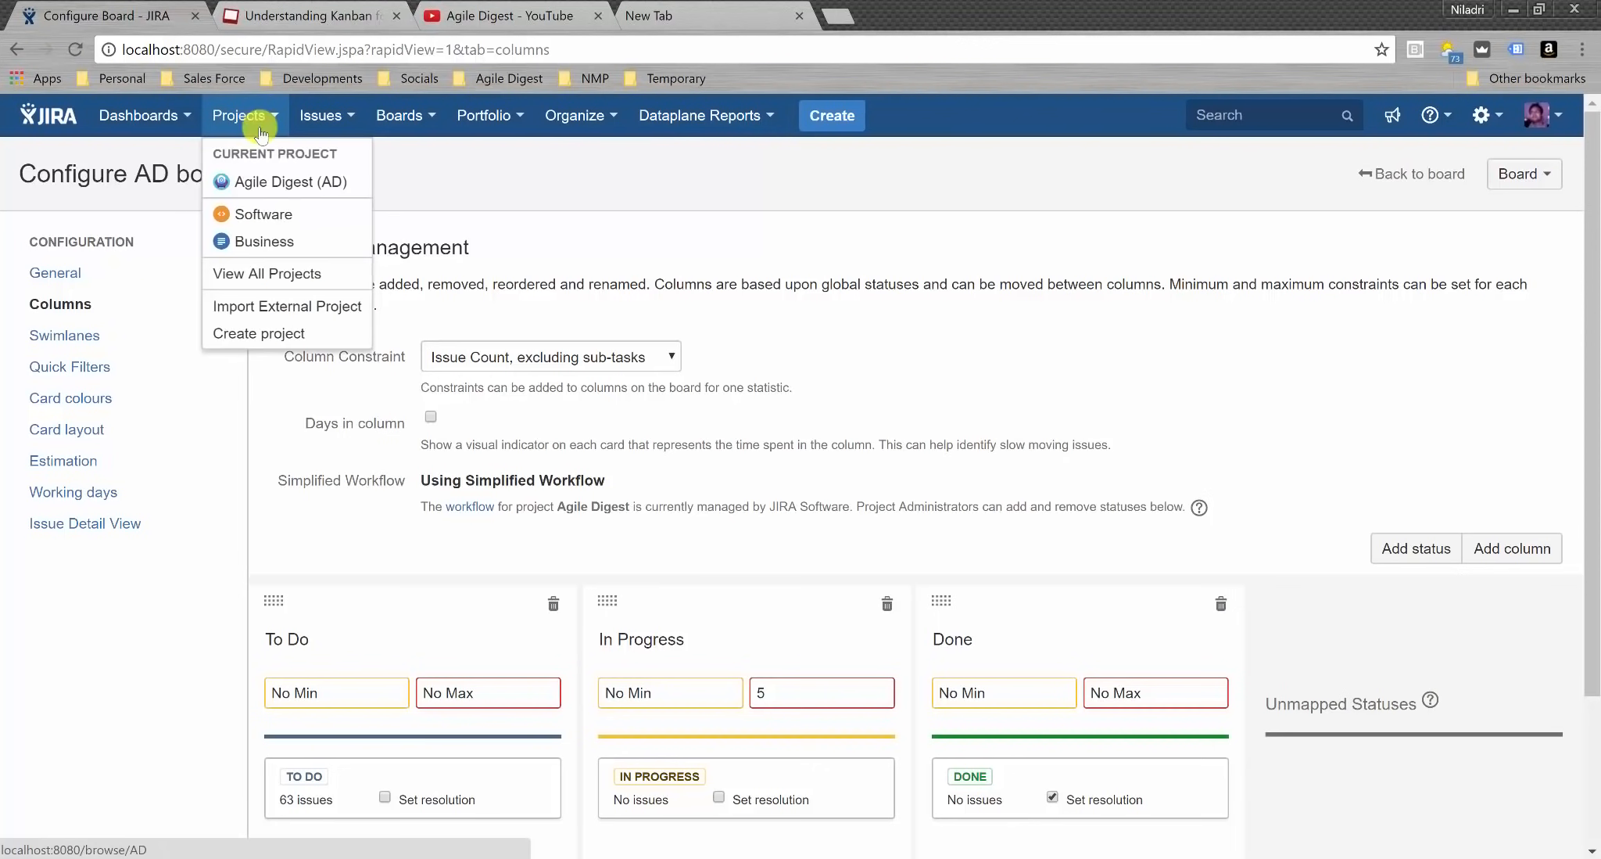
- Start creating a new project from the Kanban software development template
left_click(263, 336)
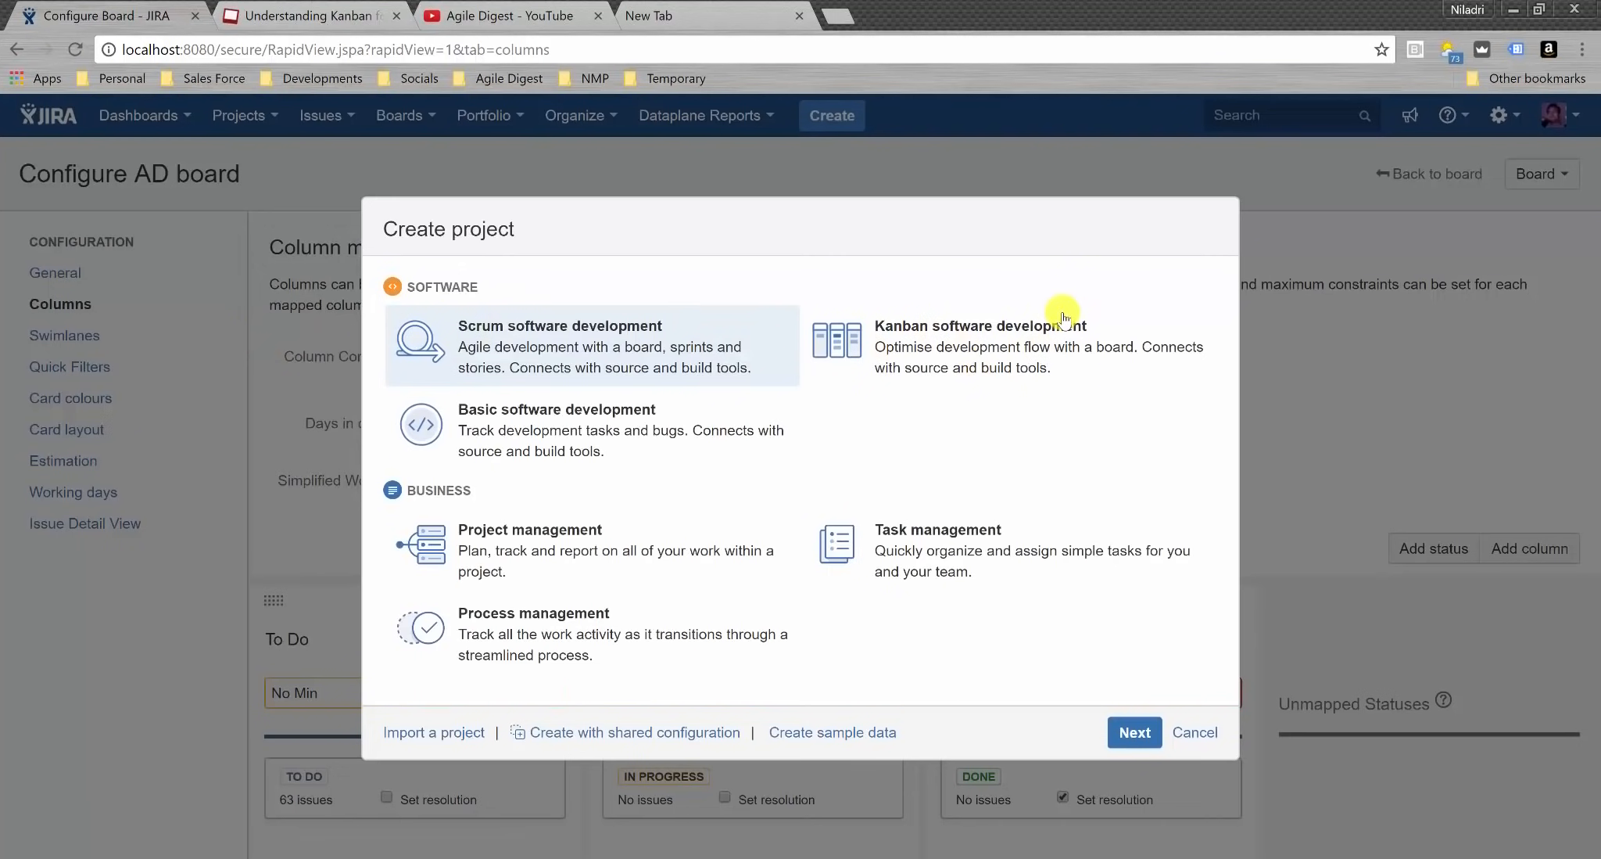
left_click(932, 349)
left_click(1135, 734)
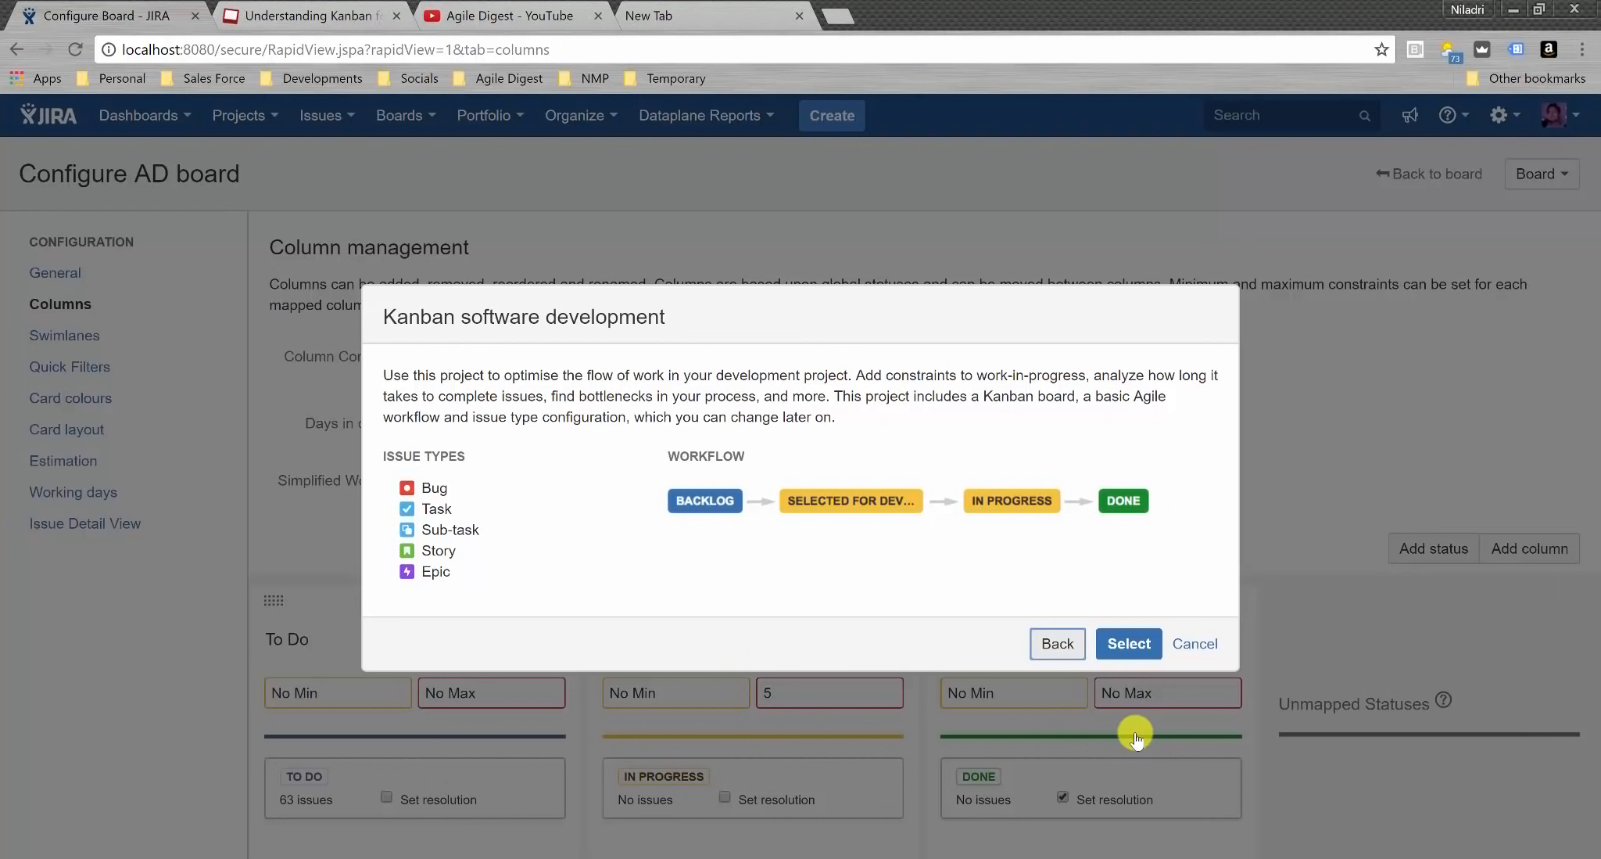
left_click(1132, 646)
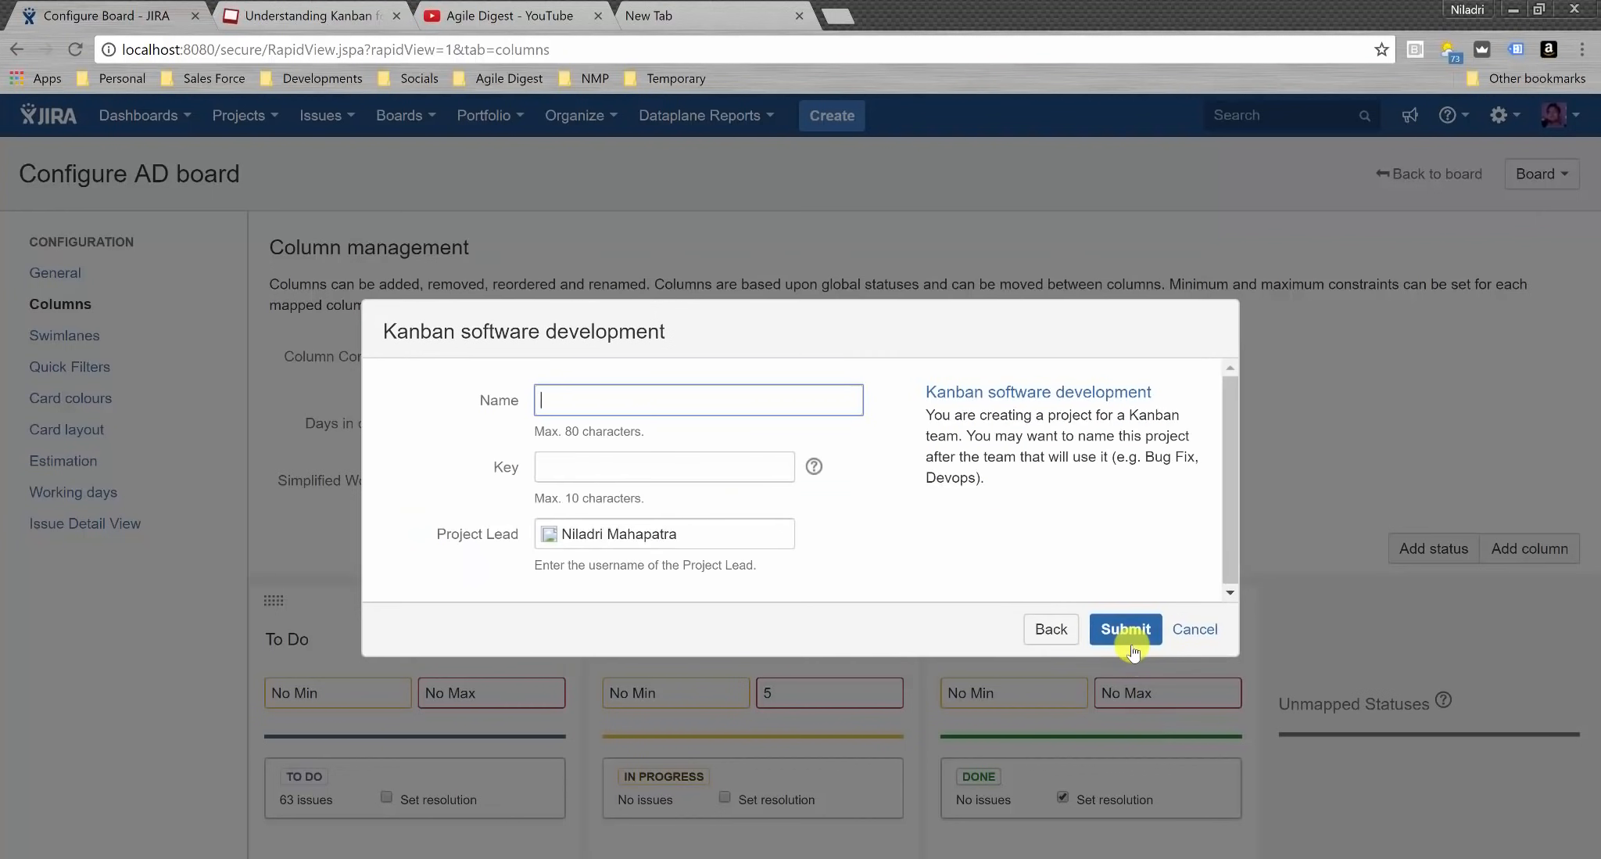
- Name the new project KANBAN_DEMO and submit it for creation
type("AD ")
type("KANBAN")
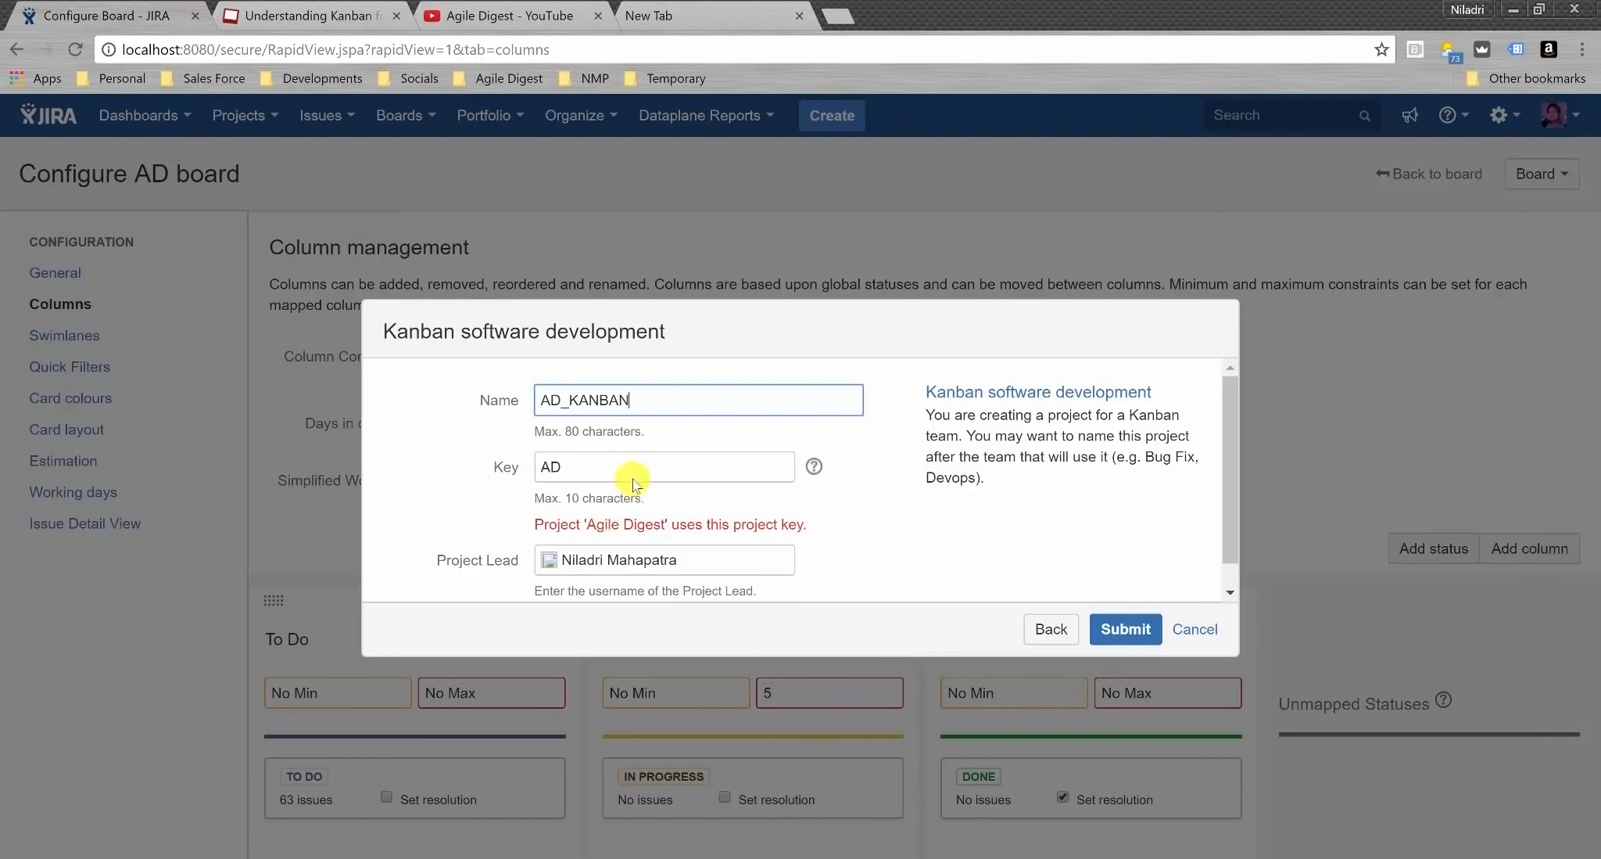
left_click(618, 457)
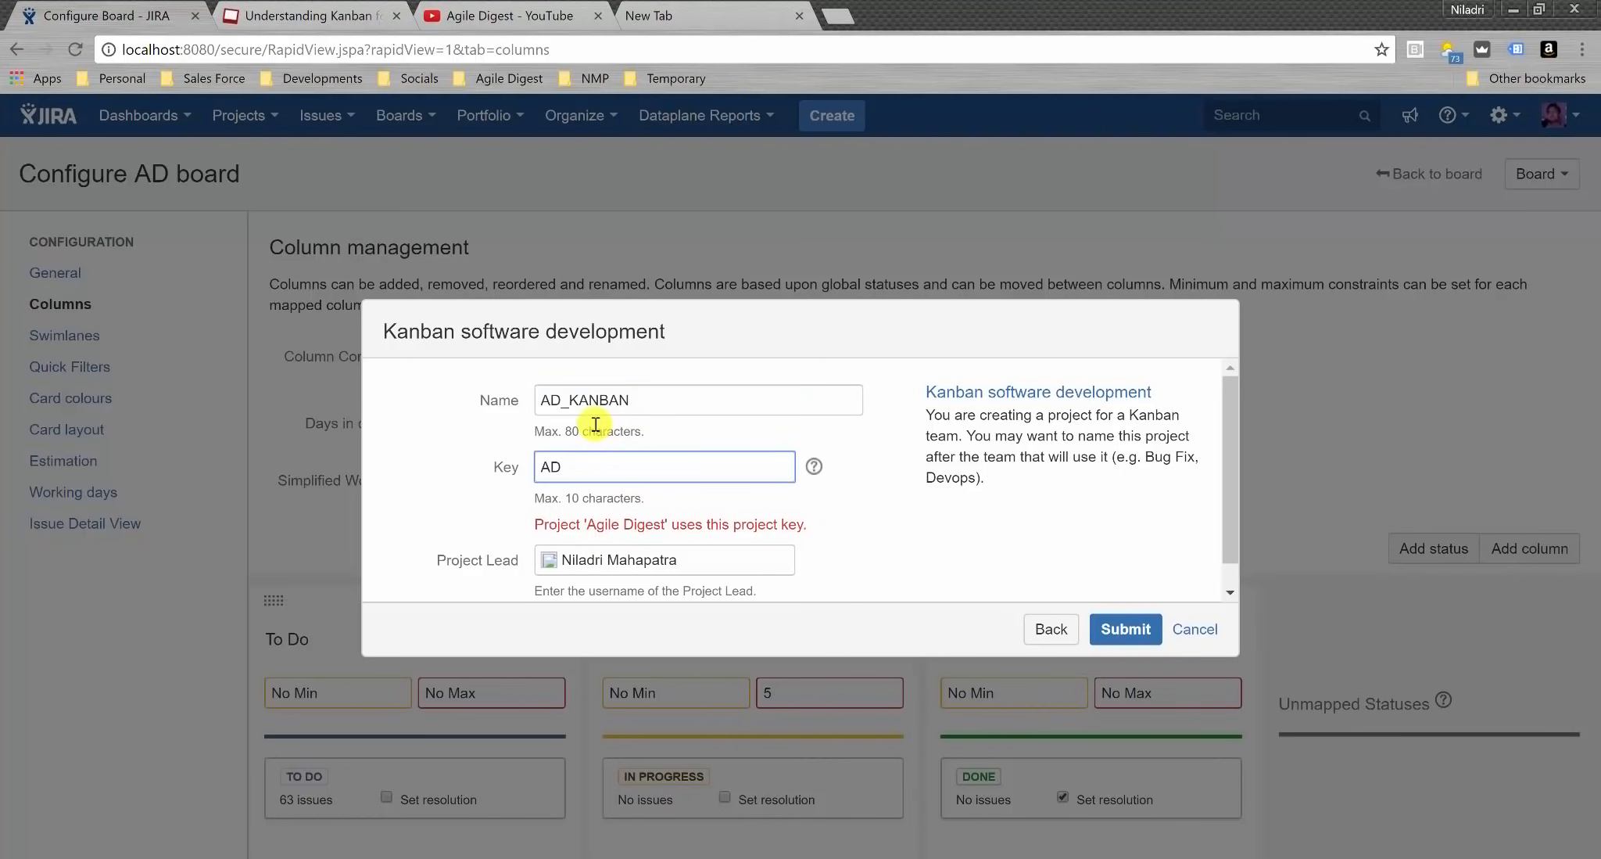
left_click(570, 402)
left_click_drag(570, 402, 543, 394)
key("BackSpace")
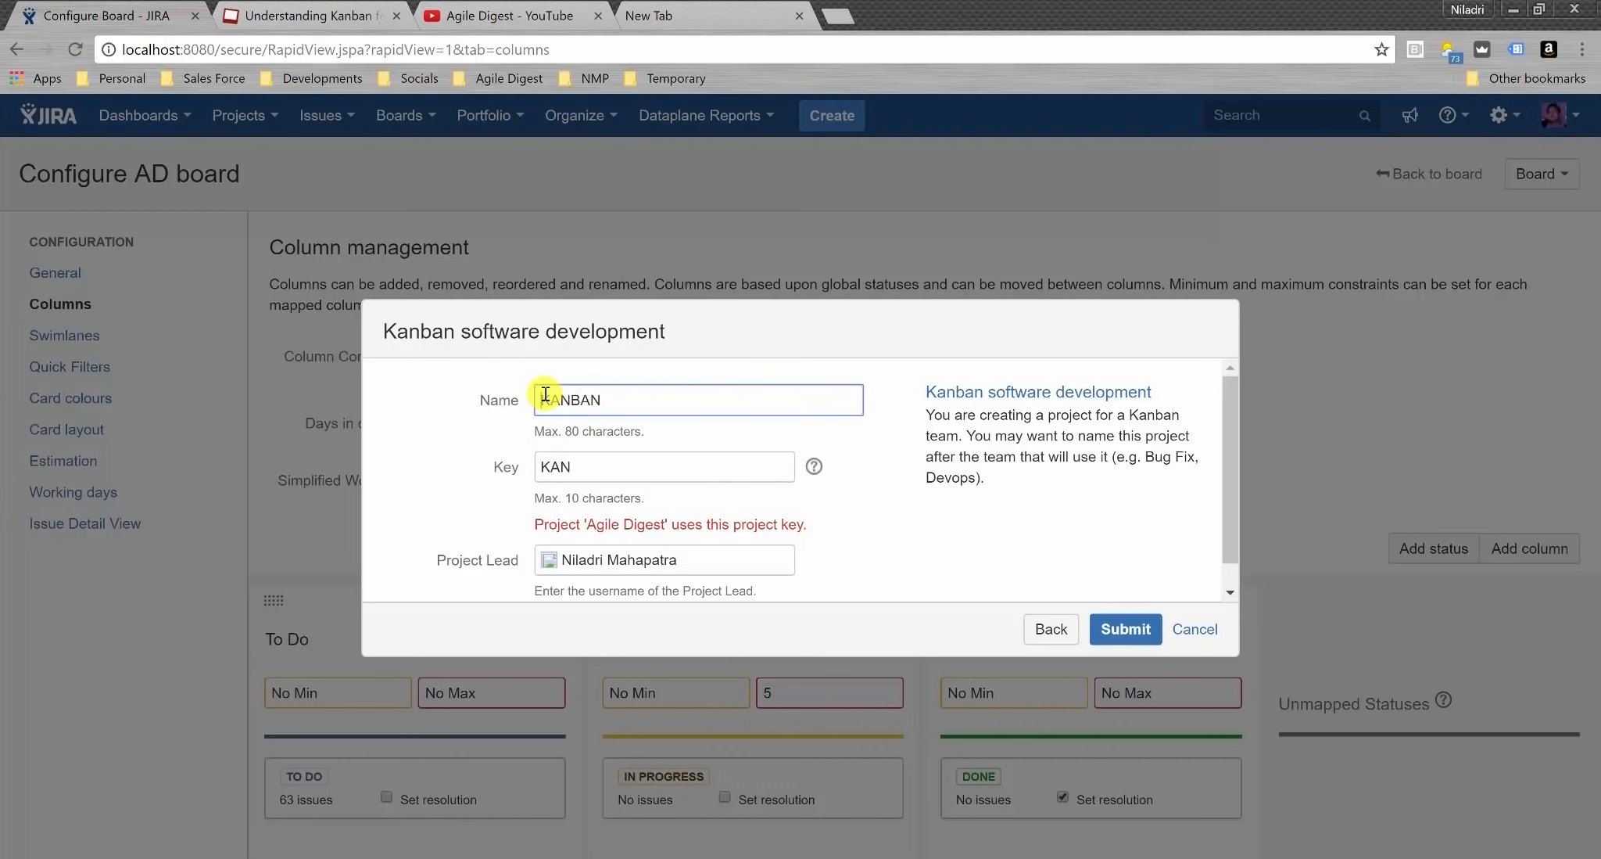
left_click(611, 405)
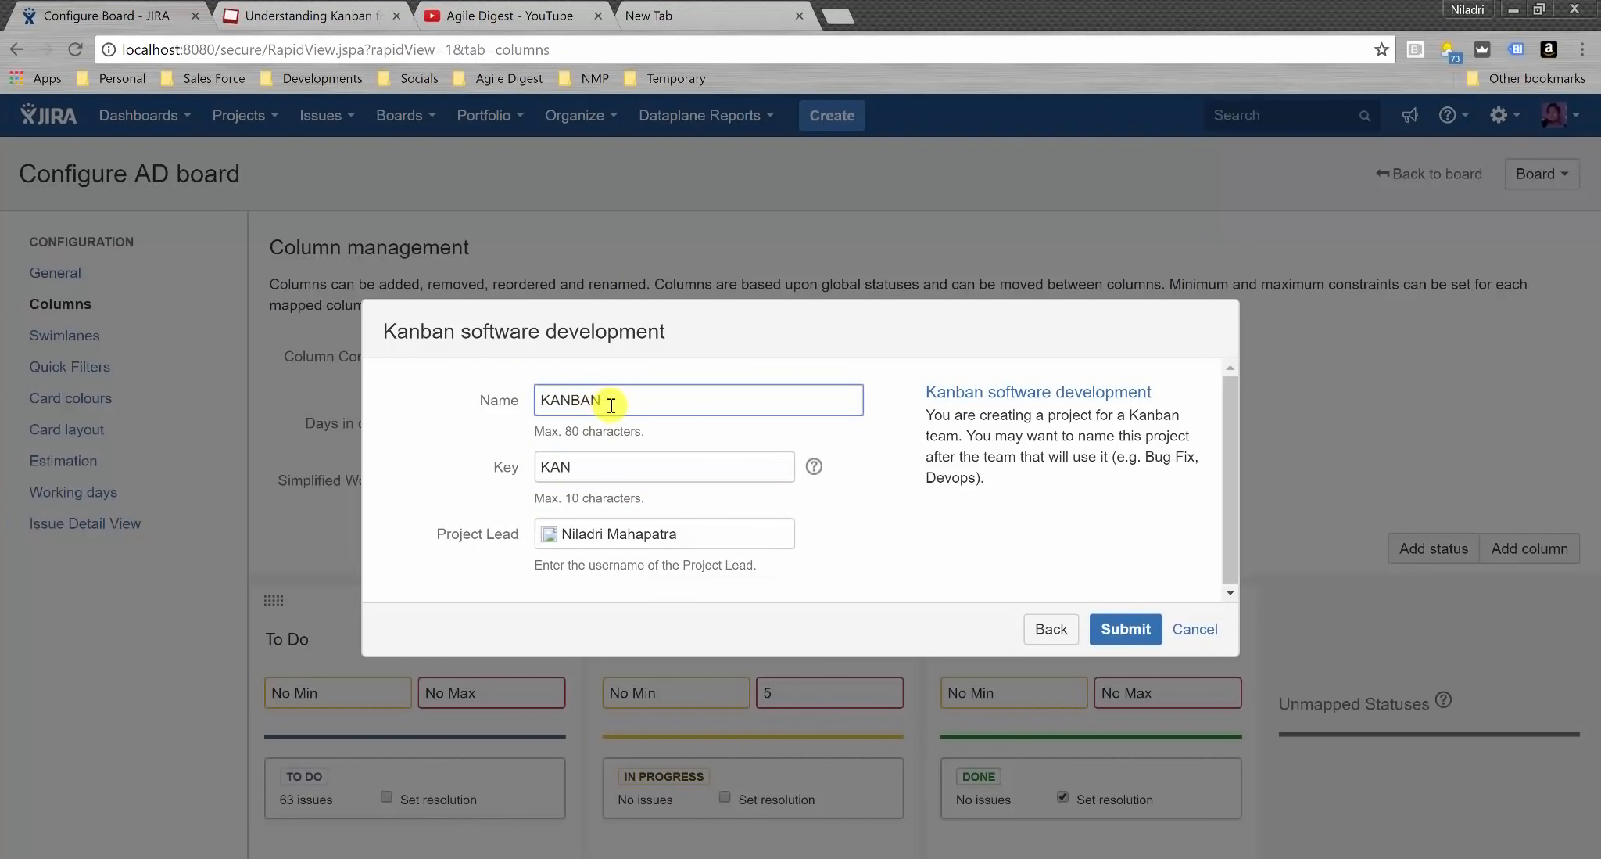
type("DEMO")
left_click(1126, 628)
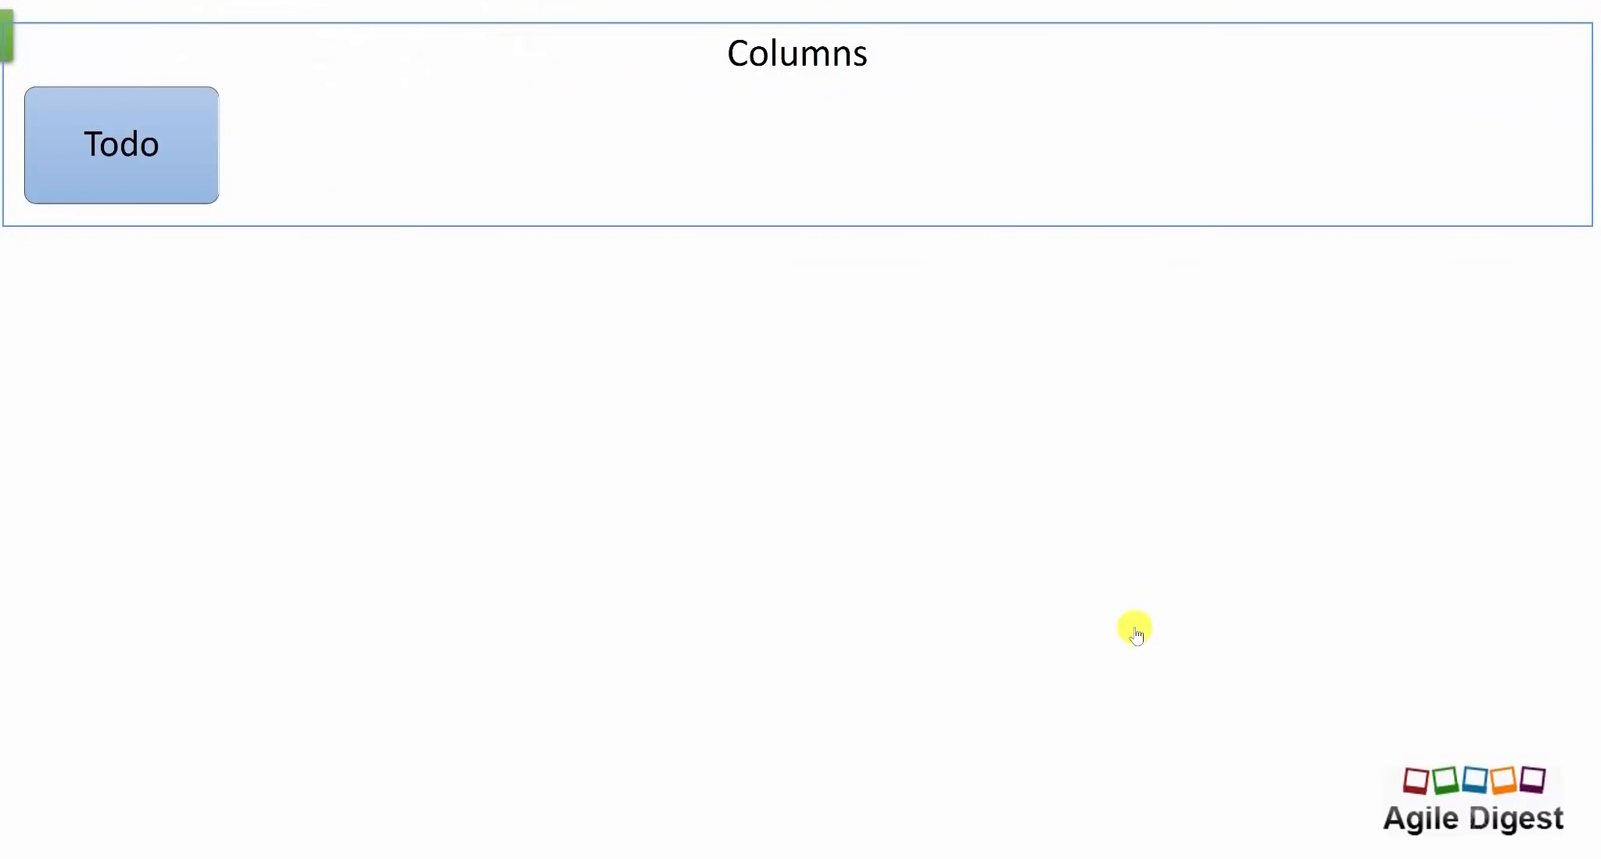
key("Right")
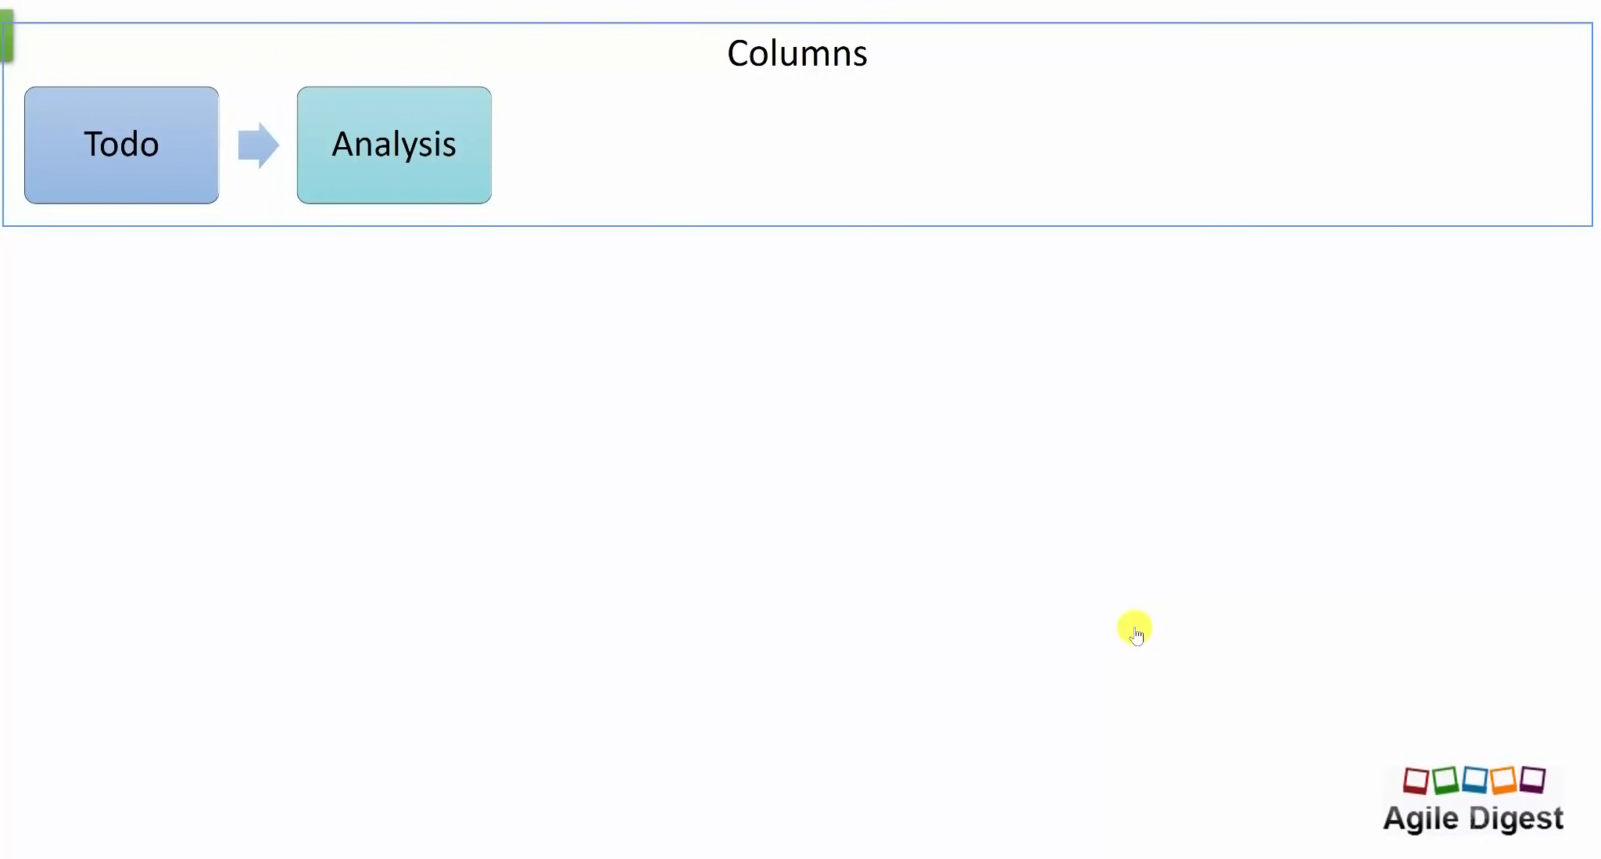
key("Right")
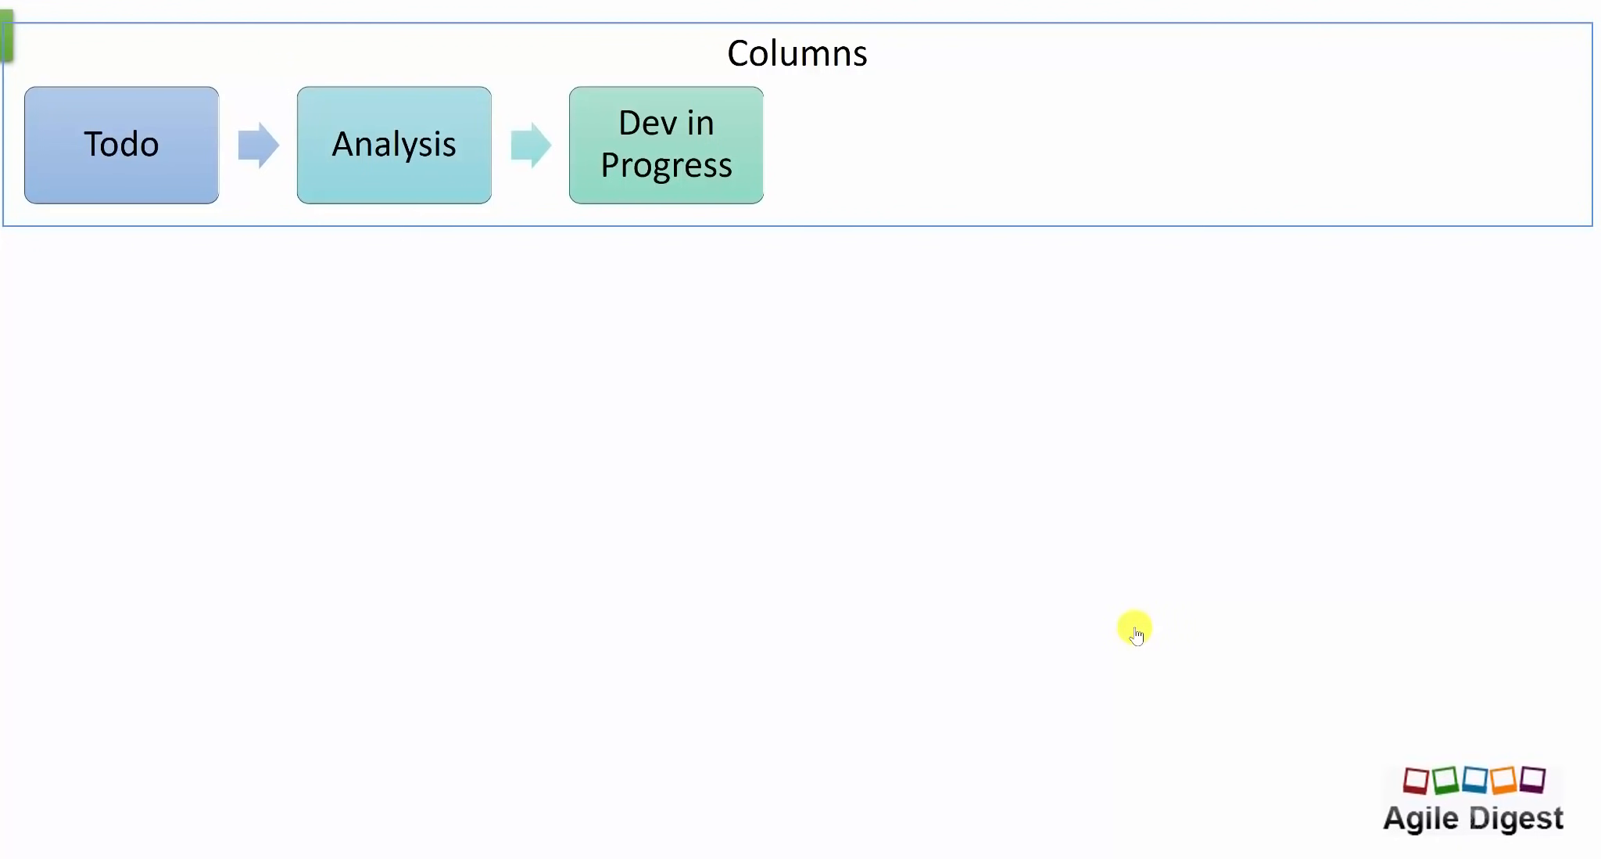
key("Right")
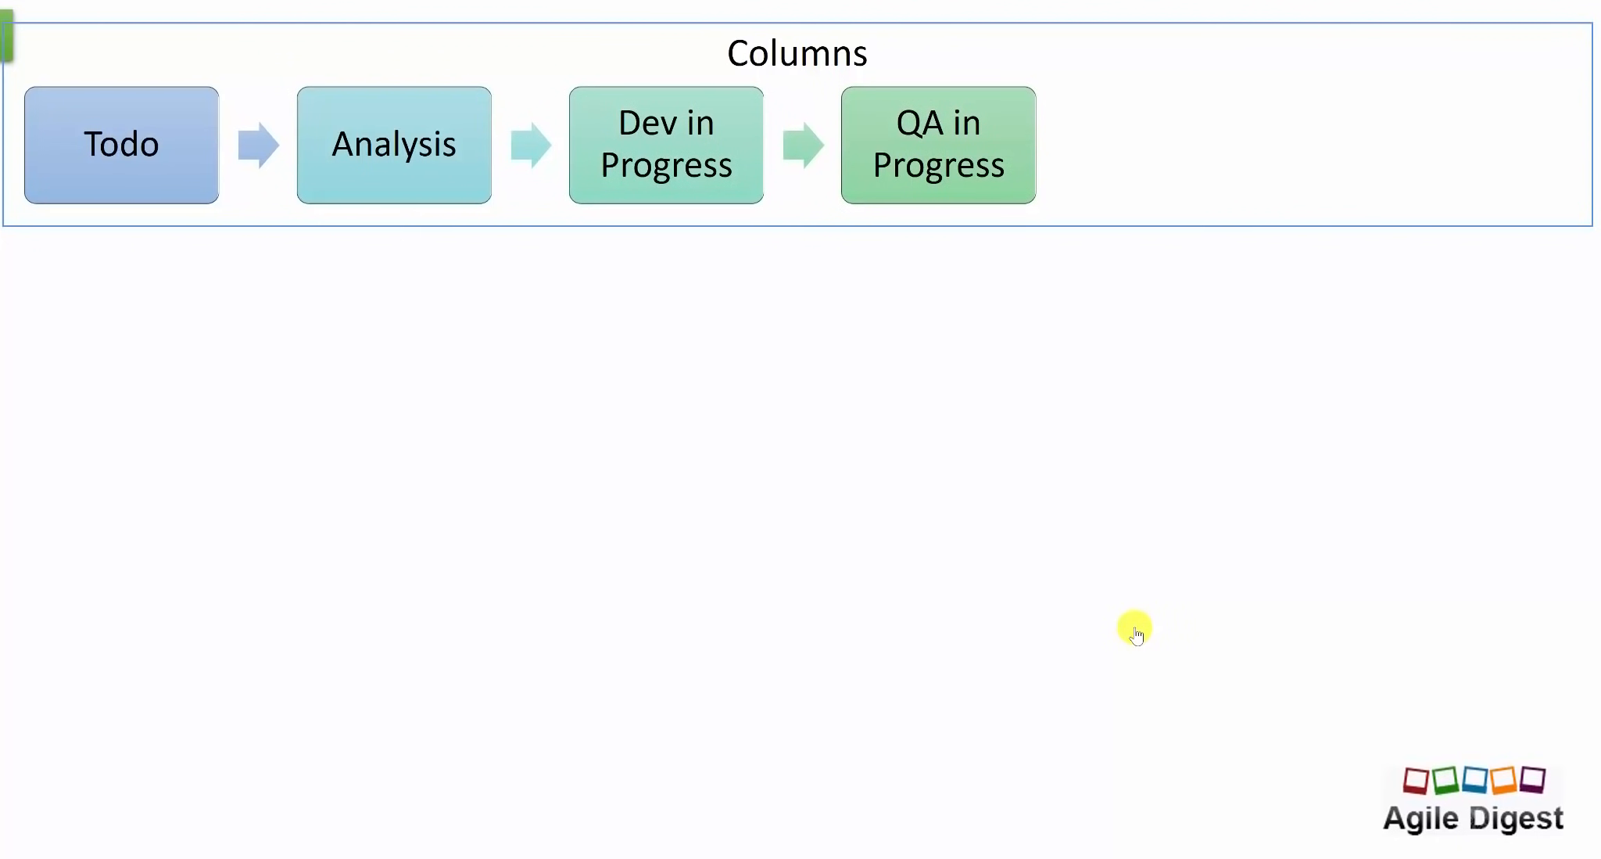
key("Right")
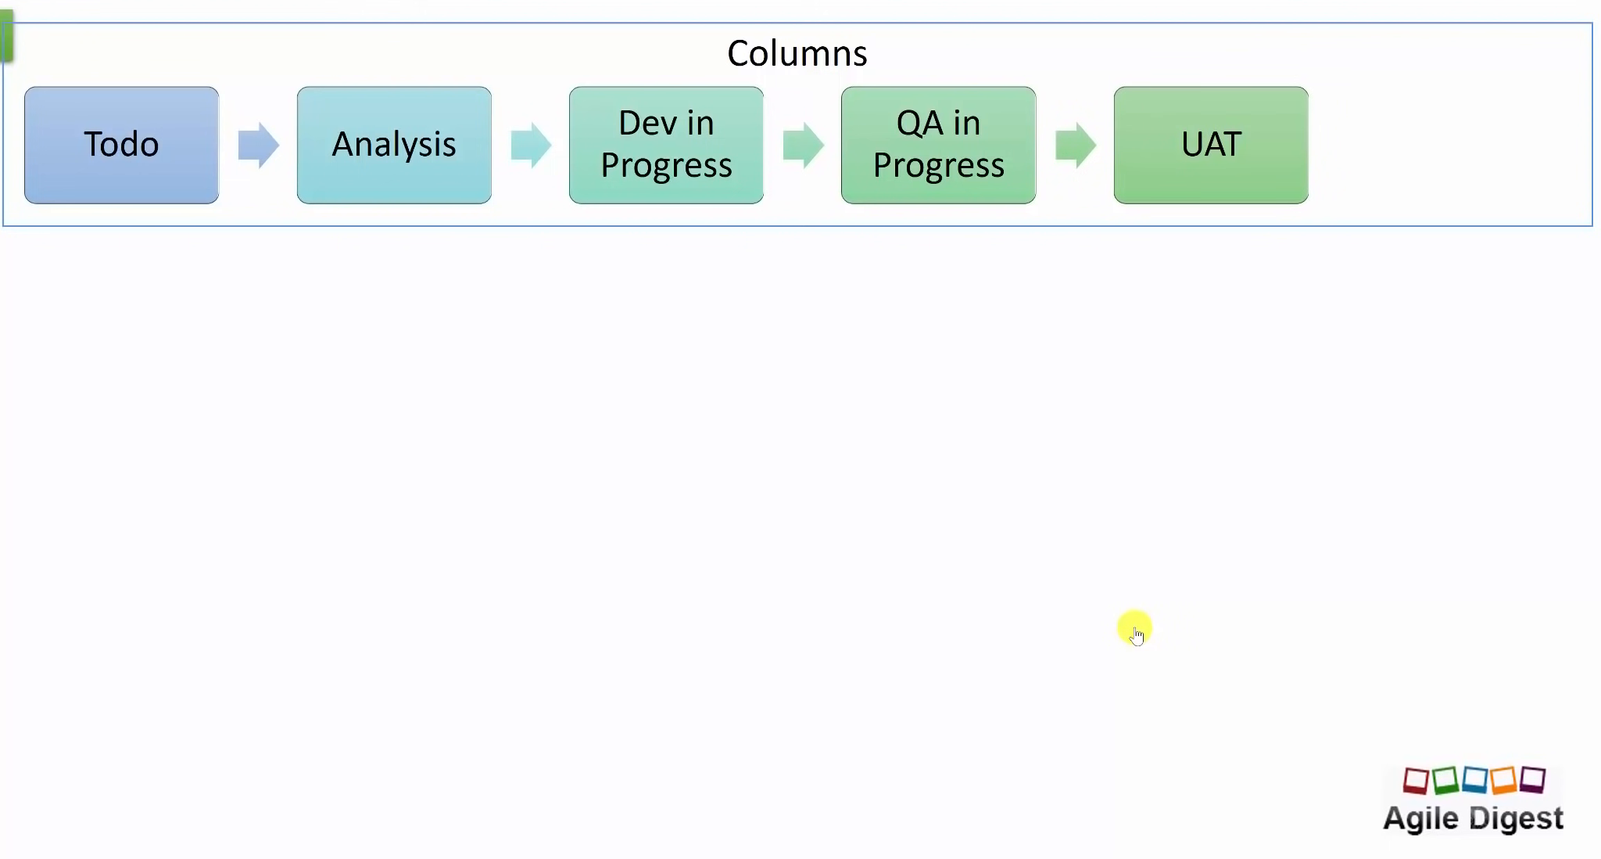
key("Right")
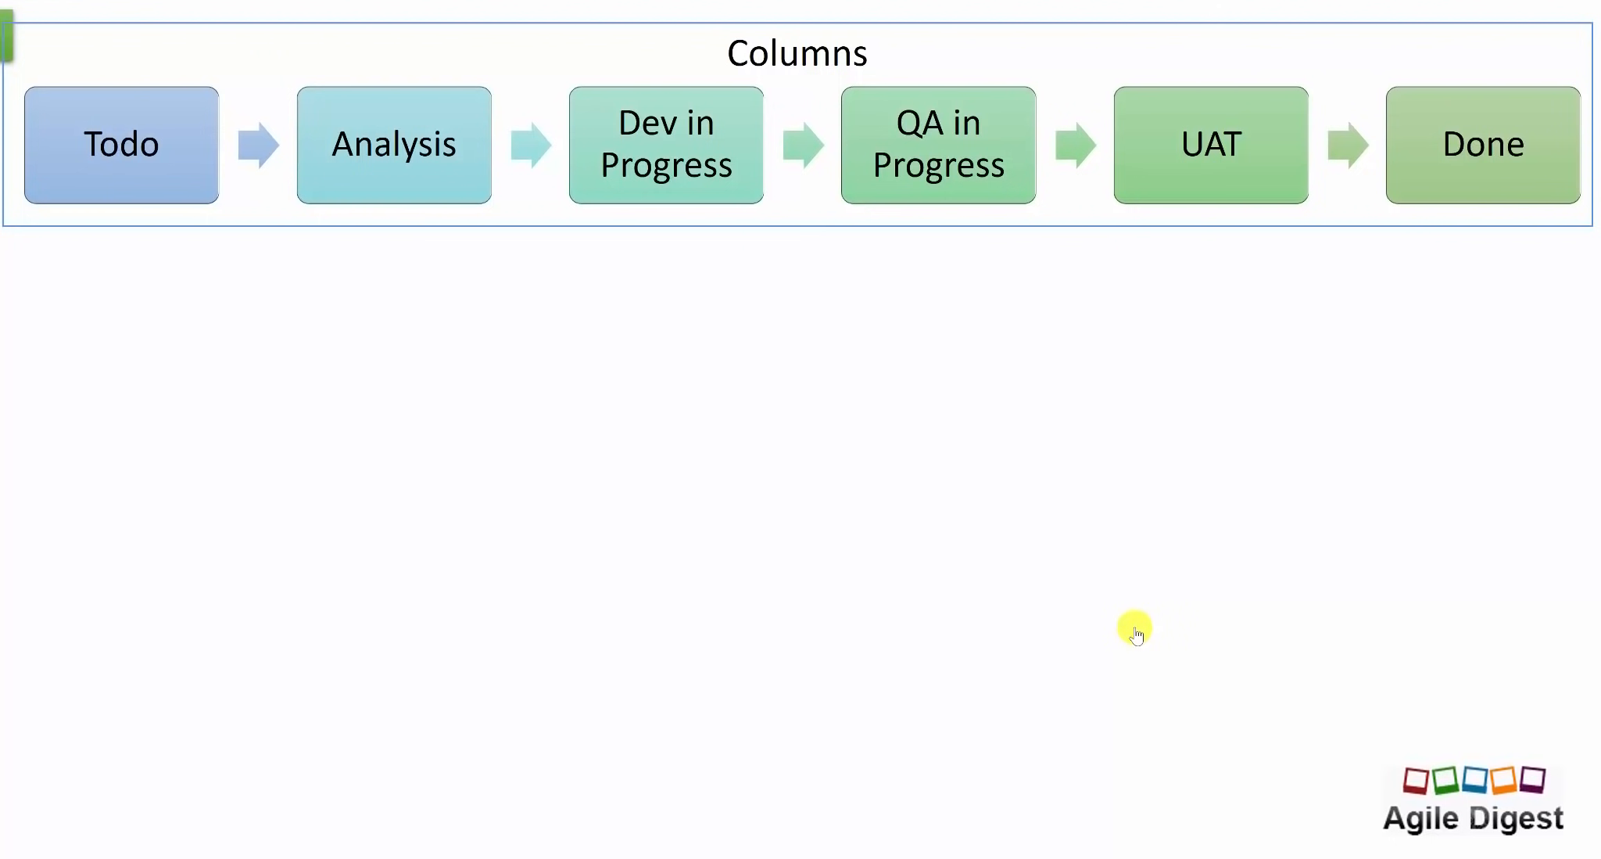
- Switch back to JIRA and open the workflow settings of the KANBAN_DEMO project from the project administration list
key("alt+Tab")
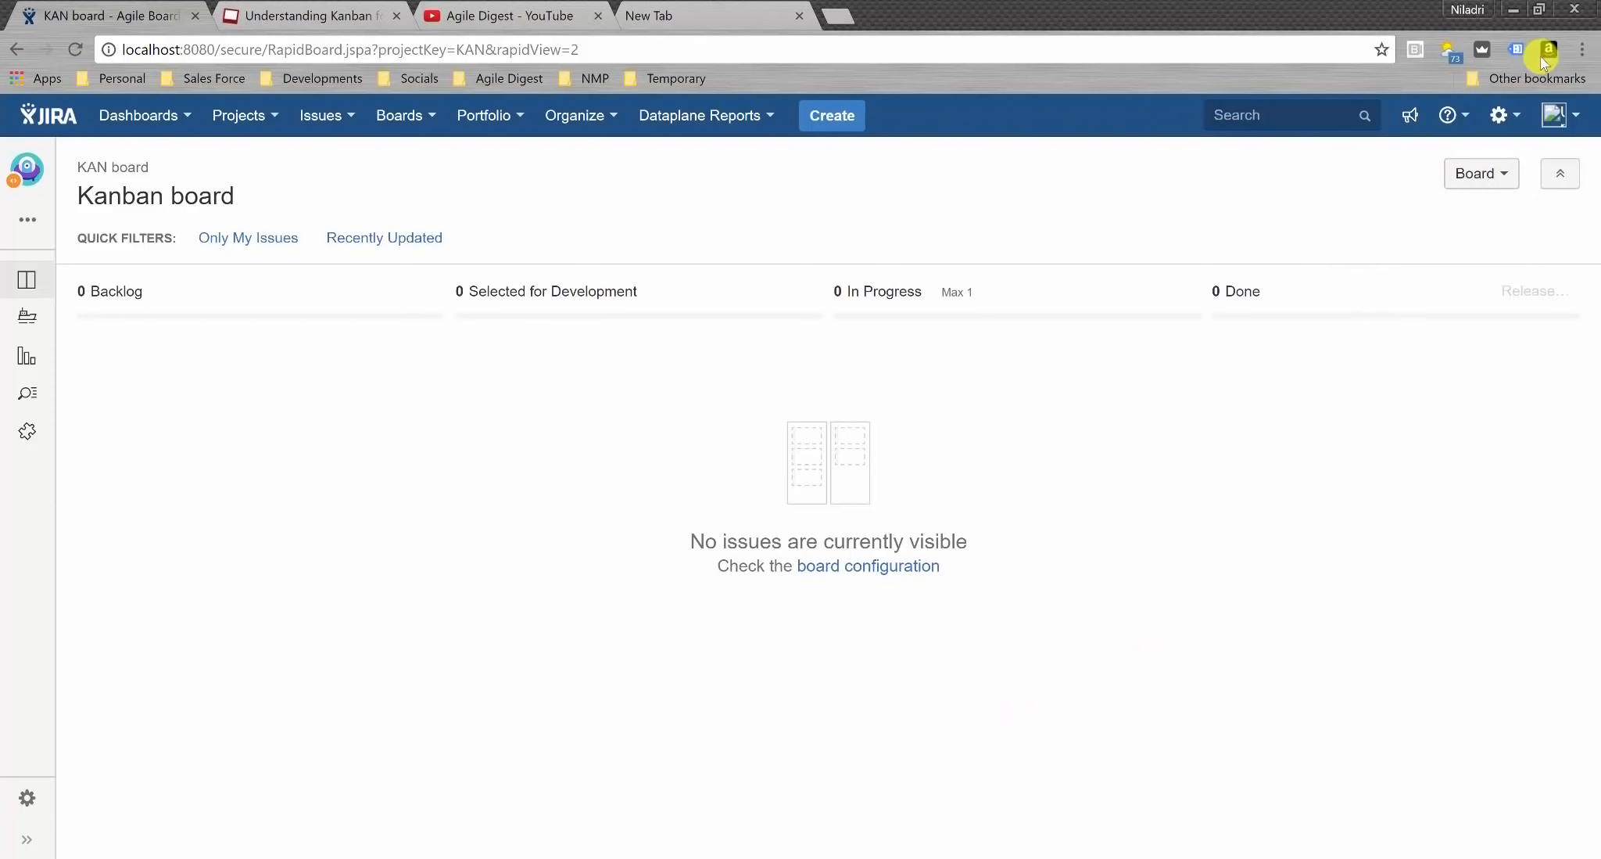
left_click(1512, 116)
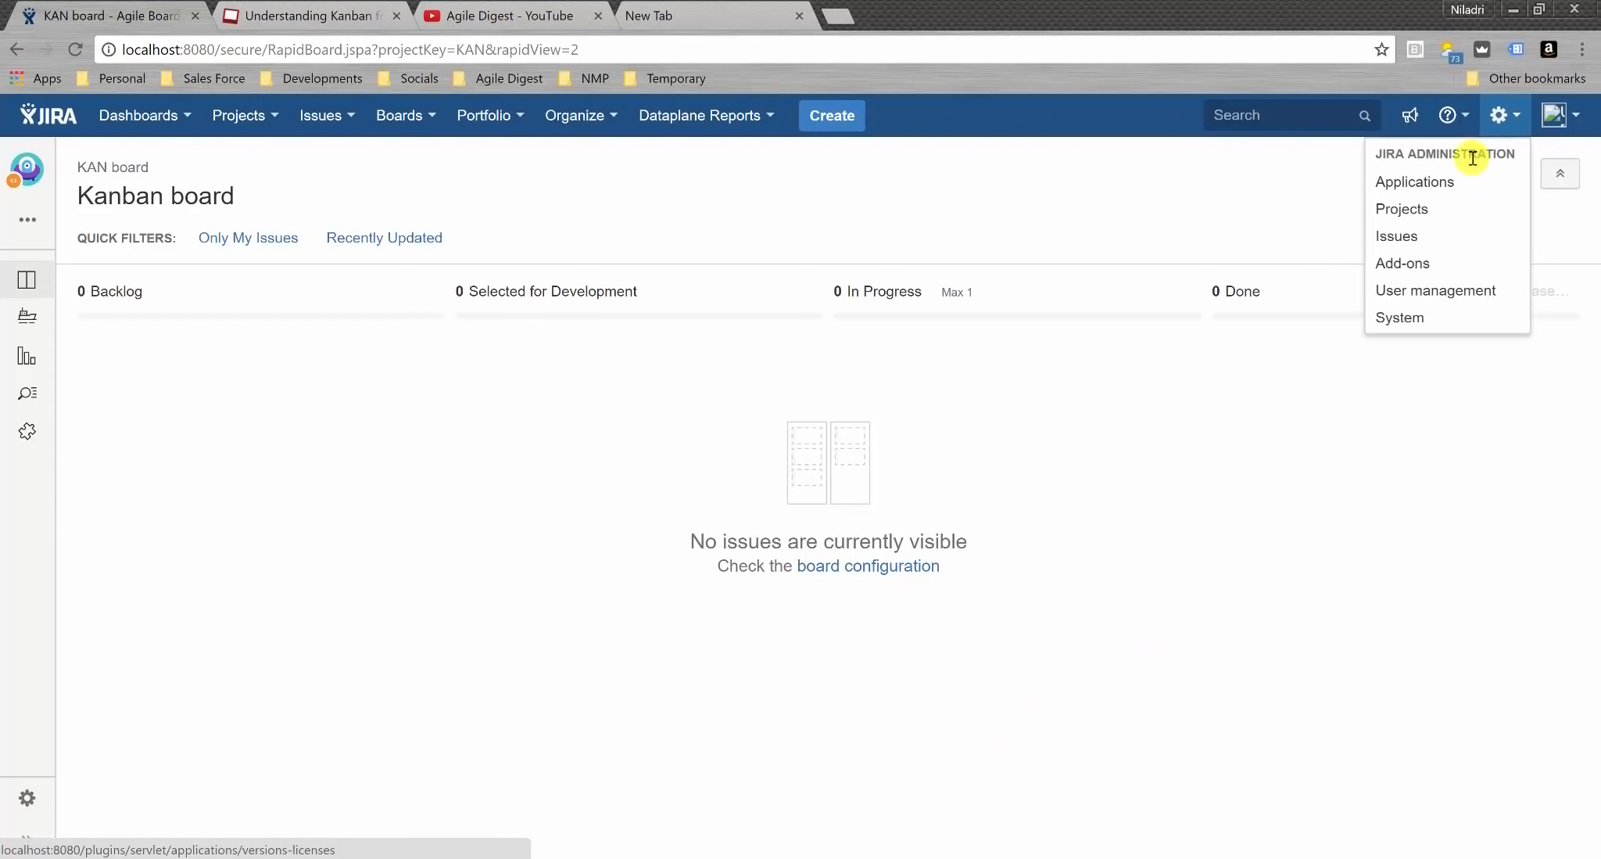
left_click(1436, 211)
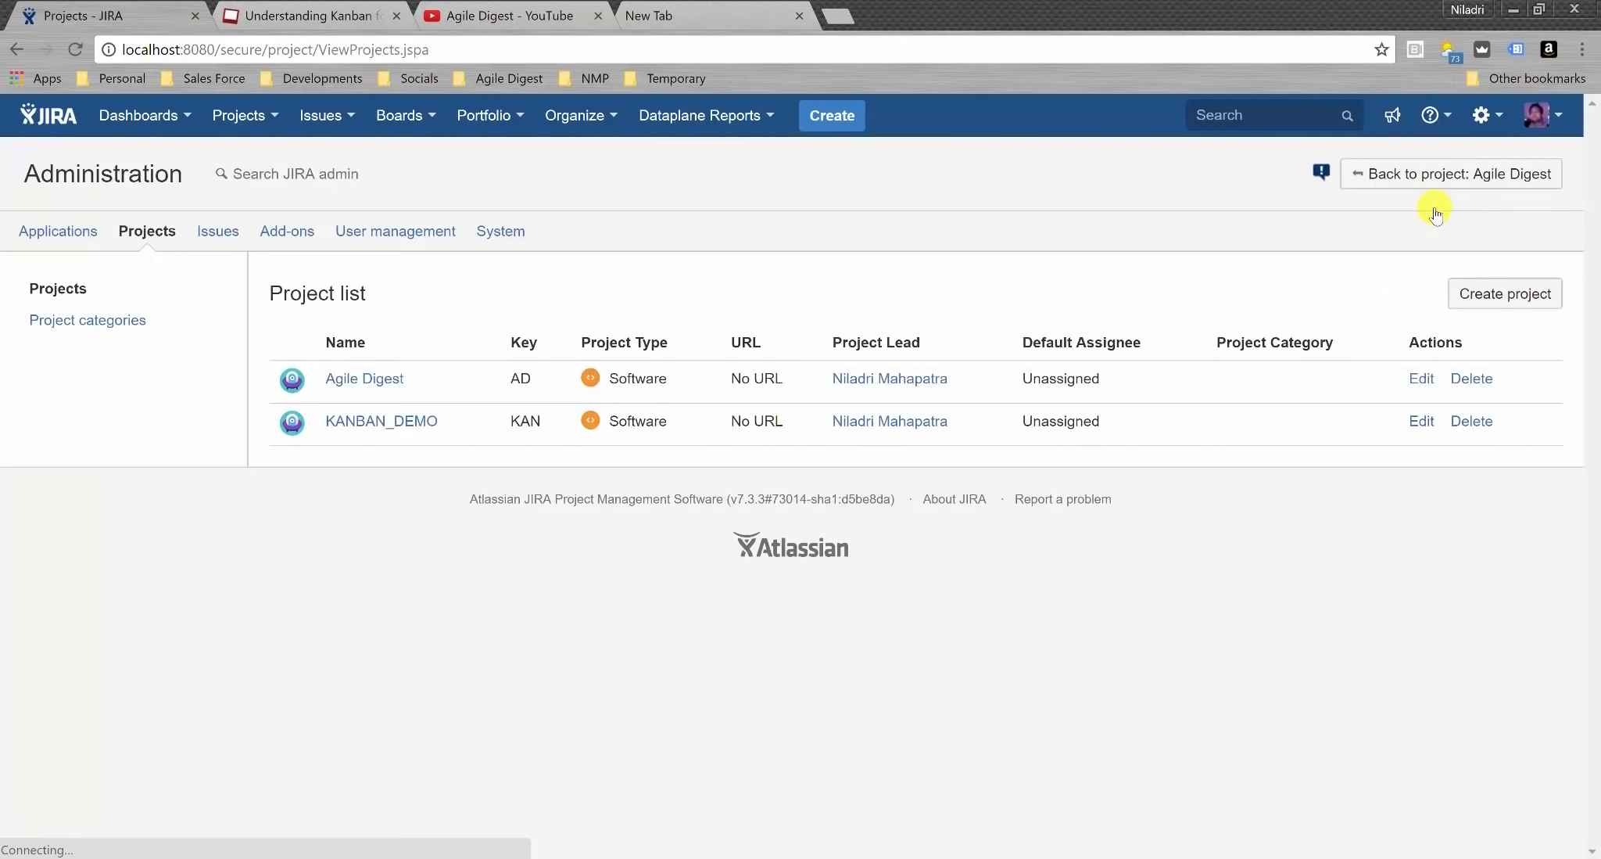
left_click(370, 423)
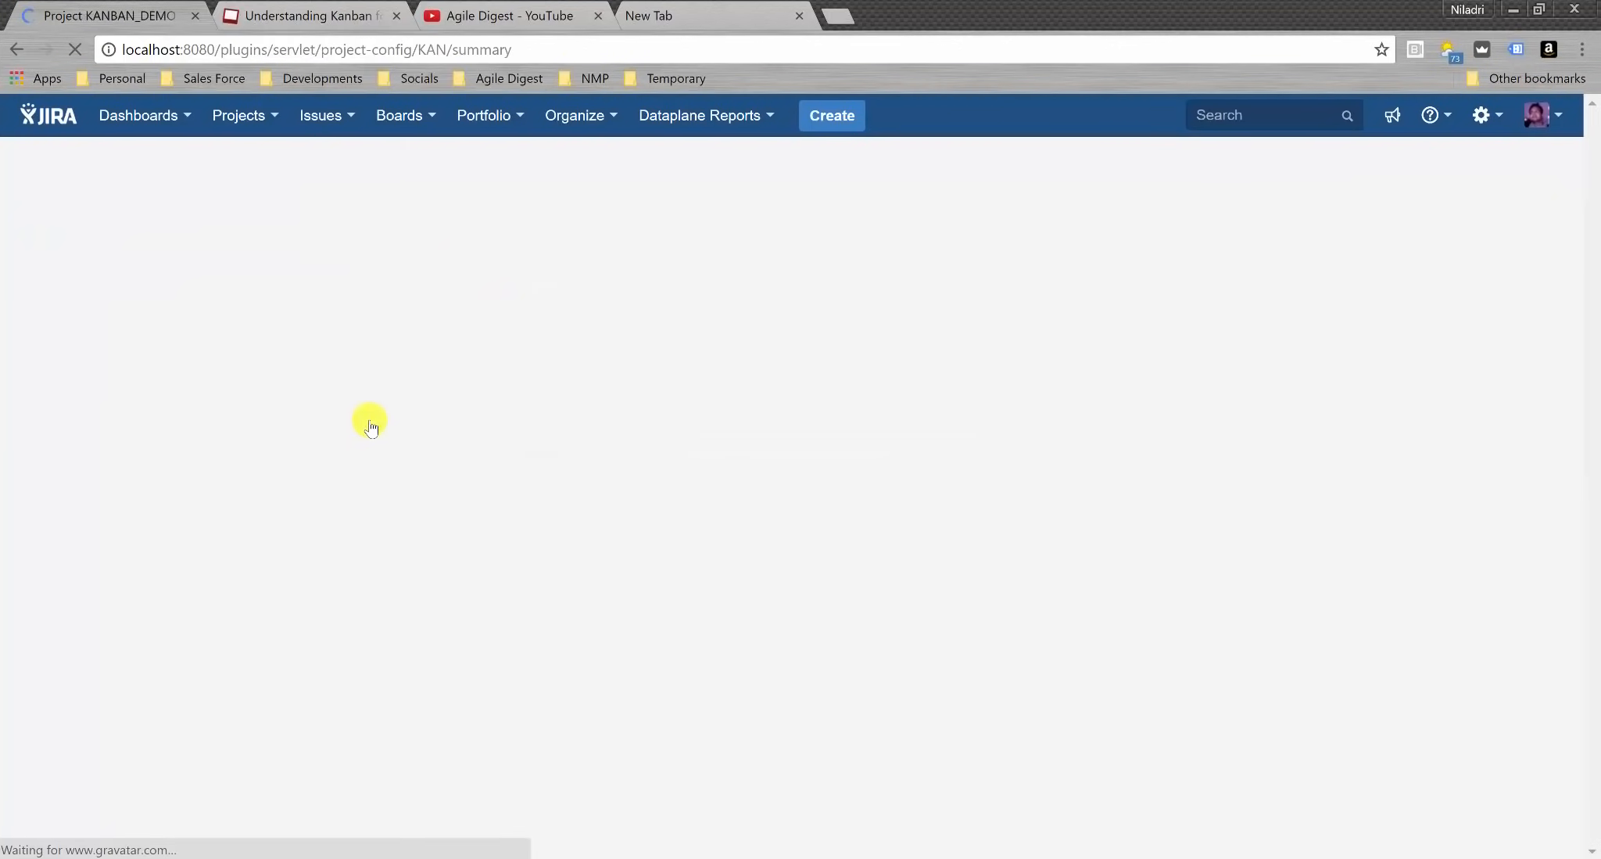
left_click(144, 602)
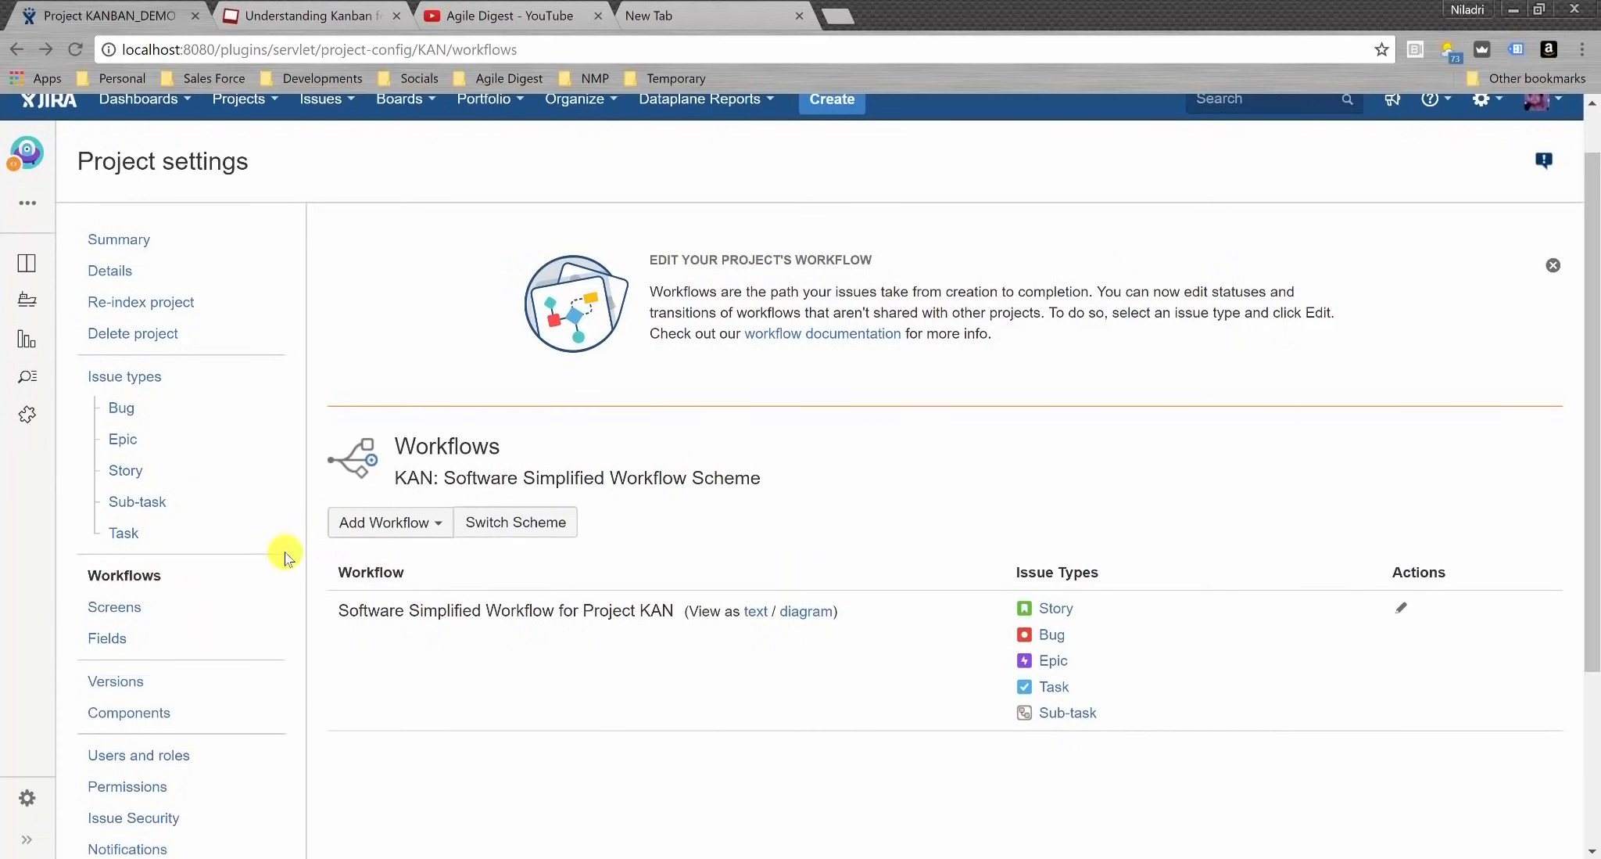
left_click(151, 579)
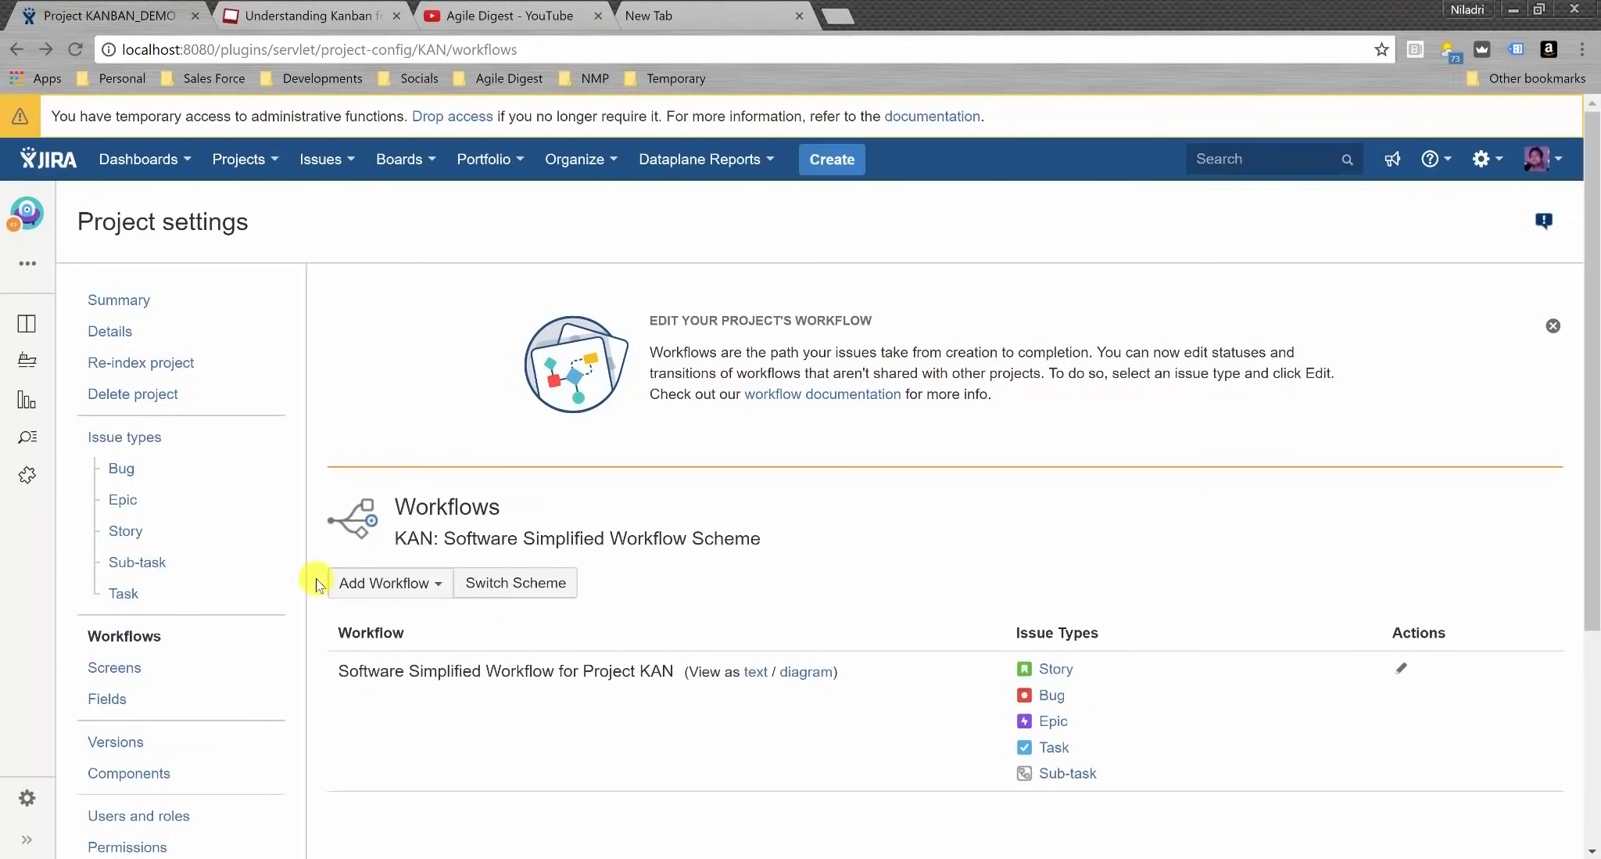
- Open the Software Simplified Workflow for Project KAN for editing
scroll(853, 621, "down", 3)
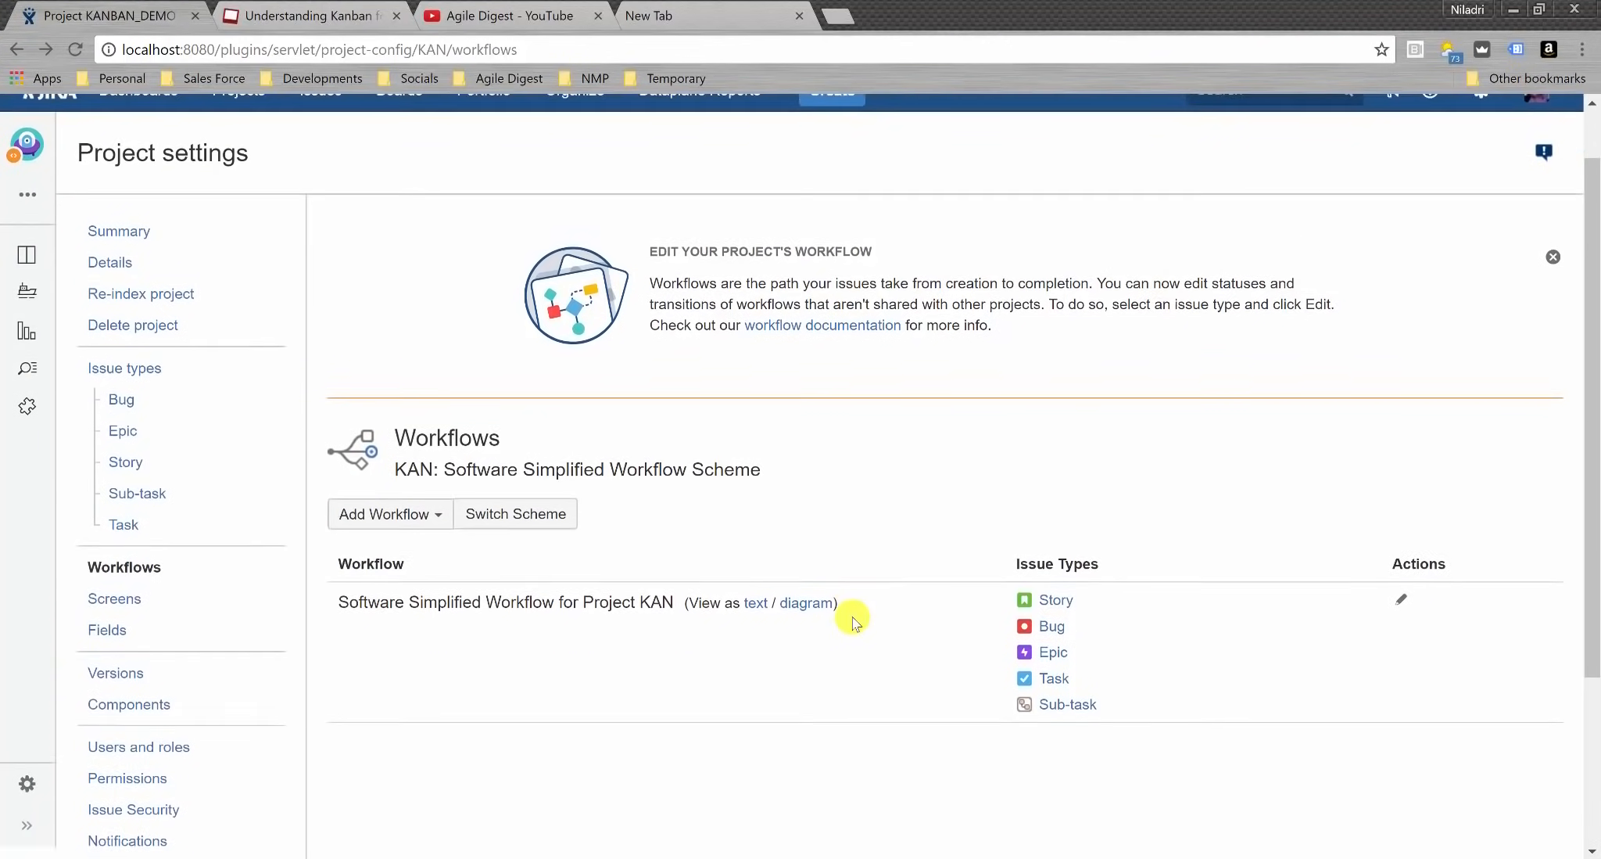
scroll(854, 620, "up", 3)
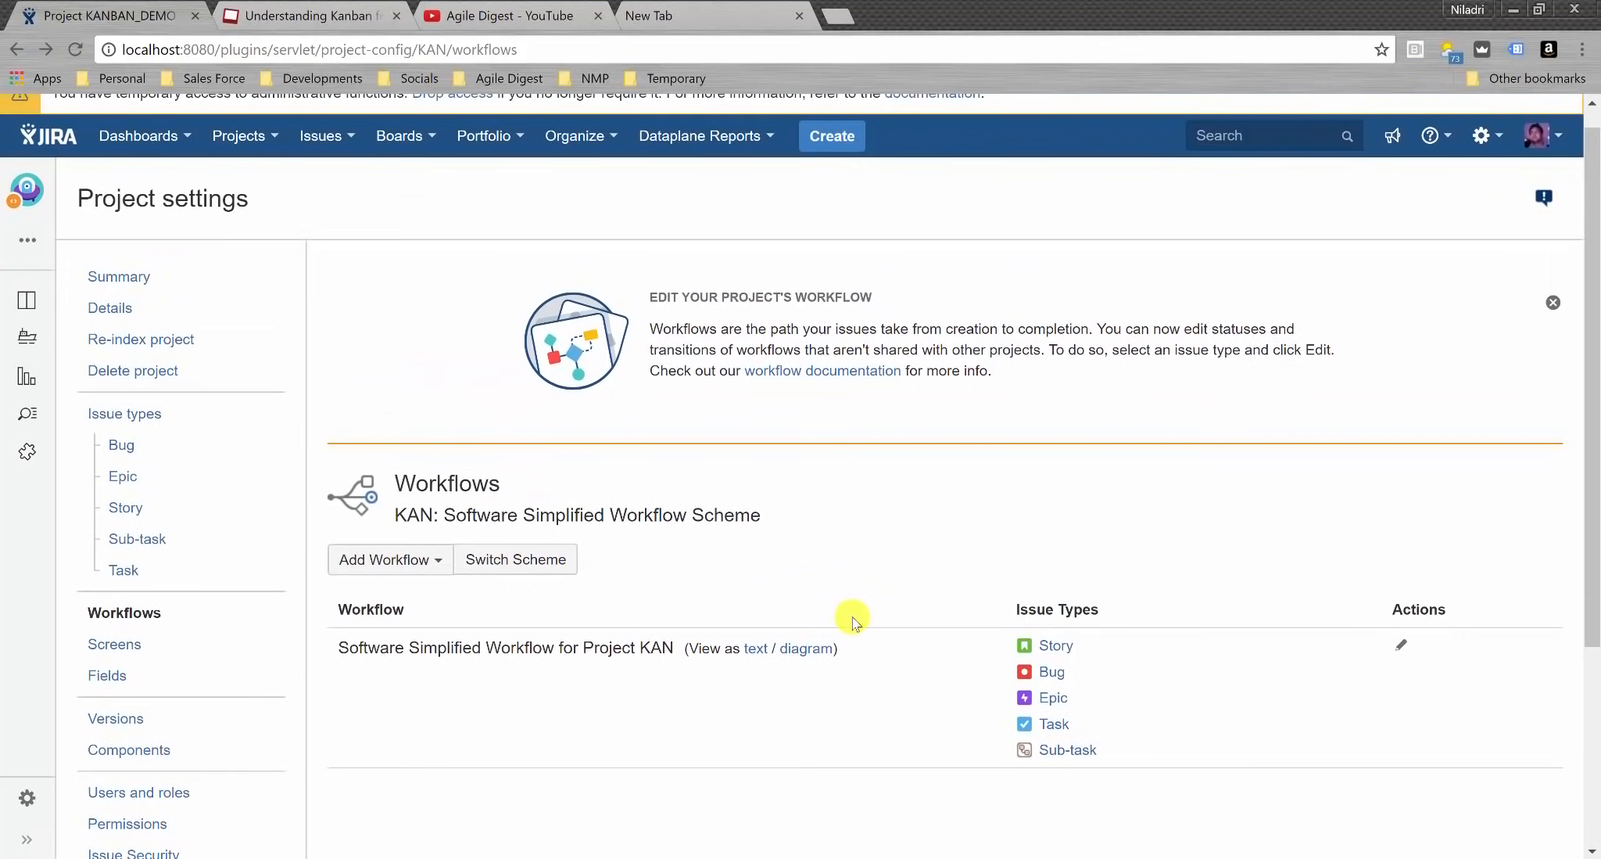
scroll(854, 621, "down", 1)
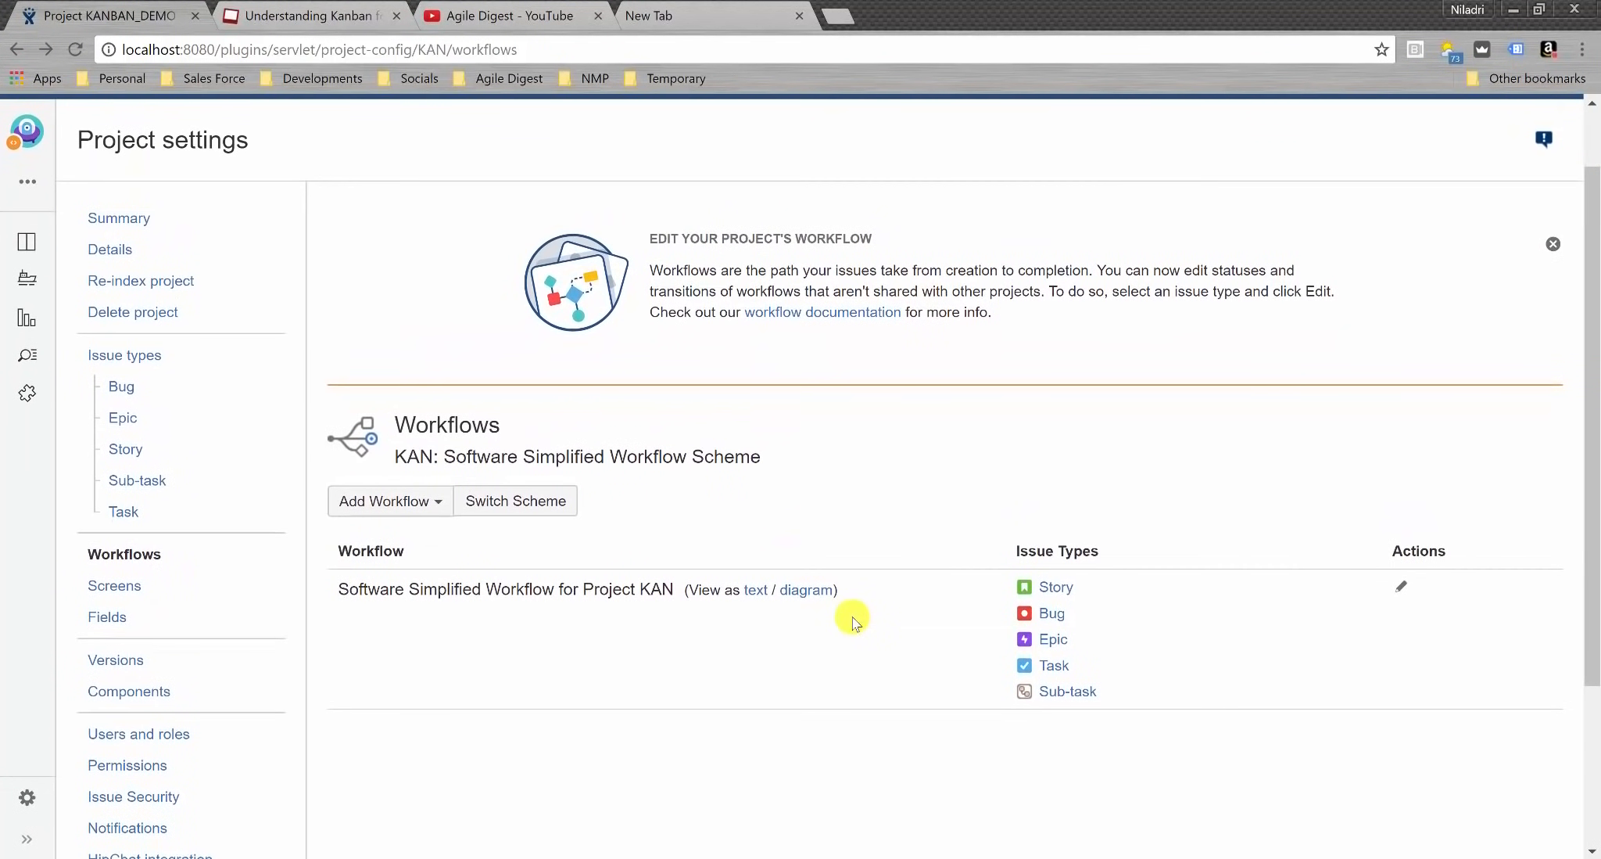
scroll(854, 620, "up", 1)
scroll(854, 621, "down", 1)
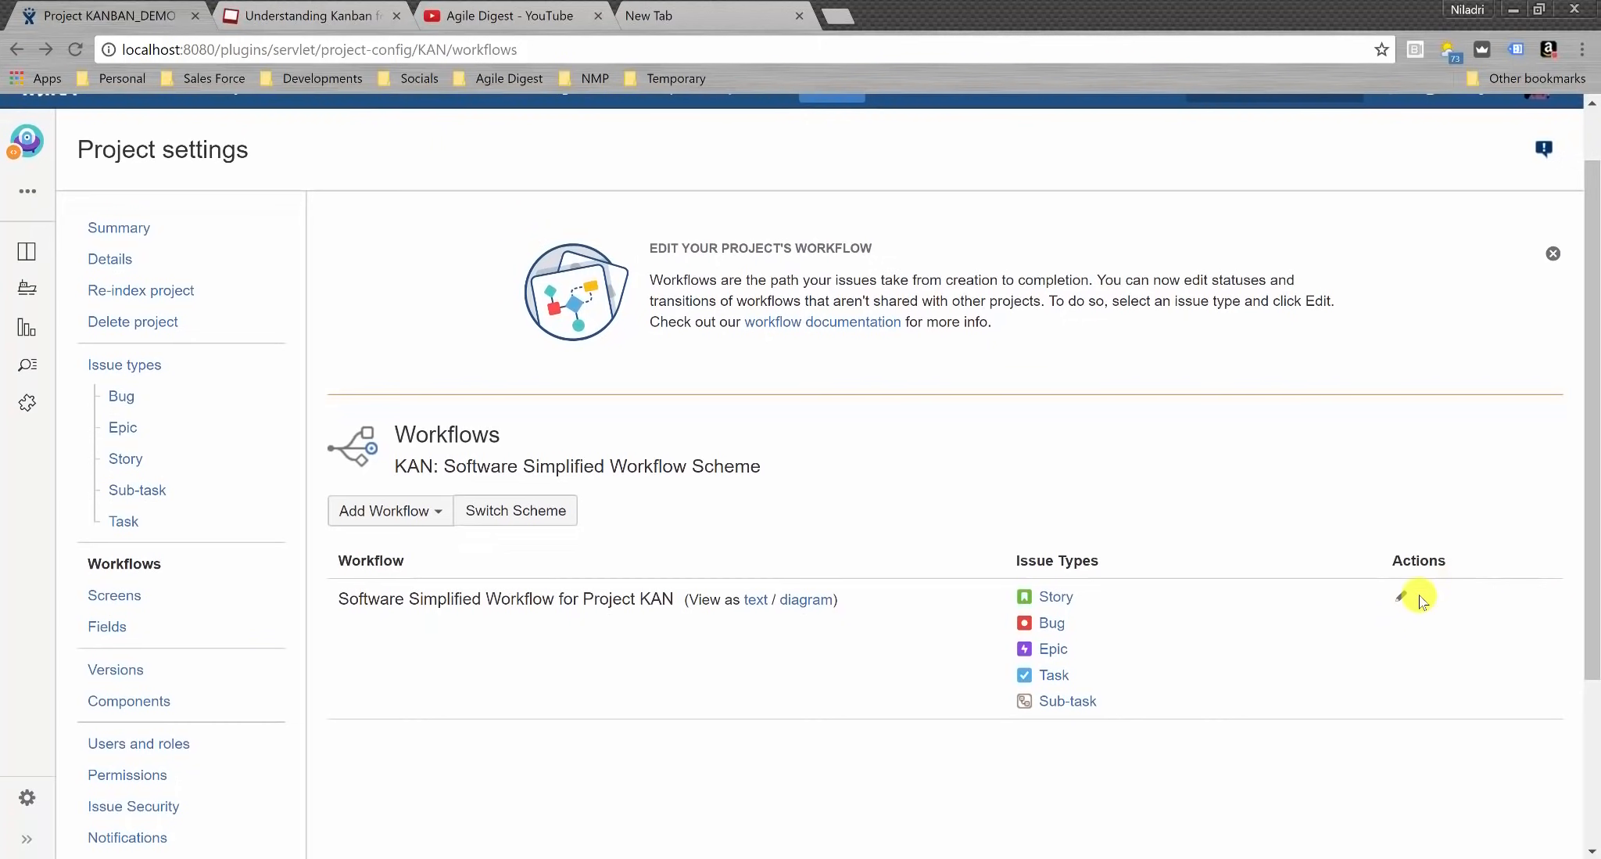
left_click(1402, 597)
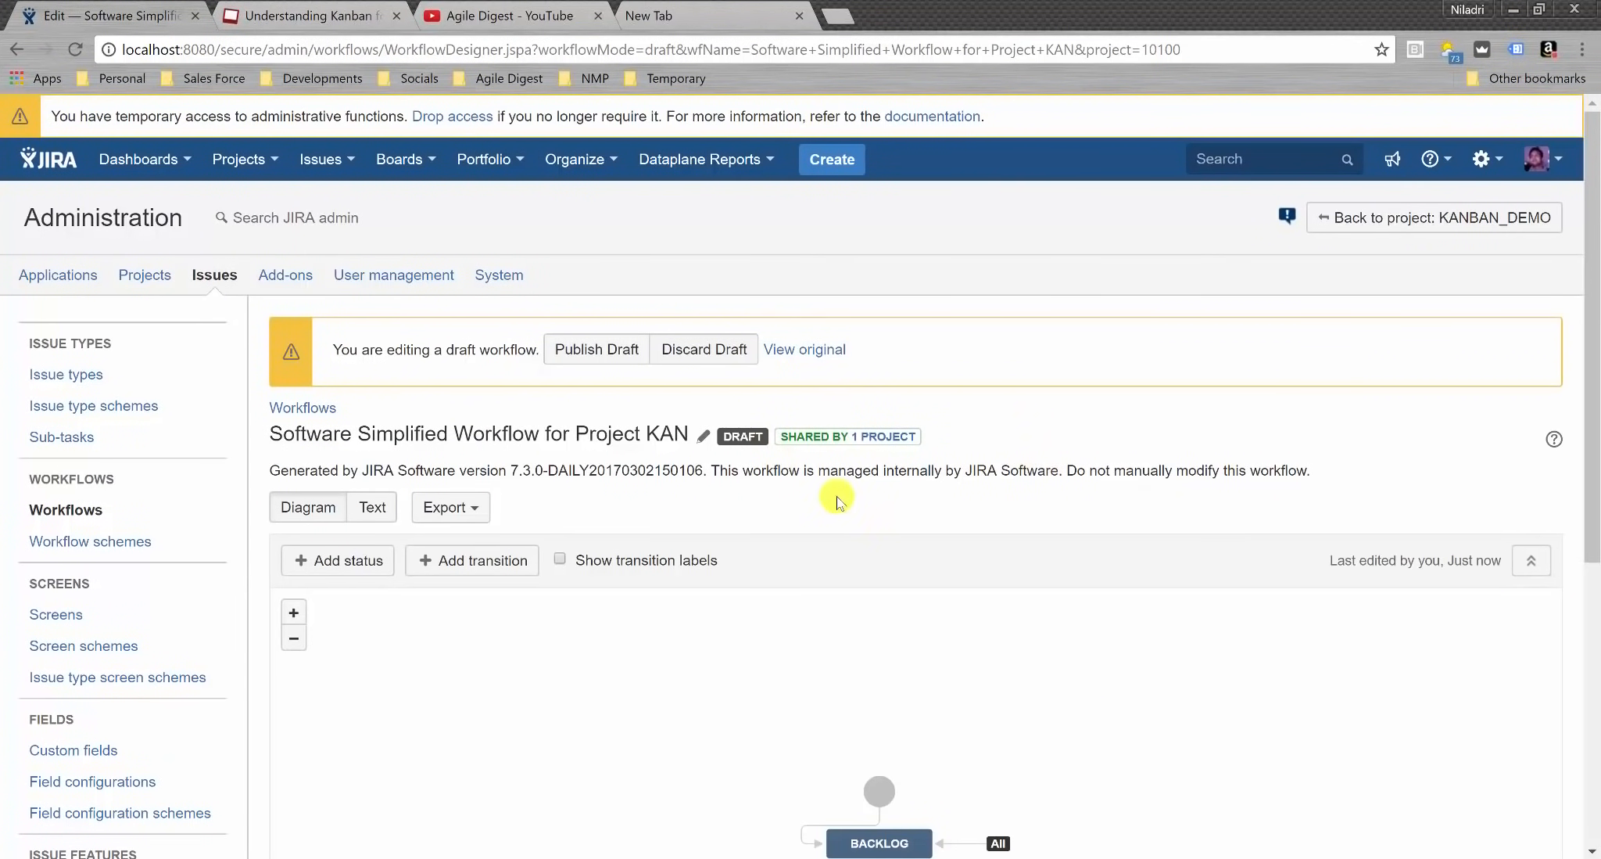
- Create a new workflow named Kanban_WF in the JIRA administration's list of workflows
left_click(77, 520)
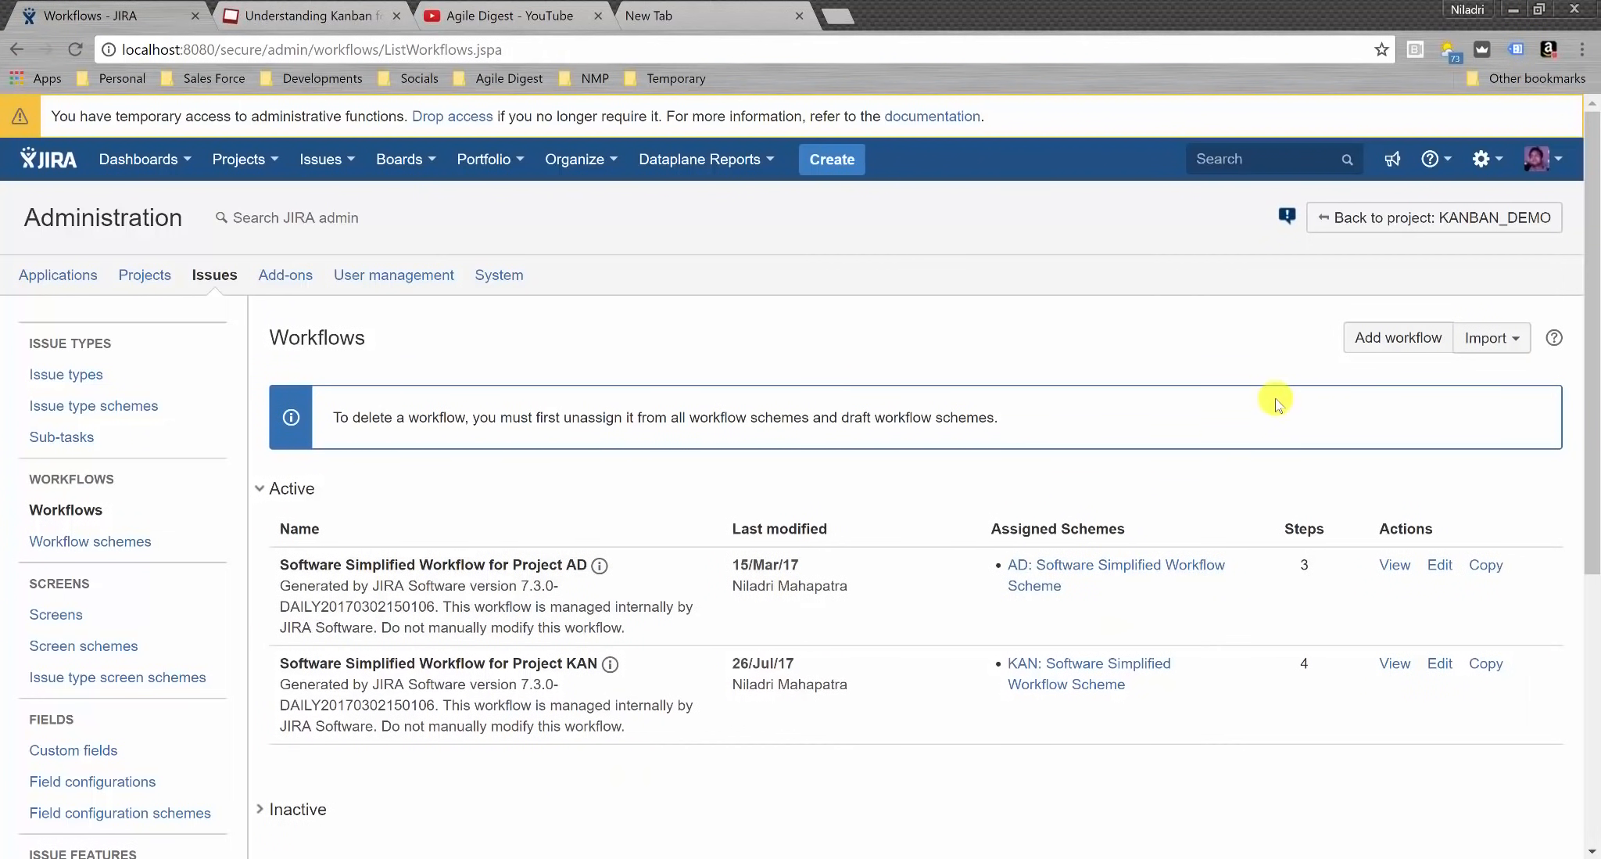
left_click(1378, 342)
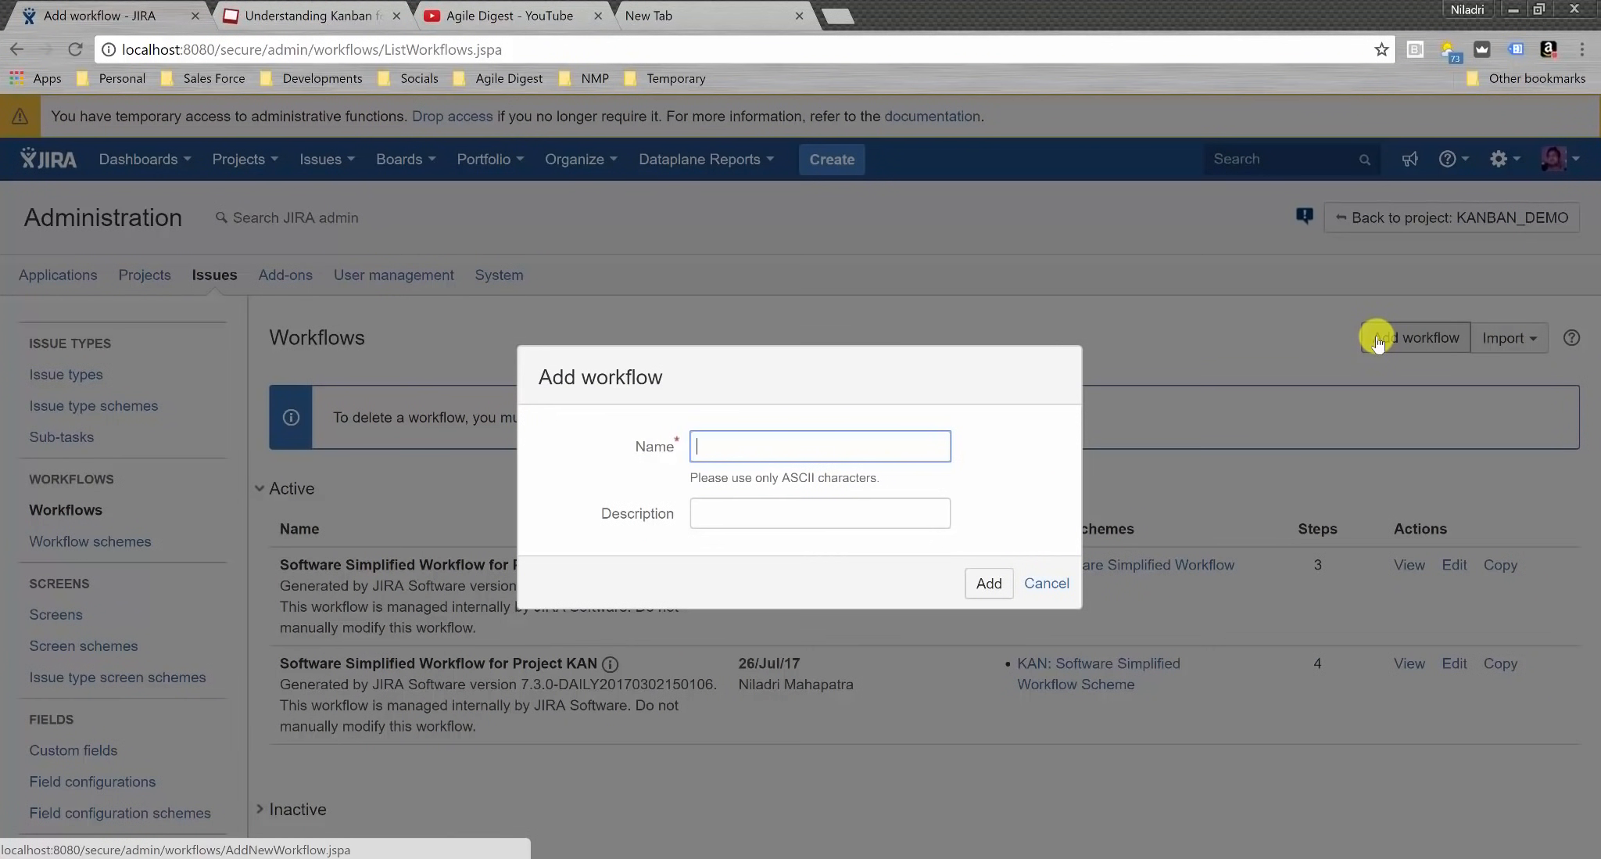
type("Kanban_WF")
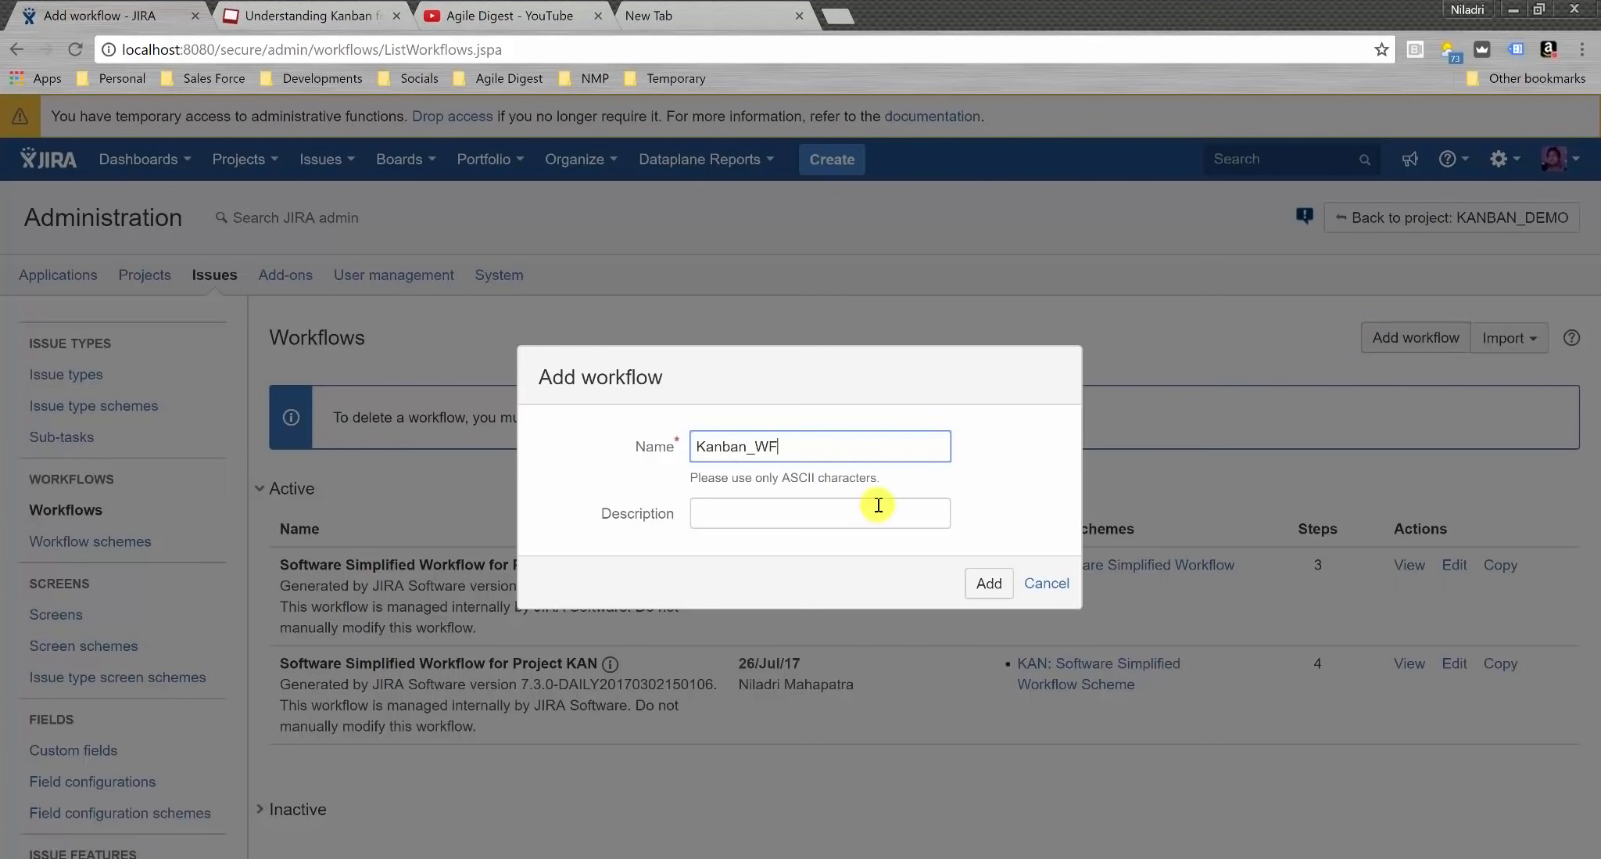
left_click(998, 586)
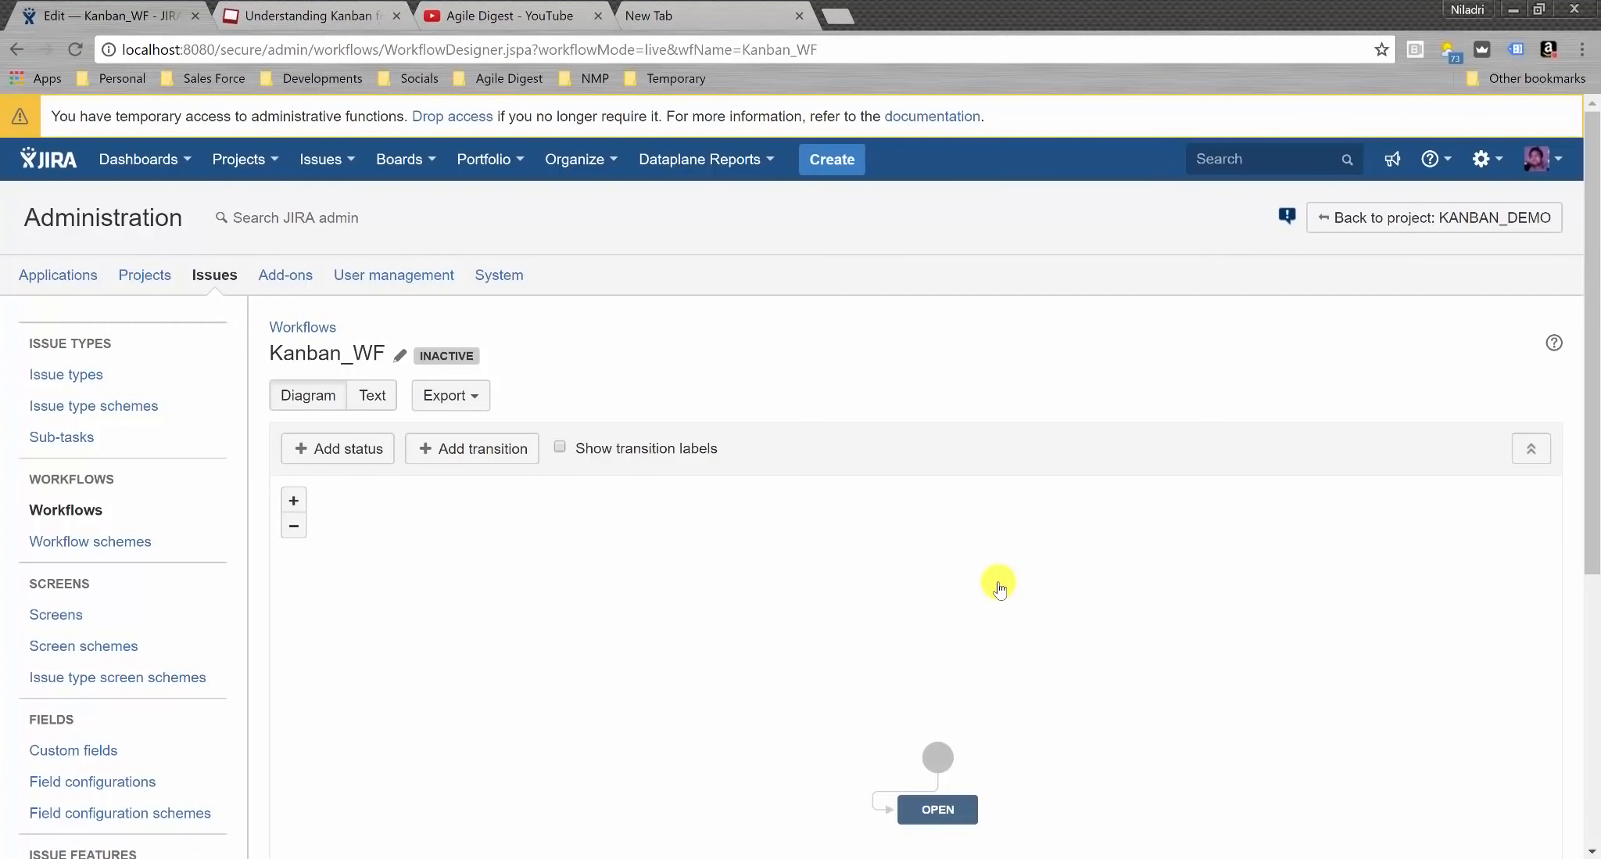
- Add the existing To Do status to the Kanban_WF workflow diagram
scroll(888, 580, "down", 1)
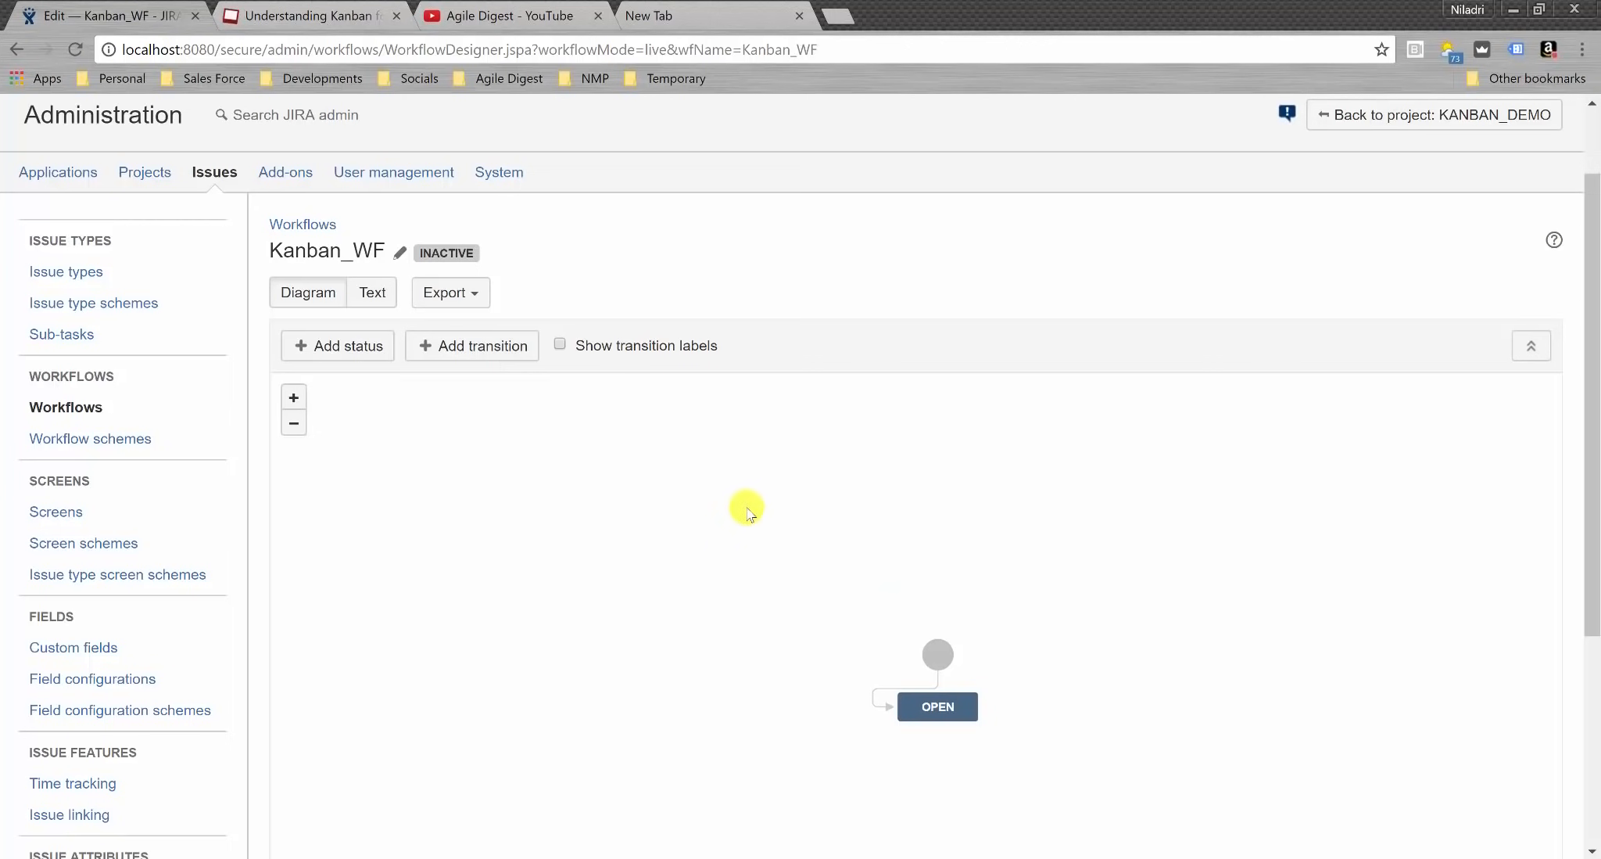
left_click(346, 349)
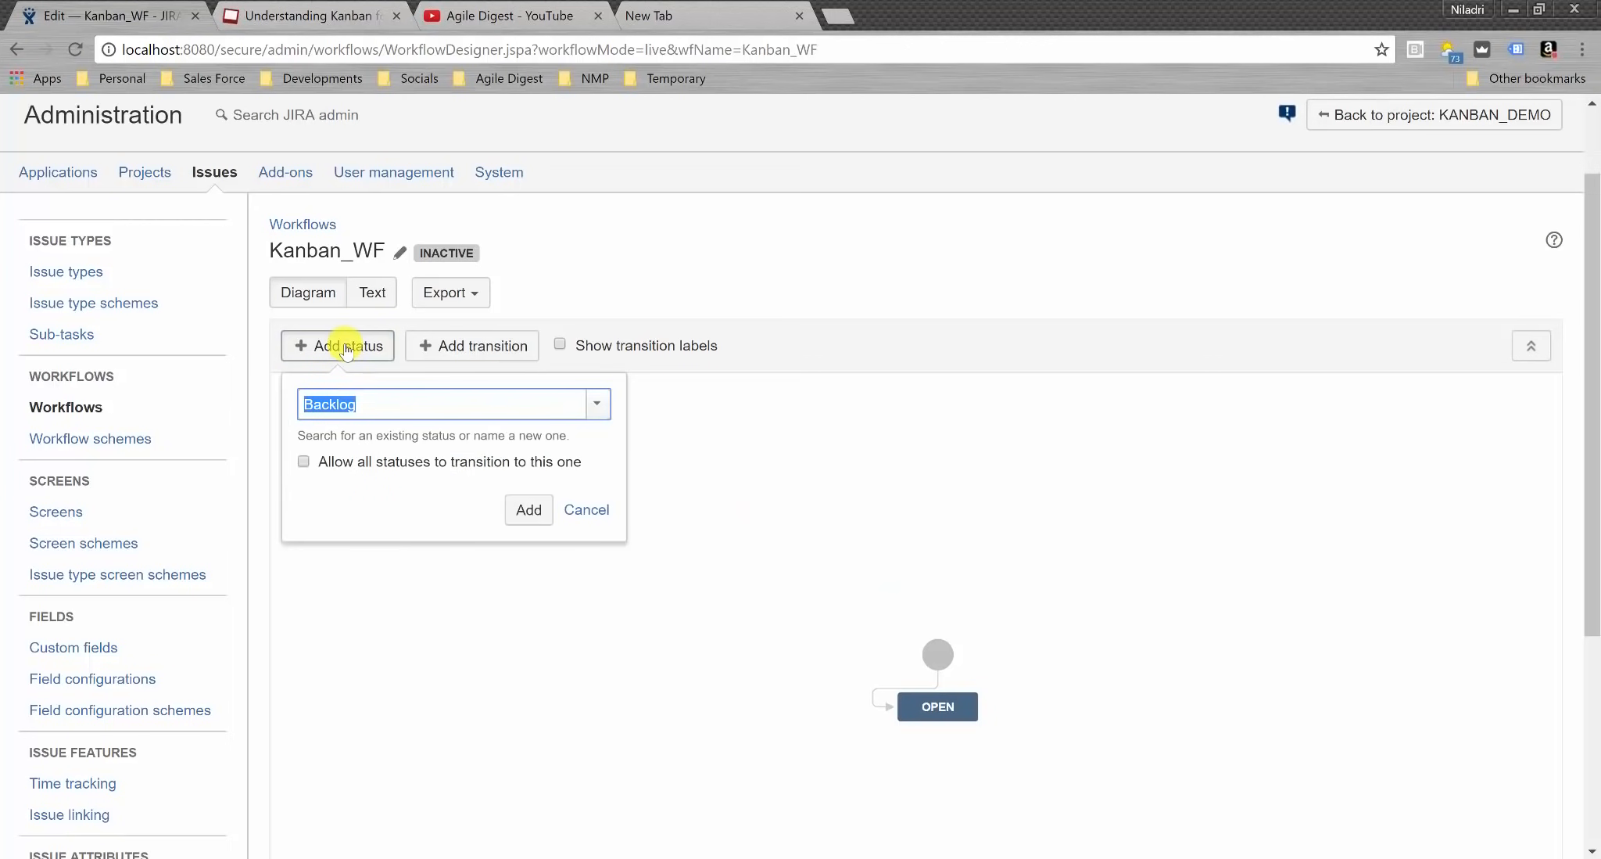
type("To")
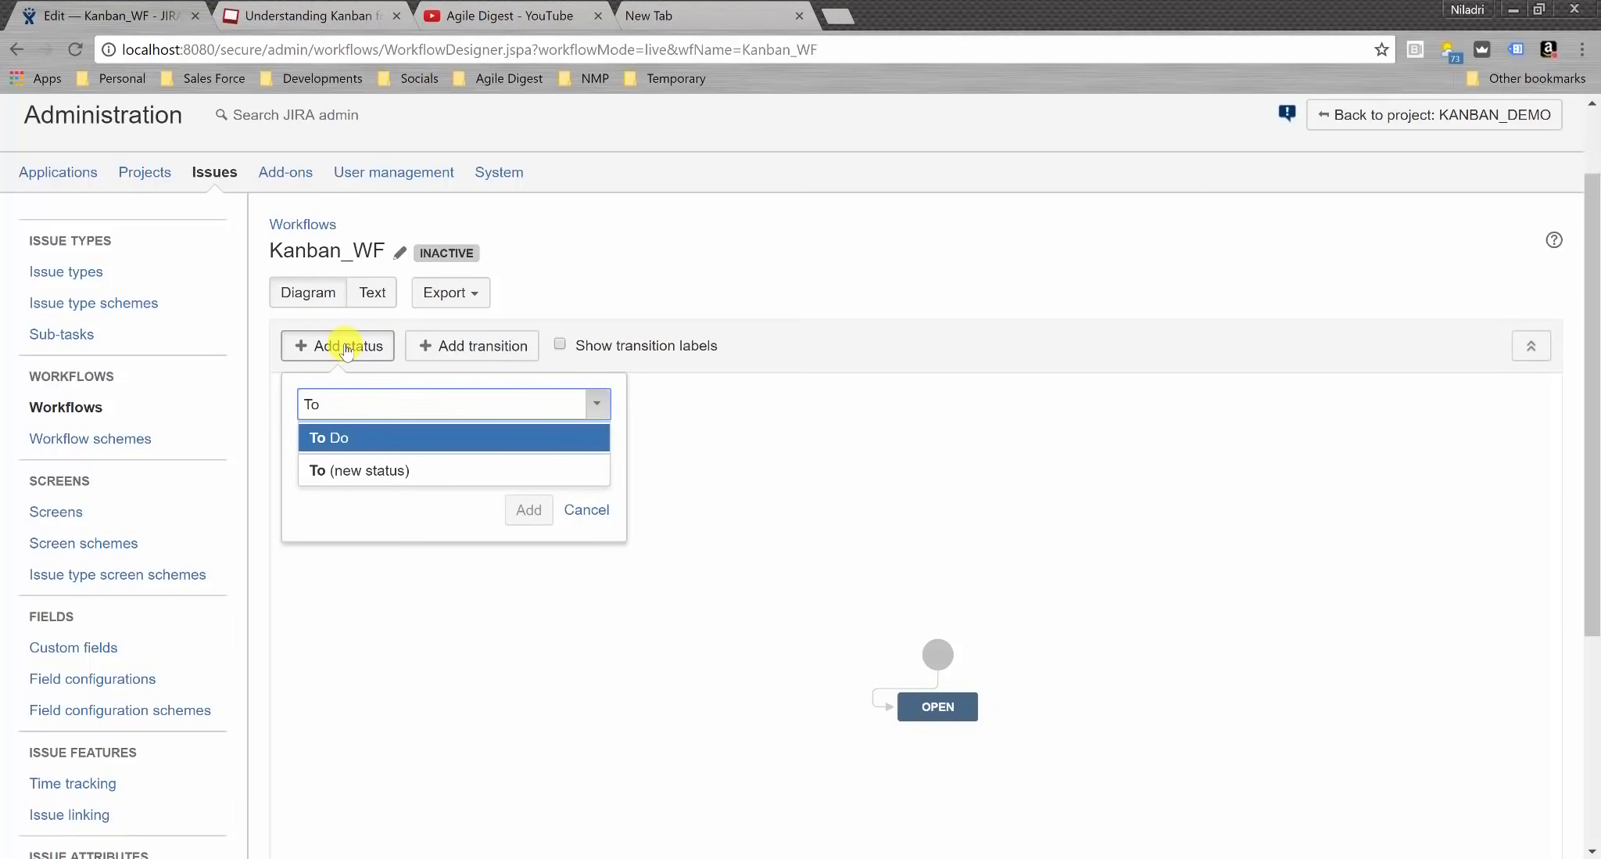
left_click(375, 436)
left_click(517, 522)
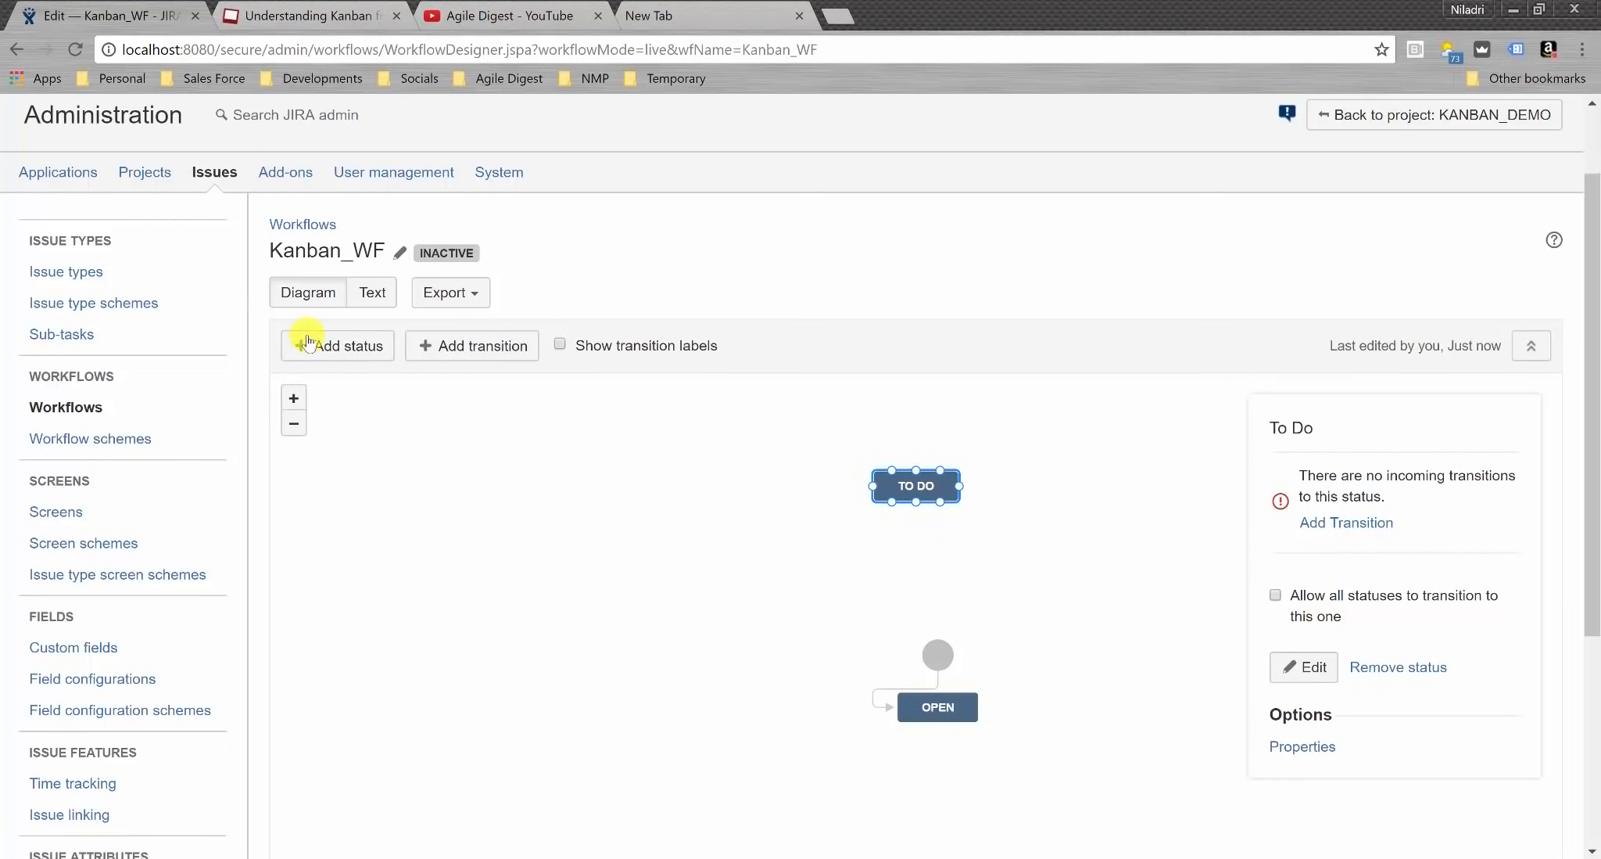
- Create a new Analysis status in the In Progress category and arrange To Do and Analysis side by side in the diagram
left_click(338, 348)
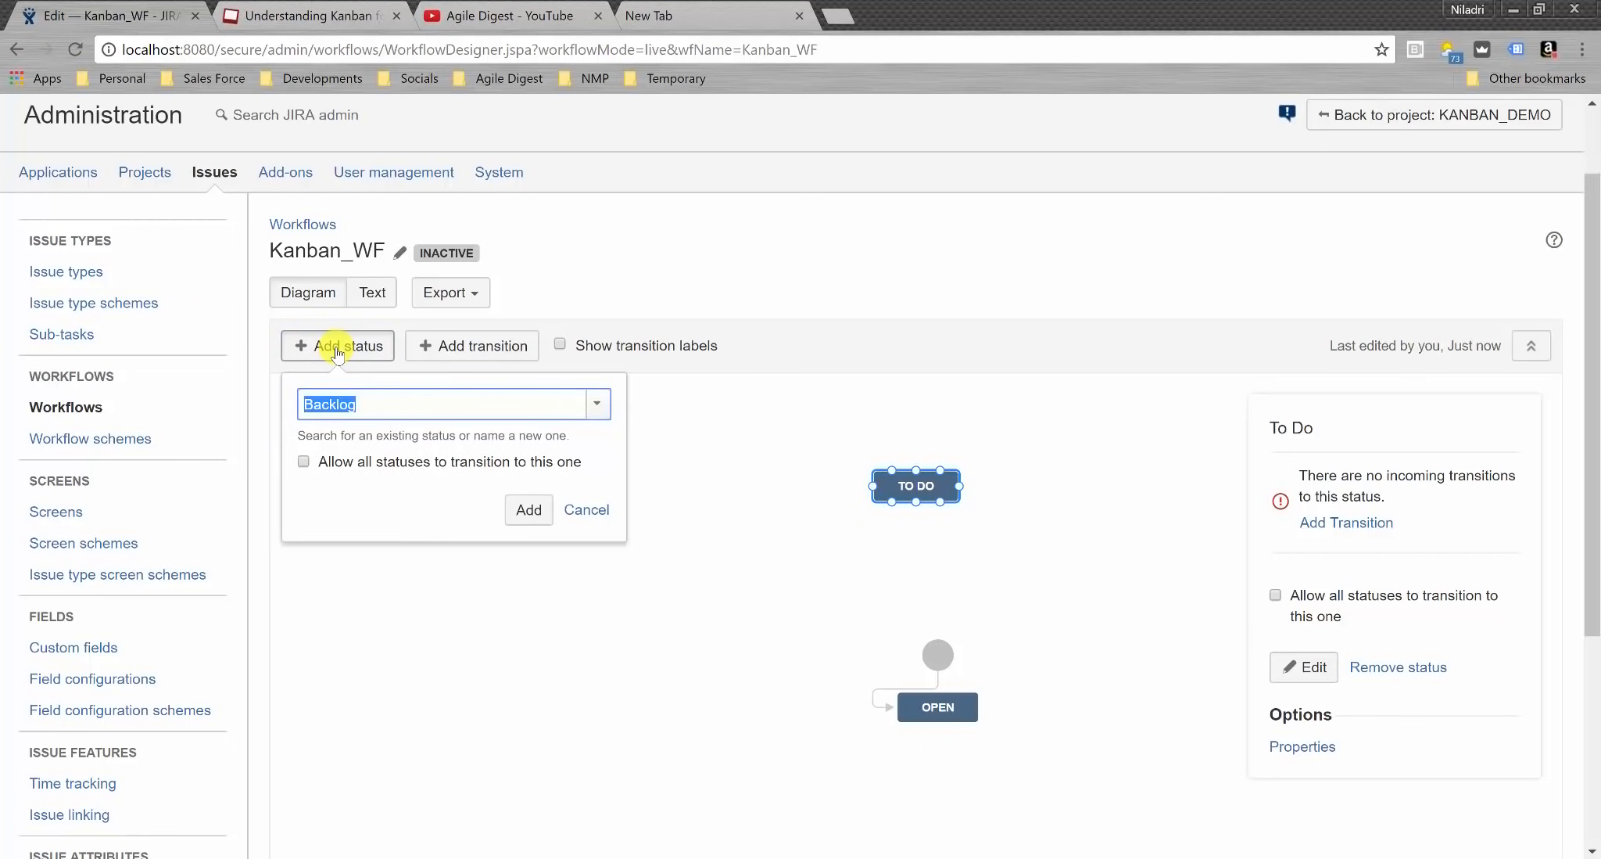
type("Analysis")
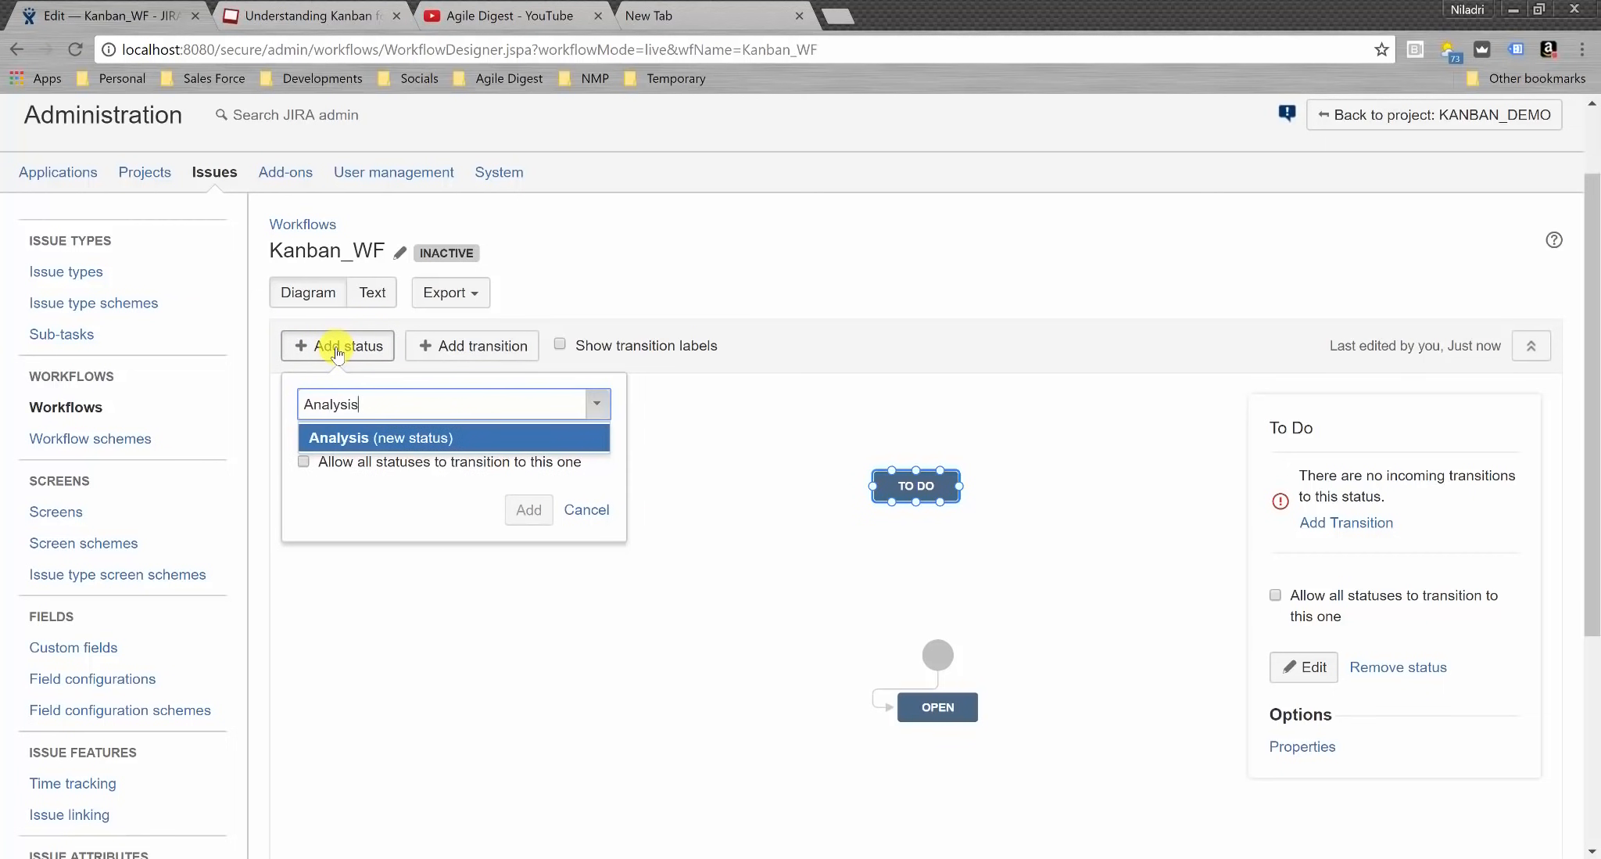
key("Return")
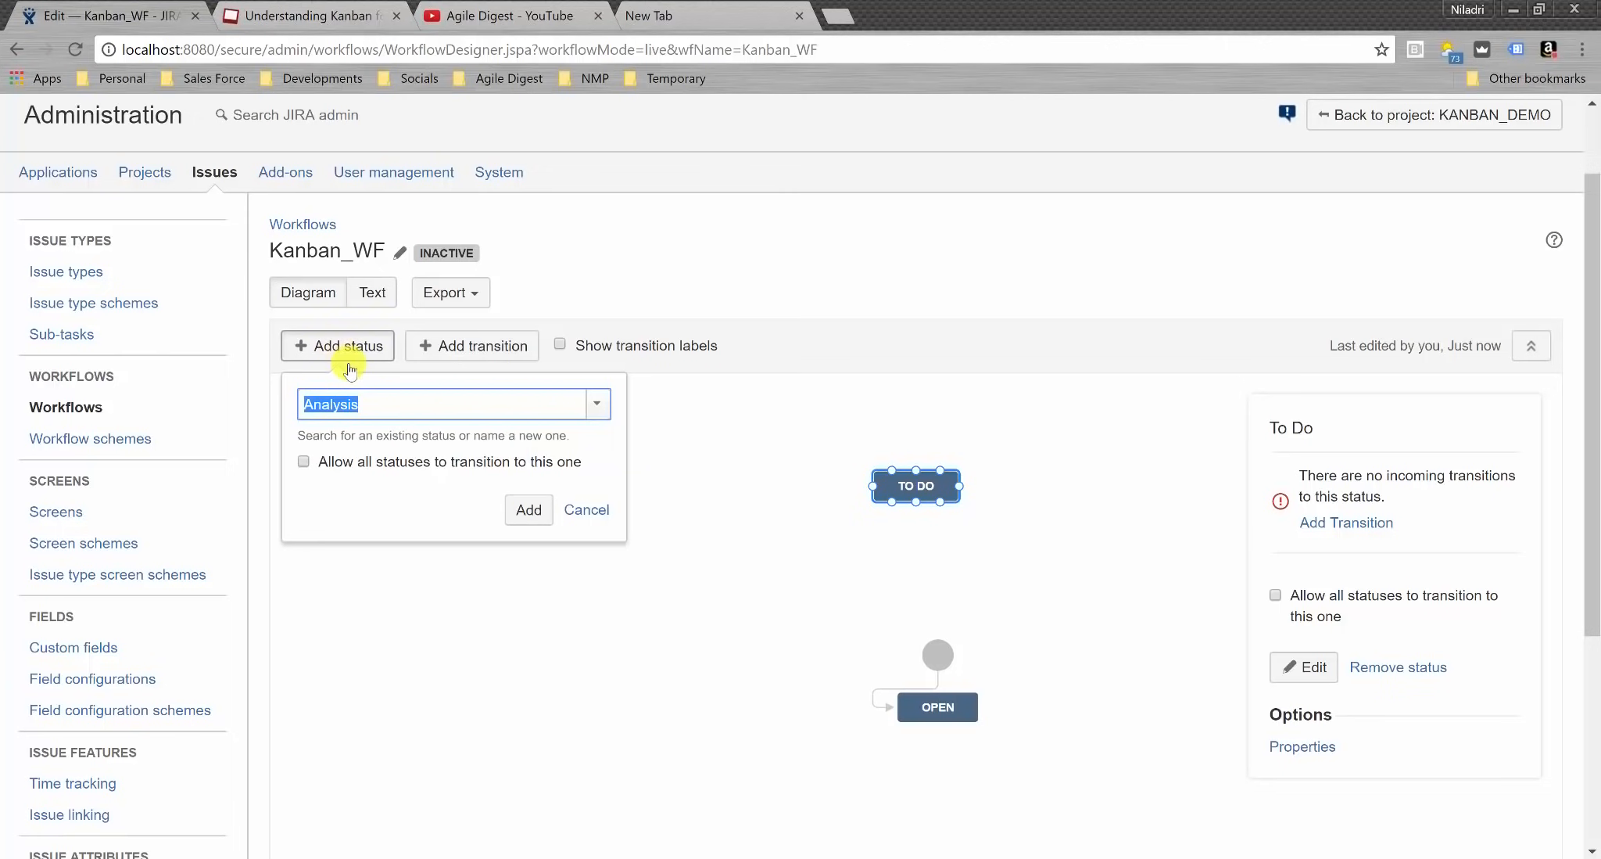
left_click(518, 513)
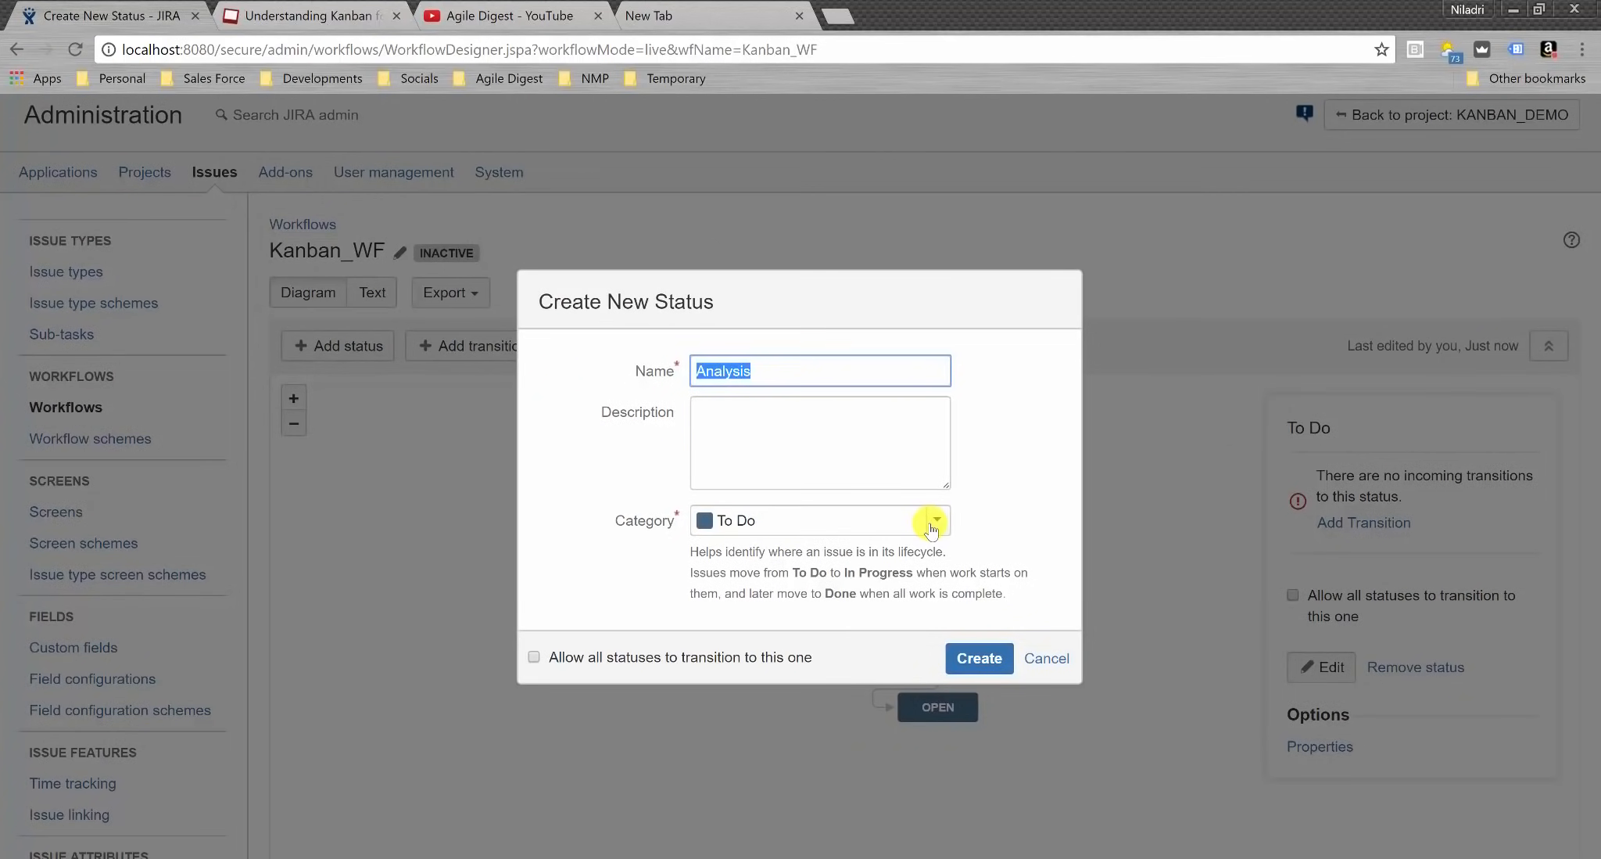
left_click(932, 523)
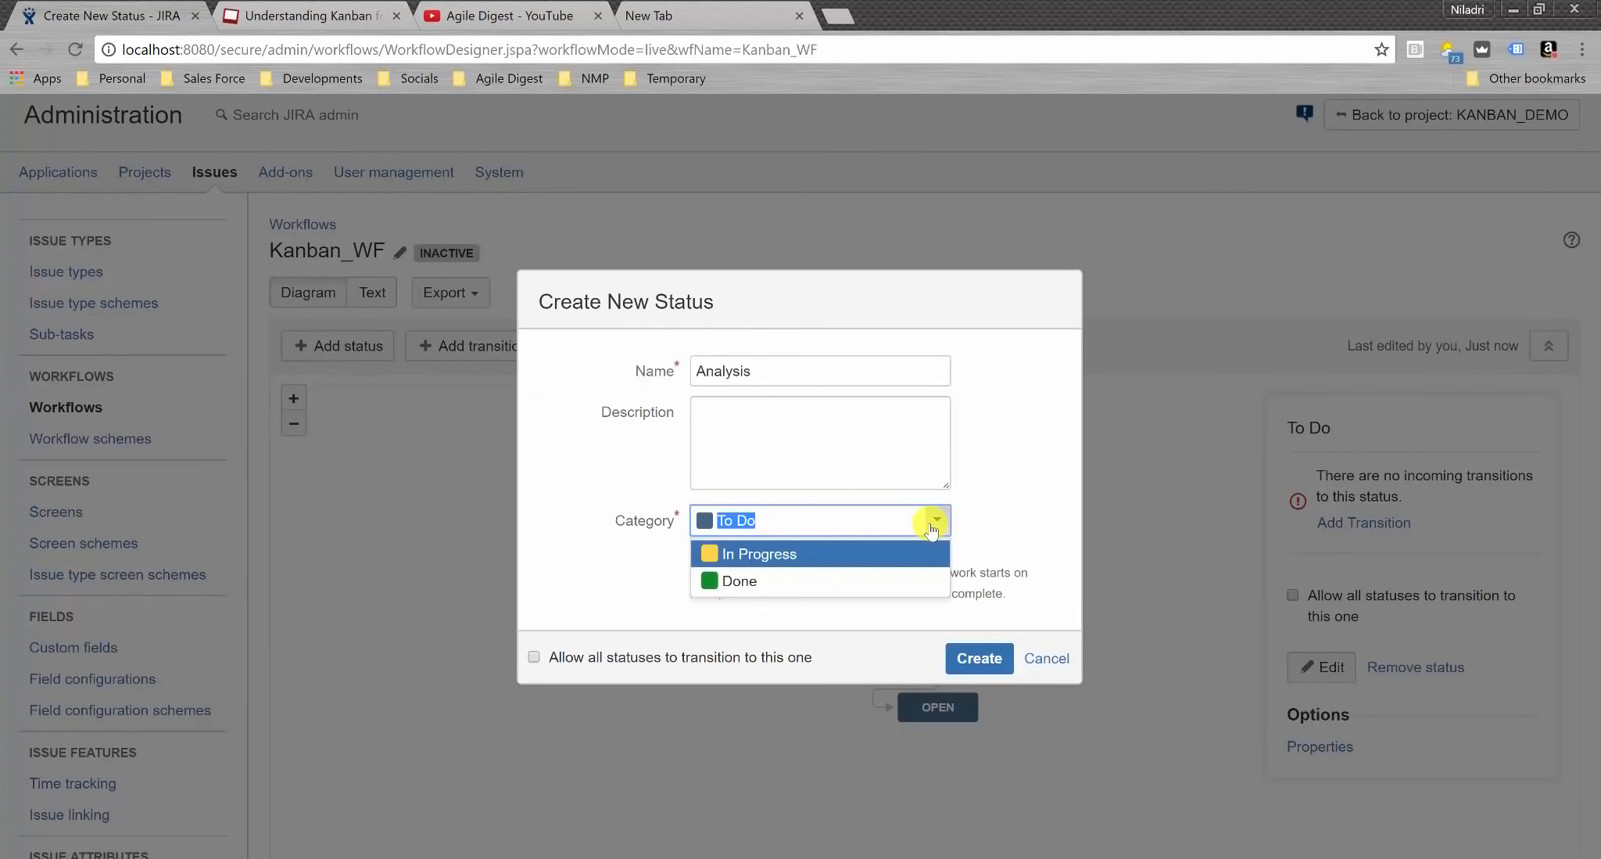
left_click(828, 557)
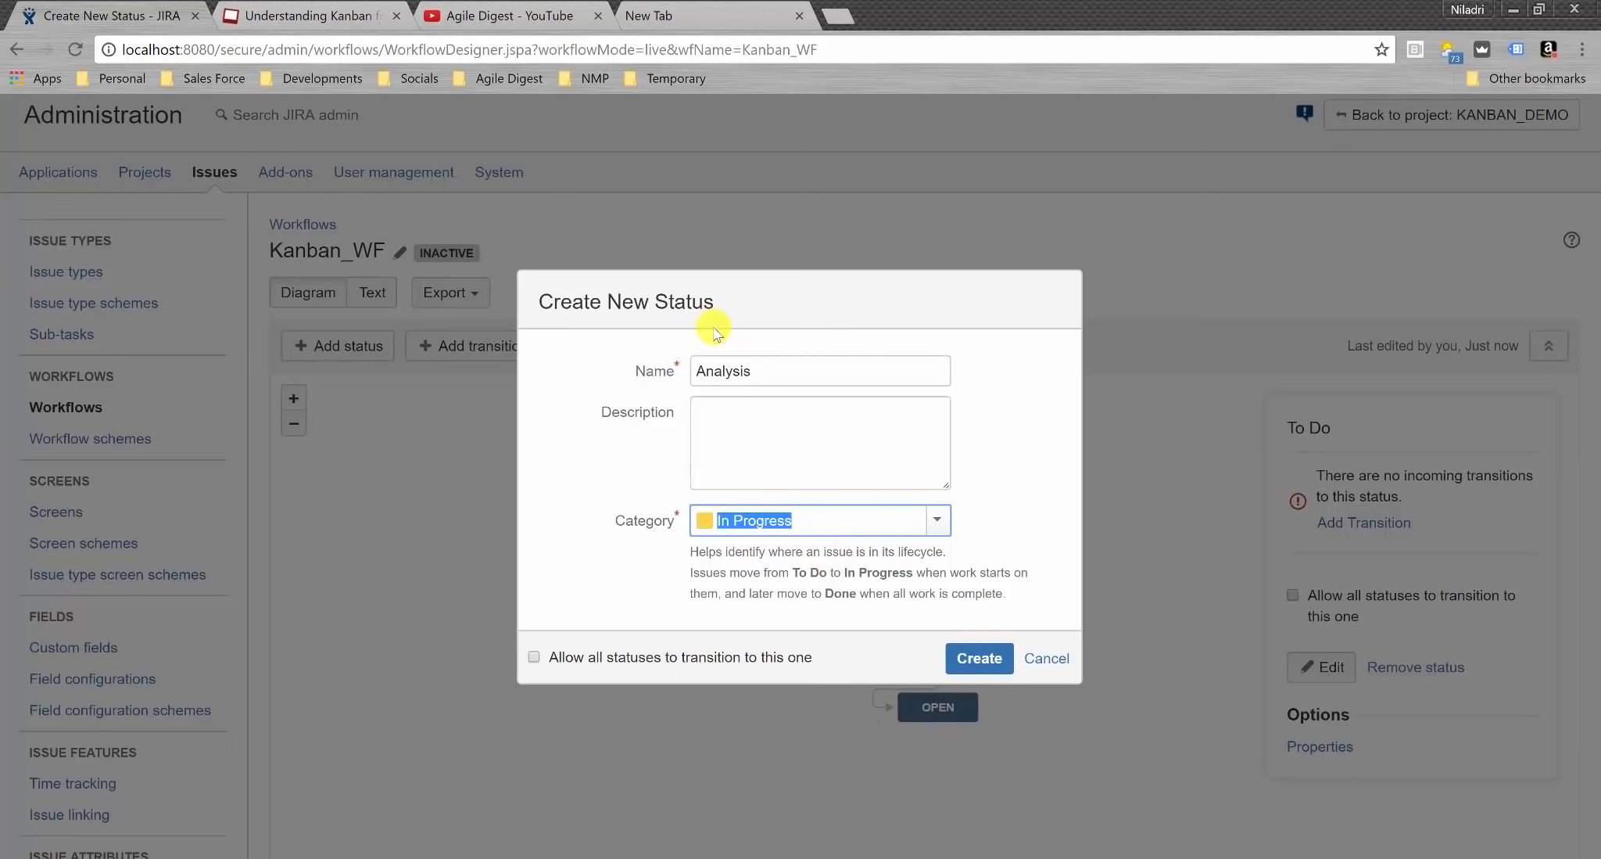
left_click(978, 658)
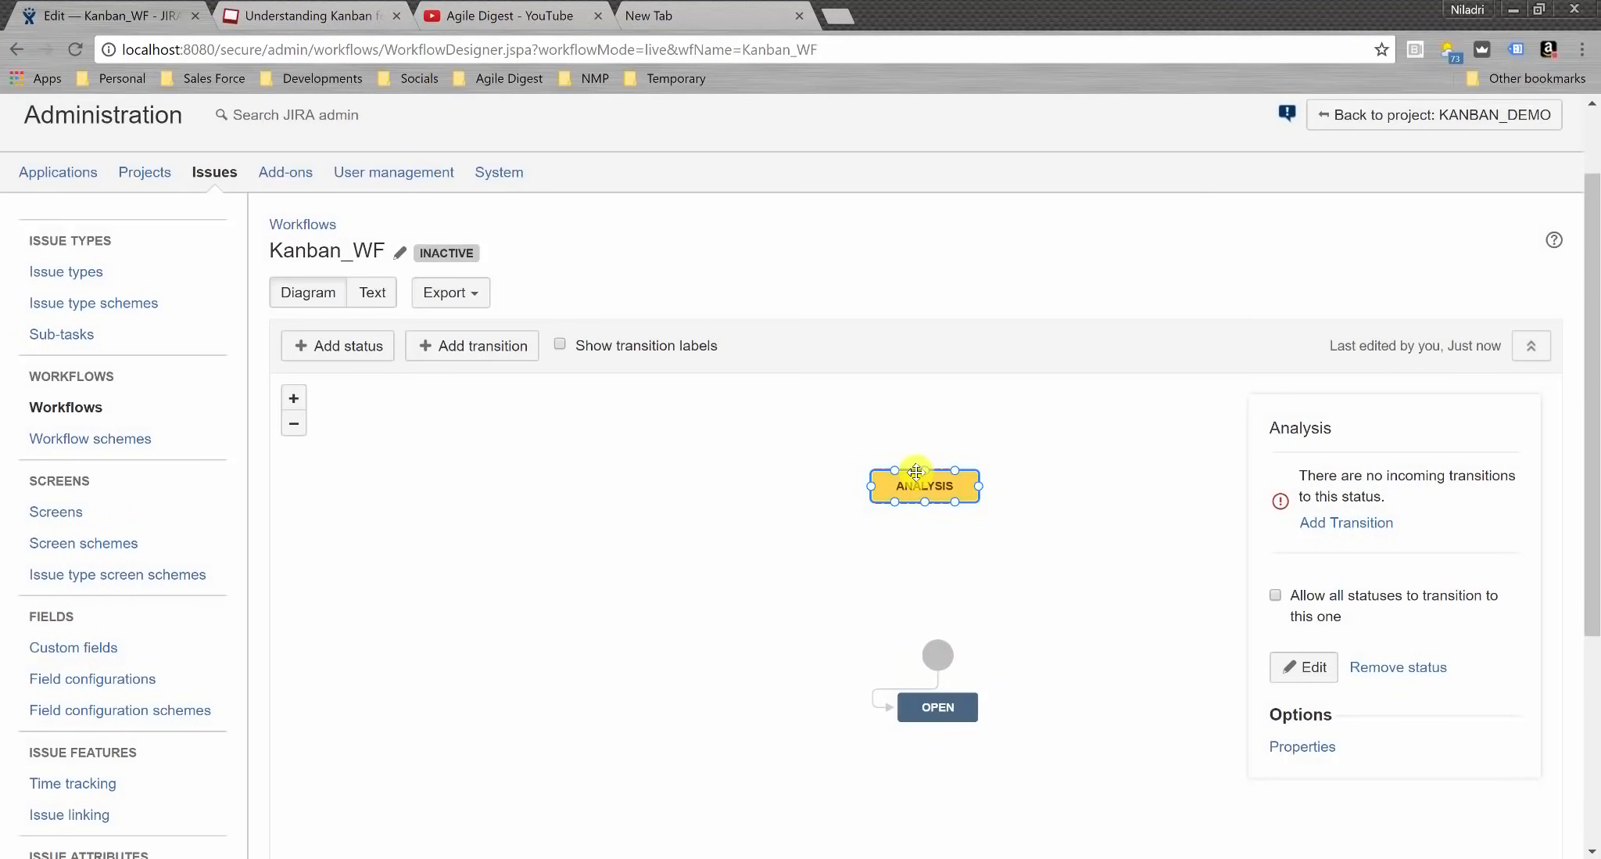
left_click_drag(923, 482, 736, 499)
left_click_drag(903, 491, 533, 507)
- Start creating a new status named DIP for the Kanban_WF workflow
left_click(340, 347)
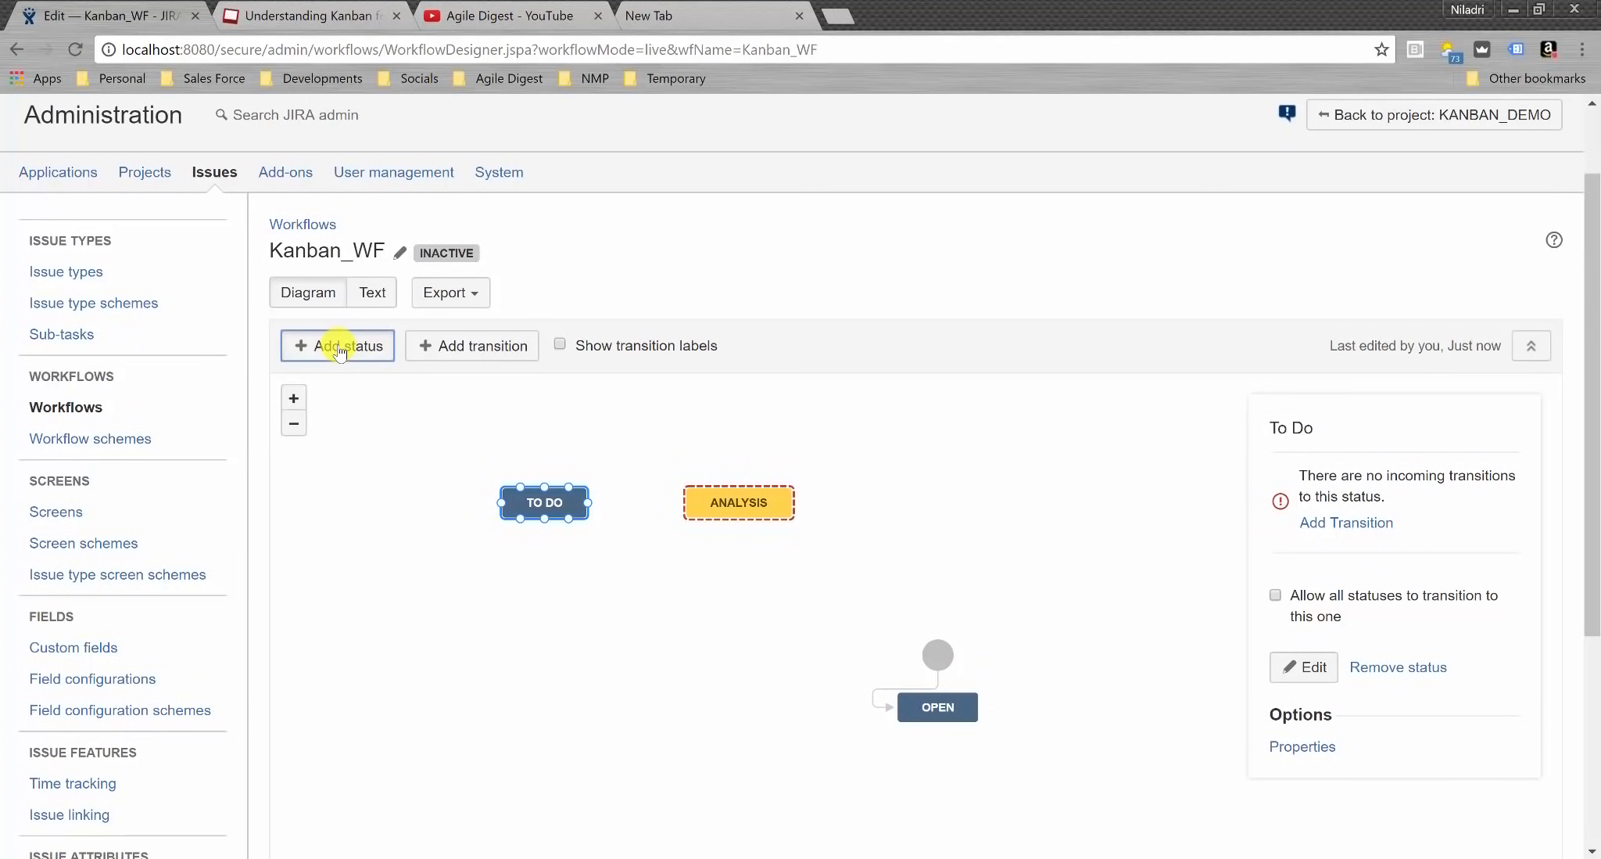
type("DEV")
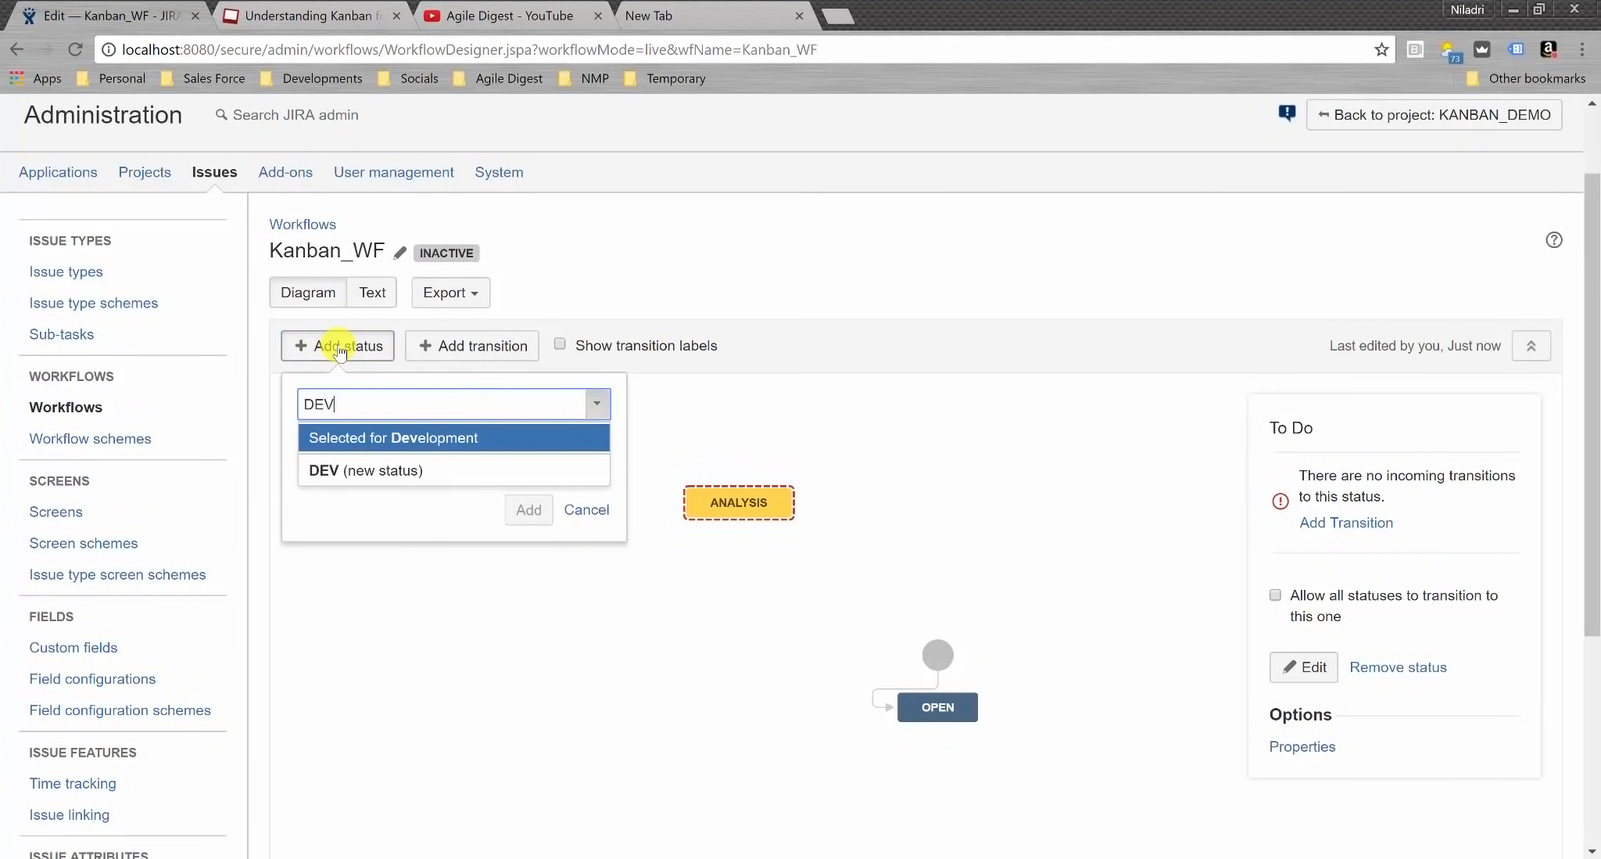
type("in")
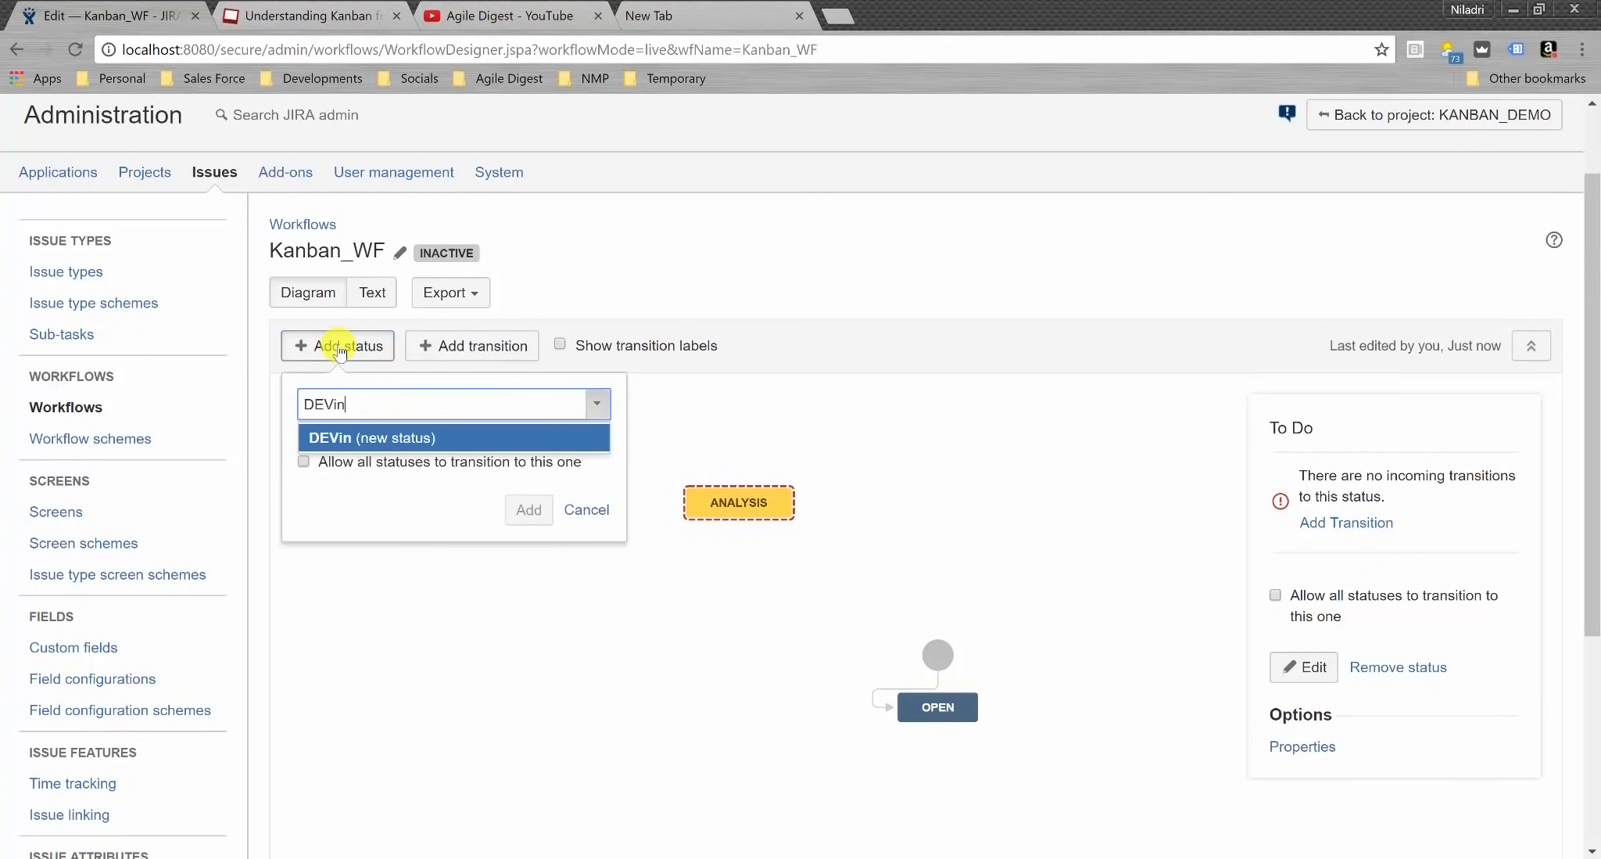
type("Progress")
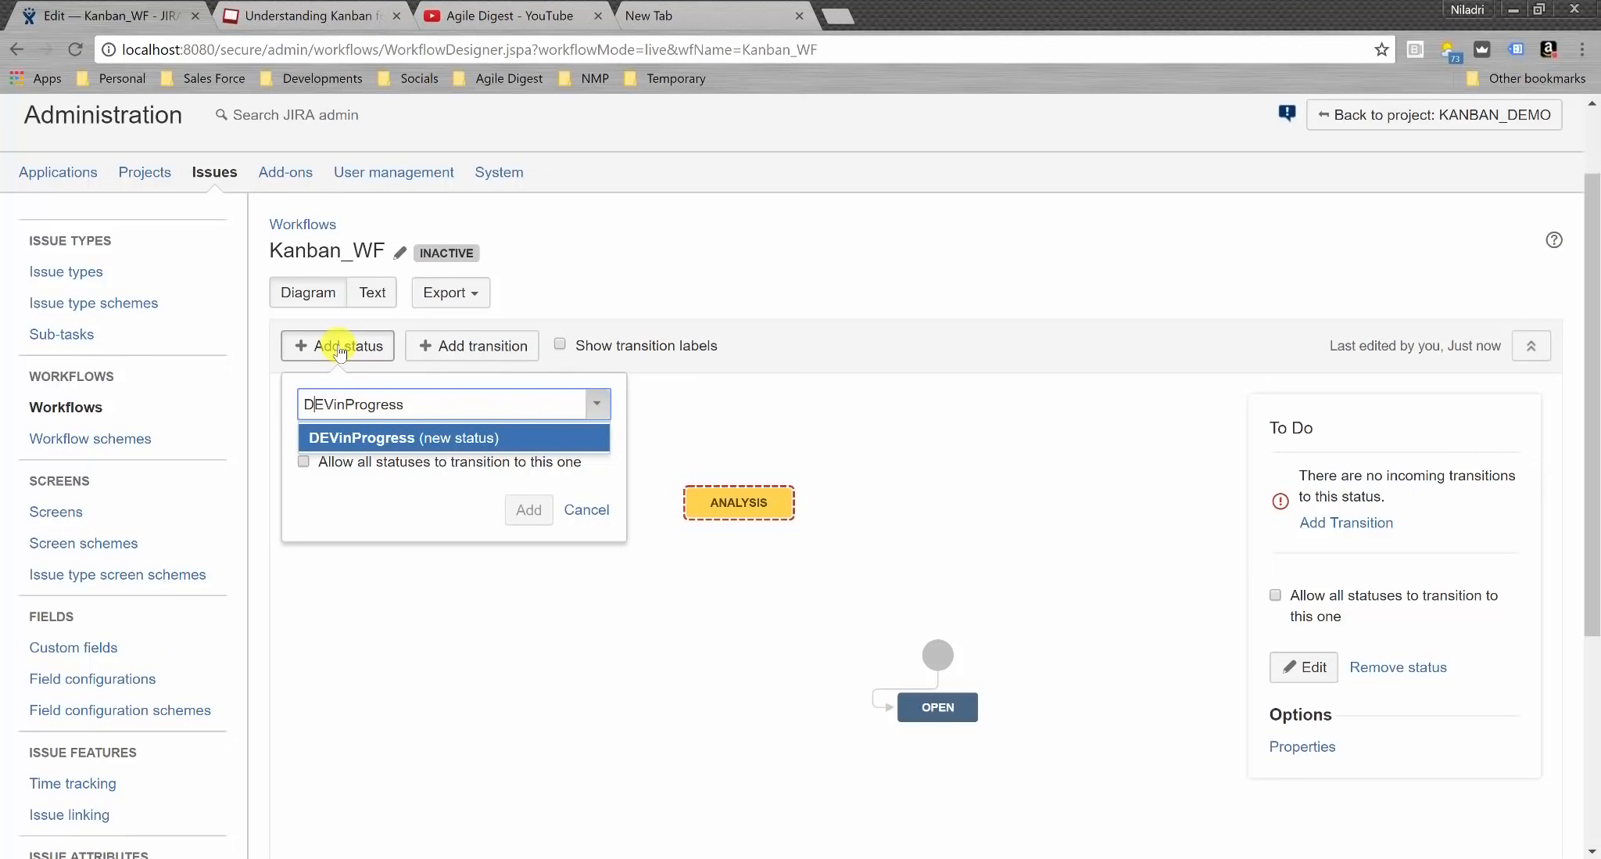
key("shift+End")
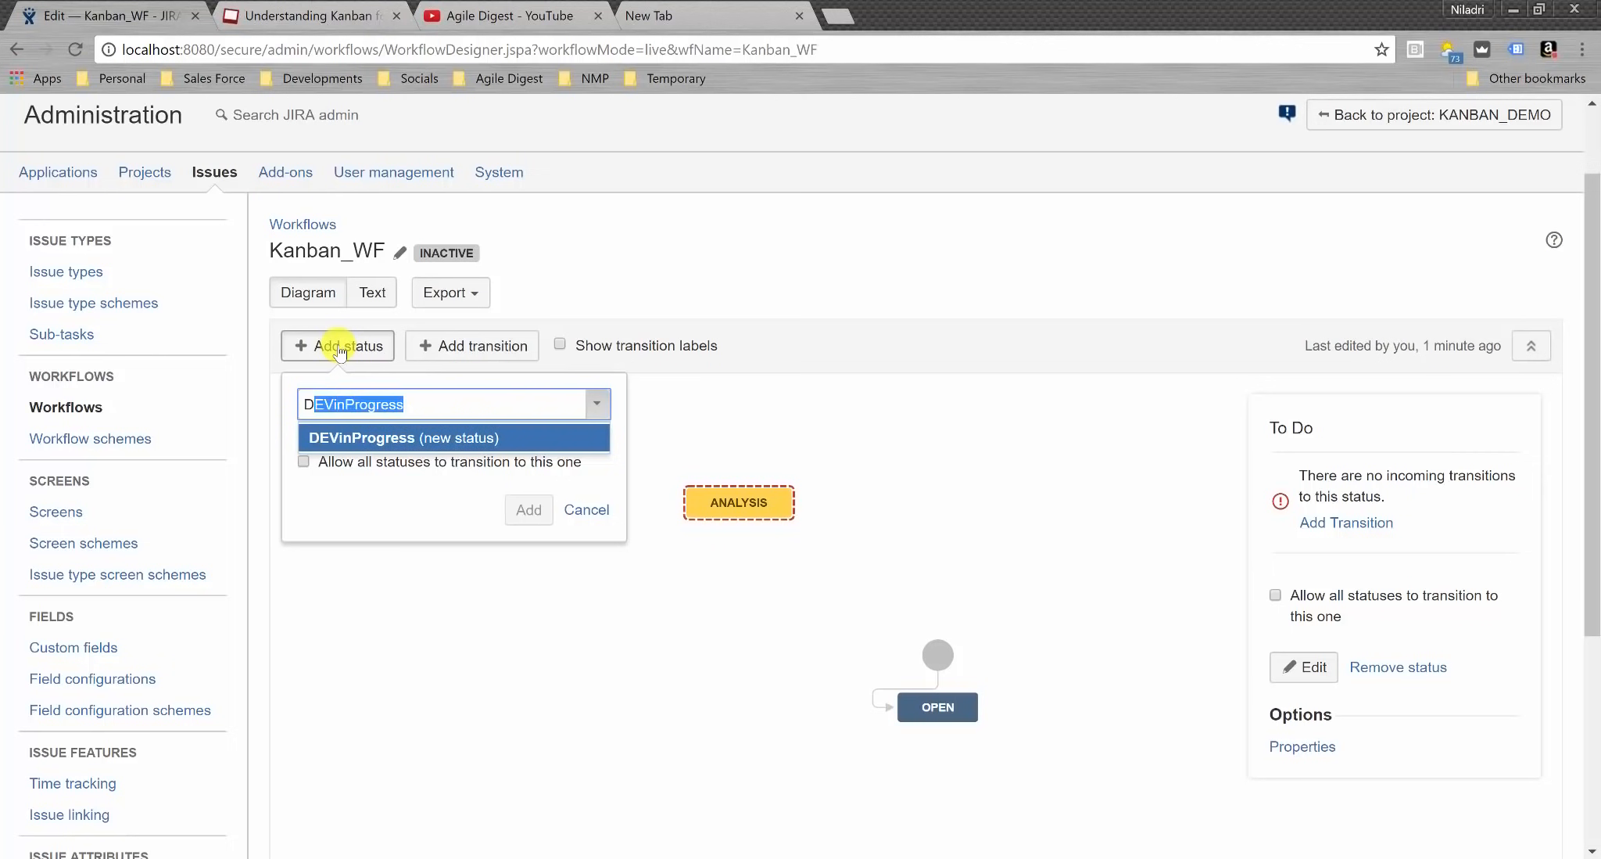
type("IP")
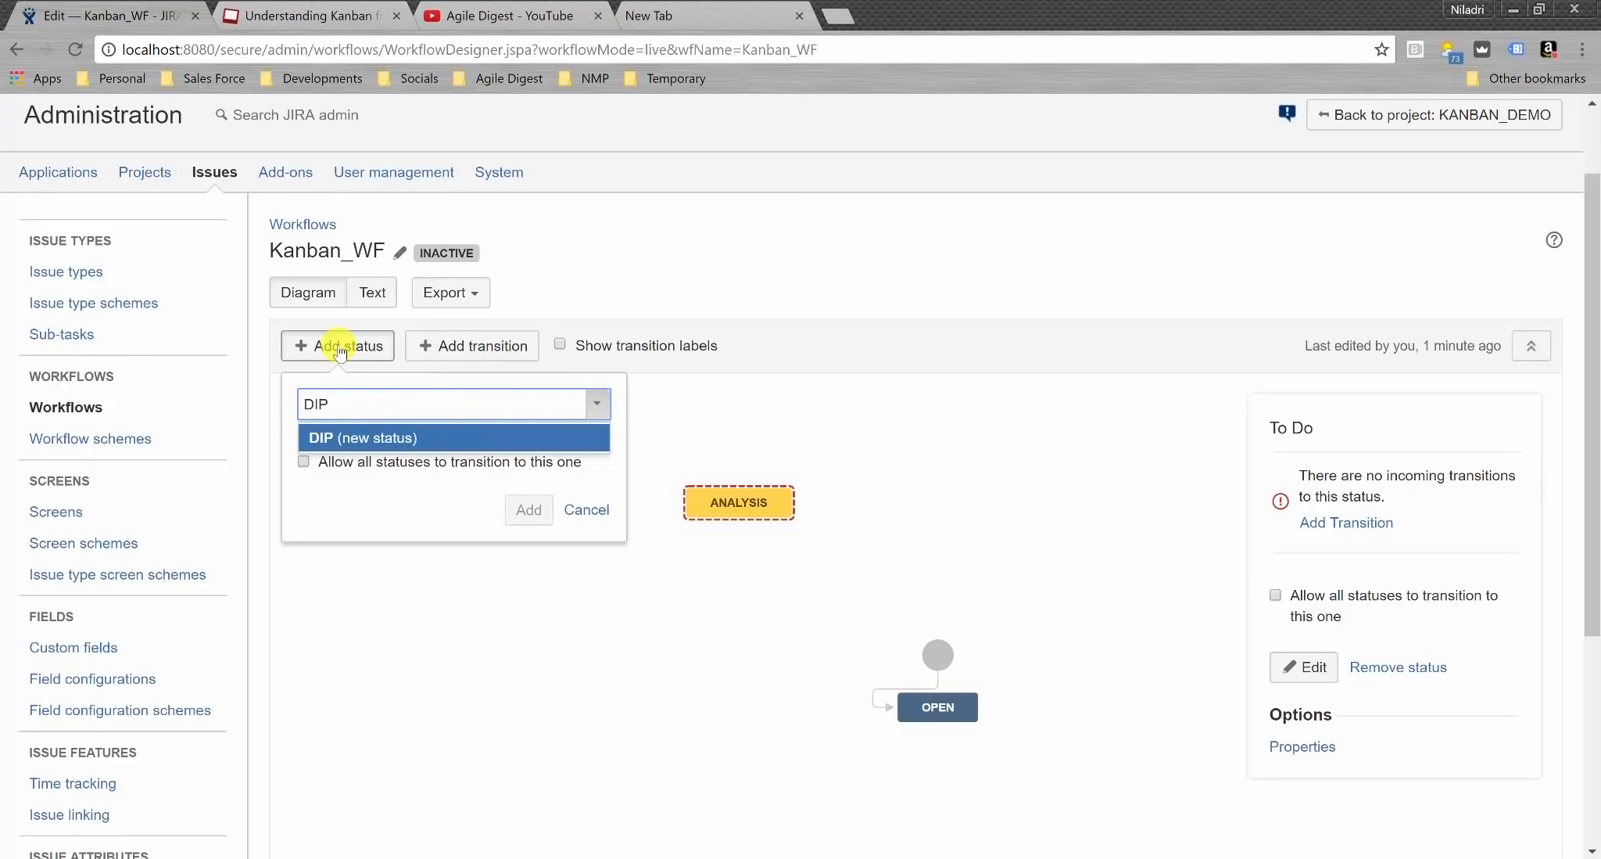
left_click(414, 438)
left_click(517, 509)
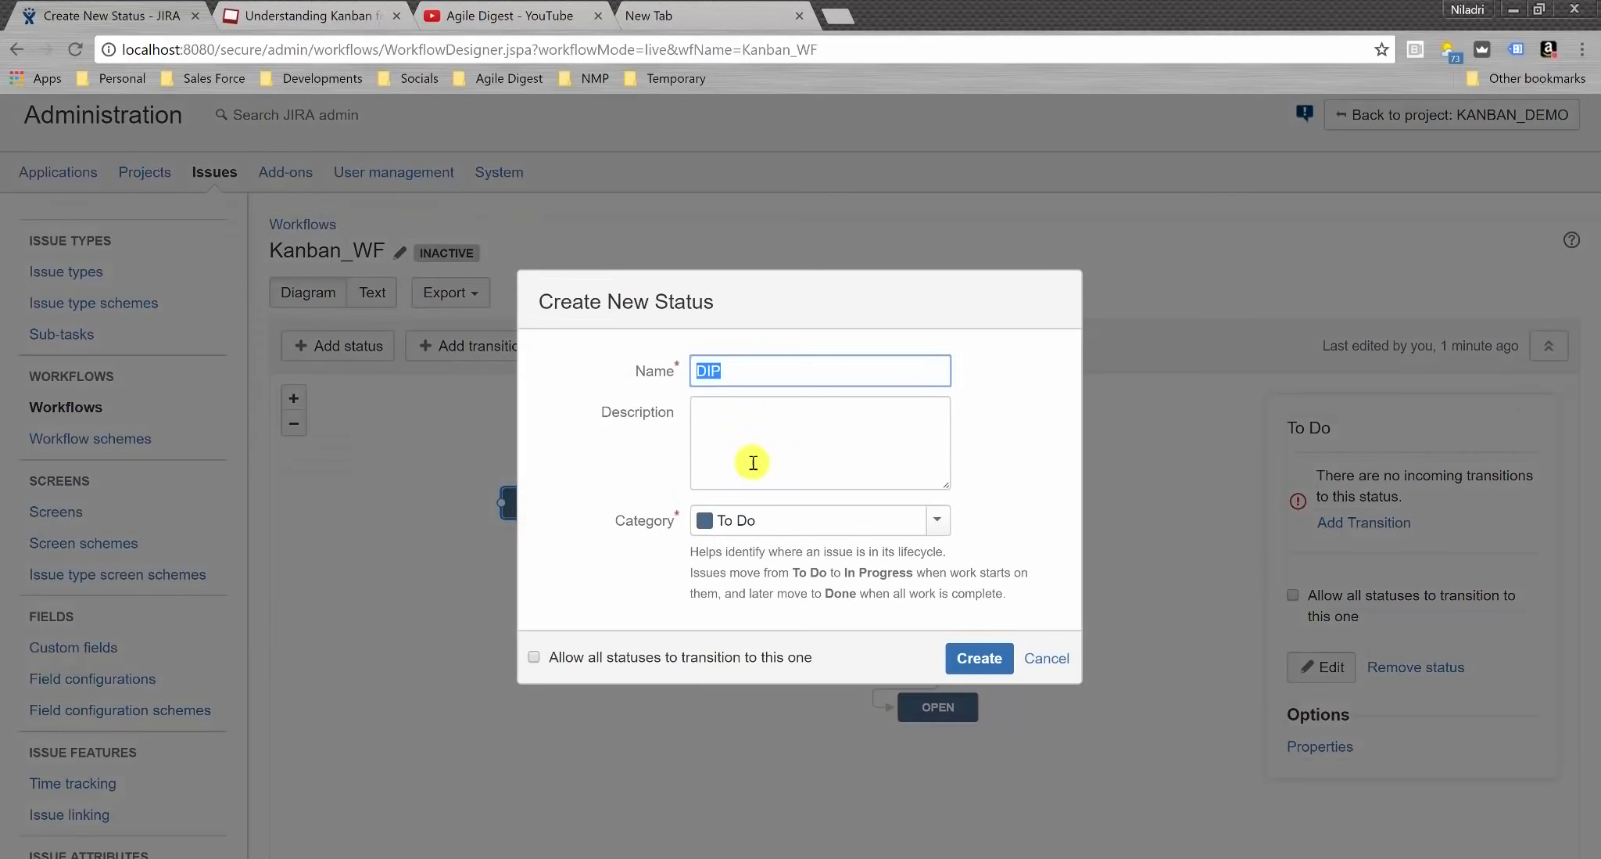
- Create DIP with description Dev in Progress and category In Progress, then line up Analysis and DIP in a row below To Do
left_click(800, 459)
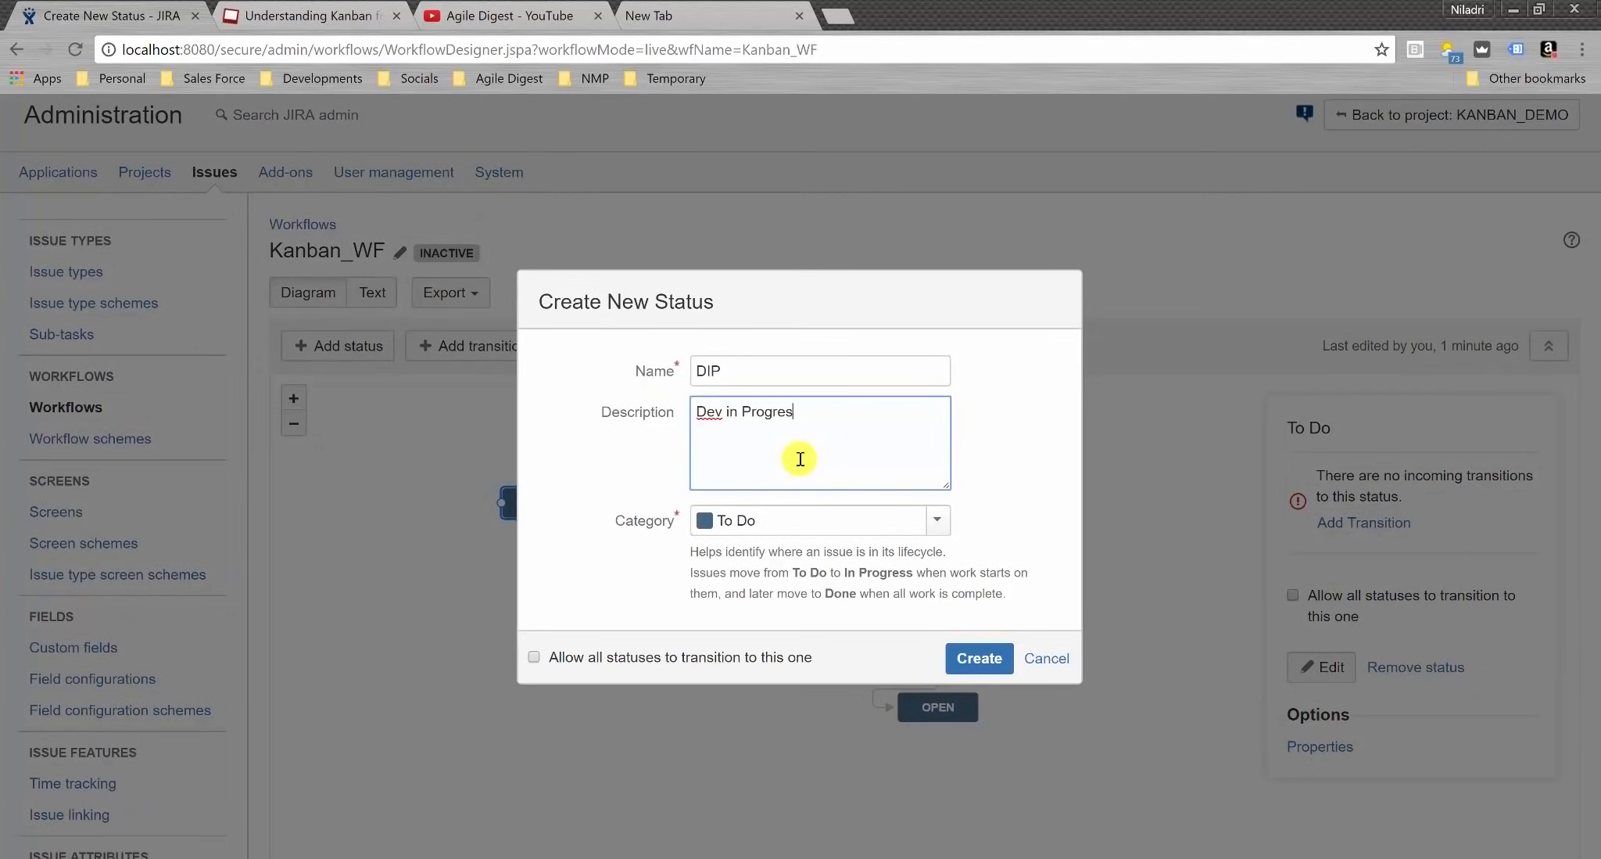
left_click(936, 520)
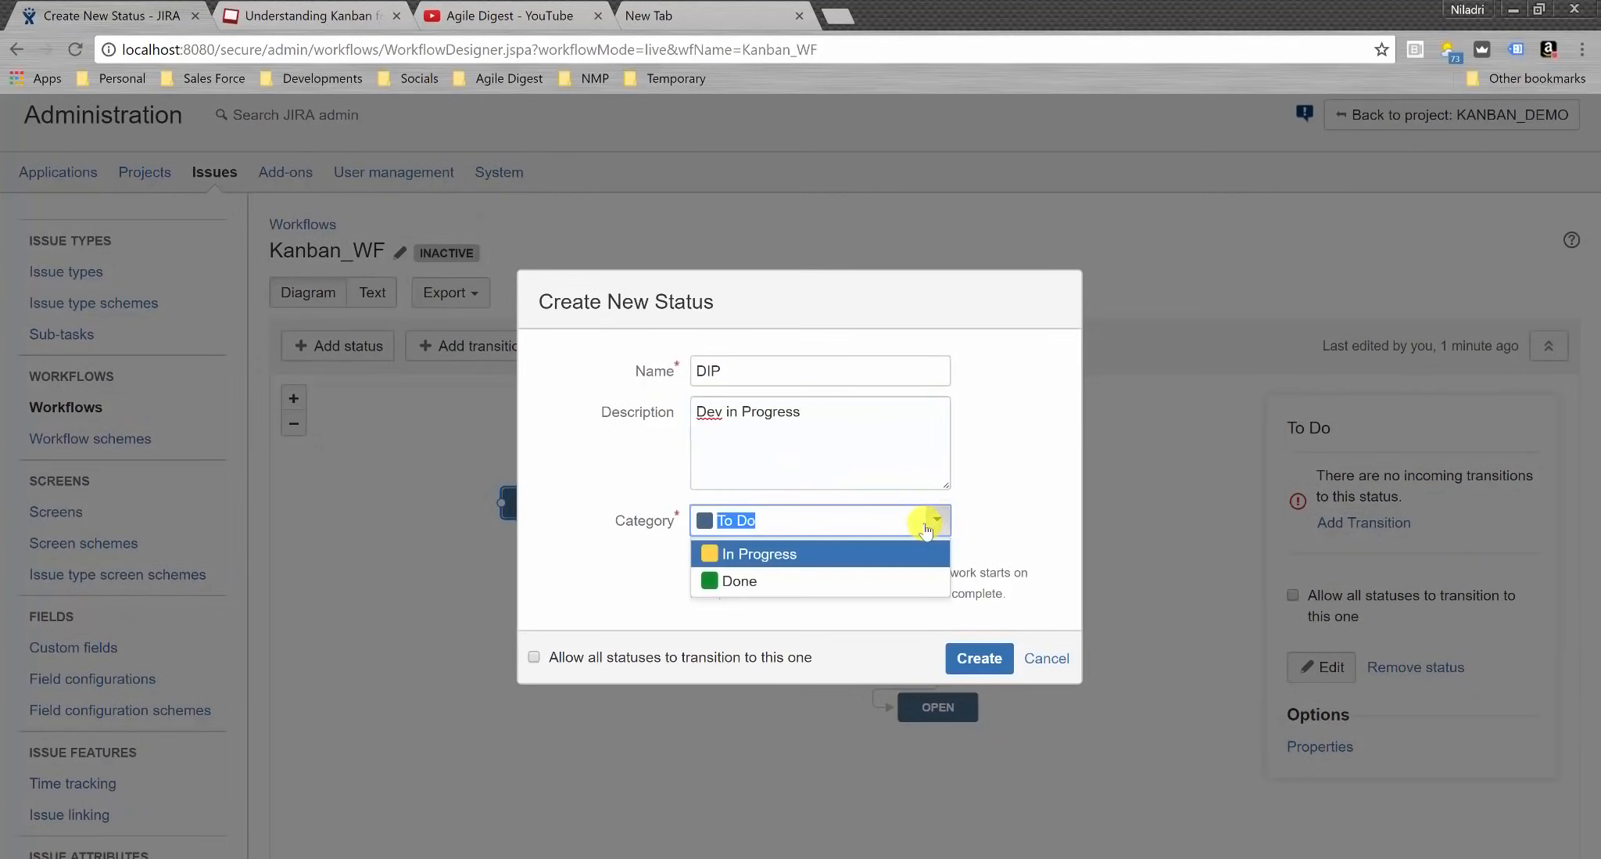
left_click(887, 551)
left_click(963, 661)
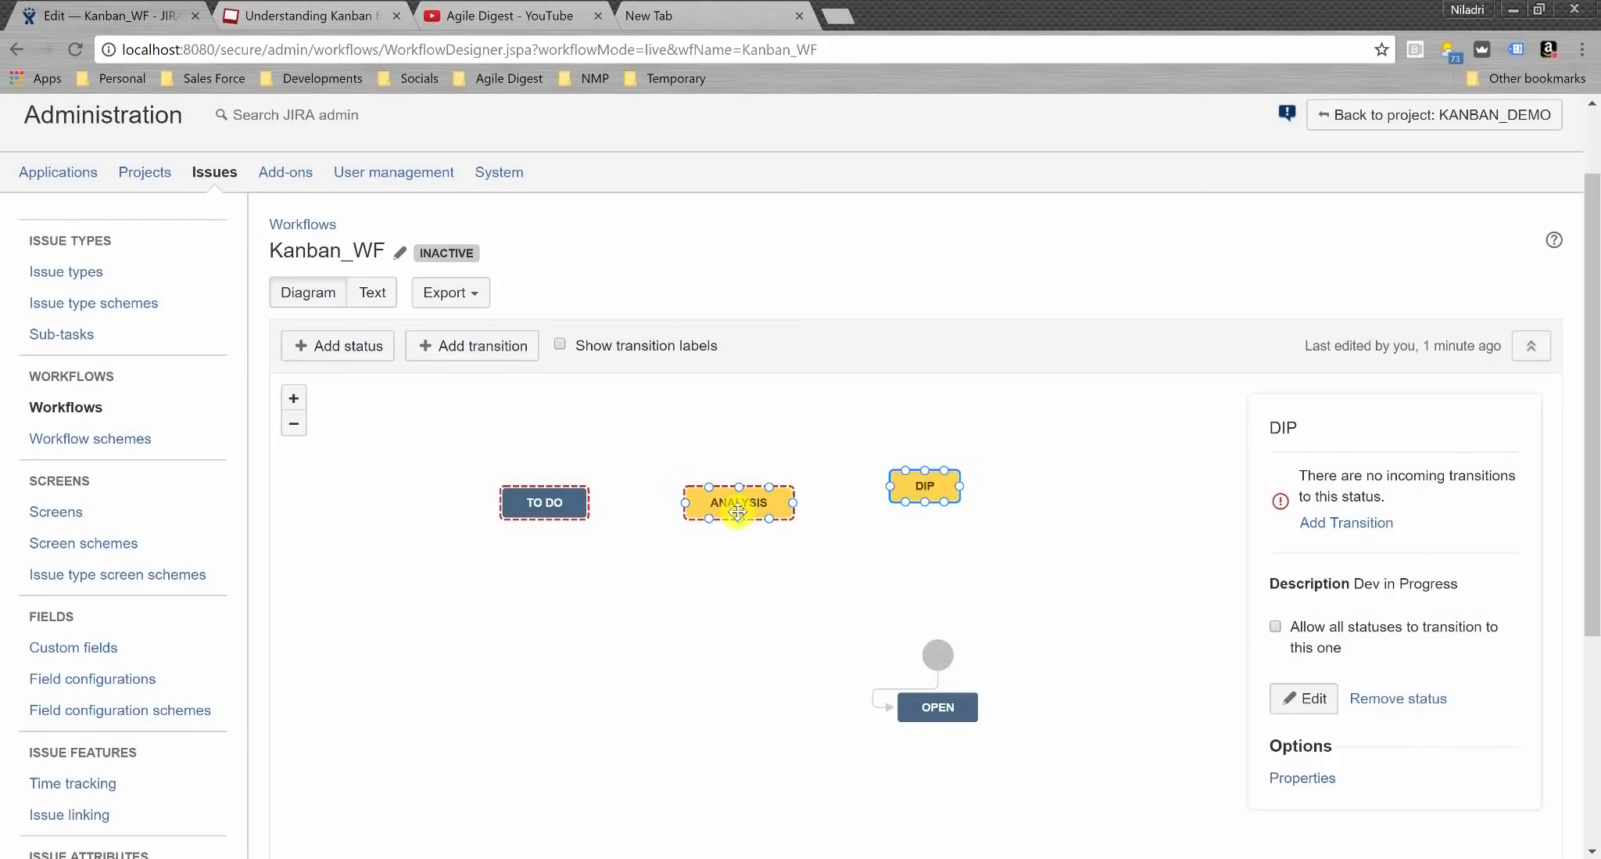
left_click_drag(707, 506, 539, 587)
left_click_drag(936, 479, 714, 573)
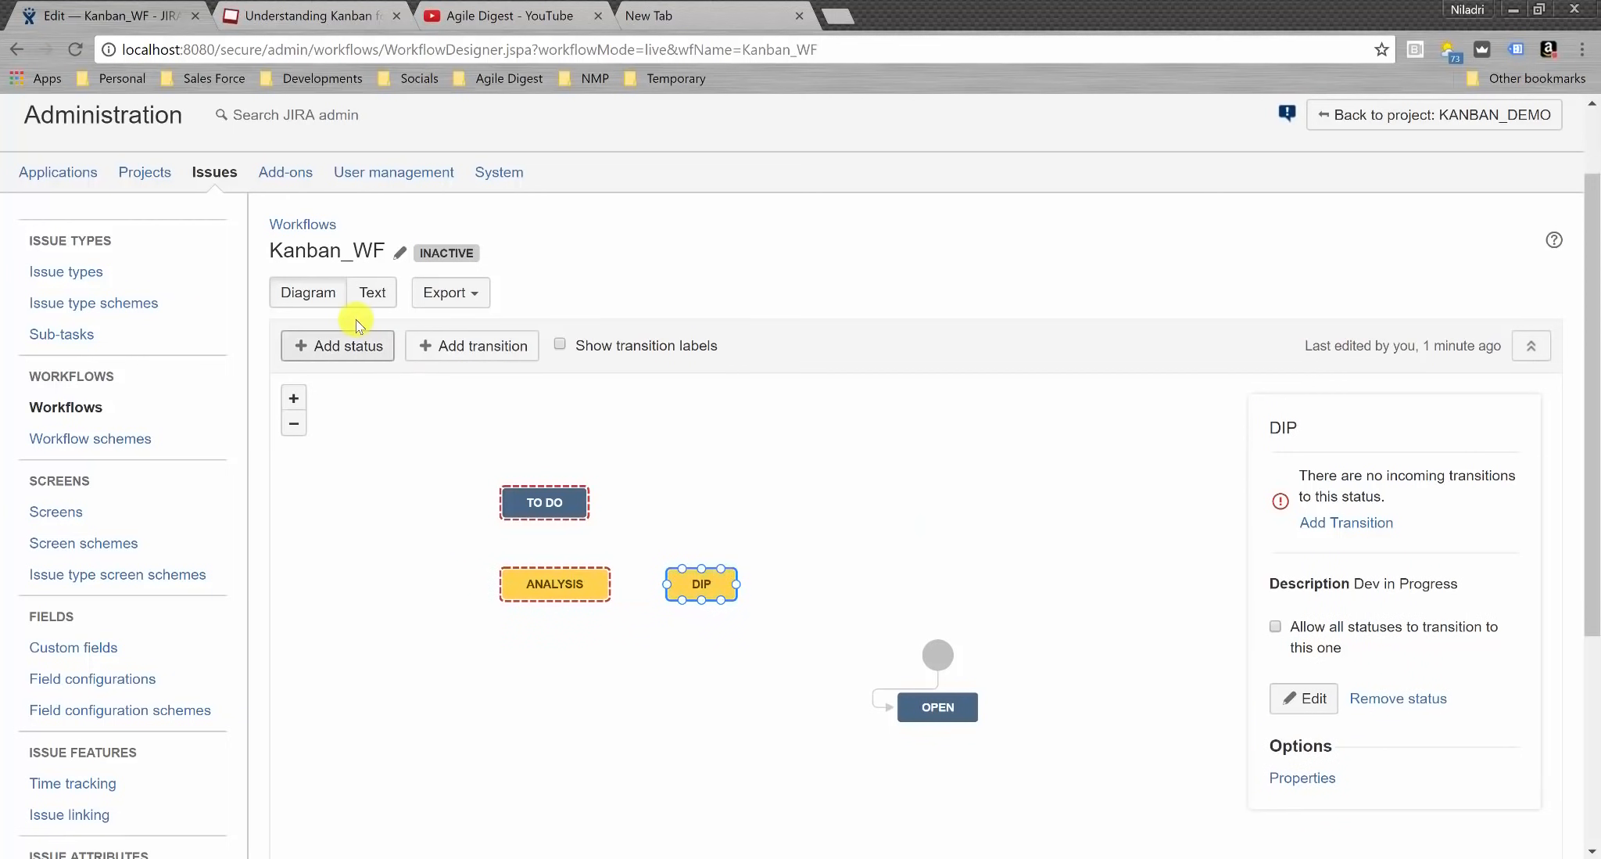
- Start creating a new status named TIP for the Kanban_WF workflow
left_click(341, 354)
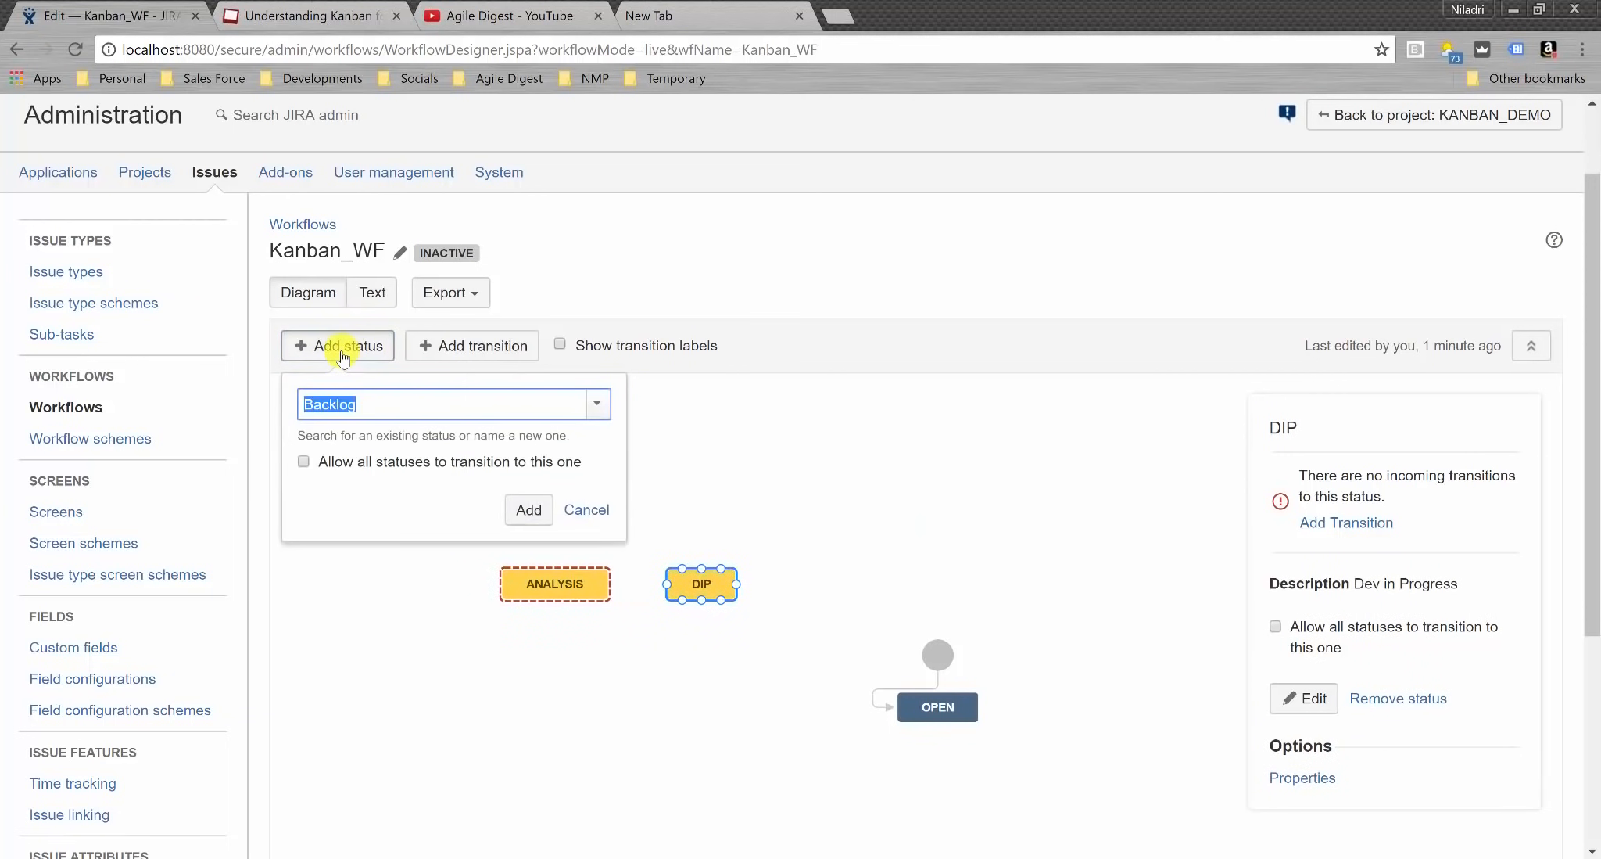
type("TES")
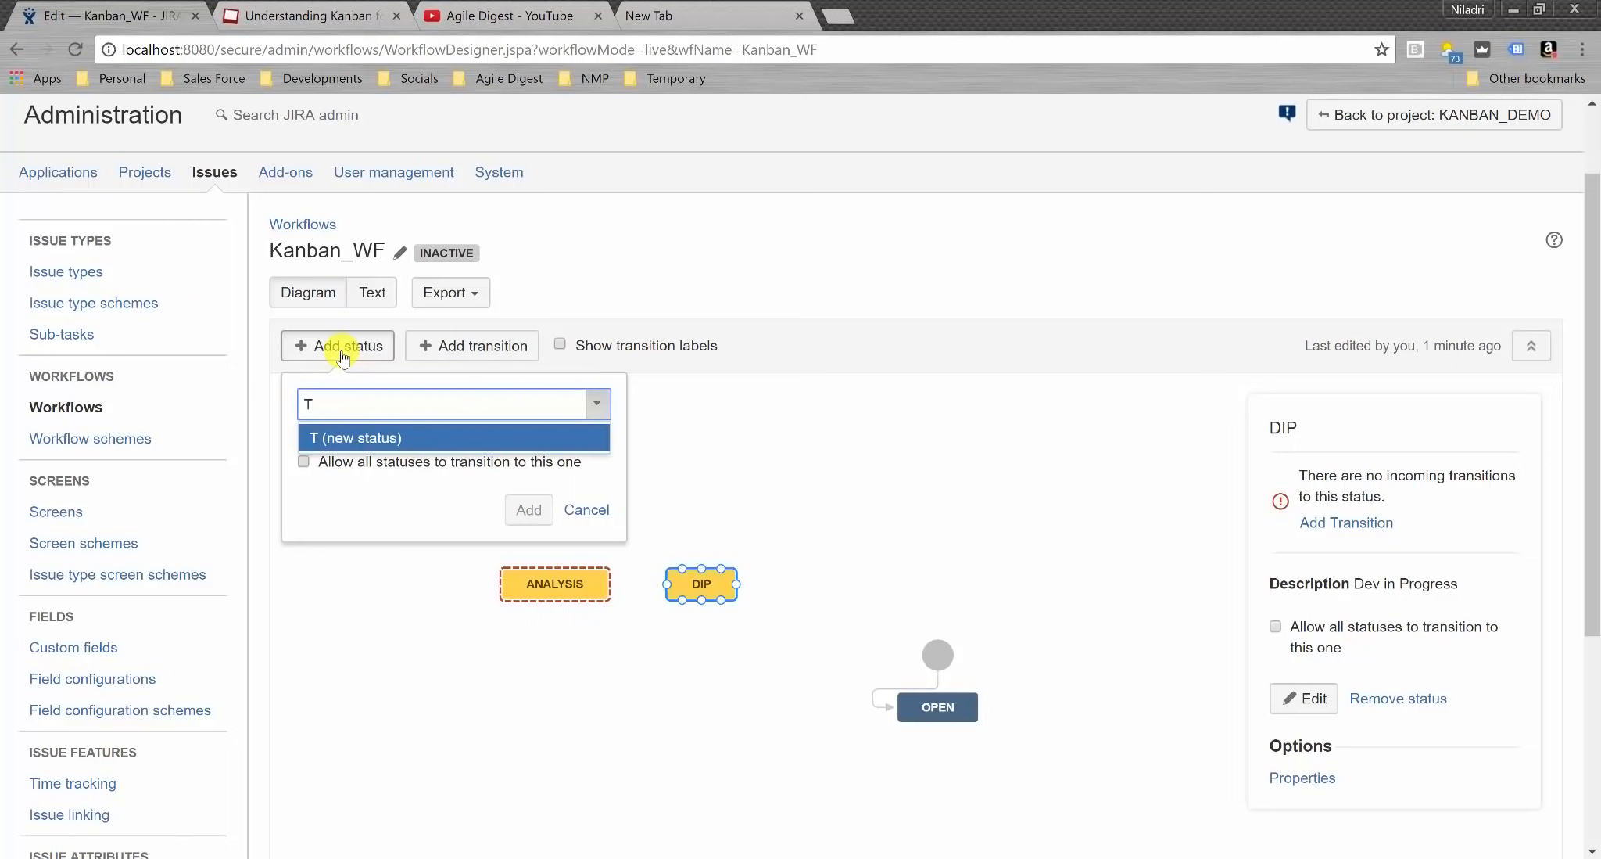
key("BackSpace")
key("BackSpace")
type("IP{")
key("BackSpace")
left_click(369, 441)
left_click(529, 509)
- Create TIP with description Test In Progress and category In Progress, and place it beside DIP in the same row
left_click(725, 465)
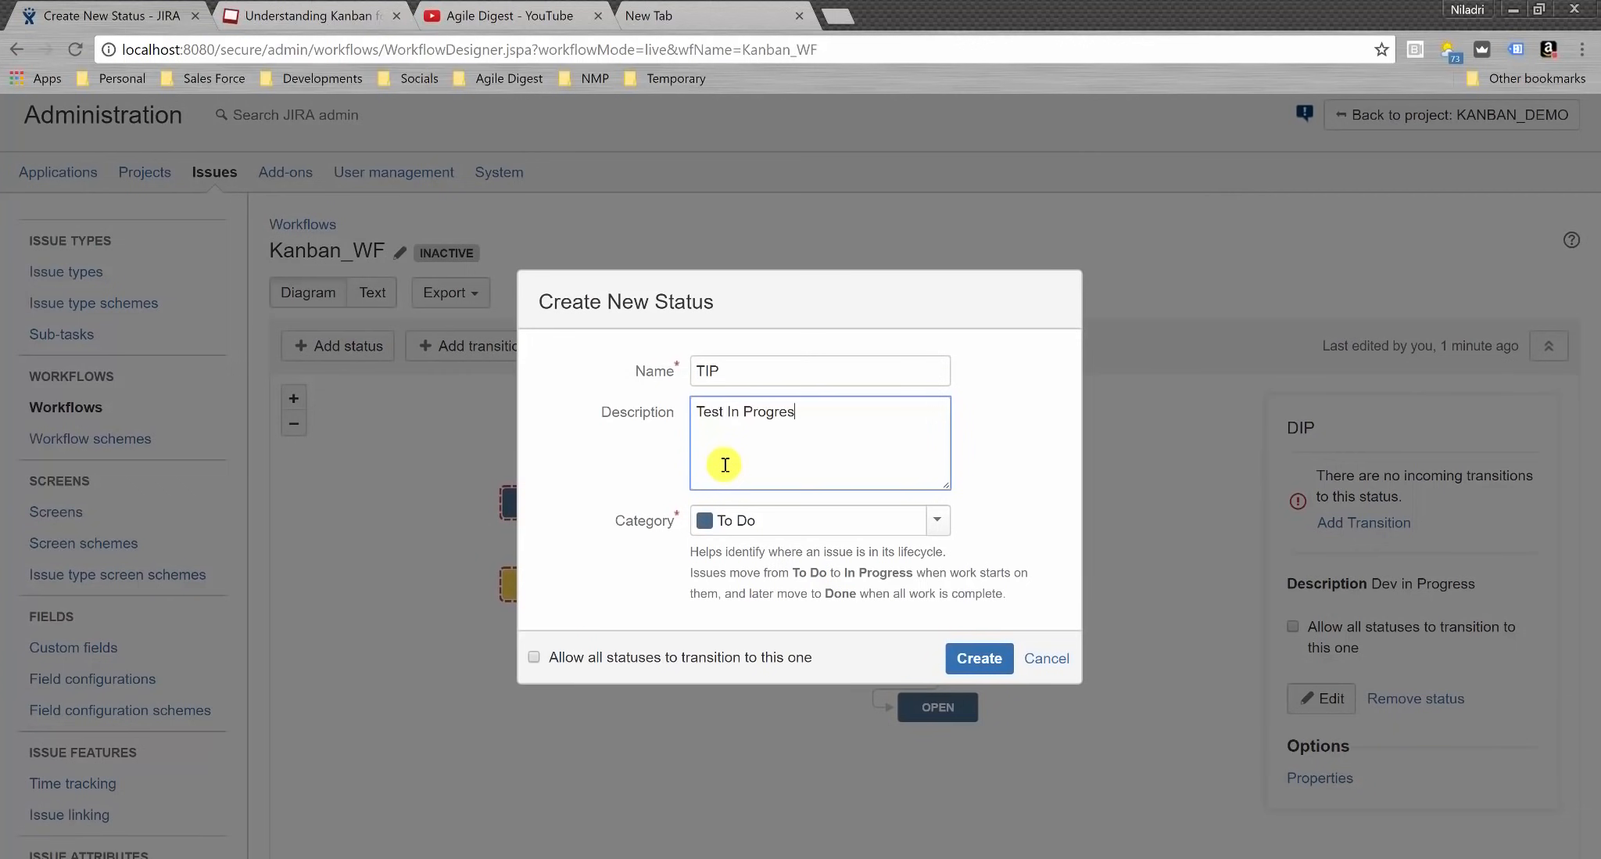
left_click(936, 520)
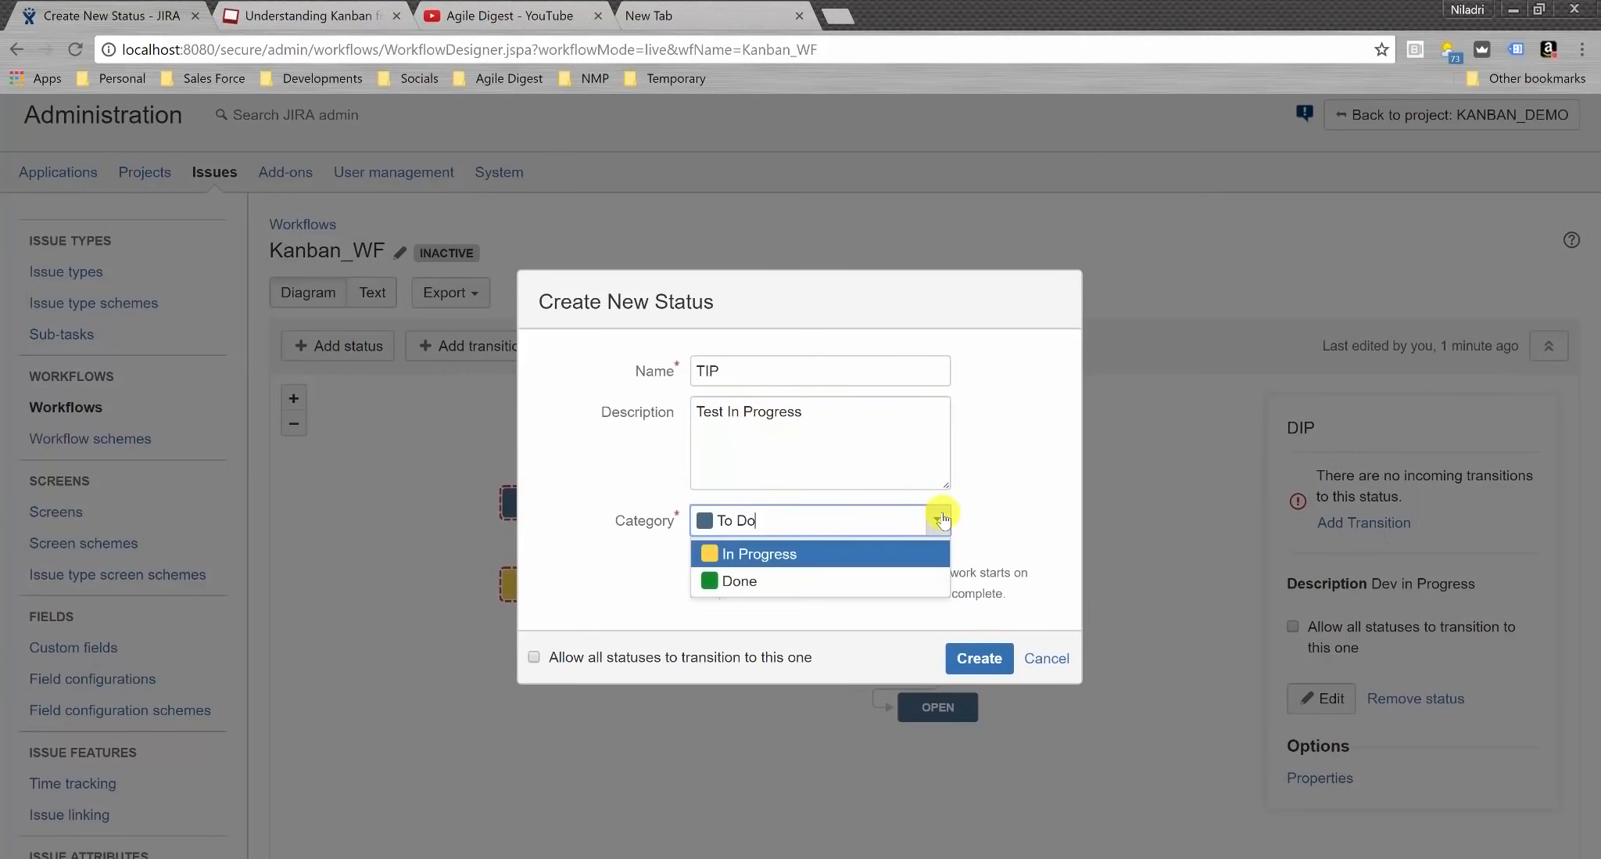
left_click(851, 552)
left_click(975, 659)
left_click_drag(929, 488, 814, 585)
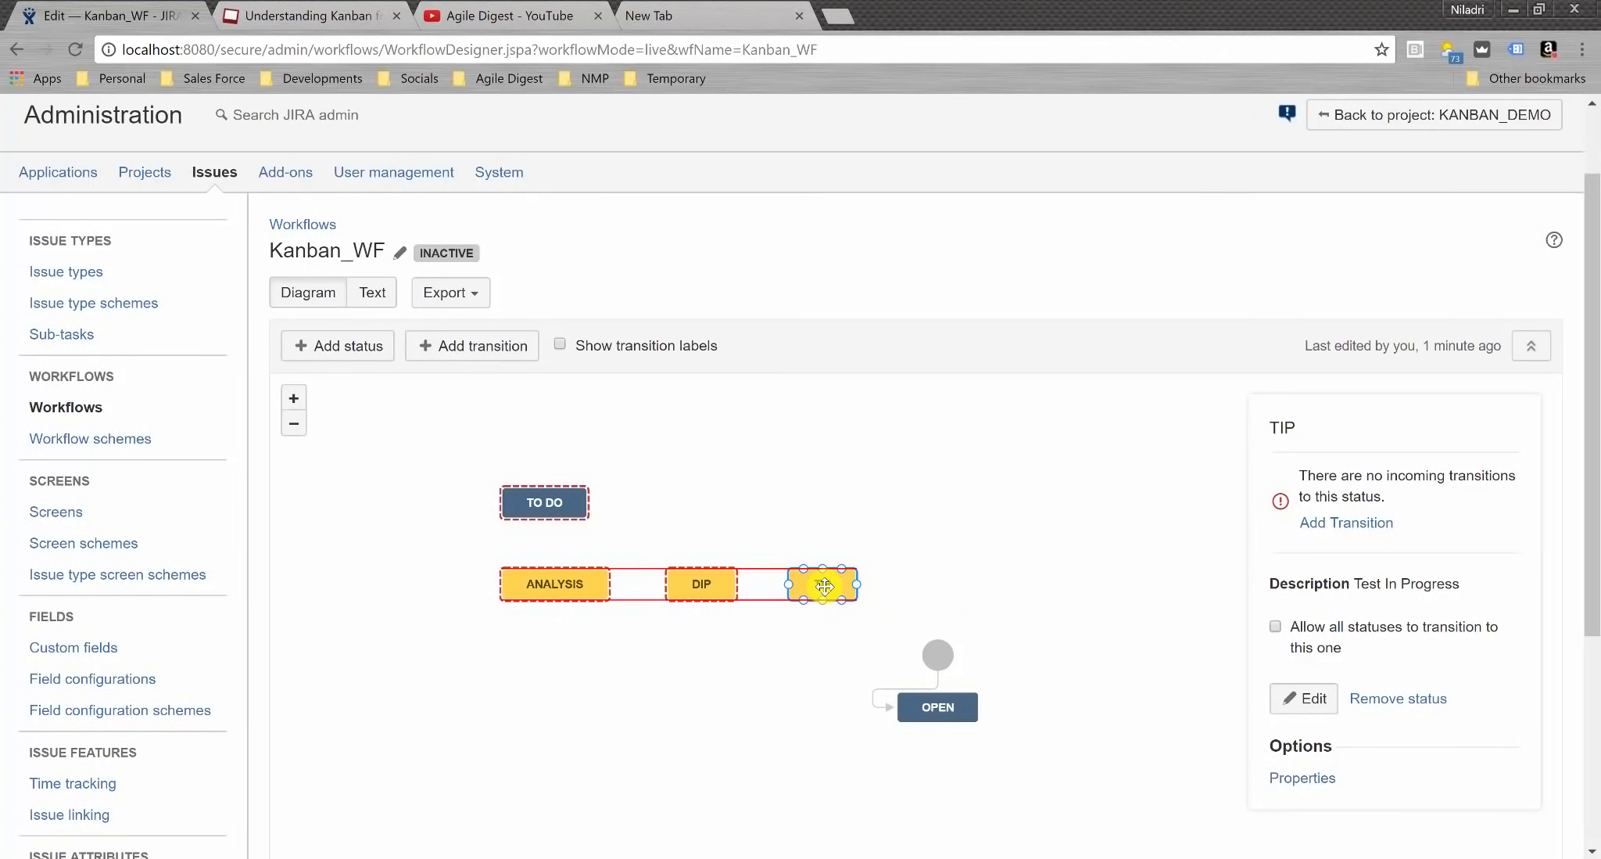
- Create a new UAT status with description UAT and category In Progress, and place it beside TIP
left_click(364, 351)
type("UAT")
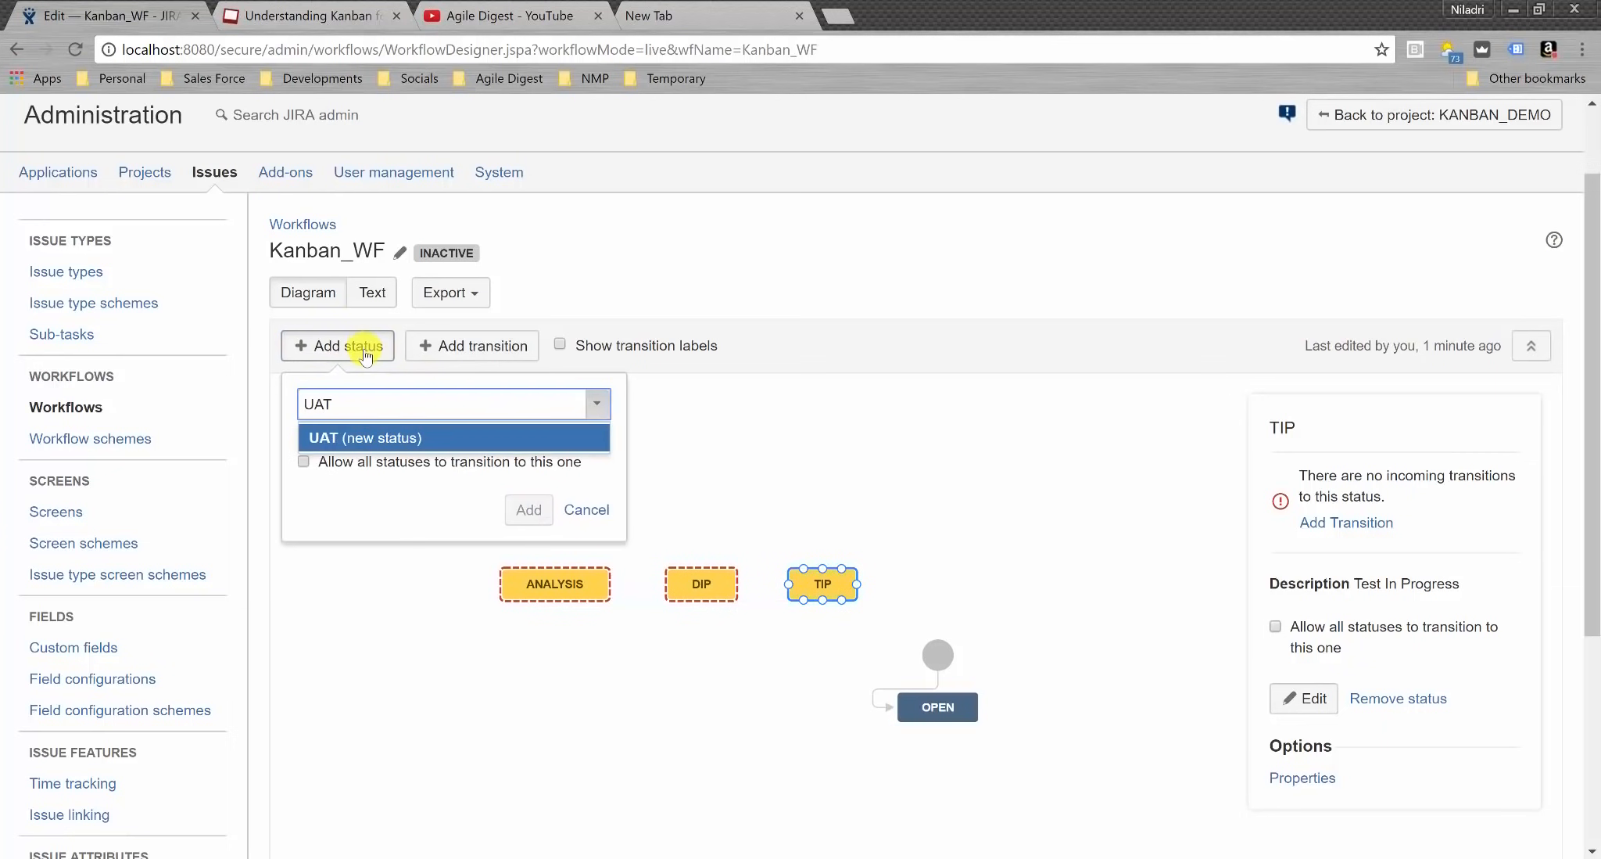
left_click(333, 437)
left_click(530, 509)
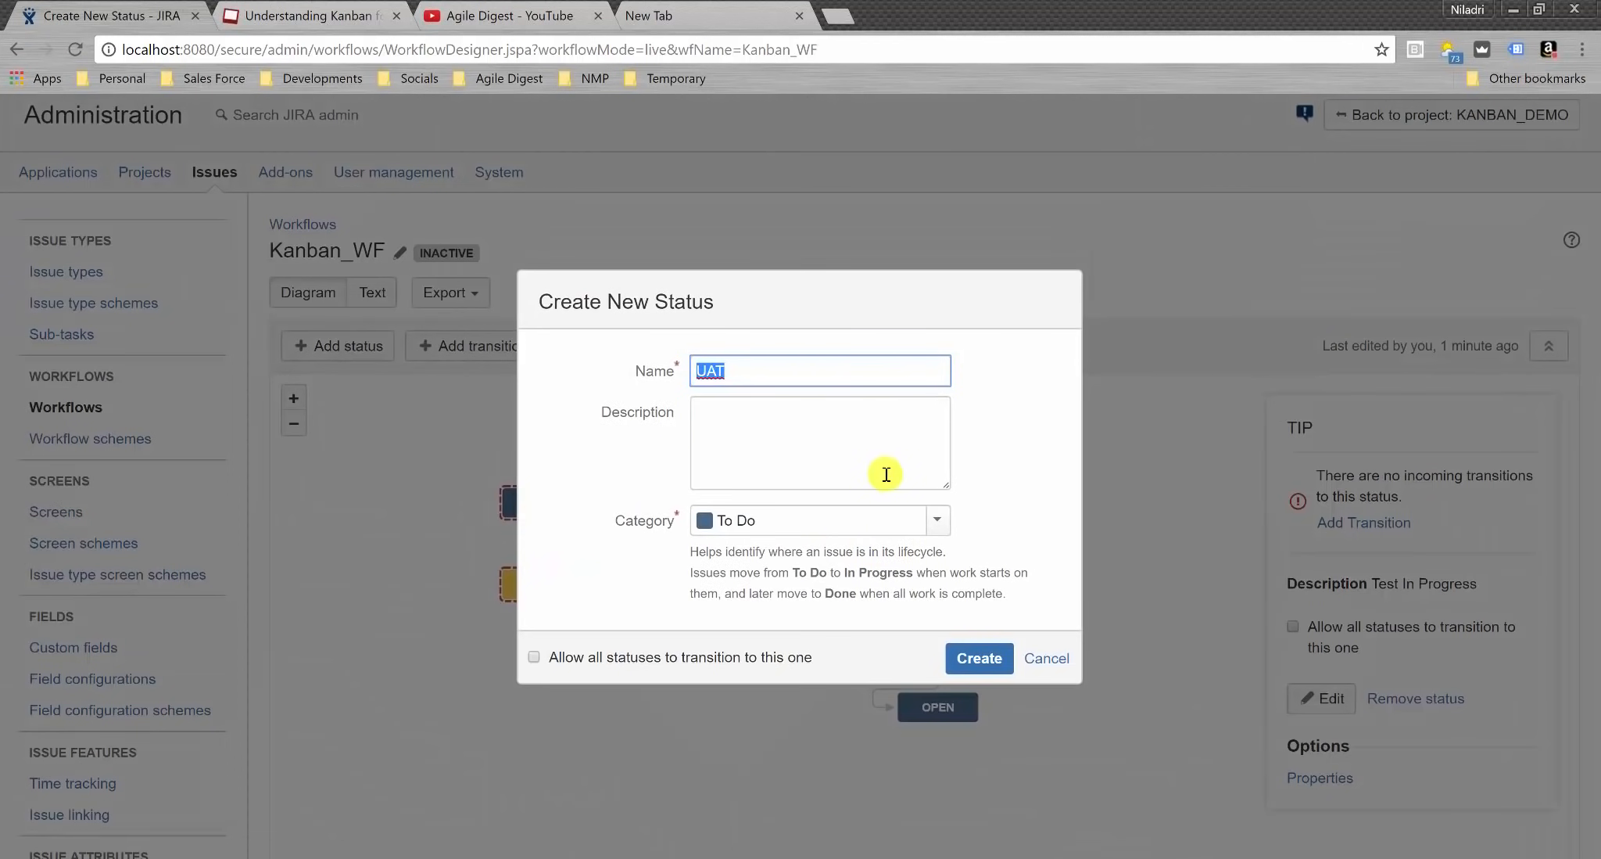
left_click(930, 514)
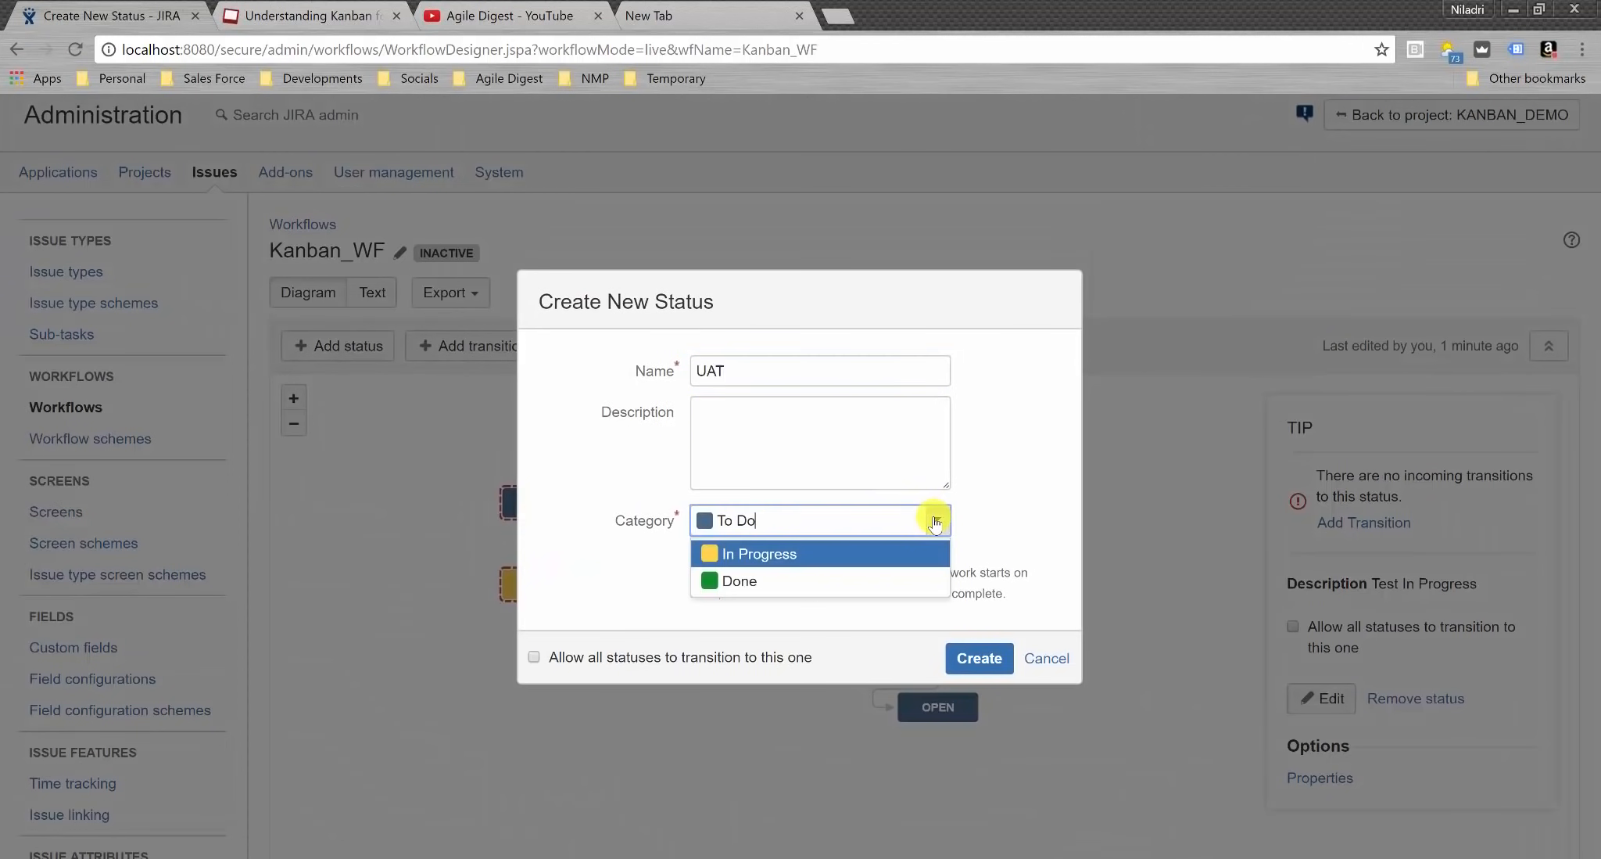
left_click(828, 555)
left_click(753, 446)
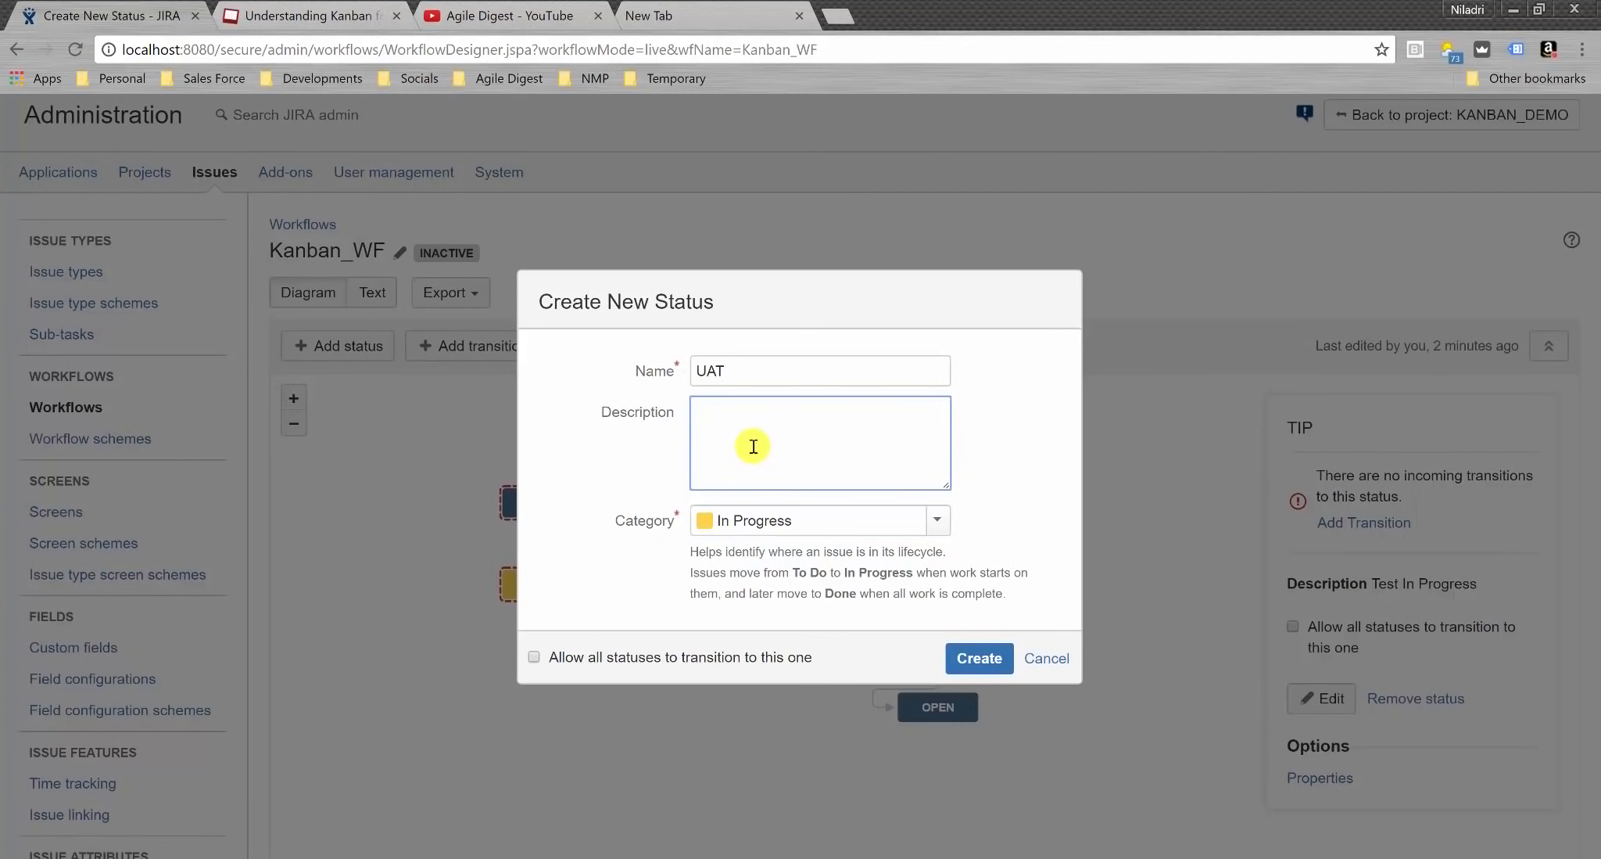
left_click(972, 657)
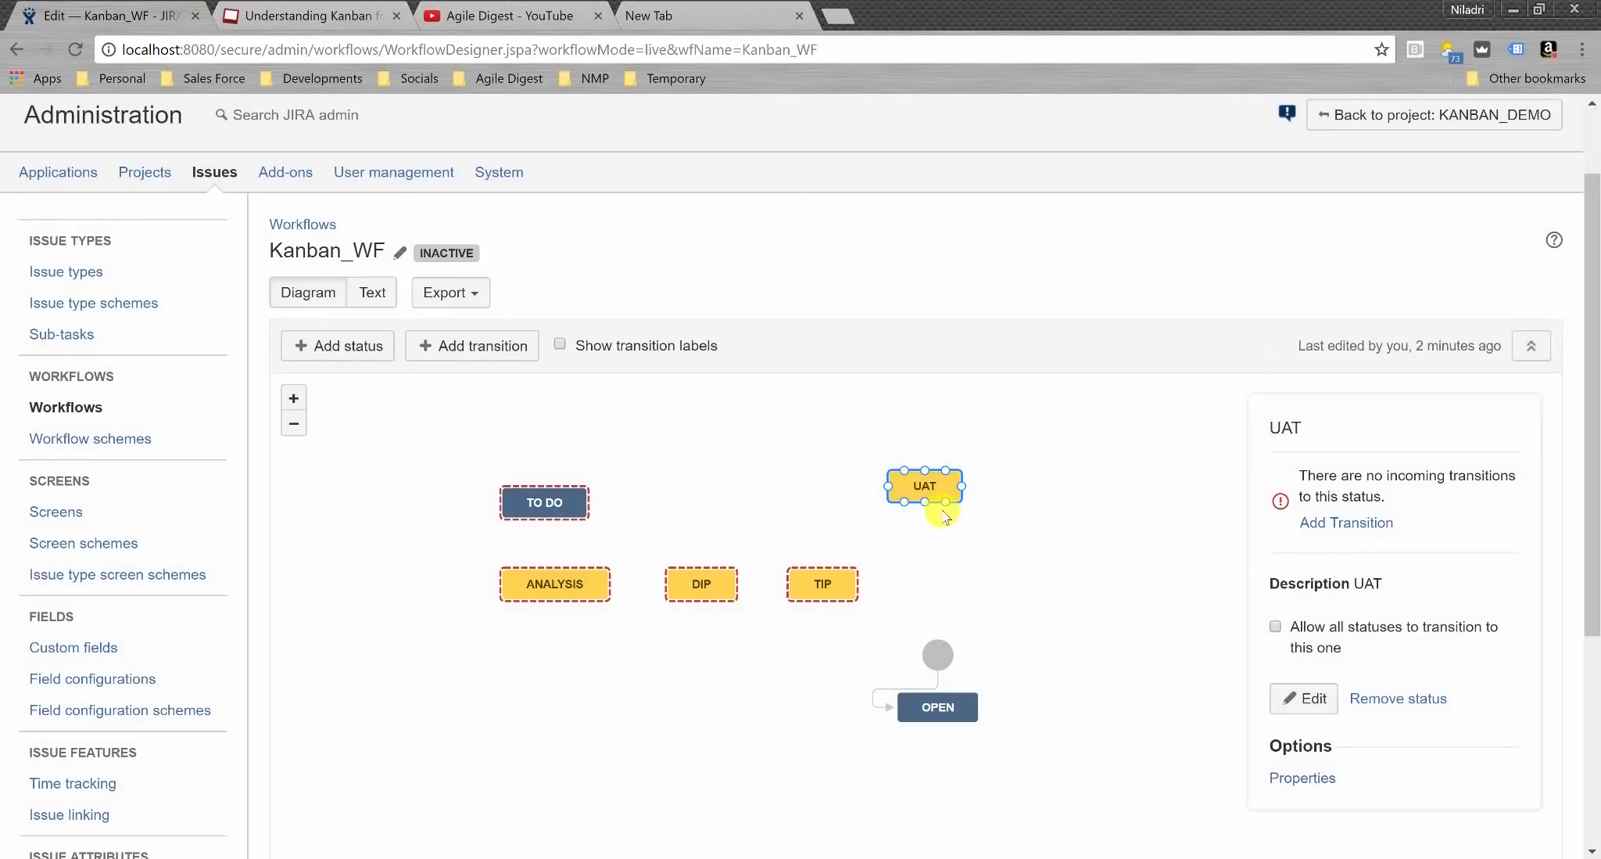
left_click_drag(930, 489, 944, 578)
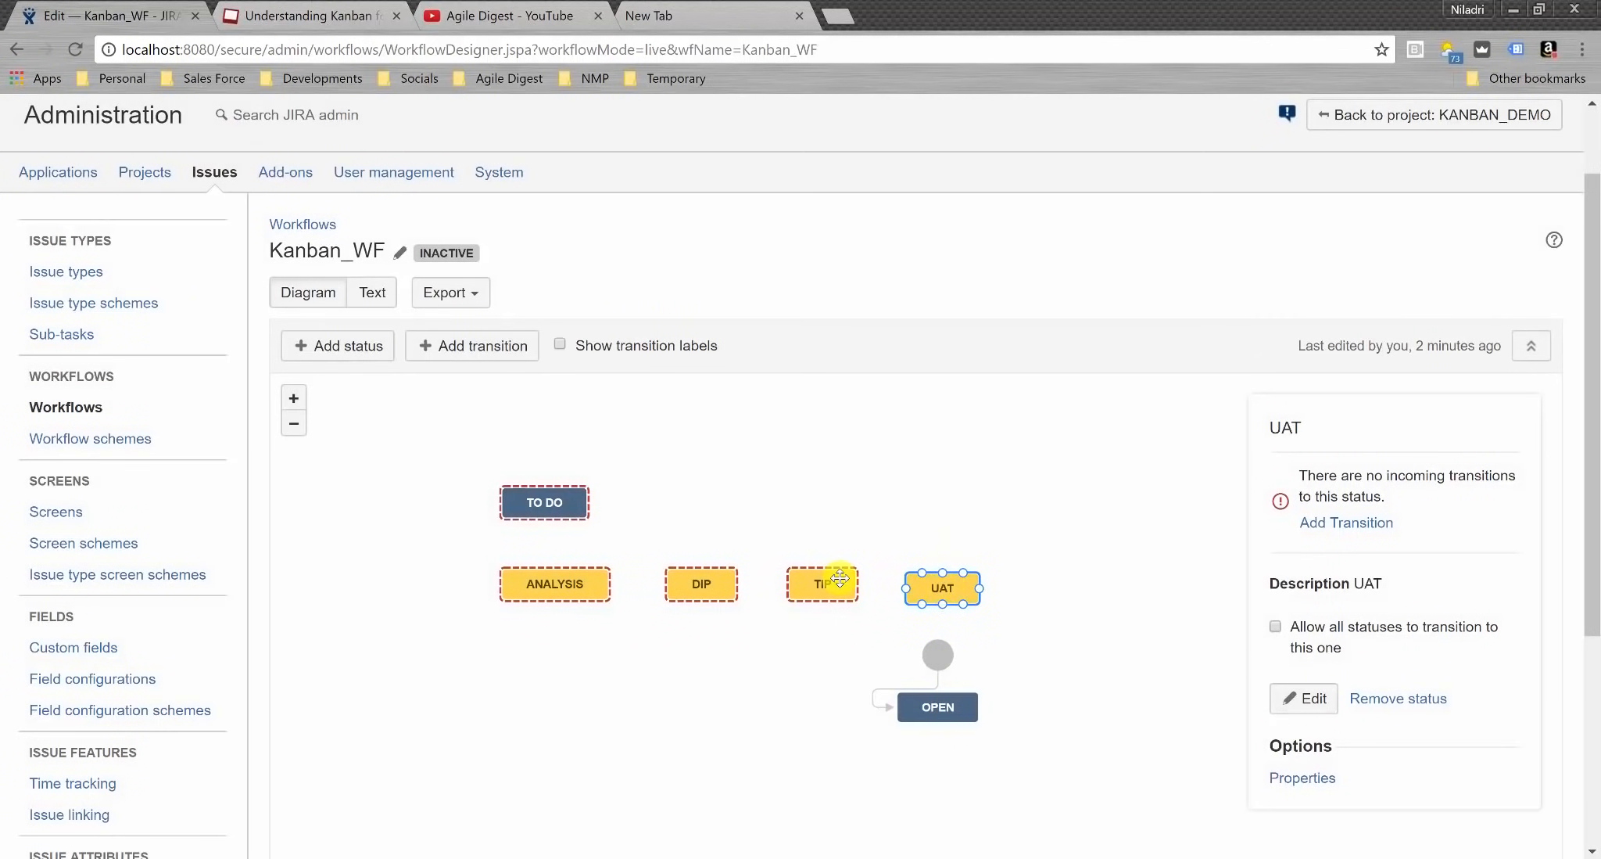
- Add the existing Done status to the workflow diagram and place it at the end of the row beside UAT
left_click(349, 343)
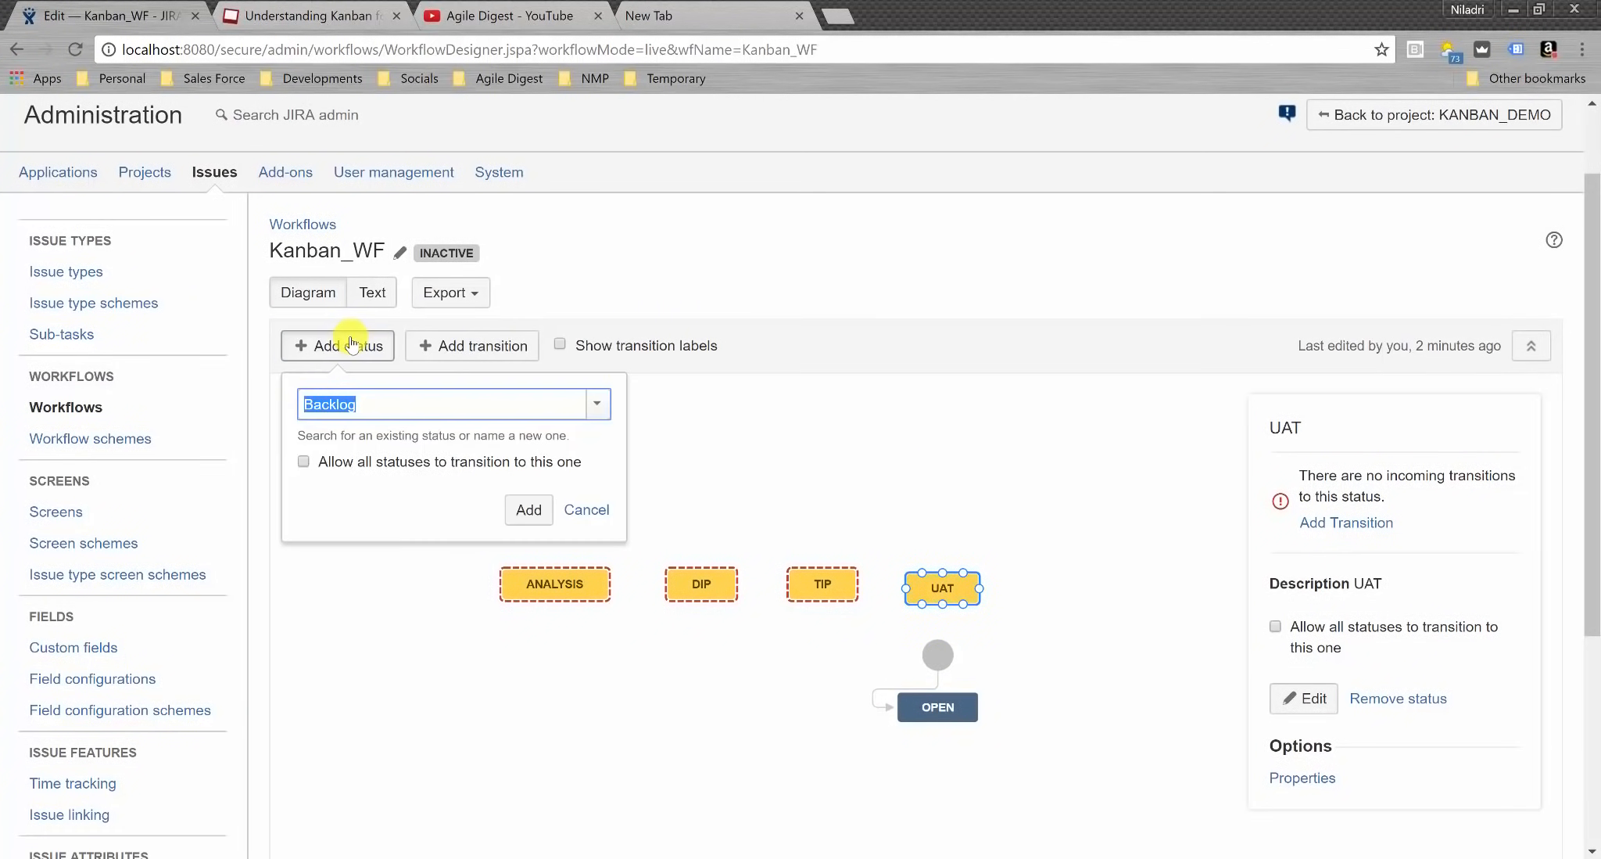
type("Done")
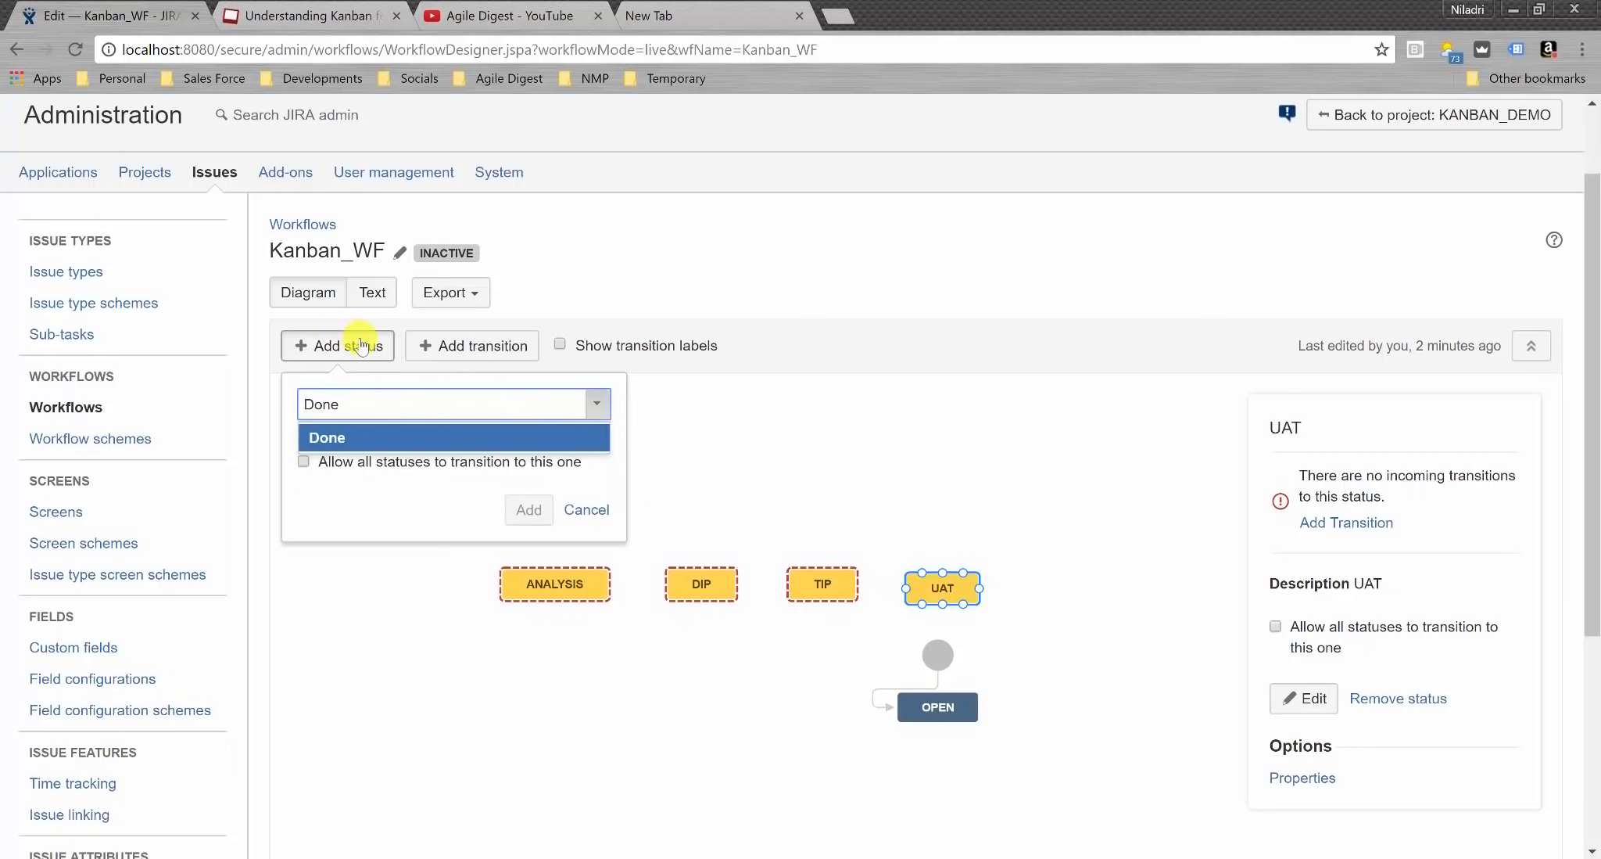
left_click(317, 438)
left_click(530, 513)
left_click_drag(1035, 539, 1077, 596)
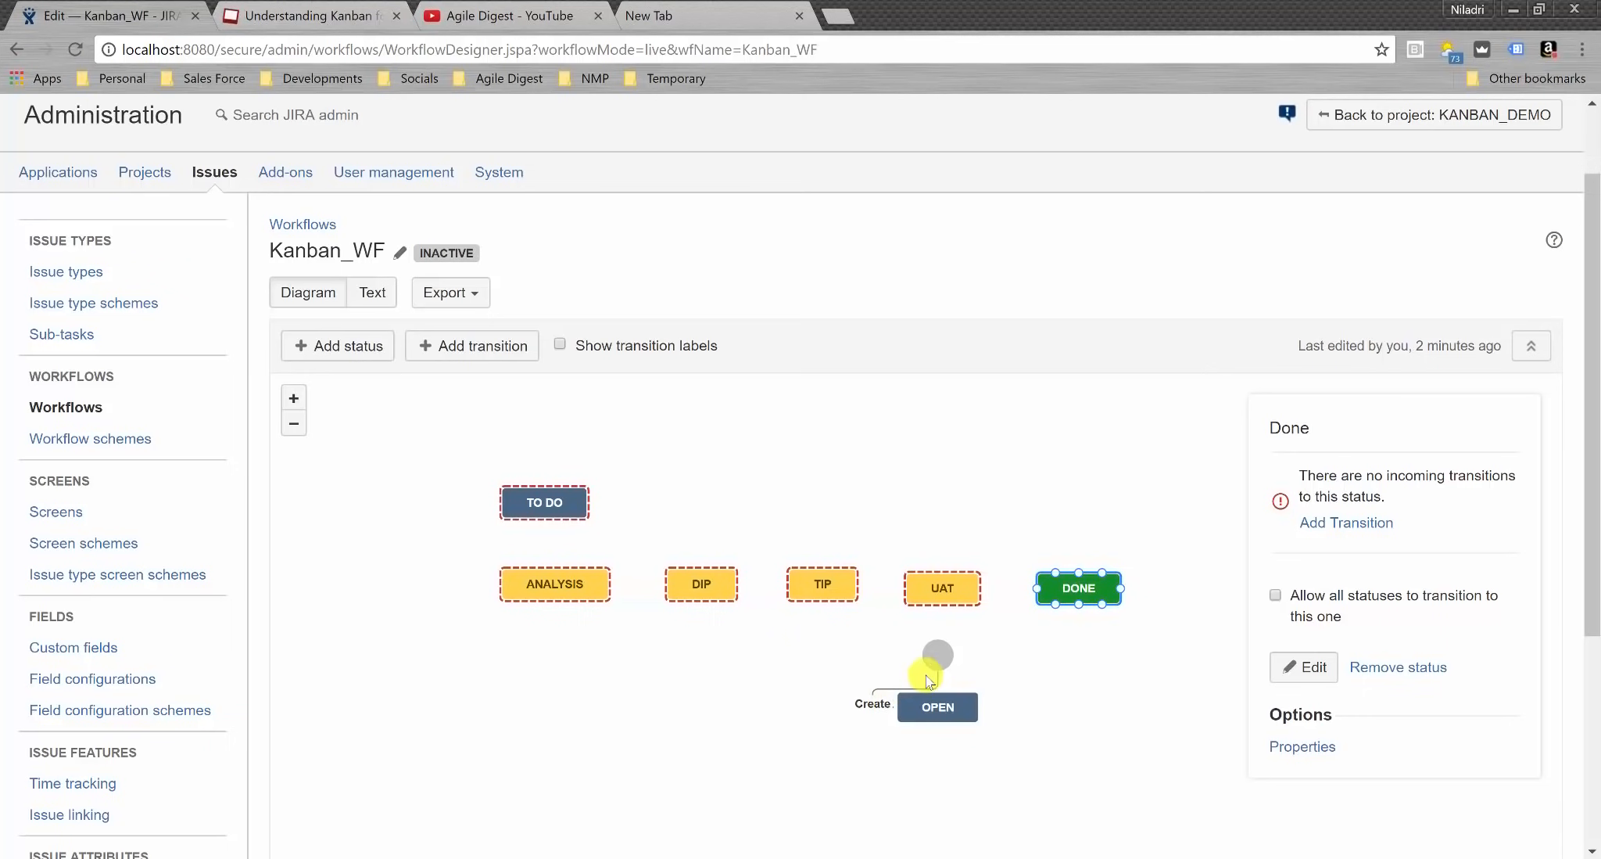
- Move the start node left of the other statuses and place the Open status below it in the workflow diagram
left_click_drag(938, 655, 372, 502)
left_click(912, 709)
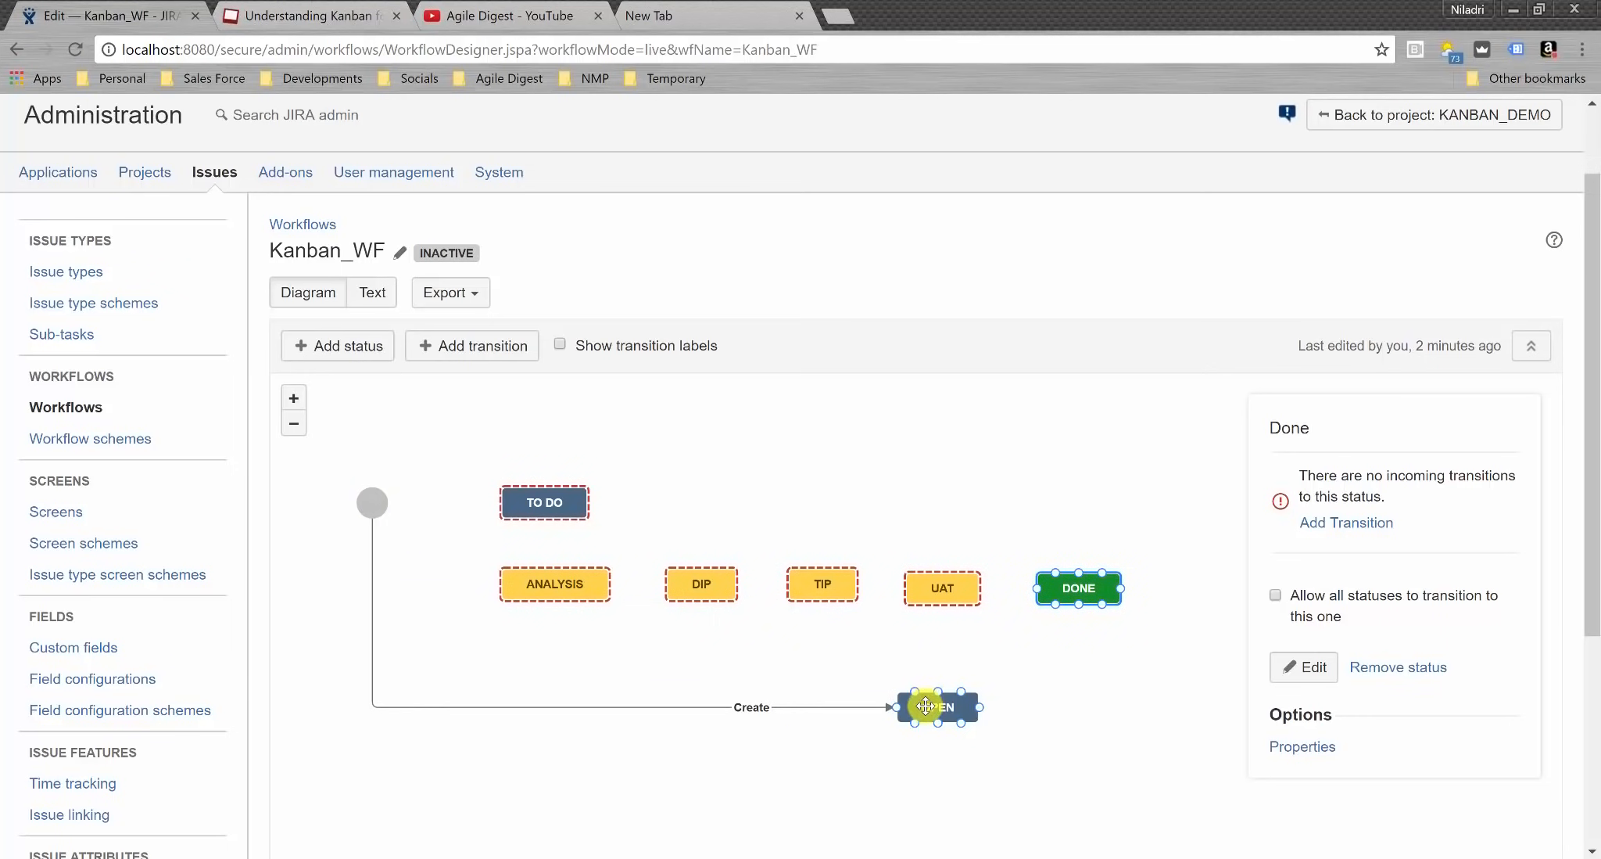
left_click(886, 711)
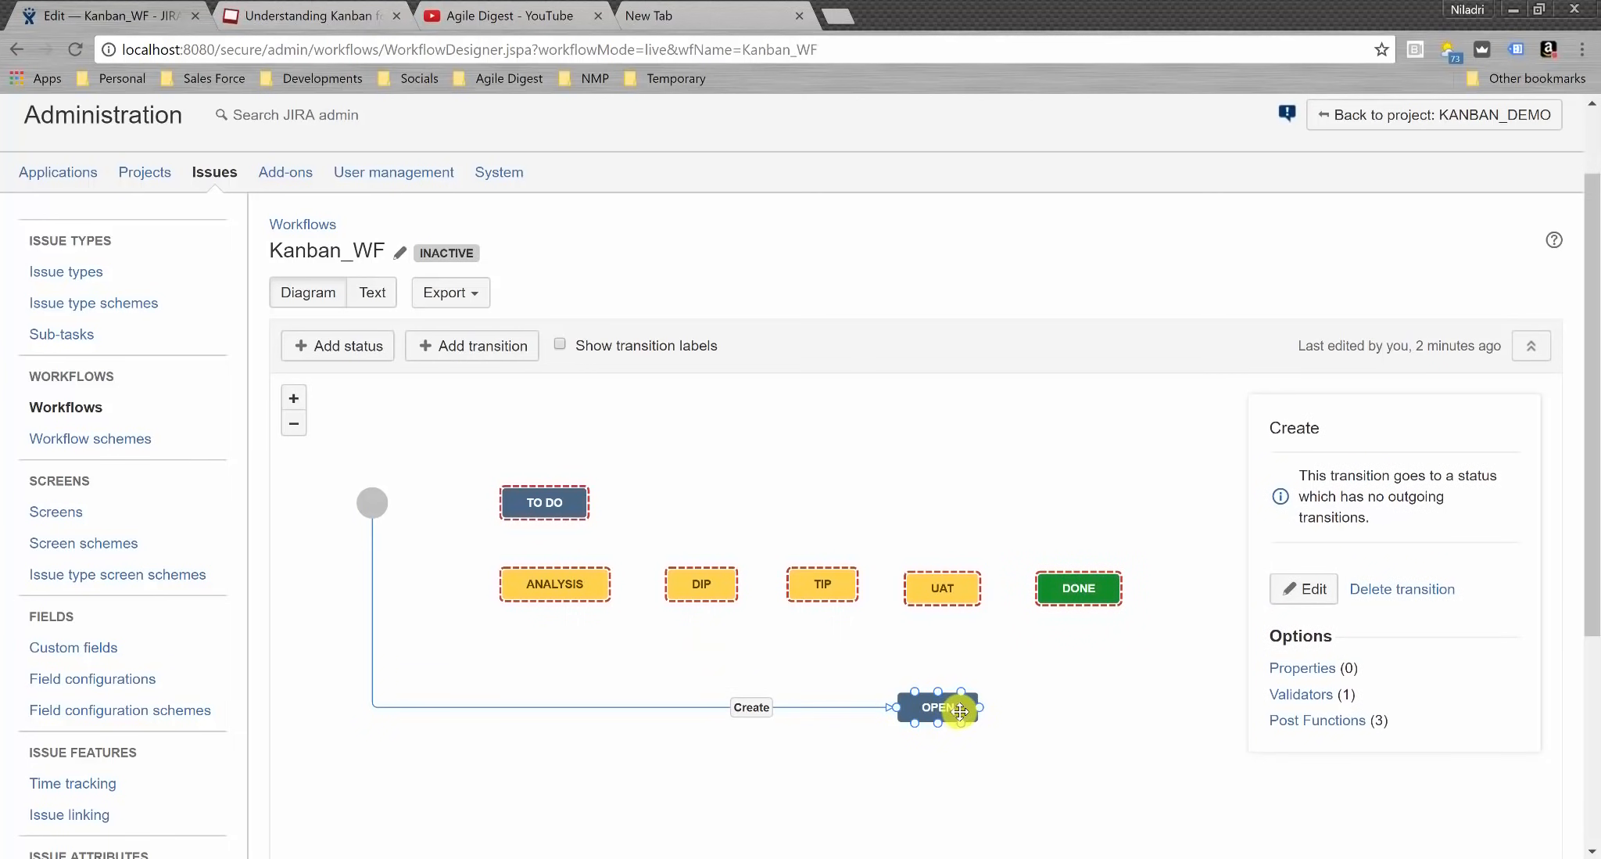
left_click(960, 710)
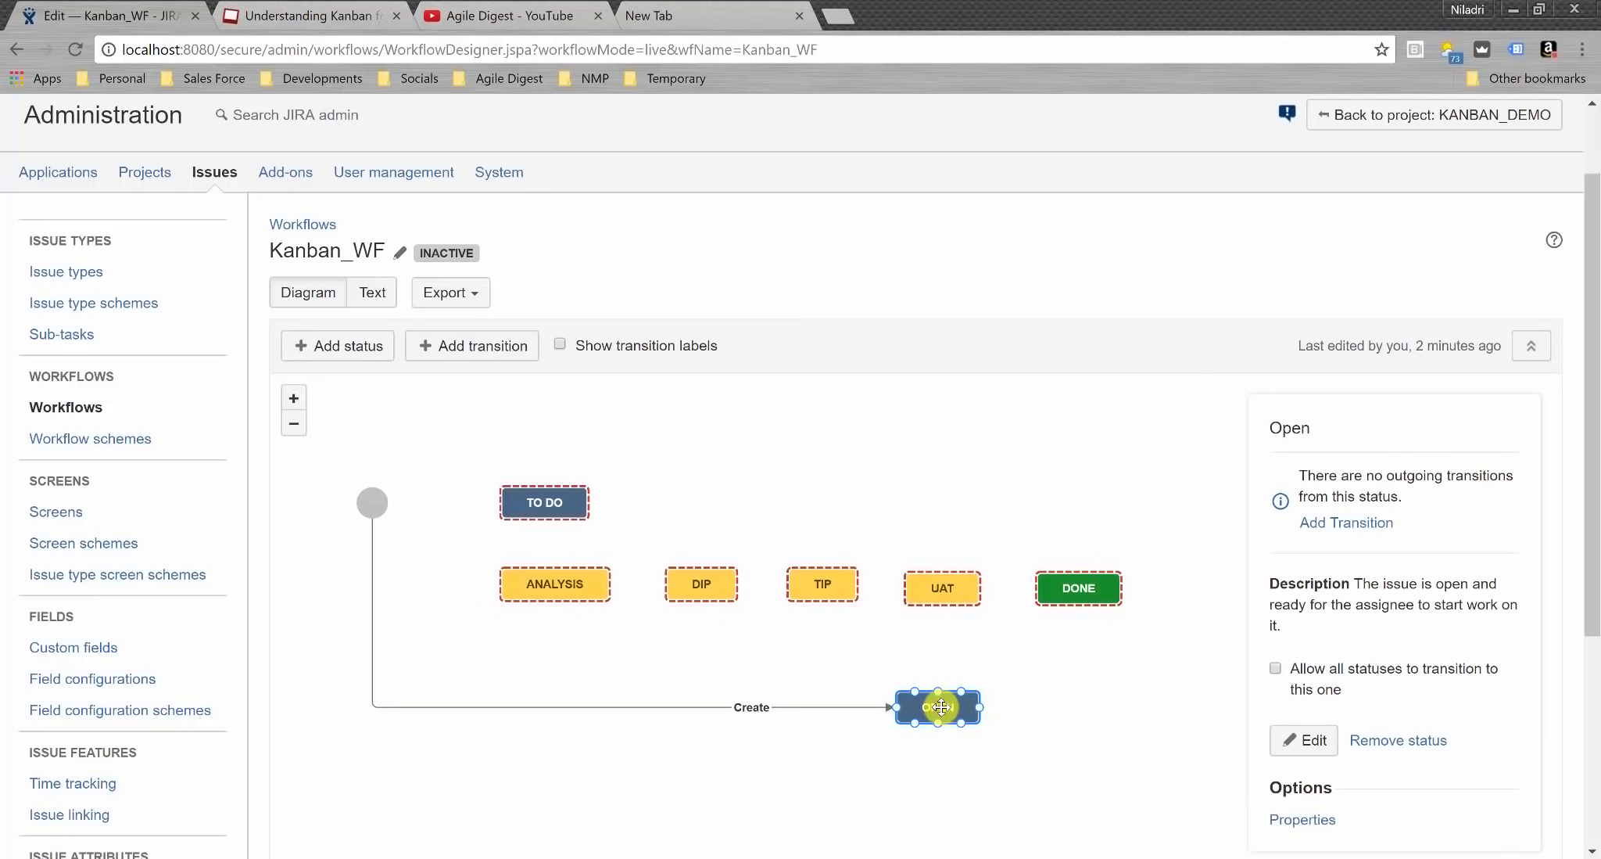
left_click_drag(960, 711, 461, 504)
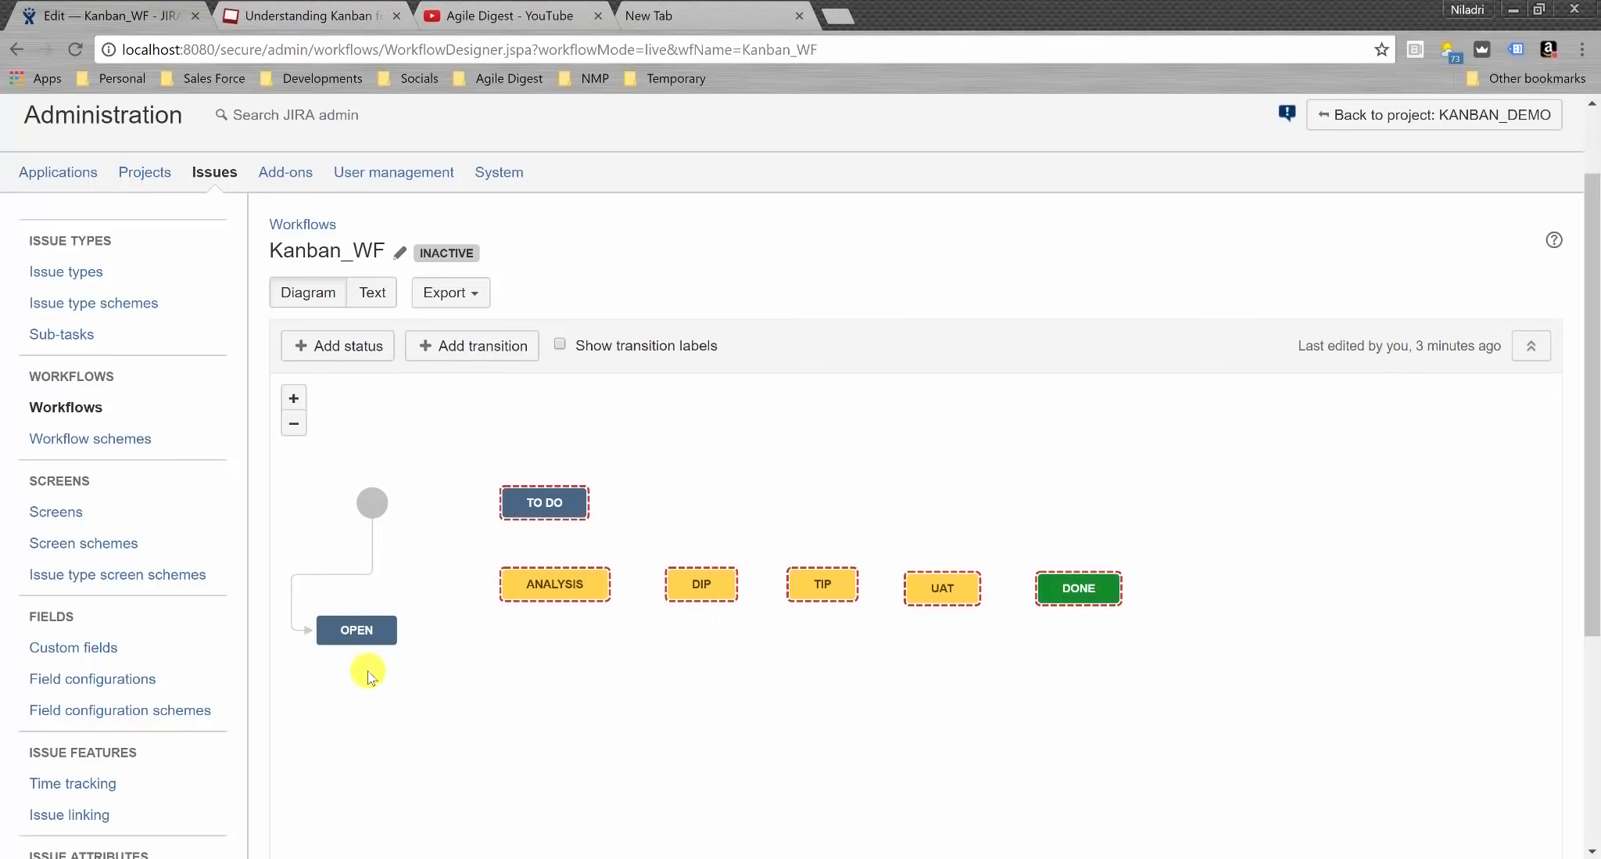
left_click(378, 631)
left_click_drag(378, 631, 376, 642)
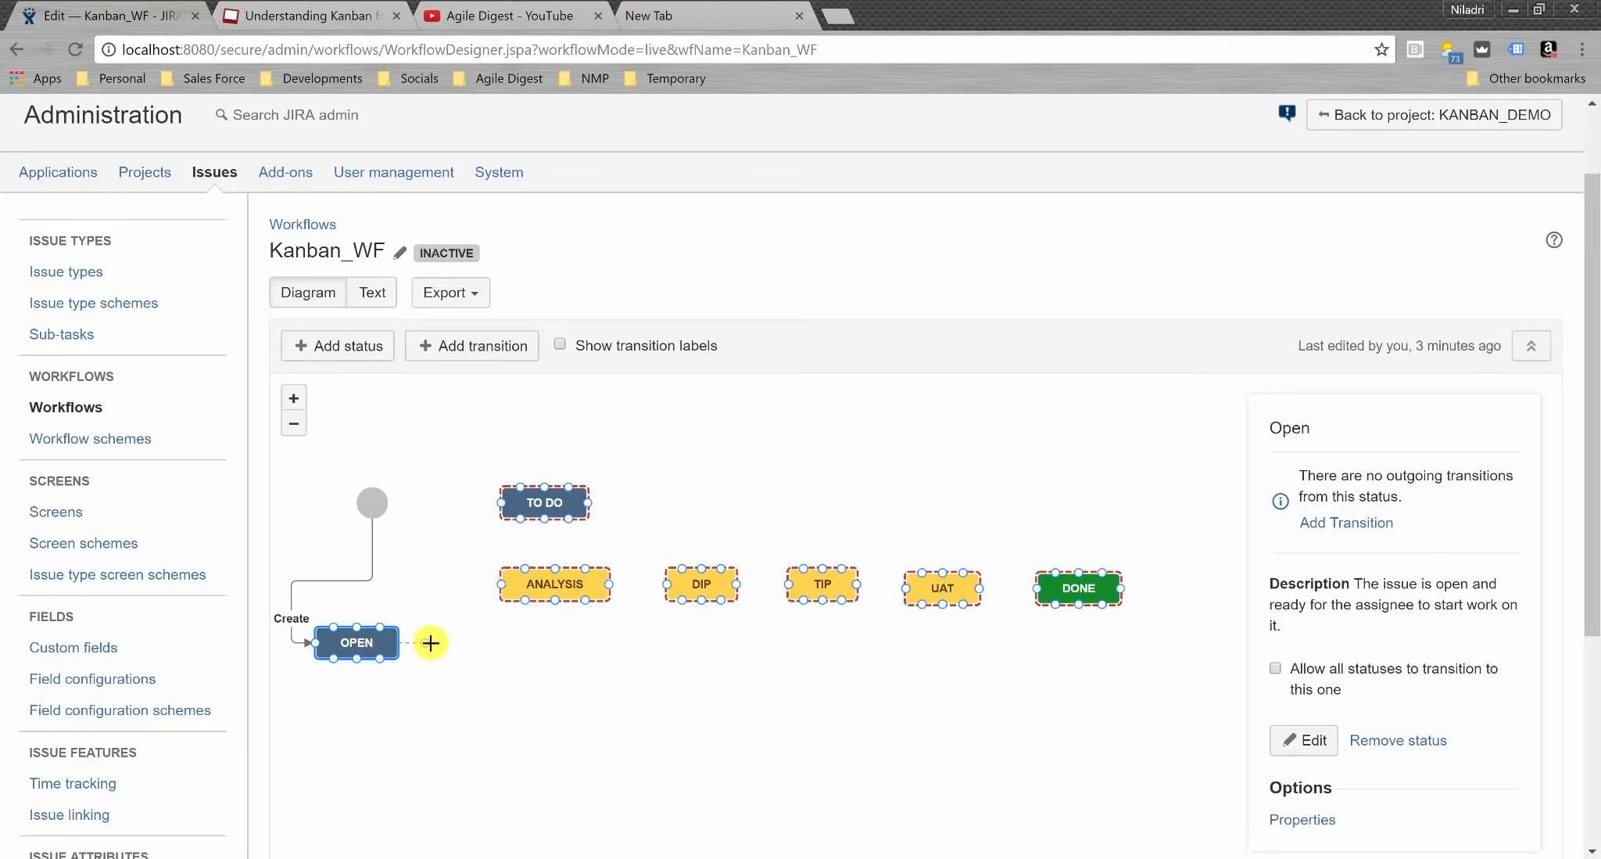
double_click(361, 646)
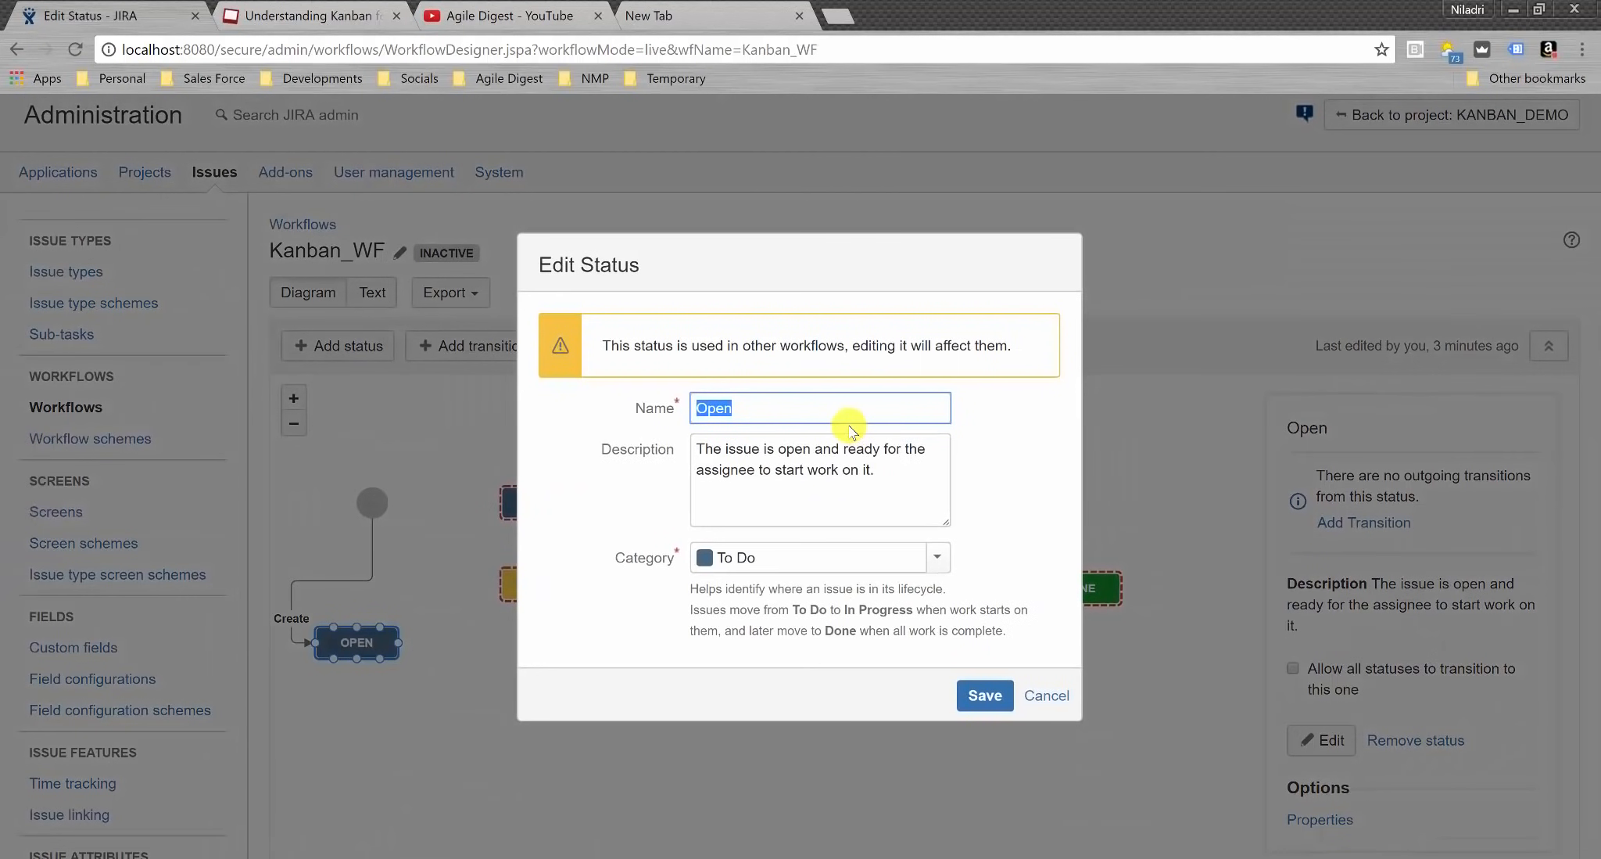
type("Backlog")
left_click(1048, 692)
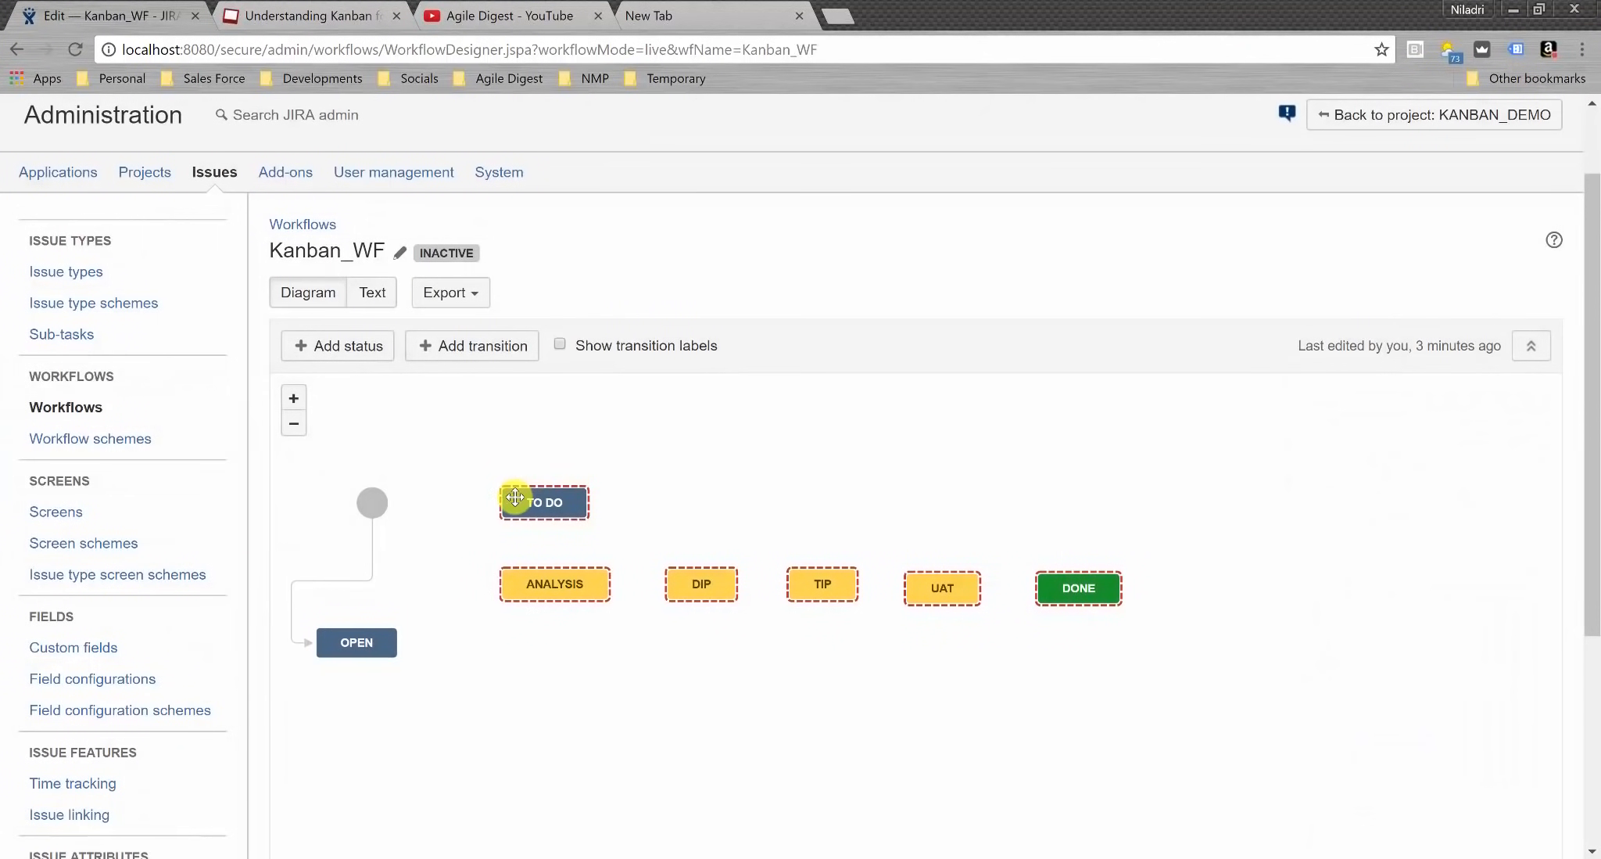
- Remove the To Do status from the Kanban_WF workflow
left_click(515, 498)
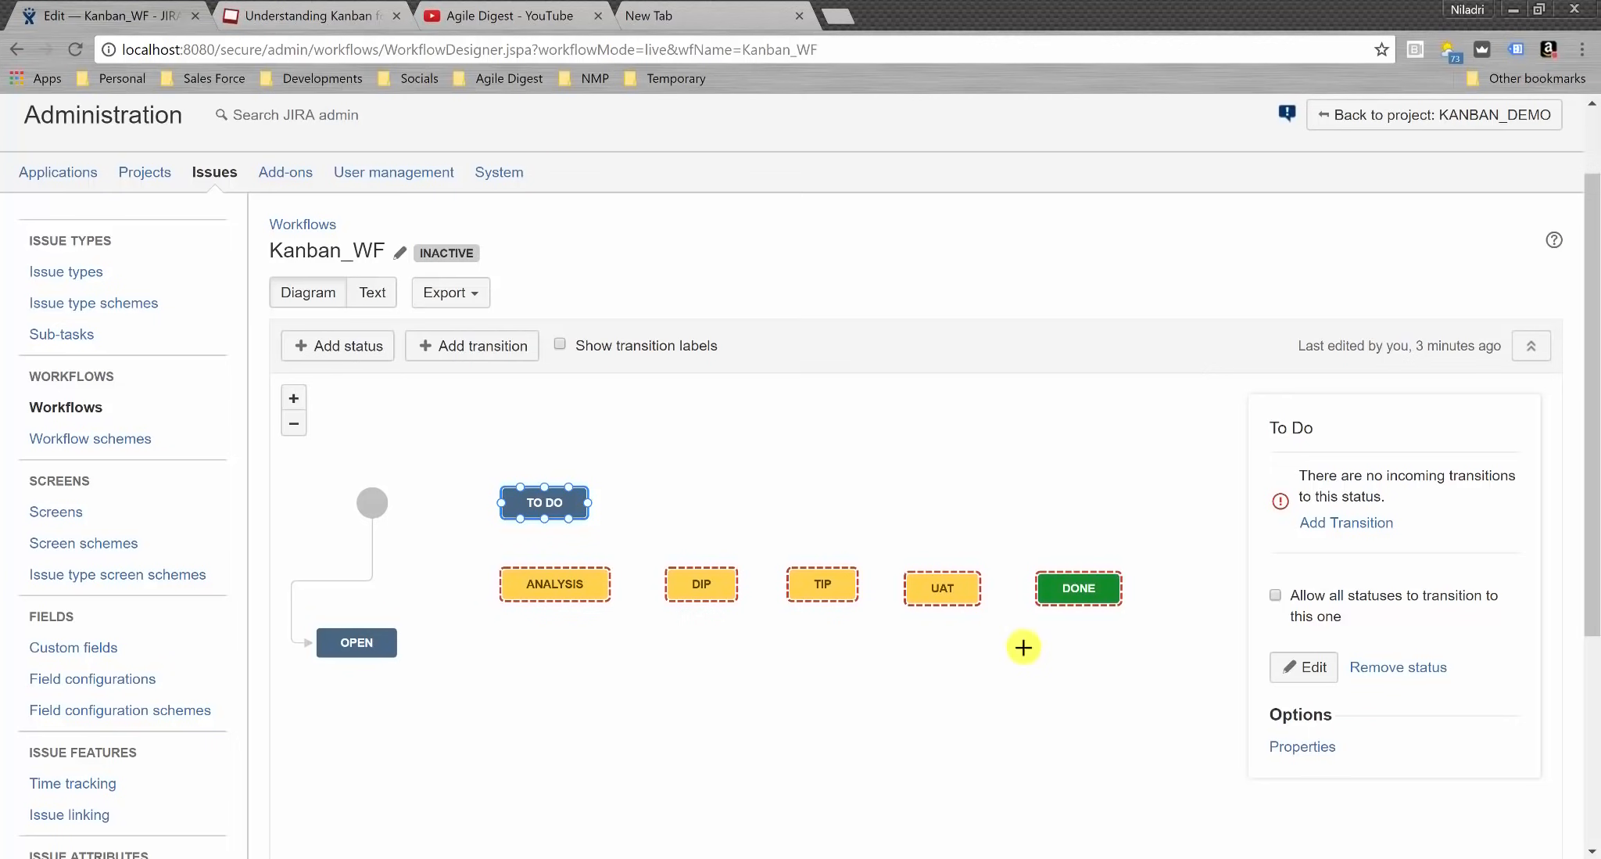
left_click(1400, 667)
left_click(998, 550)
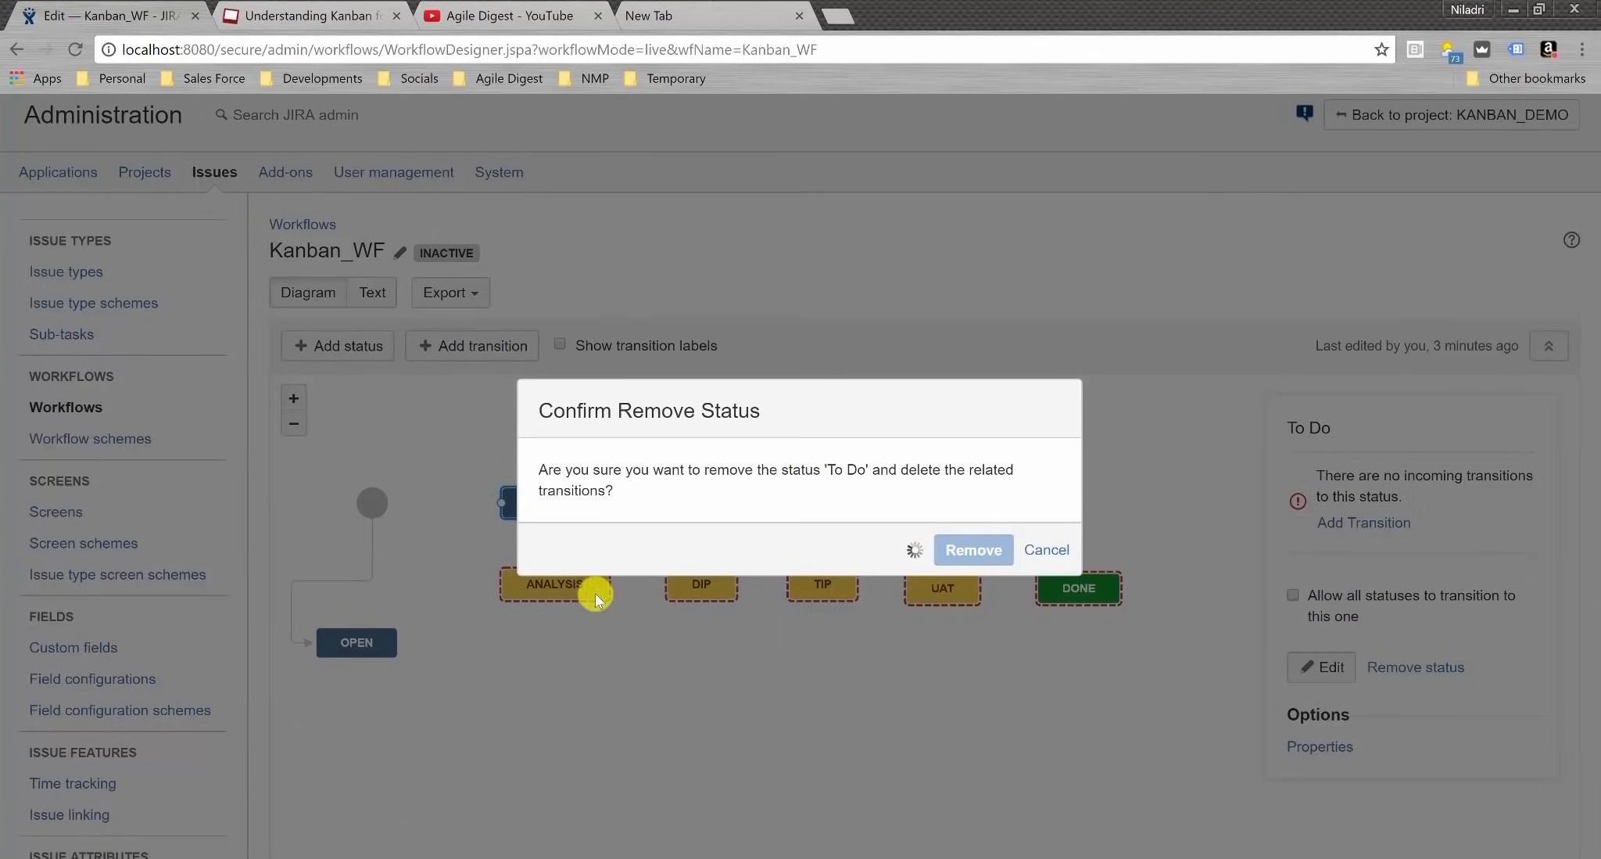
- Rename the Open status as Todo and save it
left_click(360, 642)
double_click(363, 642)
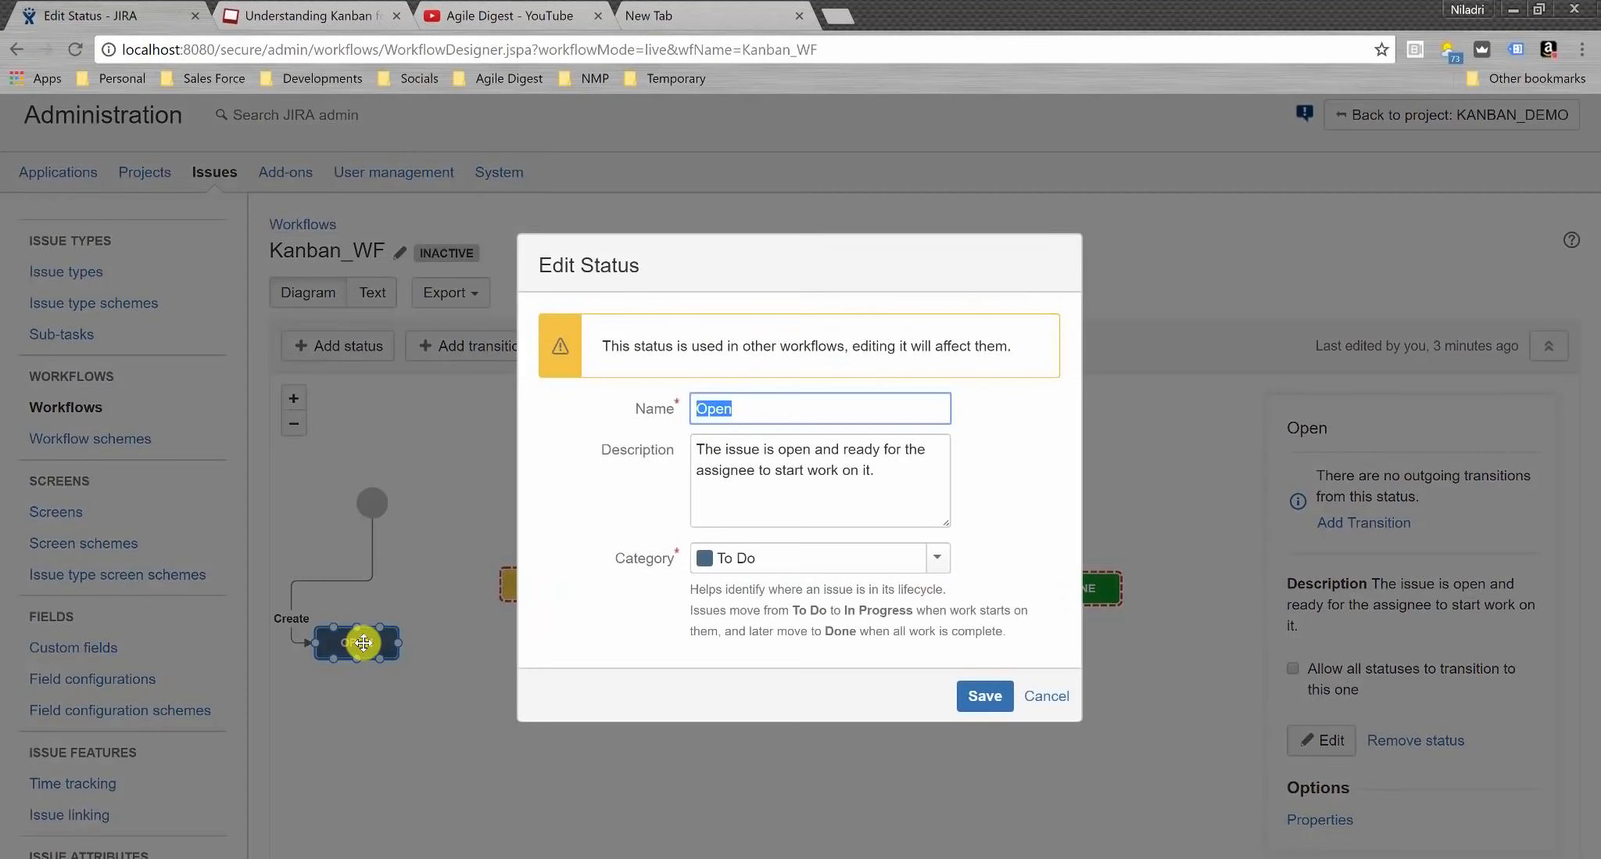
type("Todo")
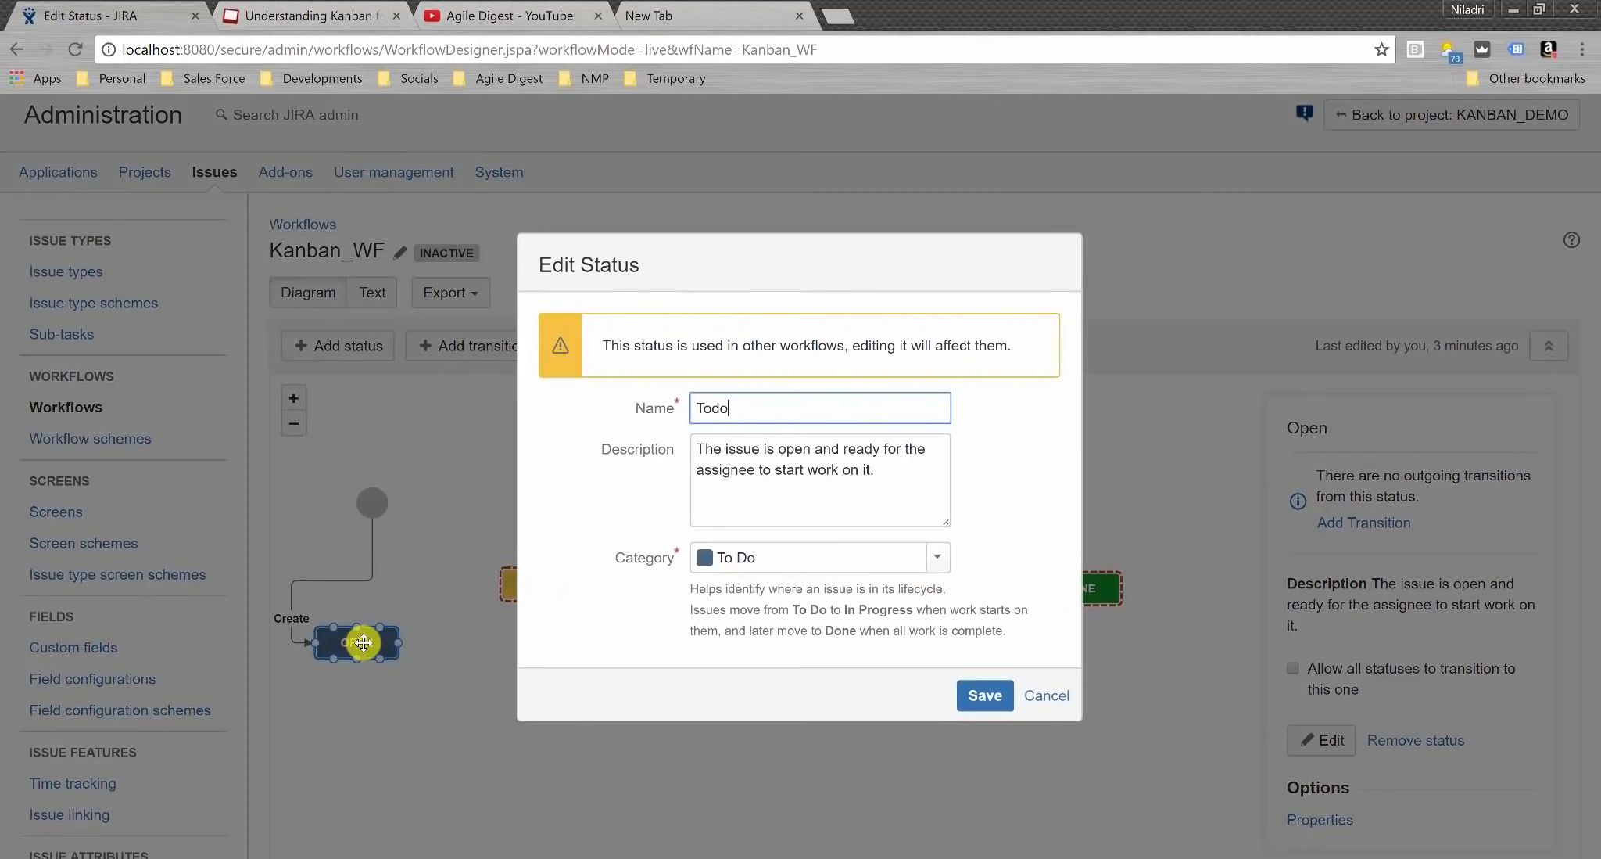
left_click(984, 694)
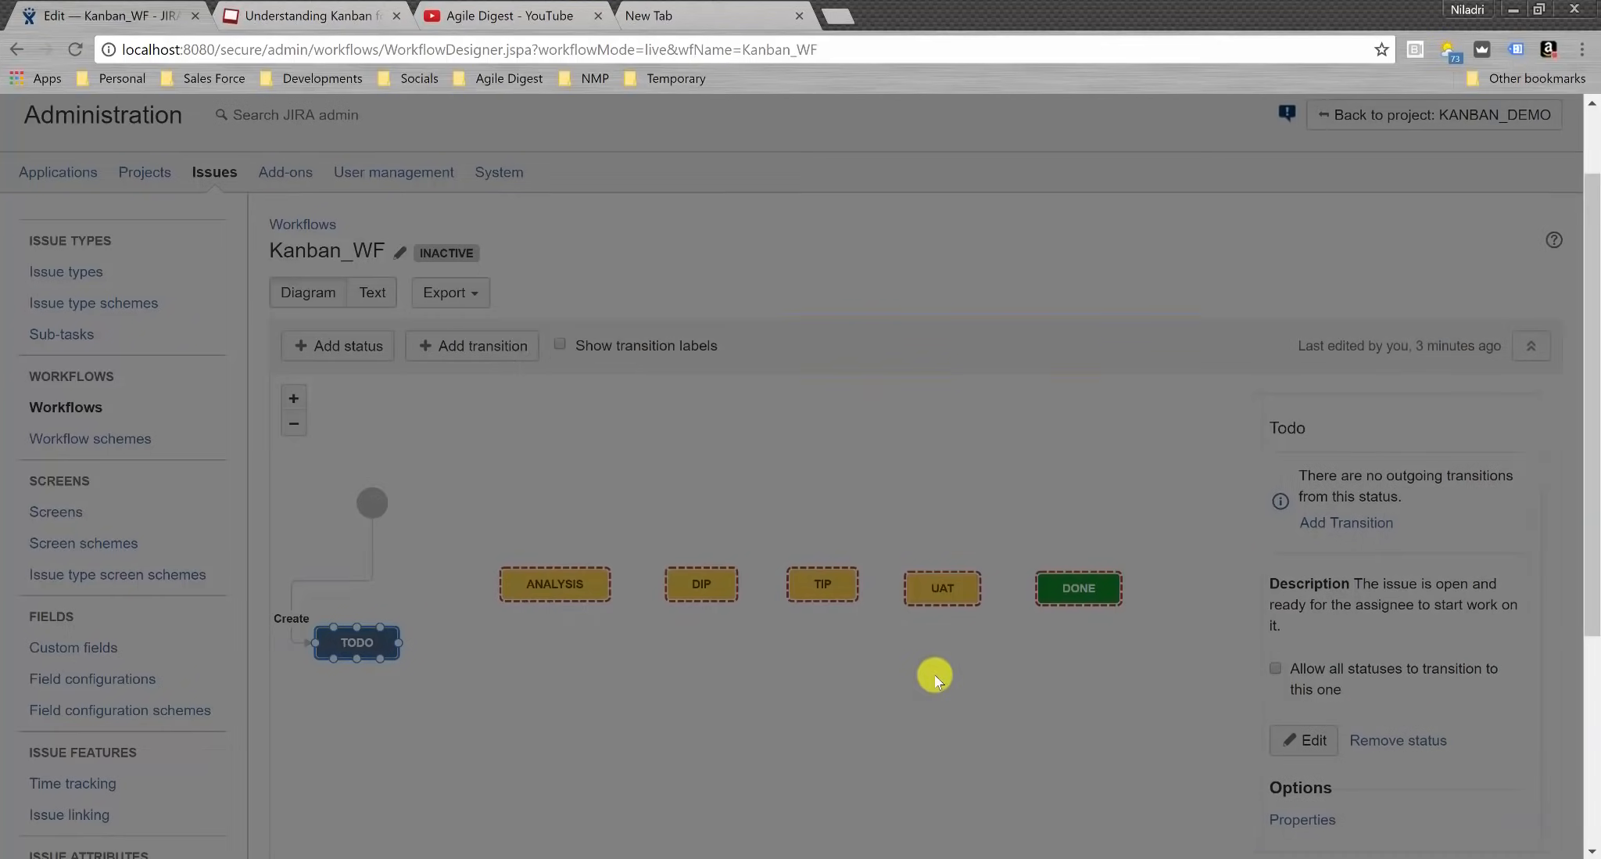
- Add a transition named T-A from Todo to Analysis, with its screen set to None
left_click_drag(398, 642, 500, 582)
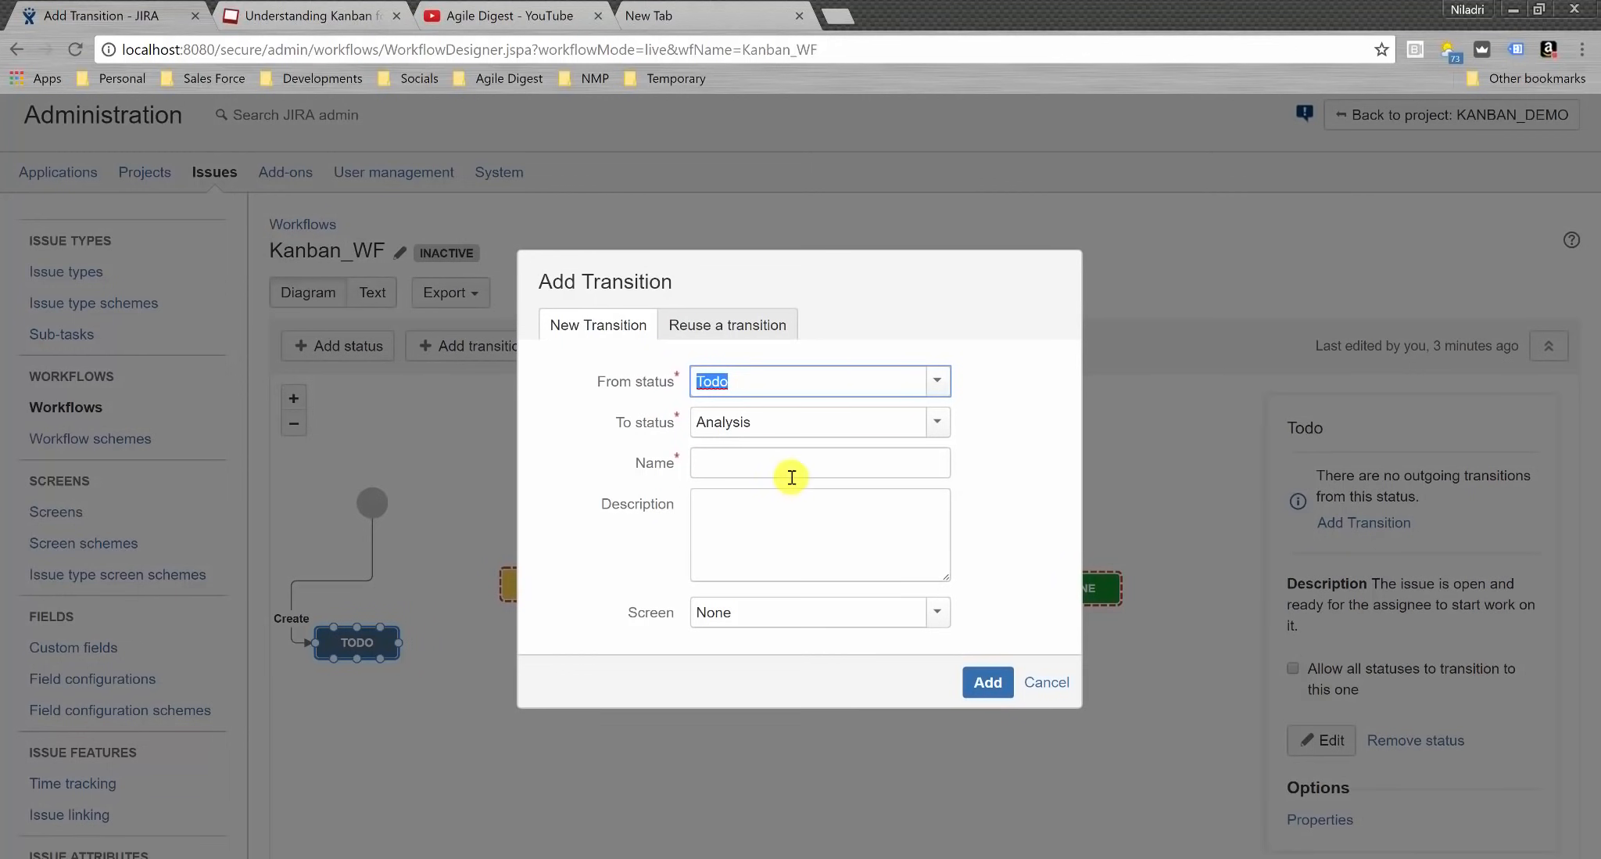
left_click(772, 471)
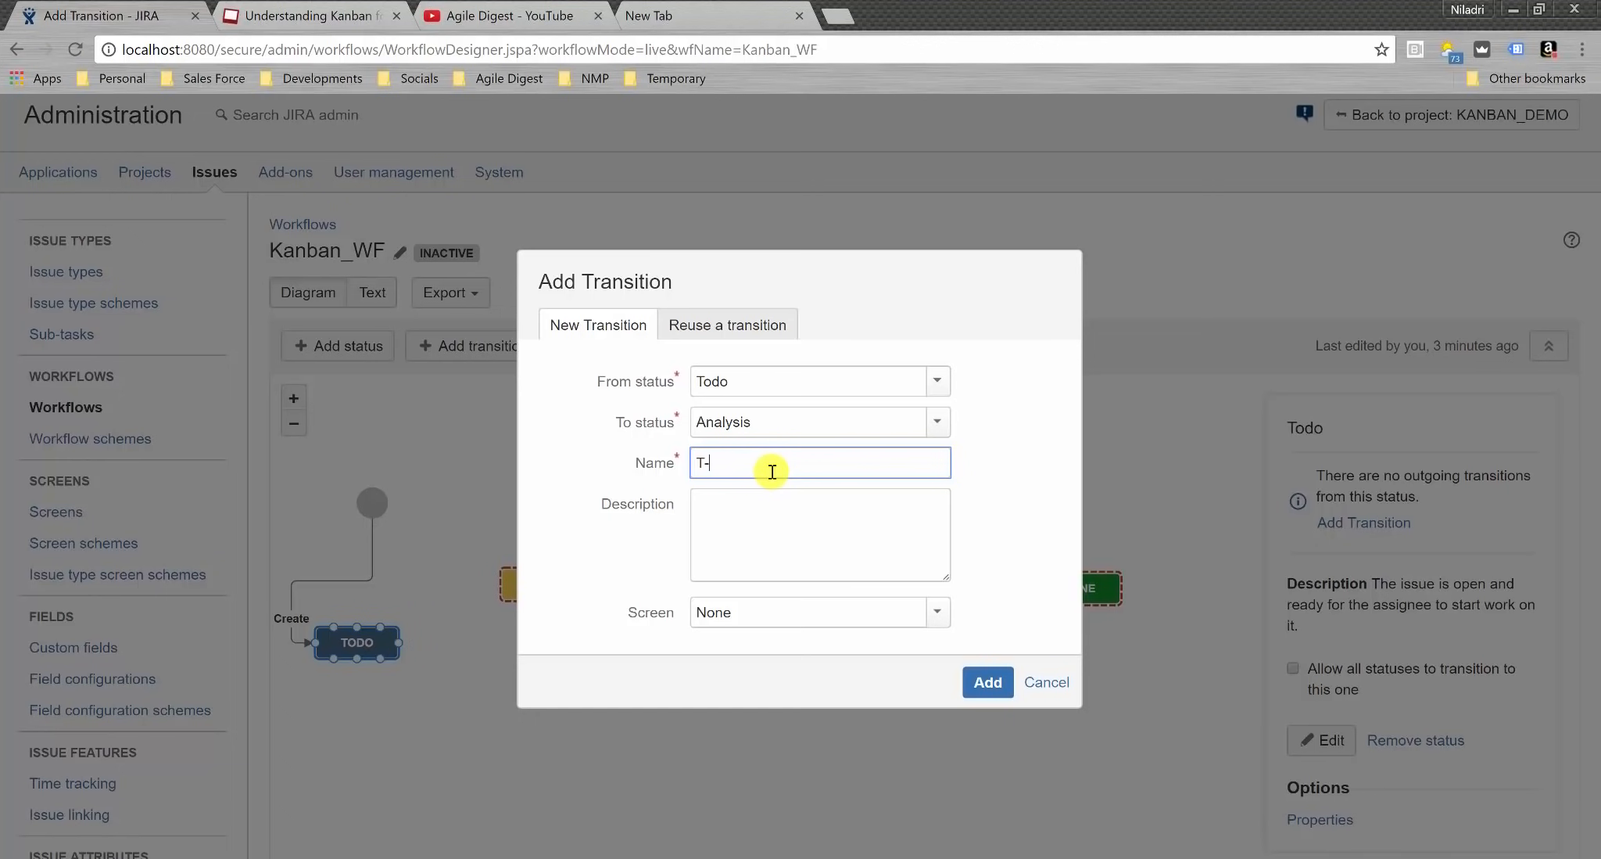
left_click(934, 618)
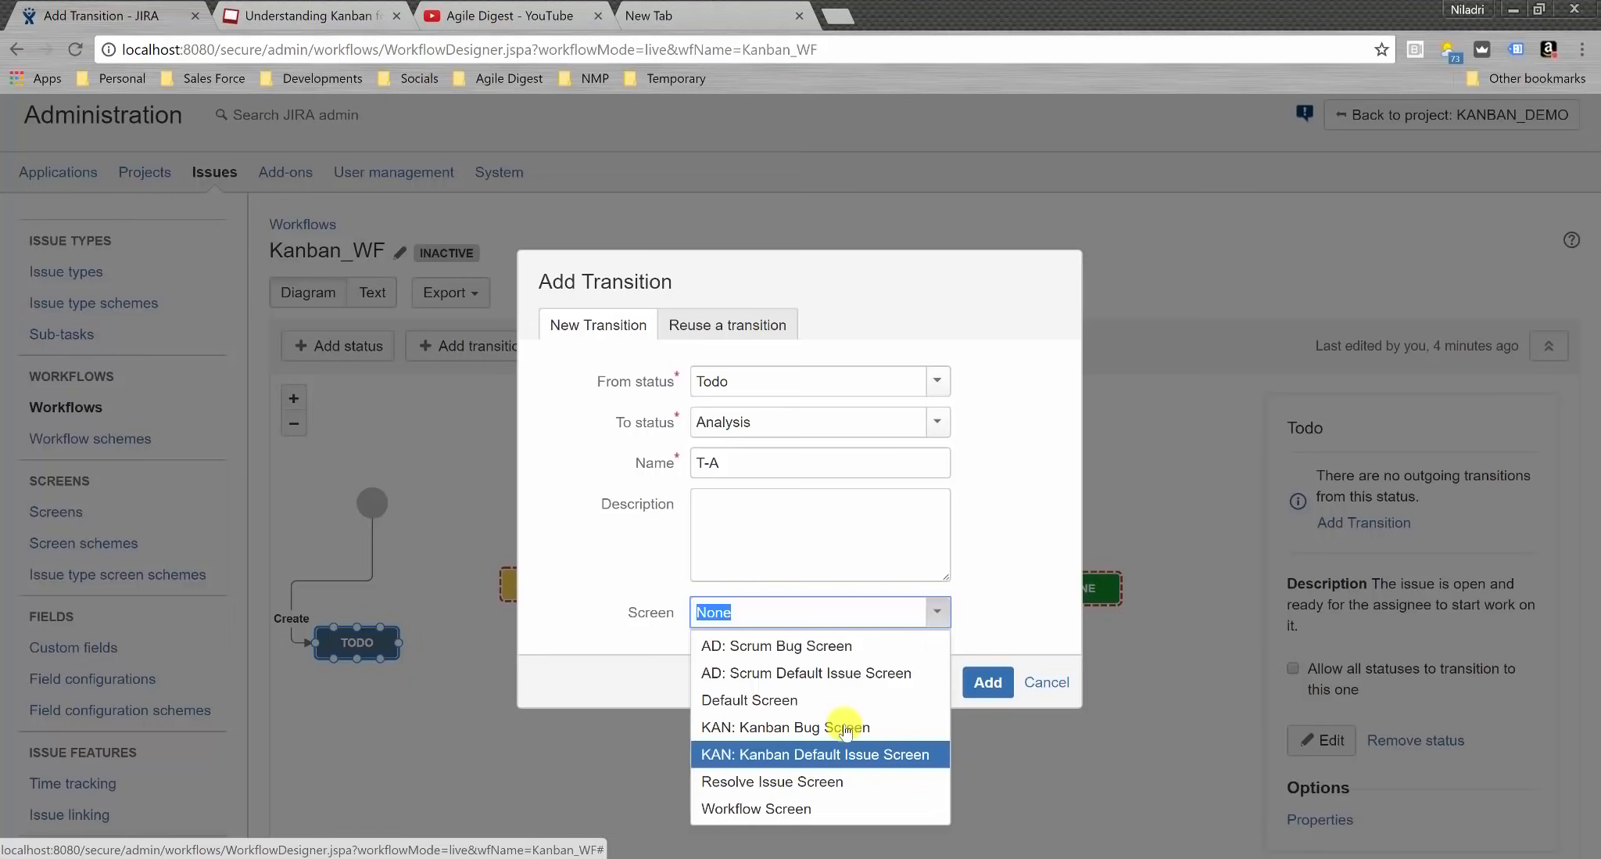
left_click(1041, 598)
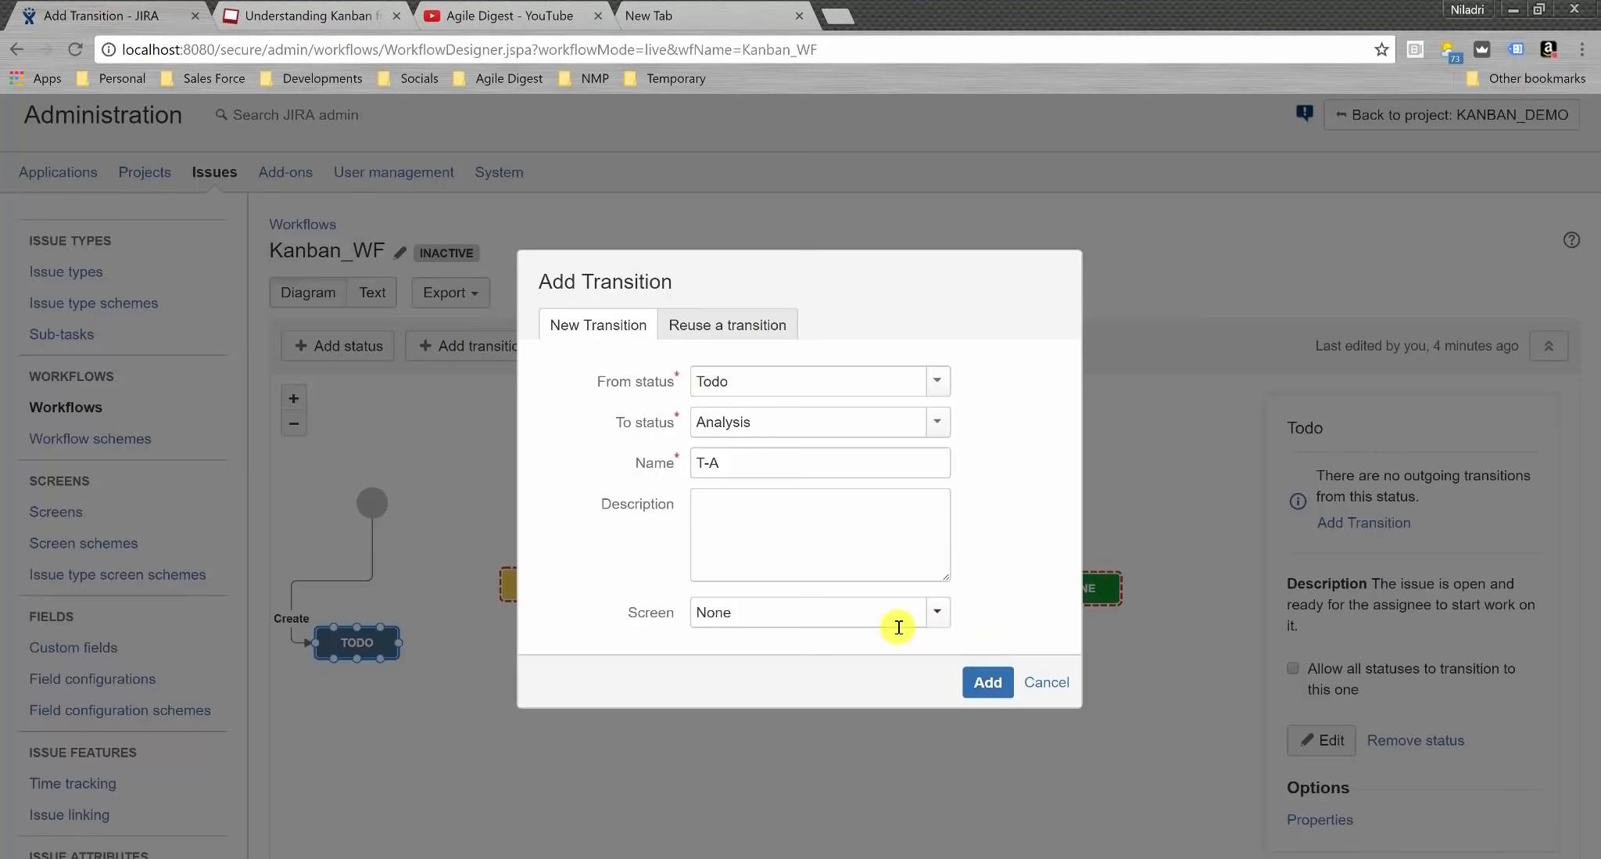
left_click(937, 615)
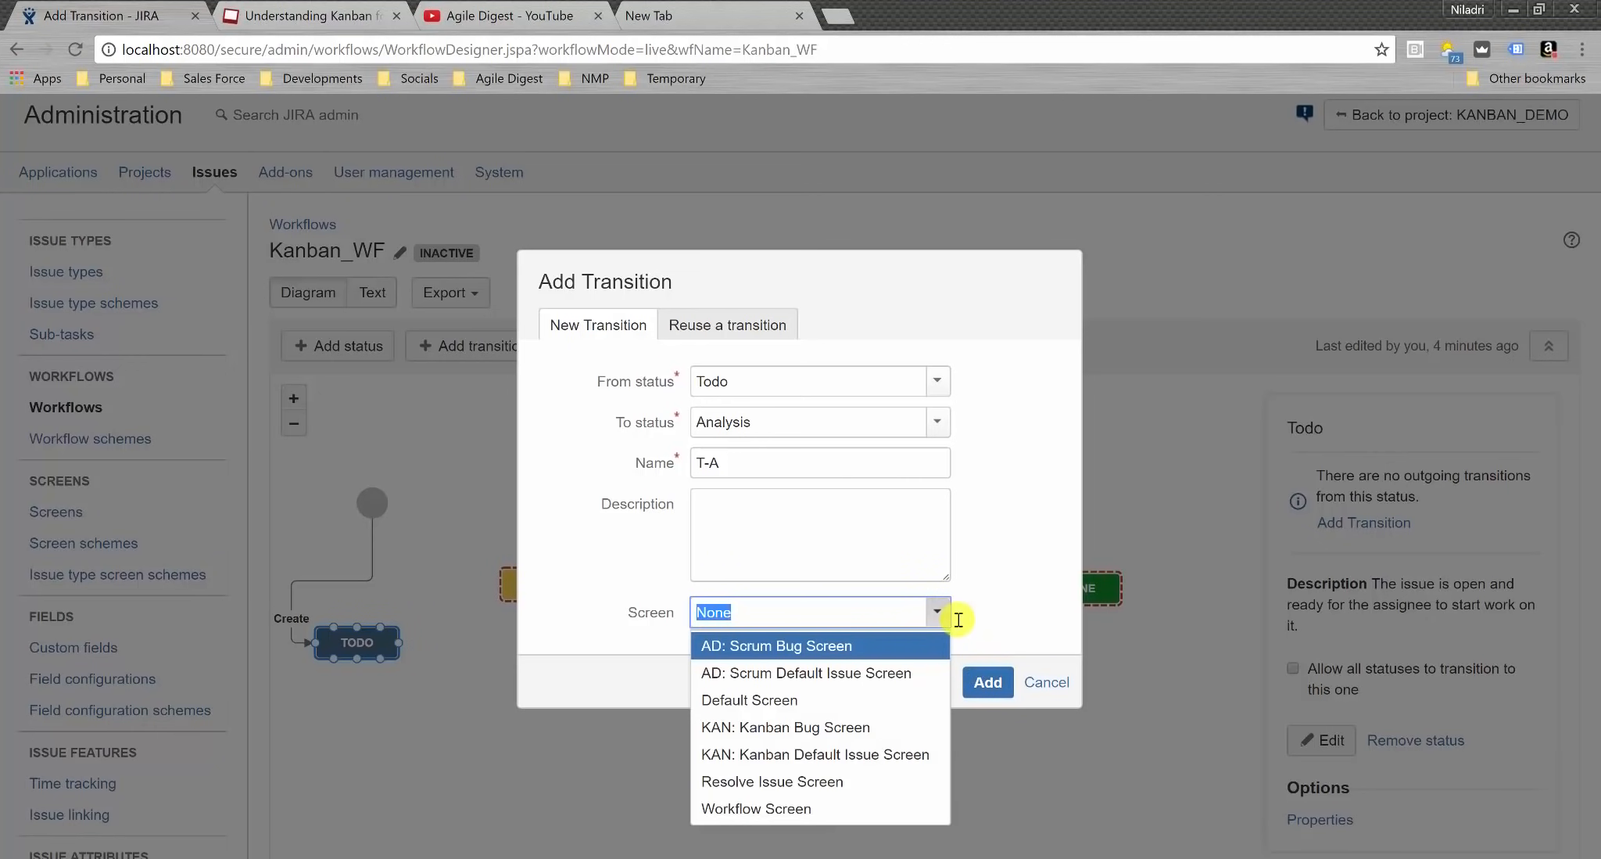
left_click(990, 595)
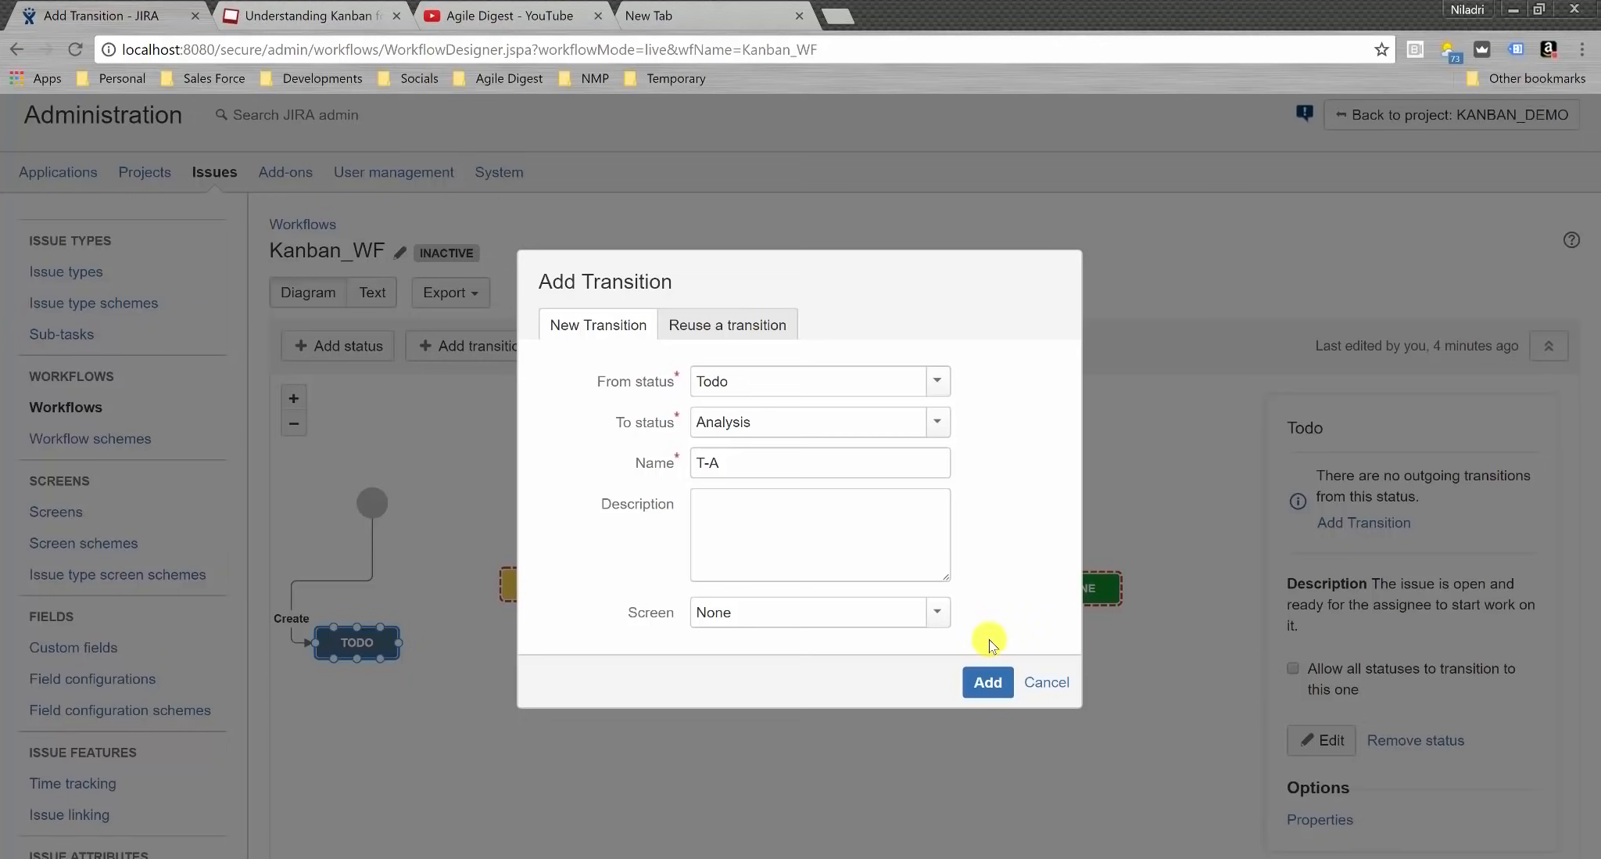
left_click(988, 682)
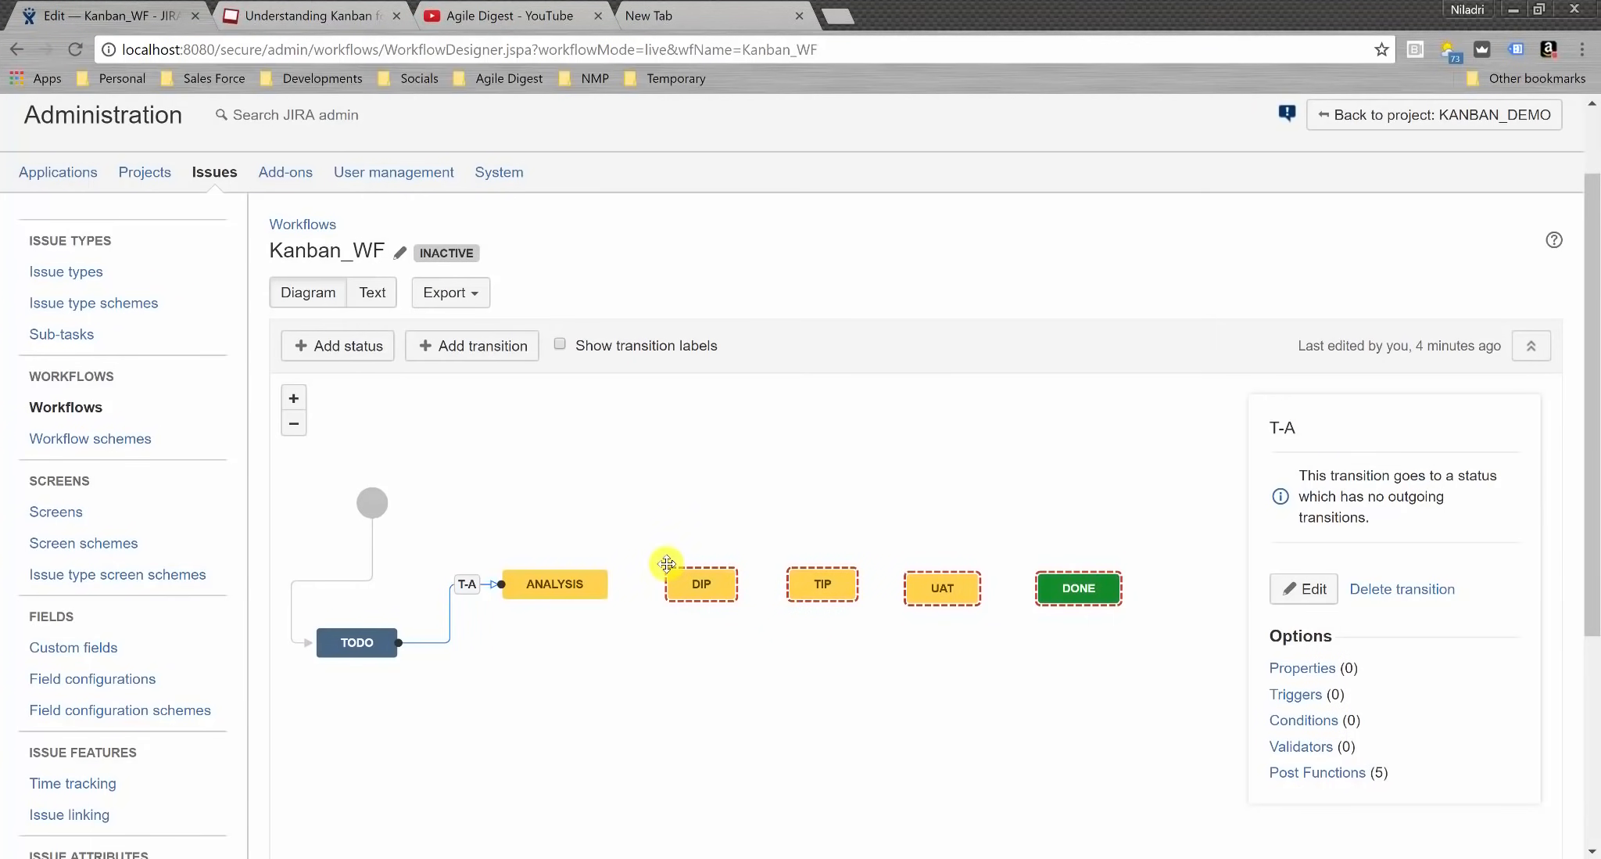
- Add a transition named A-D from Analysis to DIP
left_click_drag(607, 585, 664, 584)
left_click(781, 469)
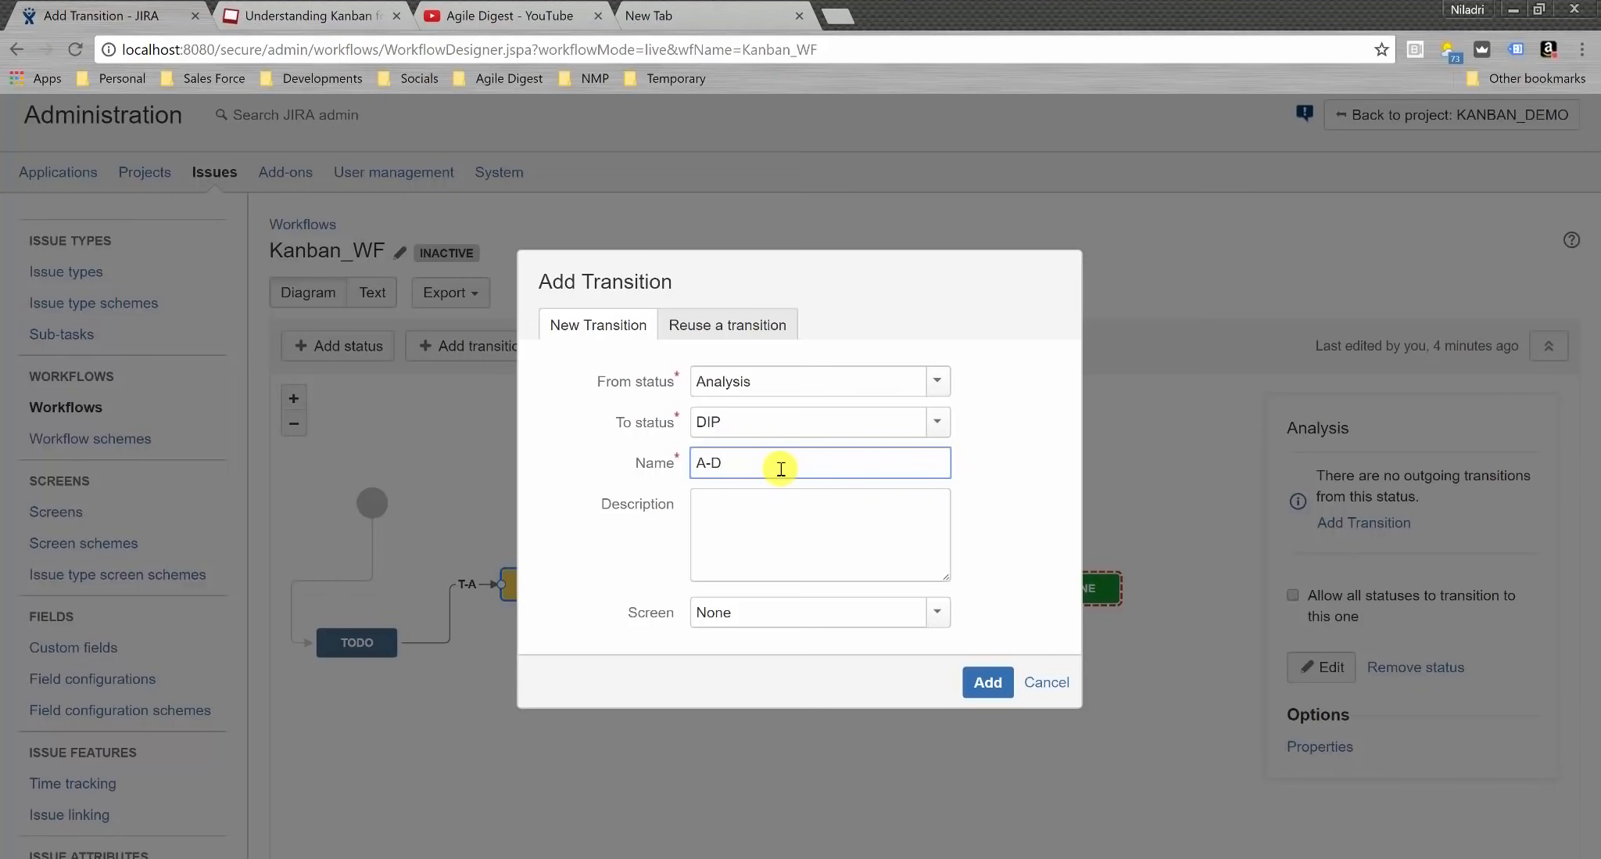
left_click(987, 679)
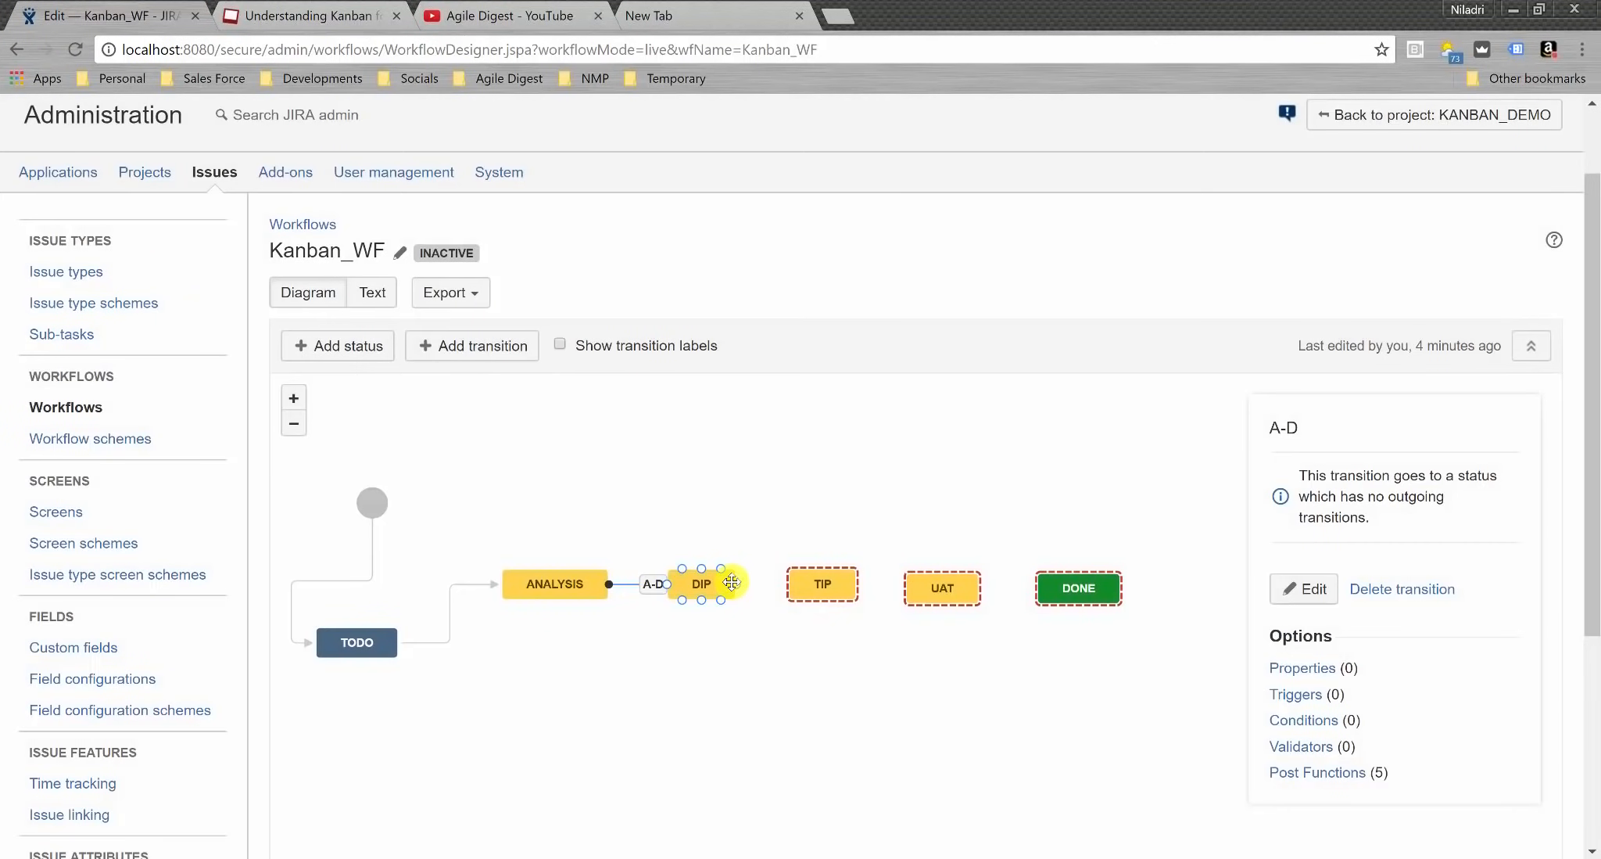
- Add a transition named D-T from DIP to TIP
left_click_drag(737, 587, 785, 582)
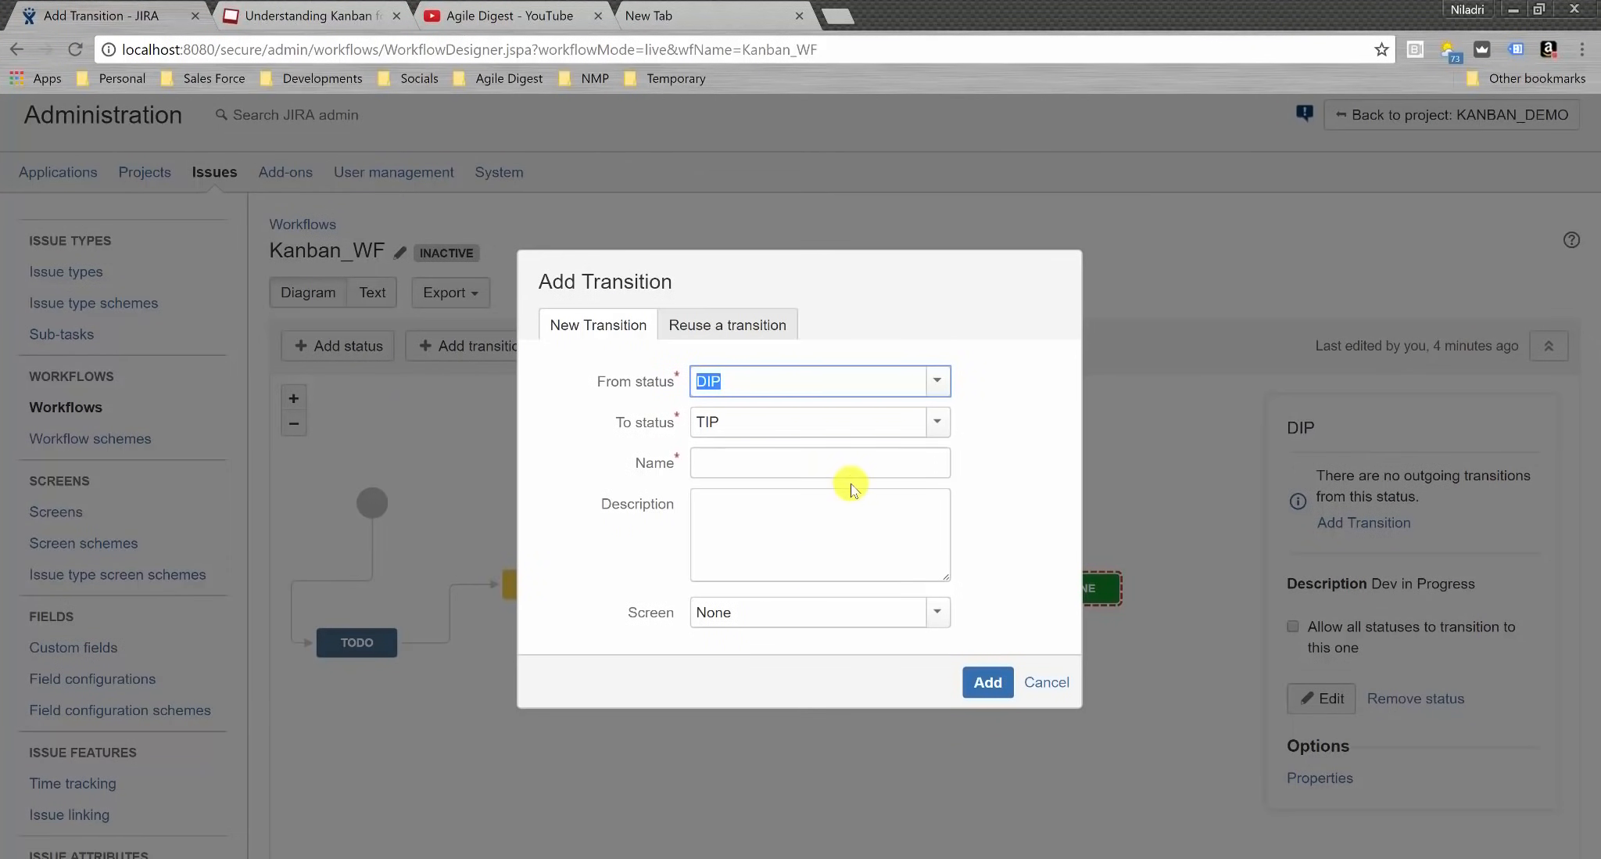
left_click(824, 471)
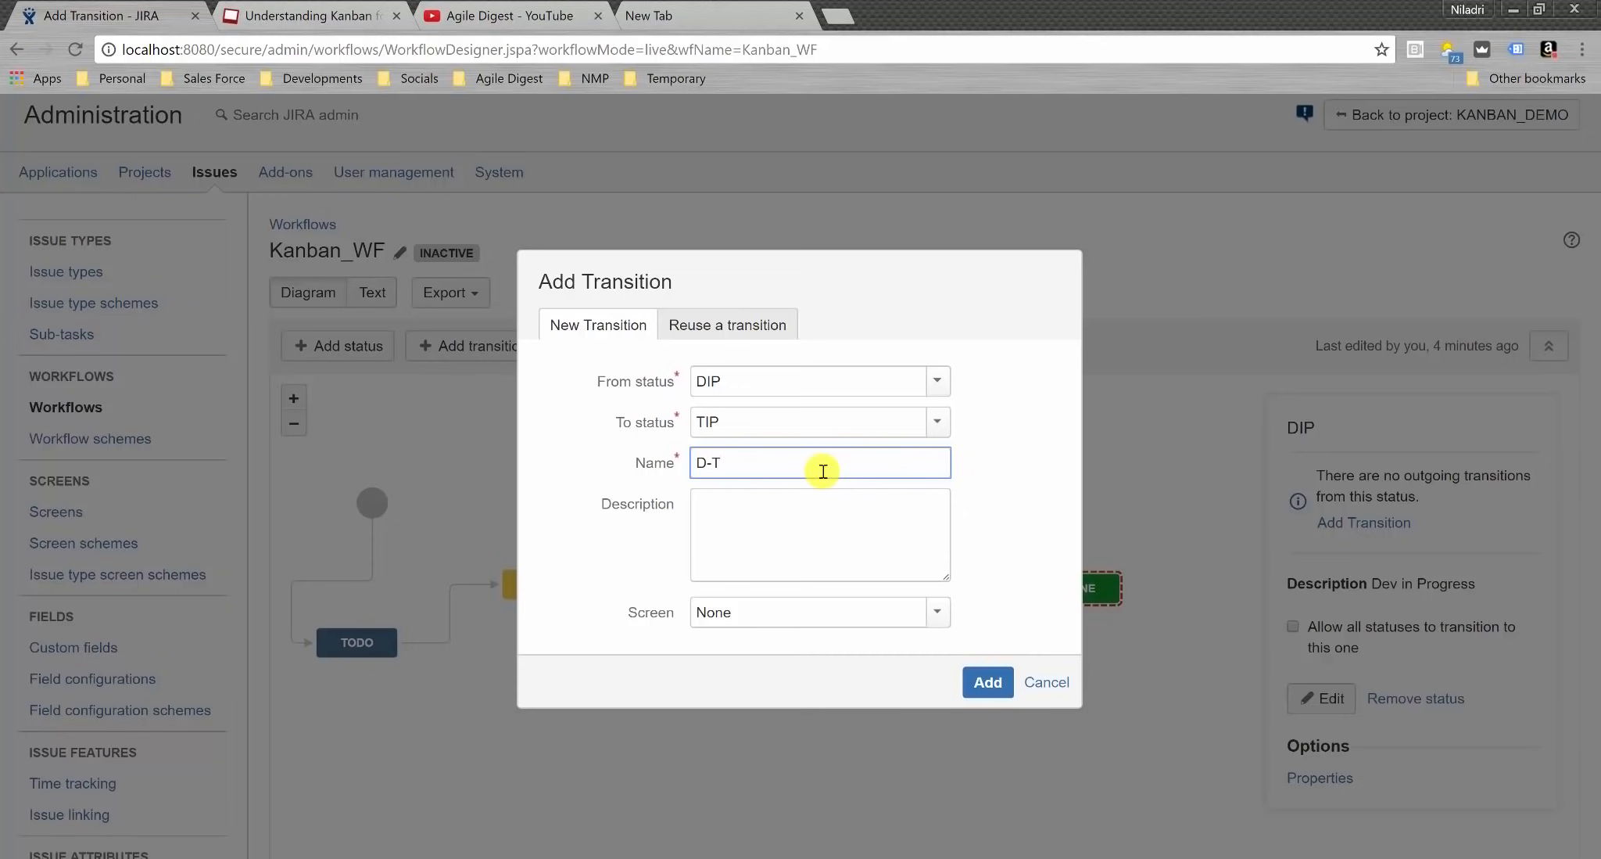
left_click(986, 682)
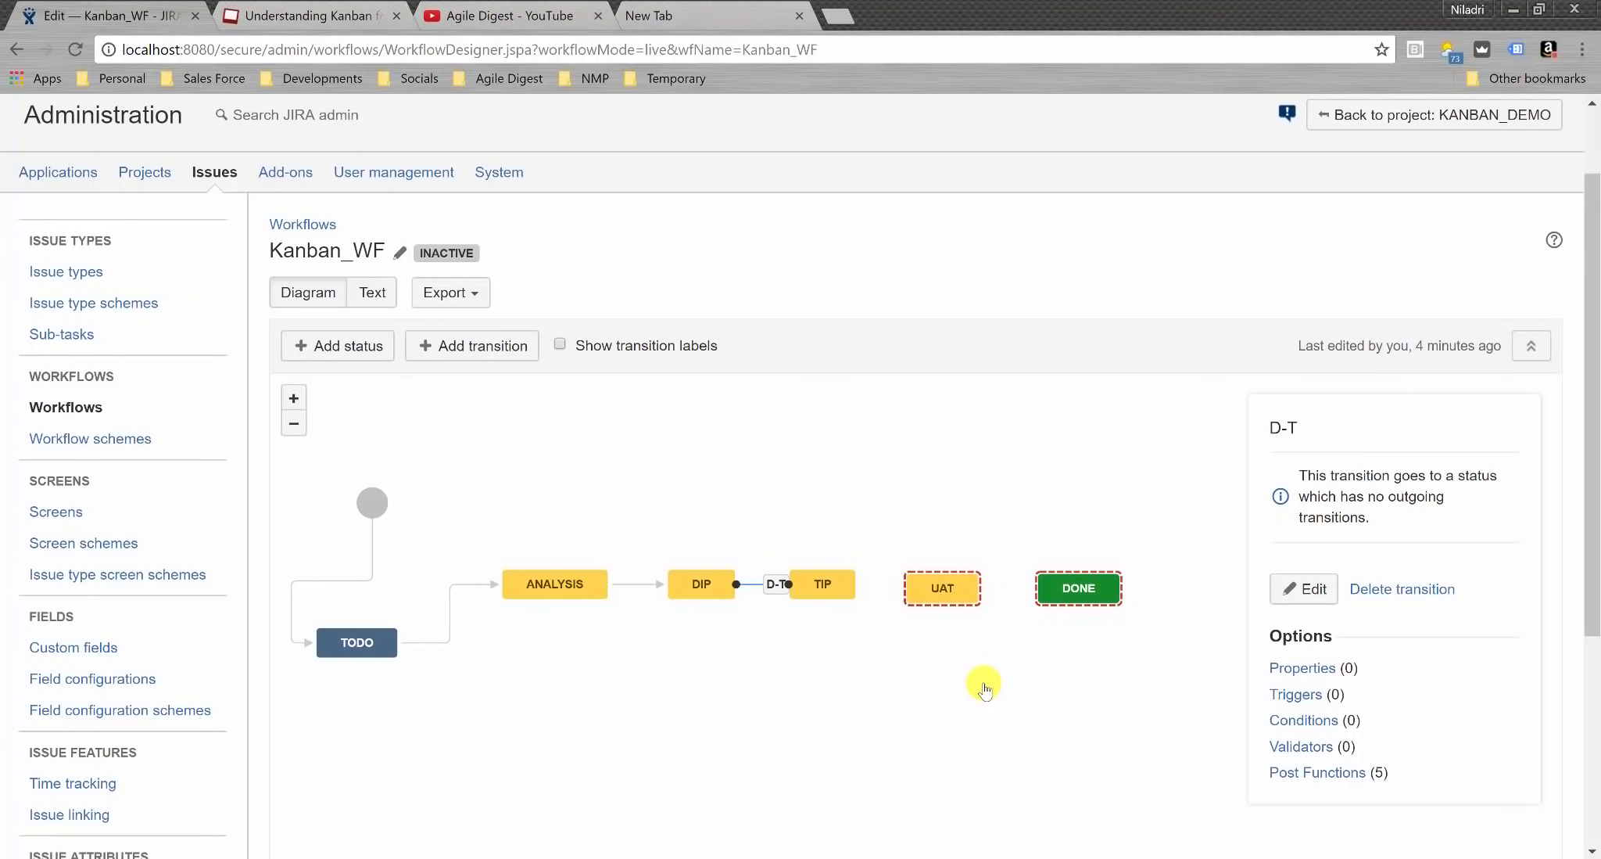
- Add a transition from TIP to UAT and one named U-D from UAT to Done
mouse_move(854, 588)
left_click_drag(857, 583, 894, 583)
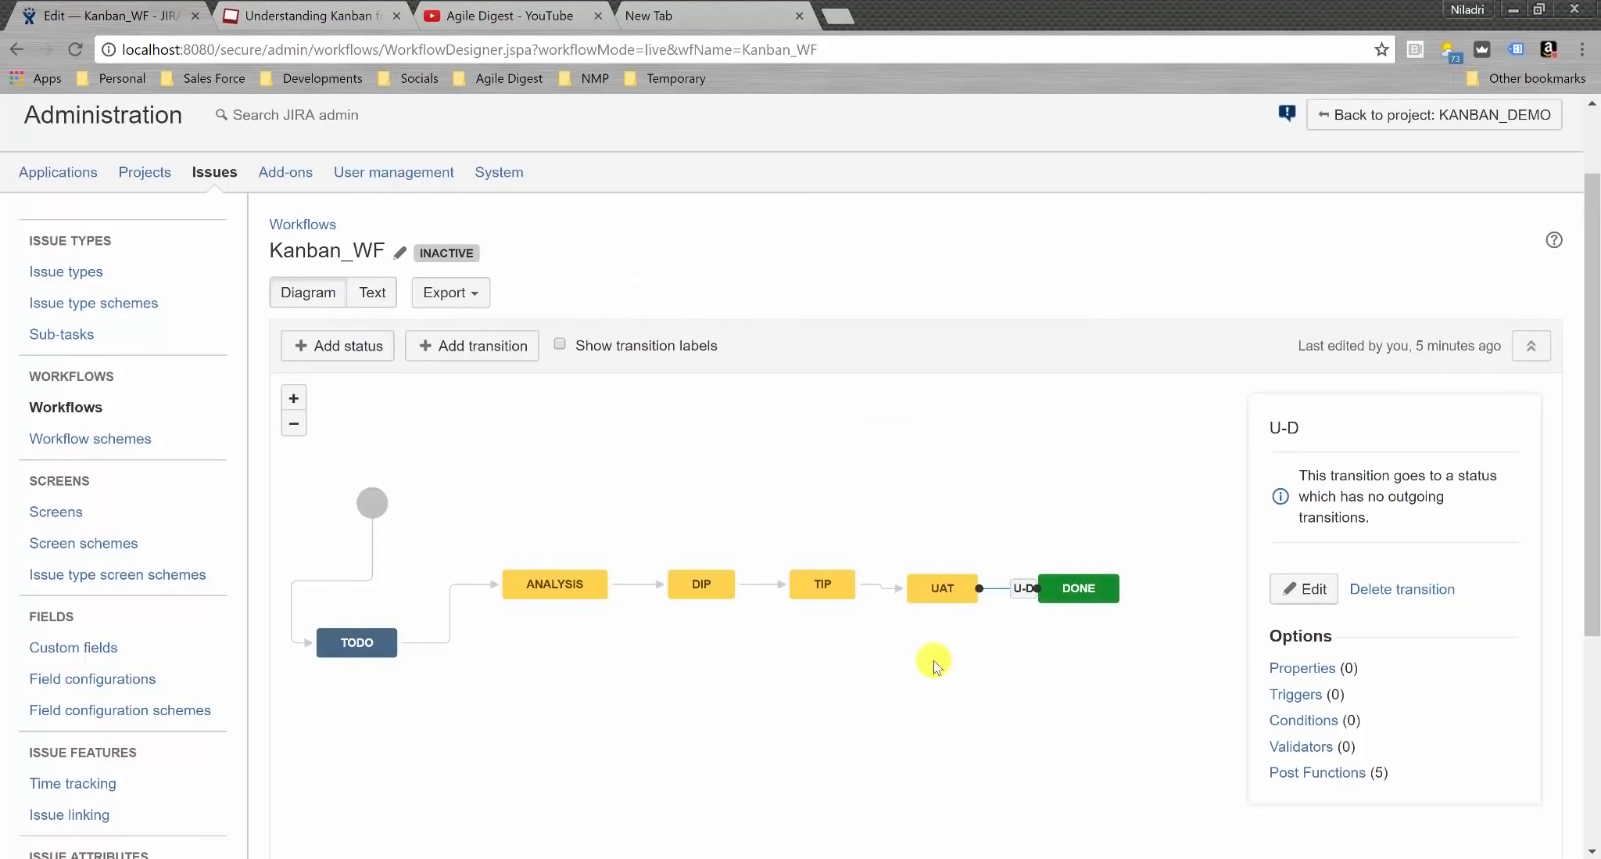
left_click(857, 671)
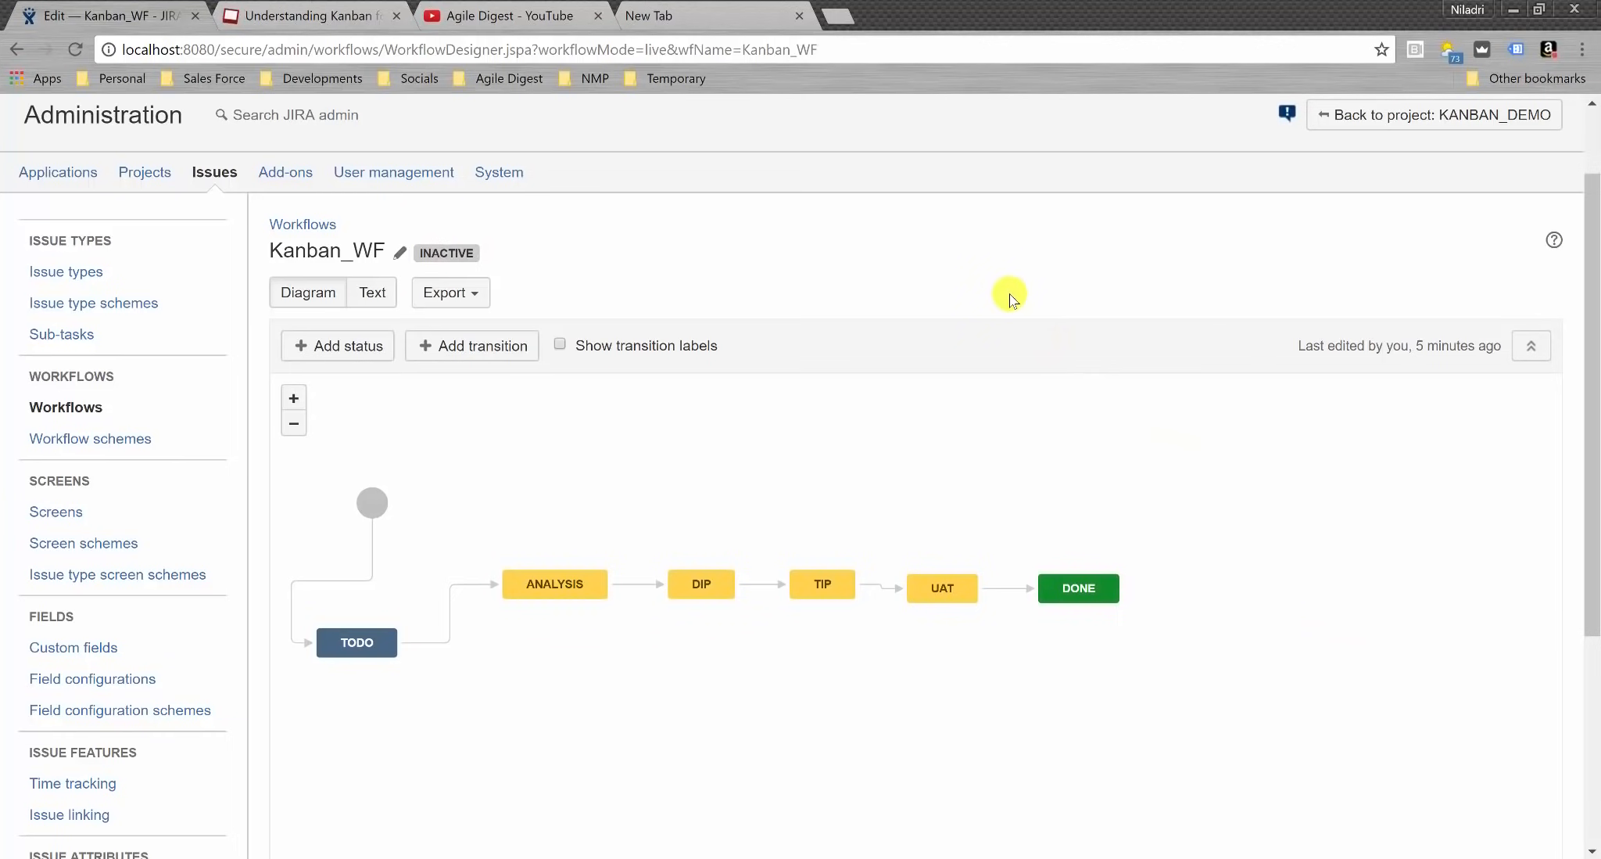
- Leave the workflow editor for the KANBAN_DEMO project and open the KAN board to view its columns
scroll(1011, 298, "down", 5)
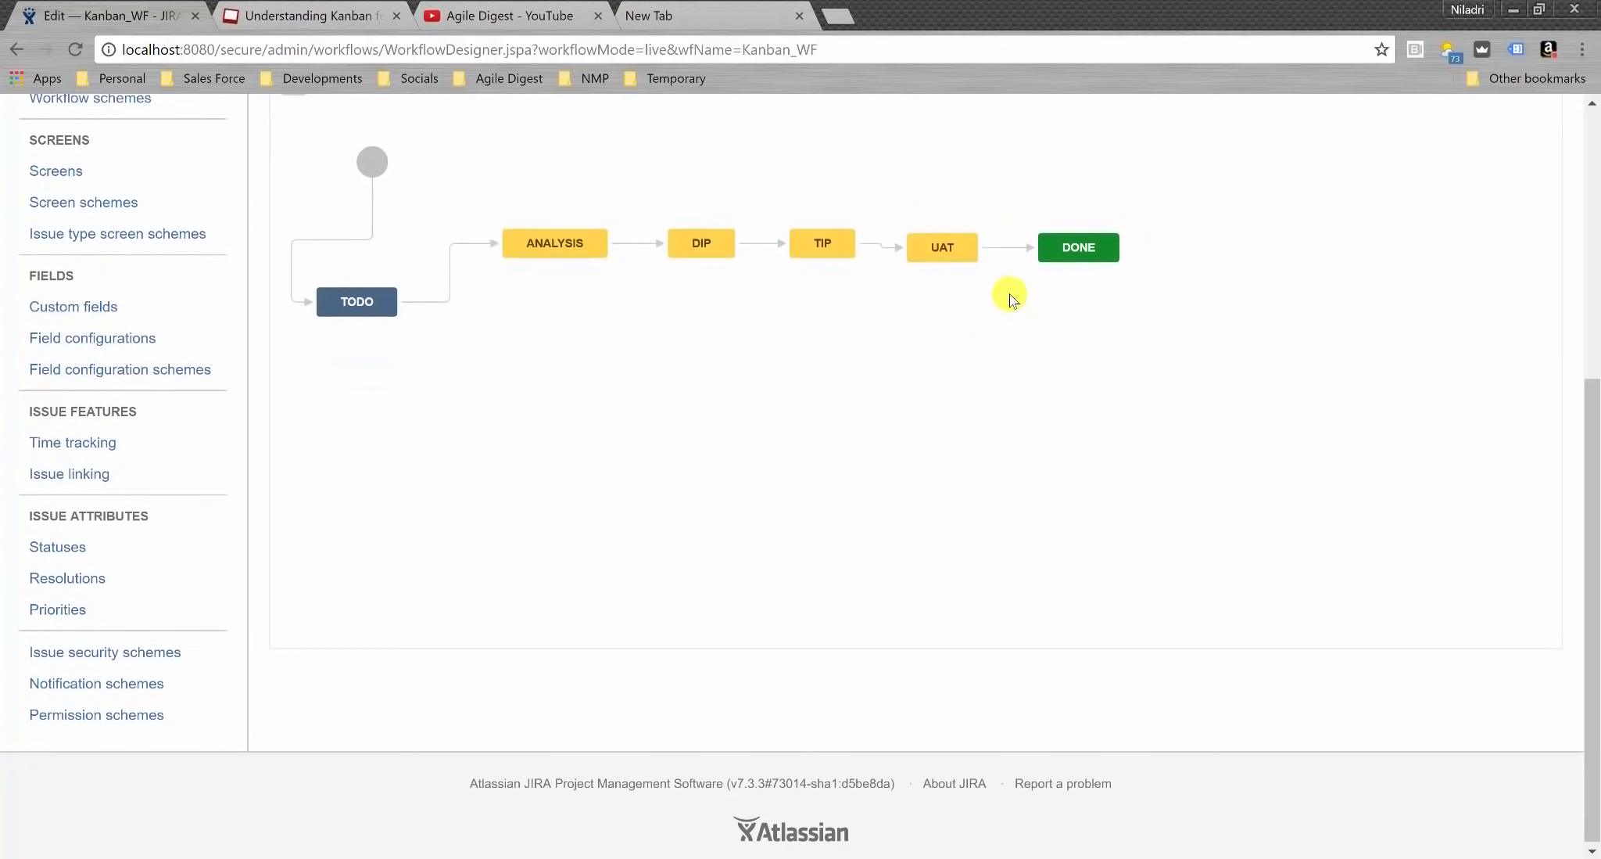
scroll(1010, 298, "up", 4)
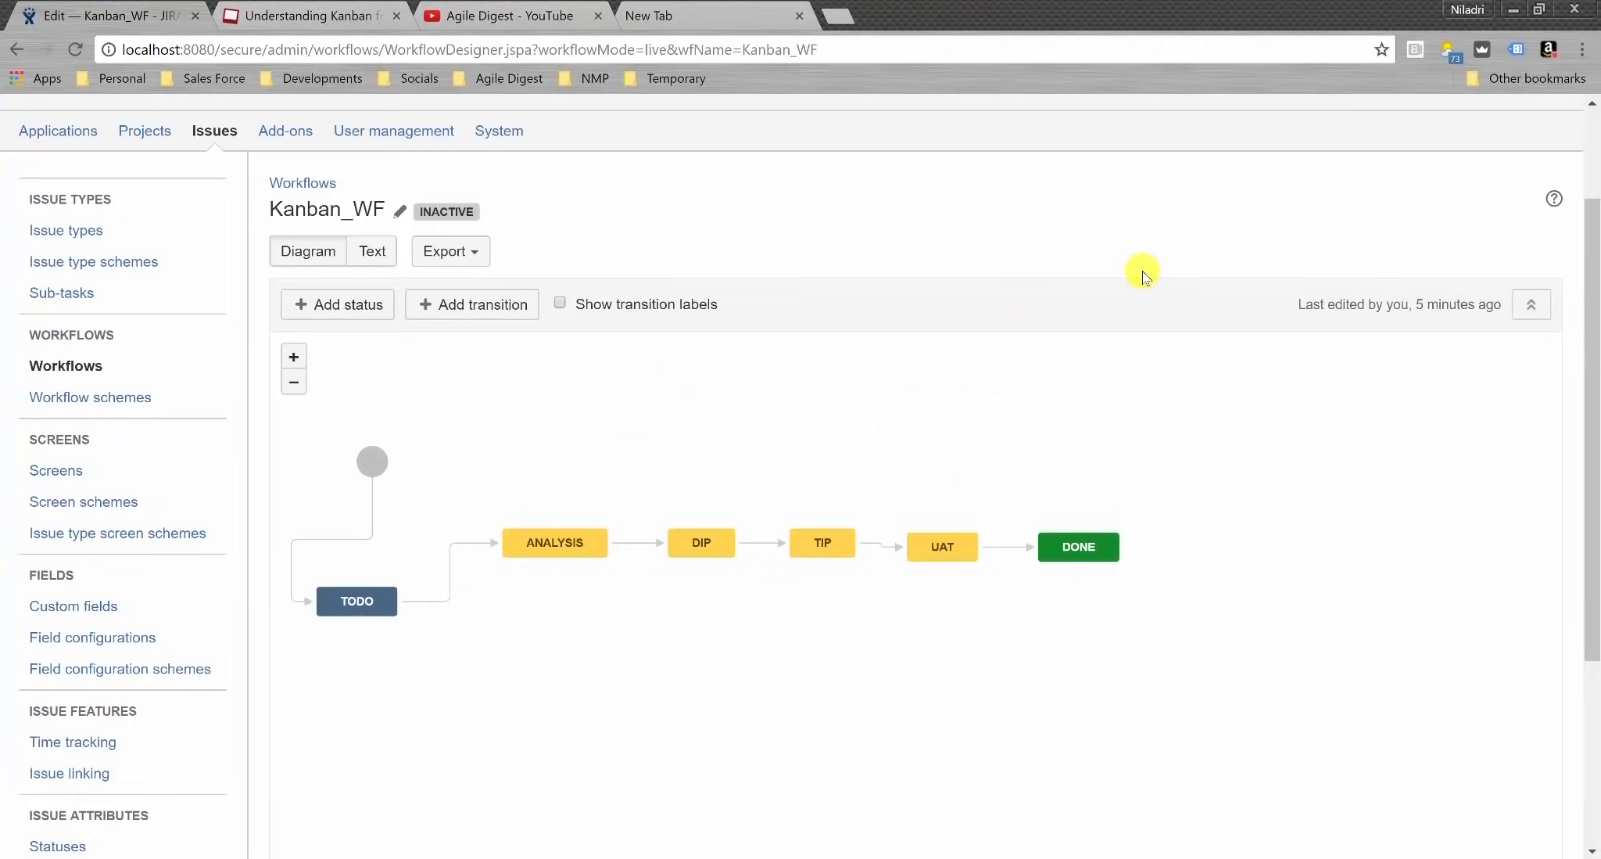
scroll(1142, 275, "up", 2)
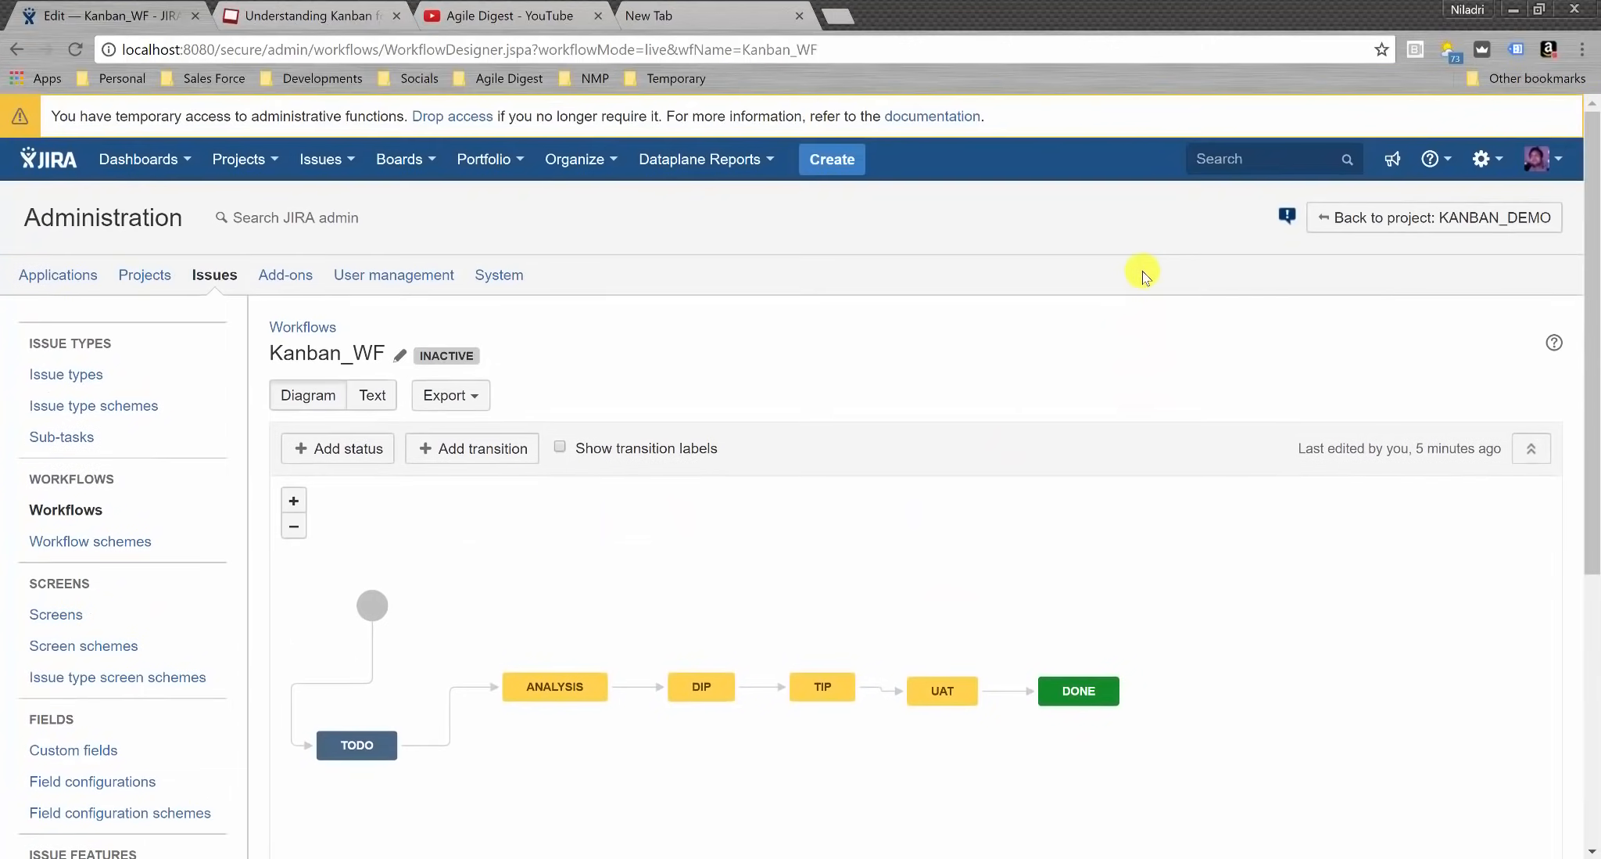
left_click(1389, 221)
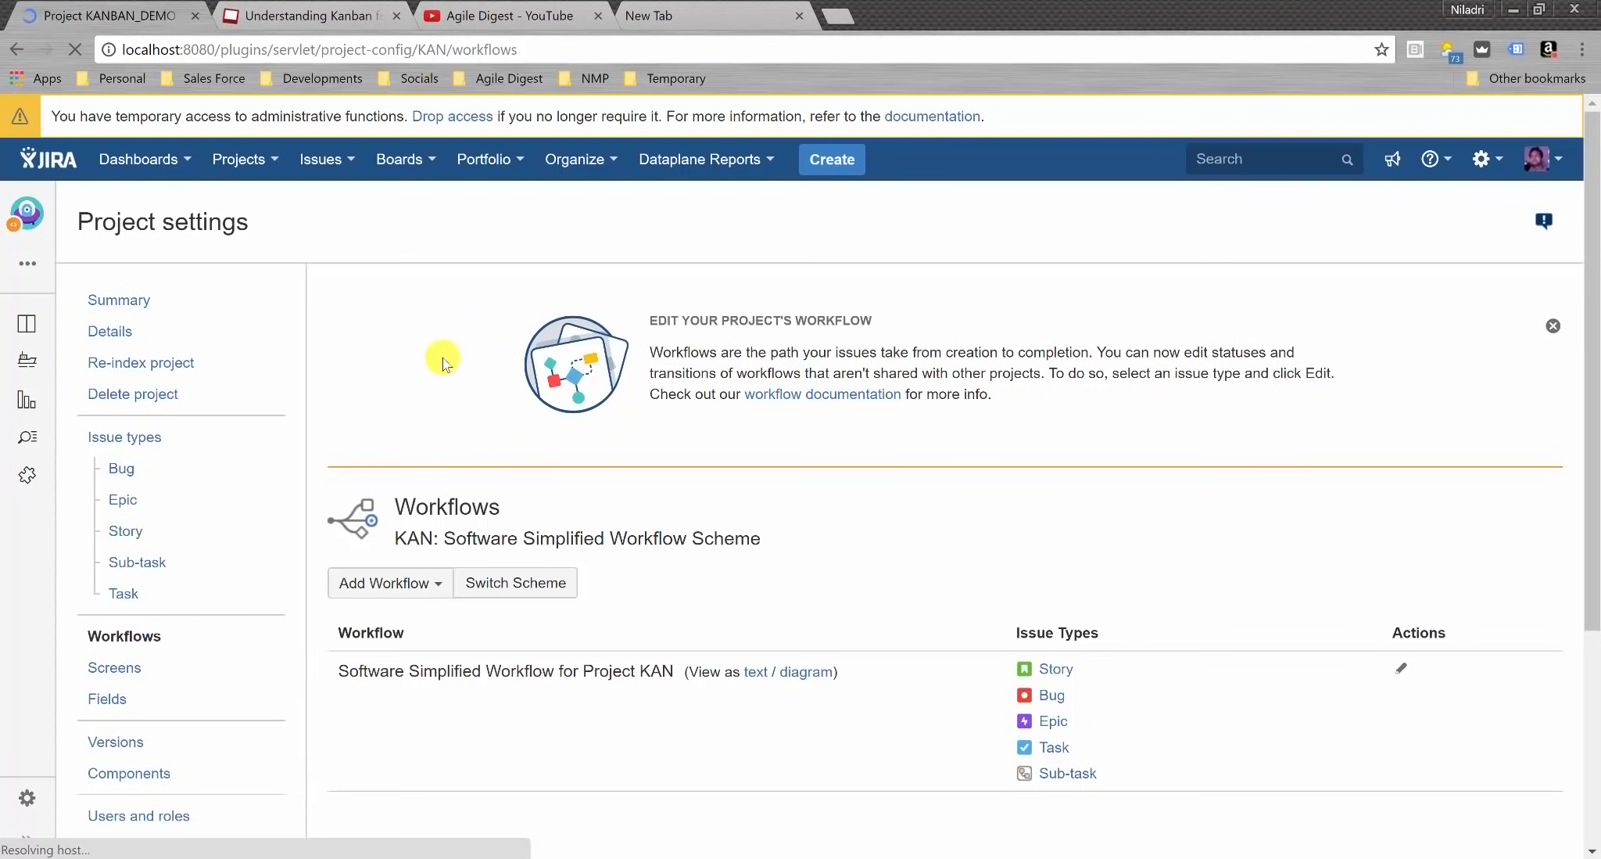
left_click(400, 160)
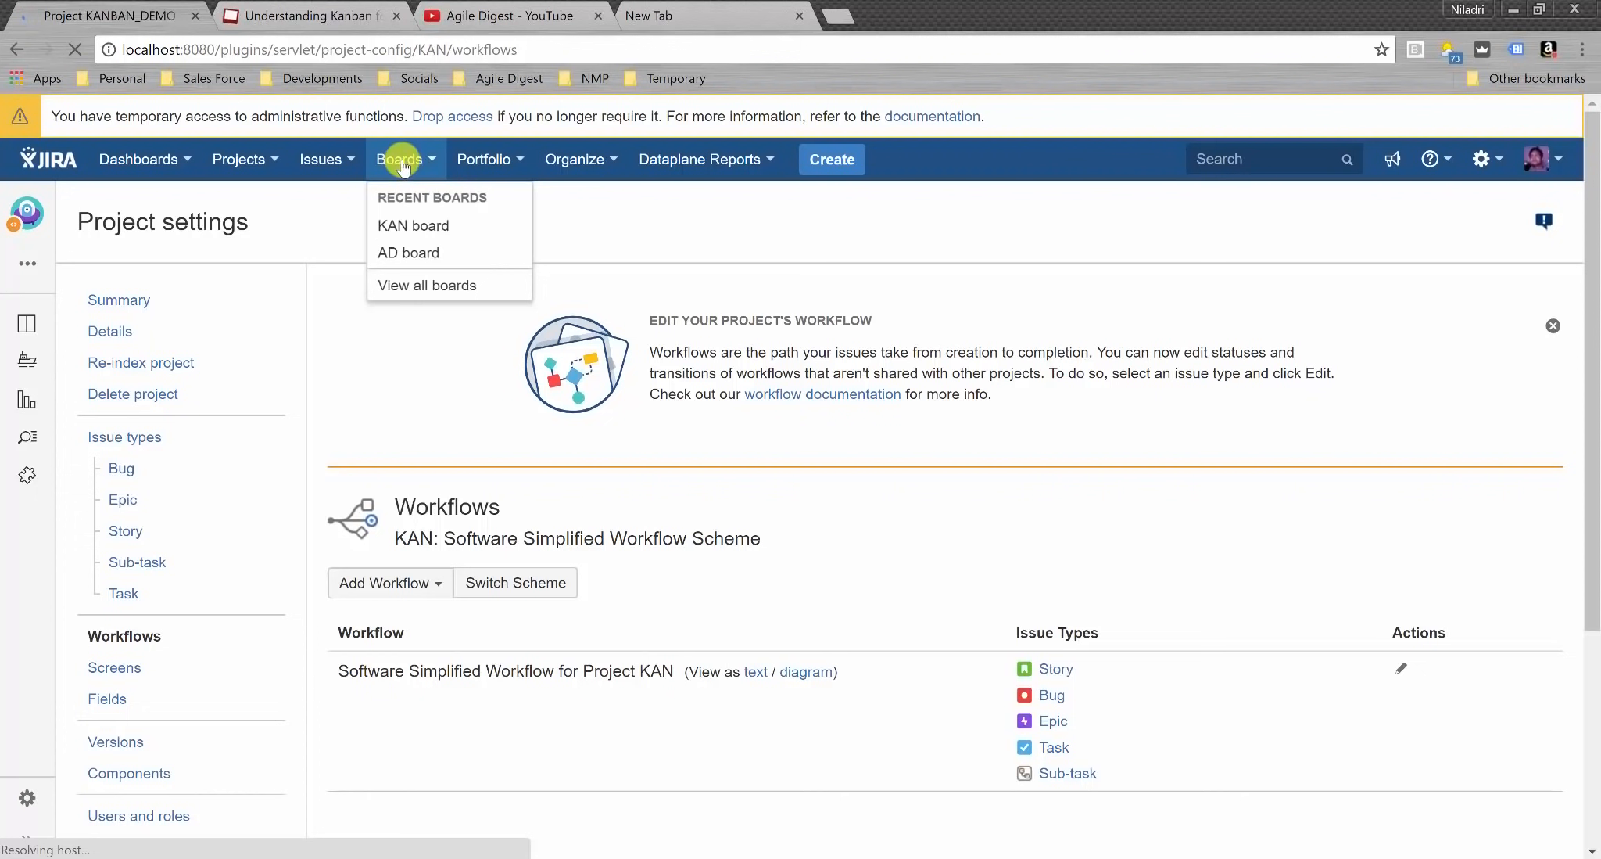
left_click(434, 227)
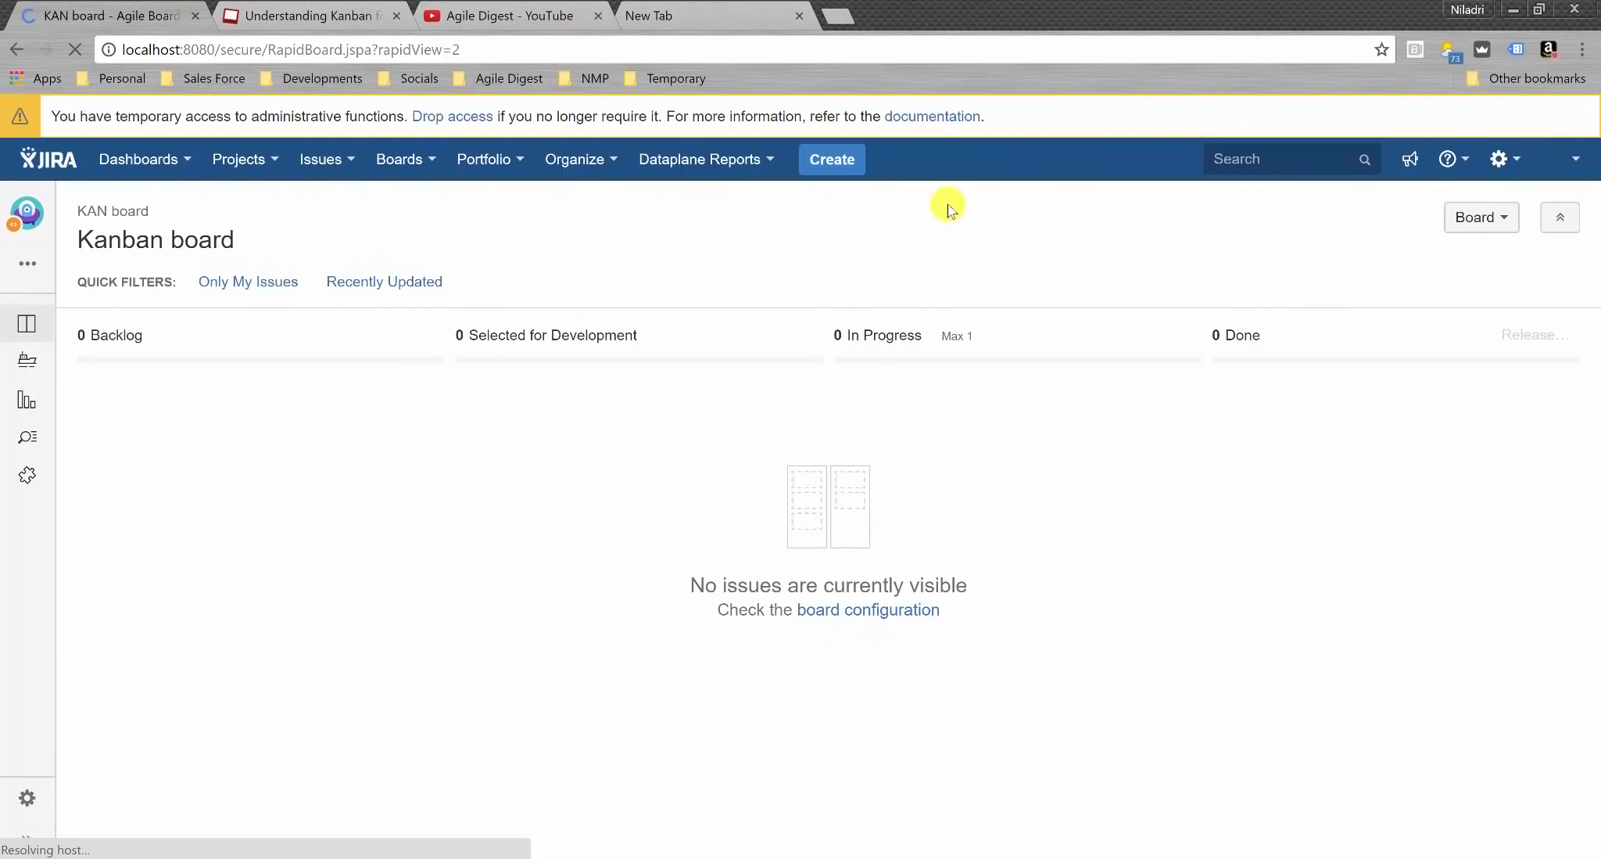
- Open the KANBAN_DEMO project's settings from the project list in JIRA administration
left_click(1502, 174)
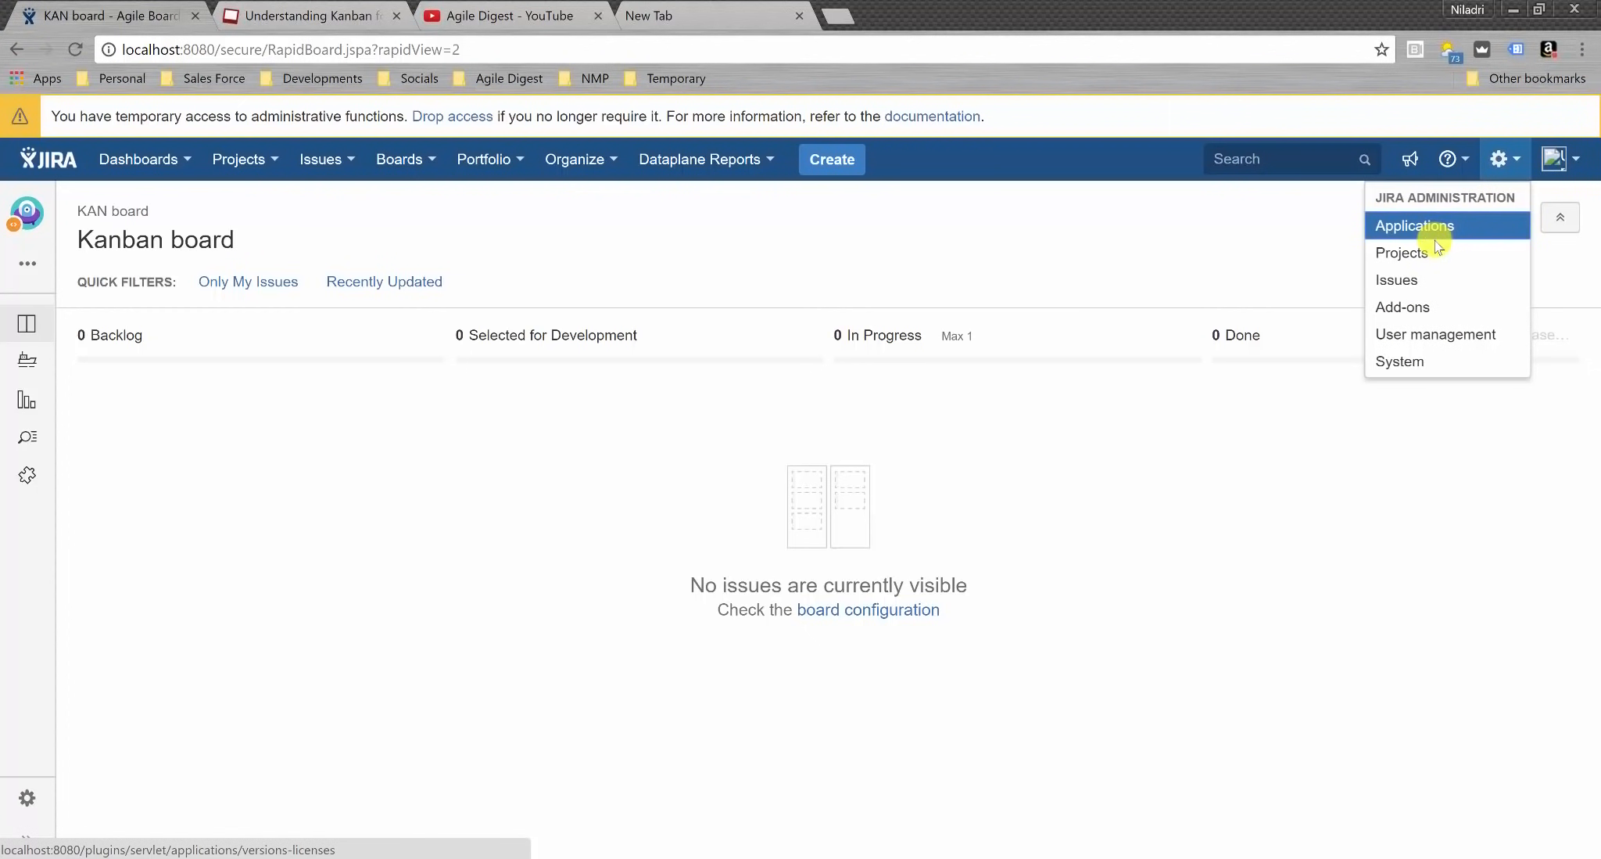
left_click(1407, 252)
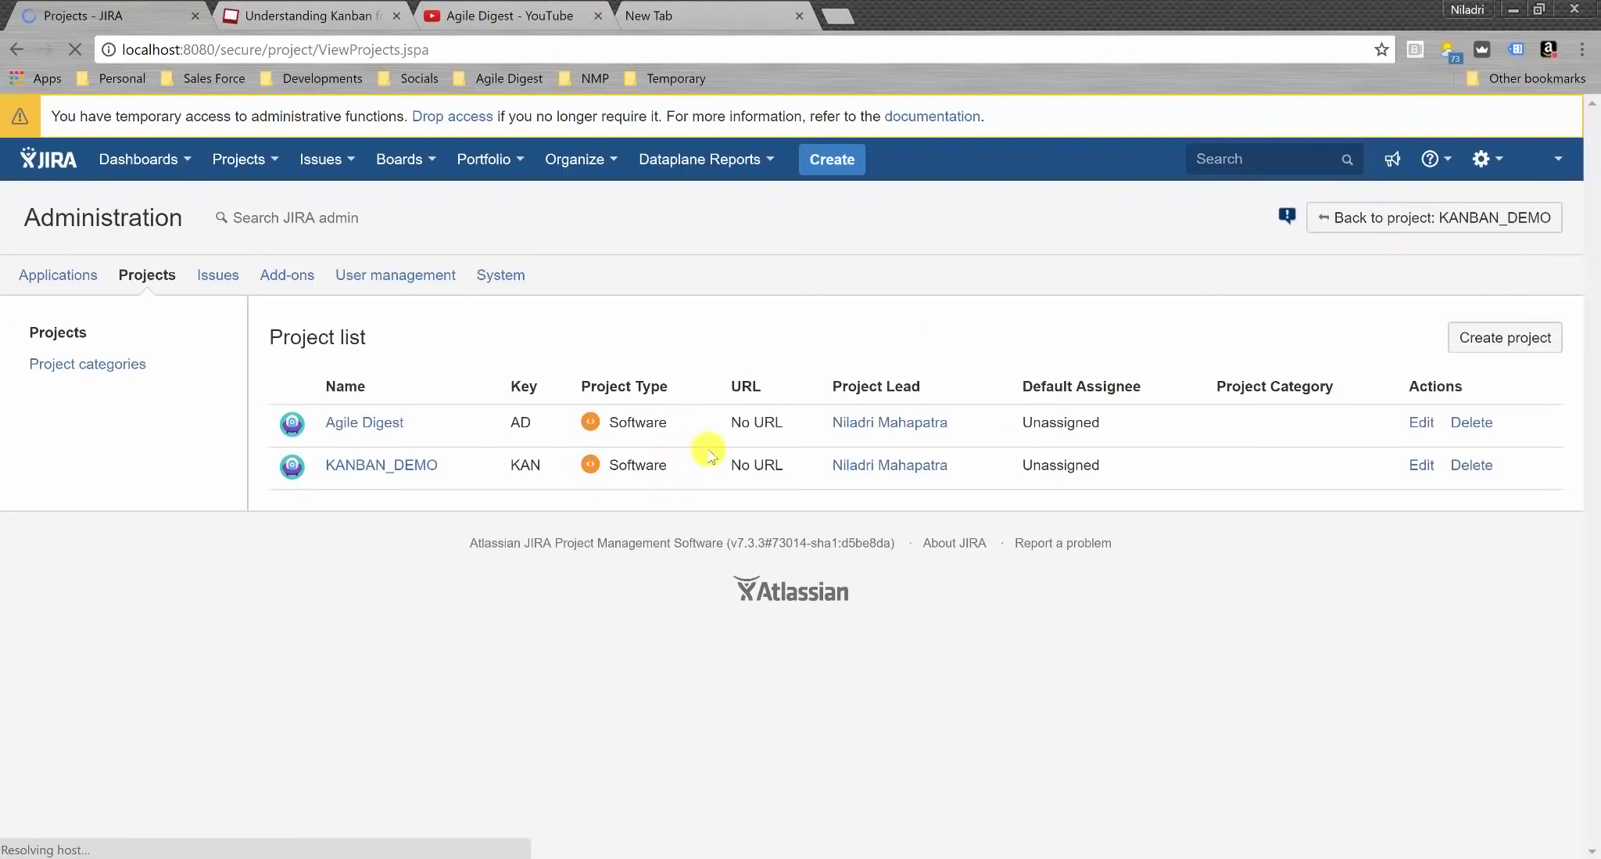
left_click(398, 468)
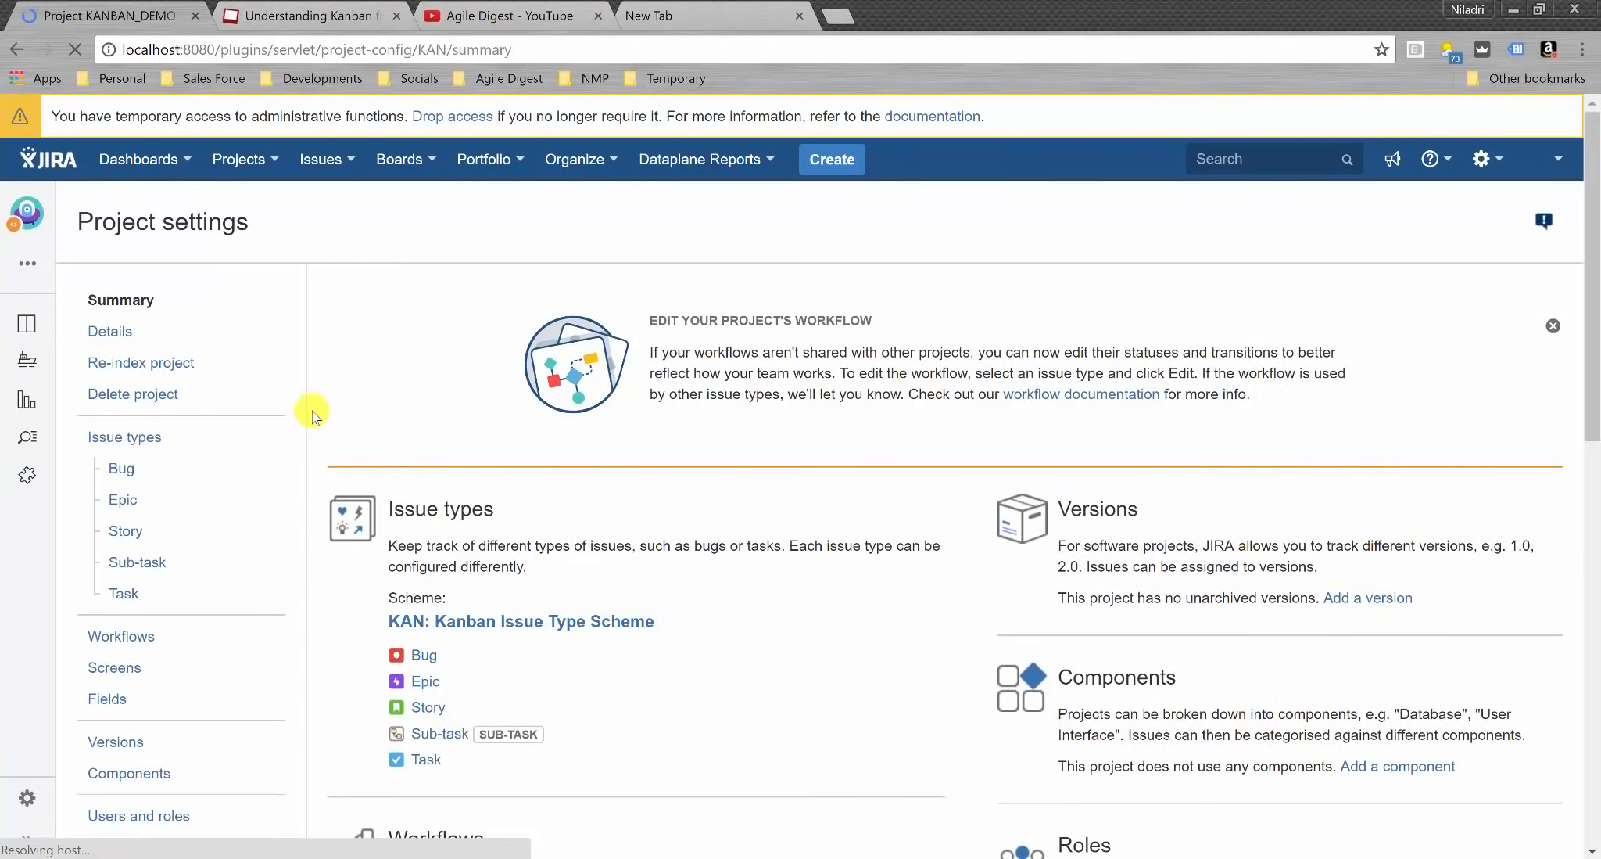
- Add the existing Kanban_WF workflow to the KANBAN_DEMO project's workflow scheme and assign all issue types to it
scroll(347, 360, "down", 1)
left_click(152, 552)
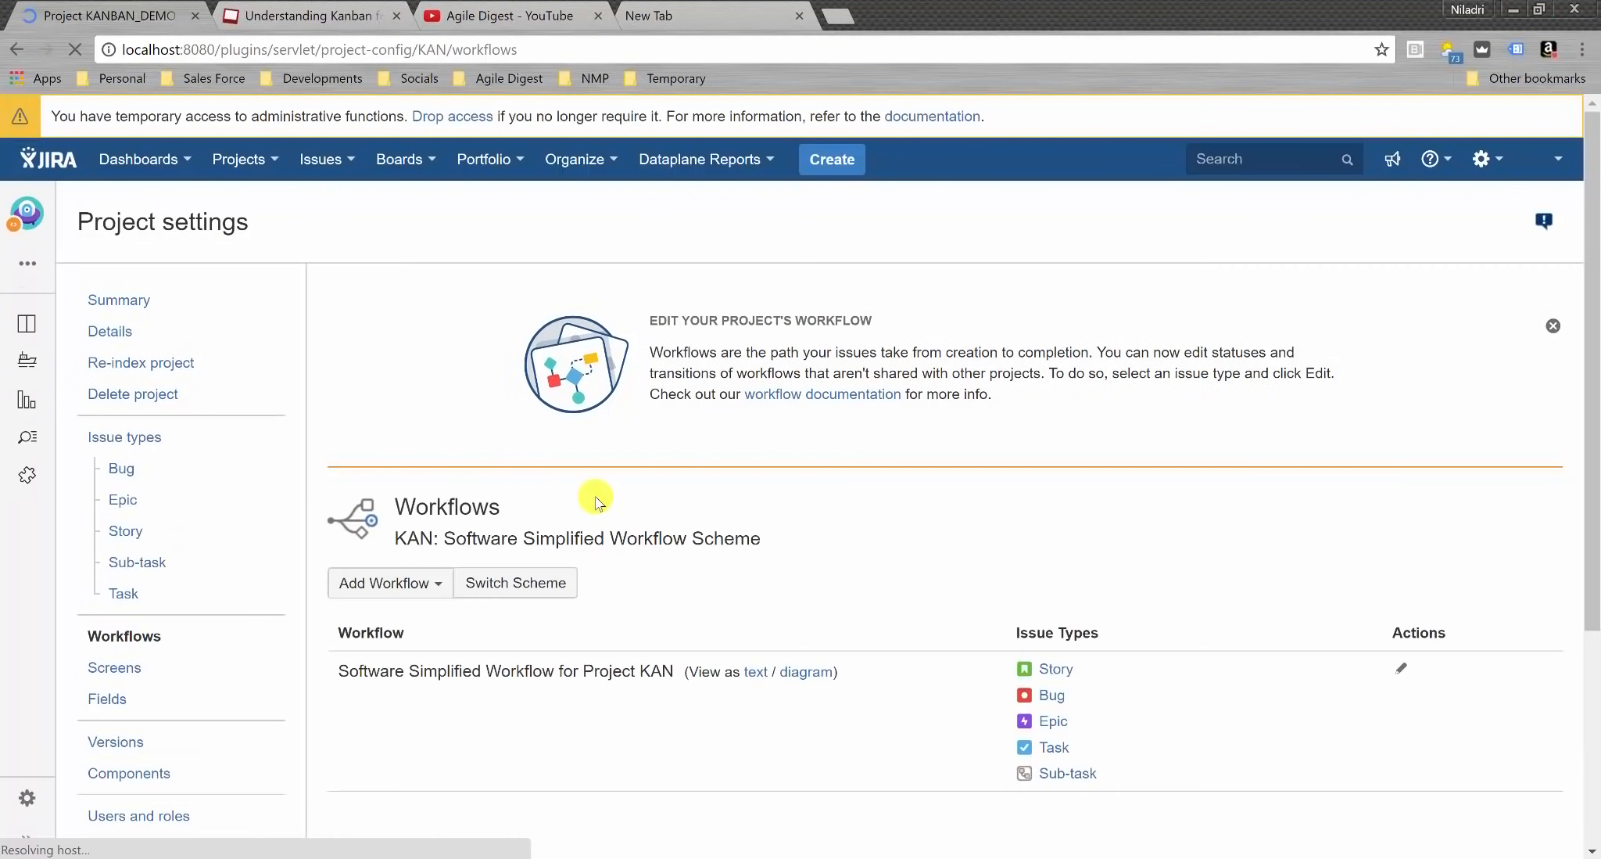
scroll(815, 530, "down", 3)
scroll(817, 530, "up", 1)
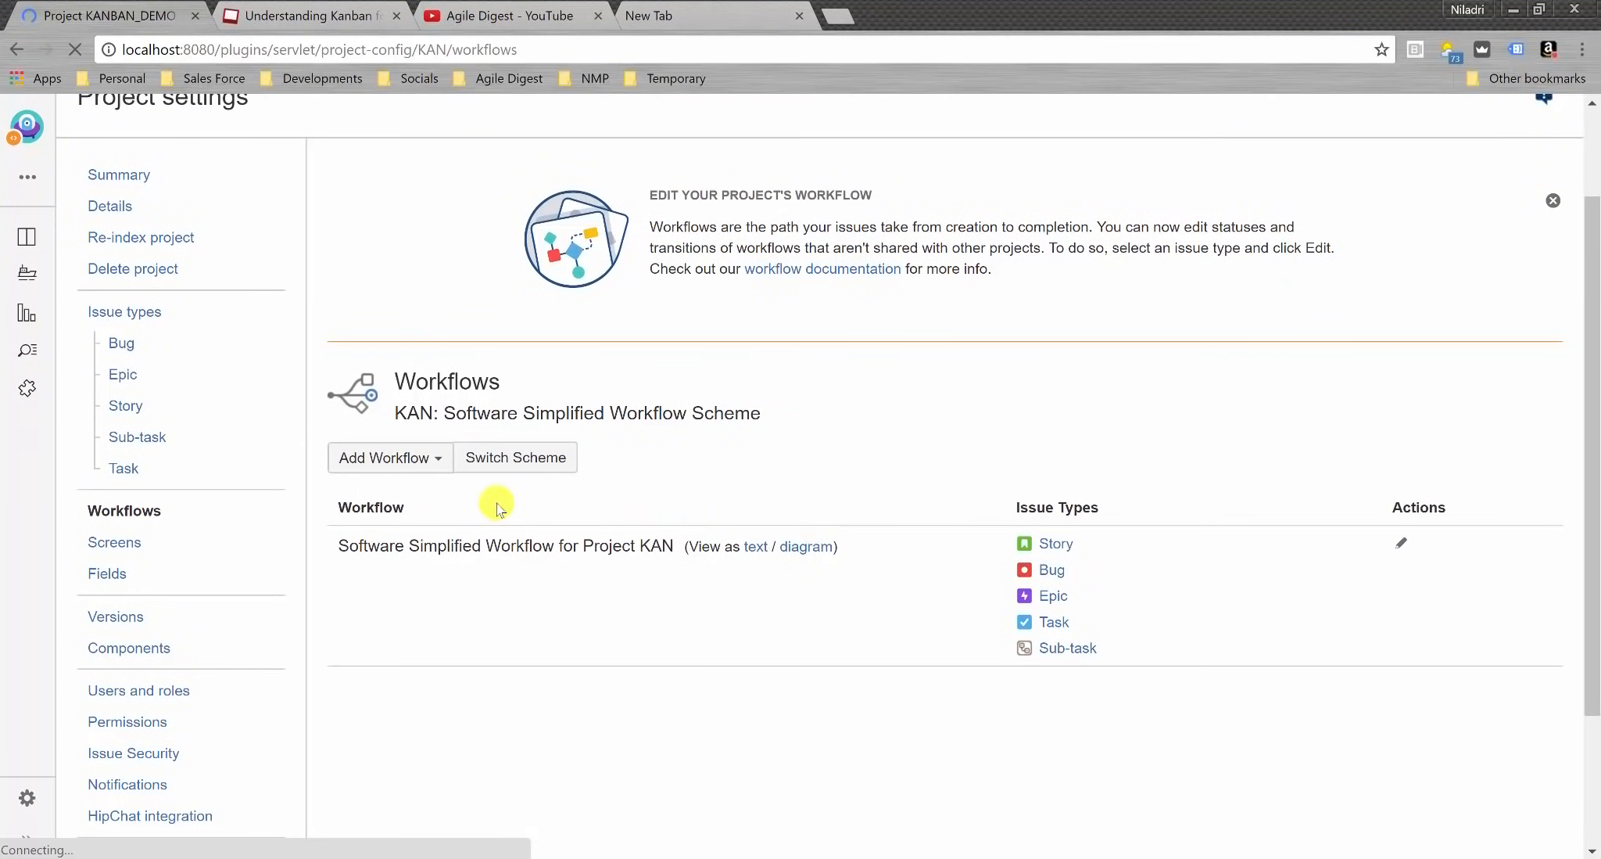
left_click(428, 457)
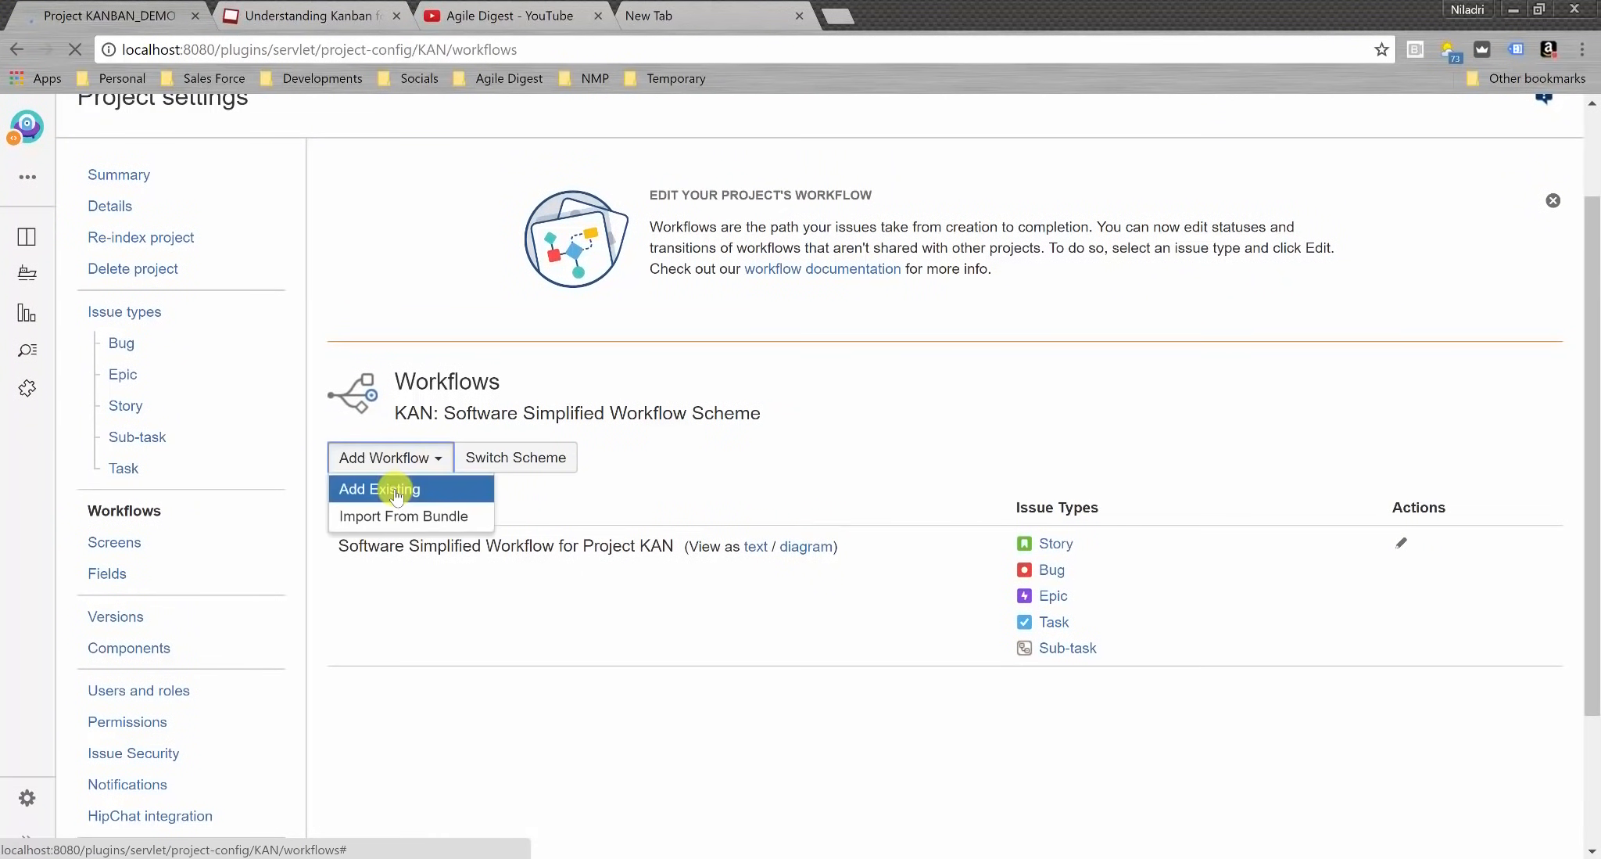
left_click(397, 491)
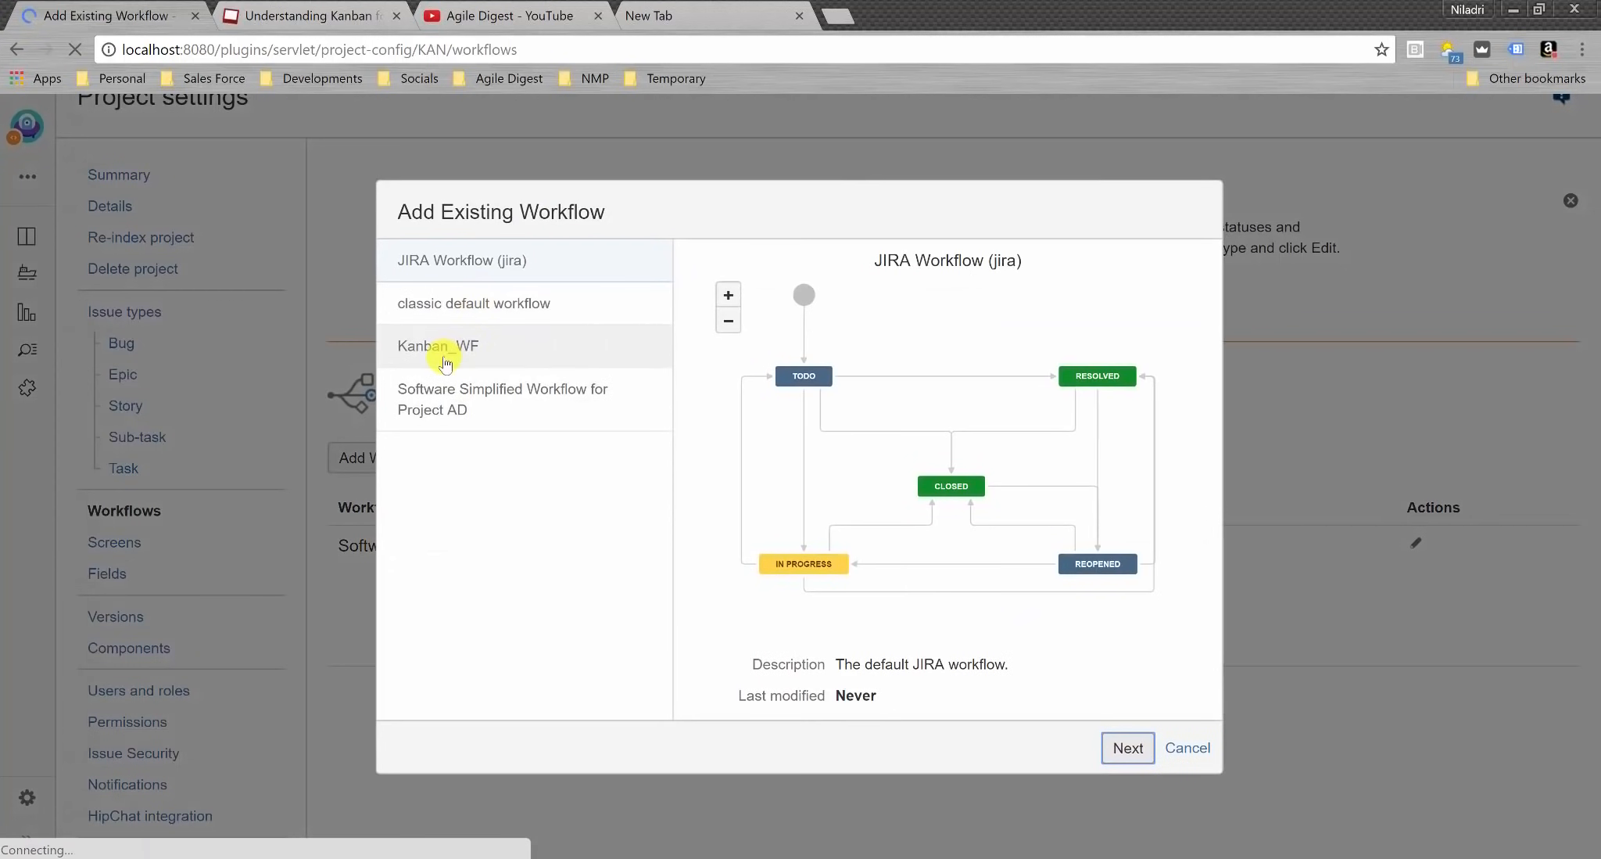
left_click(500, 353)
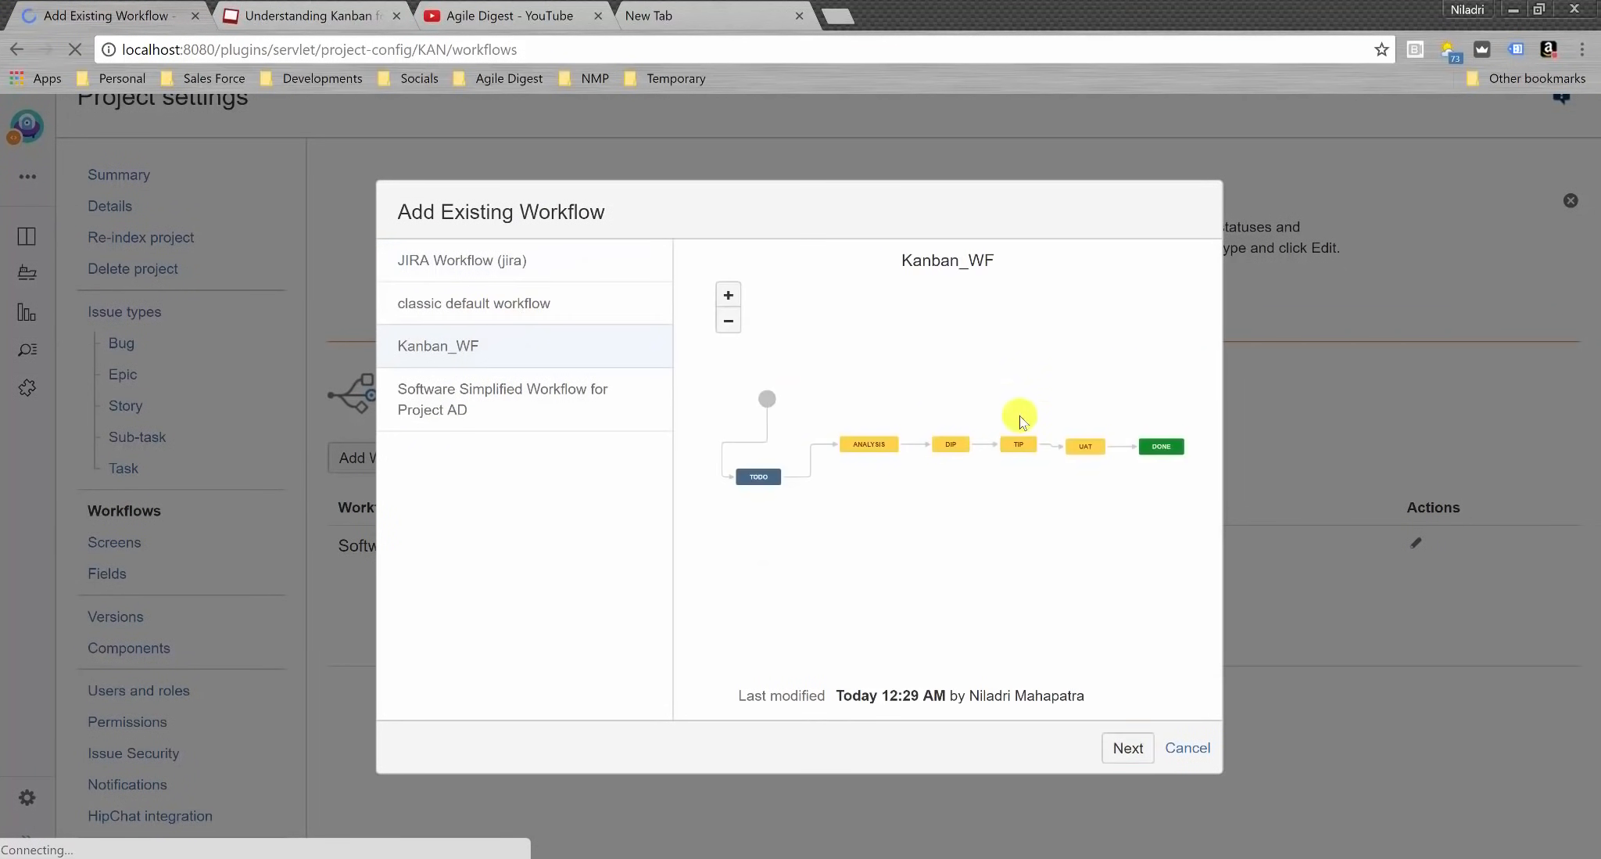
left_click(1120, 747)
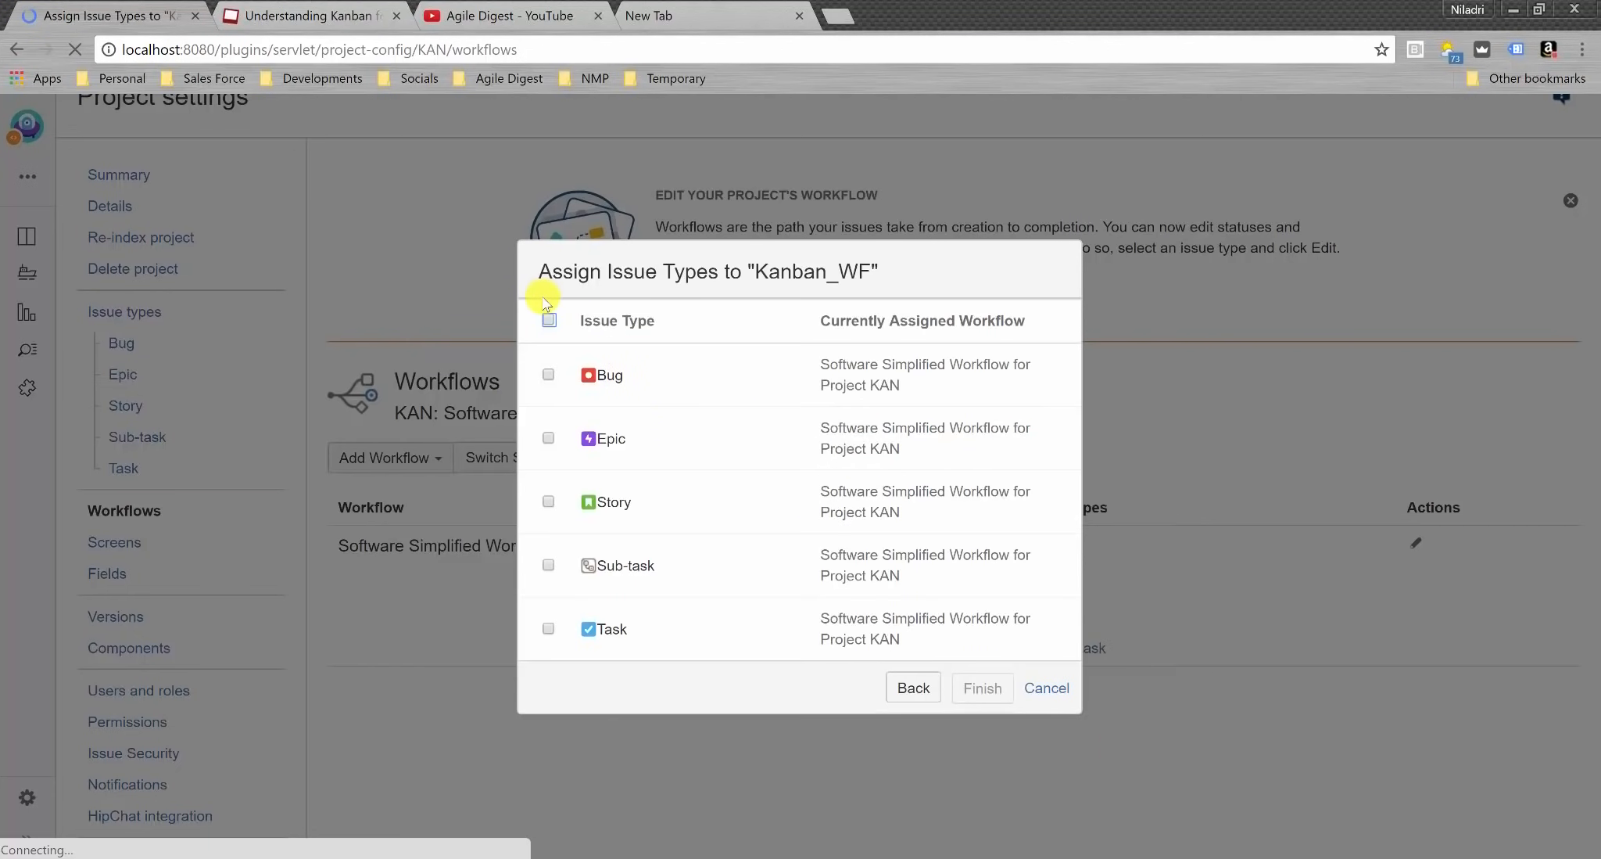
left_click(551, 321)
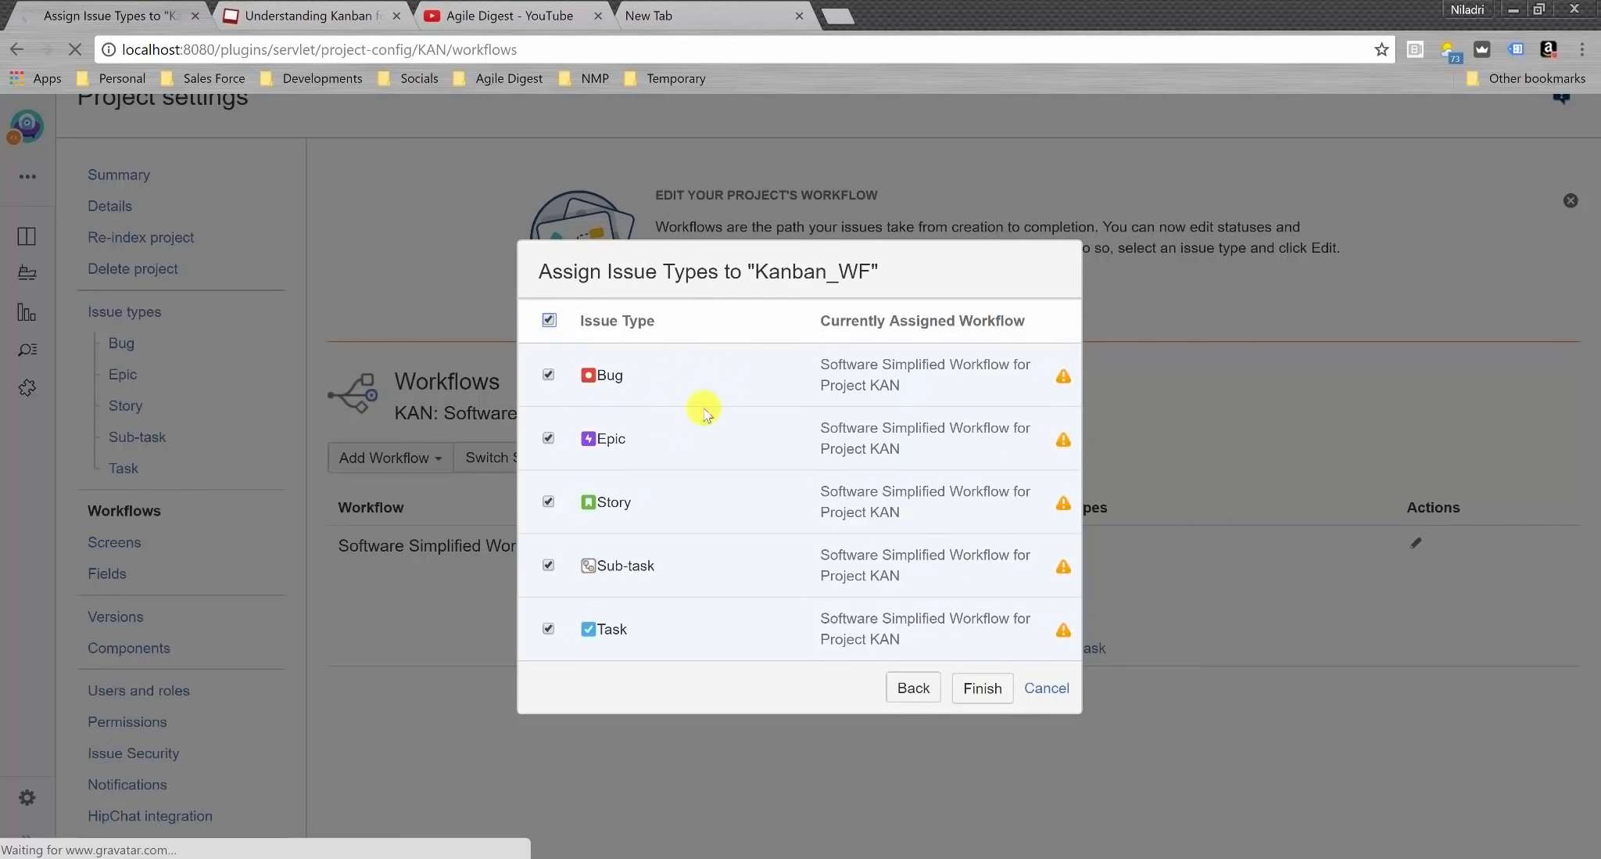
left_click(983, 694)
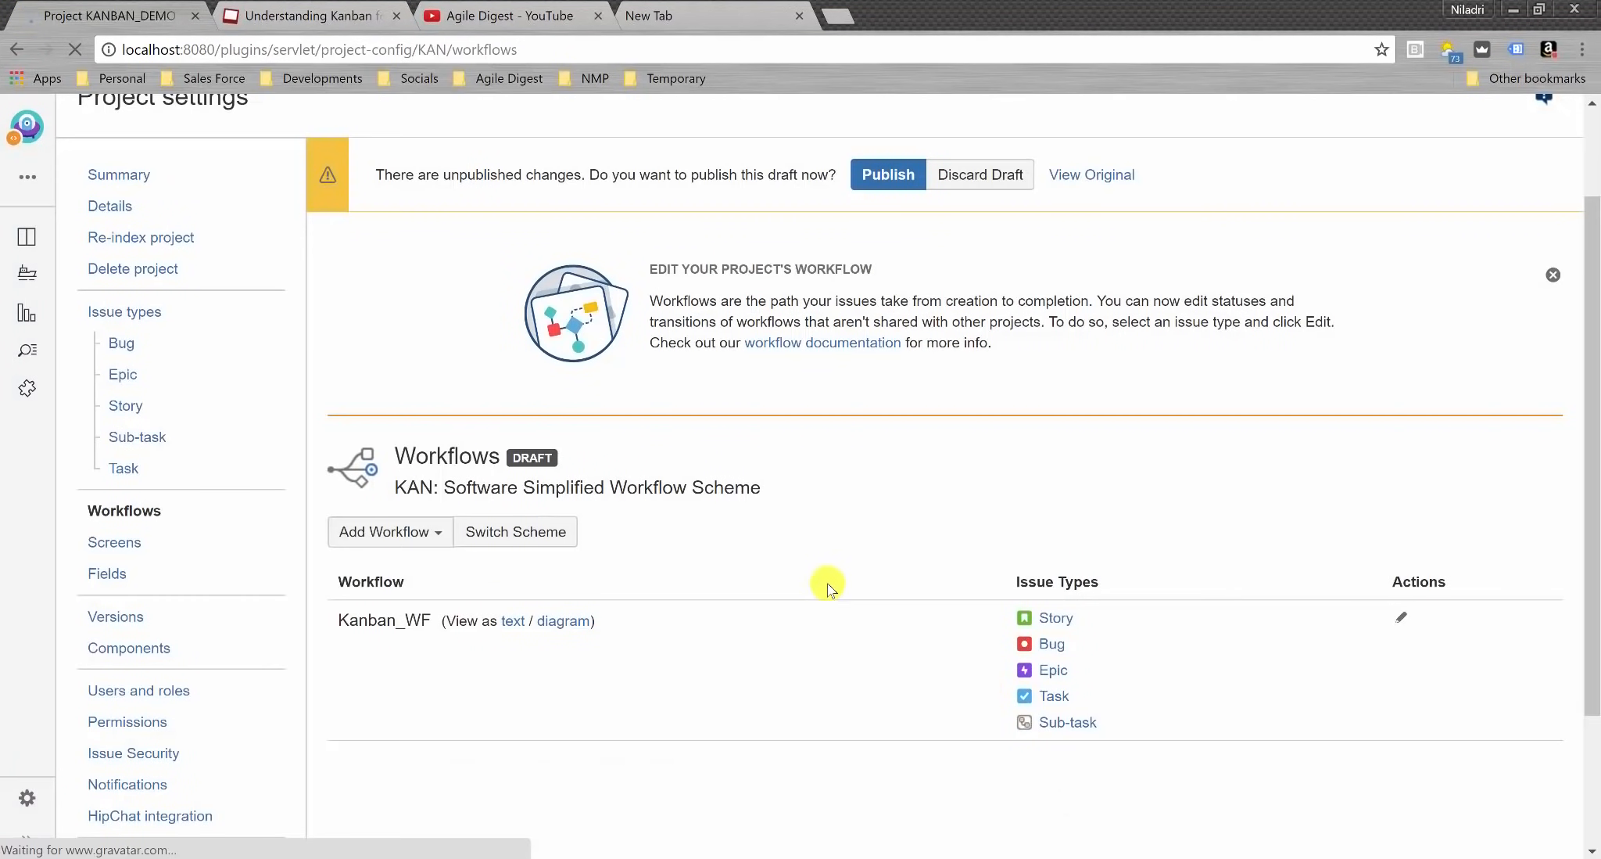
- Publish the draft workflow scheme of KANBAN_DEMO and associate it with the project
scroll(844, 534, "down", 3)
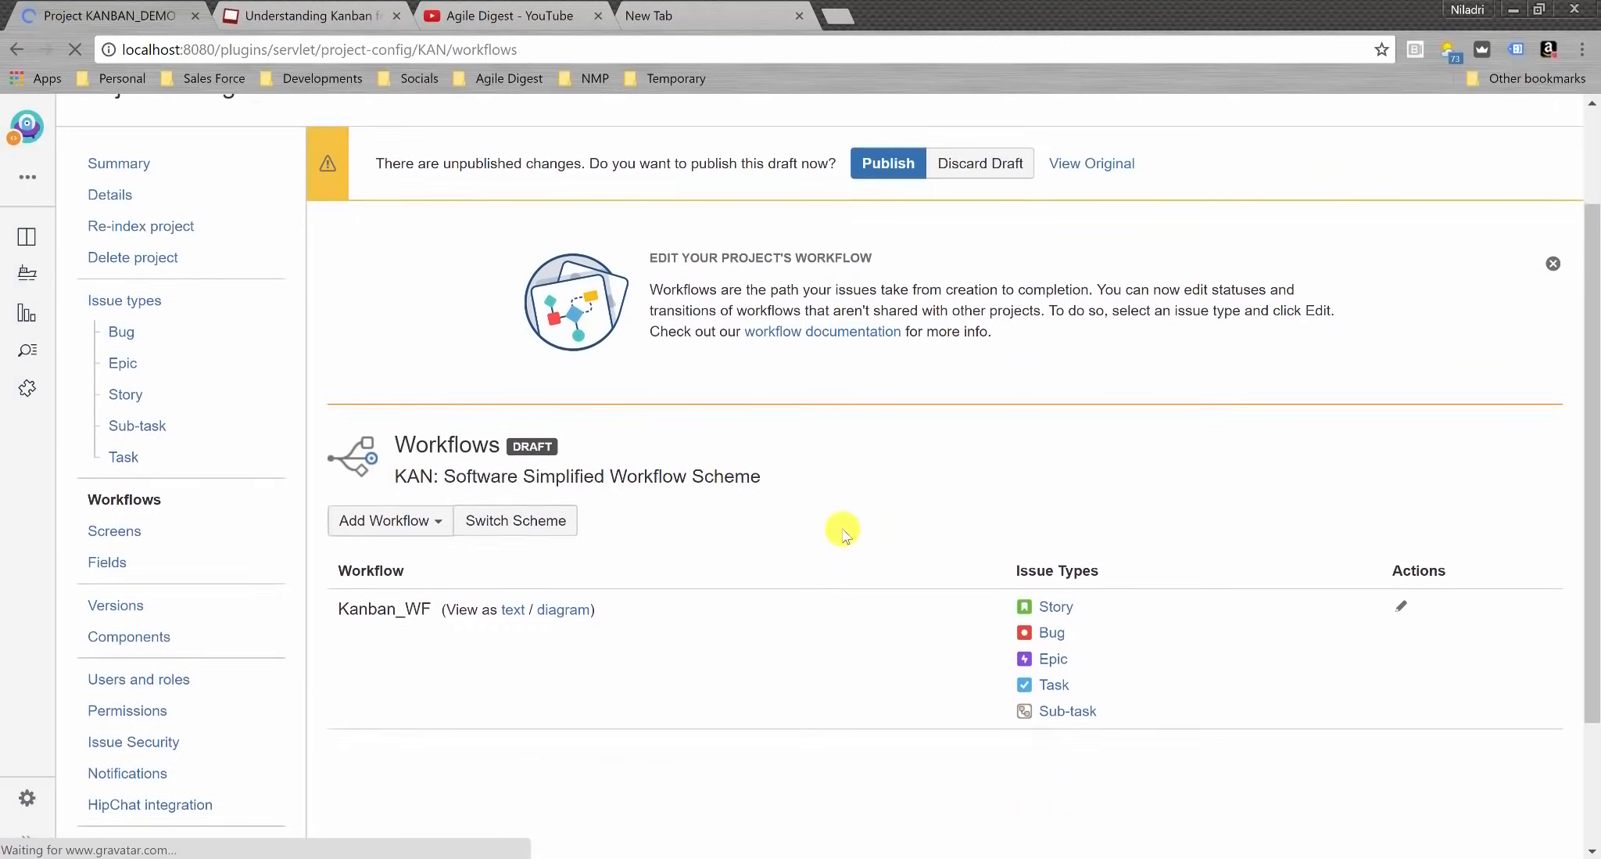
scroll(844, 534, "up", 1)
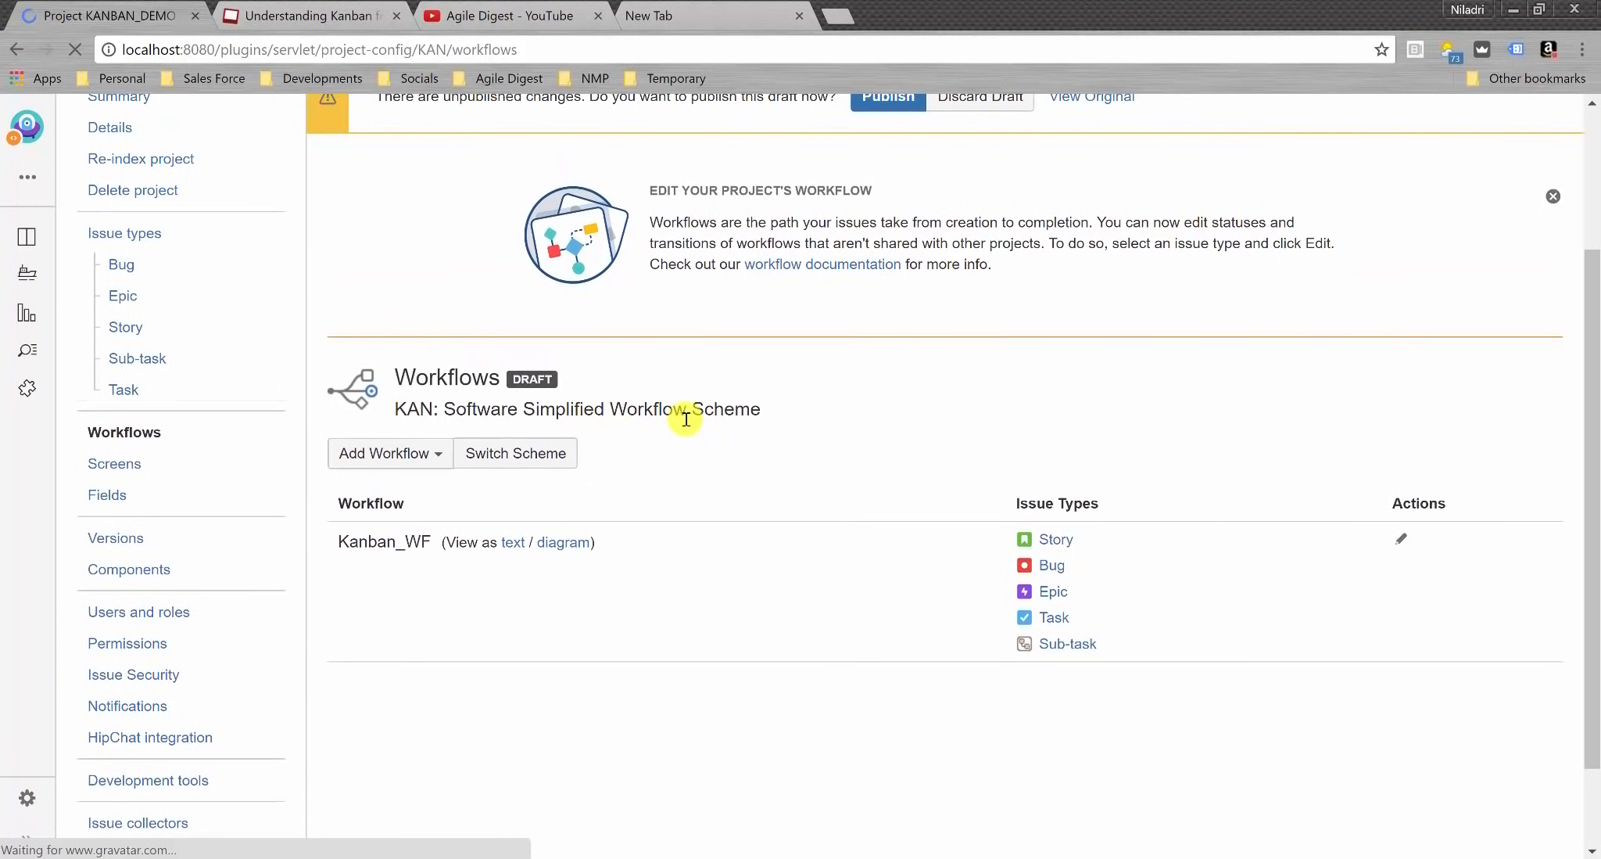
scroll(929, 634, "down", 3)
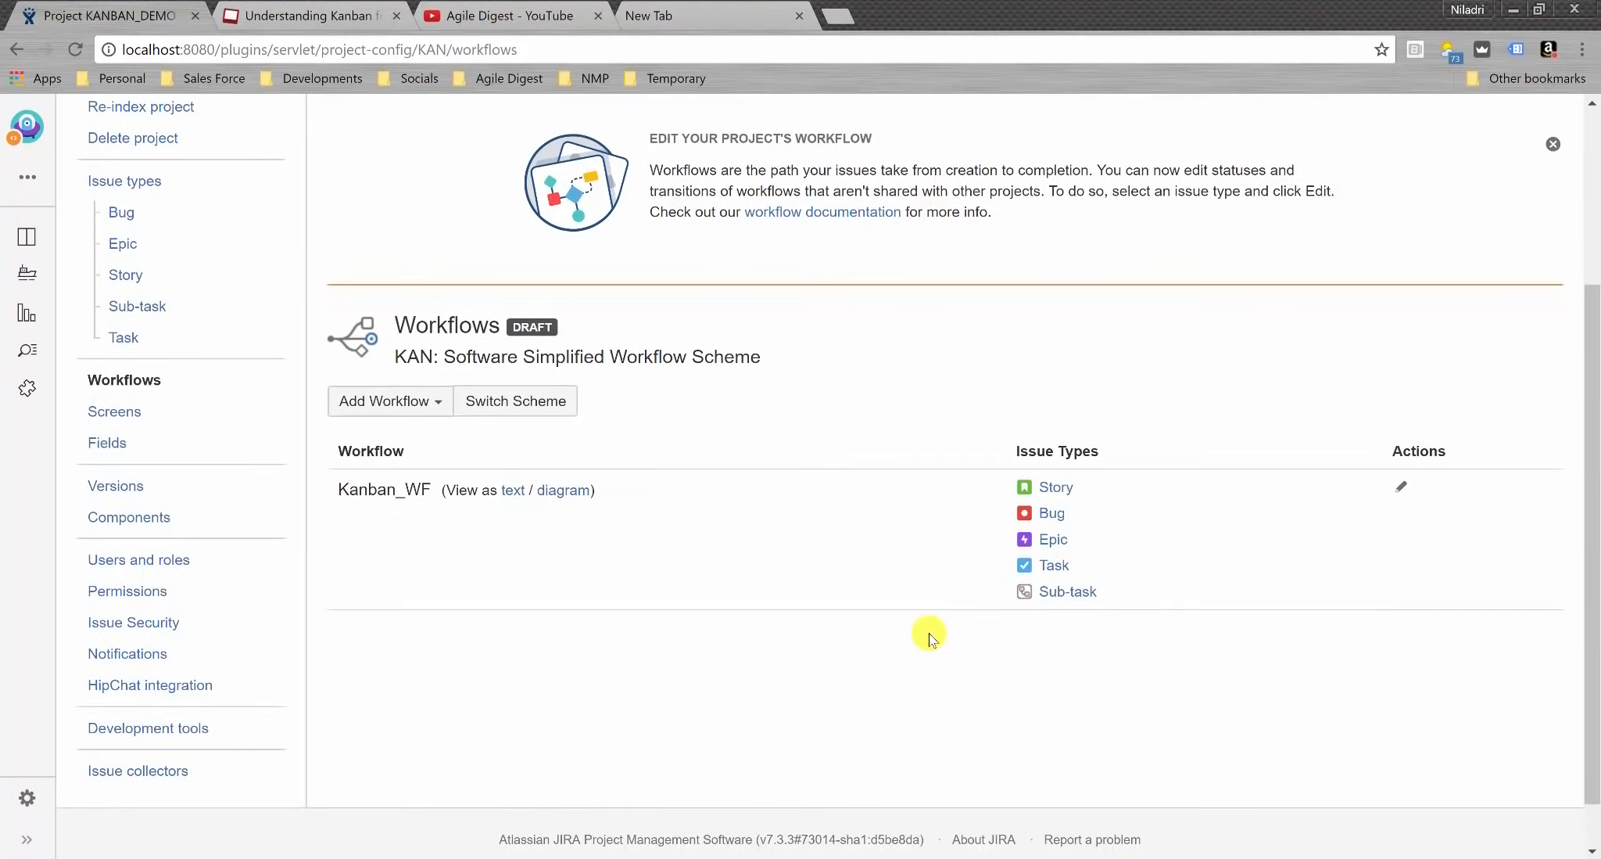
scroll(751, 577, "up", 3)
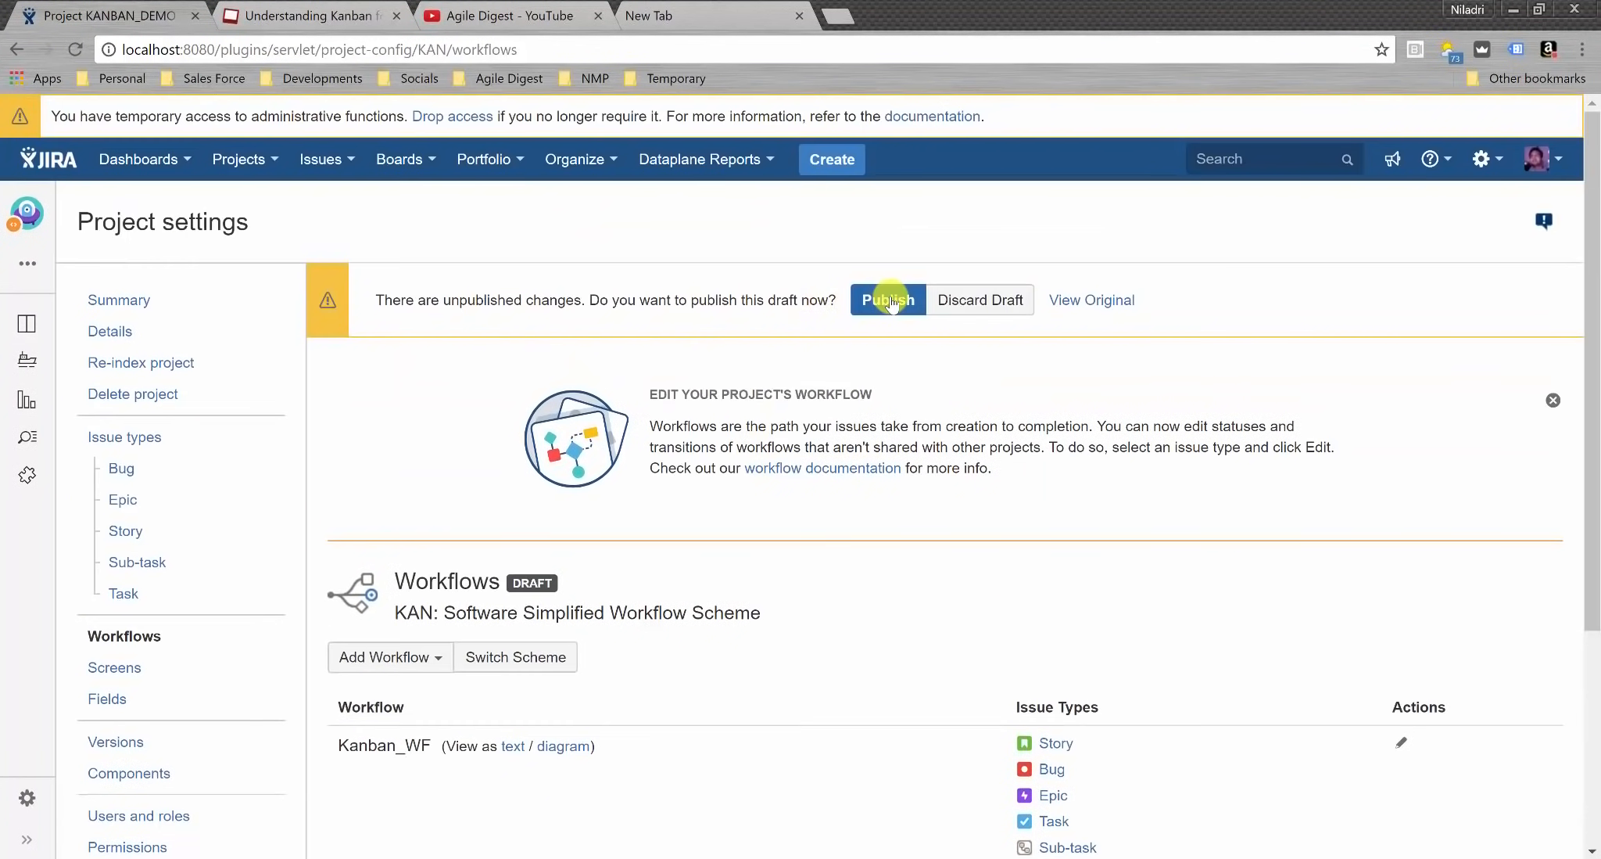
left_click(889, 301)
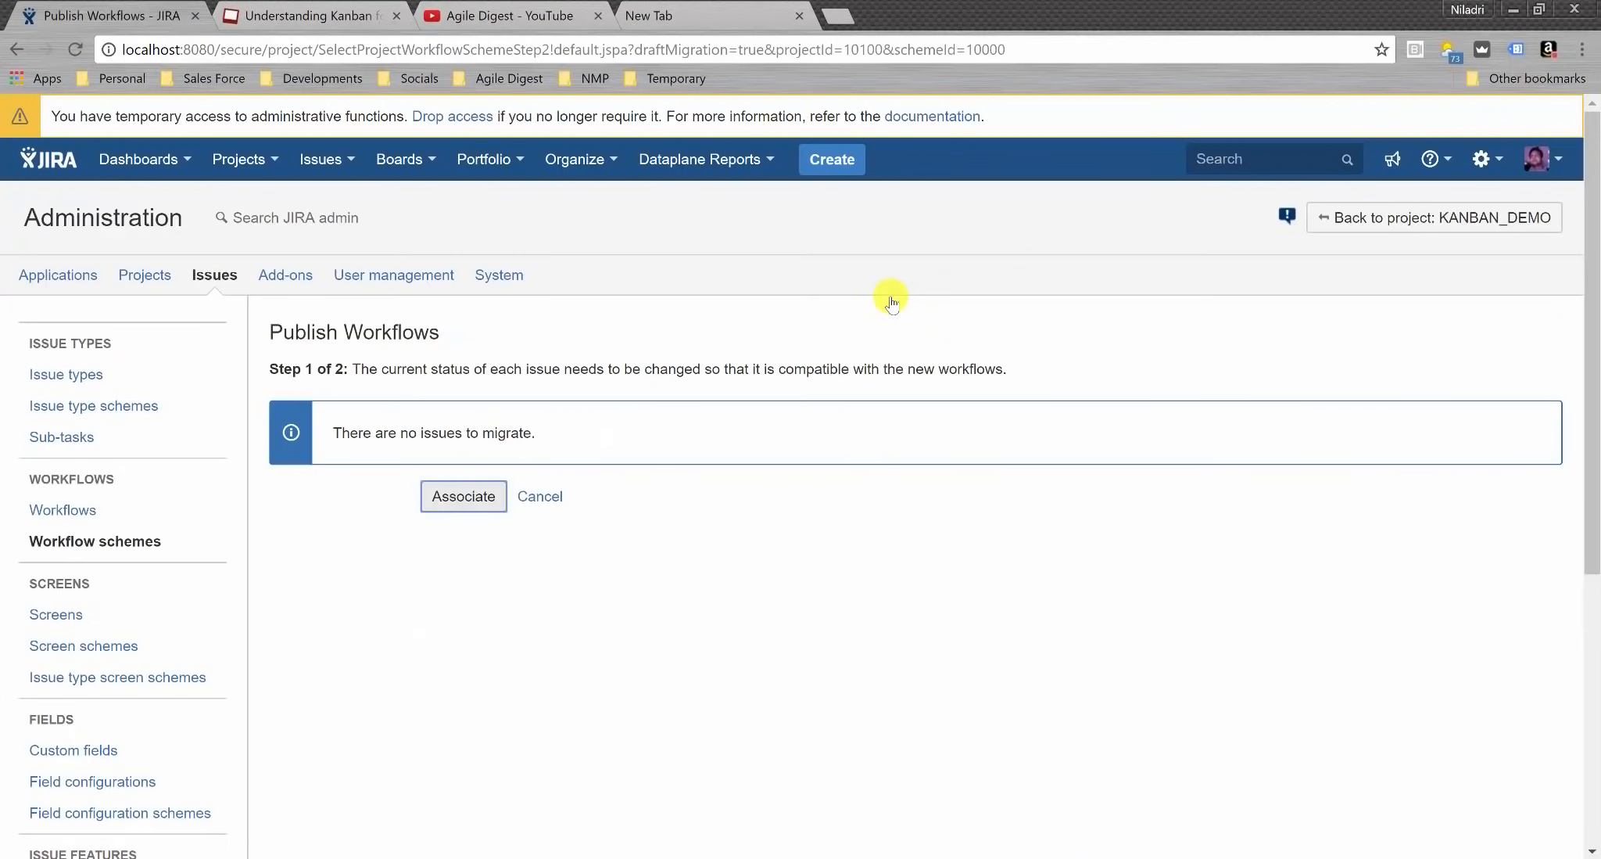
left_click(442, 504)
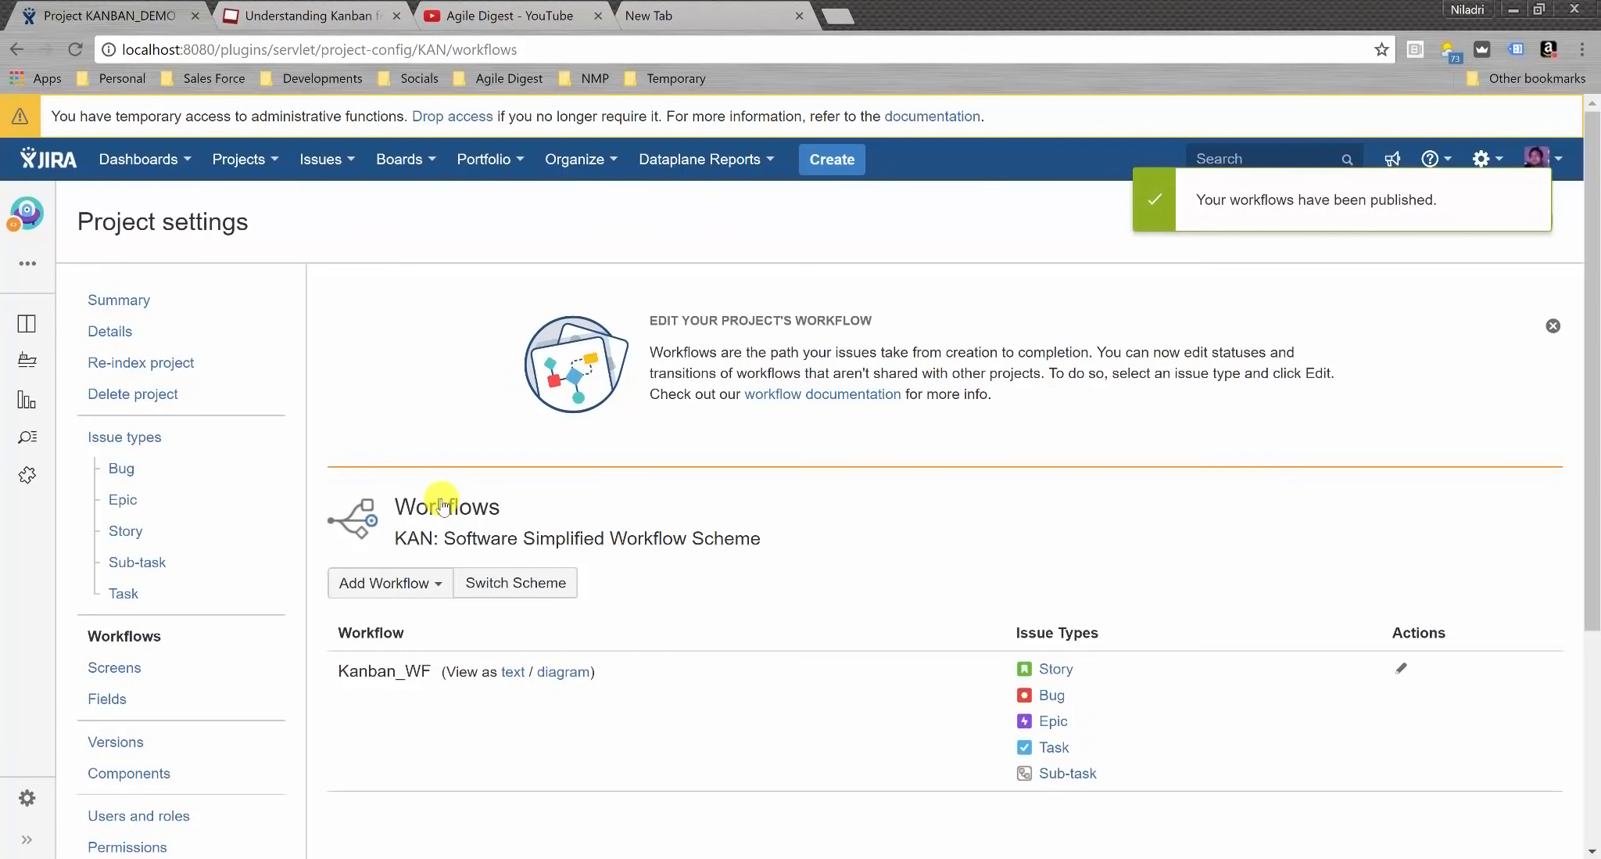
scroll(901, 561, "down", 3)
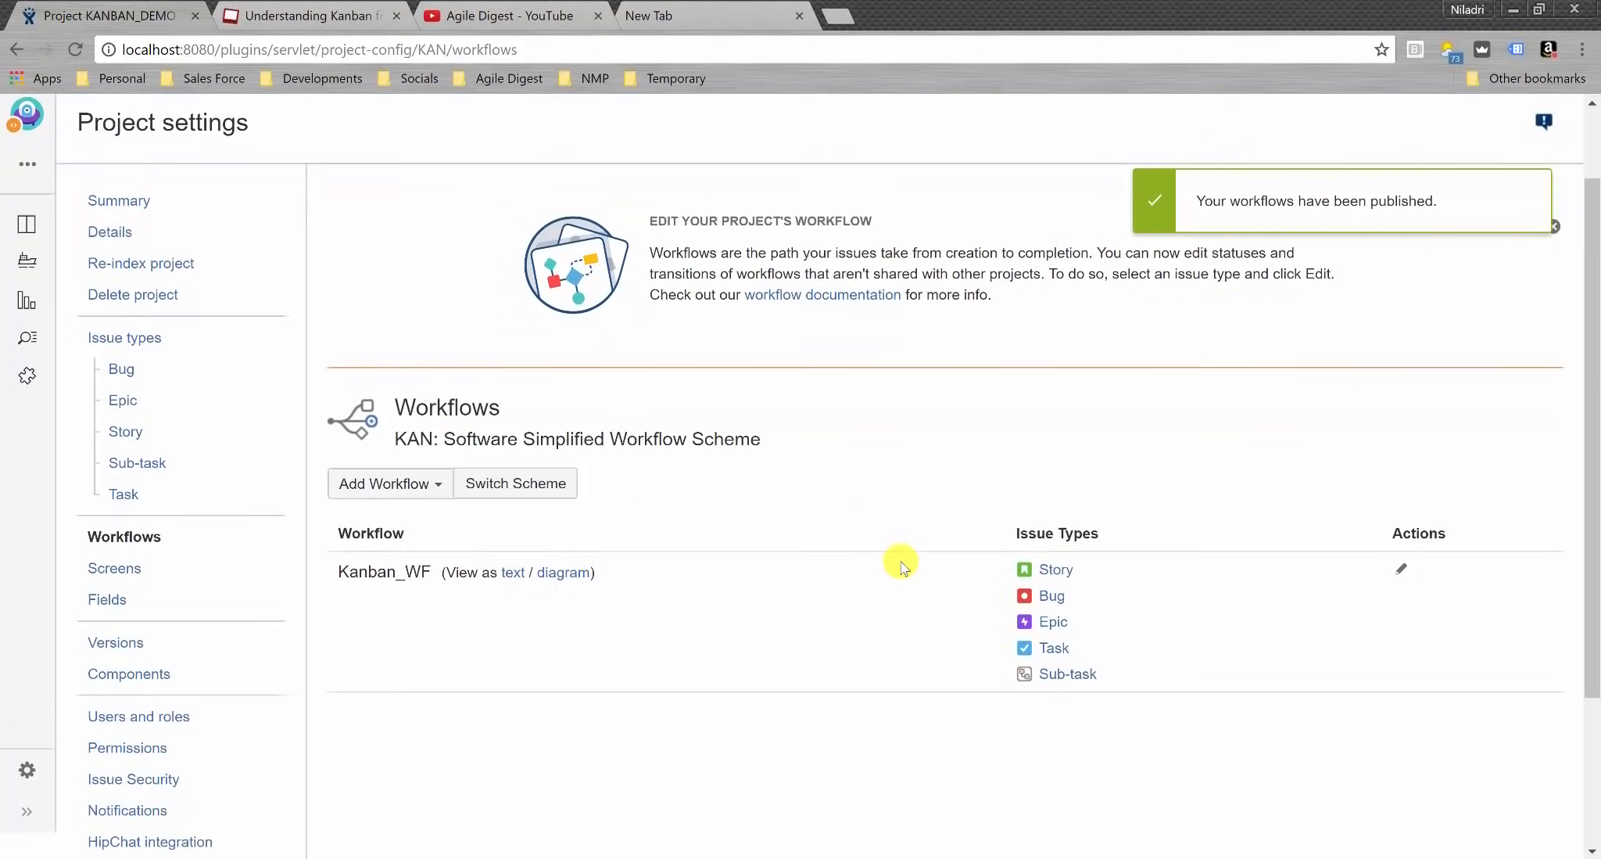
scroll(901, 561, "up", 3)
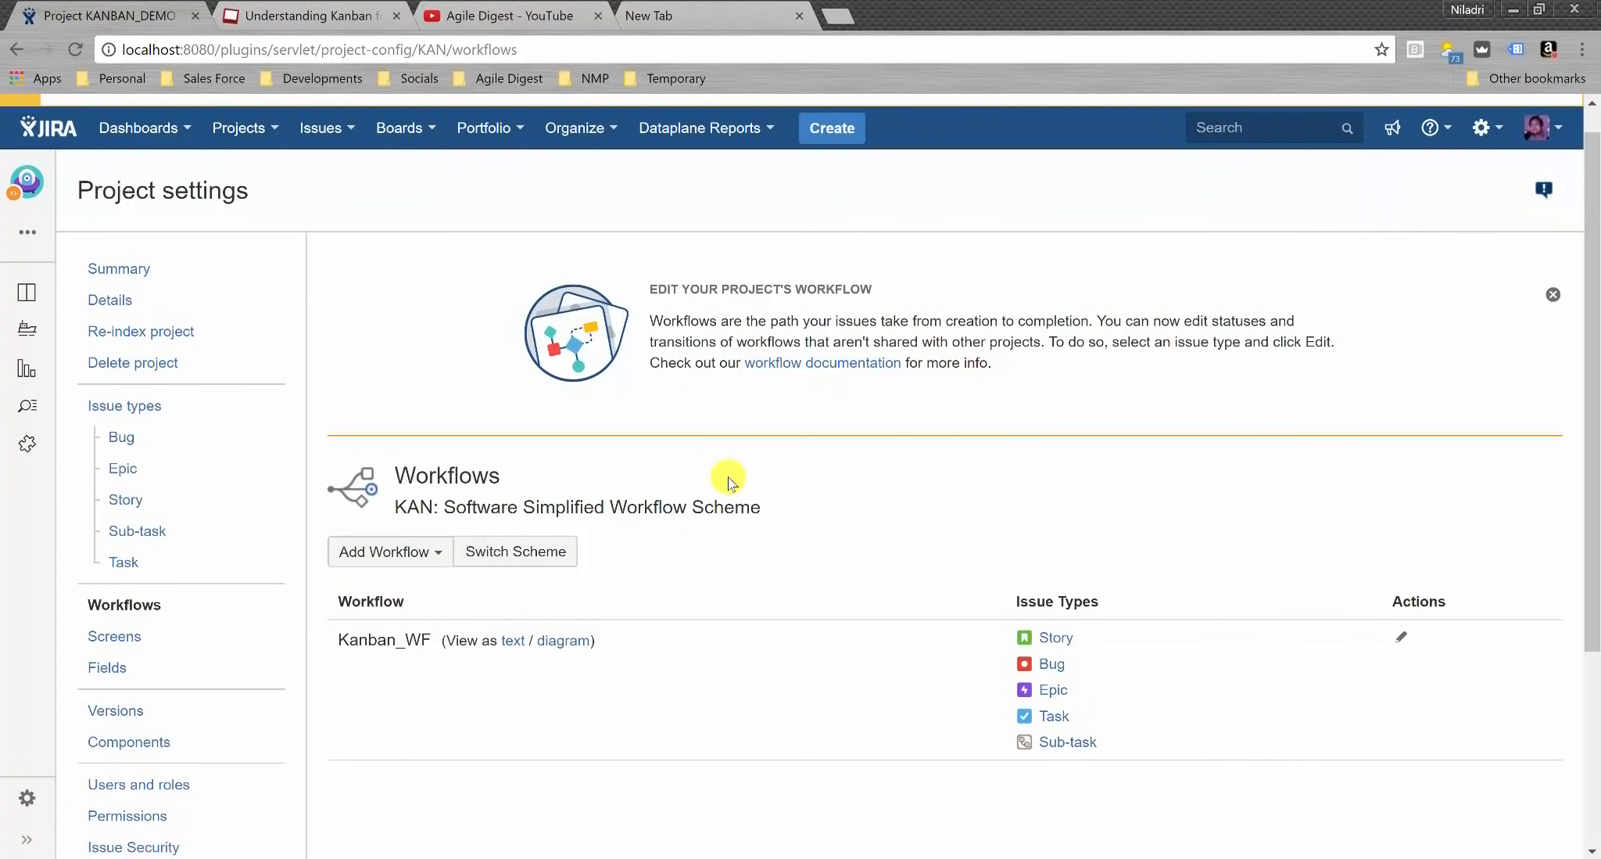
- Open the KAN board's column configuration and examine how its statuses are mapped to columns
left_click(408, 129)
left_click(413, 208)
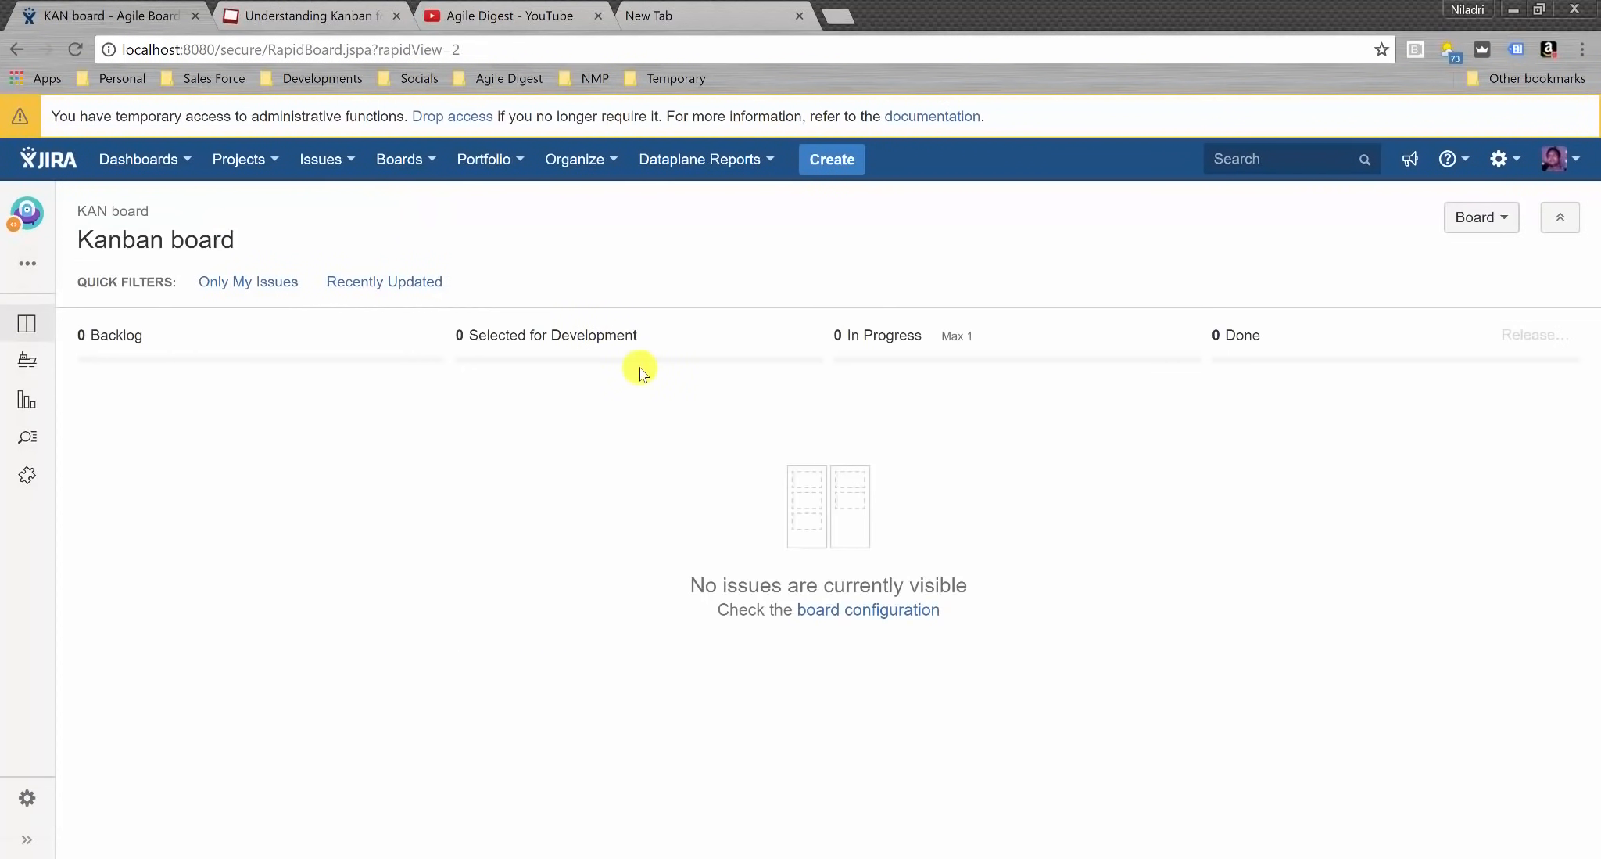
left_click(1494, 220)
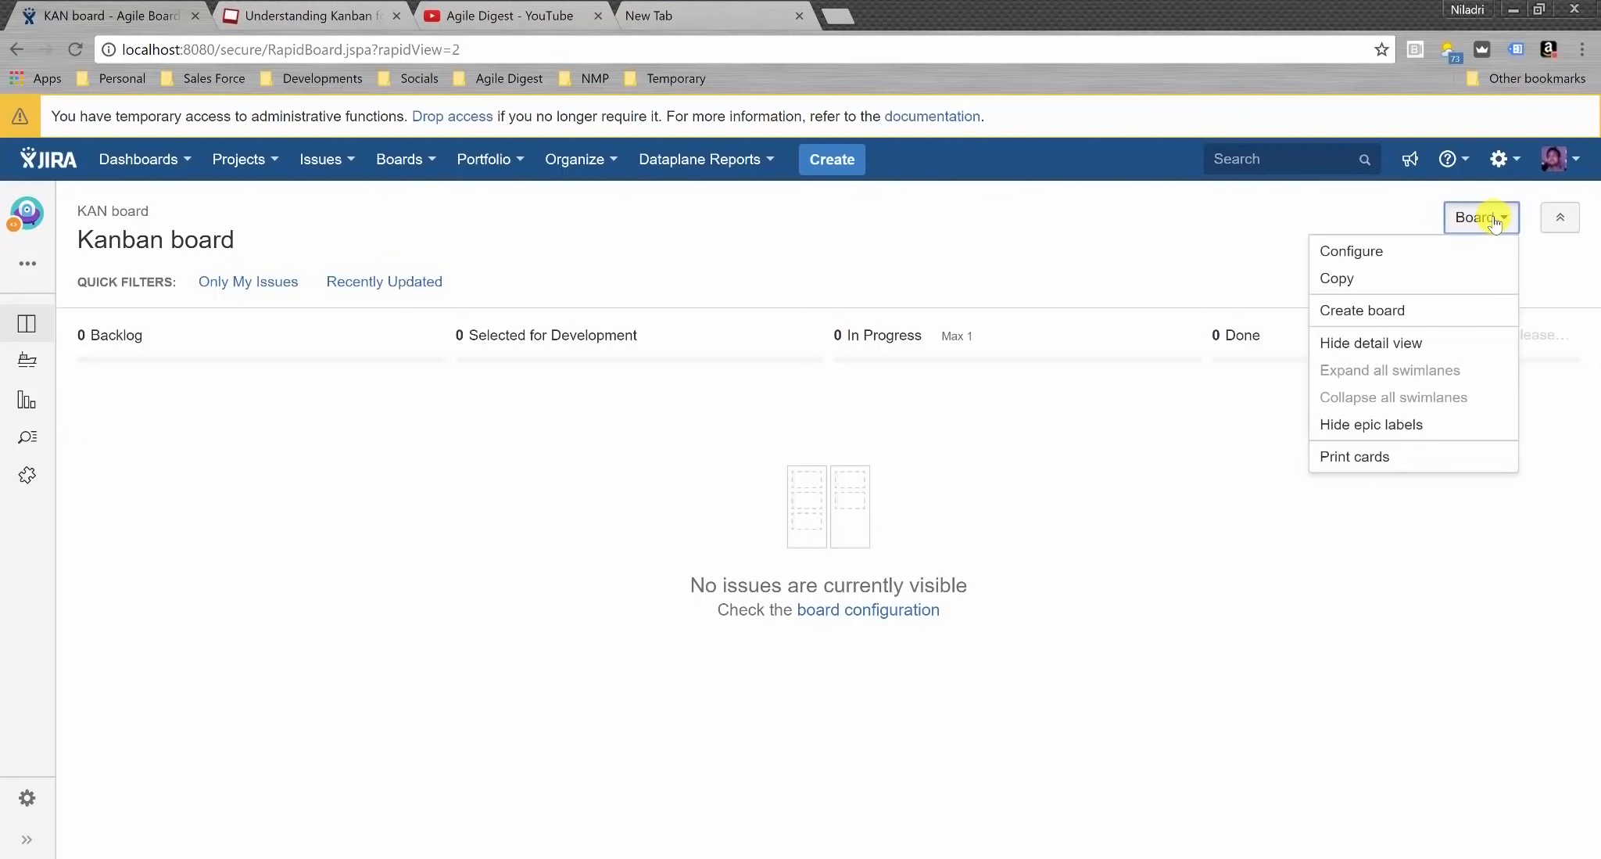
left_click(1333, 251)
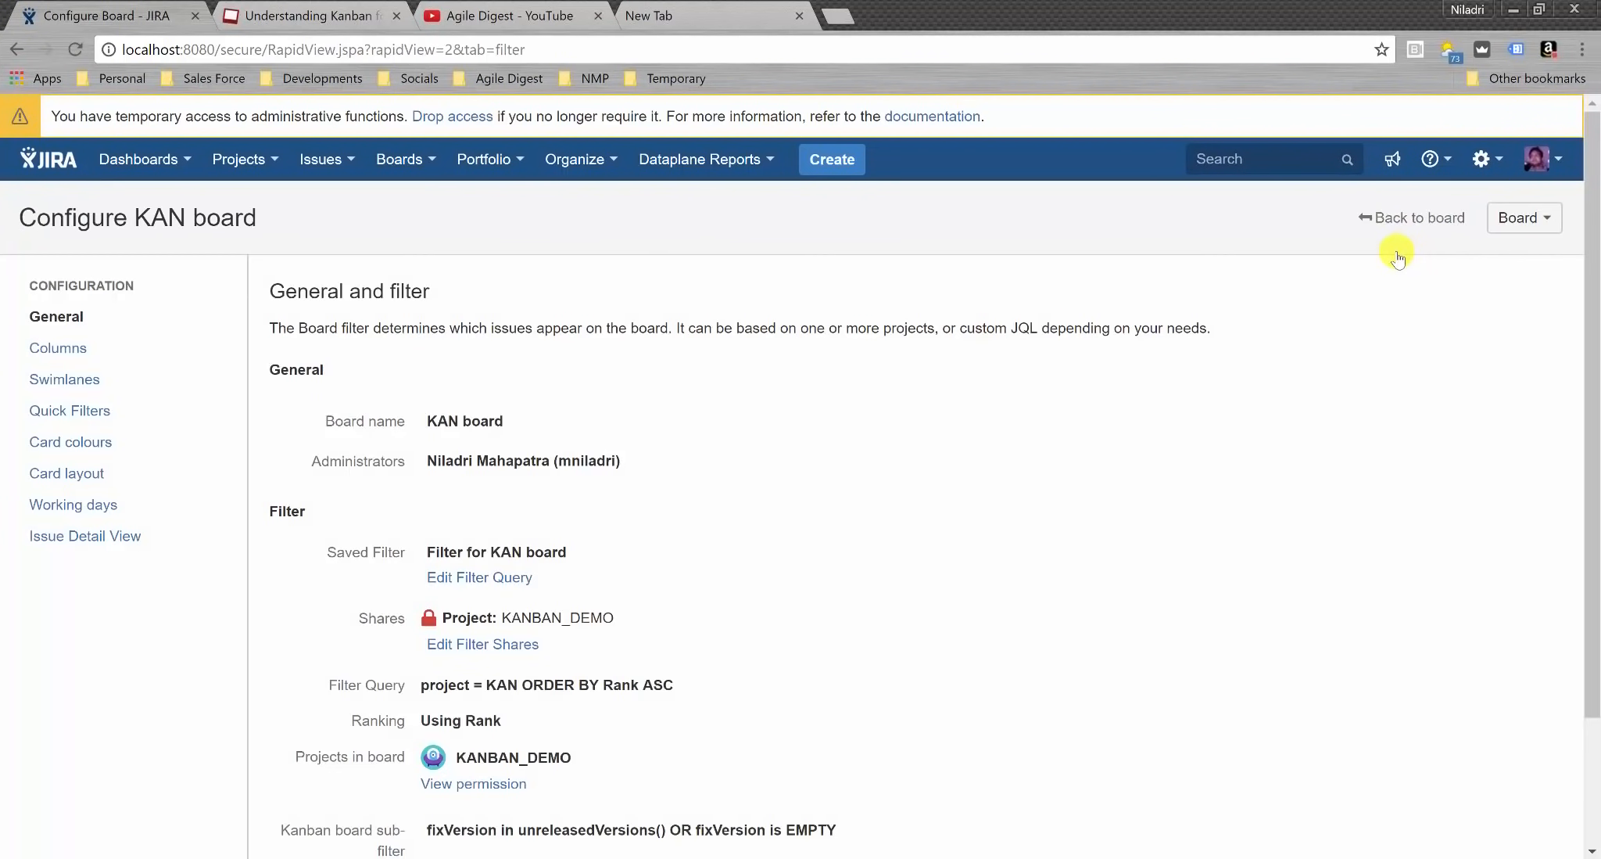
left_click(107, 345)
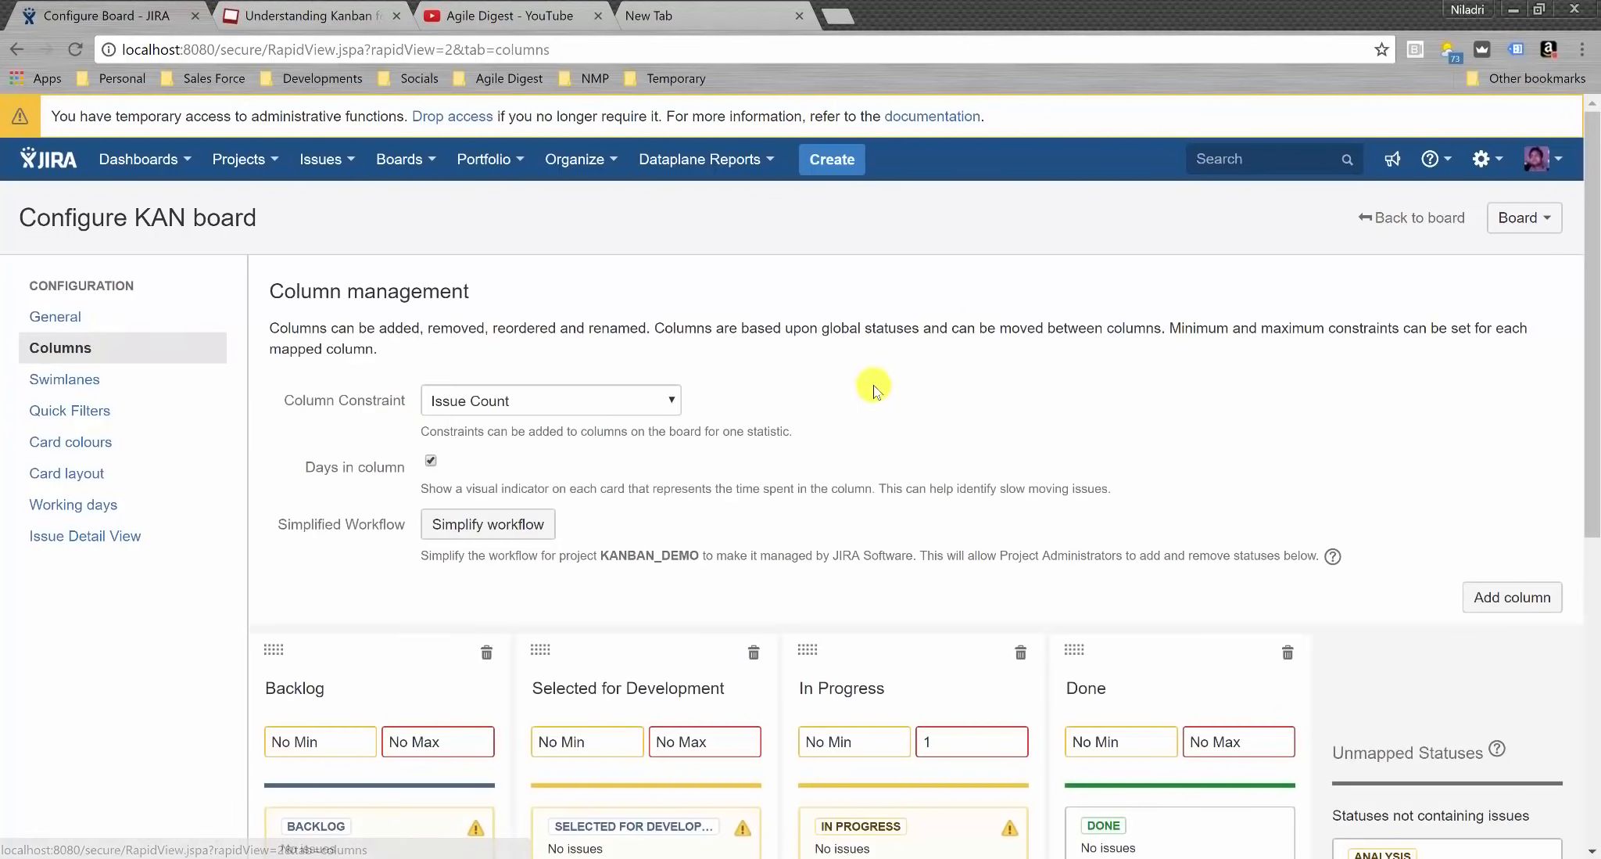
scroll(874, 385, "down", 3)
scroll(873, 384, "down", 1)
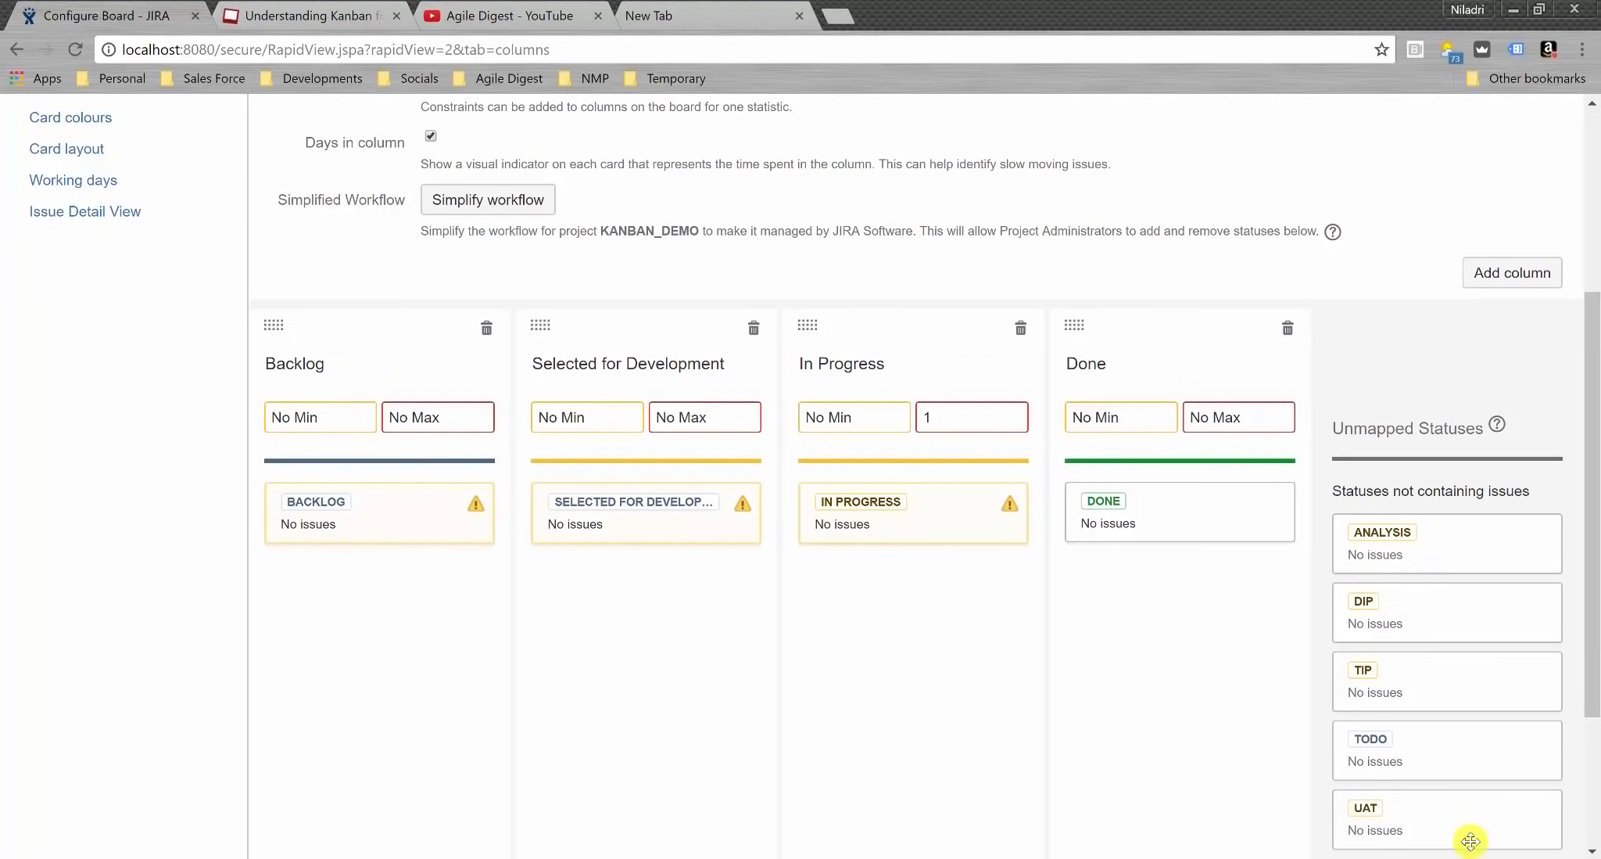
scroll(1278, 614, "down", 2)
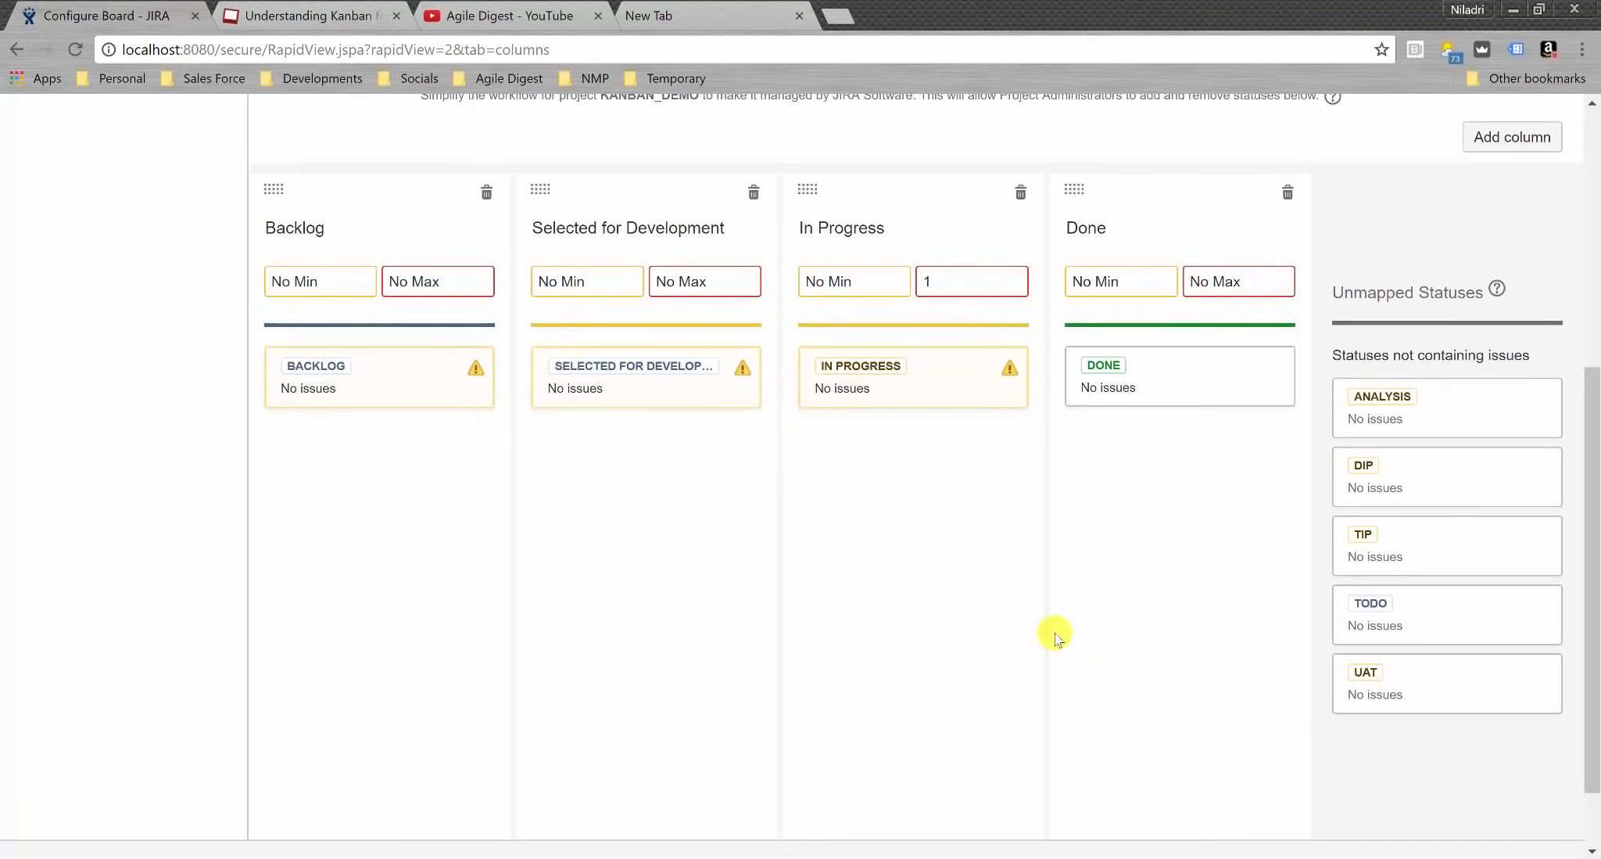
scroll(1055, 638, "up", 1)
scroll(1054, 637, "up", 2)
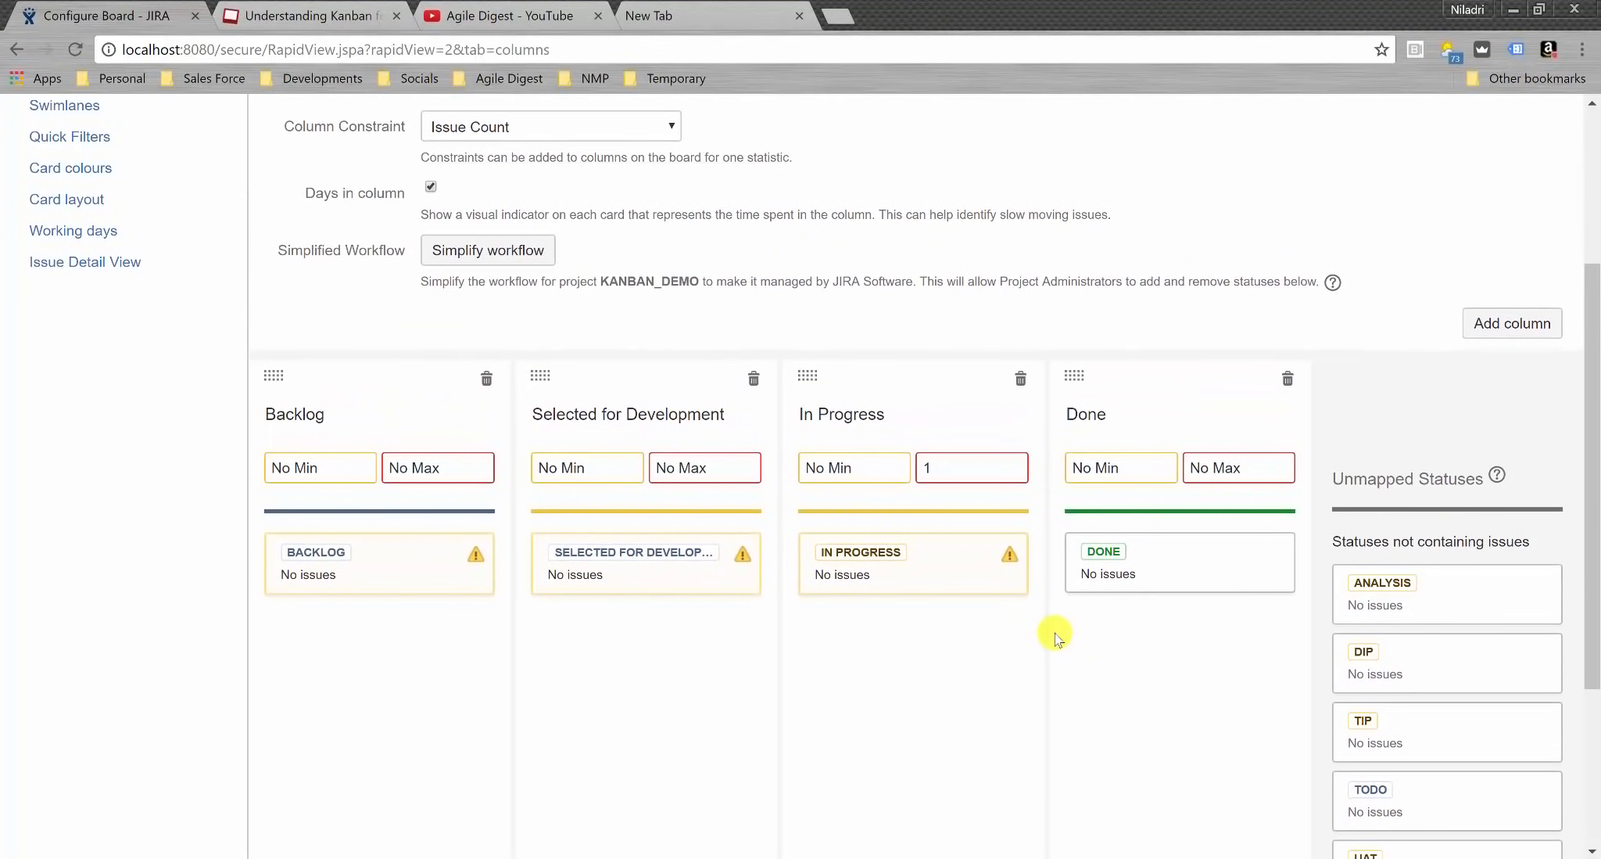
scroll(1055, 637, "up", 1)
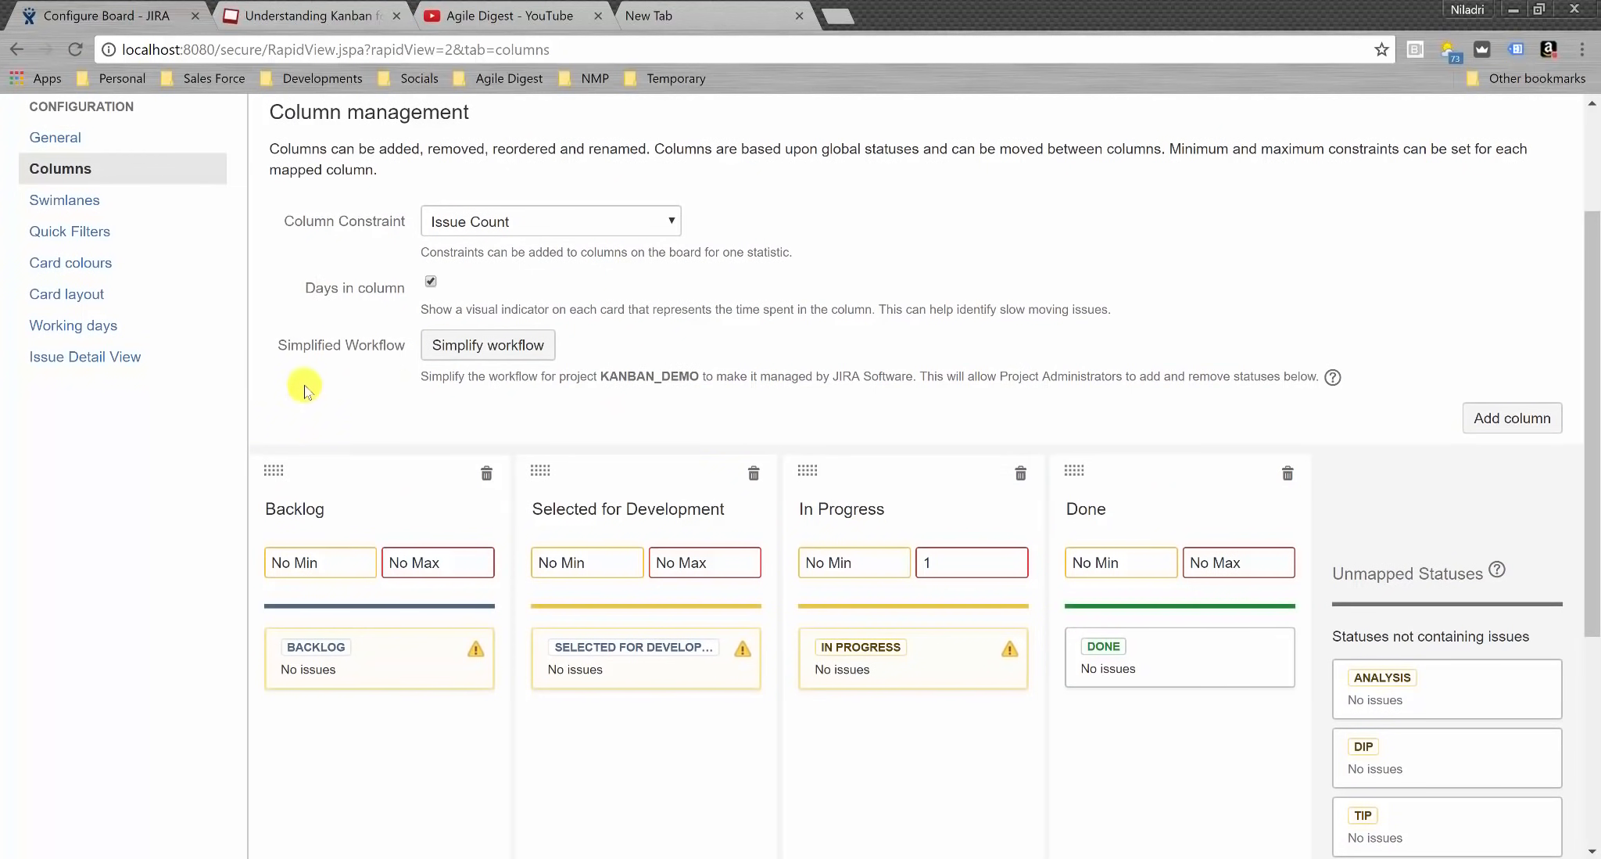
- Try renaming the Selected for Development column ToDo, and move the Selected for Development, In Progress and Backlog statuses to Unmapped Statuses
left_click(694, 518)
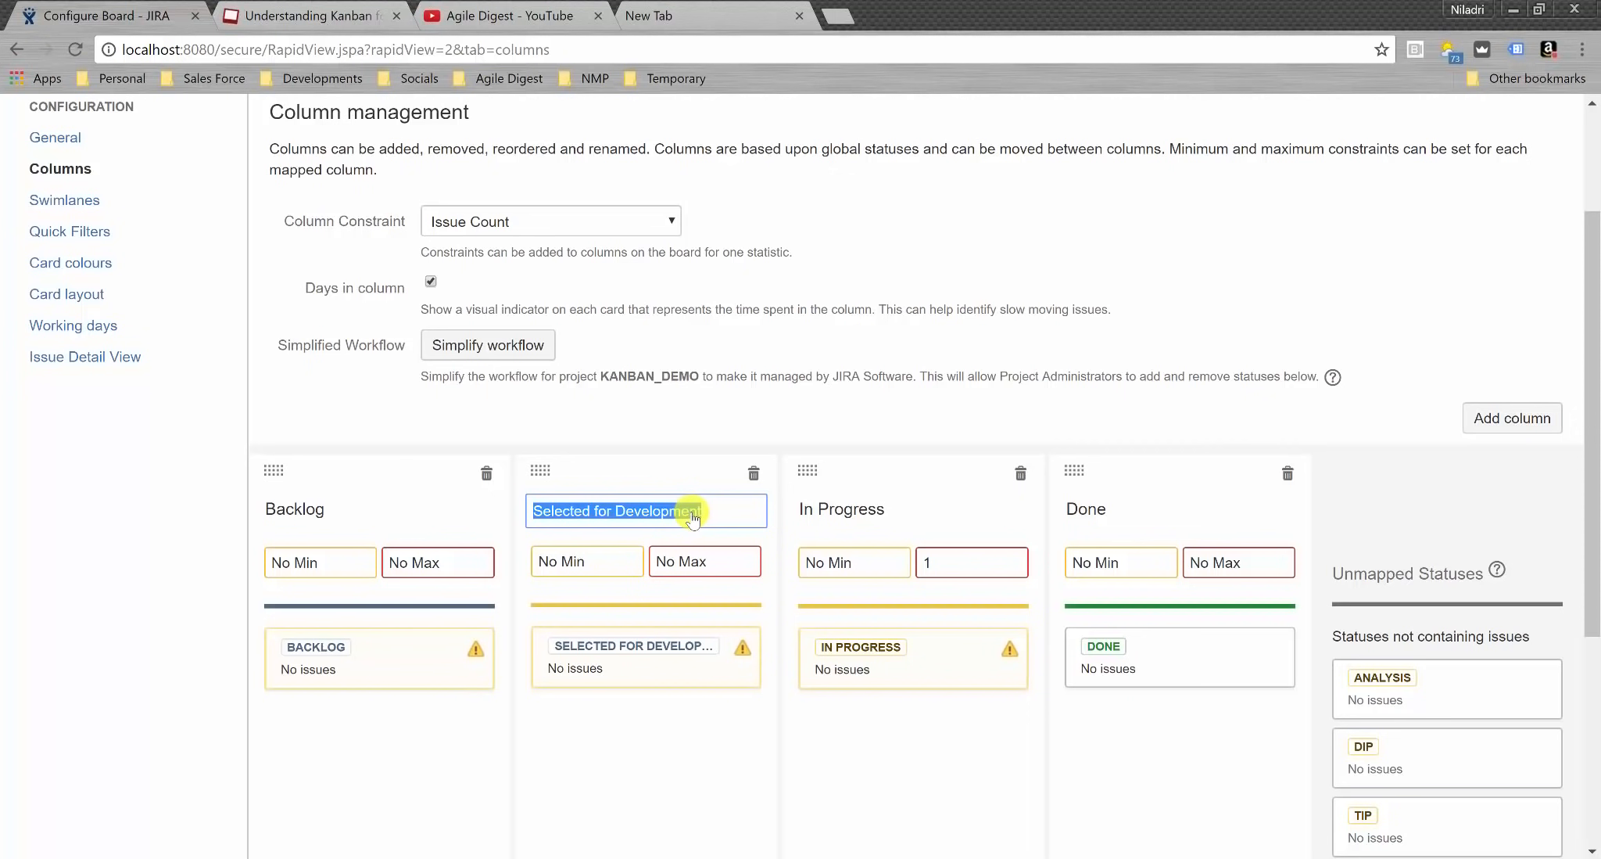
type("ToDo")
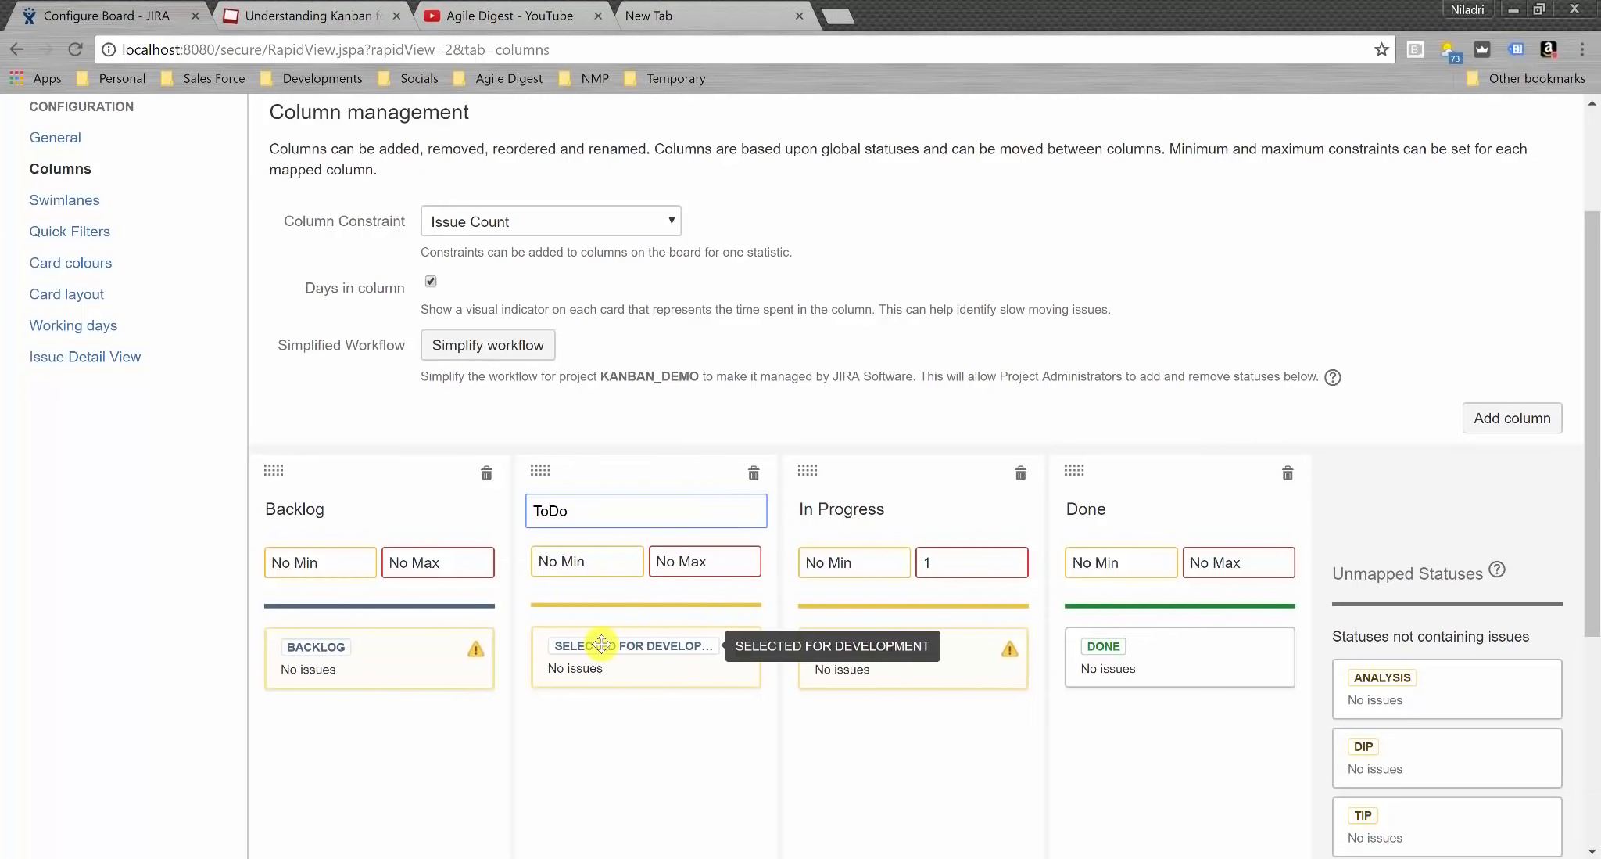
left_click_drag(620, 649, 1474, 651)
left_click_drag(882, 655, 1301, 693)
left_click_drag(379, 633, 1482, 688)
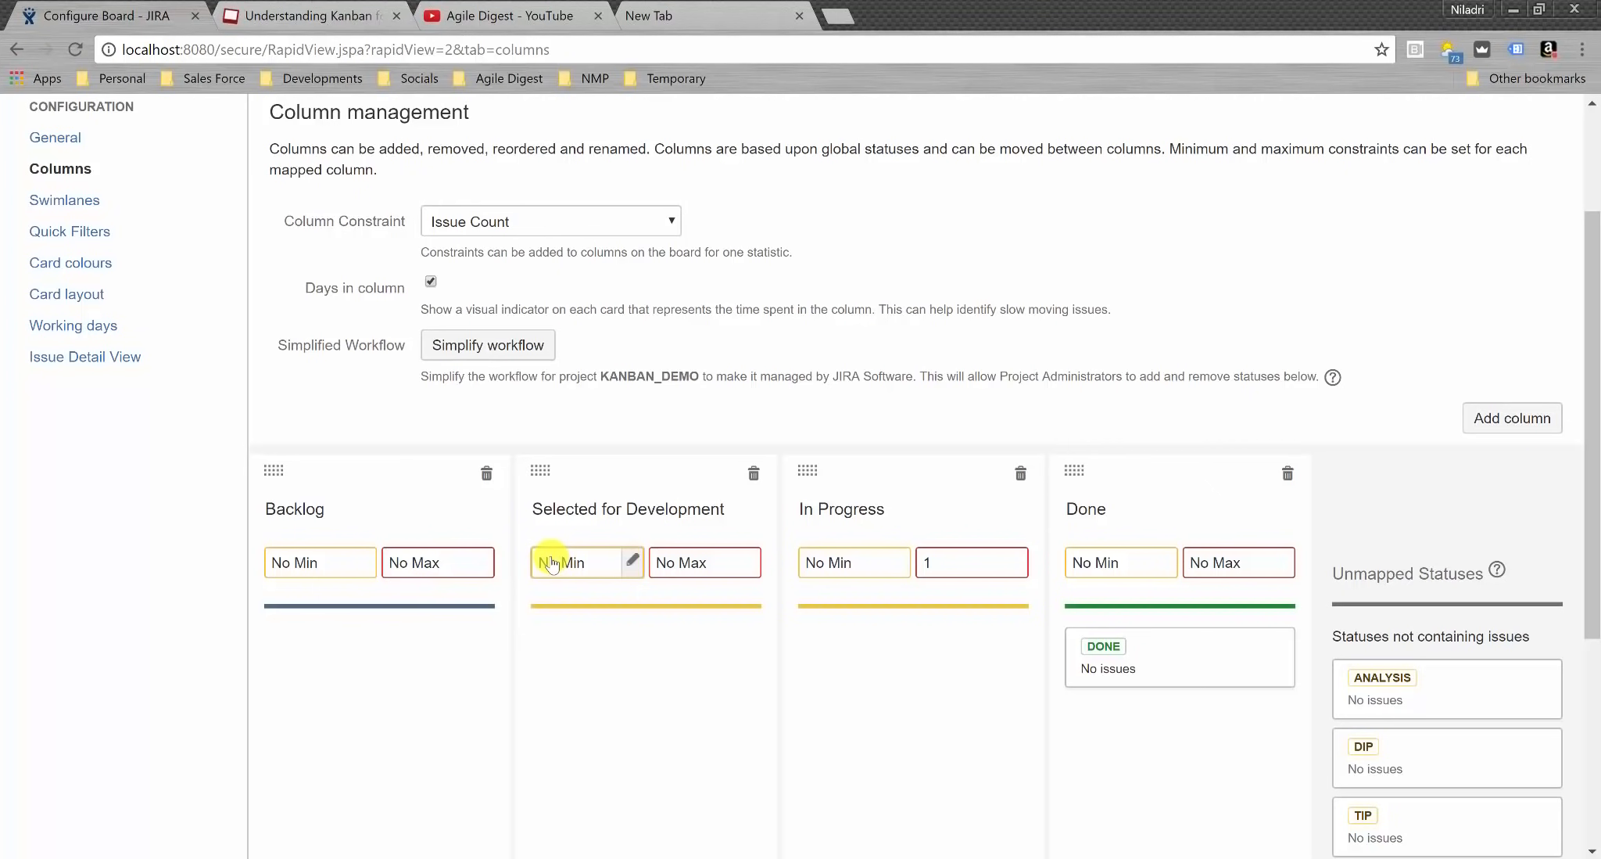
- Rename the Backlog, Selected for Development and In Progress columns to Todo, Analysis and DIP respectively
left_click(619, 508)
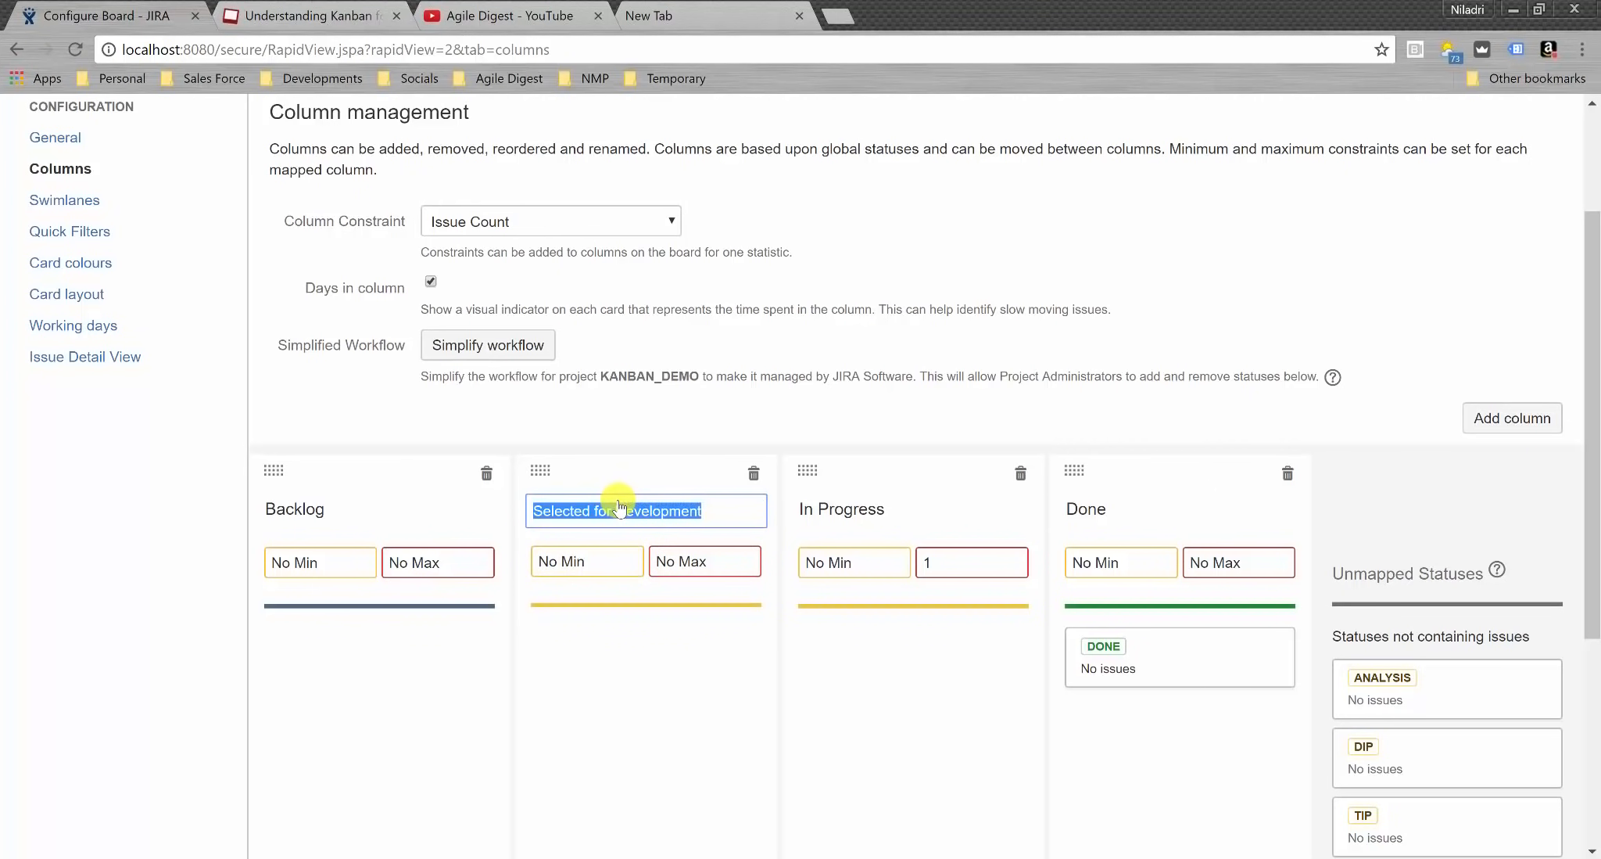
type("Todo")
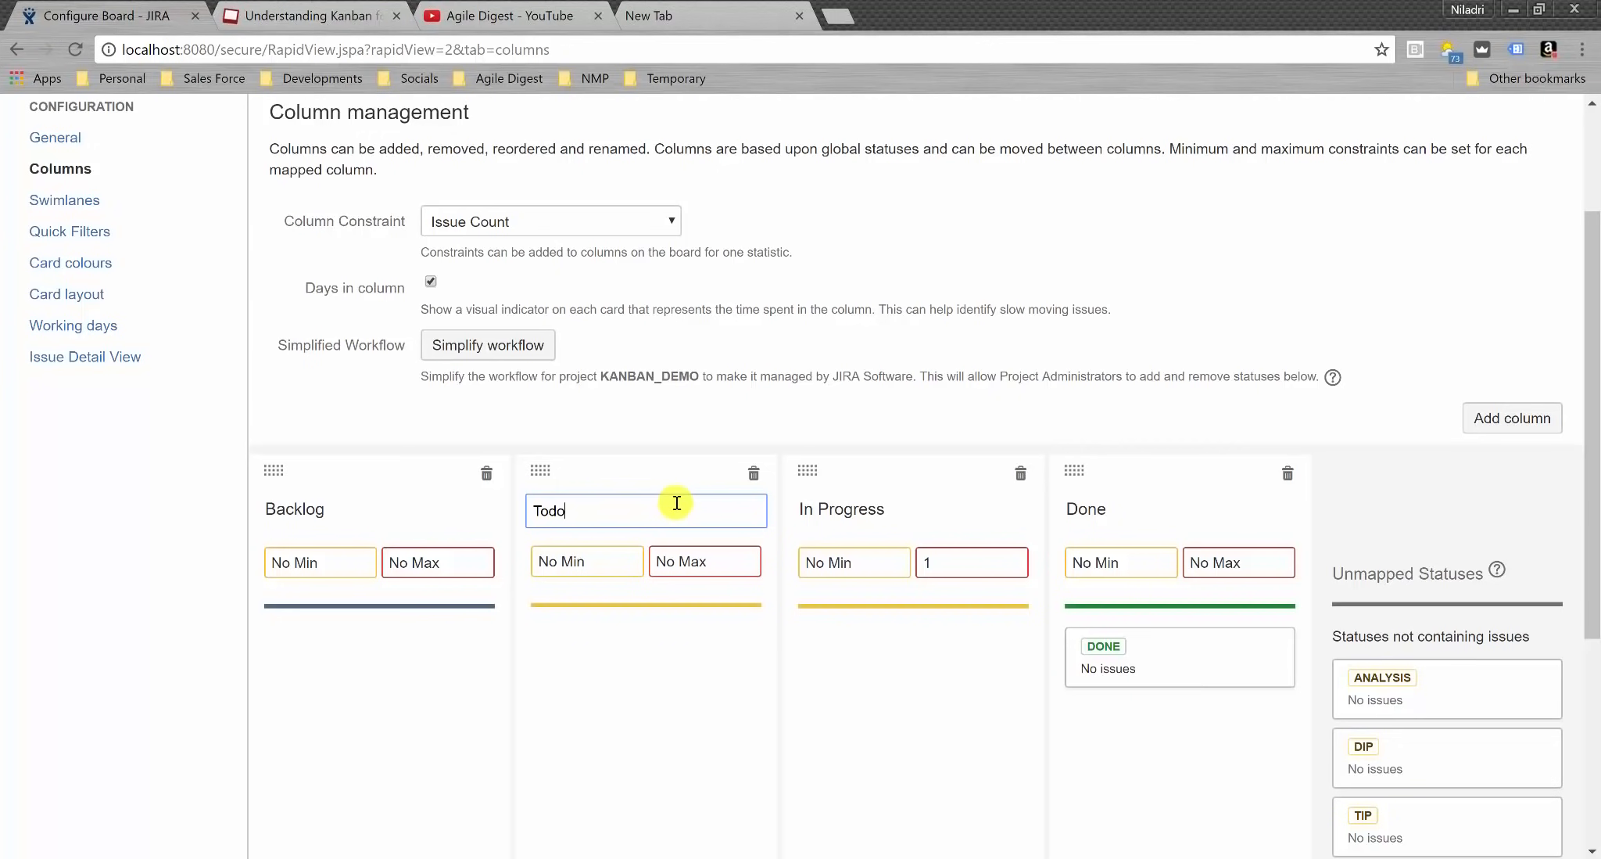
left_click(364, 512)
scroll(547, 481, "up", 2)
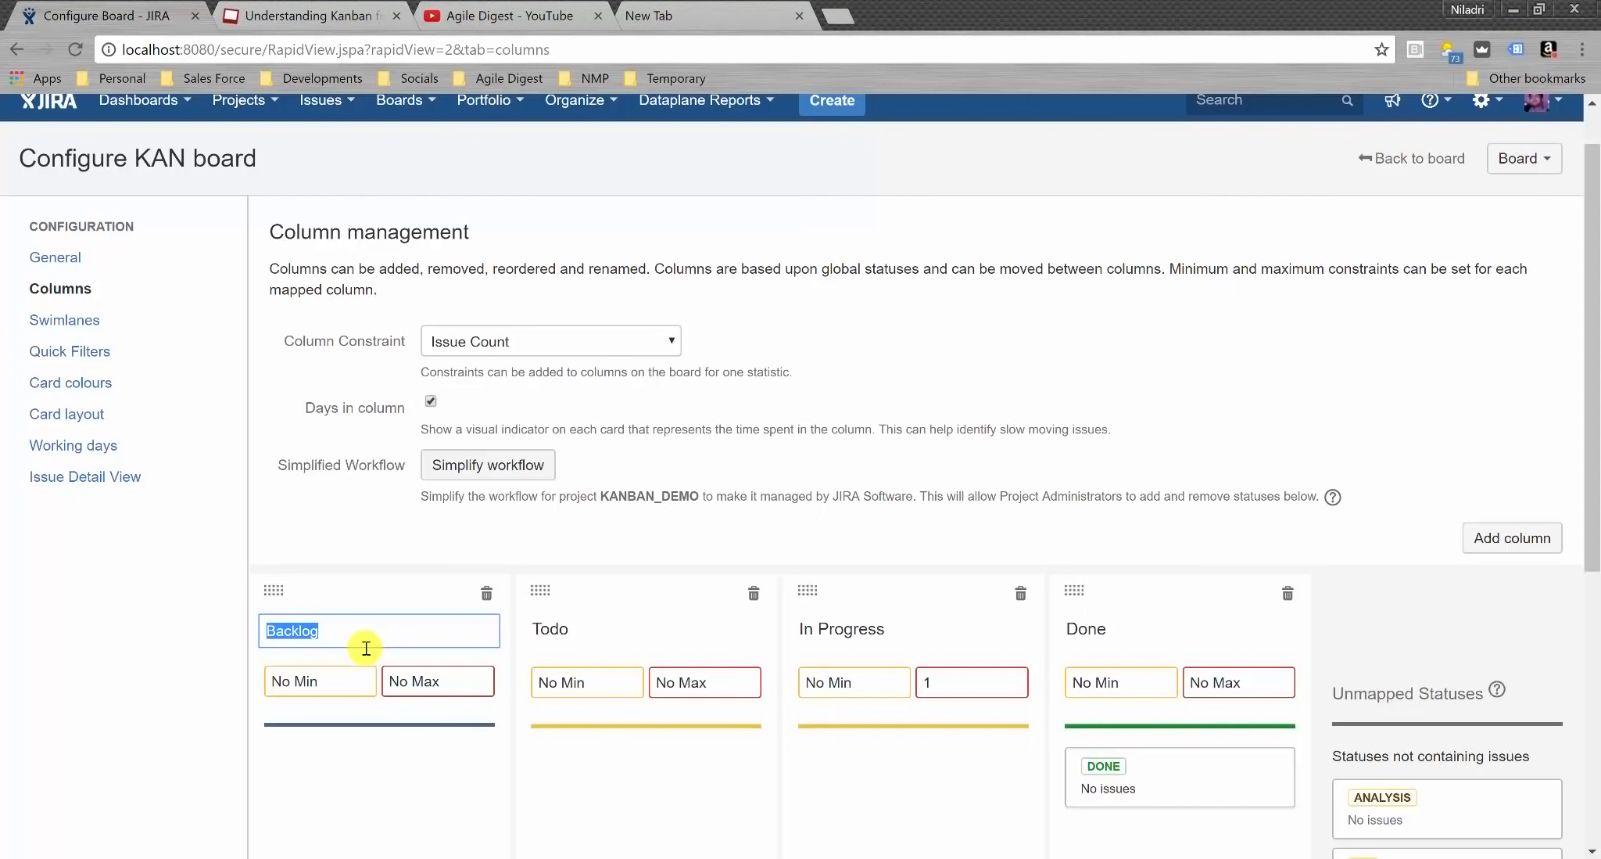
type("Todo")
left_click(577, 630)
type("Analysis")
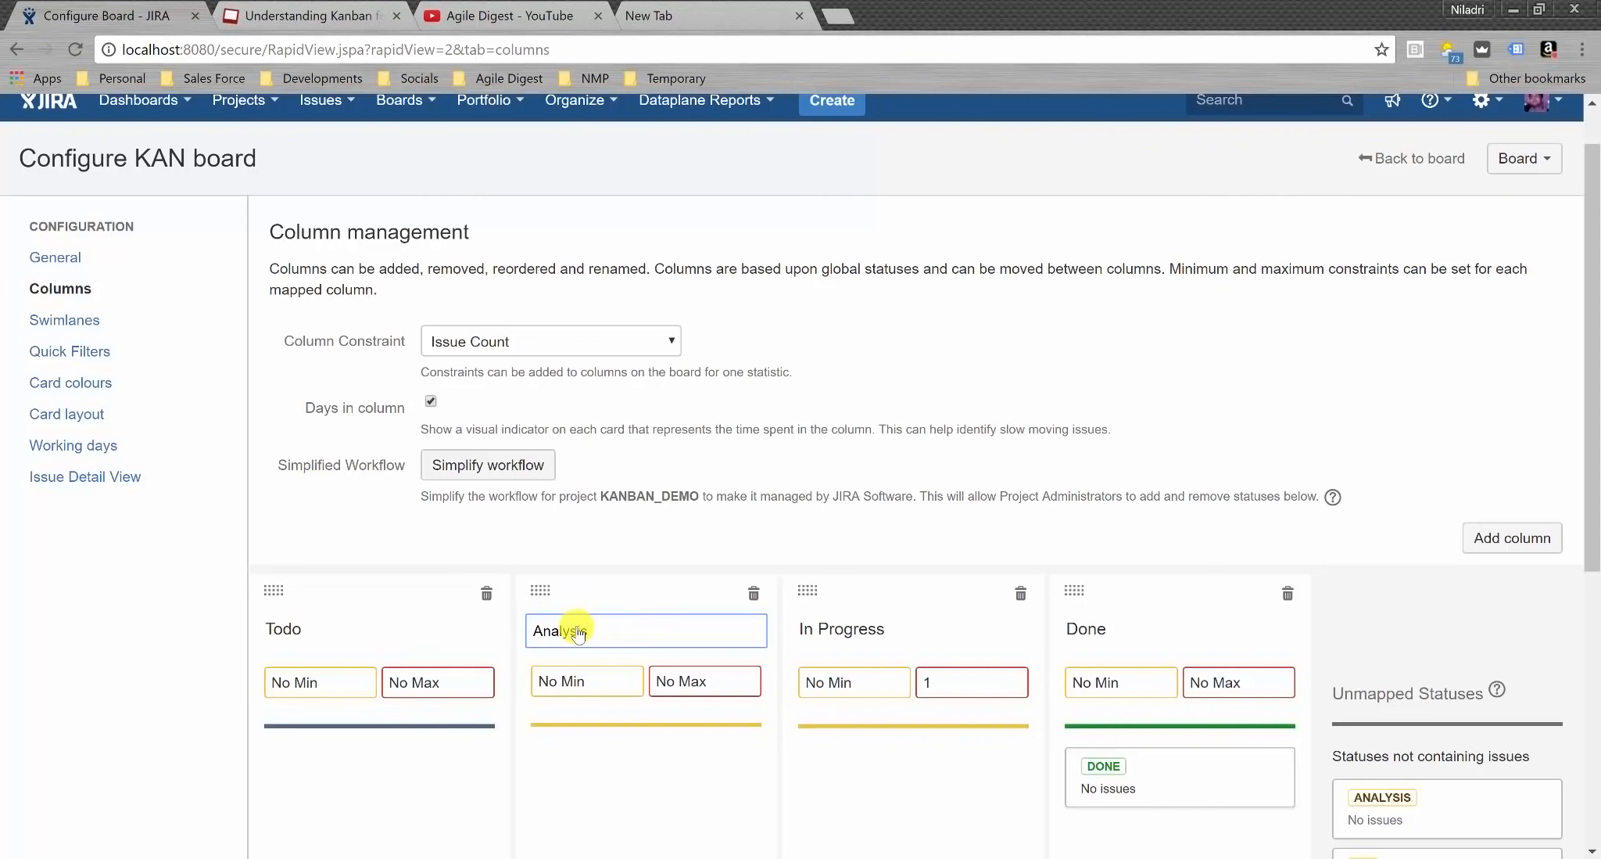
left_click(852, 631)
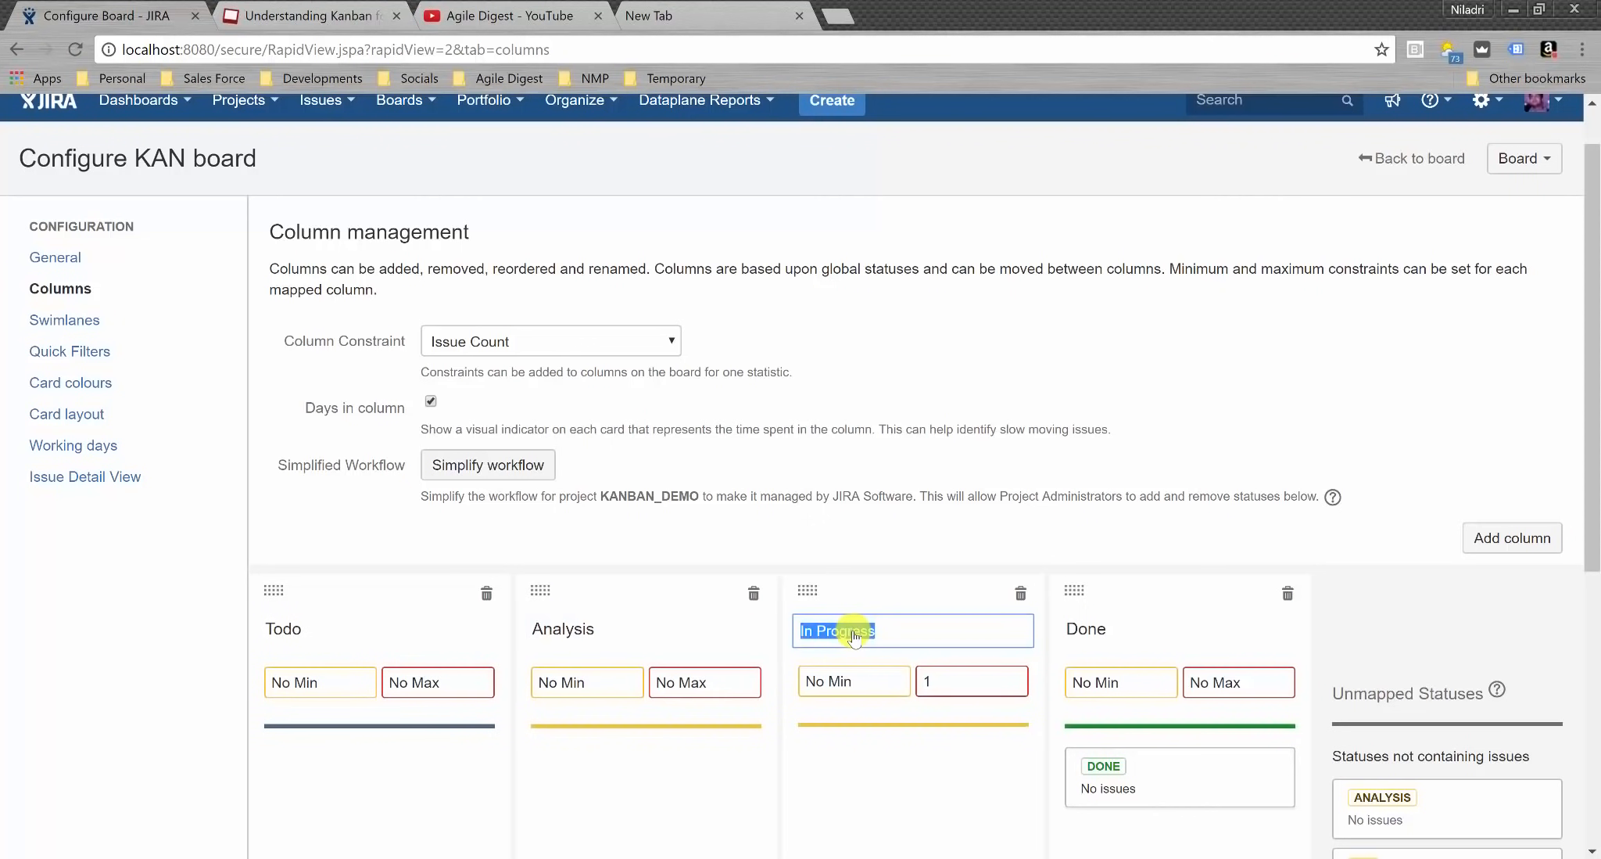
type("DIP")
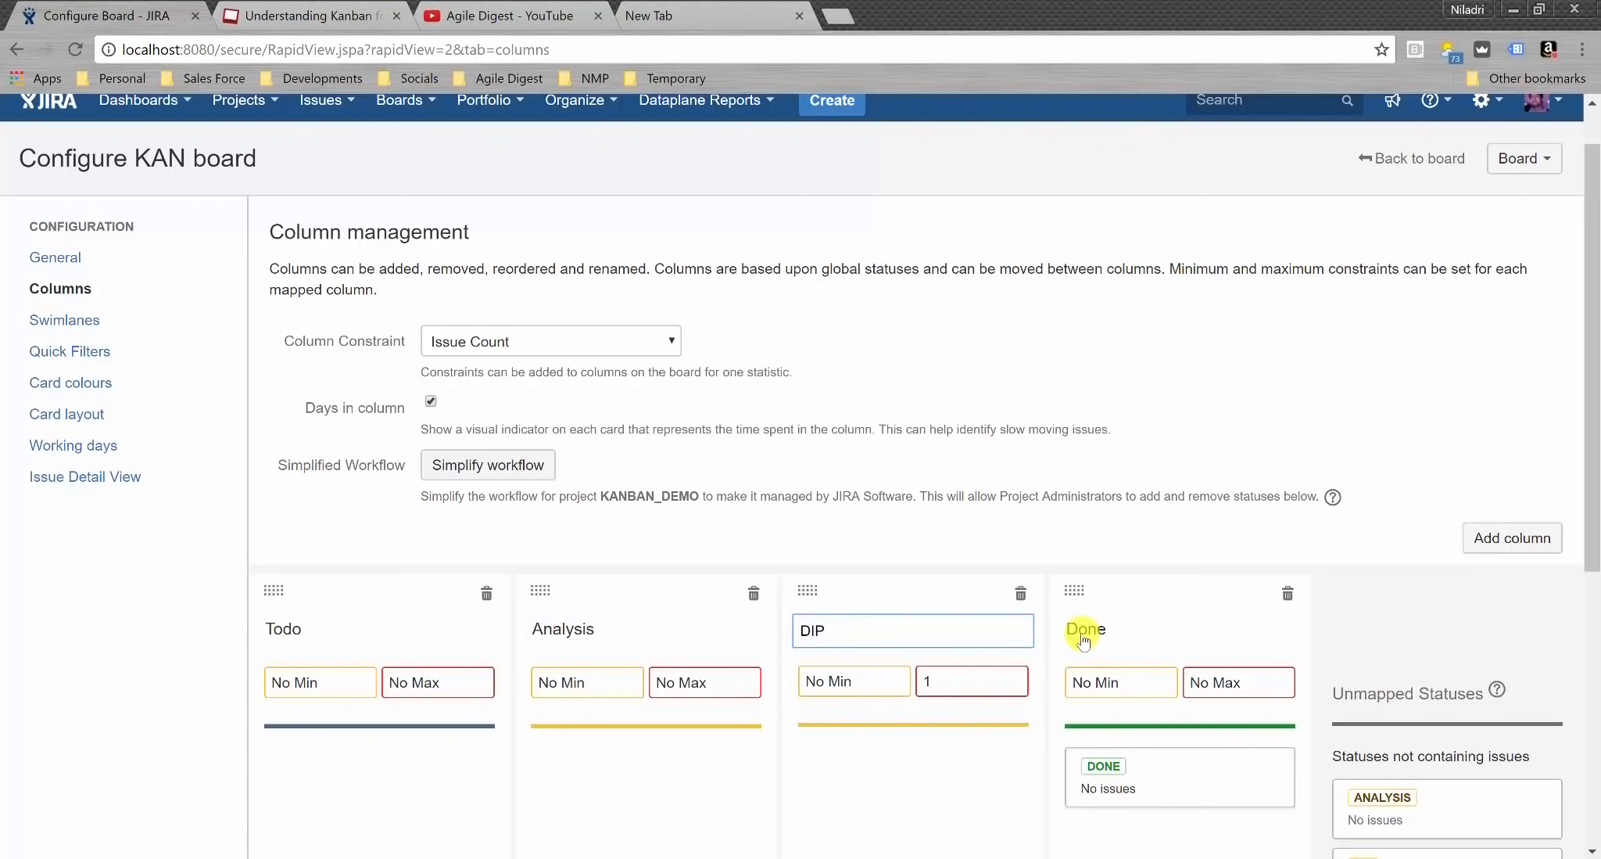
- Add two columns between DIP and Done, entering the names TIP and UAT
left_click(1098, 637)
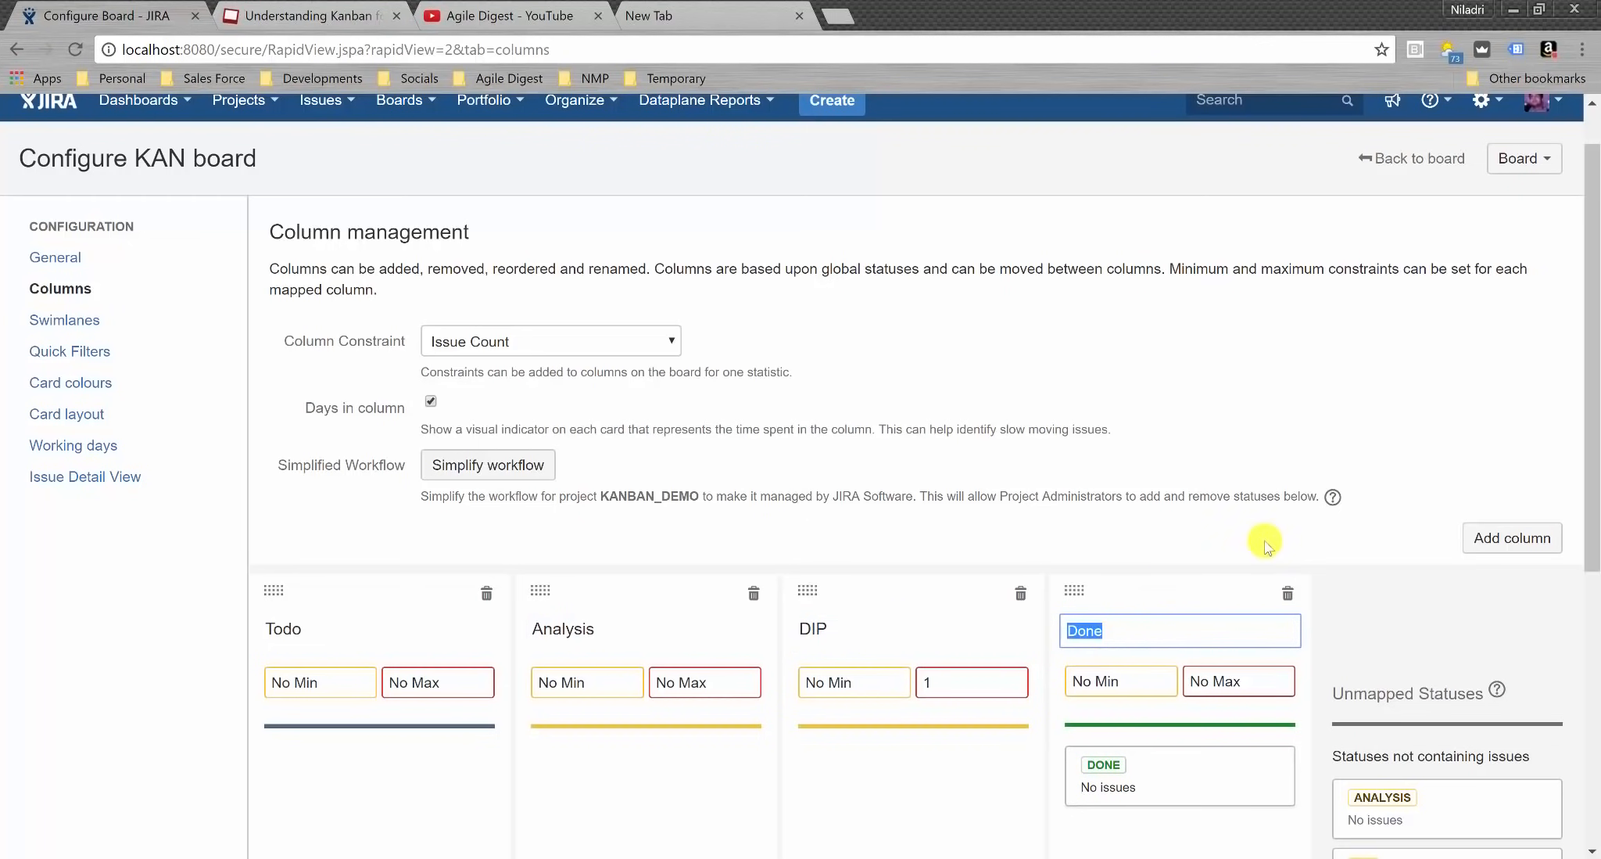
left_click(1497, 541)
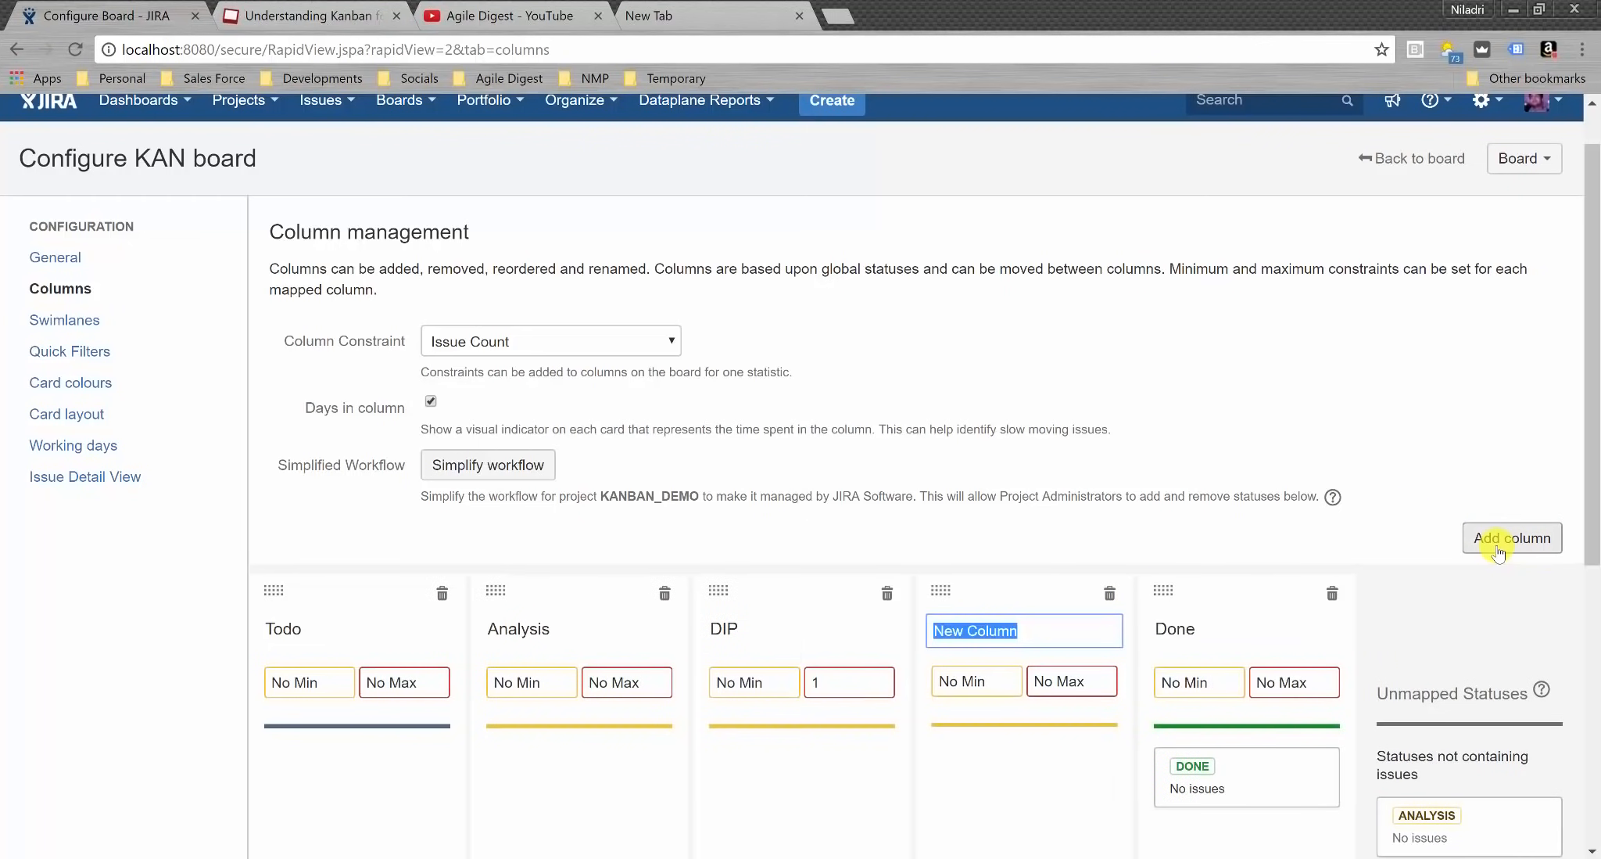
type("TIP")
left_click(1501, 540)
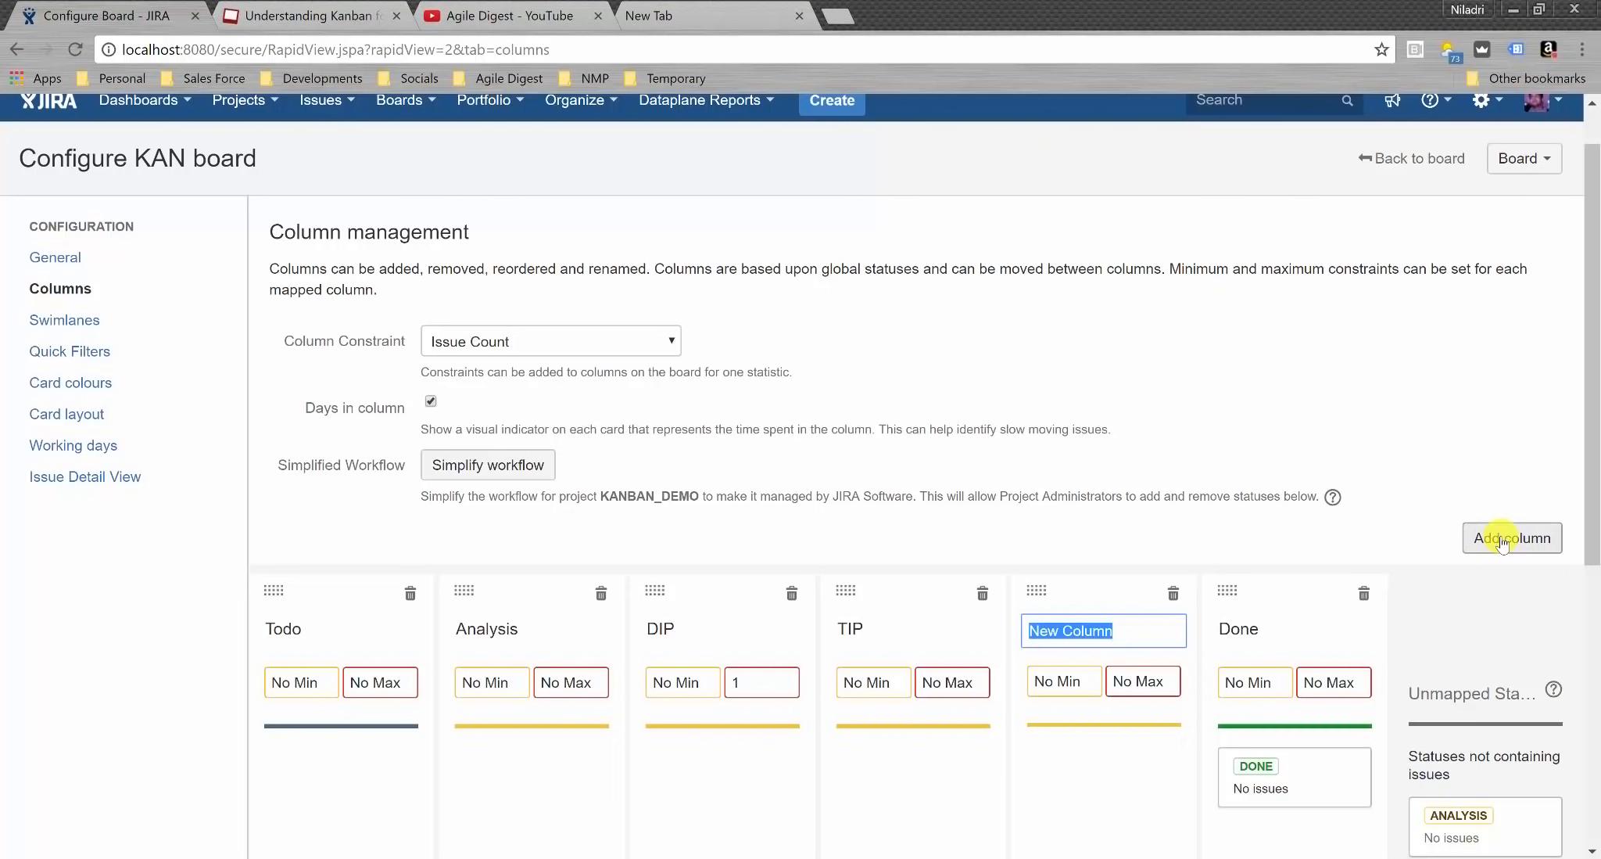
type("UAT")
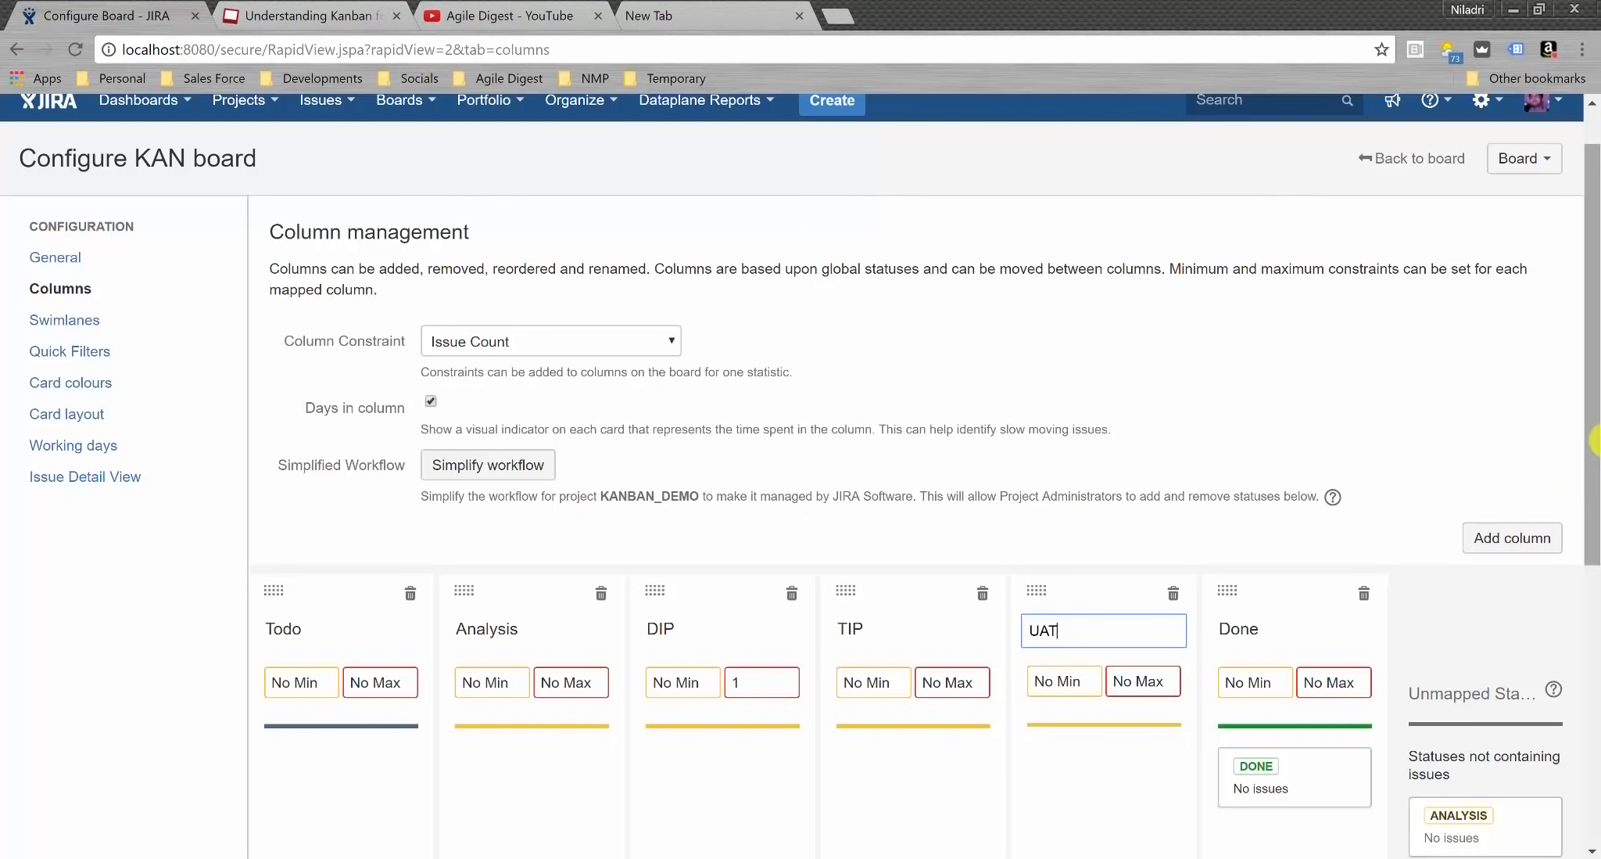
- Map the unmapped Analysis, DIP, TIP and TODO statuses to their matching columns, and the UAT status to New Column
left_click_drag(1594, 405, 577, 527)
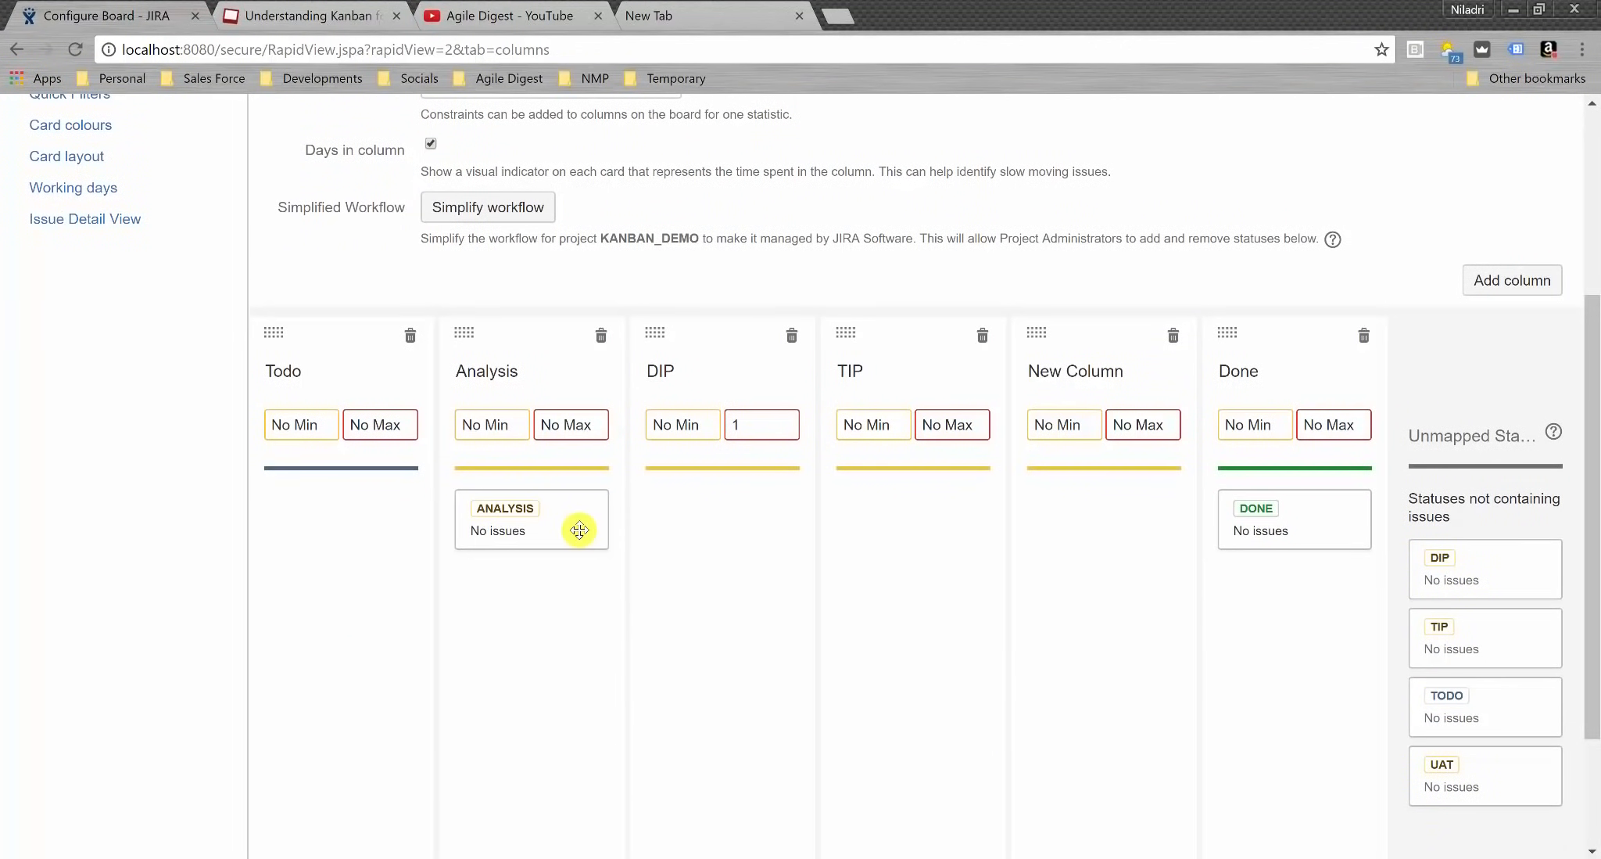
left_click_drag(1489, 559, 704, 514)
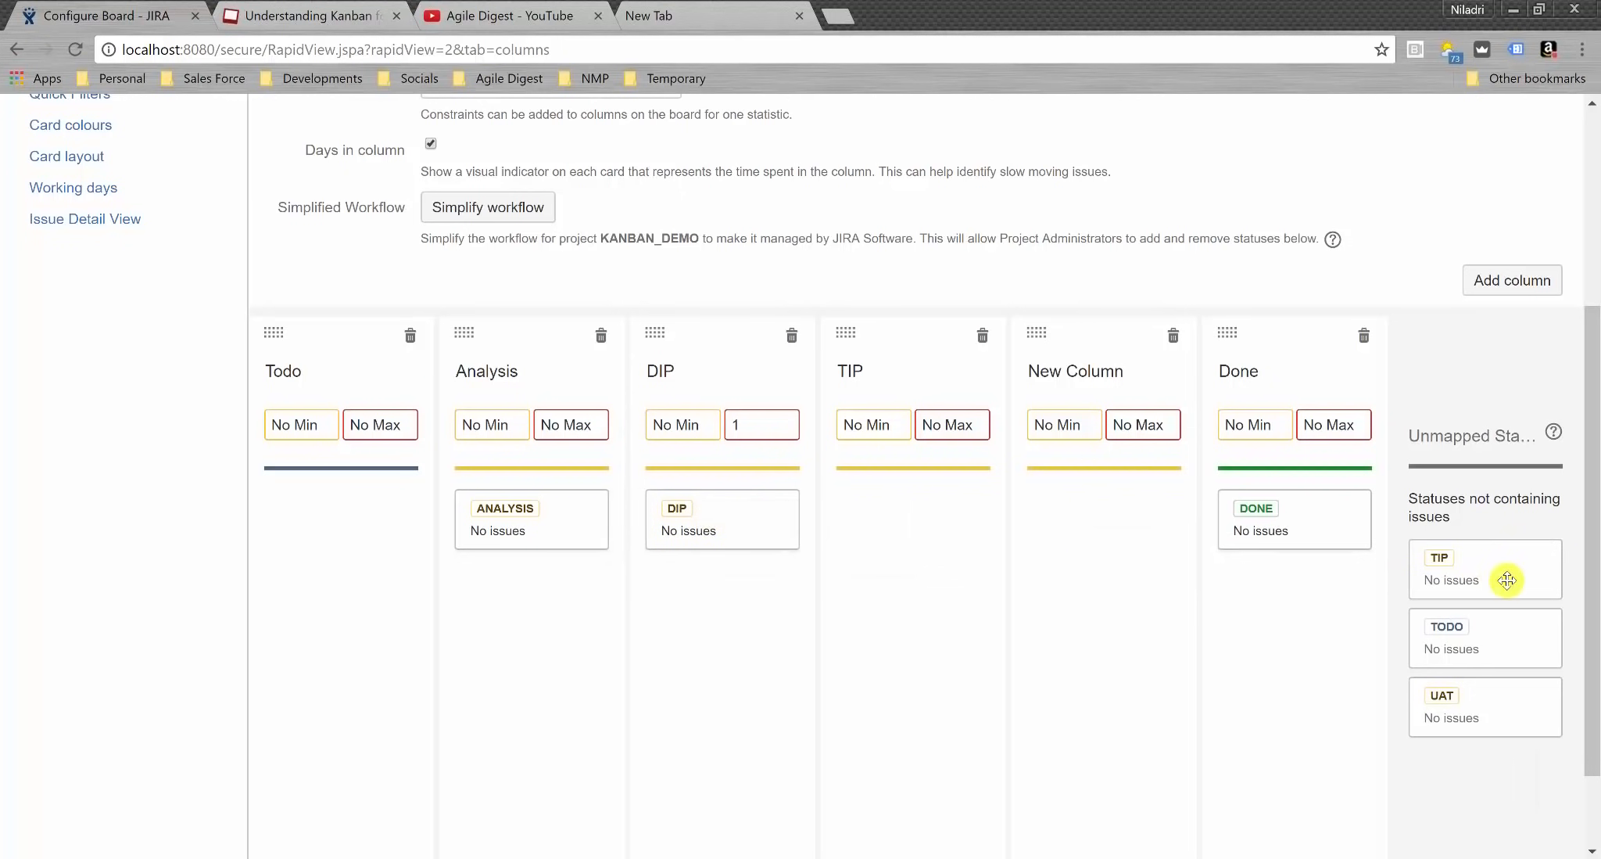
left_click_drag(1506, 582, 921, 536)
left_click_drag(1485, 567, 344, 518)
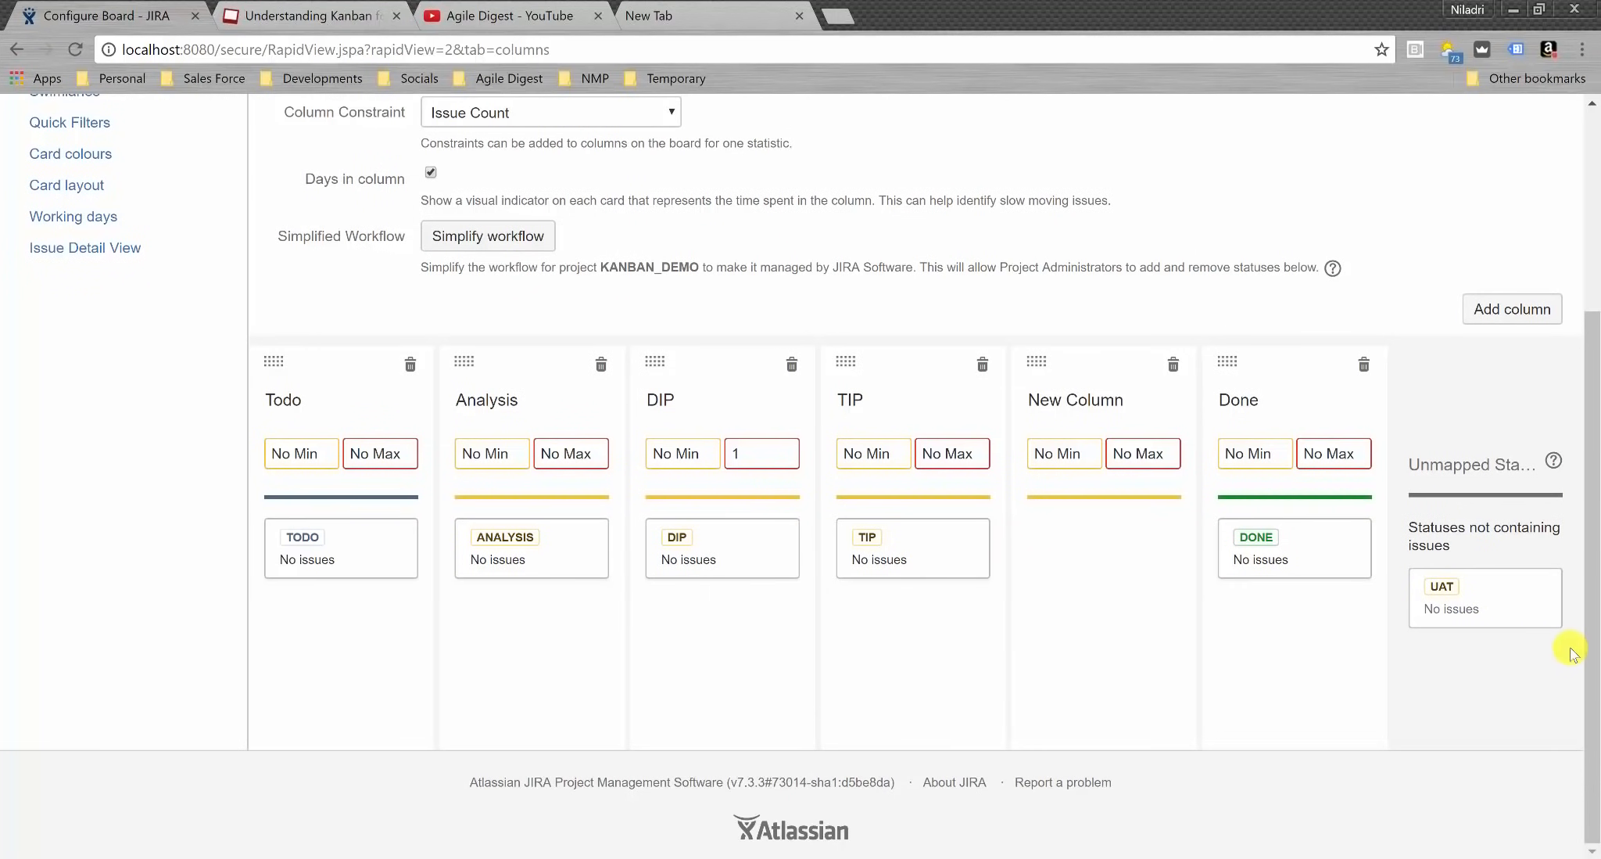
left_click_drag(1537, 617, 1130, 561)
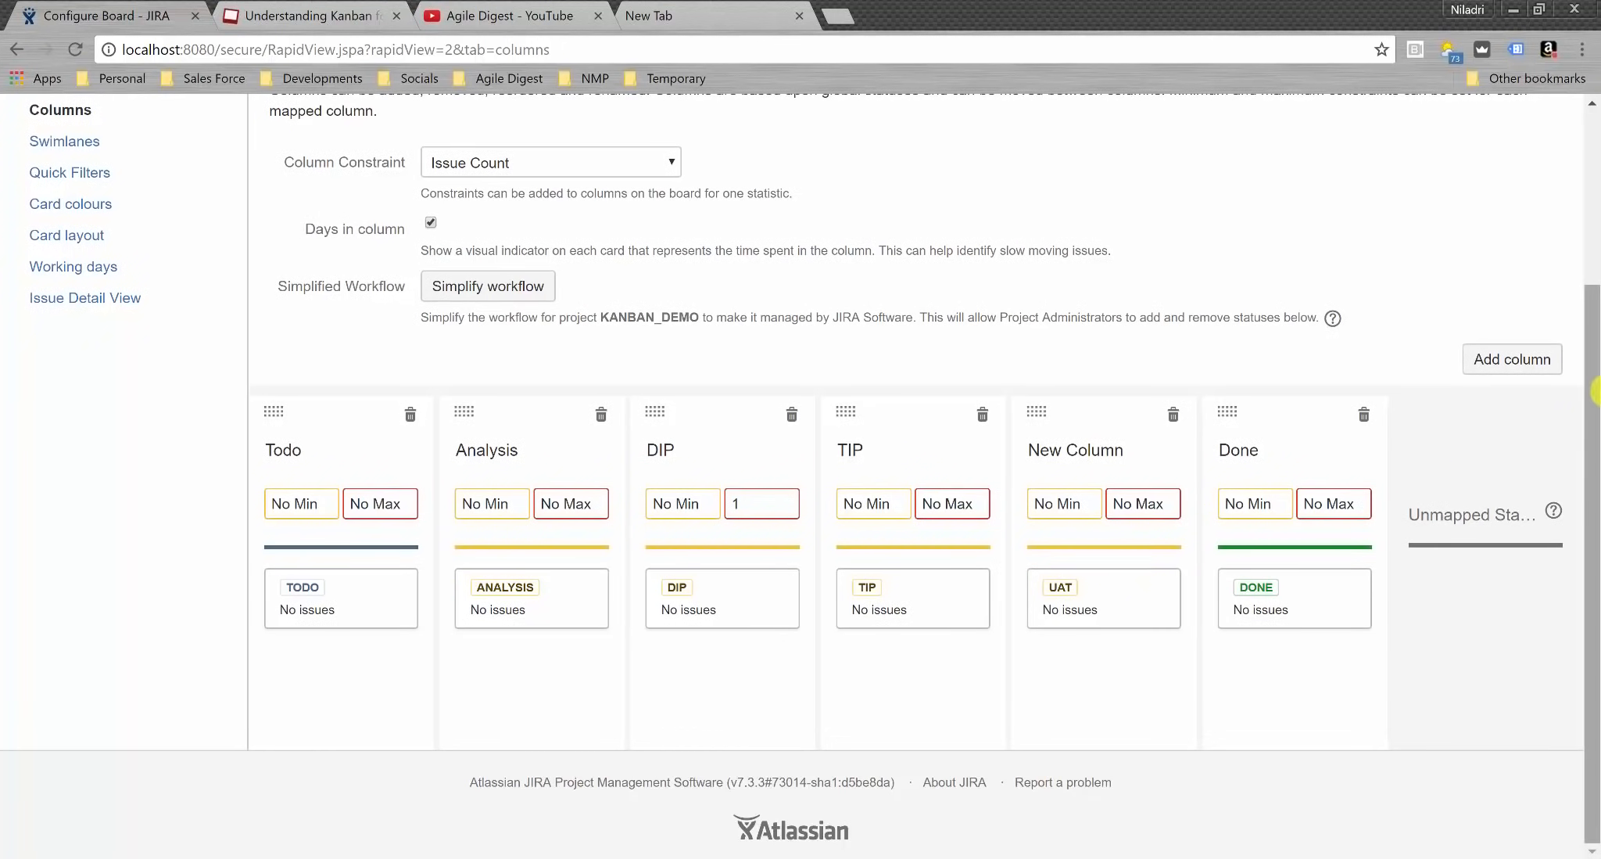
- Go back to the Kanban board and check its column names
scroll(1592, 239, "up", 1)
scroll(1592, 239, "up", 3)
left_click(1437, 183)
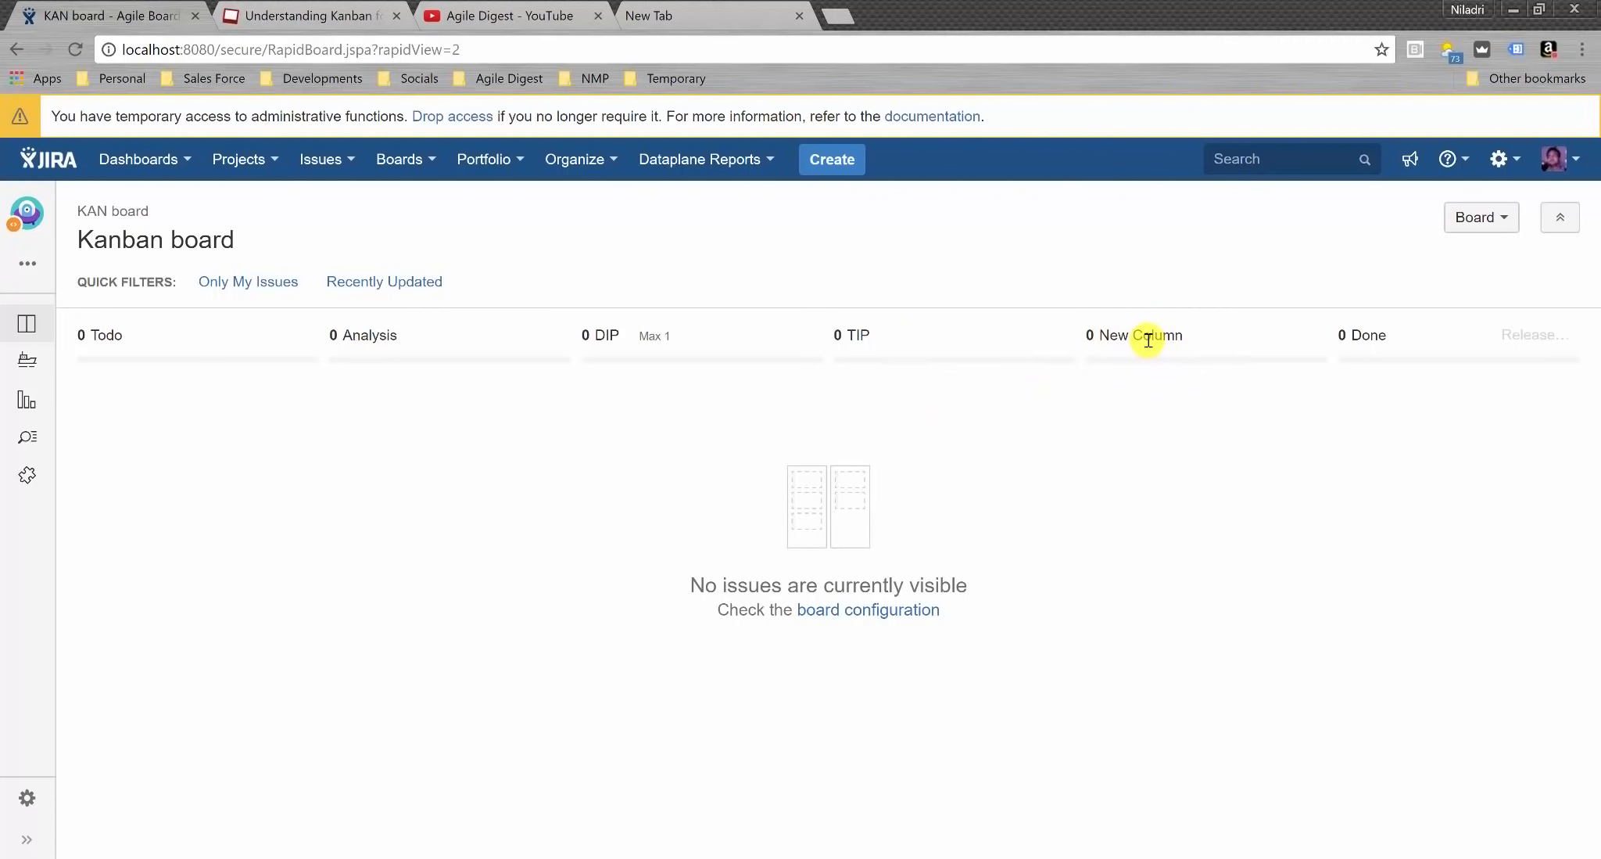
- Reopen the board's column configuration and rename New Column to UAT
left_click(1489, 219)
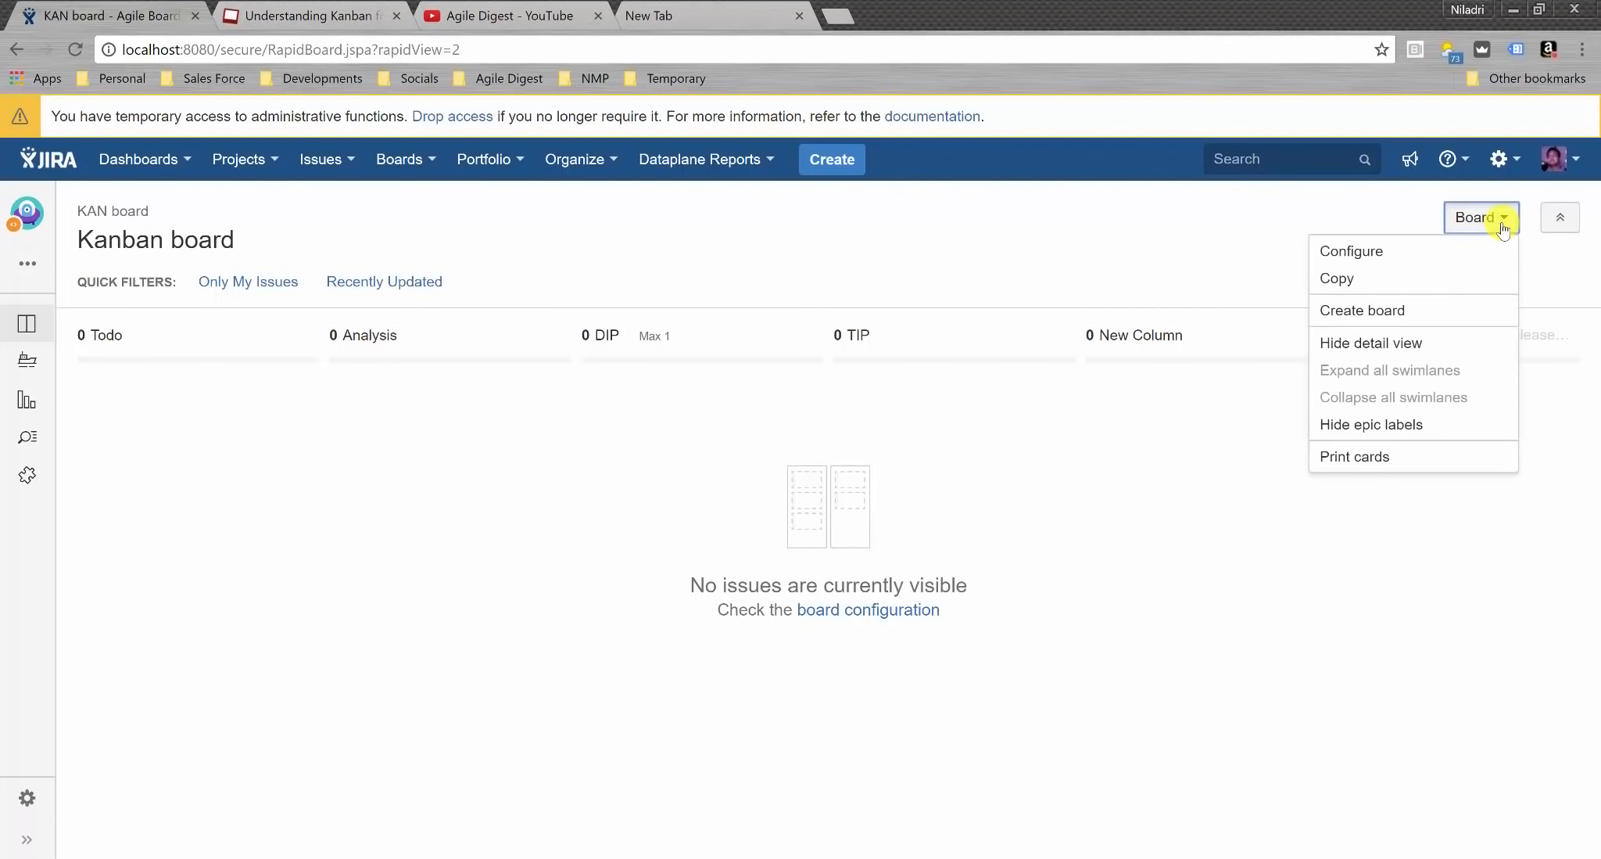
left_click(1456, 250)
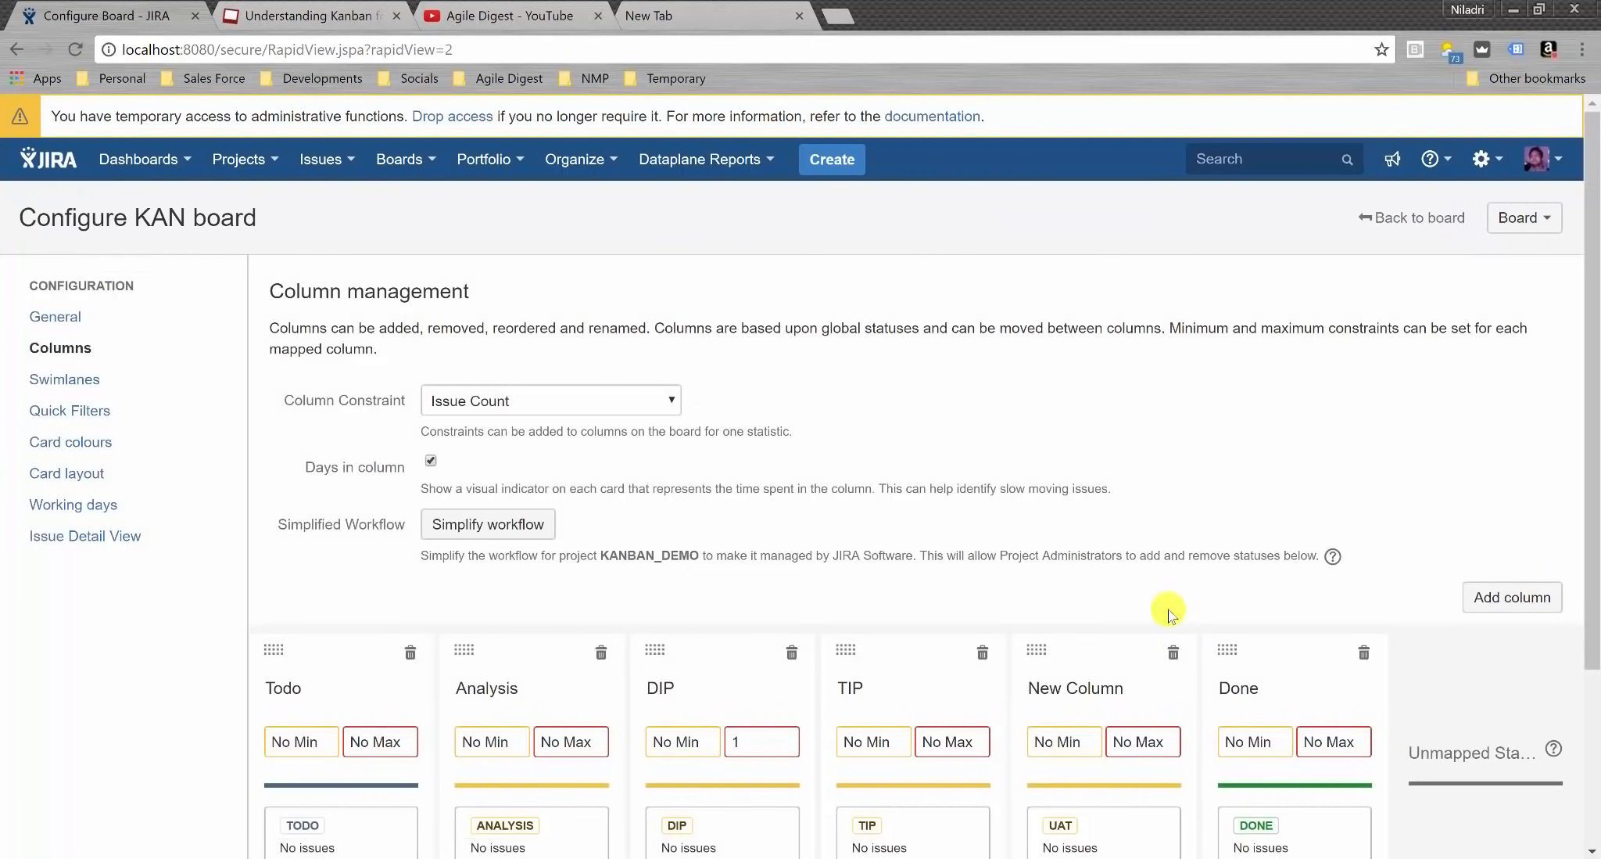
left_click(1110, 685)
type("UAT")
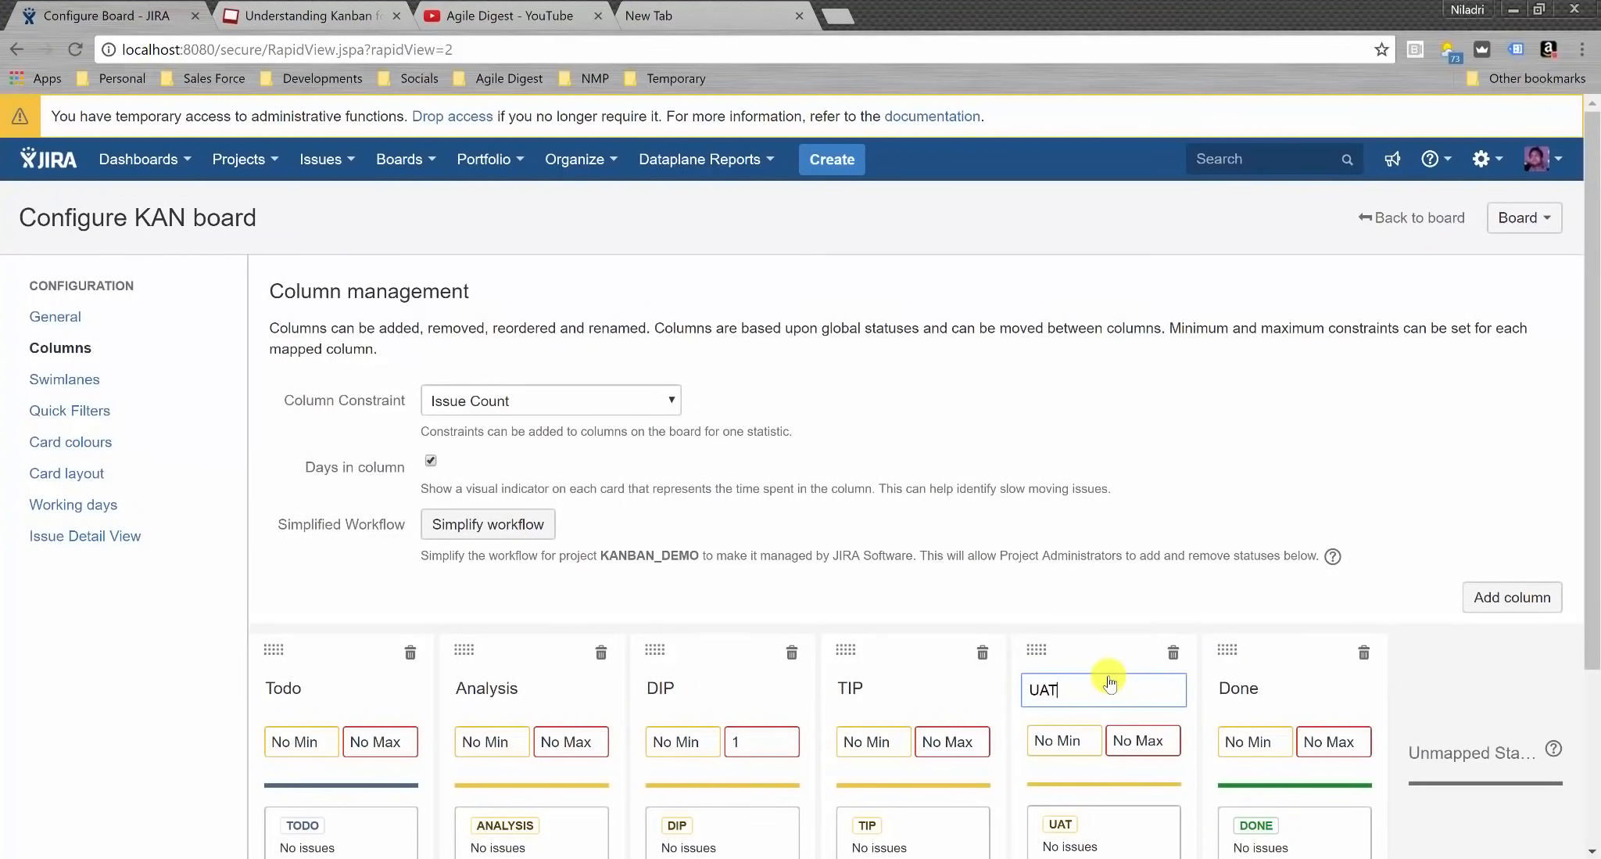
key("Return")
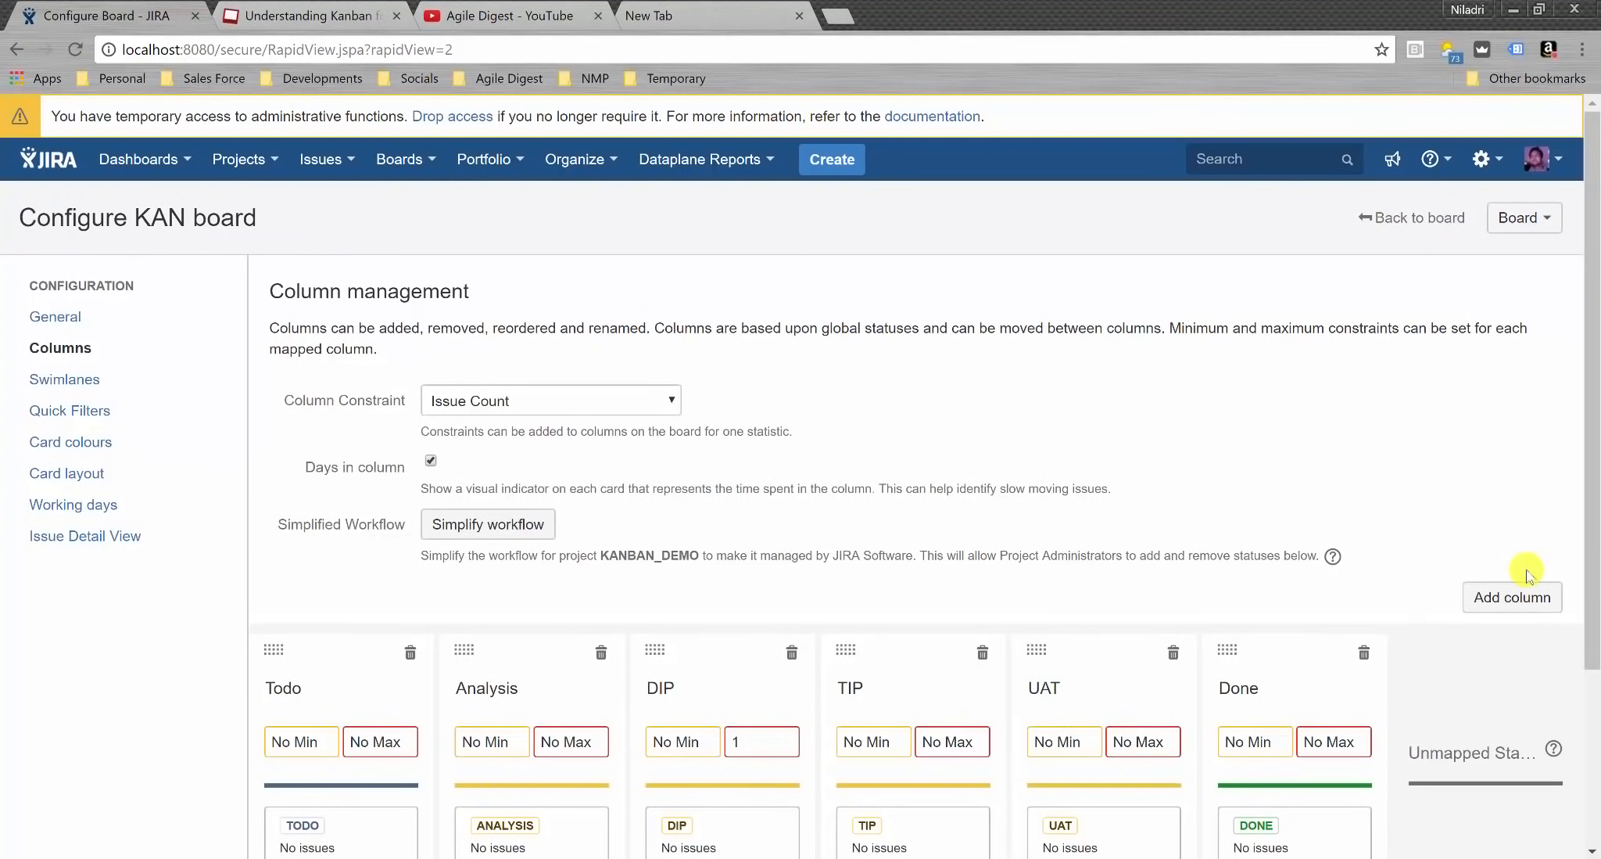
- Set the maximum issue count to 3 for the Analysis and DIP columns and 2 for the TIP column
left_click_drag(1597, 505, 1598, 510)
scroll(1594, 510, "down", 1)
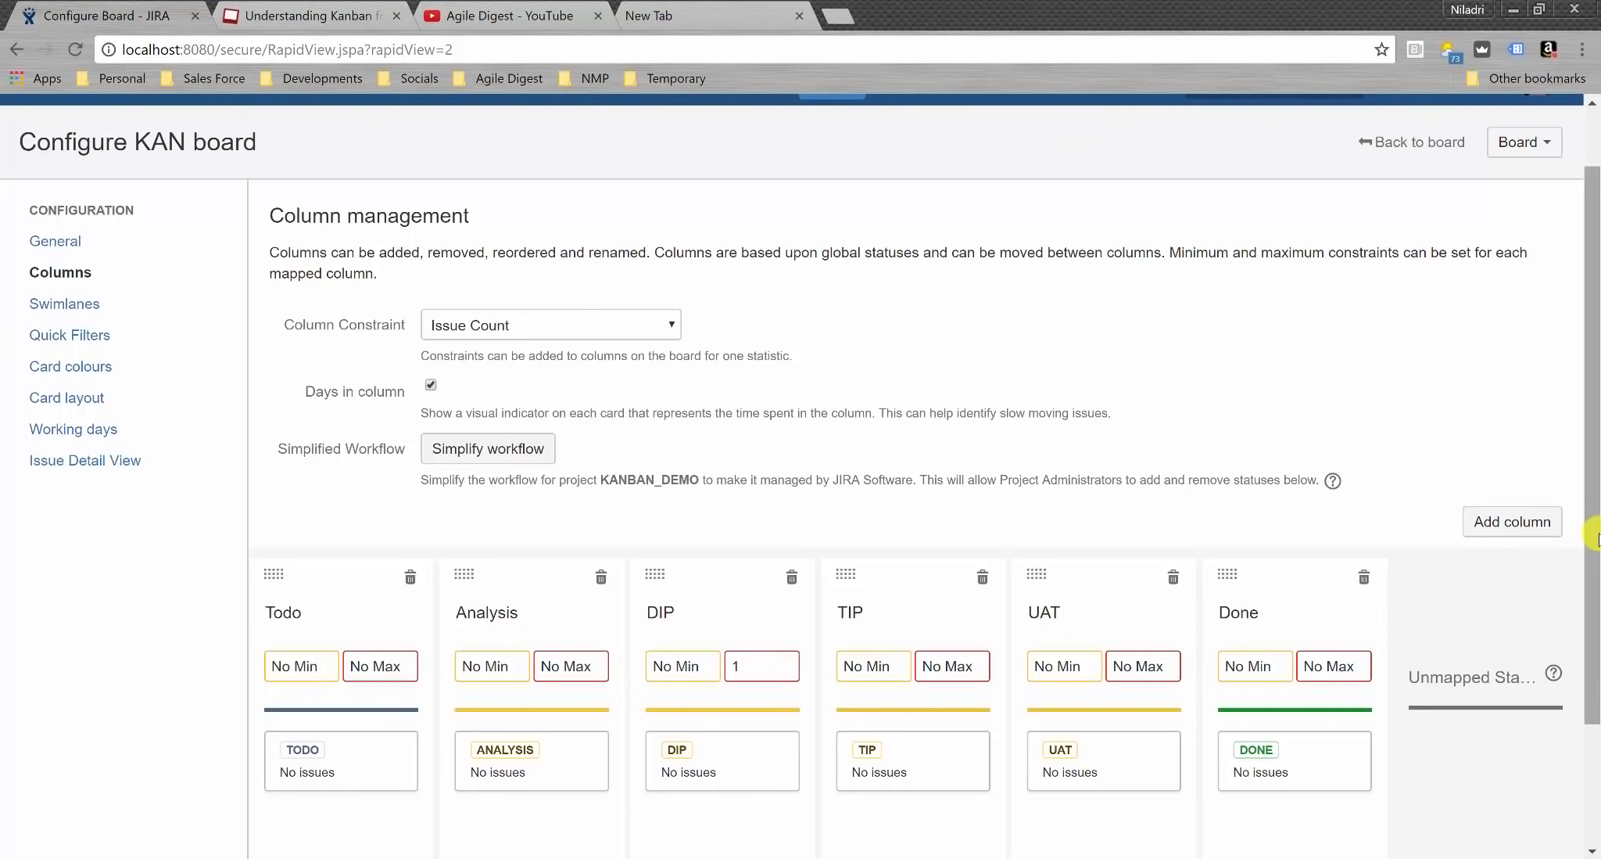
left_click_drag(1595, 524, 1595, 735)
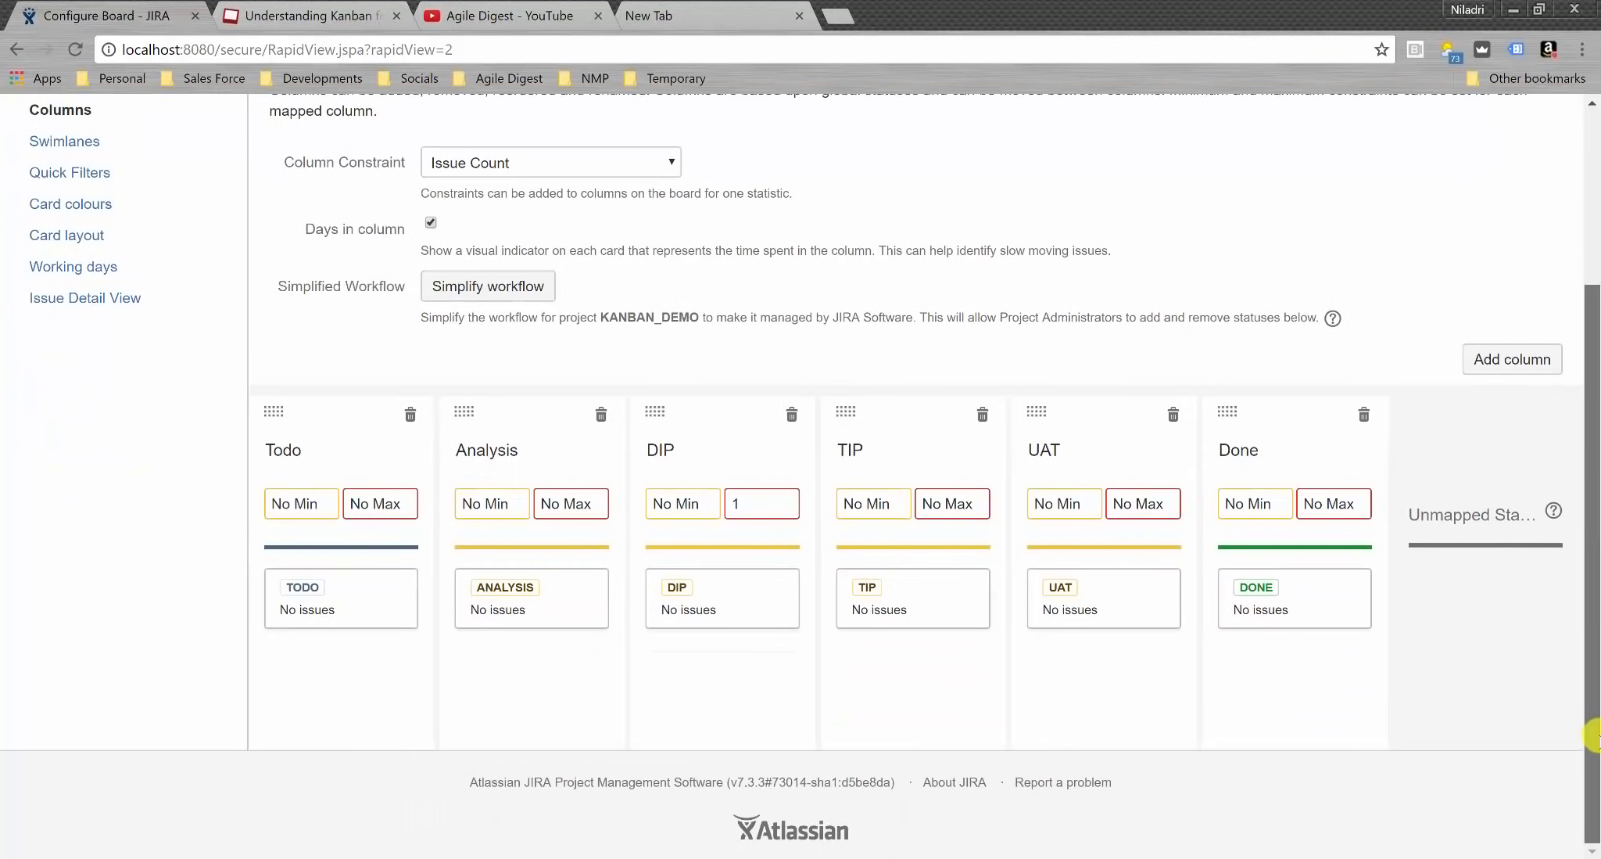
scroll(1582, 626, "up", 1)
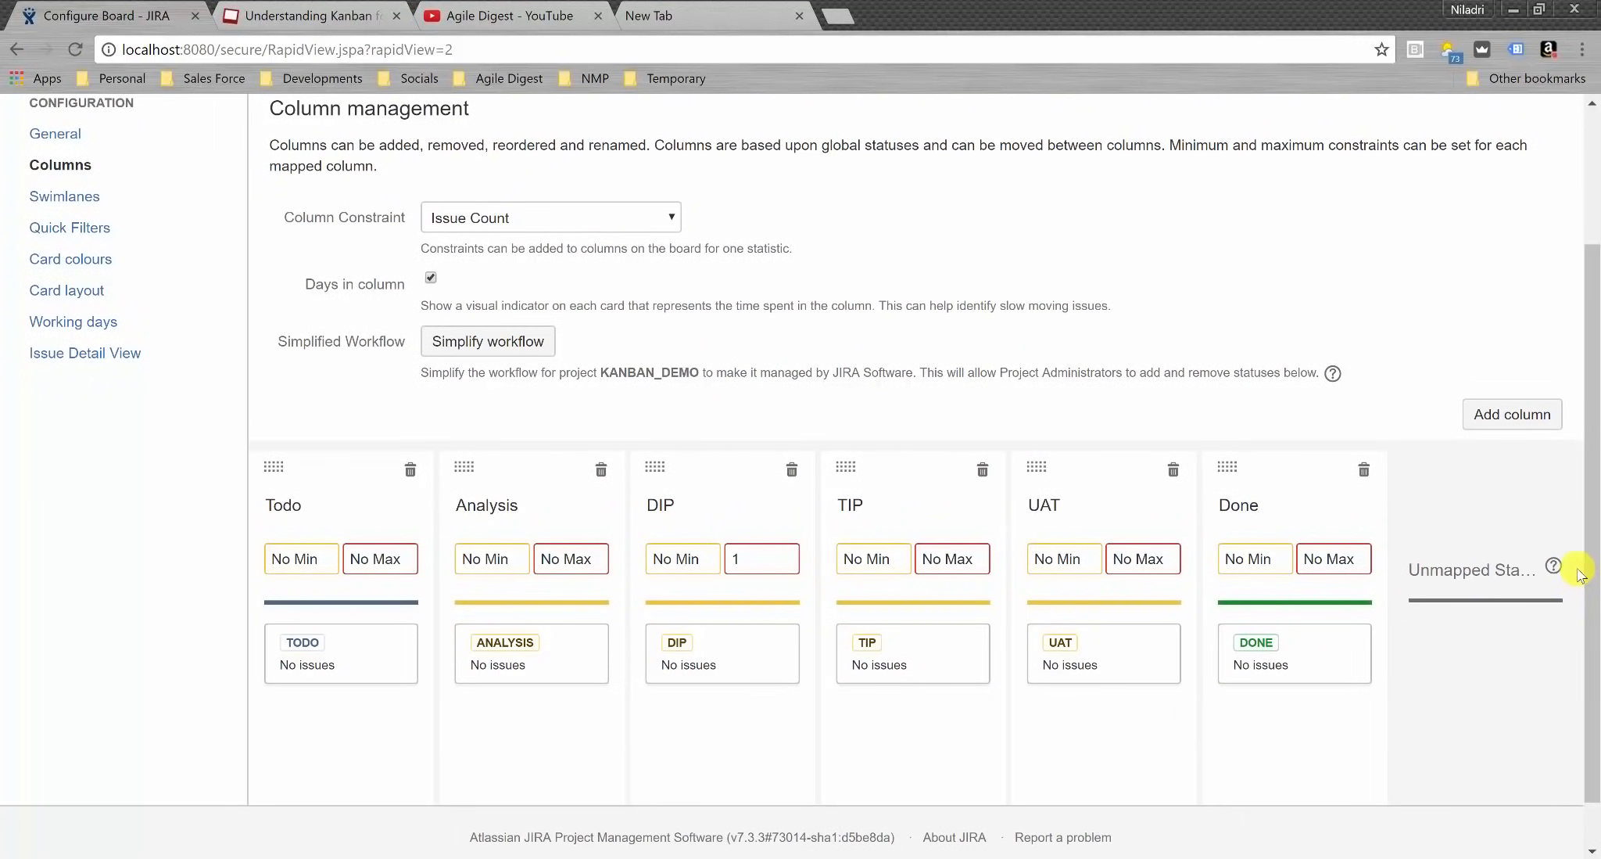
left_click_drag(1585, 575, 1587, 454)
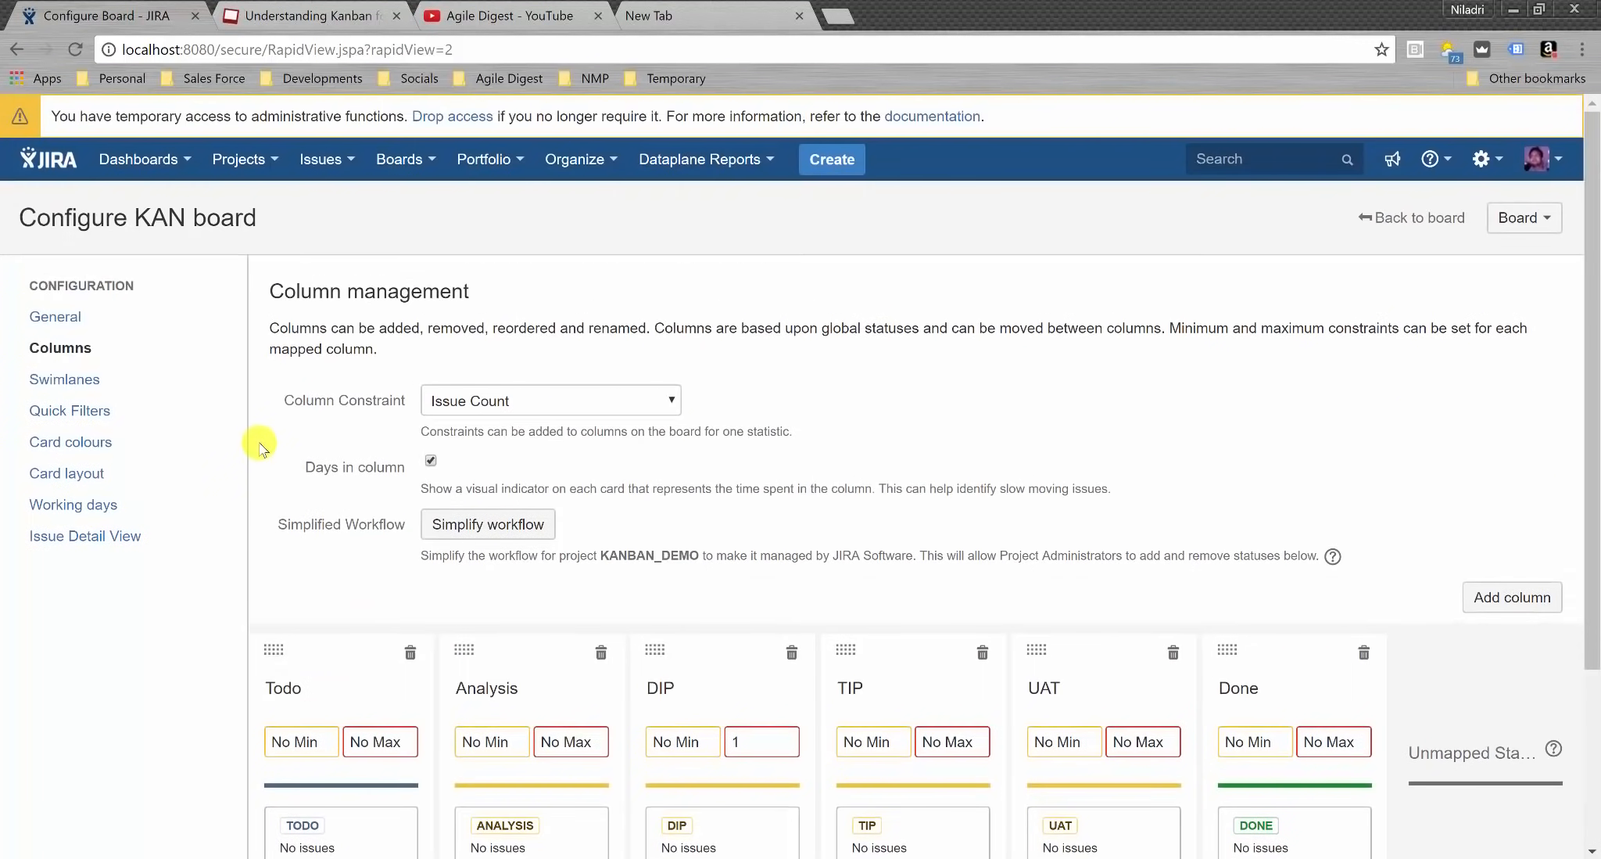
scroll(1269, 376, "down", 1)
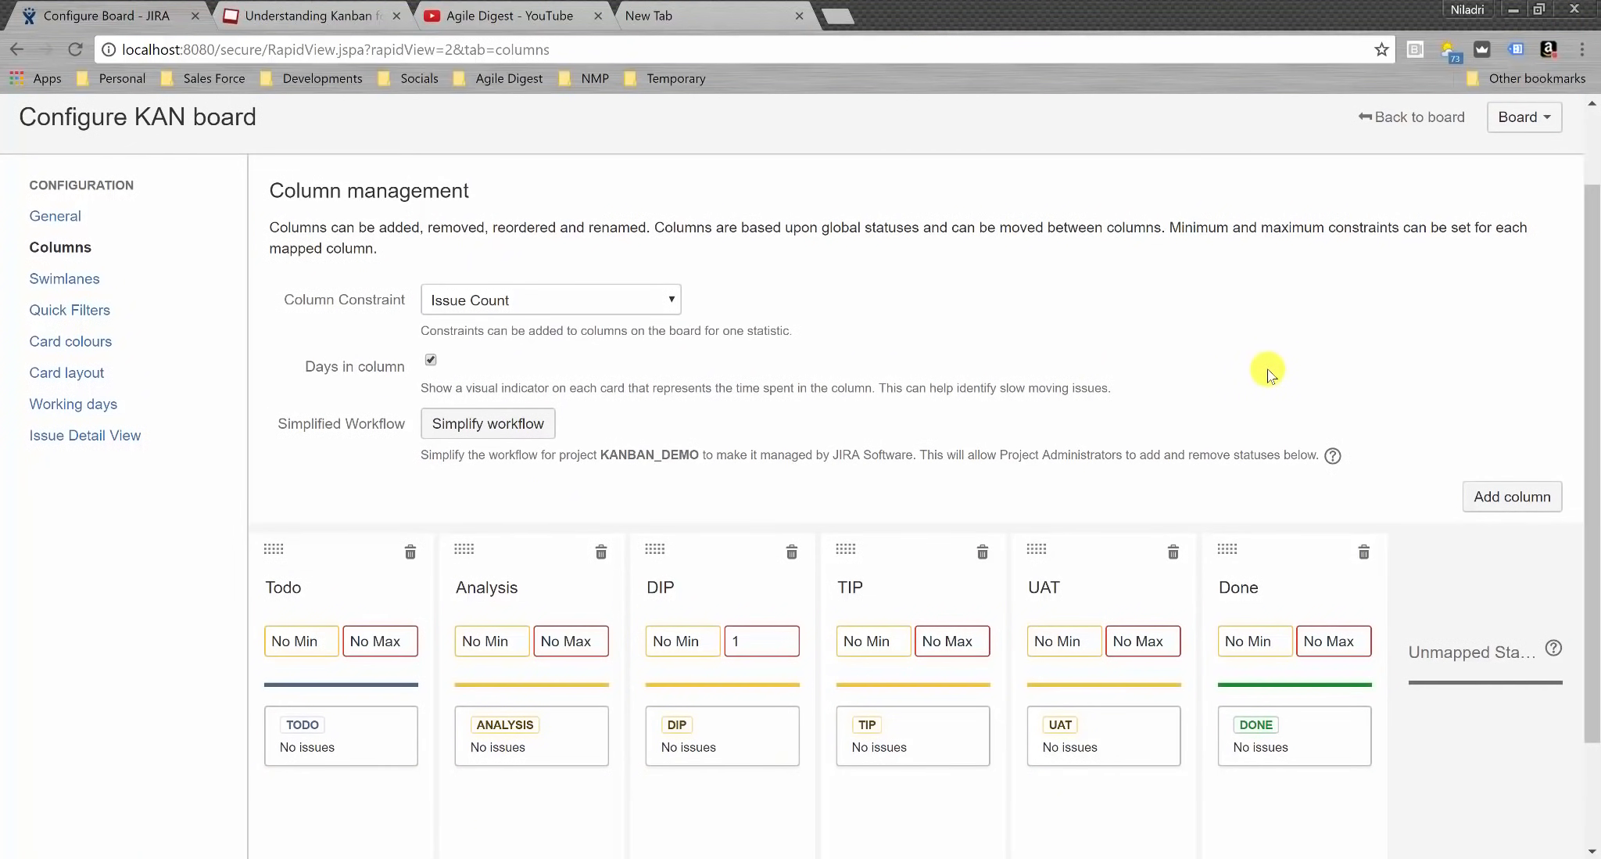
left_click(556, 643)
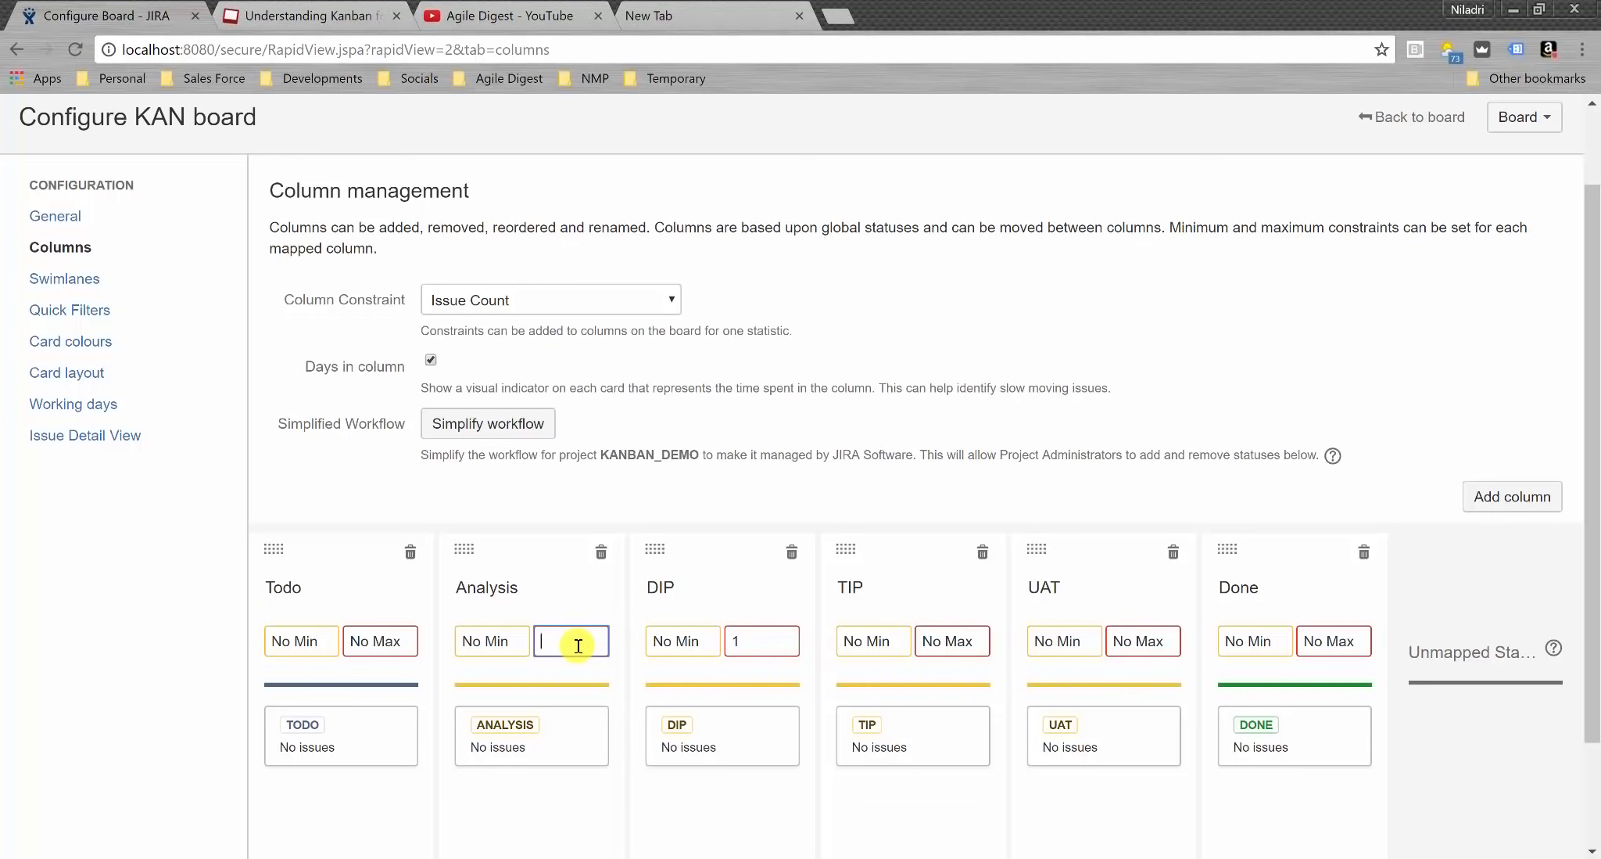
left_click(740, 643)
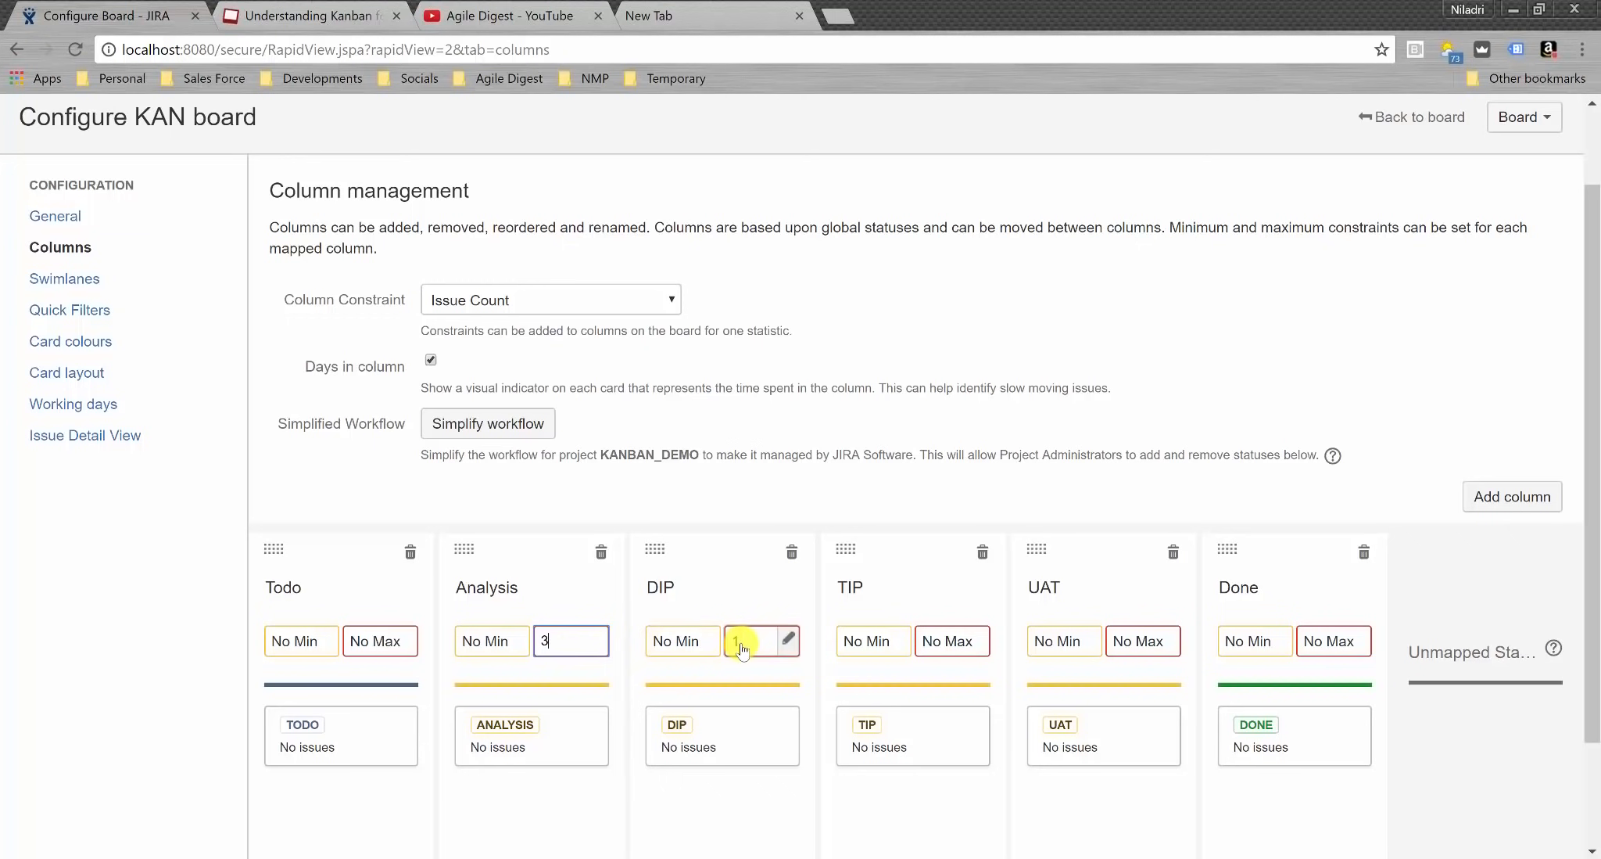
type("3")
left_click(939, 643)
type("2")
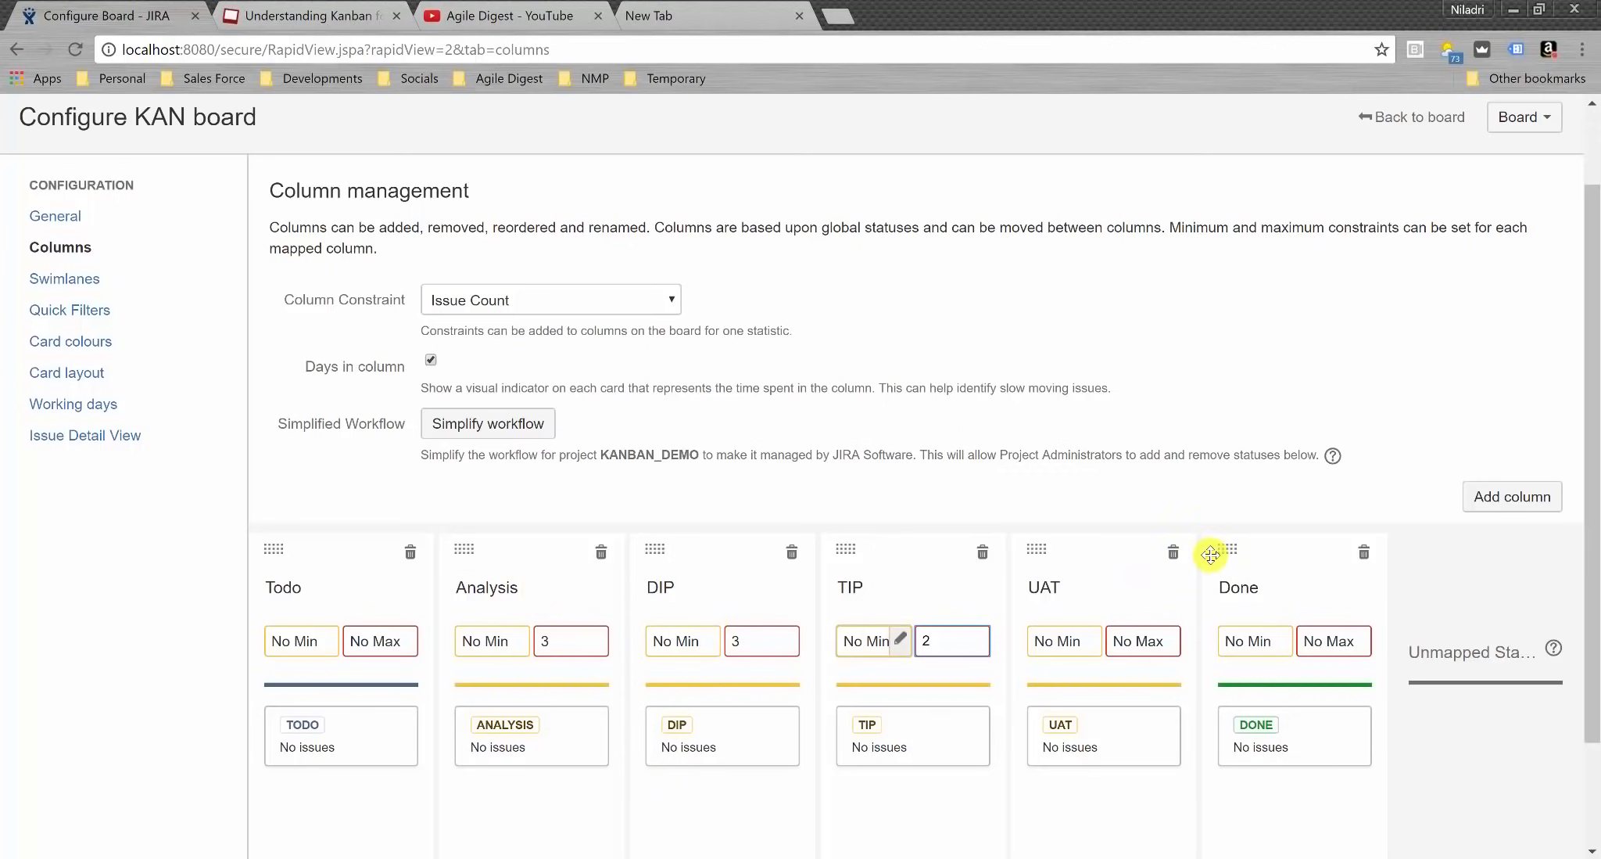
- Return from the column configuration to the Kanban board to view the column limits
scroll(1571, 645, "down", 2)
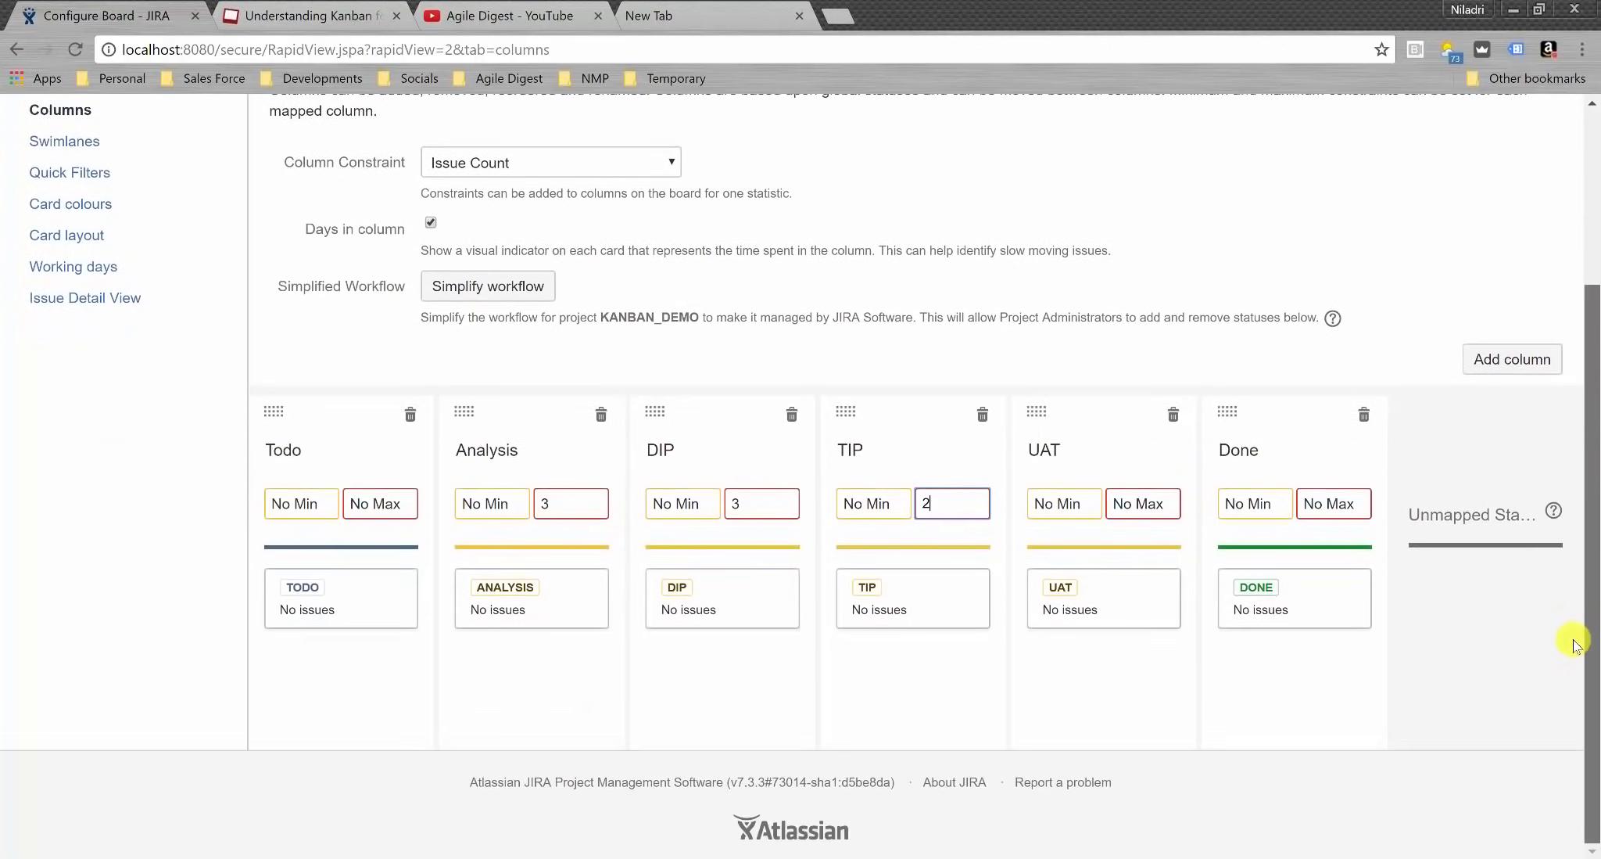
scroll(1572, 645, "up", 3)
left_click(1389, 223)
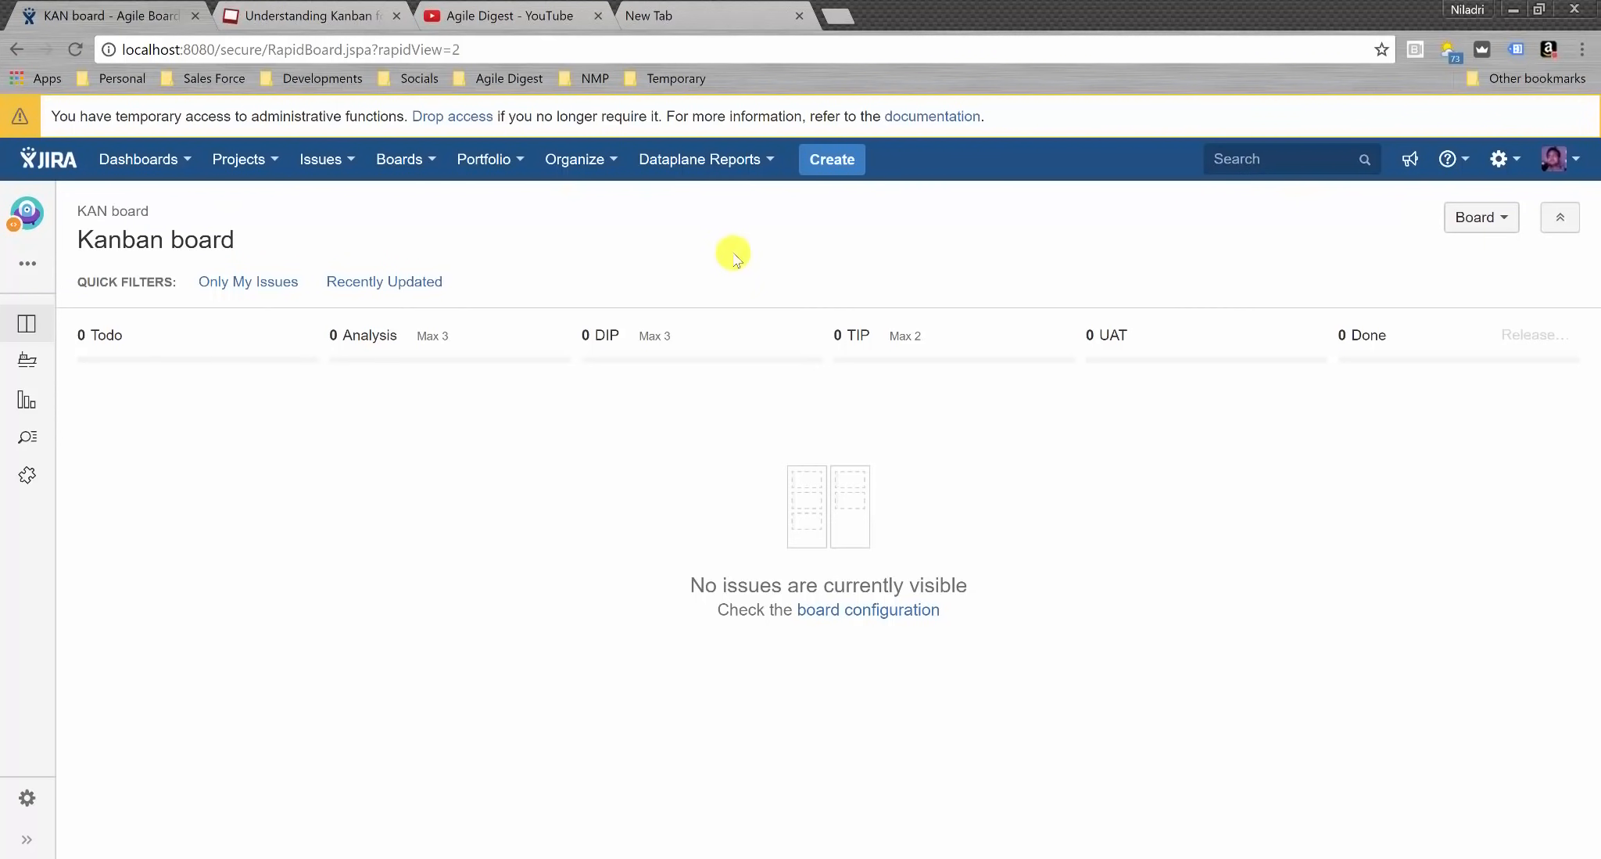
- Create two stories in KANBAN_DEMO with the summaries US1 and US2, leaving the other fields at their defaults
left_click(833, 161)
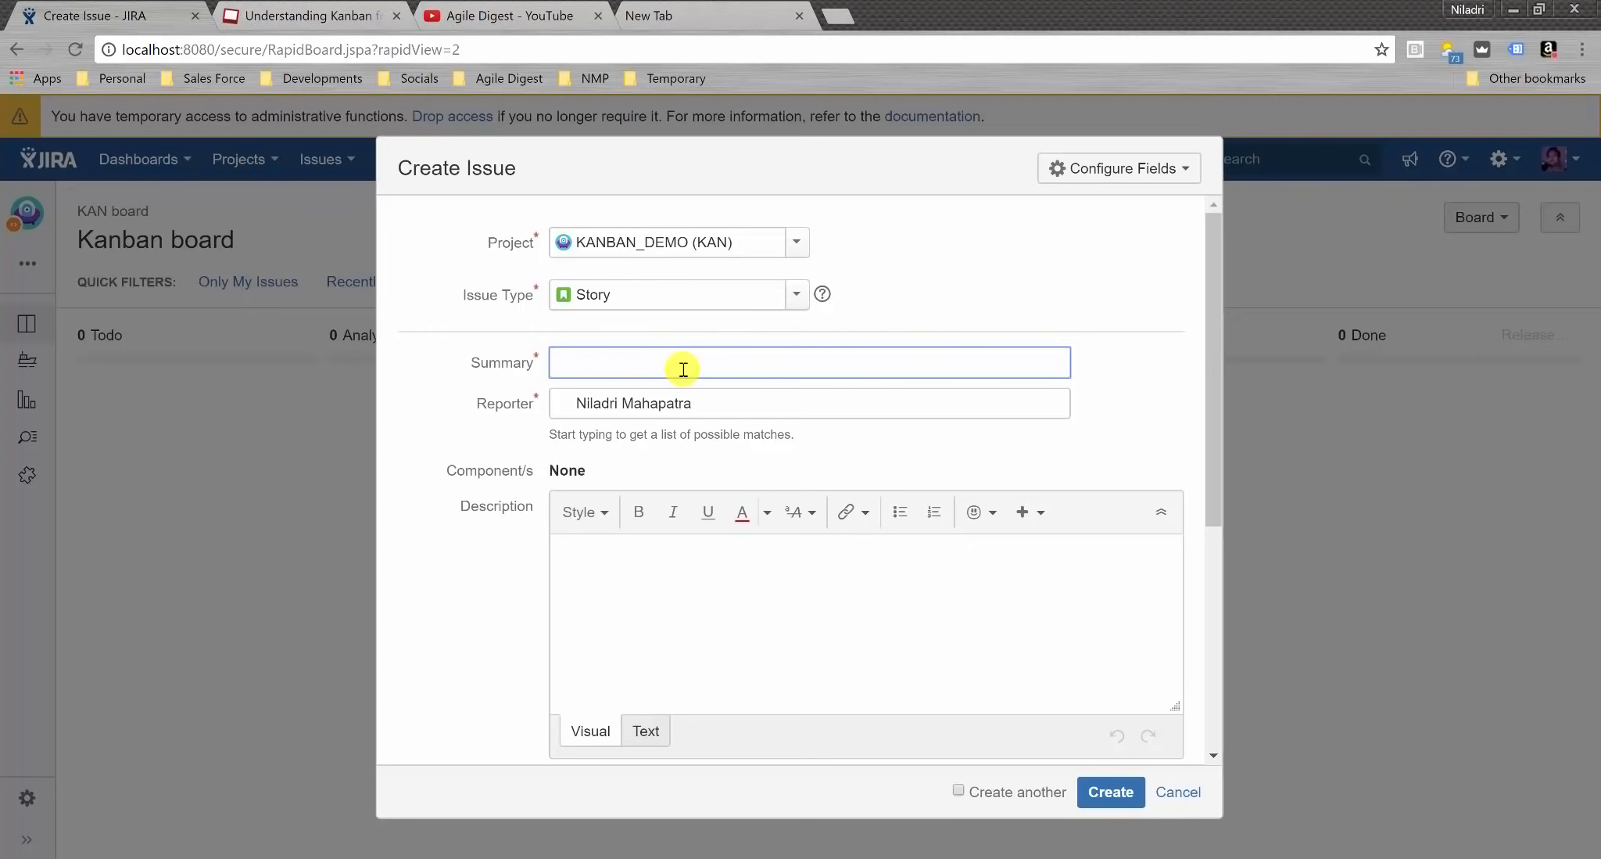
type("US1")
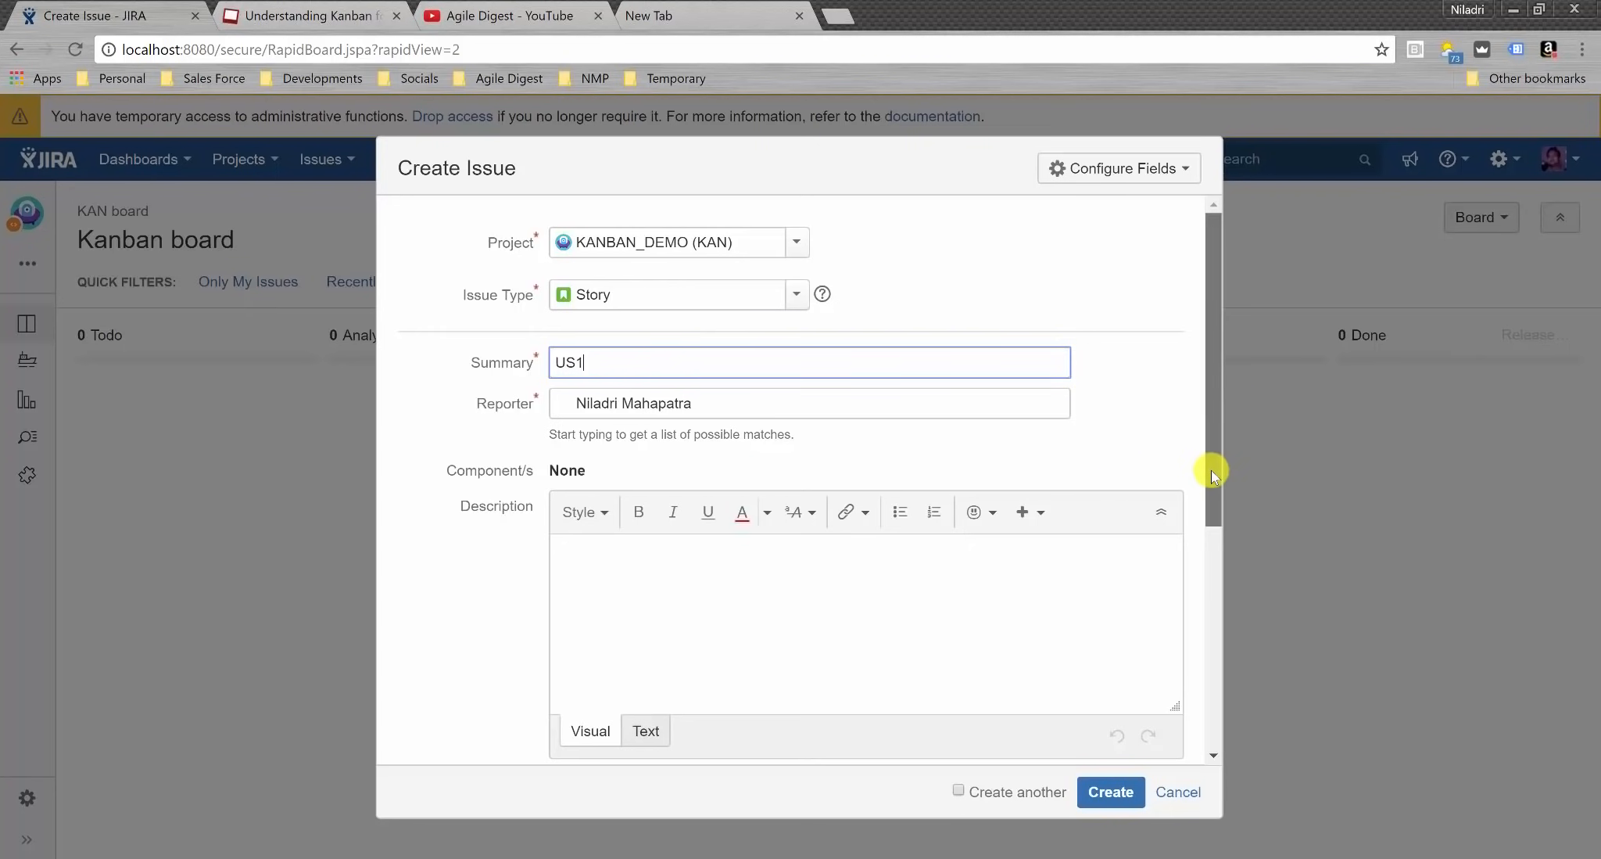
scroll(1211, 471, "down", 5)
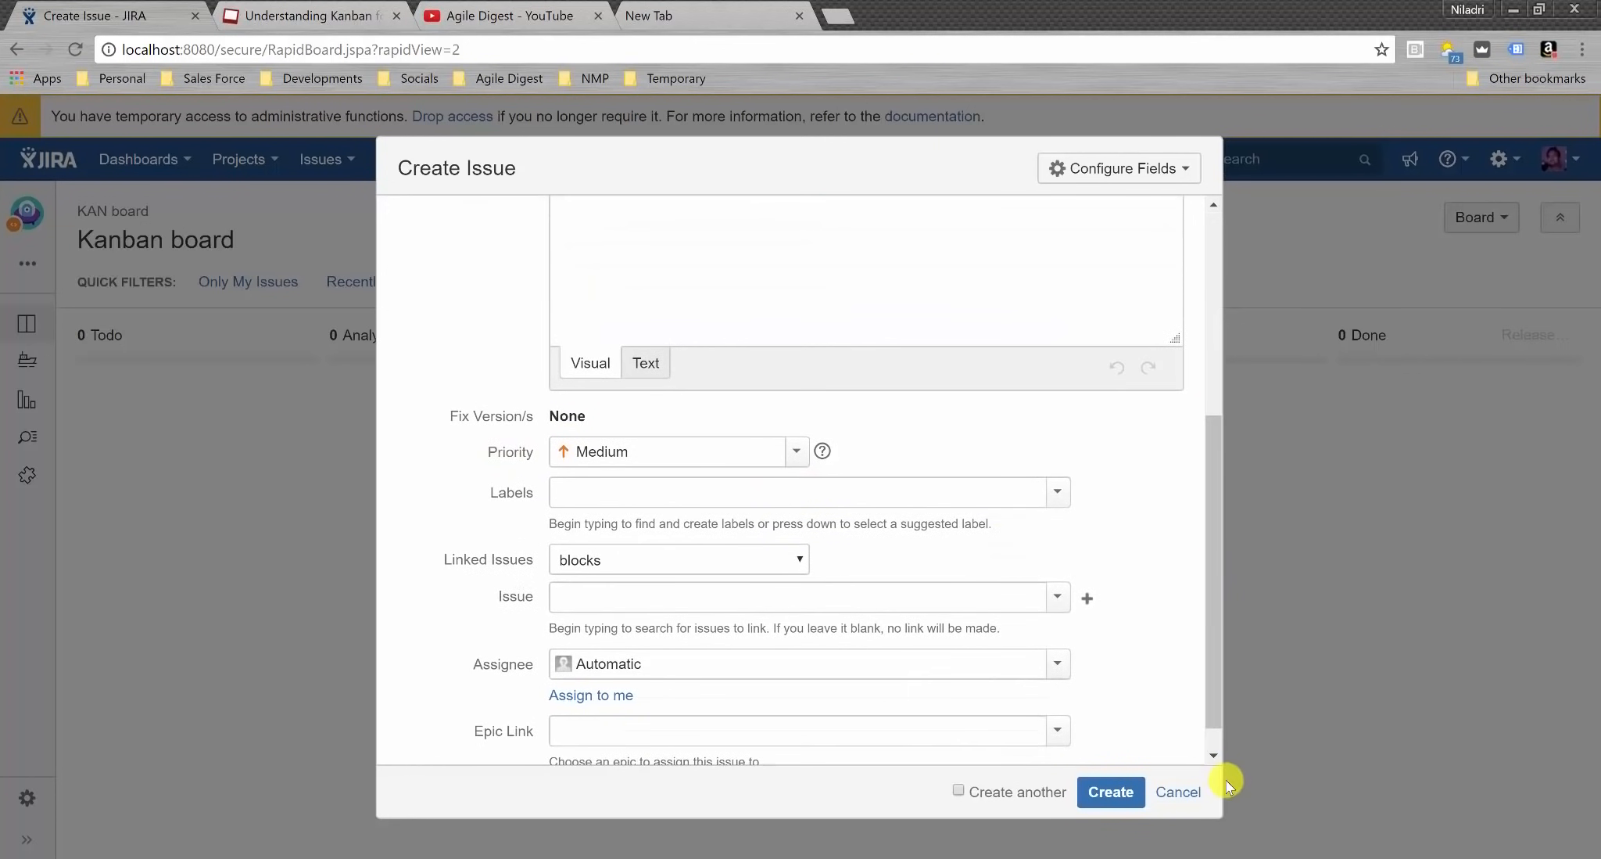
left_click(1117, 792)
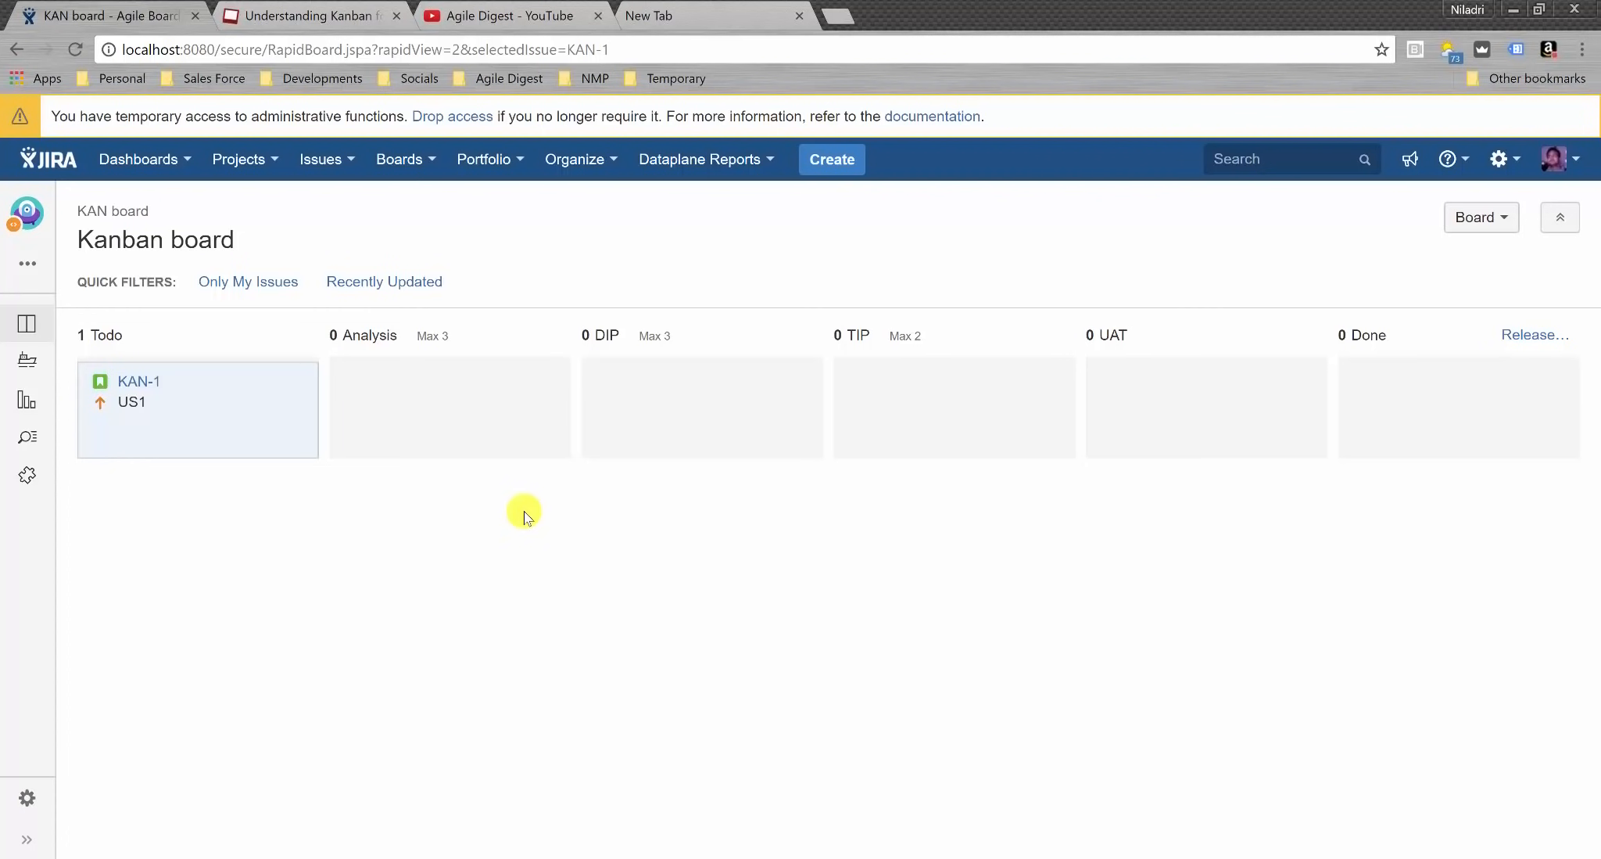
left_click(832, 159)
type("US2")
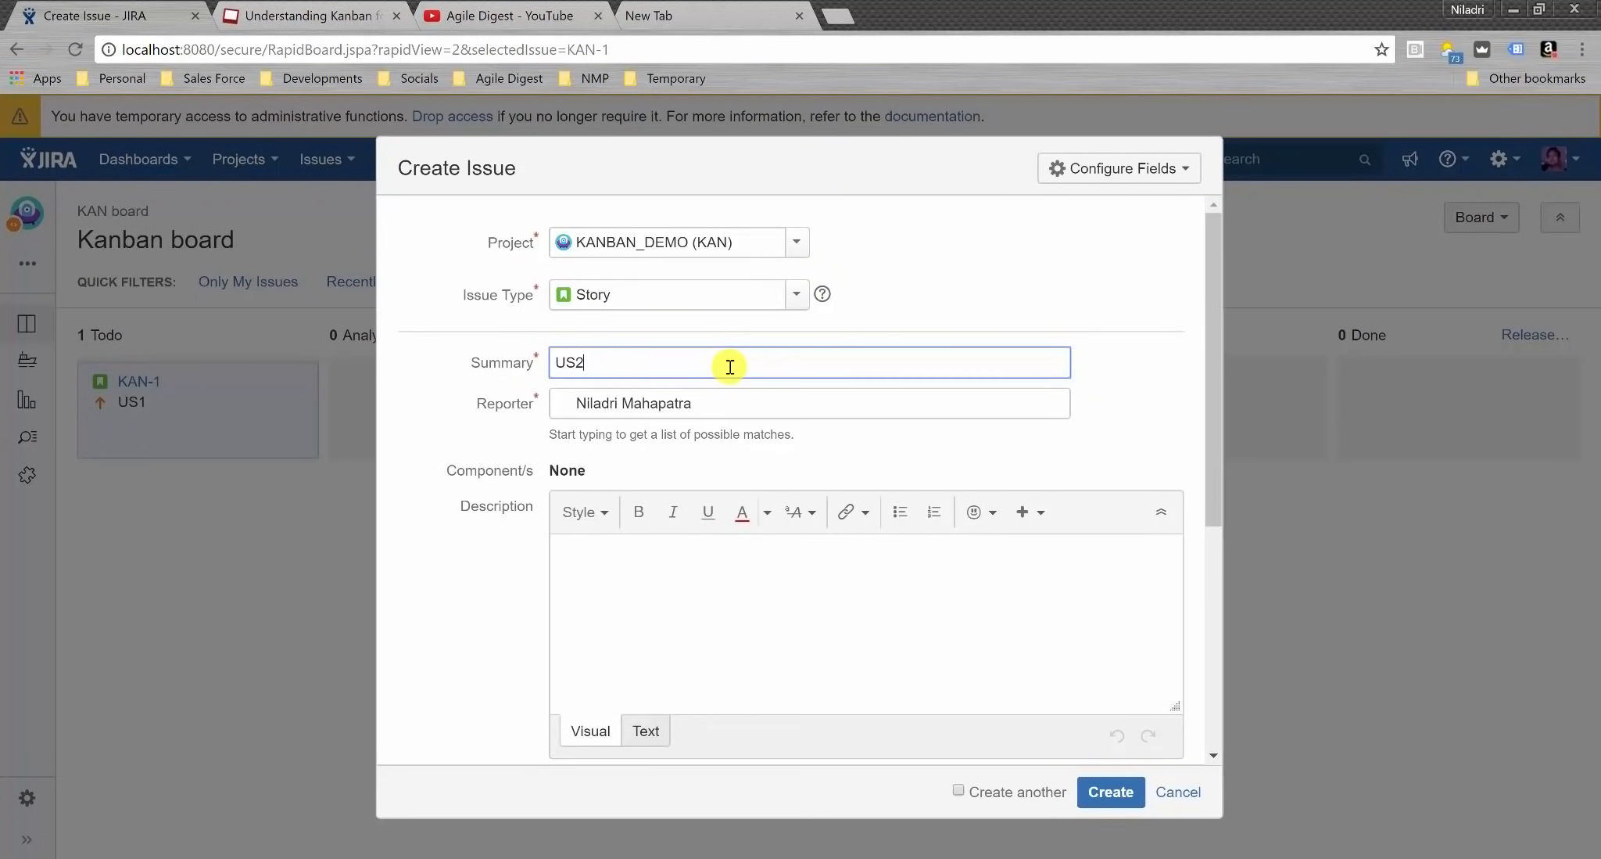
left_click(1111, 798)
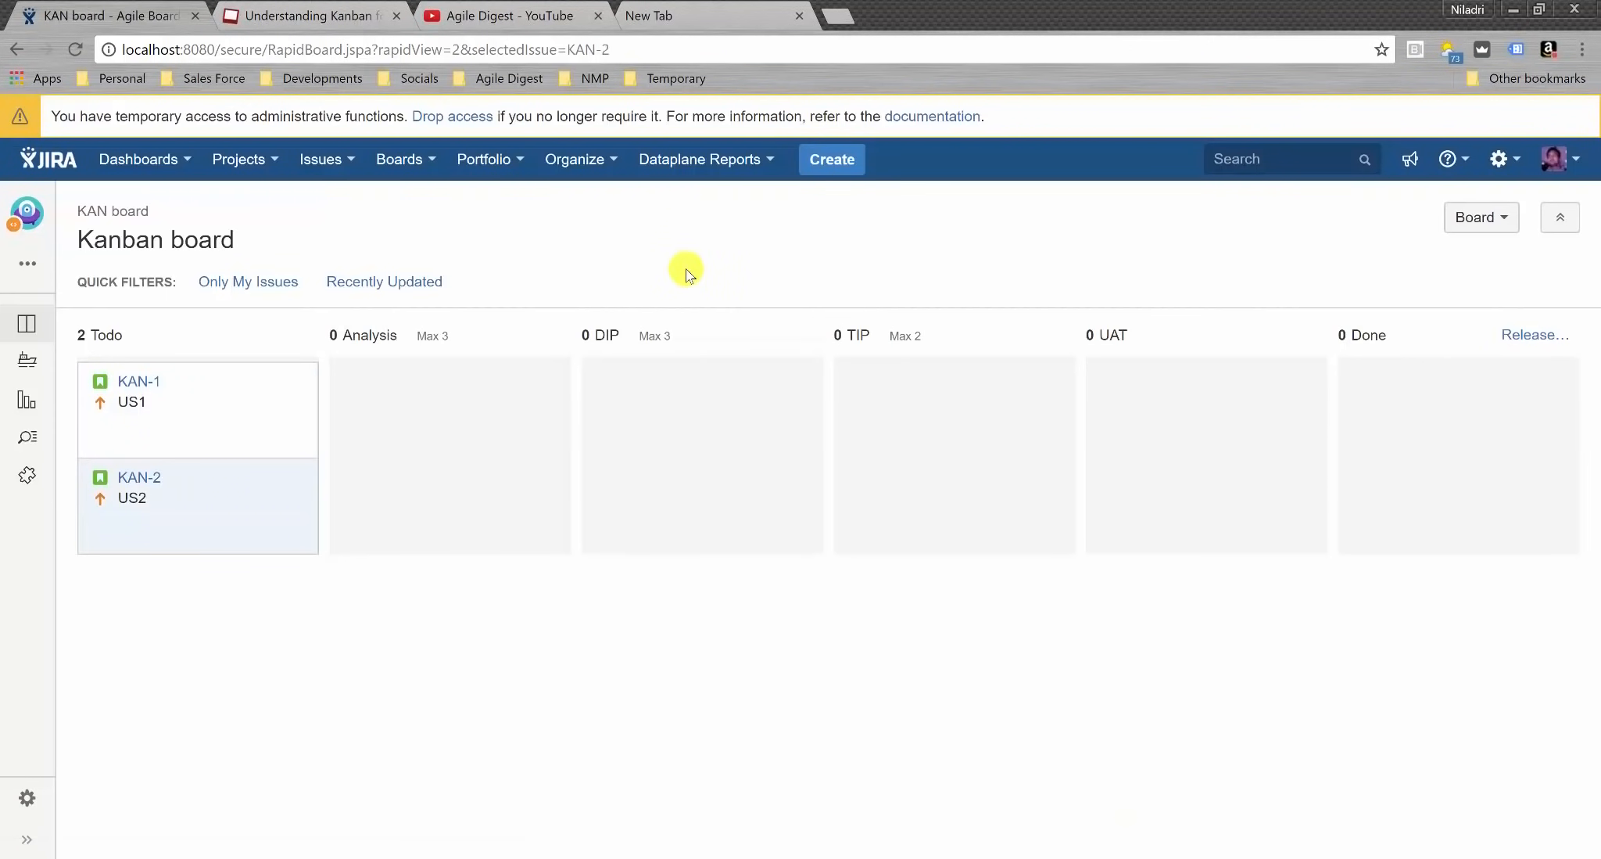
- Create a third story in KANBAN_DEMO with the summary US1
left_click(832, 162)
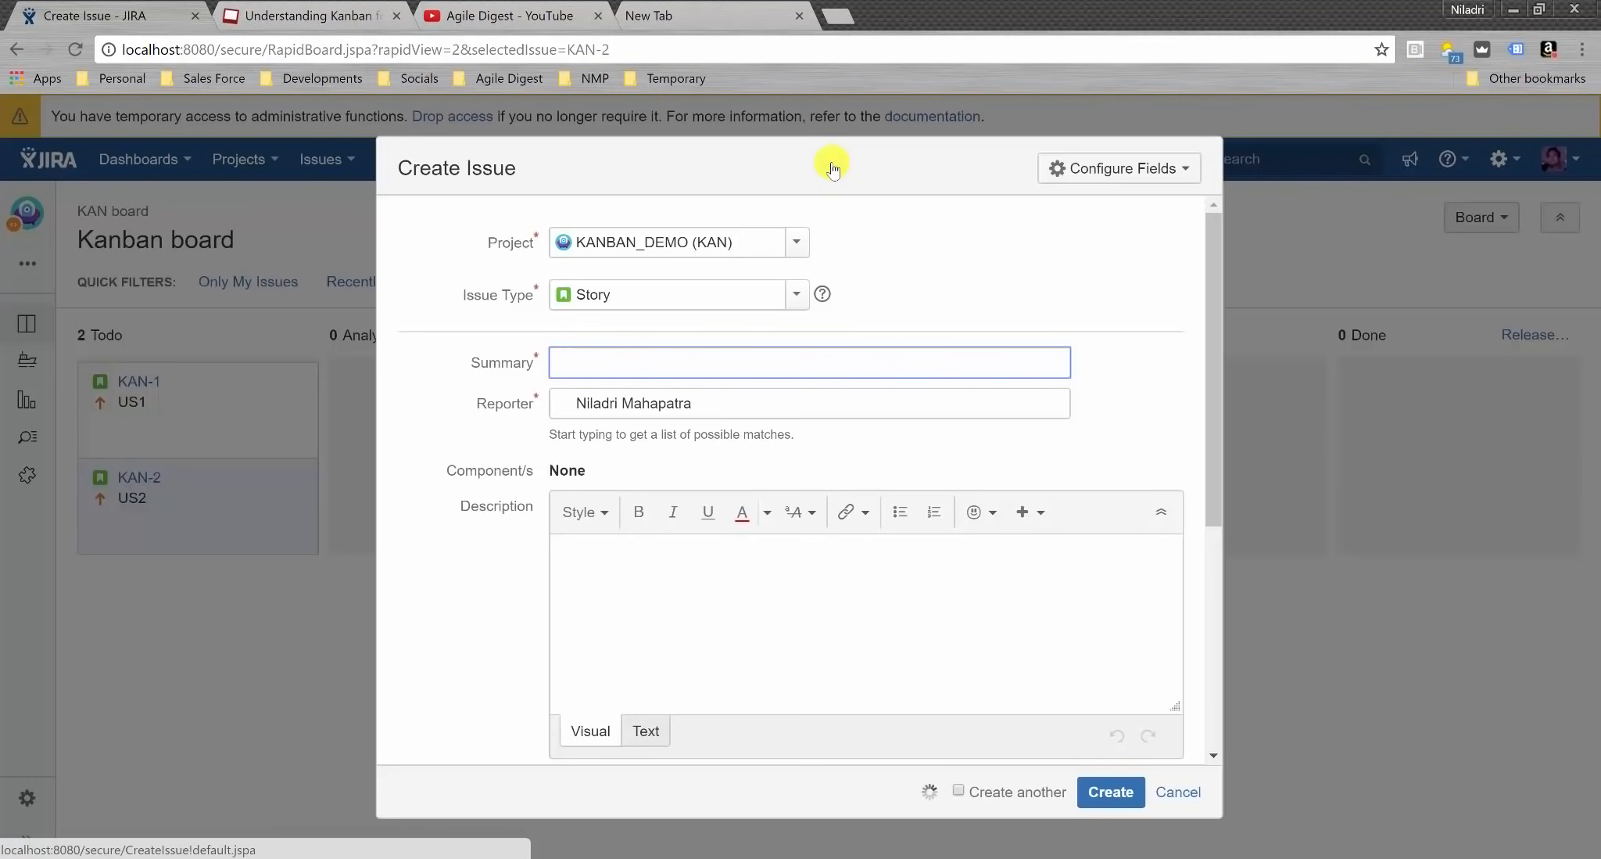
type("US")
type("3")
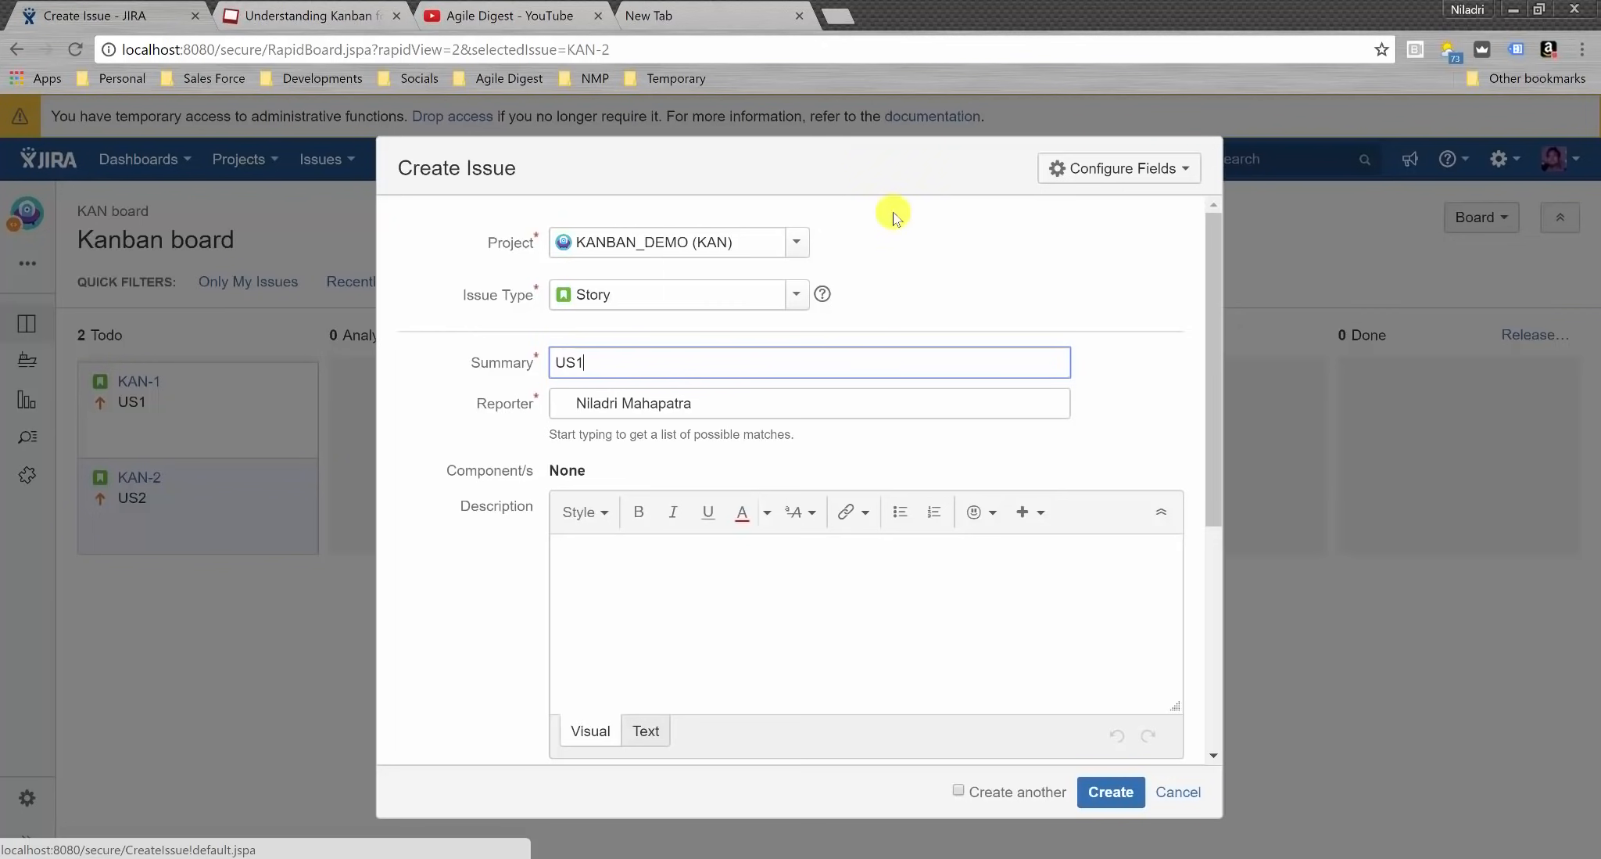
left_click(1111, 791)
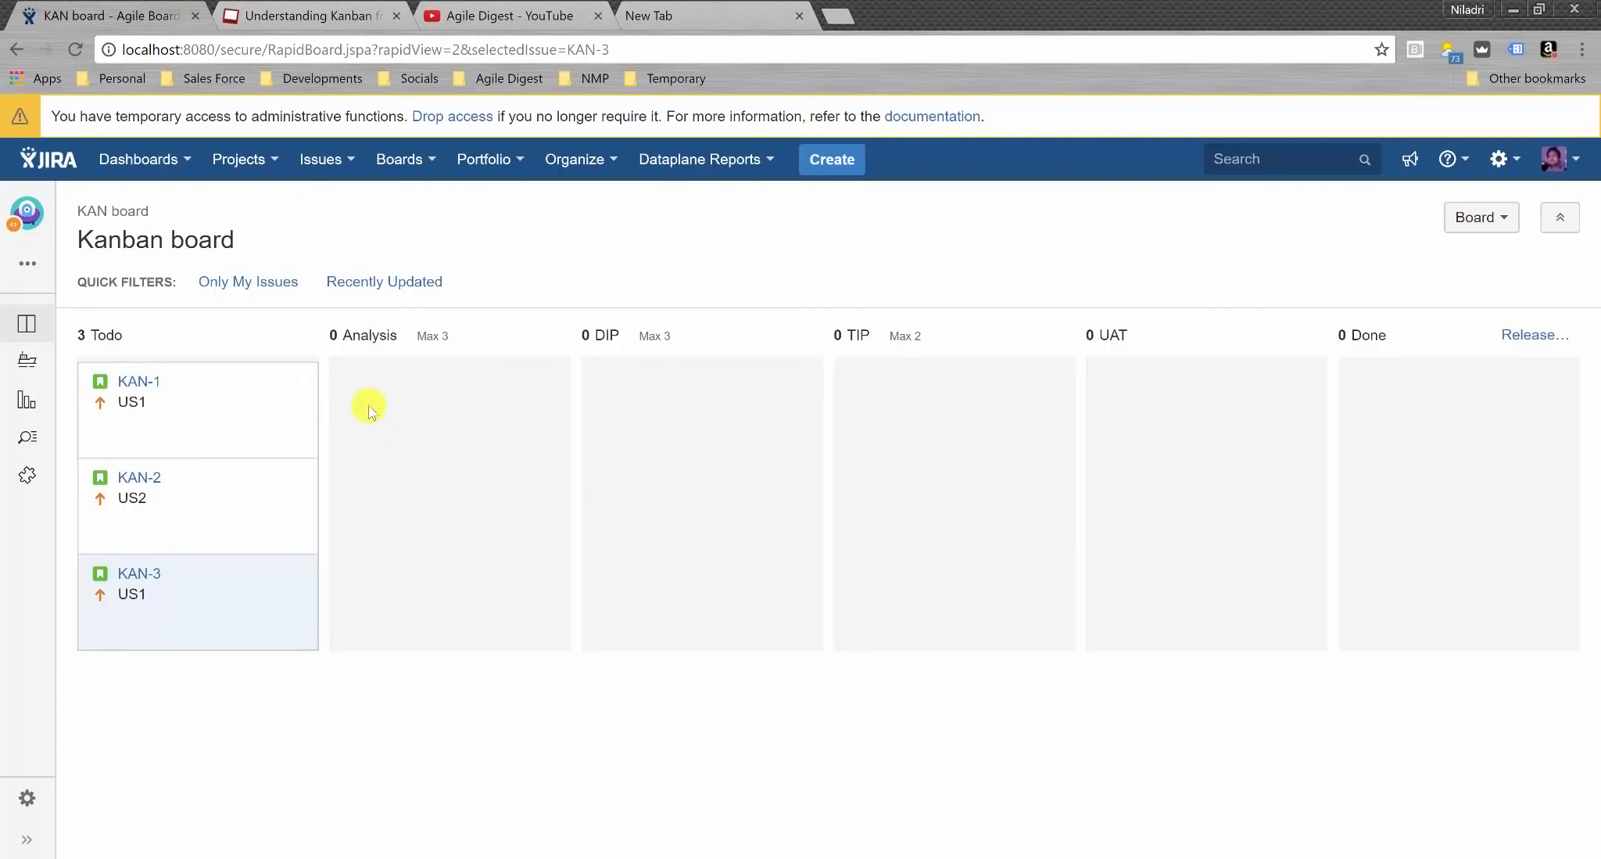
- Move the stories KAN-1, KAN-2 and KAN-3 from the Todo column to Analysis
left_click_drag(225, 405, 445, 432)
left_click_drag(294, 415, 504, 469)
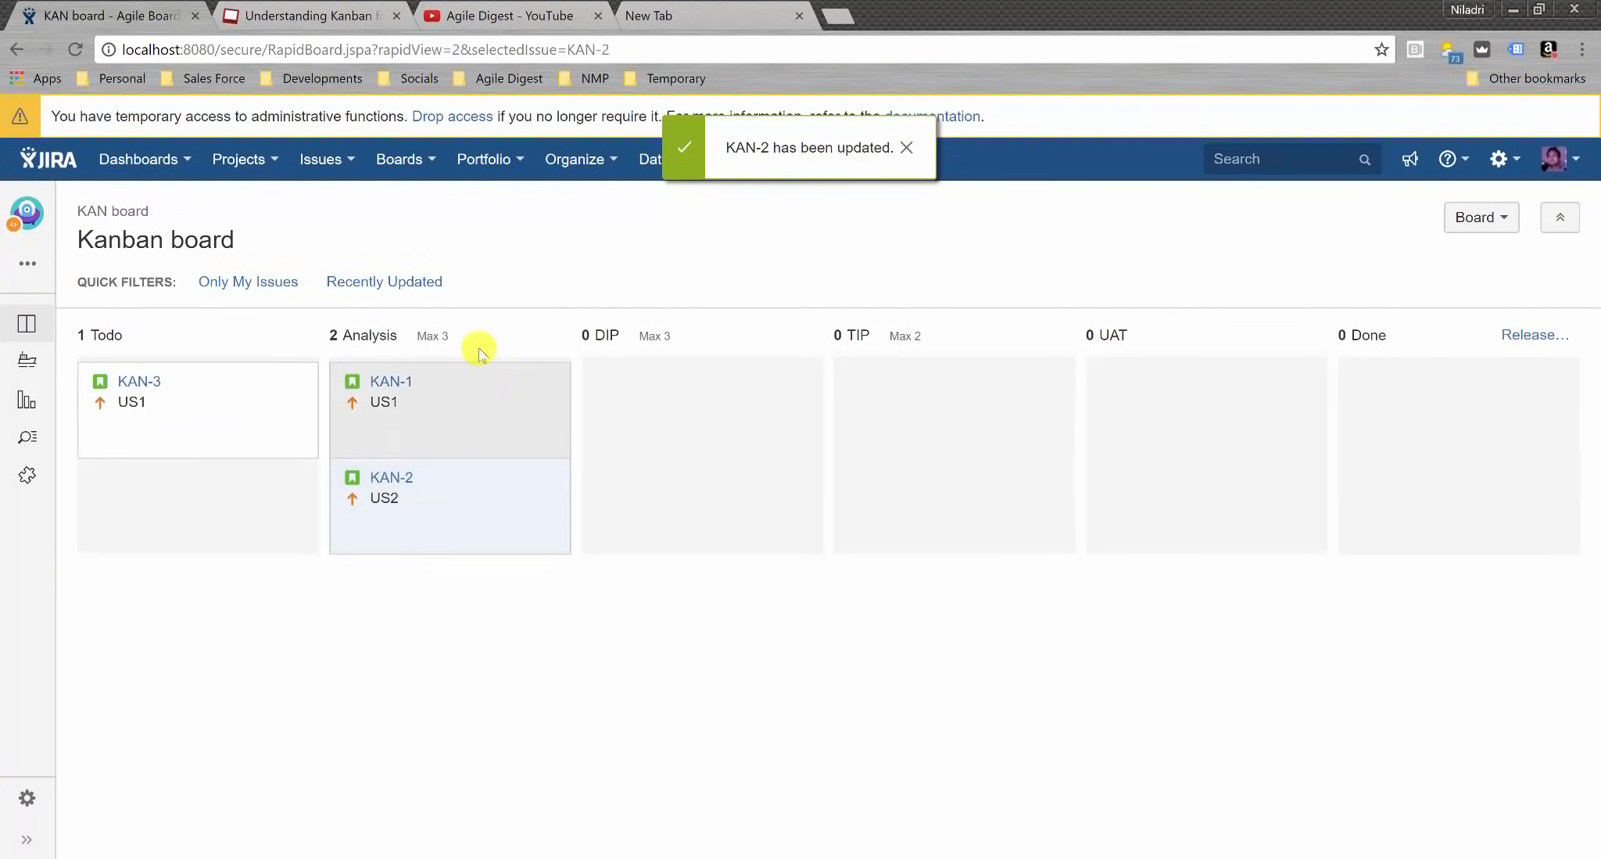
left_click_drag(277, 410, 470, 579)
left_click_drag(278, 432, 434, 473)
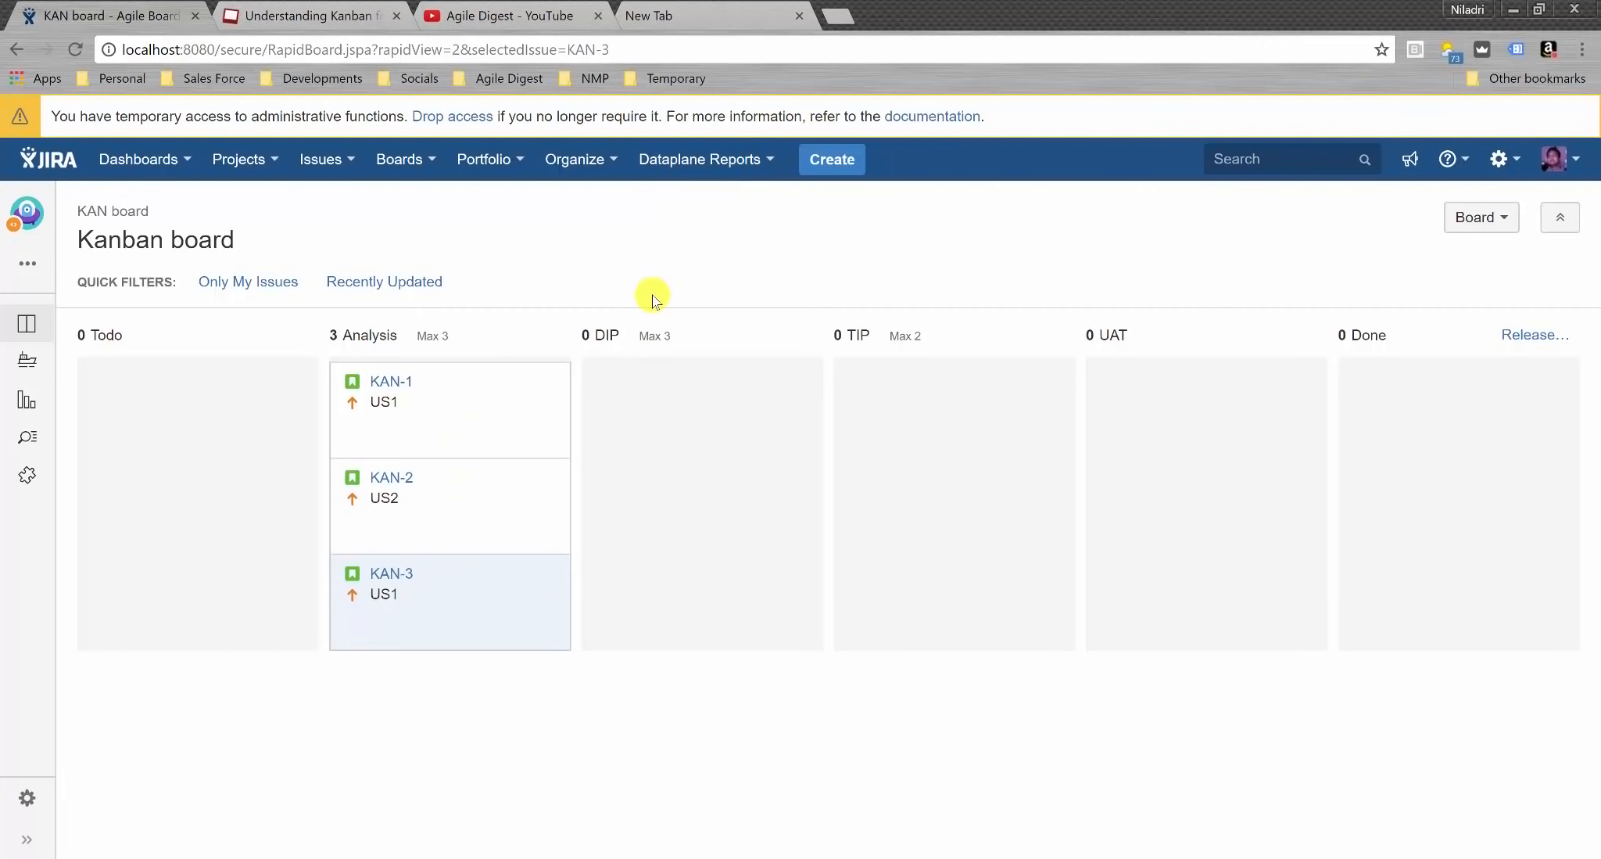
- Create a fourth story in KANBAN_DEMO with the summary US4, leaving the other fields at their defaults
left_click(830, 164)
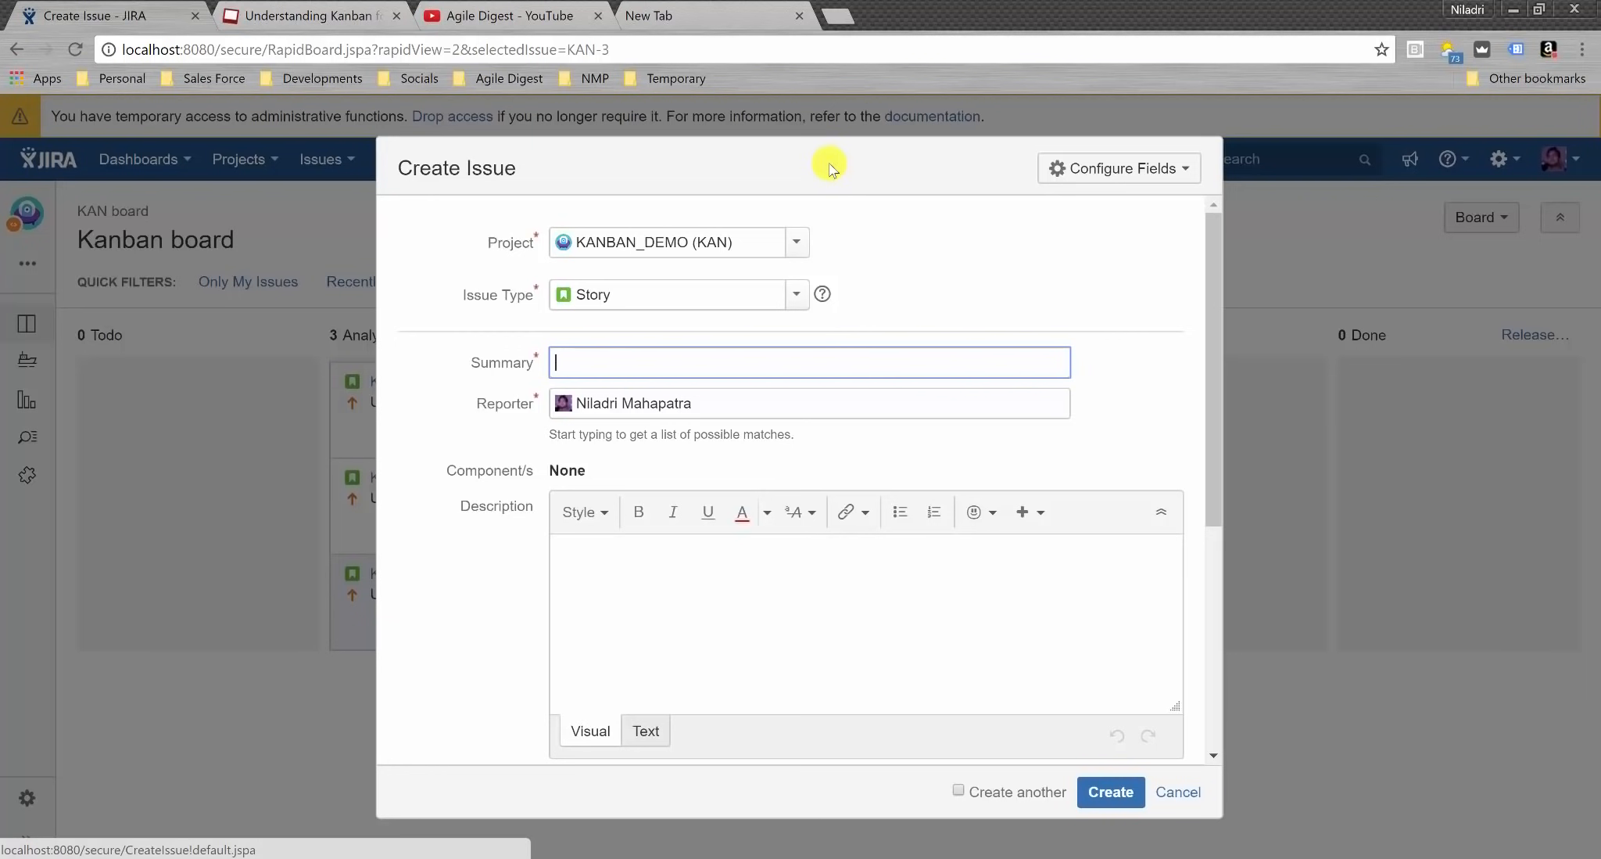
type("US1")
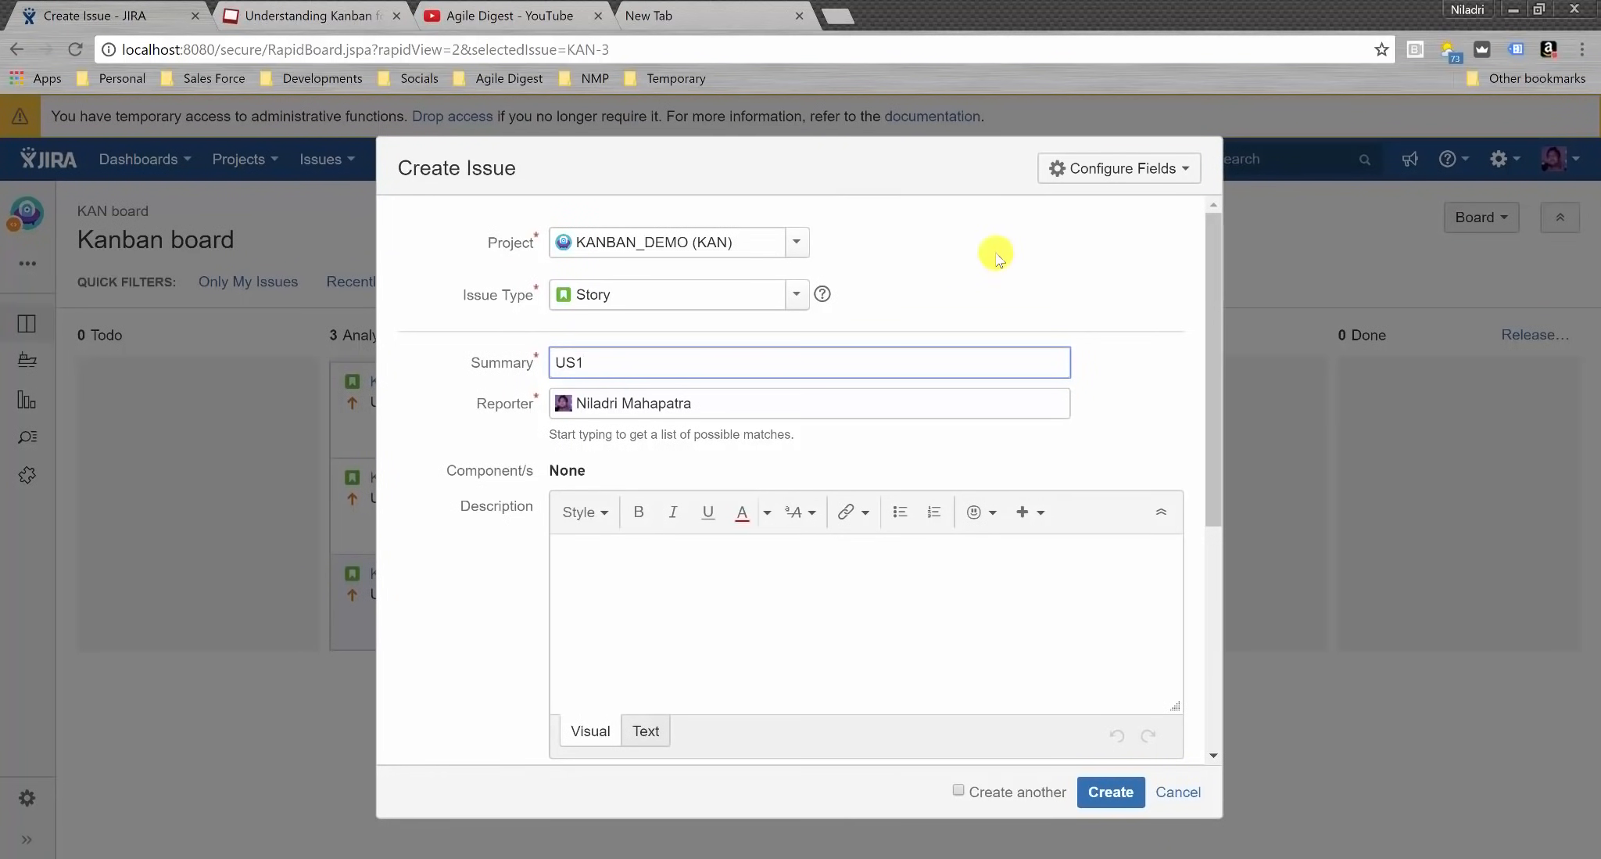
type("4")
left_click(1127, 793)
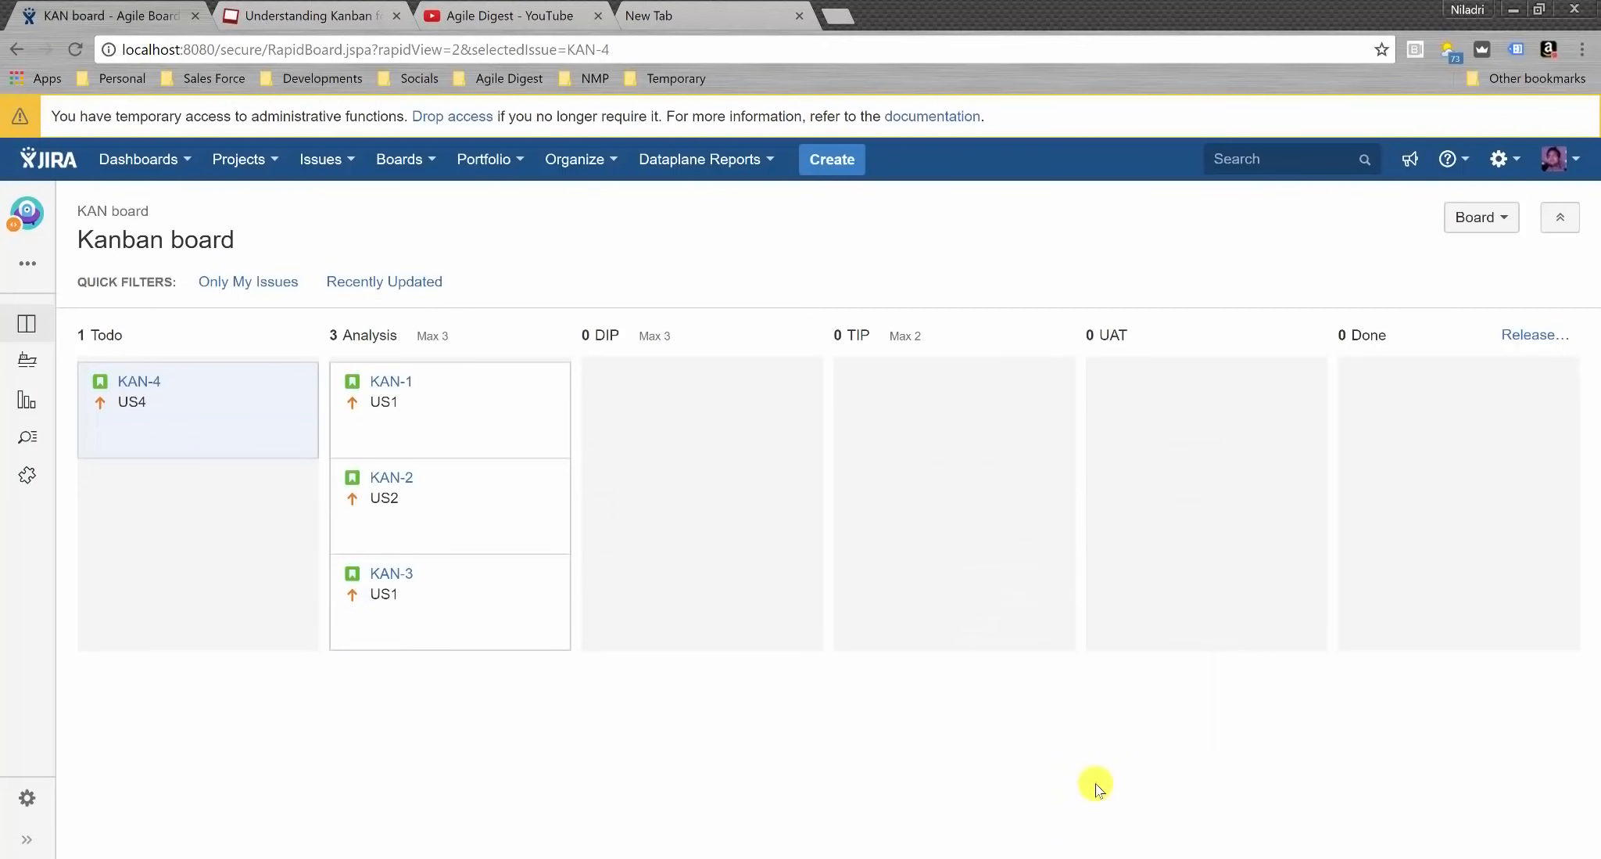
- Move story KAN-4 from Todo to Analysis, and move KAN-1 from Analysis to DIP
left_click_drag(229, 440, 422, 551)
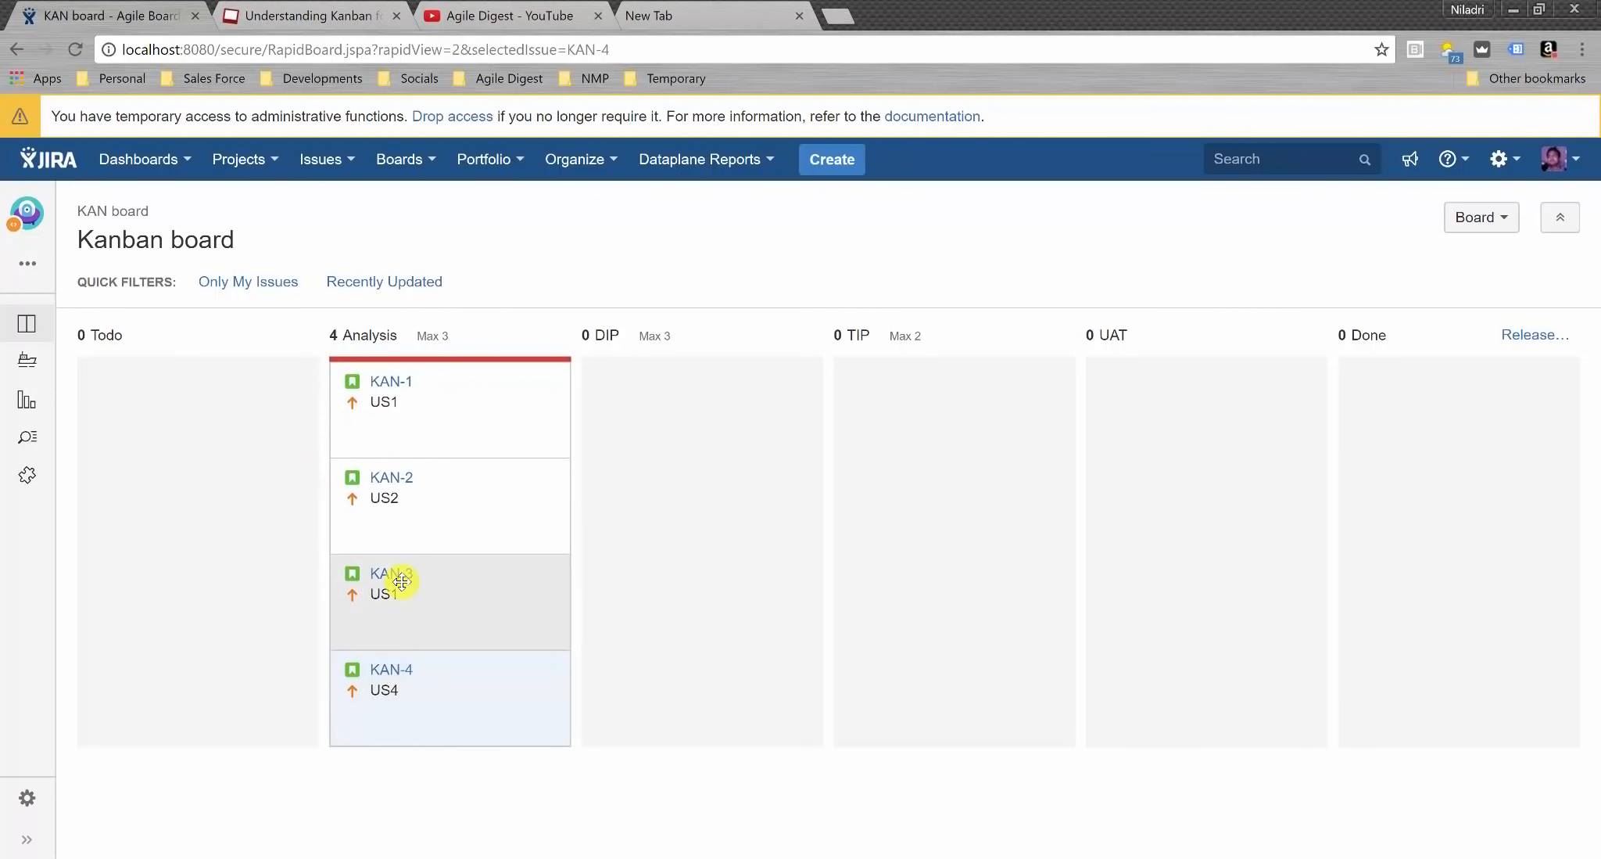
left_click(460, 514)
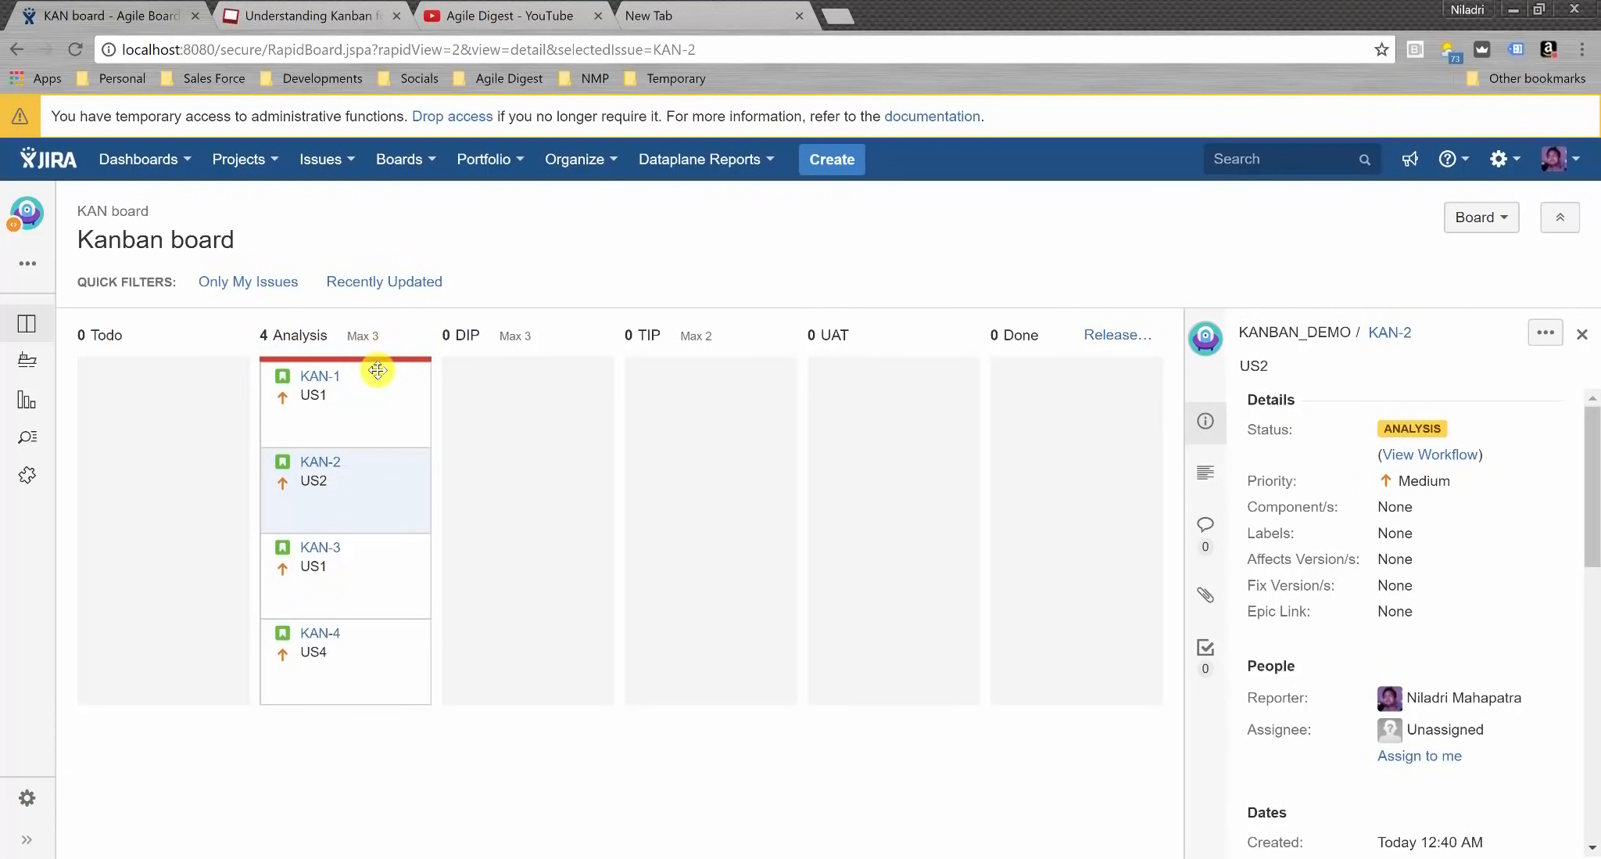
left_click_drag(382, 393, 558, 412)
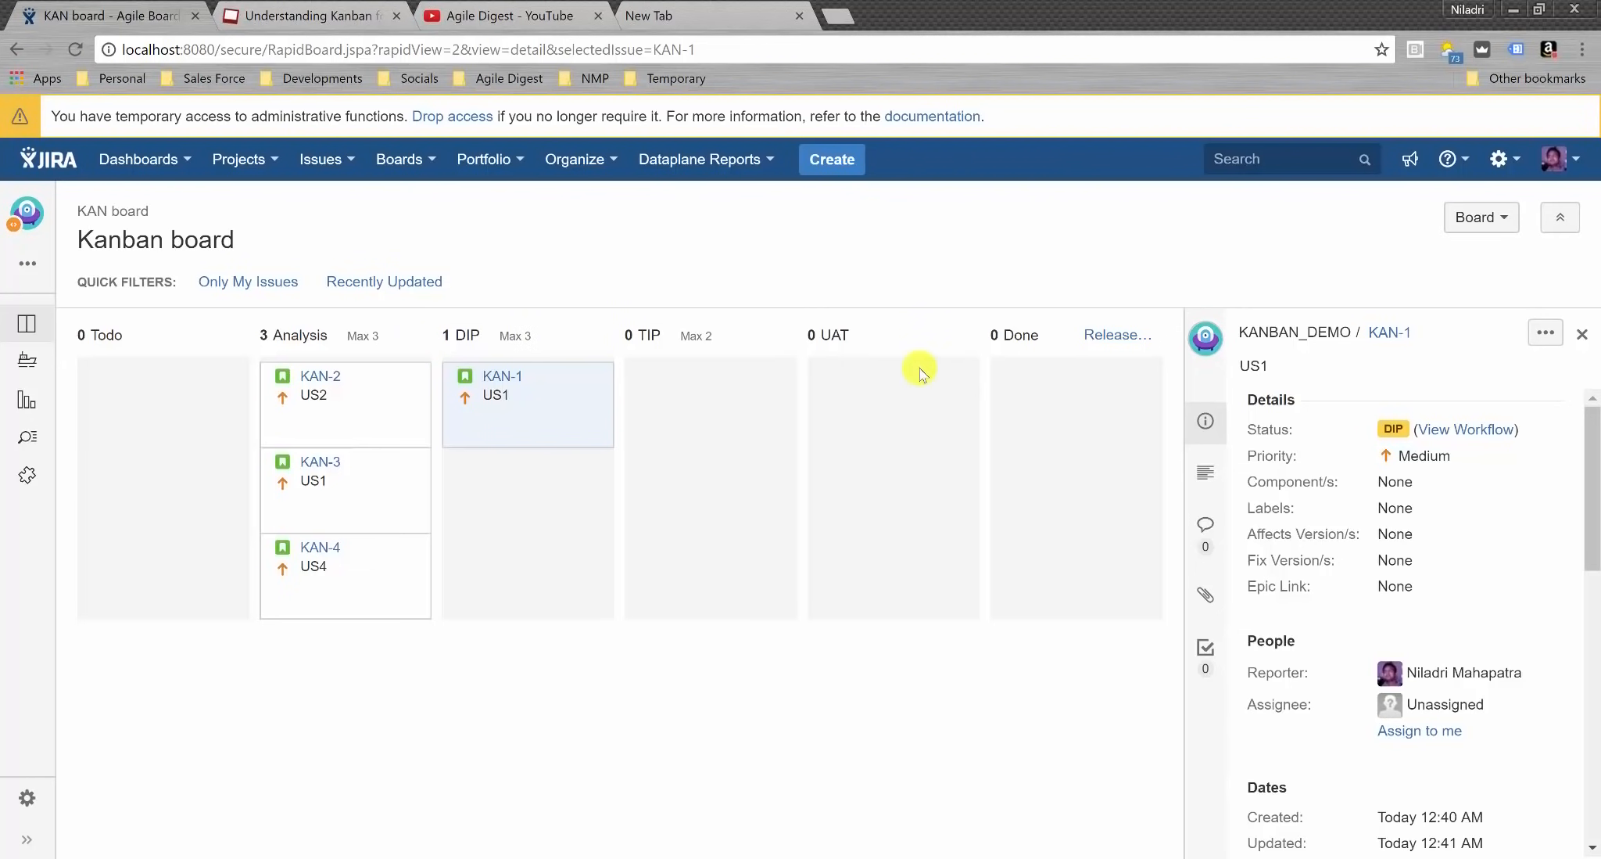
- Examine the swimlane settings in the KAN board's configuration and return to the board
left_click(1465, 229)
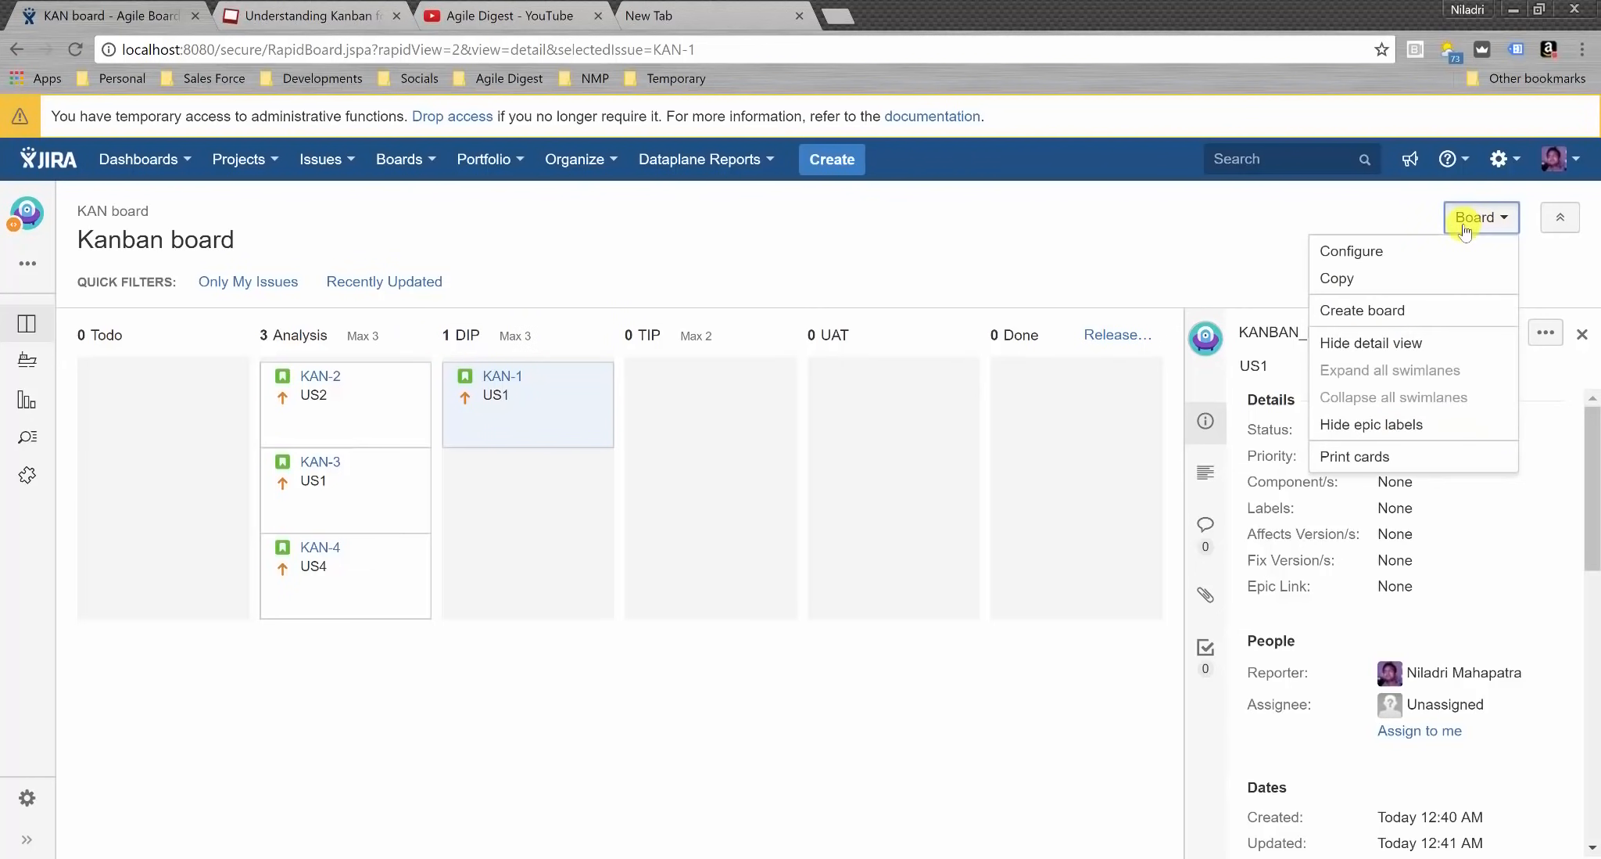
left_click(1419, 250)
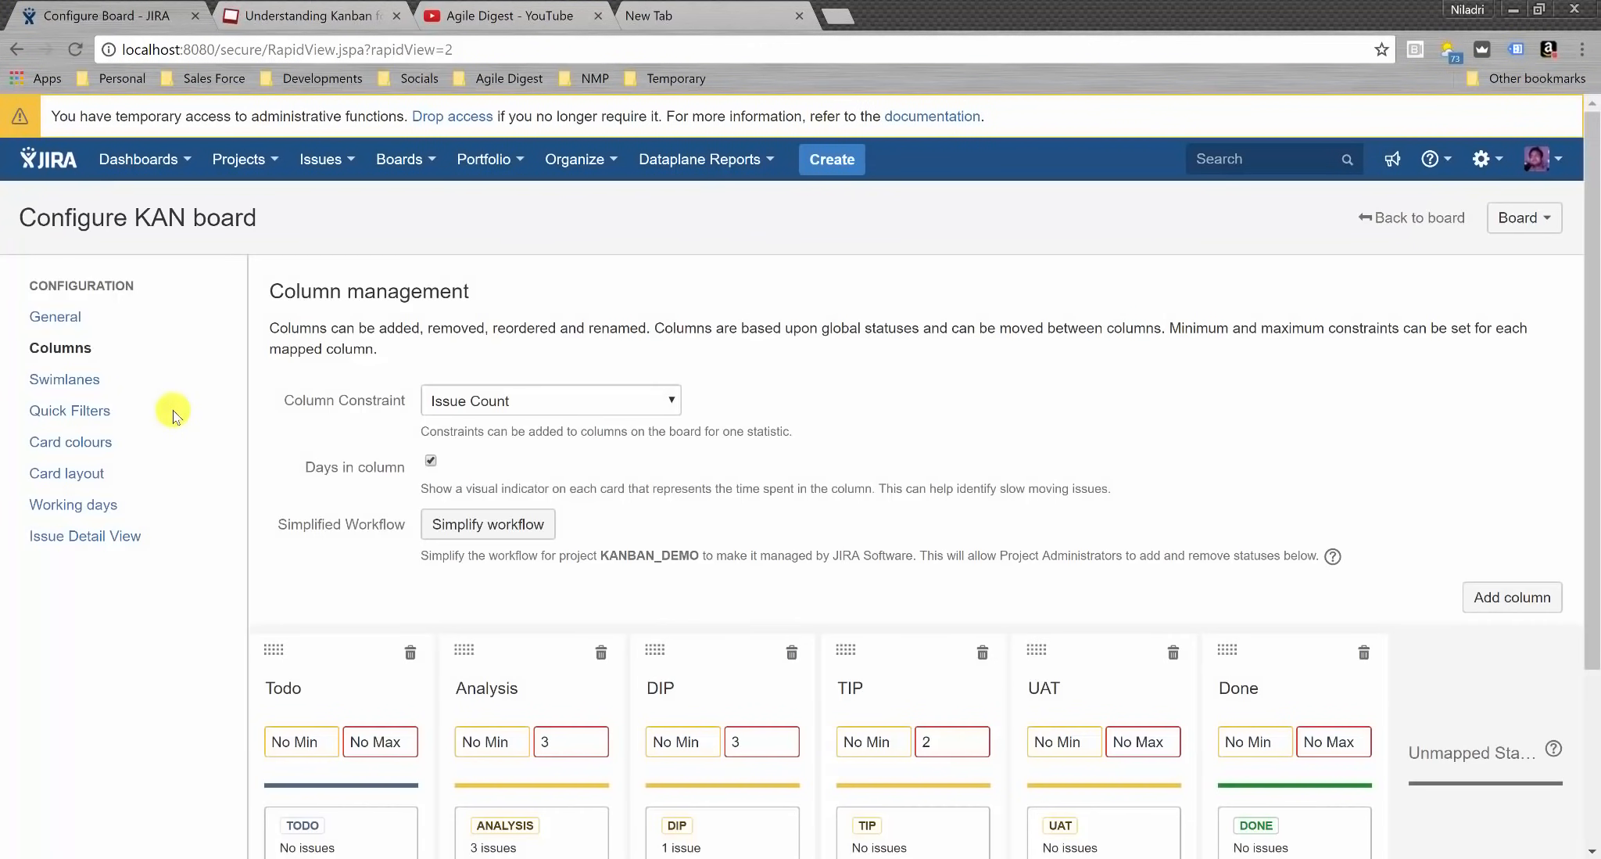
left_click(66, 385)
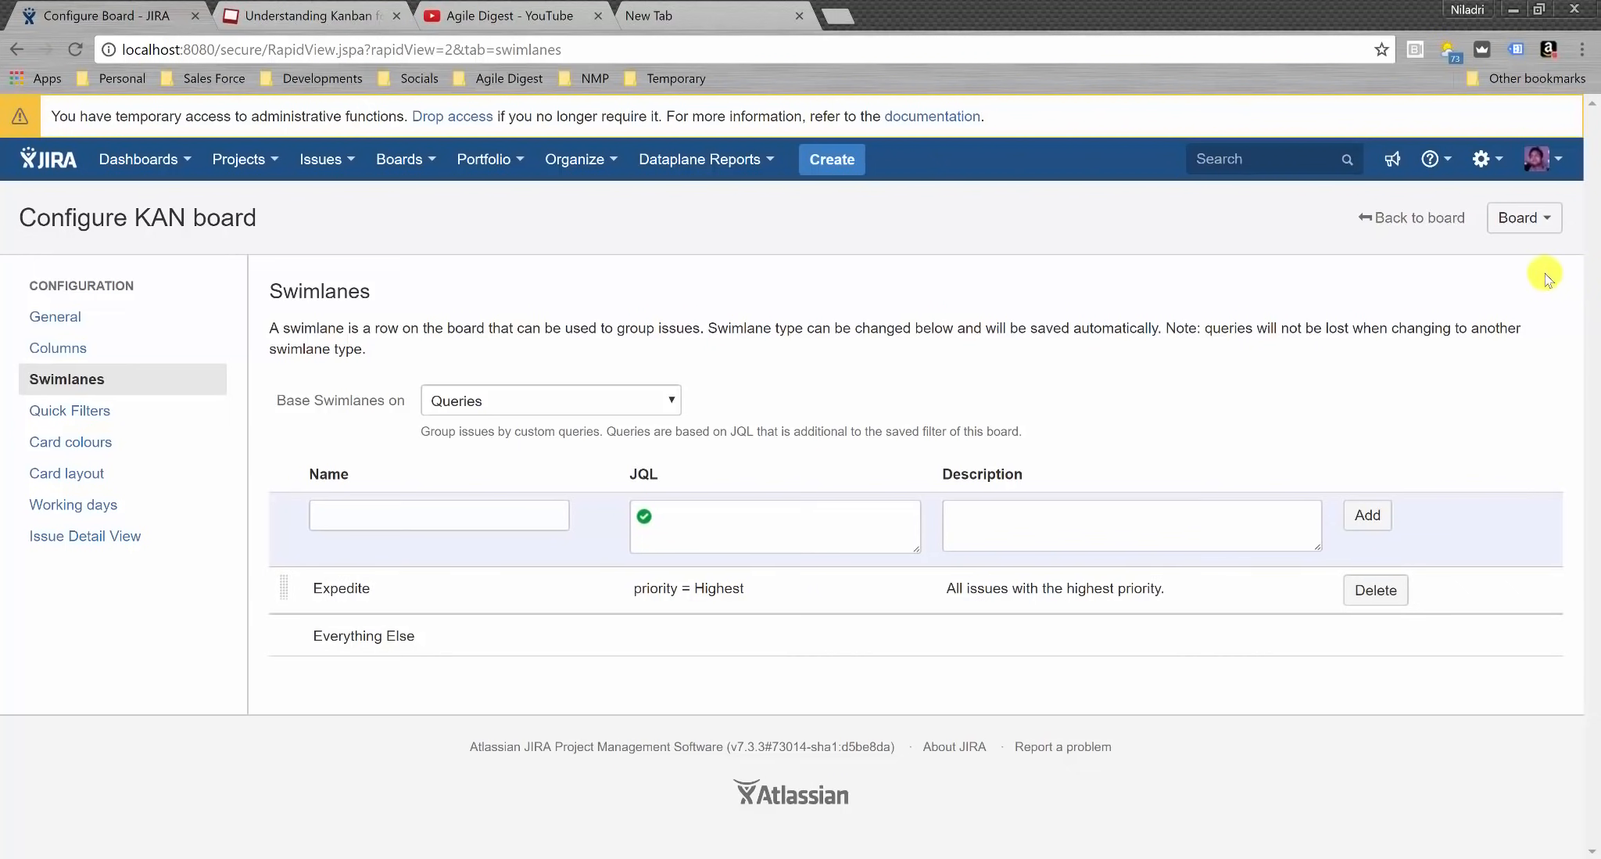
left_click(1535, 222)
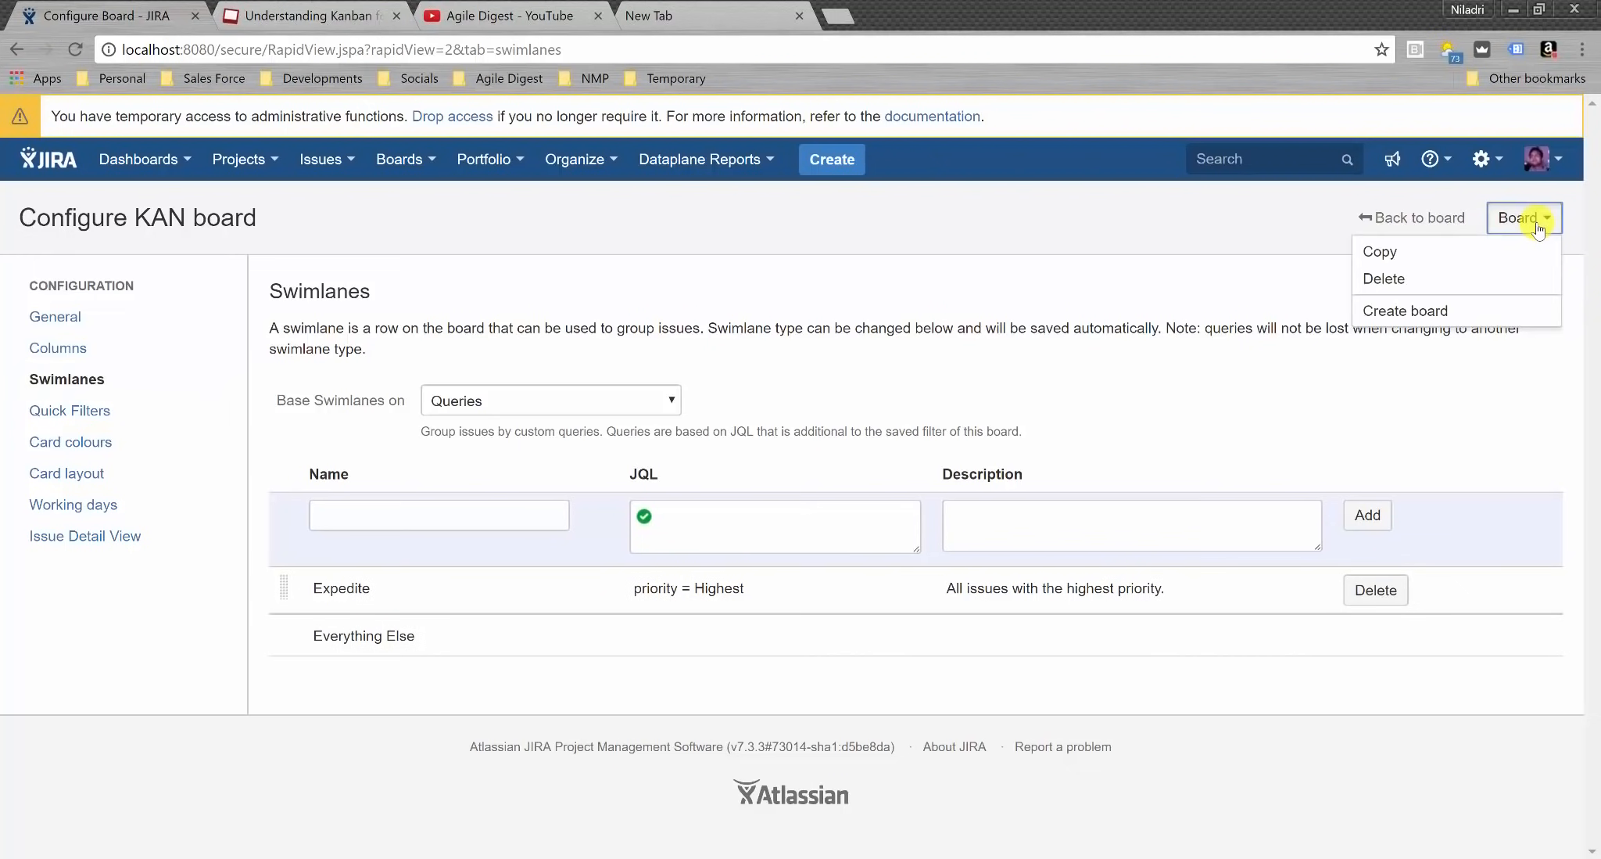
left_click(1404, 236)
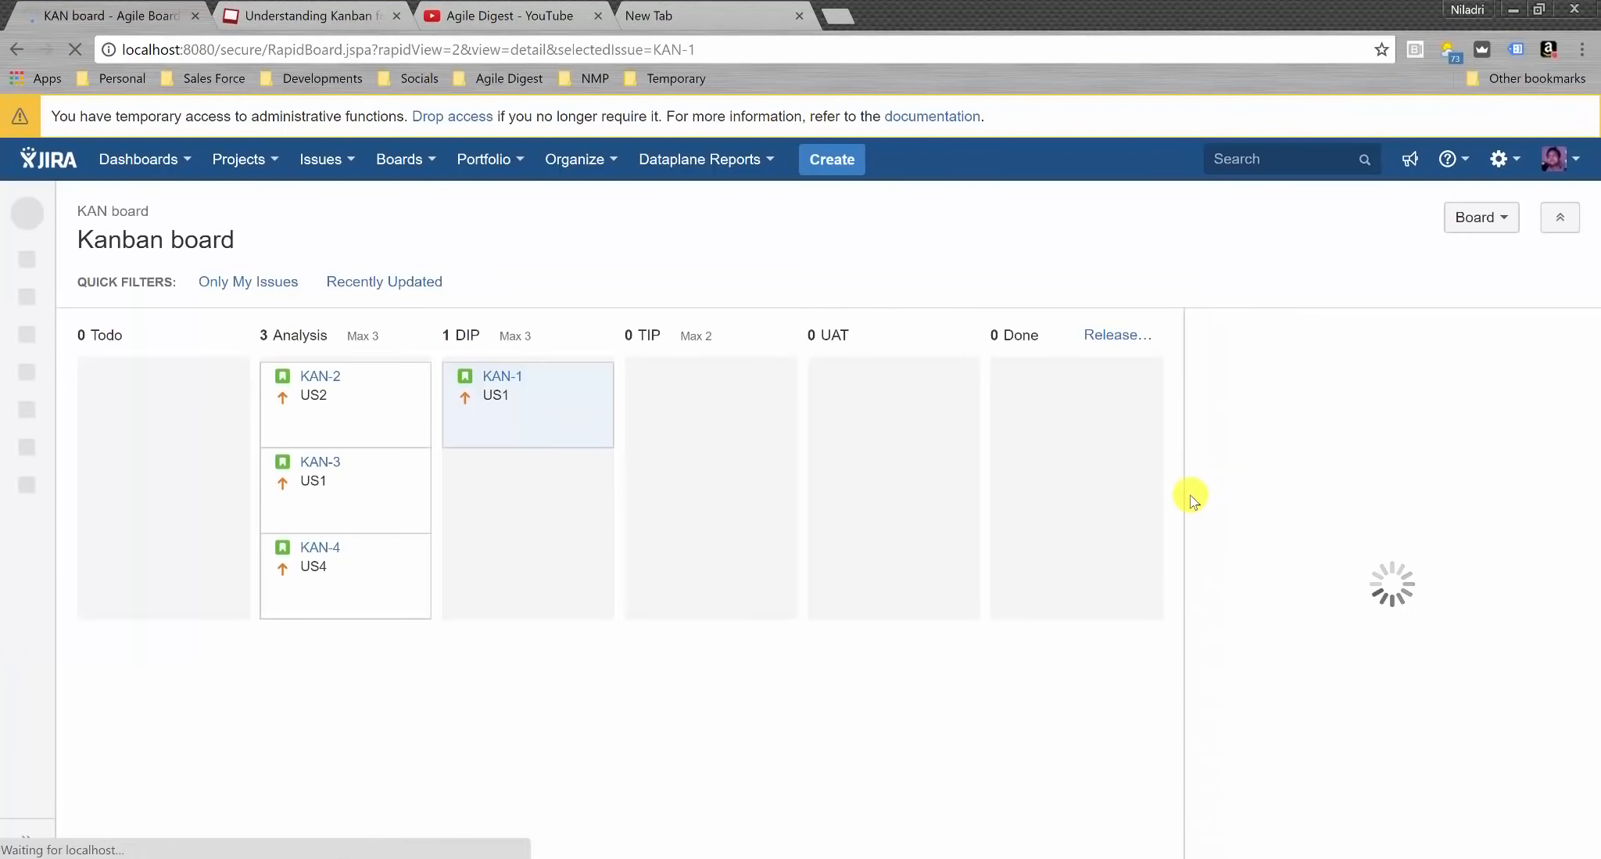
- Set the priority of story KAN-3 to Highest and reload the board
left_click(404, 509)
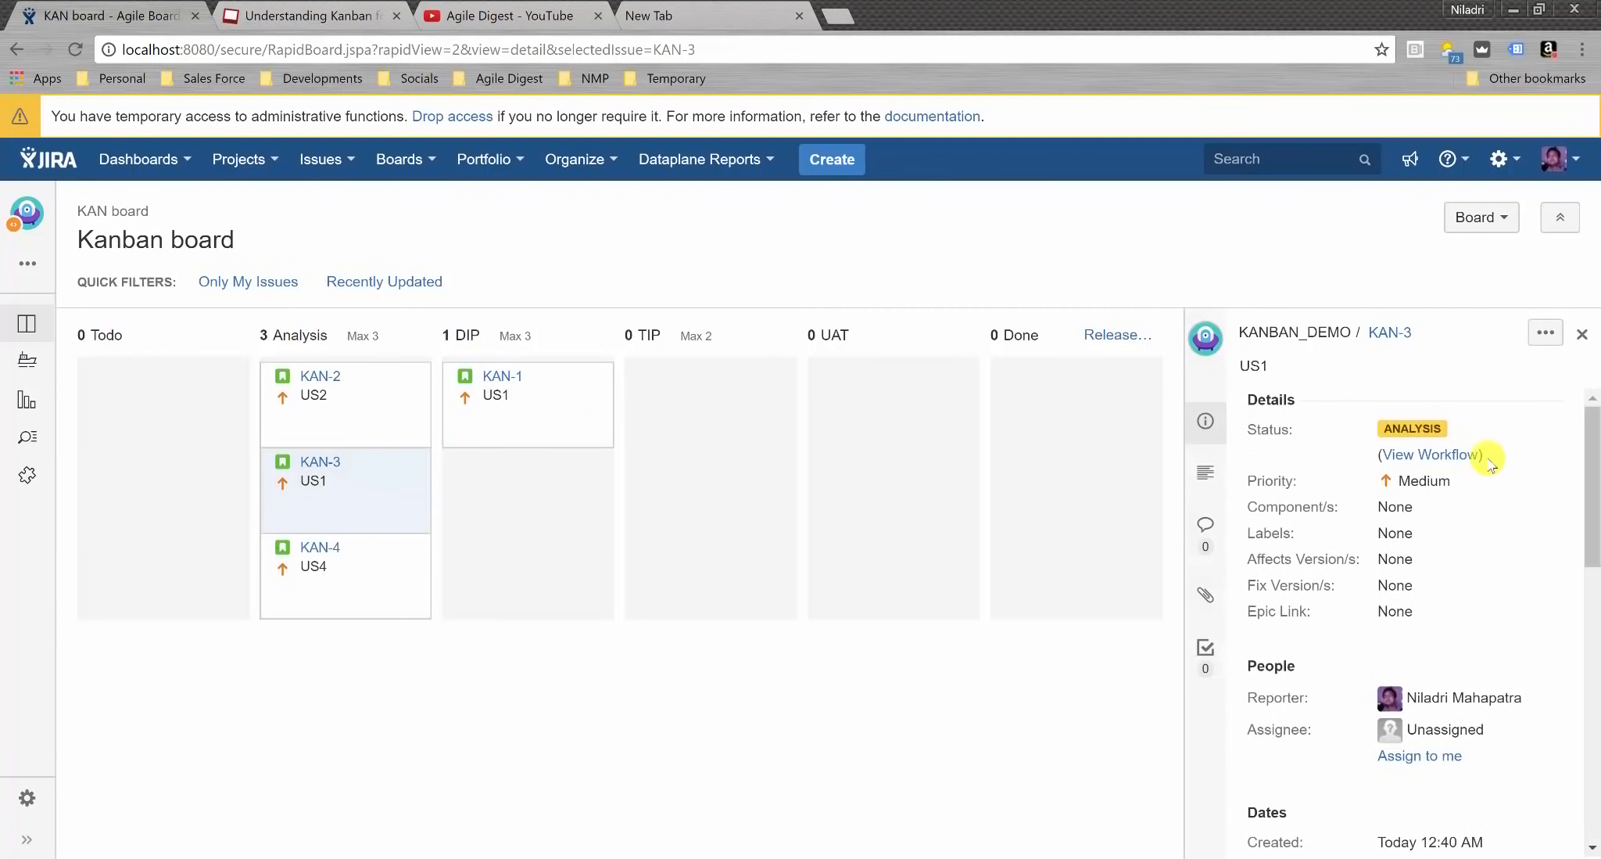
left_click(1443, 485)
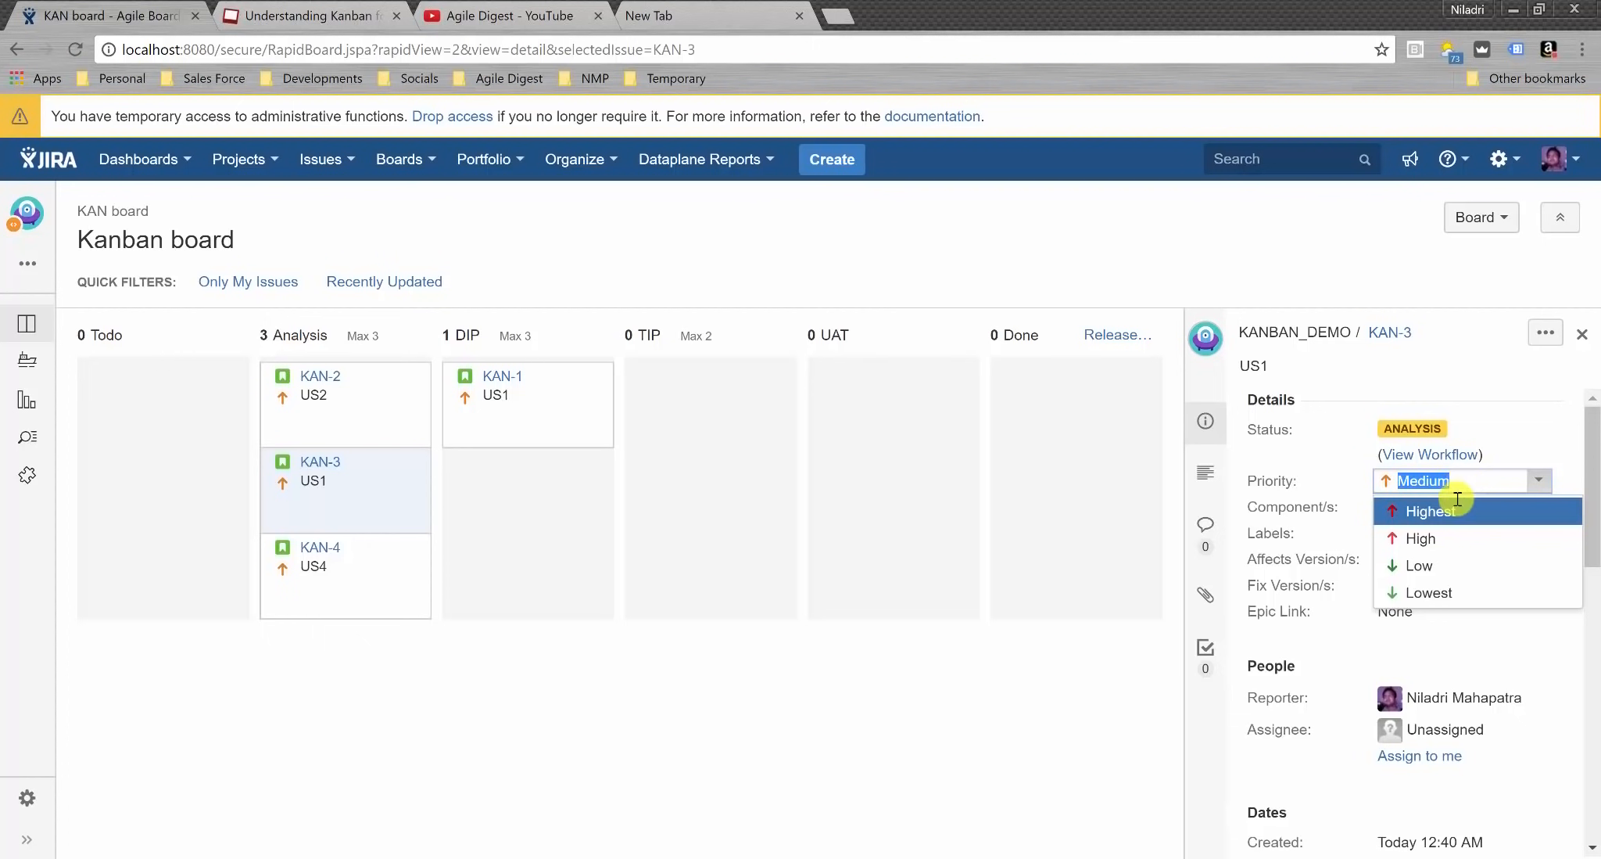
left_click(1455, 520)
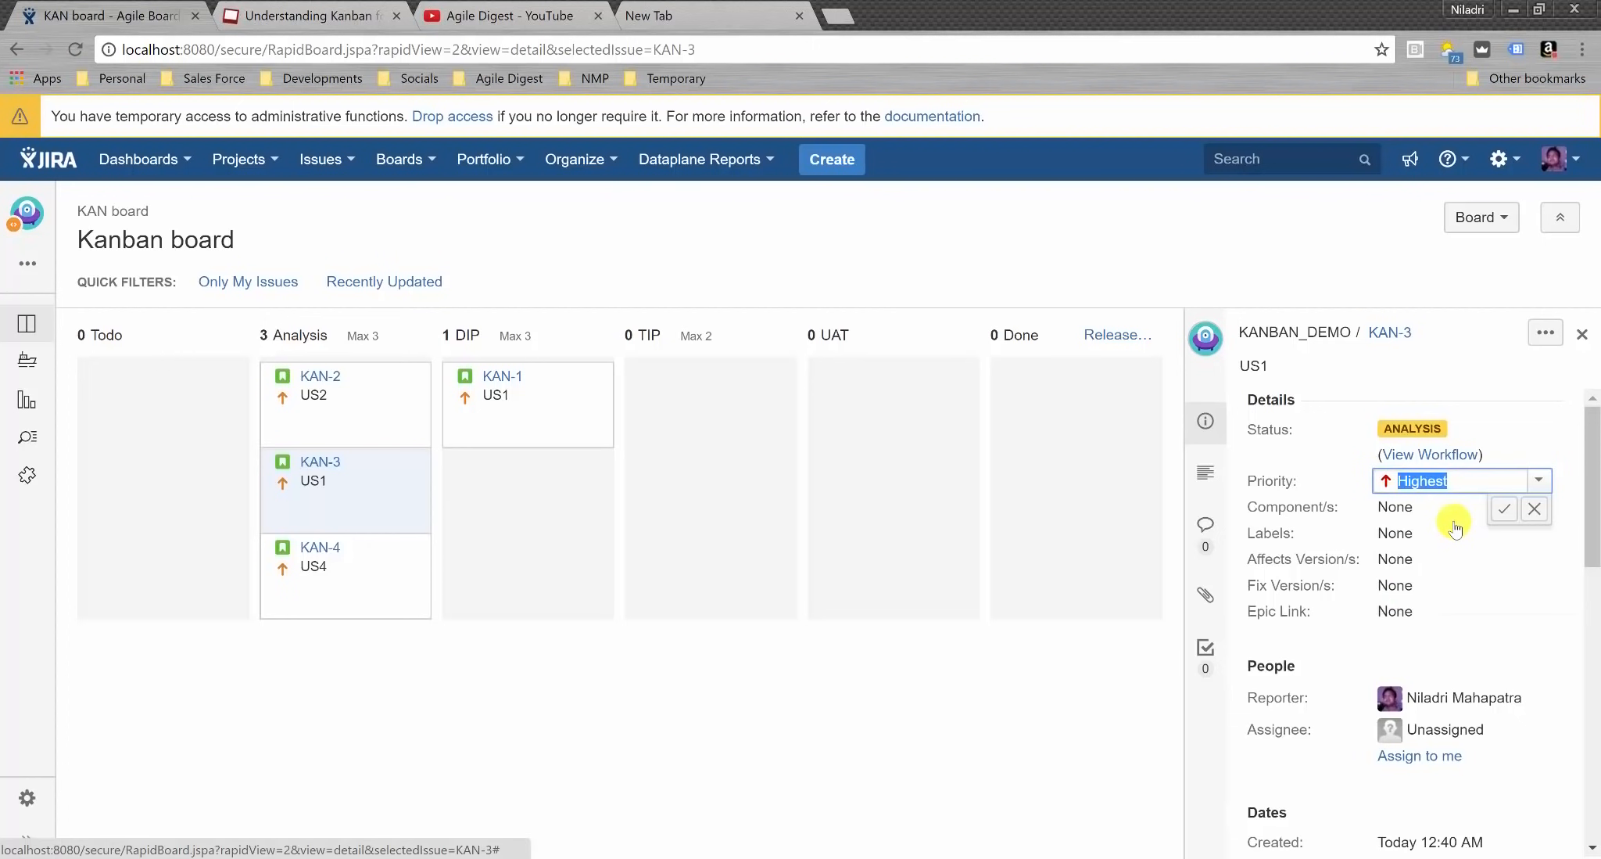
left_click(1503, 508)
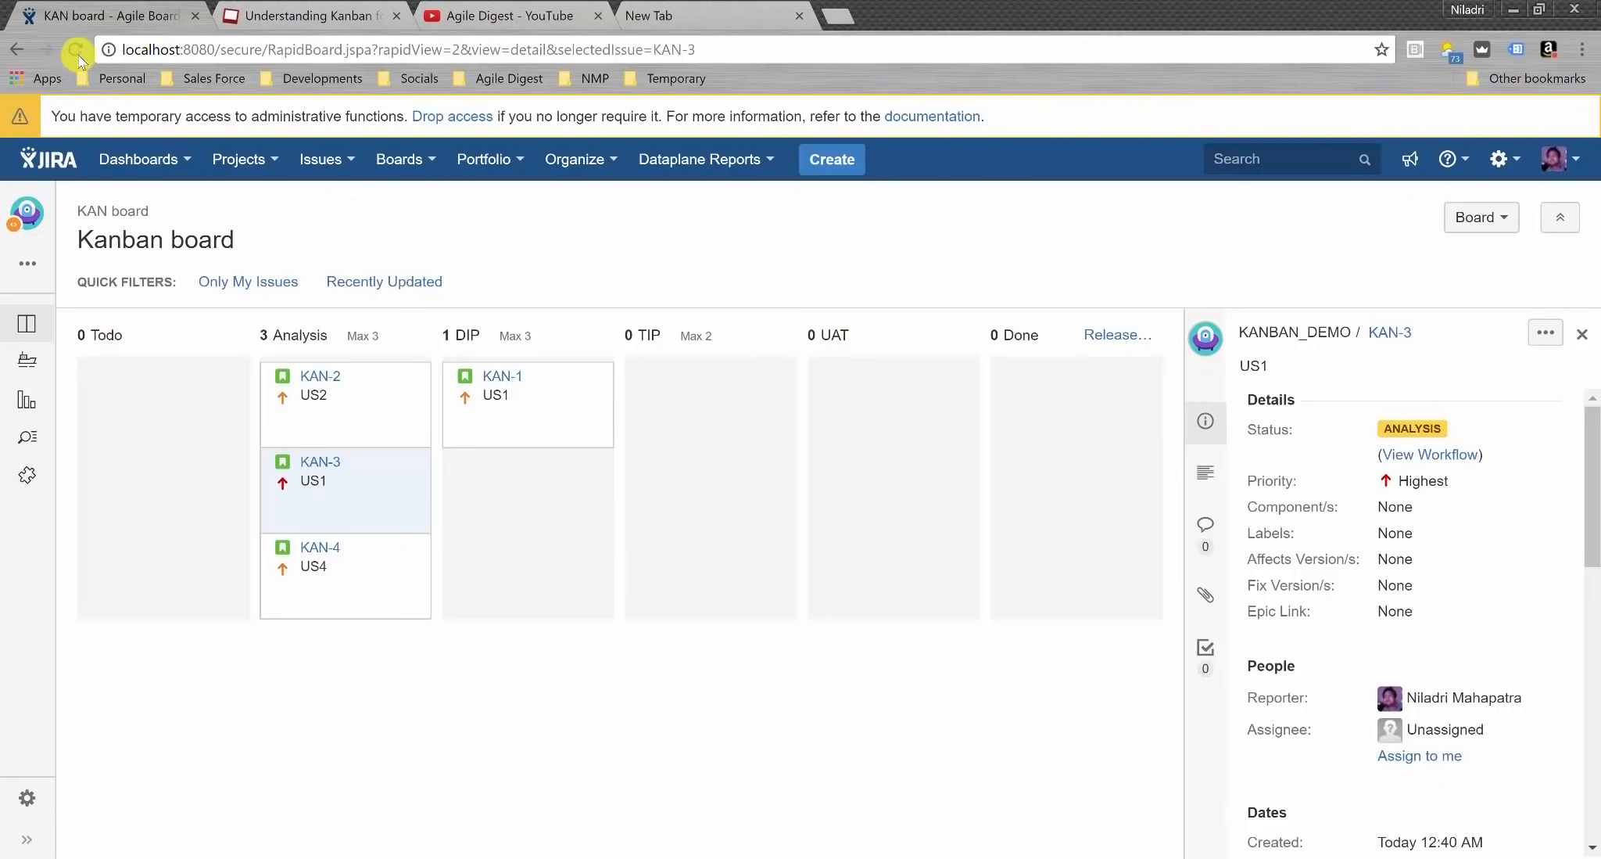
left_click(75, 49)
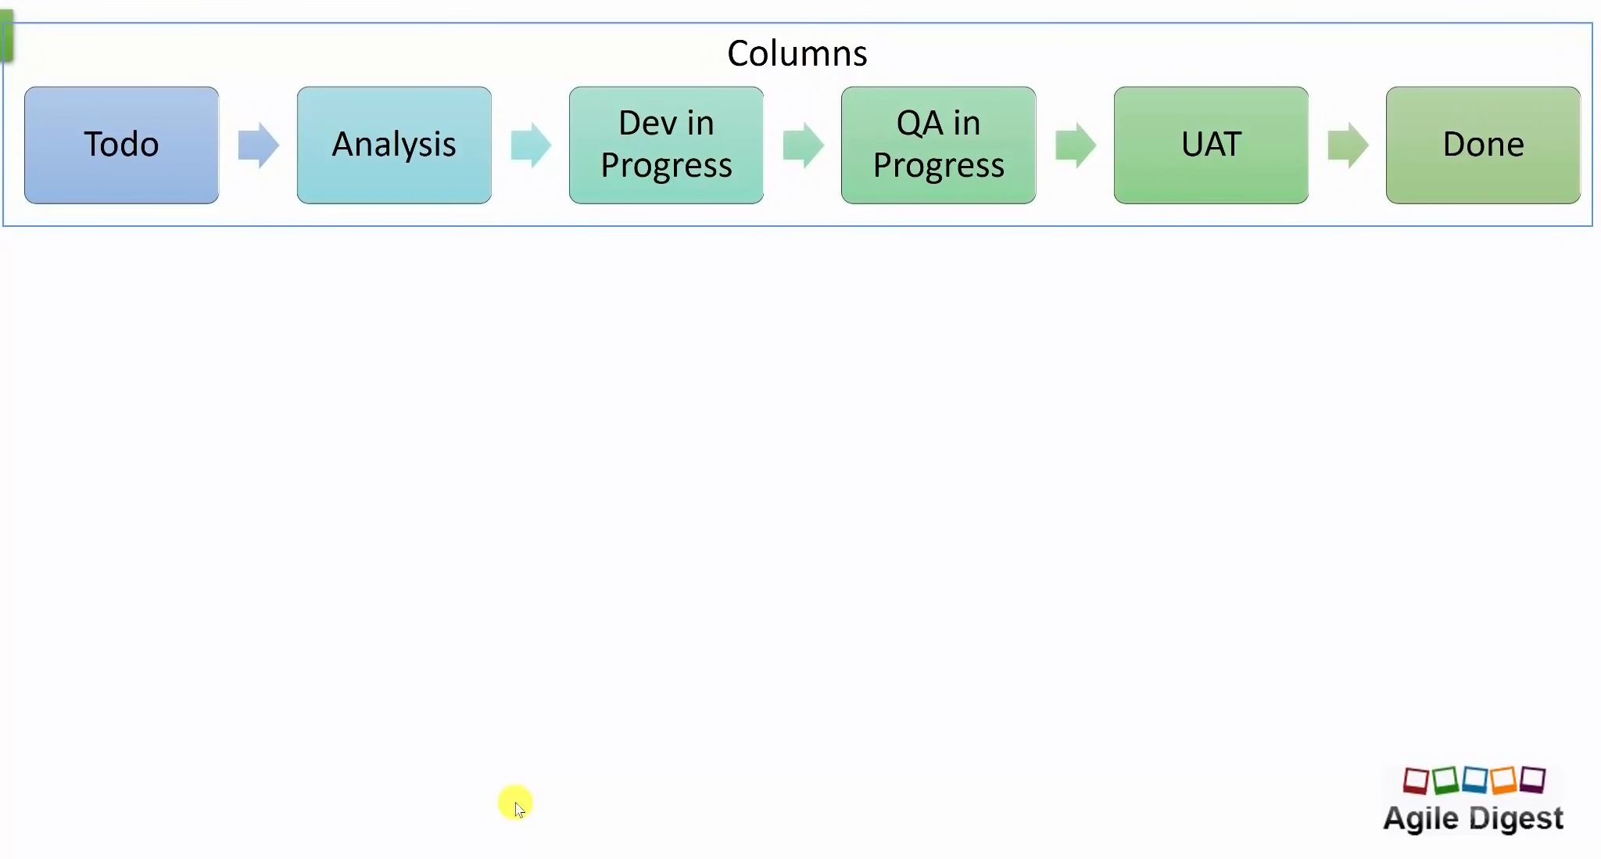
key("Right")
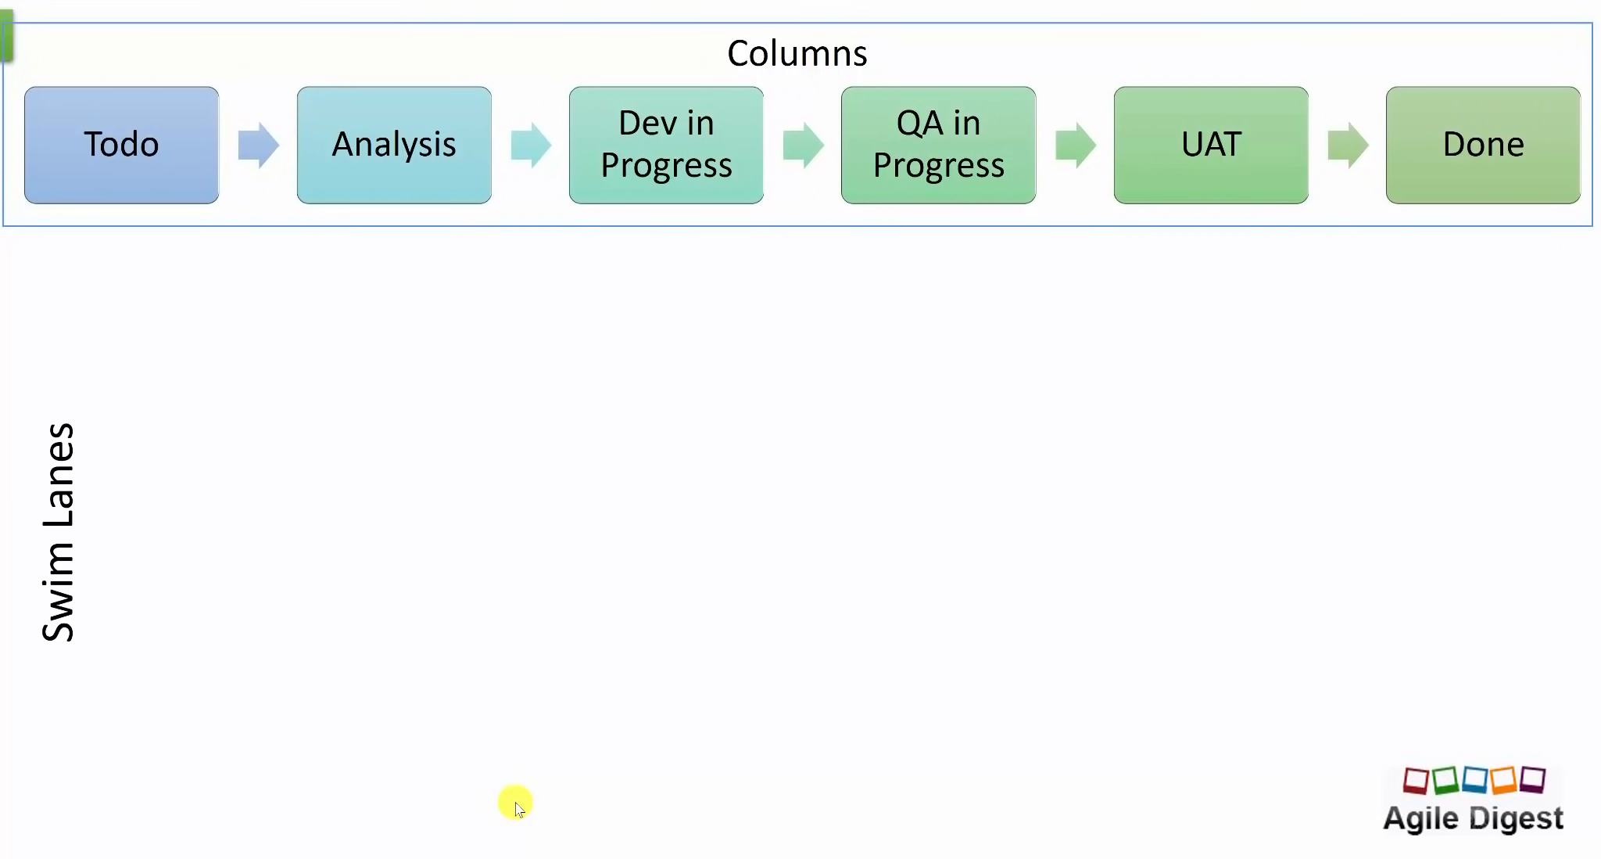
key("Right")
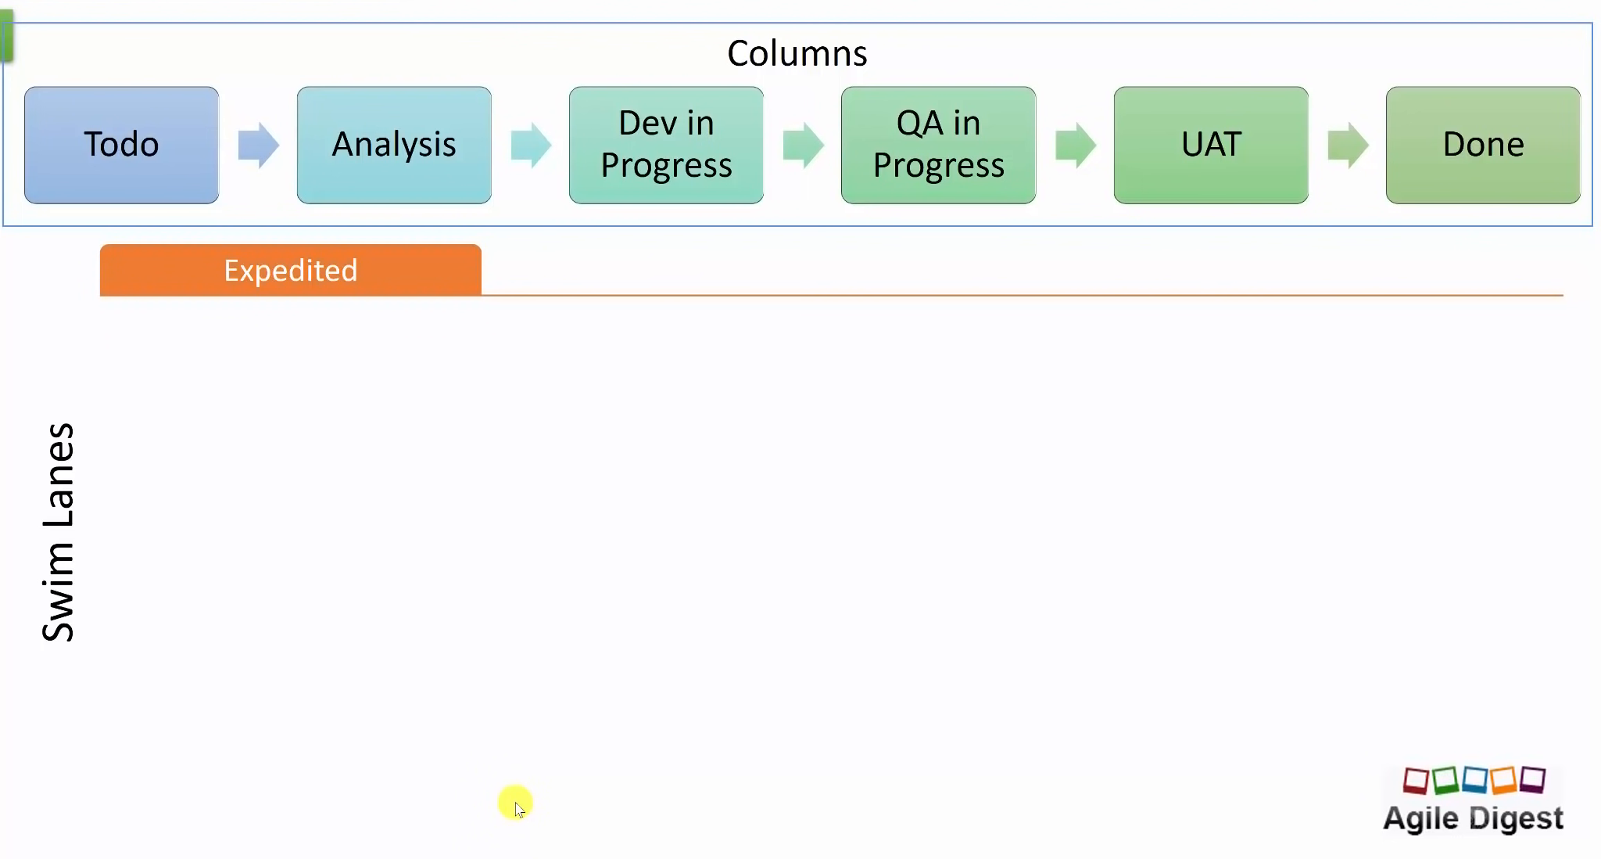
key("Right")
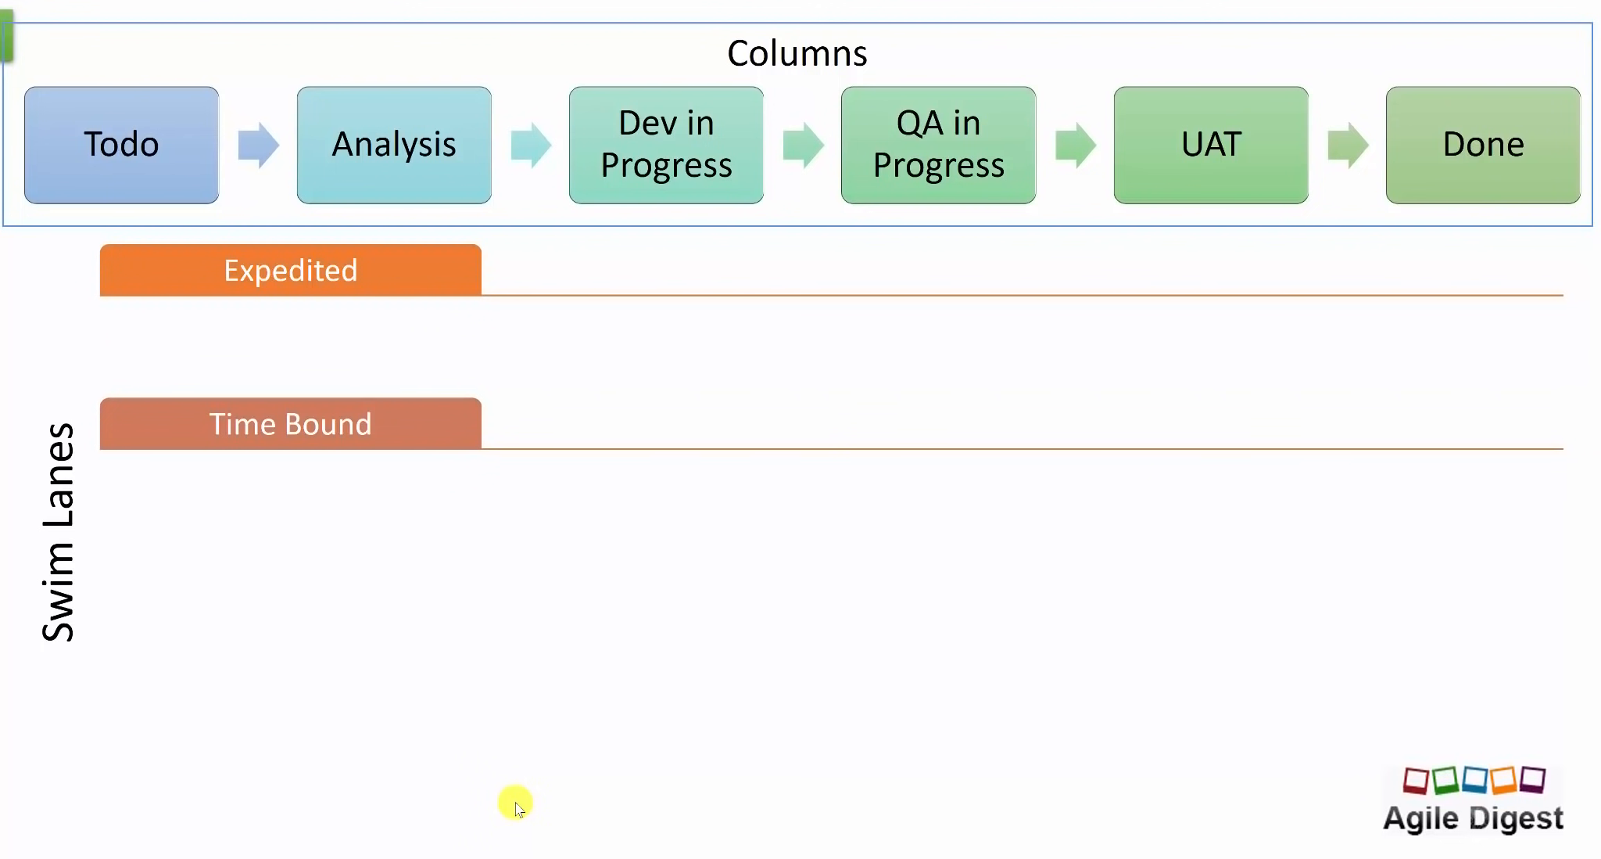
left_click(515, 802)
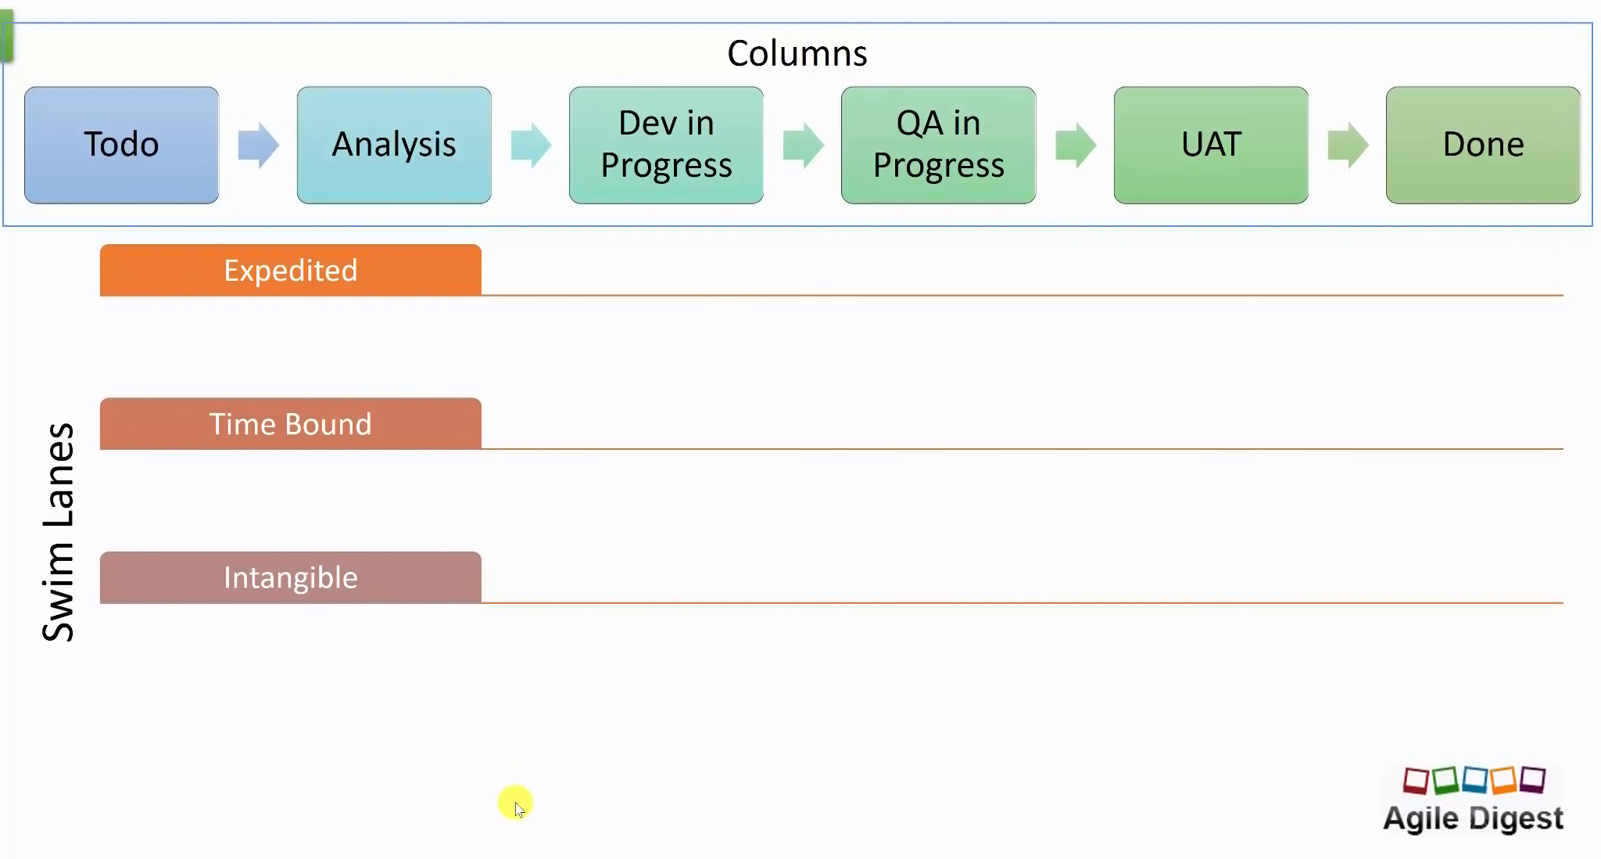
key("Right")
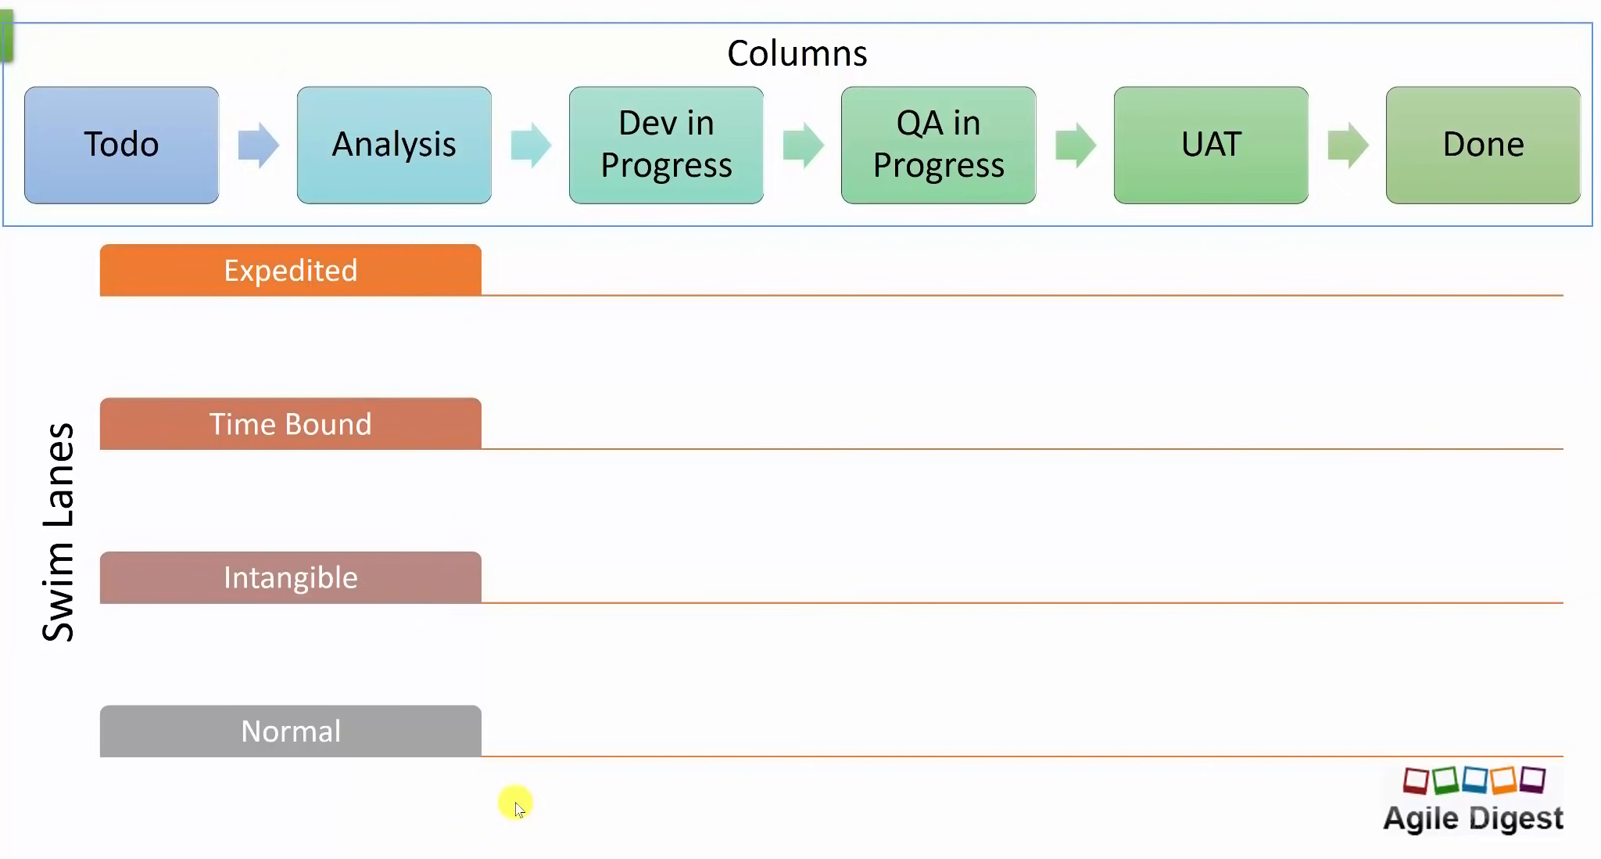
key("alt+Tab")
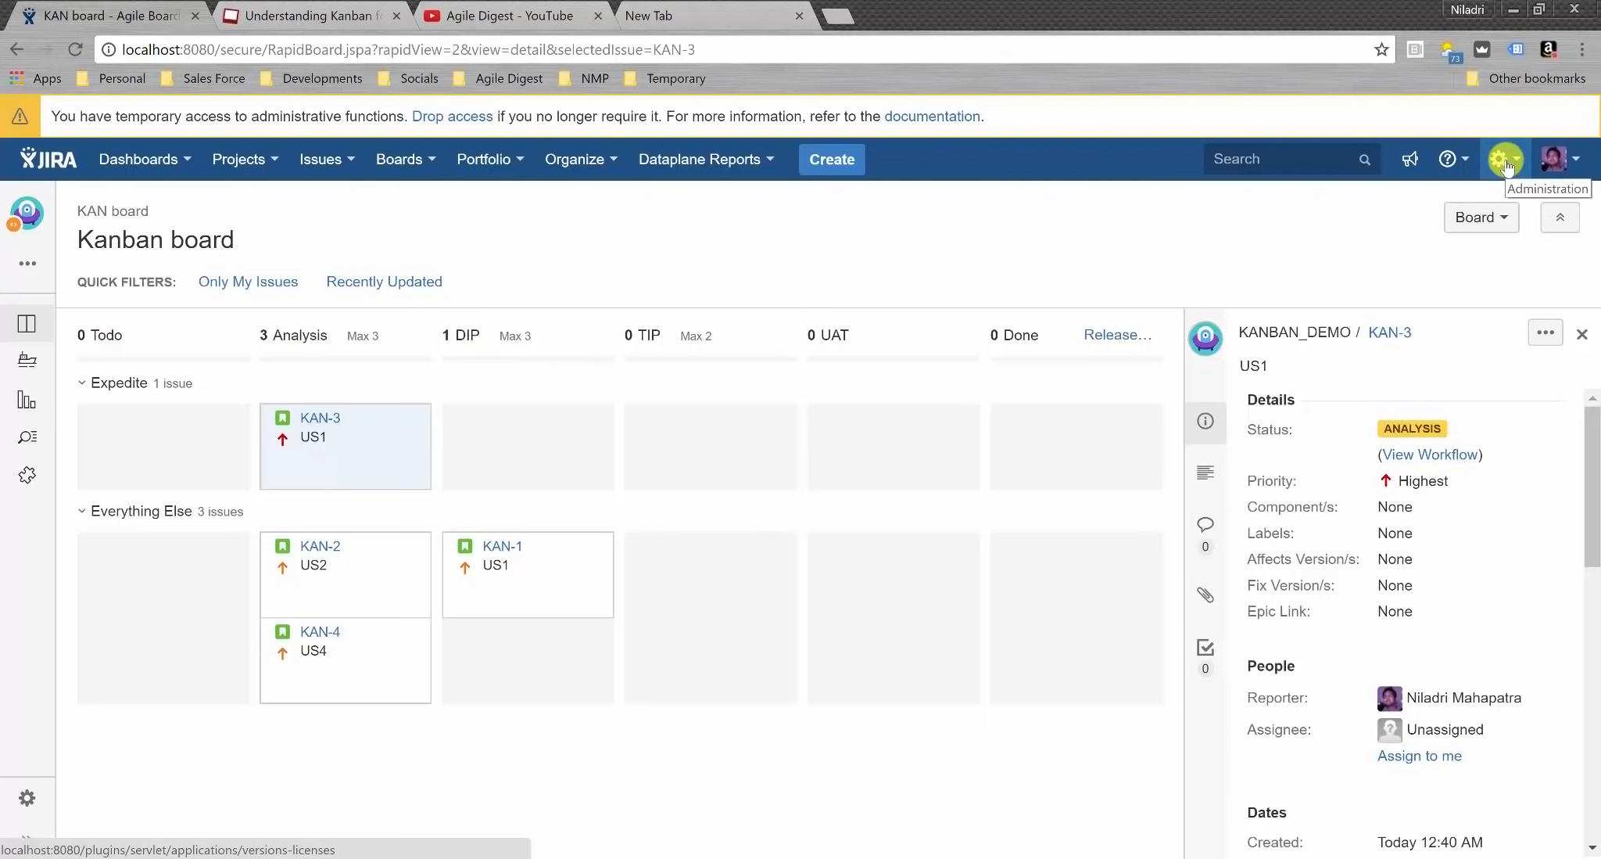
- Open the KANBAN_DEMO project's settings from the administration area and examine the fields in its default field configuration
left_click(1508, 166)
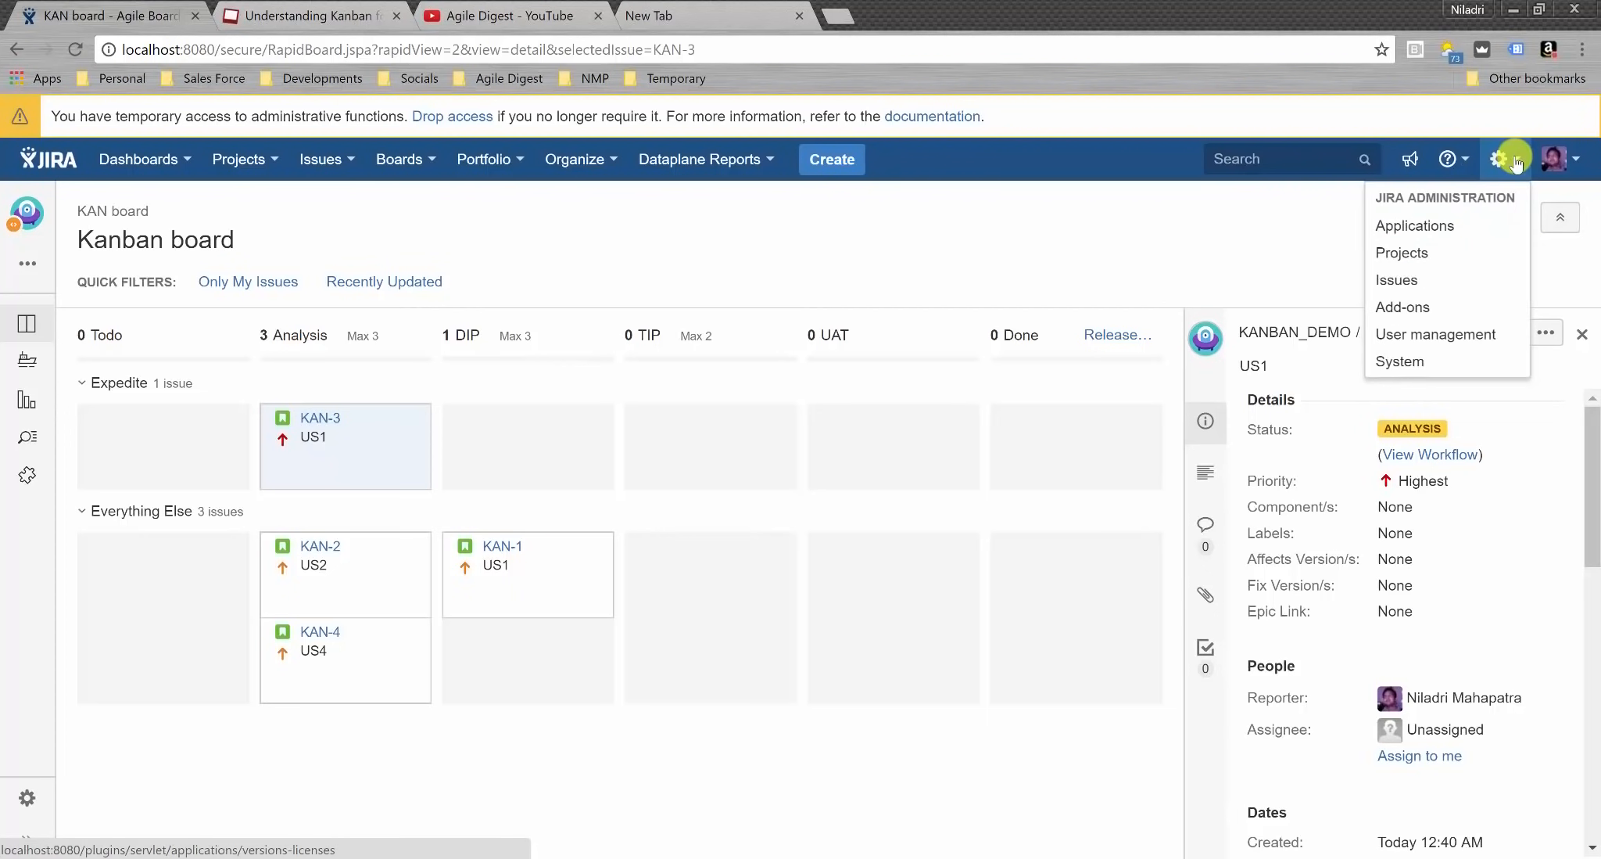
left_click(1415, 252)
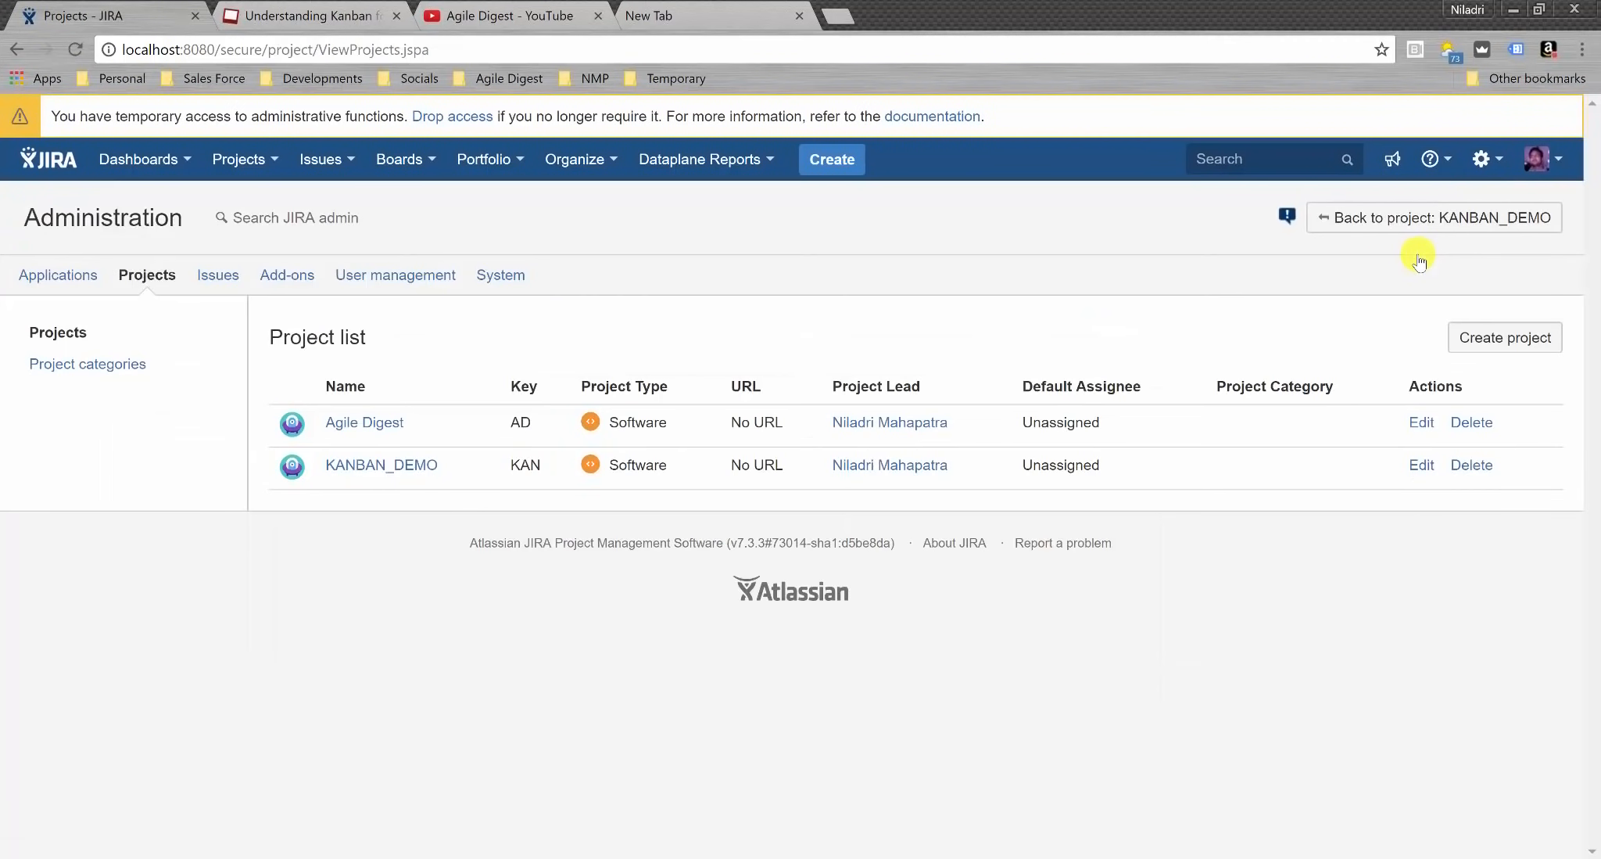
left_click(391, 468)
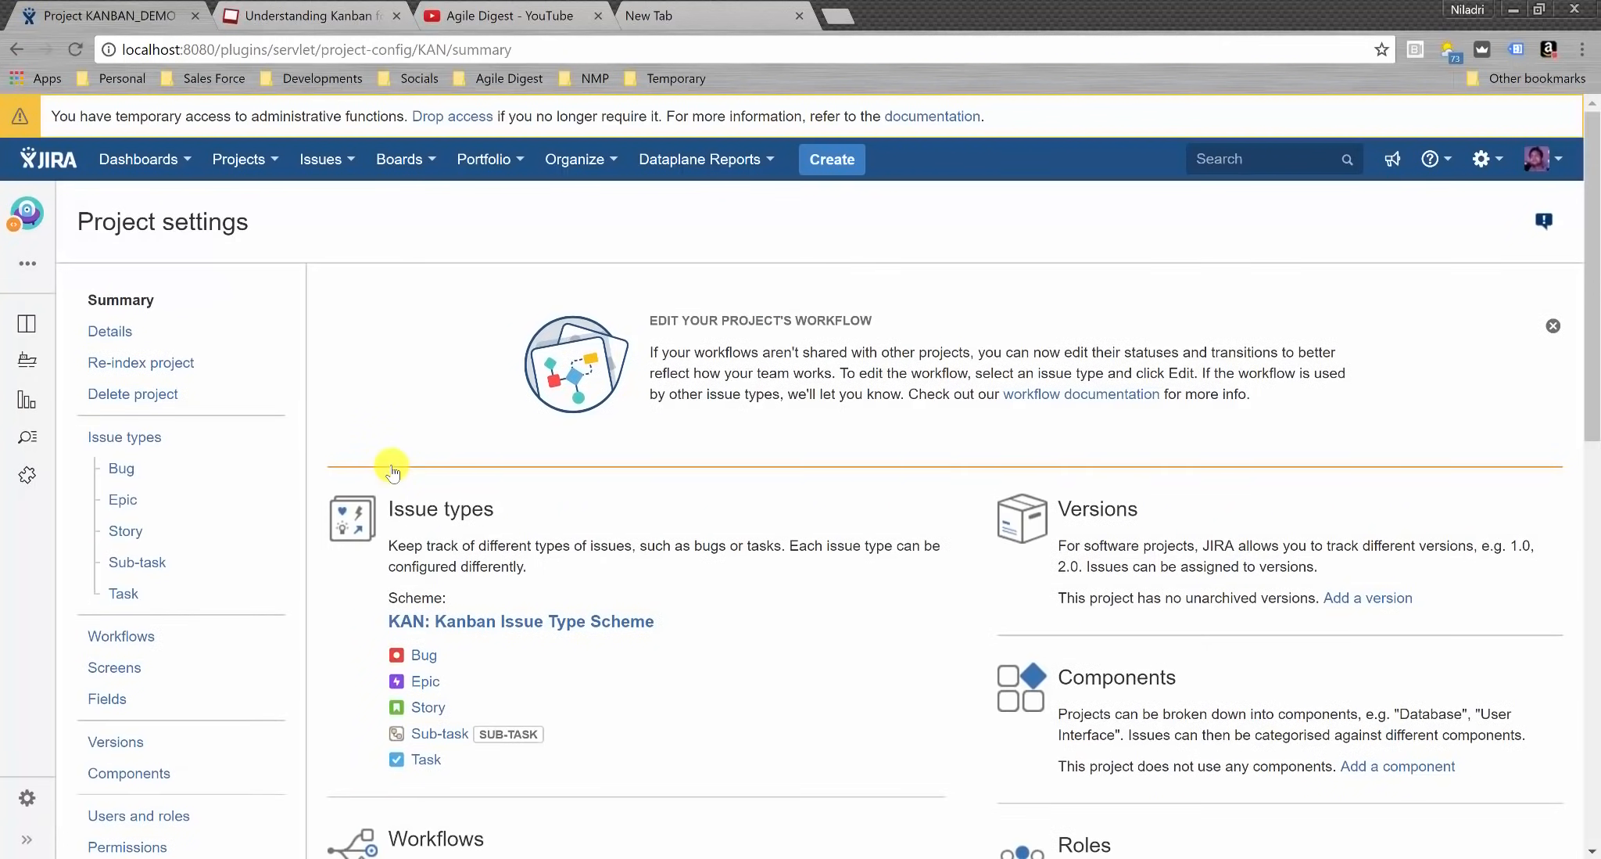
scroll(375, 465, "down", 1)
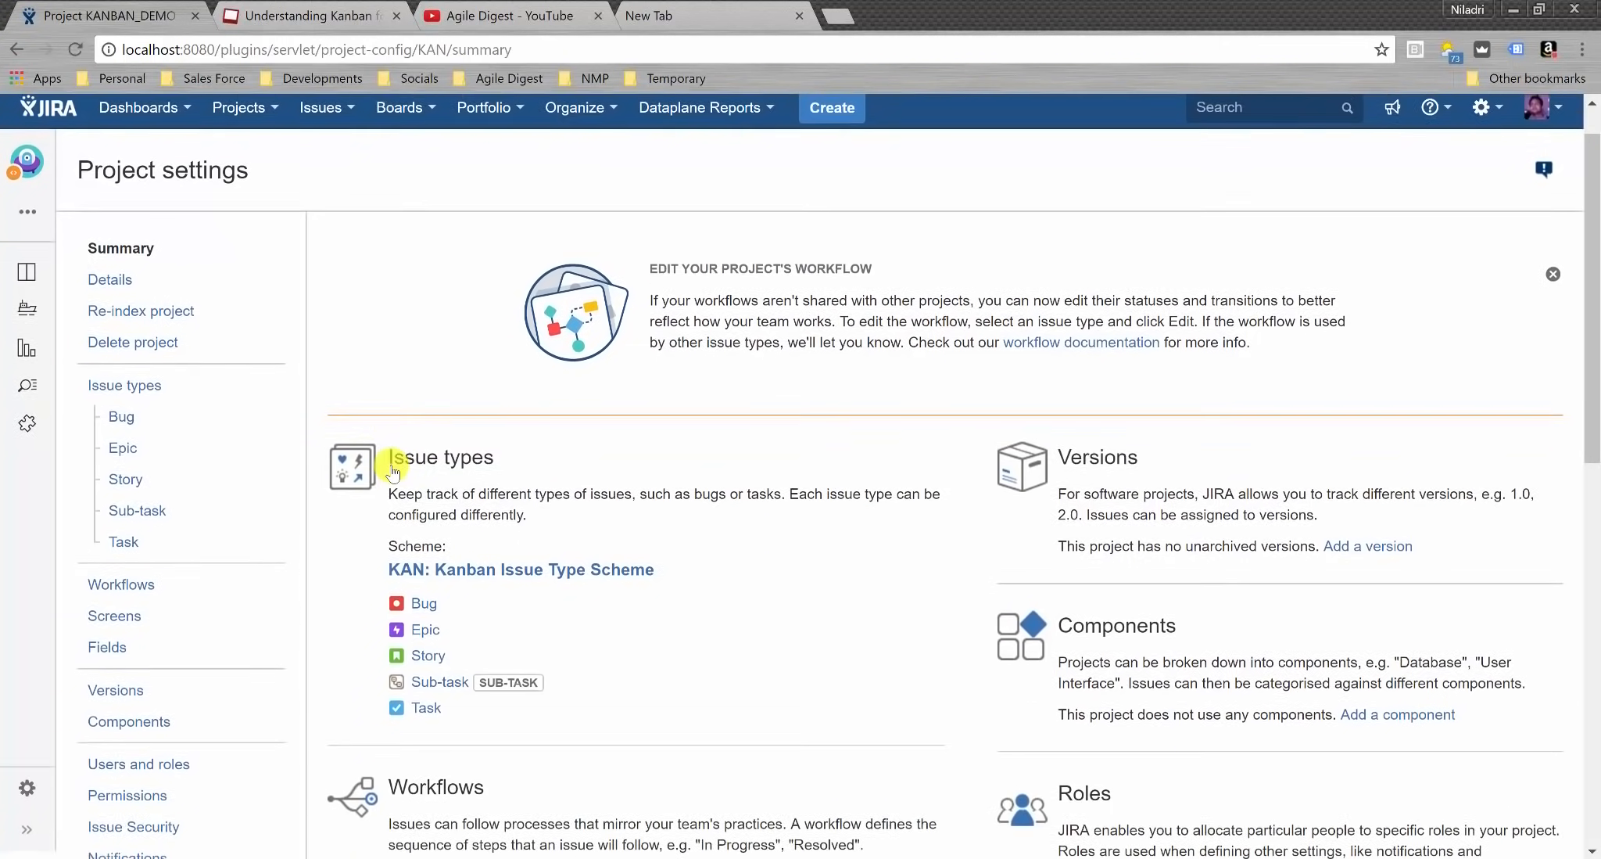
left_click(117, 617)
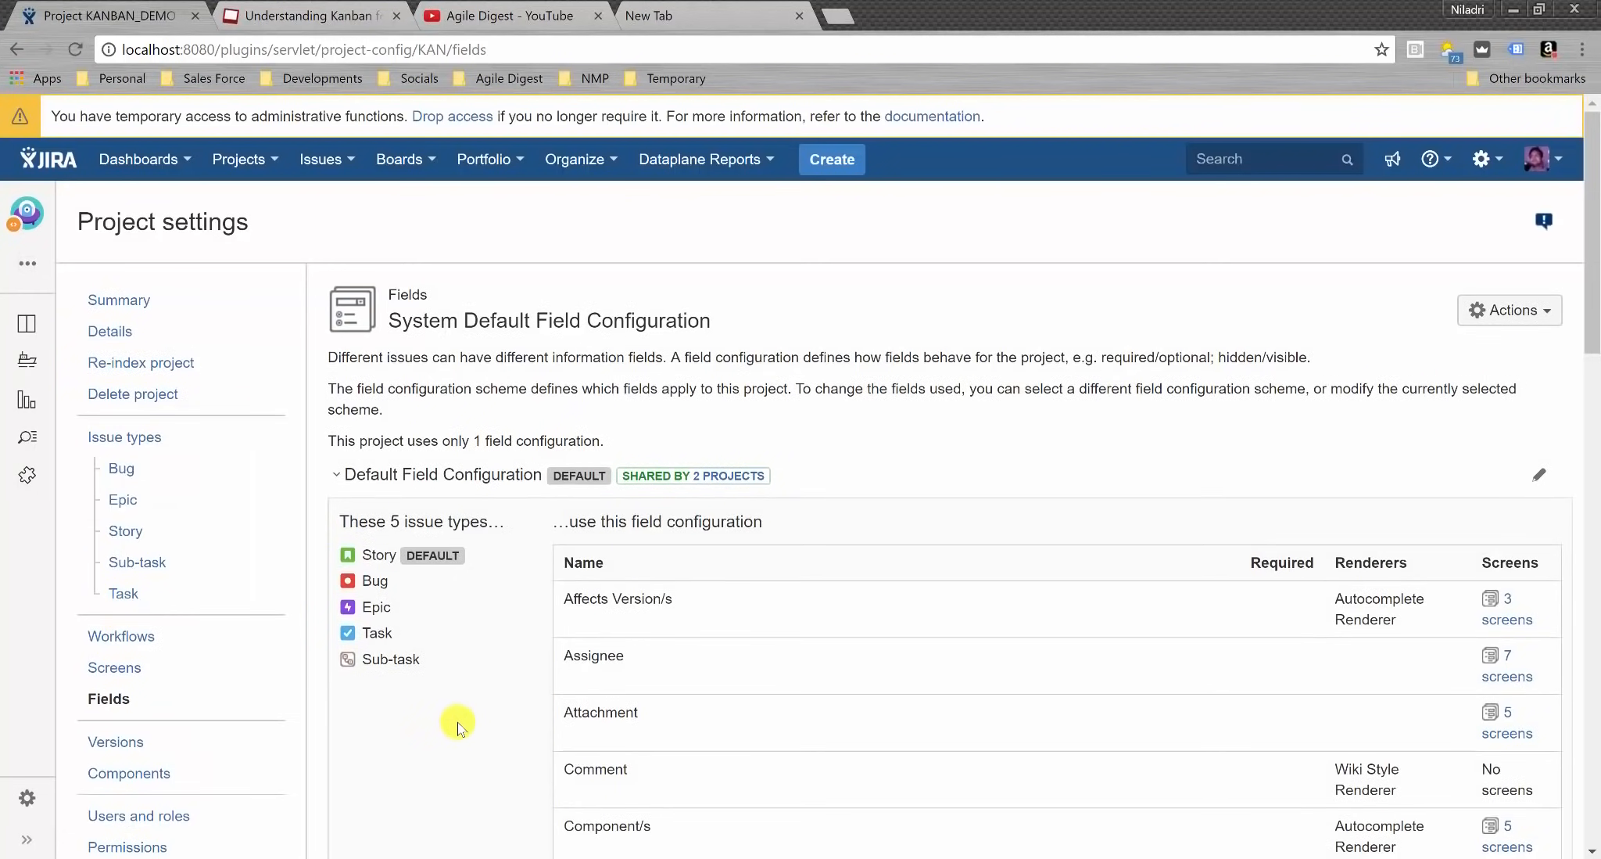
scroll(458, 722, "down", 2)
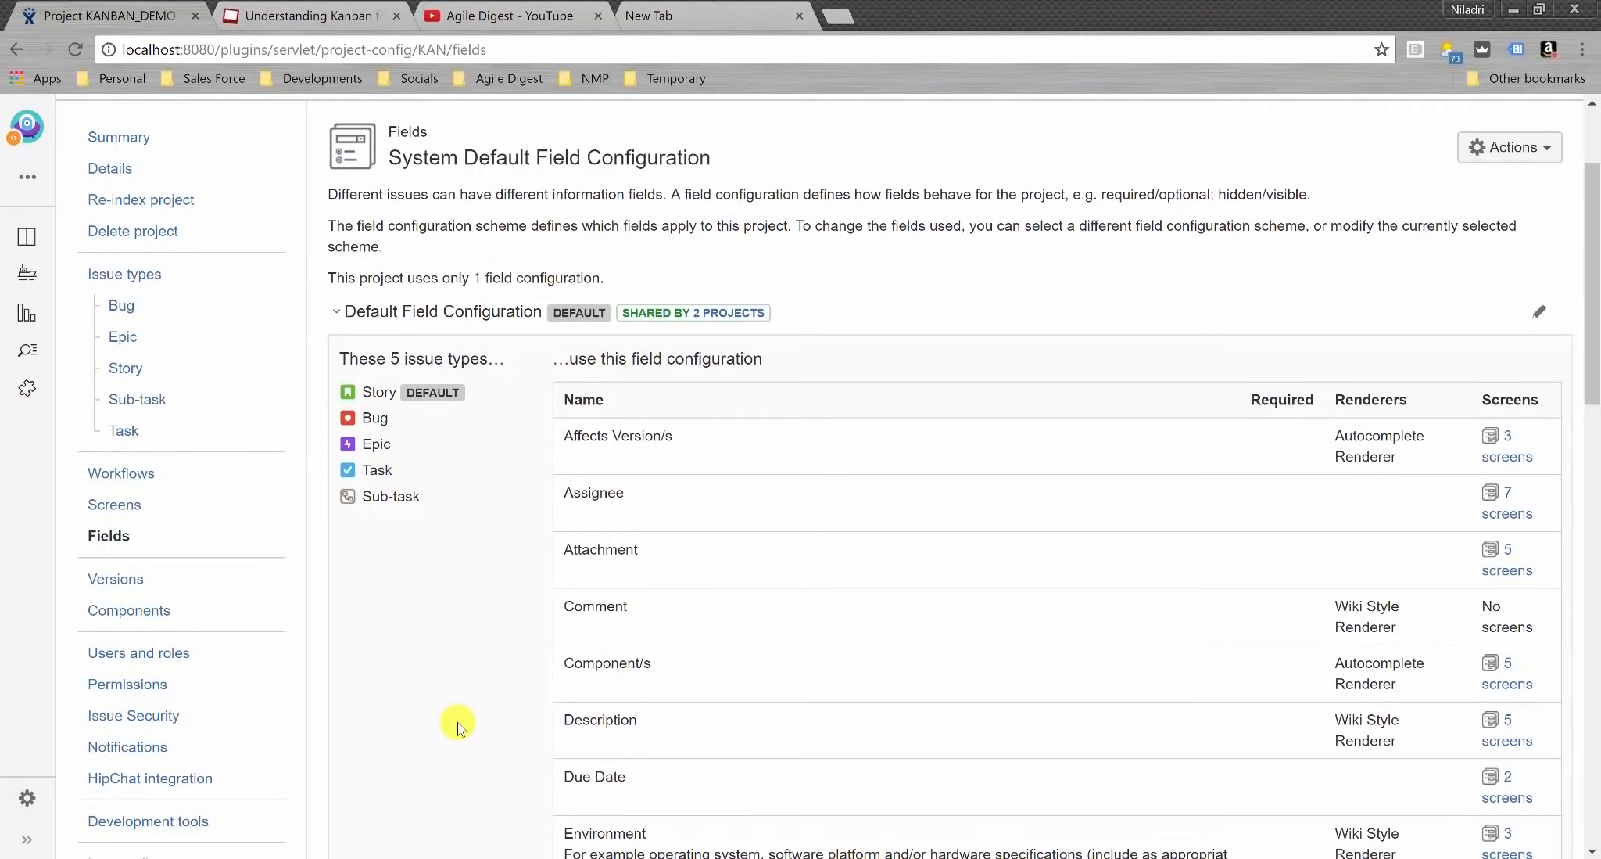
scroll(458, 722, "down", 8)
scroll(459, 722, "down", 10)
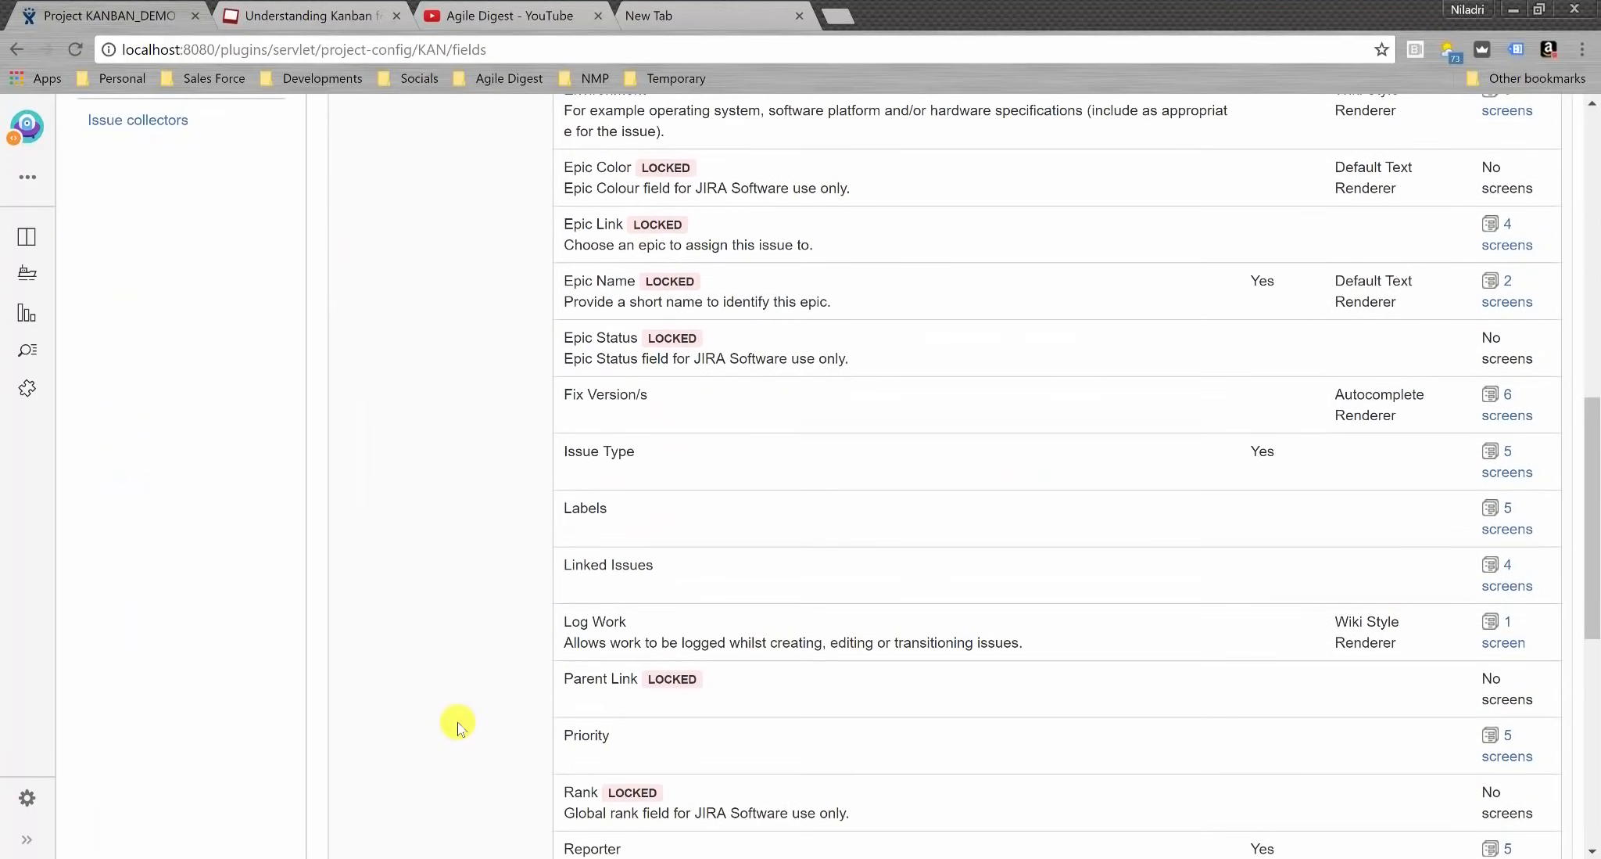
scroll(458, 722, "up", 20)
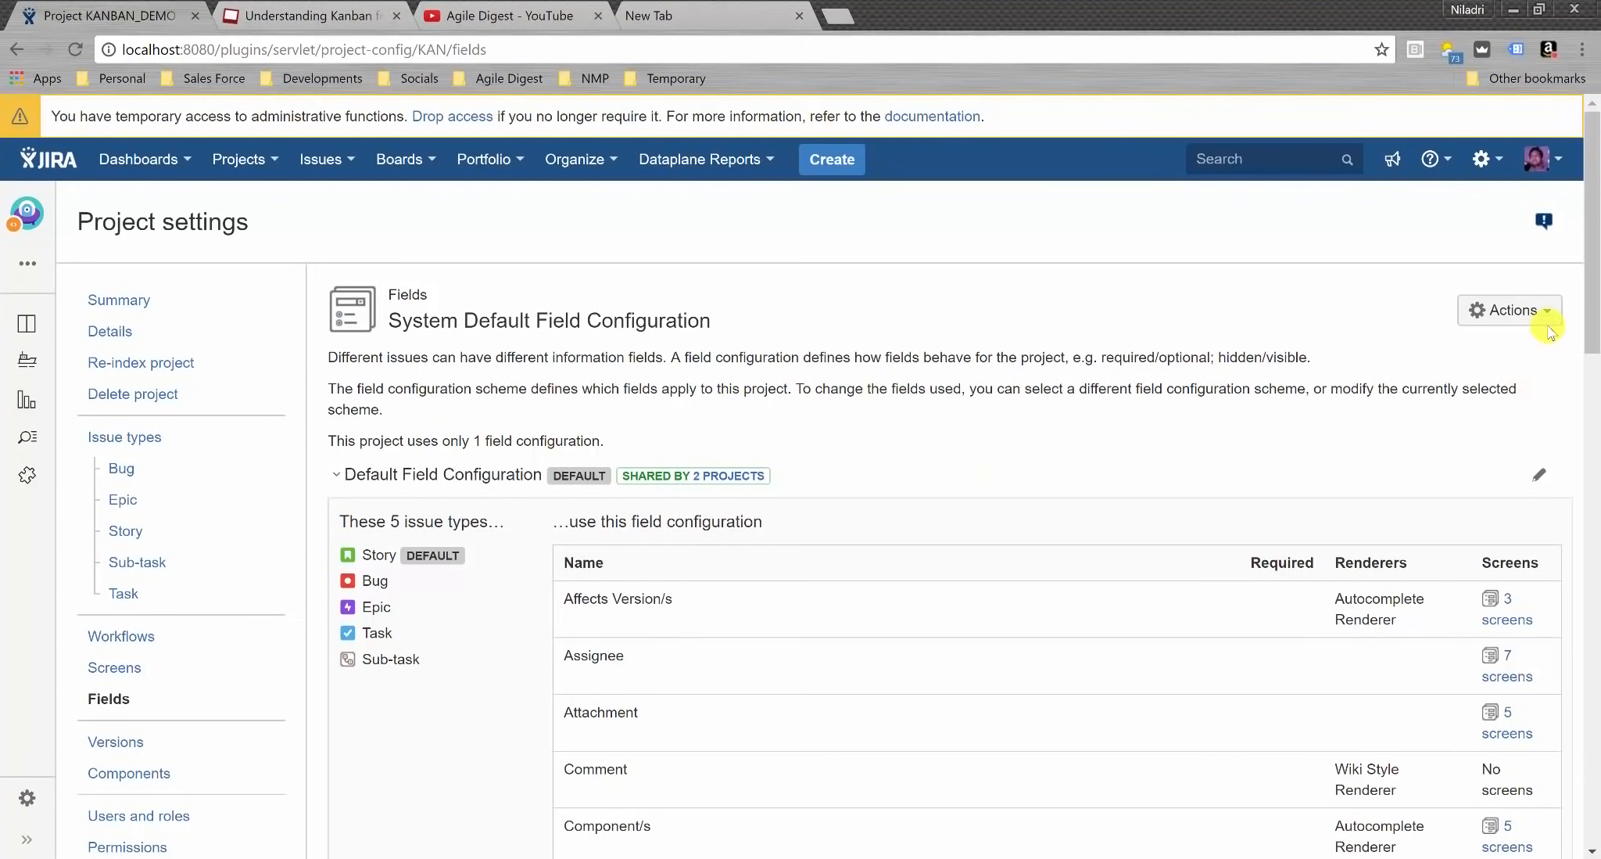
- Open the project's field configuration for editing and go to the administration's list of custom fields
left_click(1510, 312)
left_click(1439, 345)
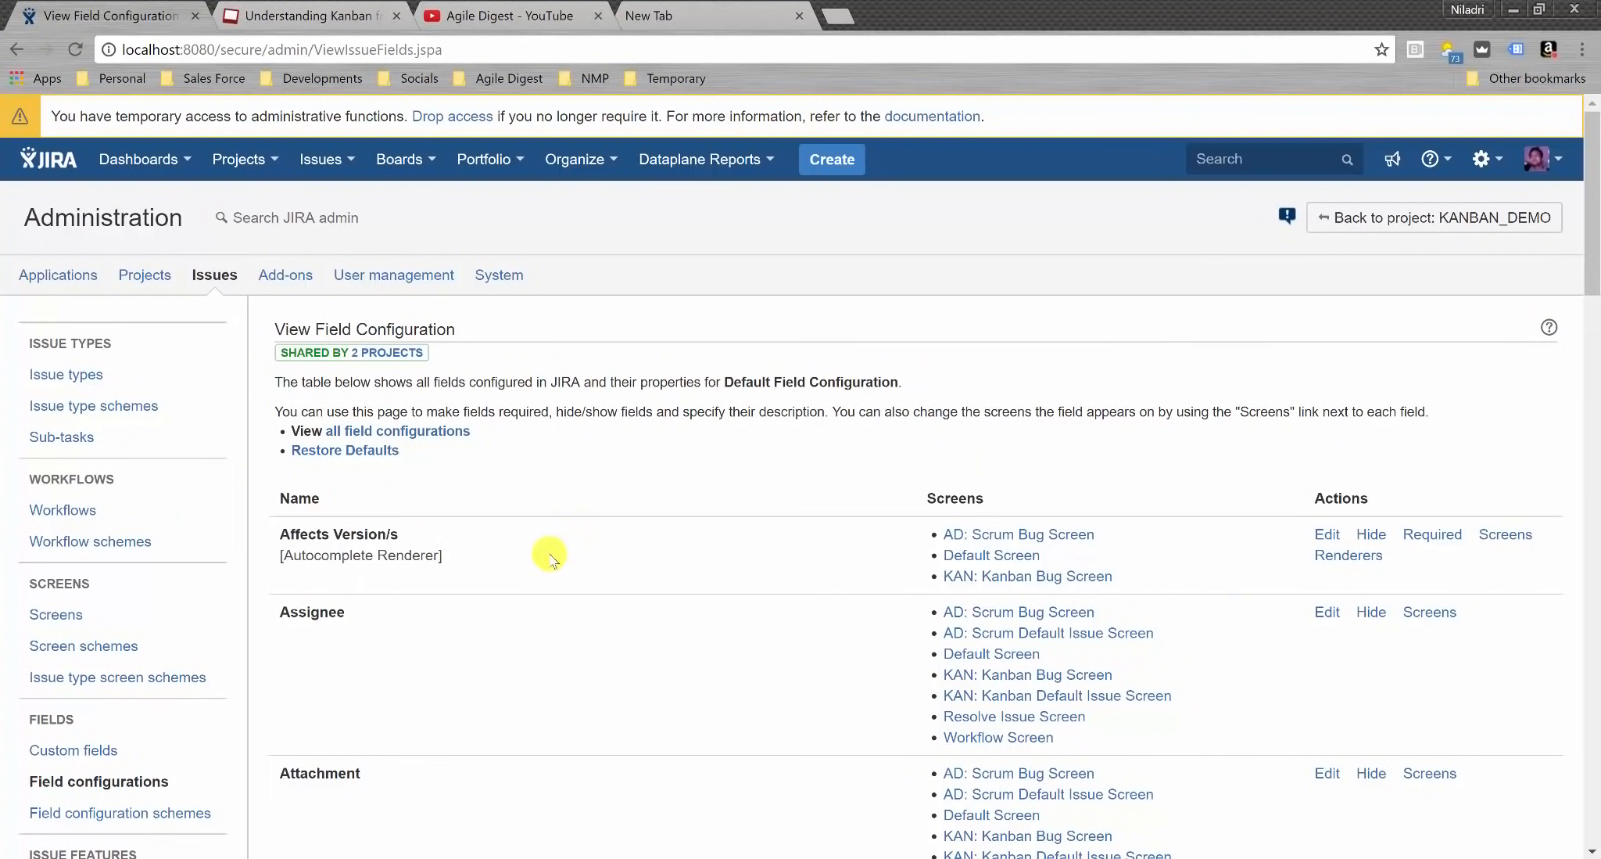
left_click(76, 752)
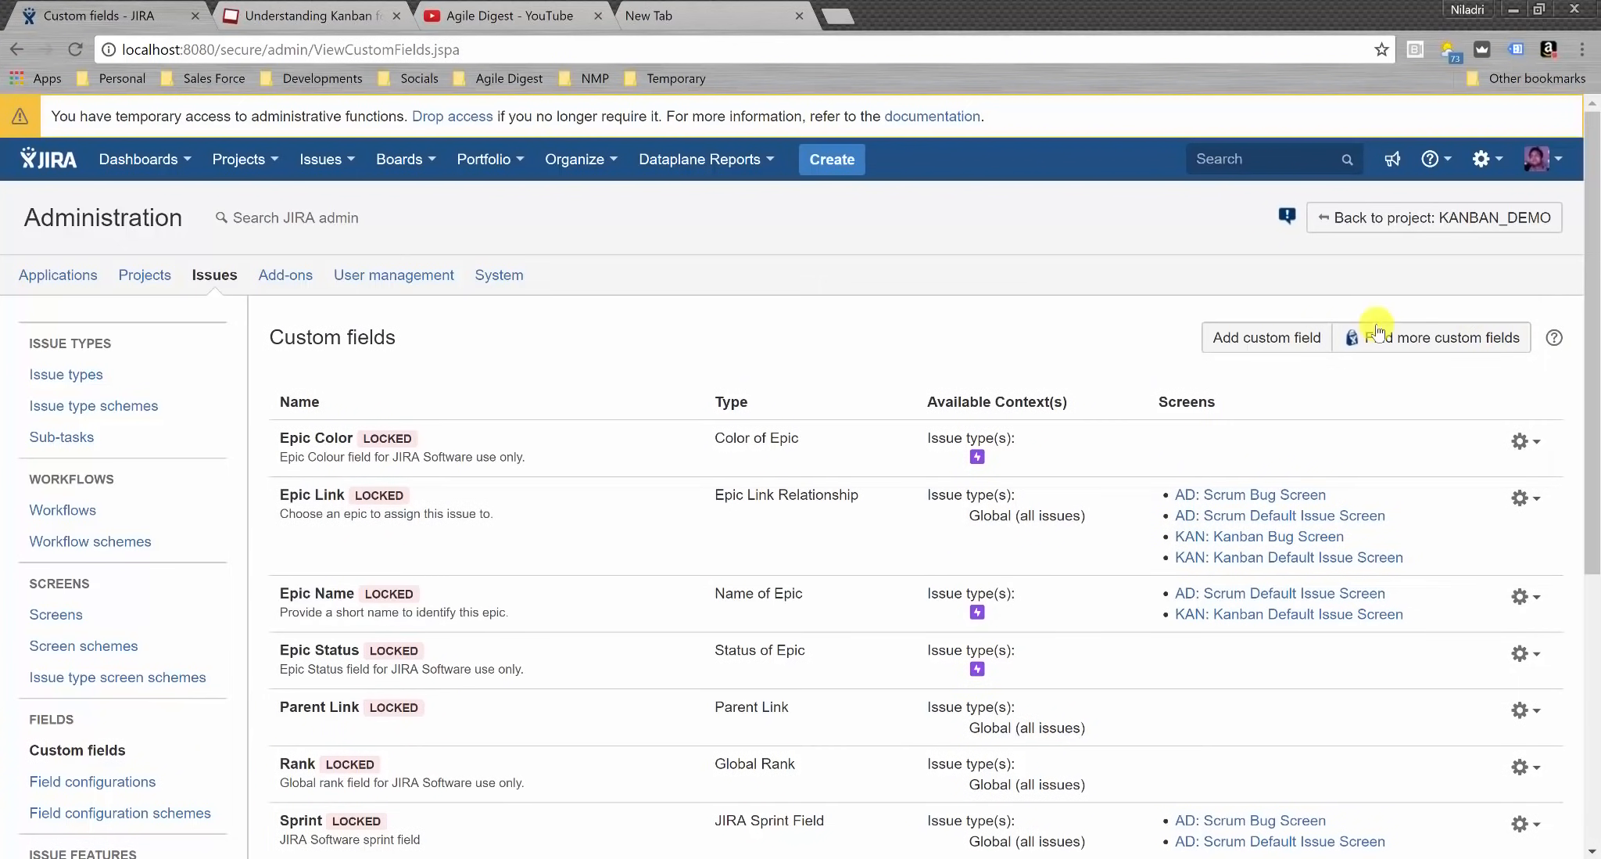
- Start a new custom field of type Select List (single choice) and name it SwimLanes
left_click(1264, 349)
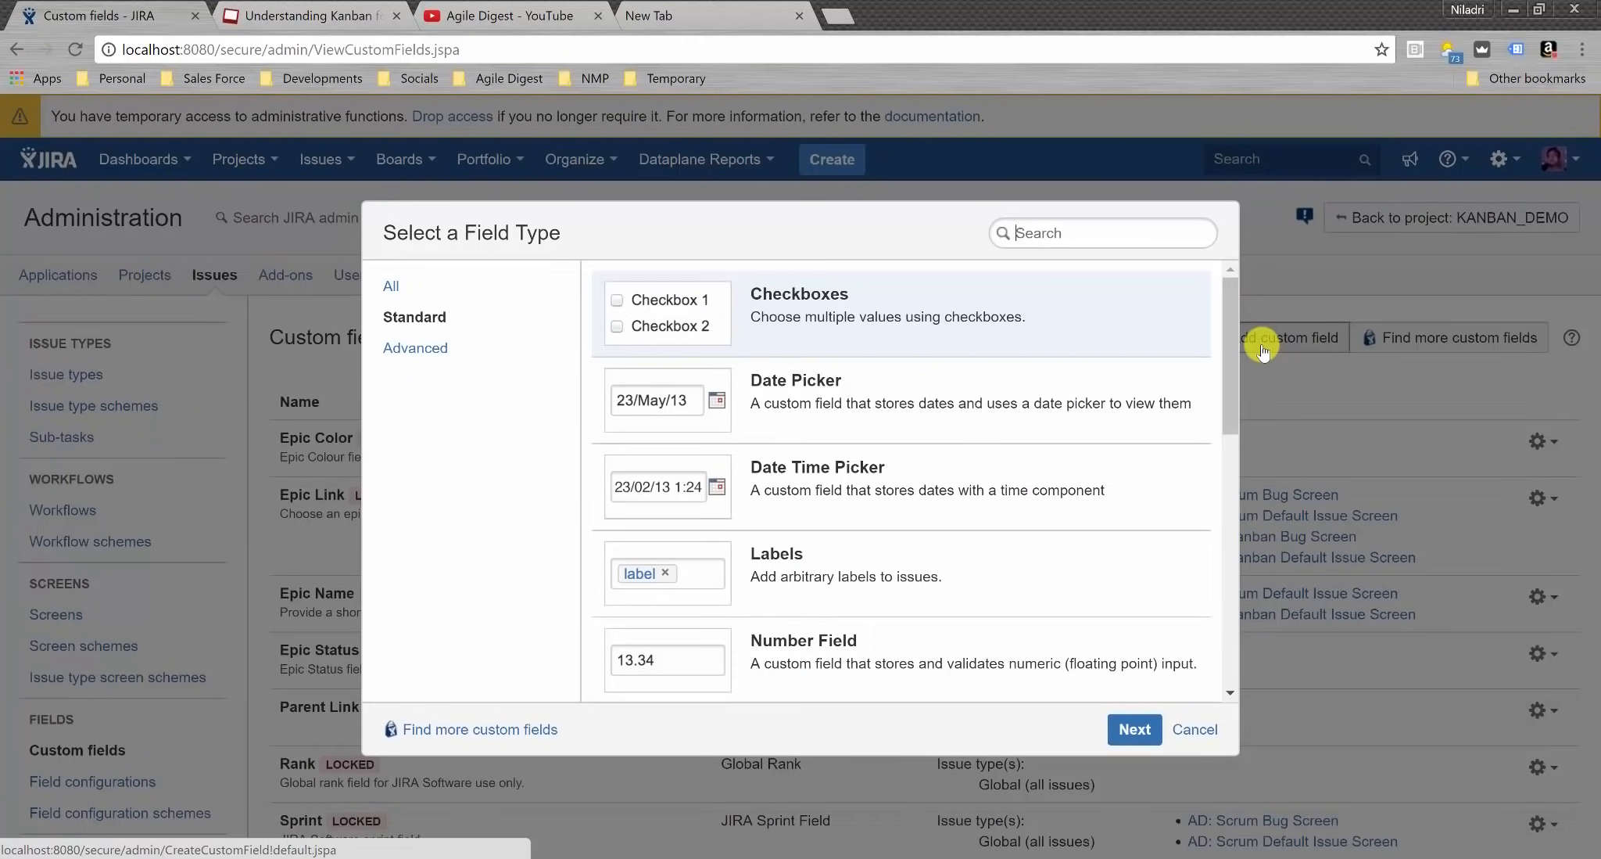
left_click_drag(1234, 339, 1234, 450)
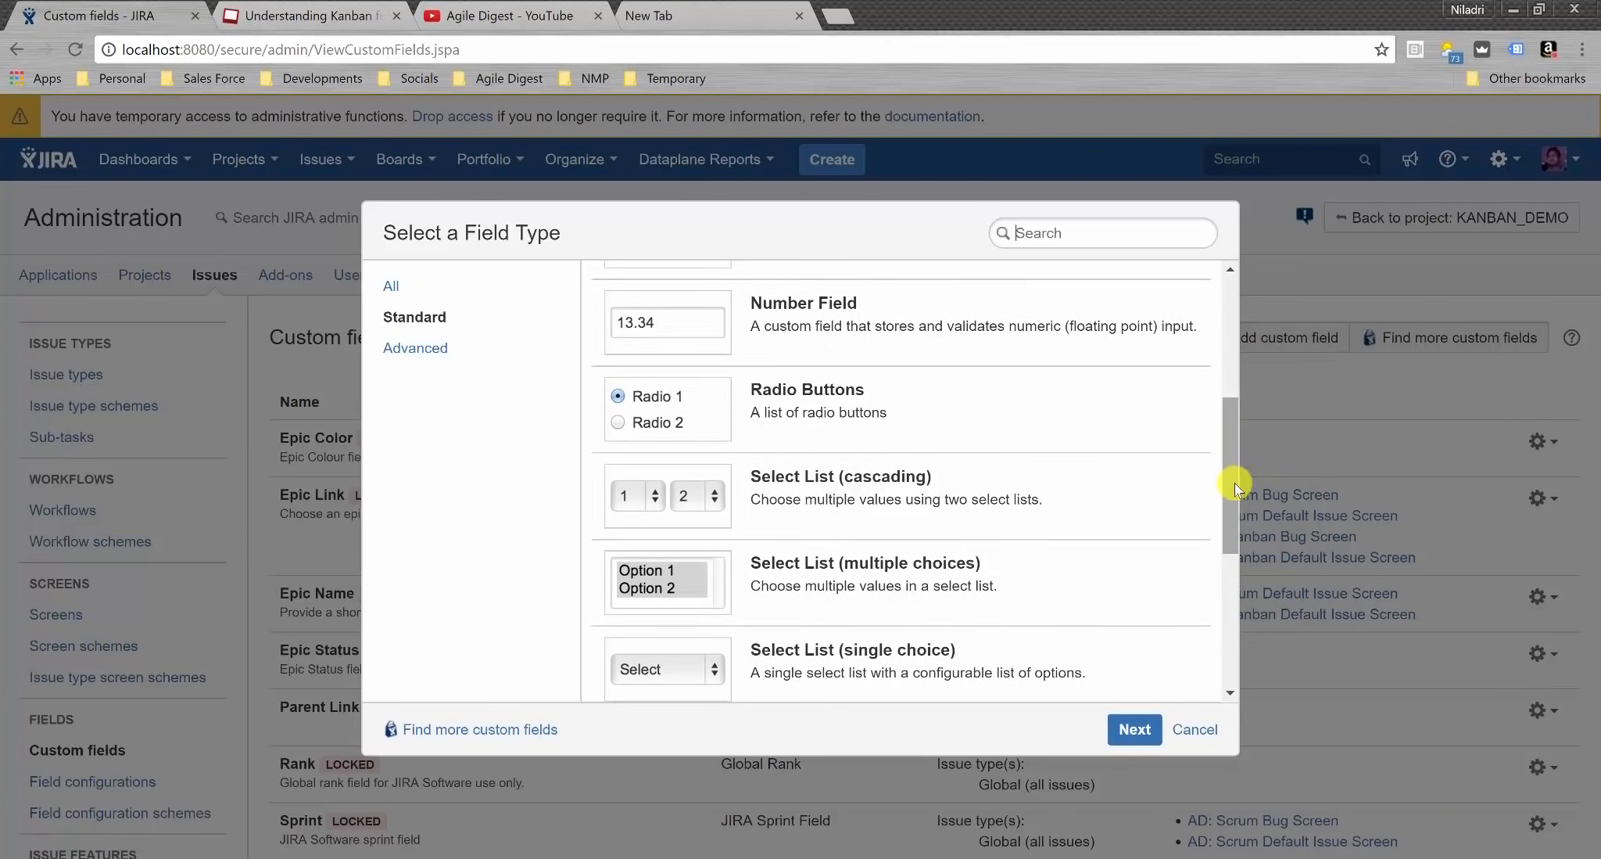
left_click(667, 674)
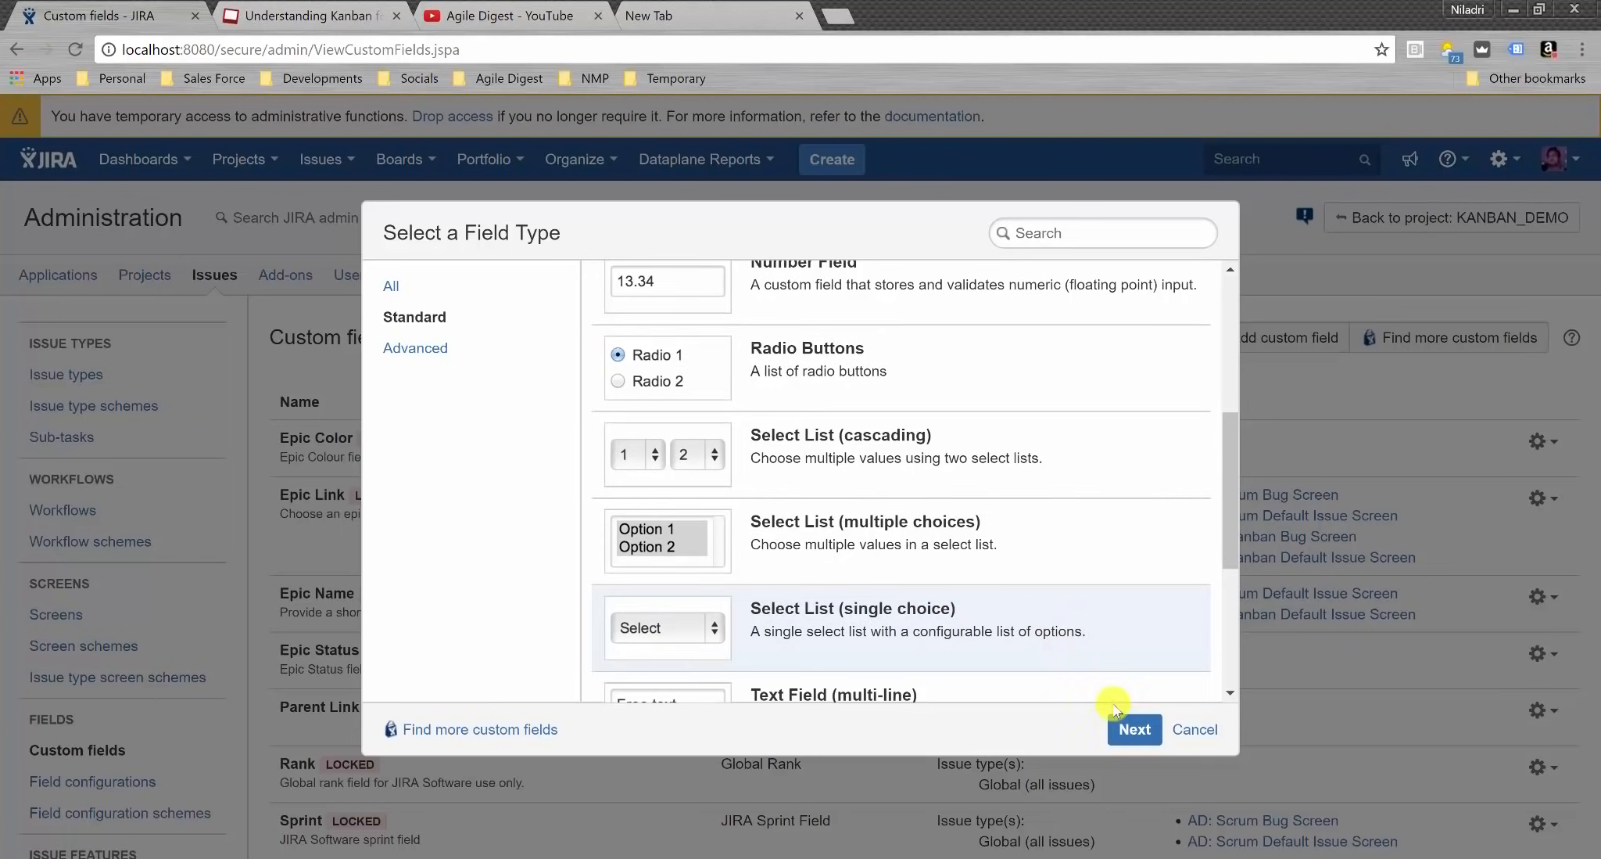
left_click(1133, 731)
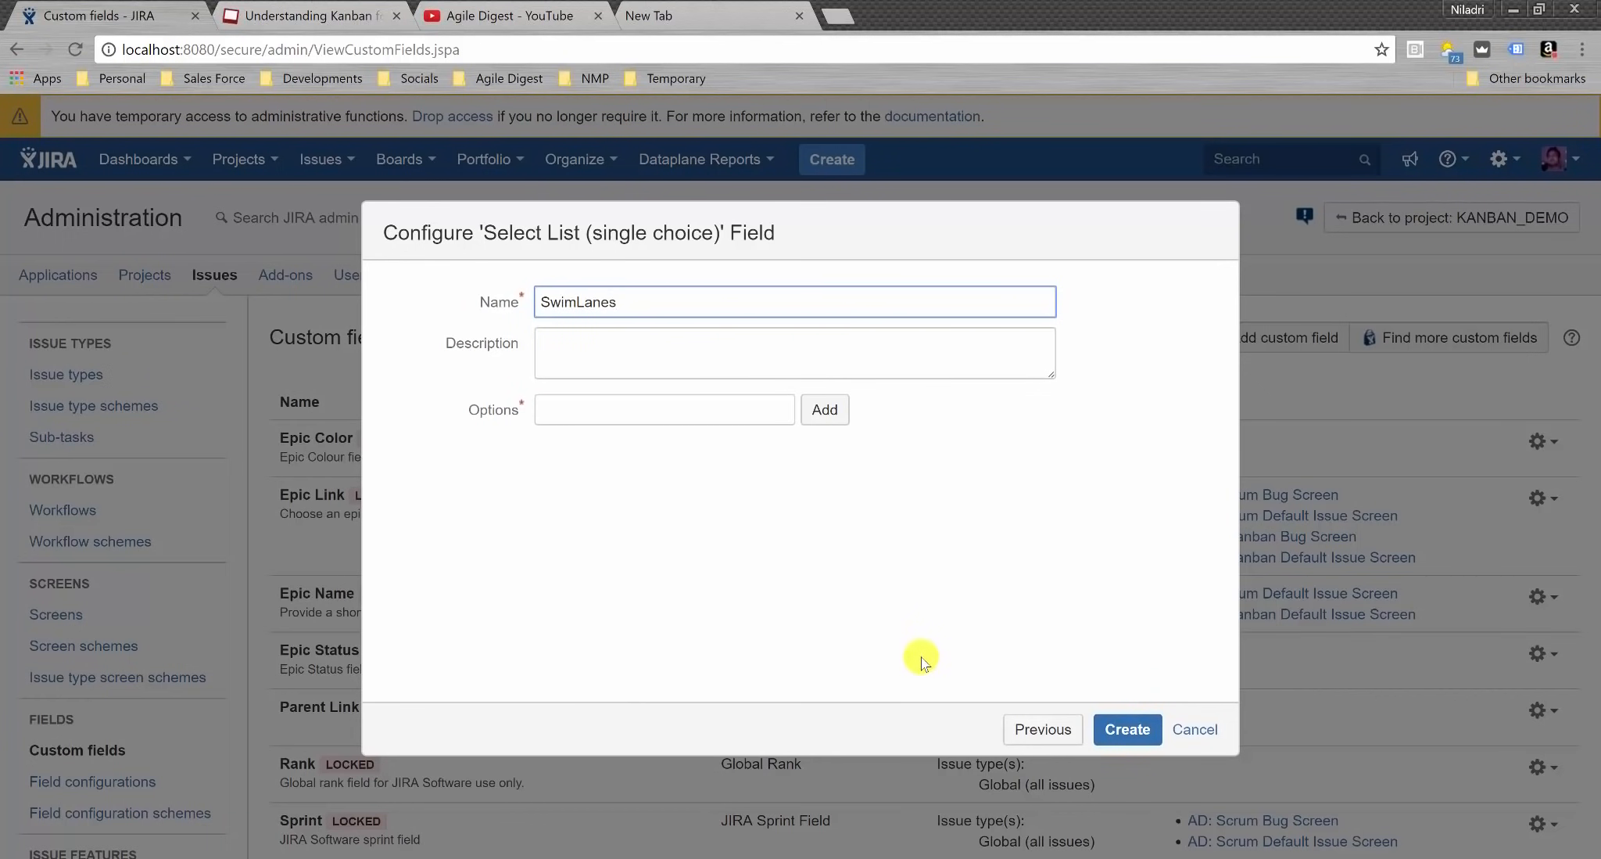
- Give the SwimLanes field the options Expedited, TimeBound, Intangible and Normal, and create it
left_click(685, 404)
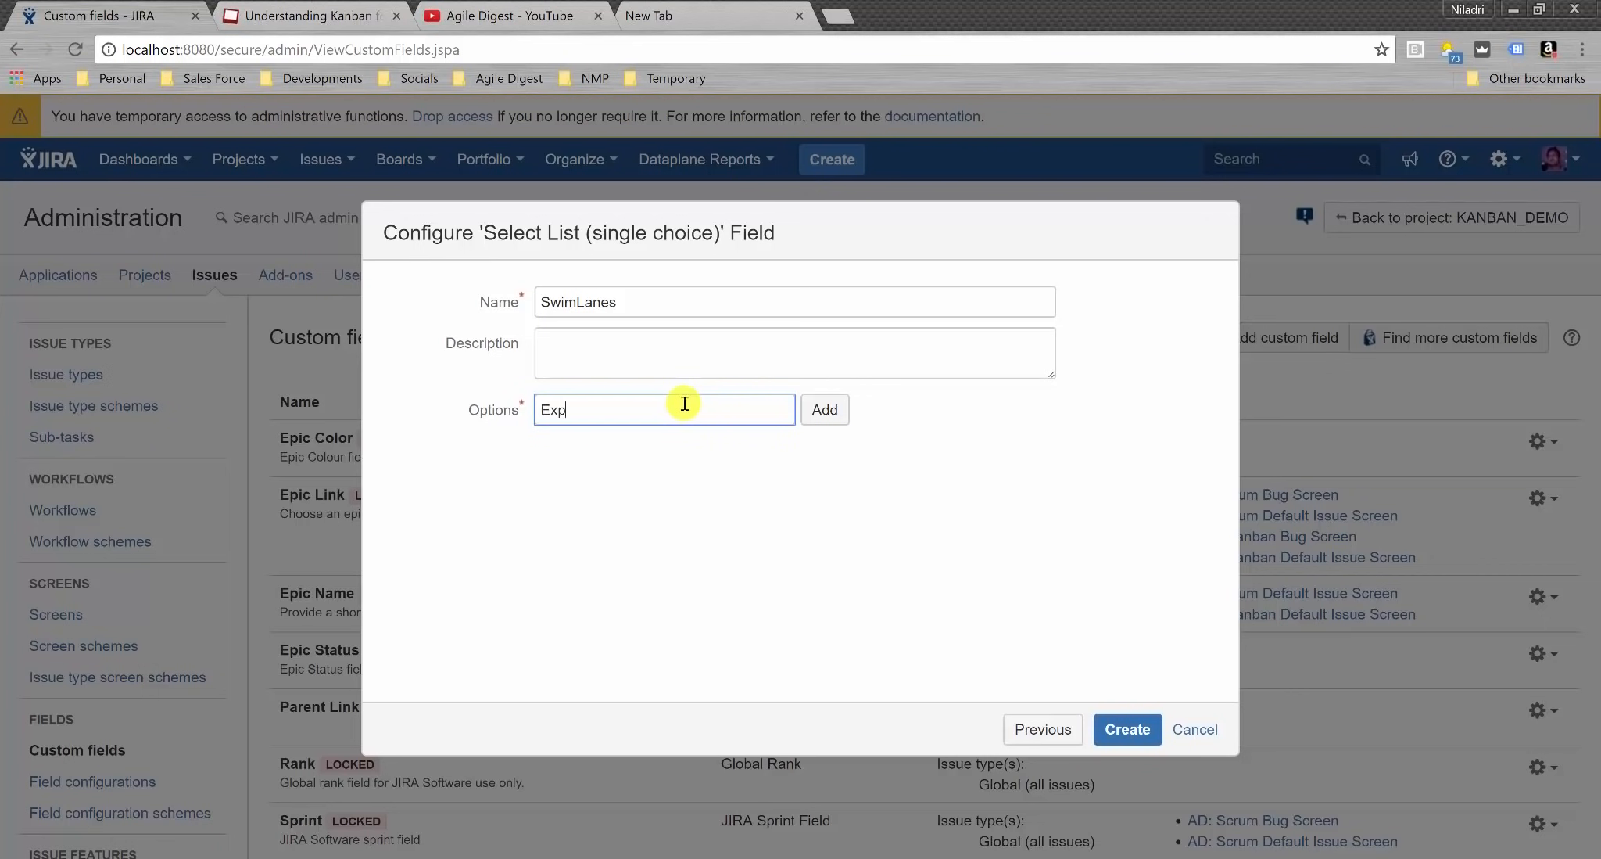
type("ited")
left_click(827, 410)
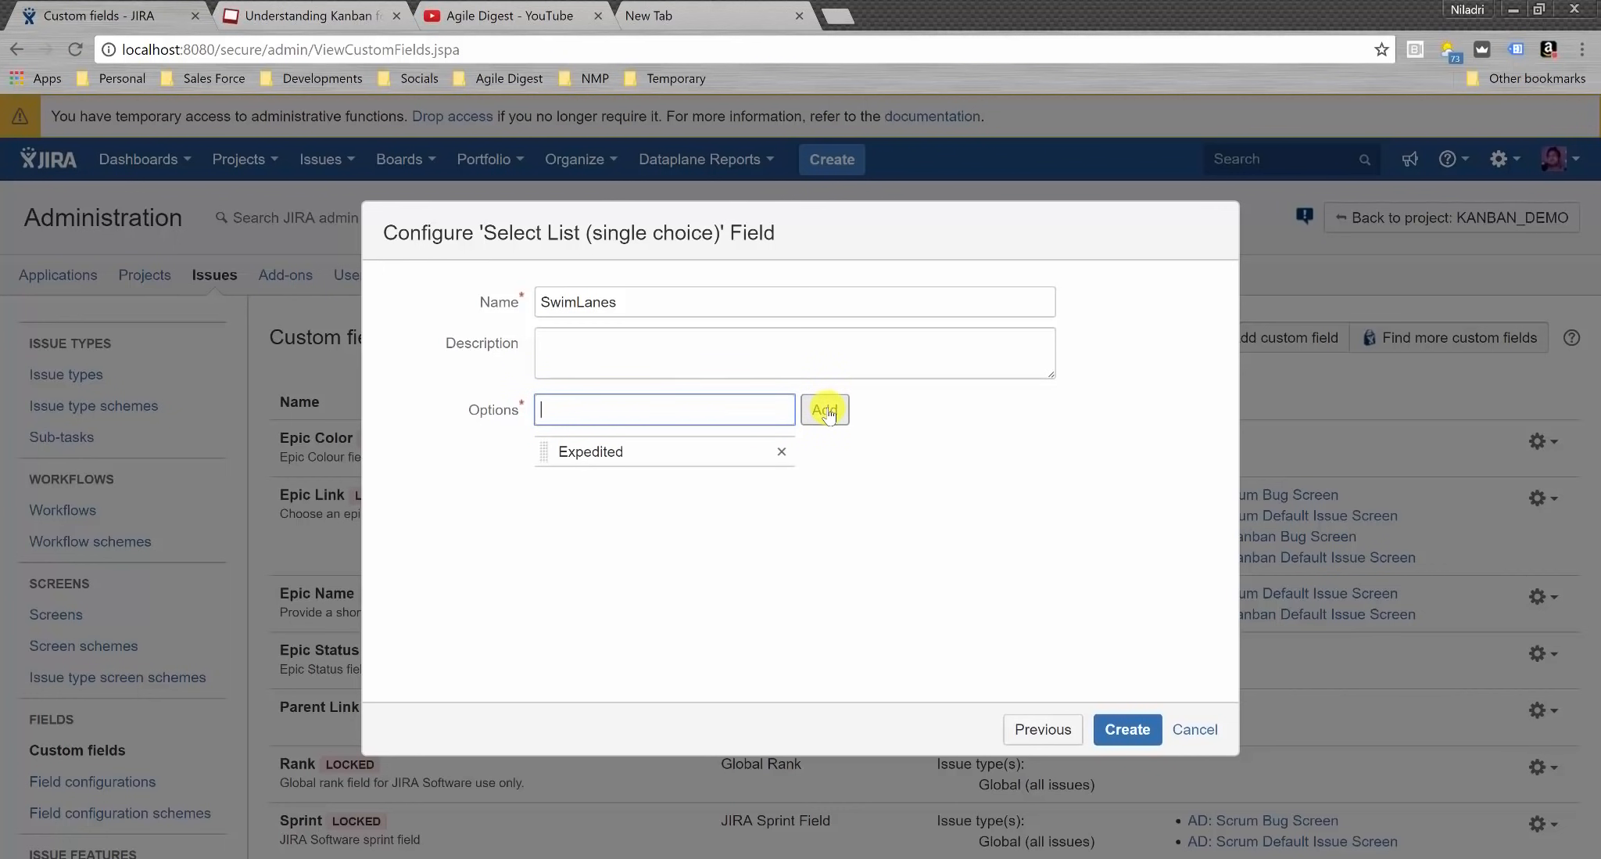
type("TimeBound")
left_click(829, 415)
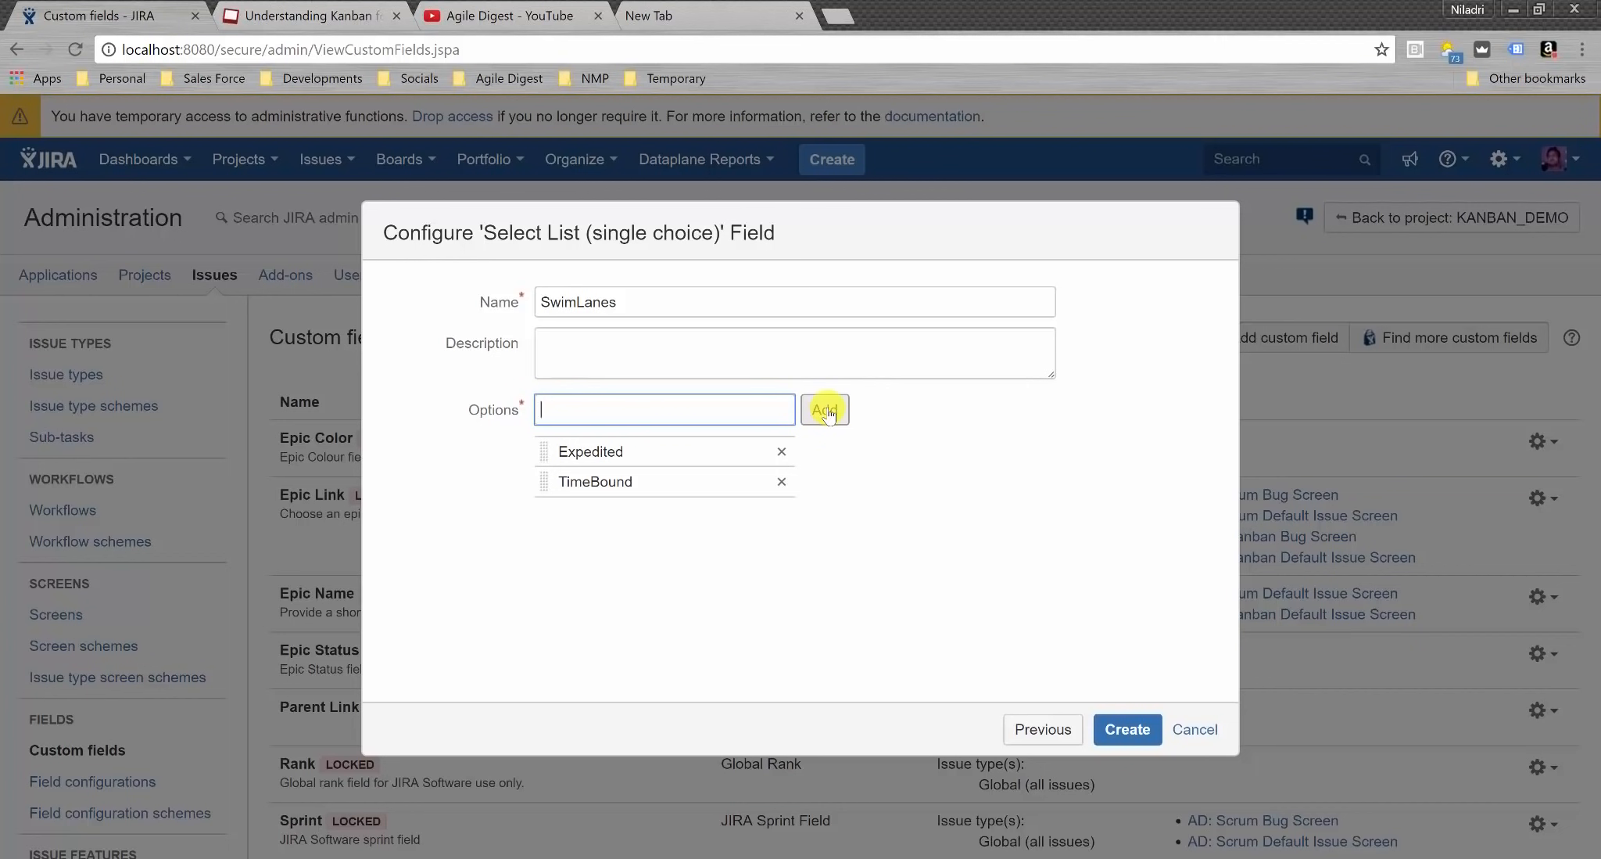
type("Intangible")
left_click(827, 412)
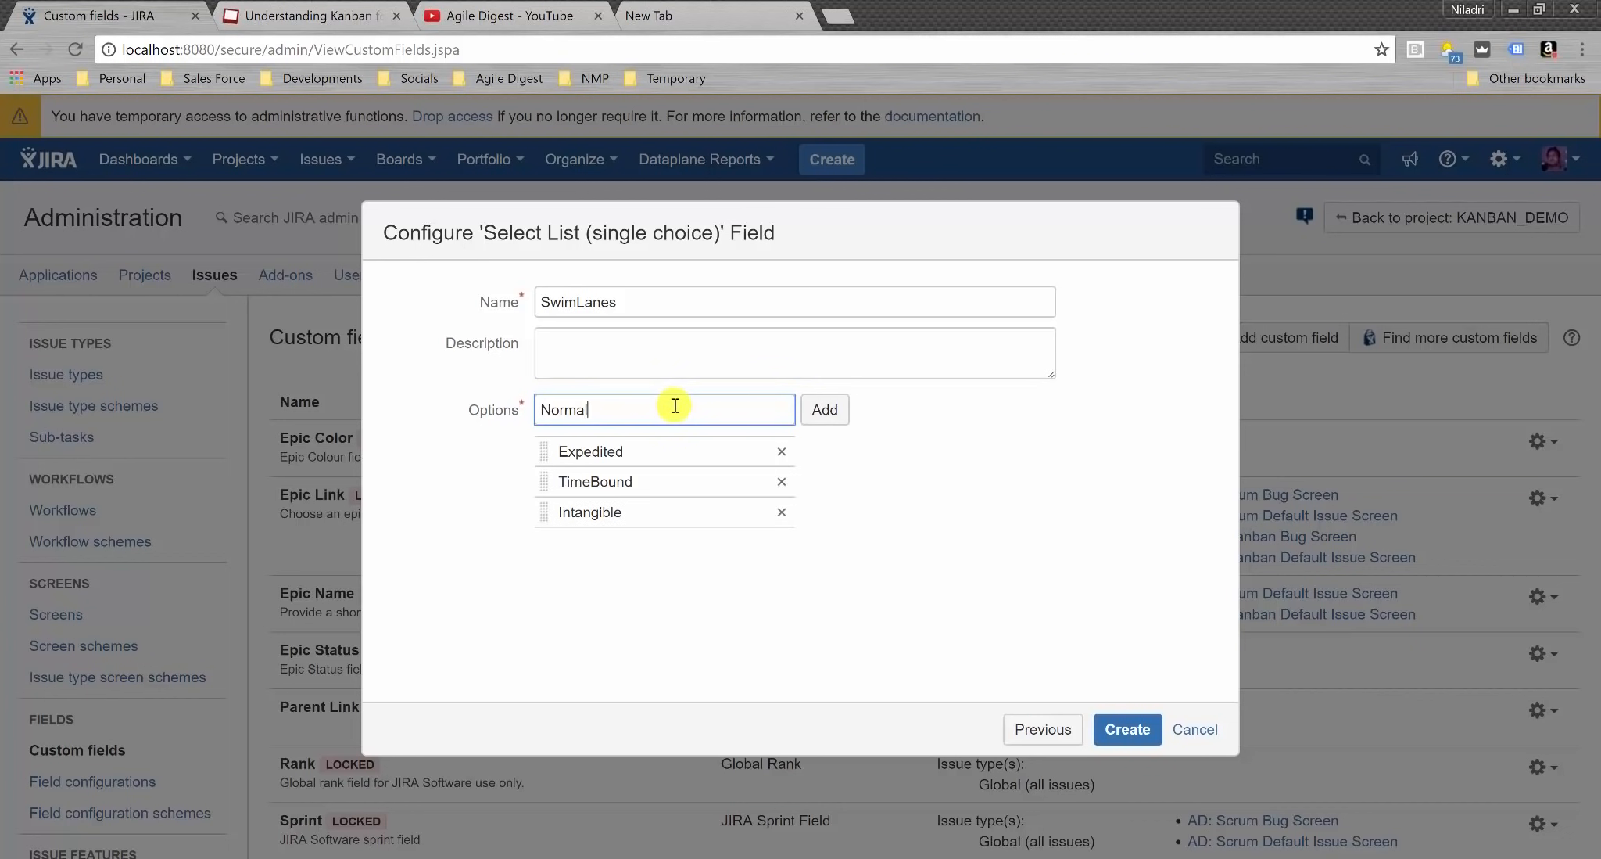
left_click(833, 411)
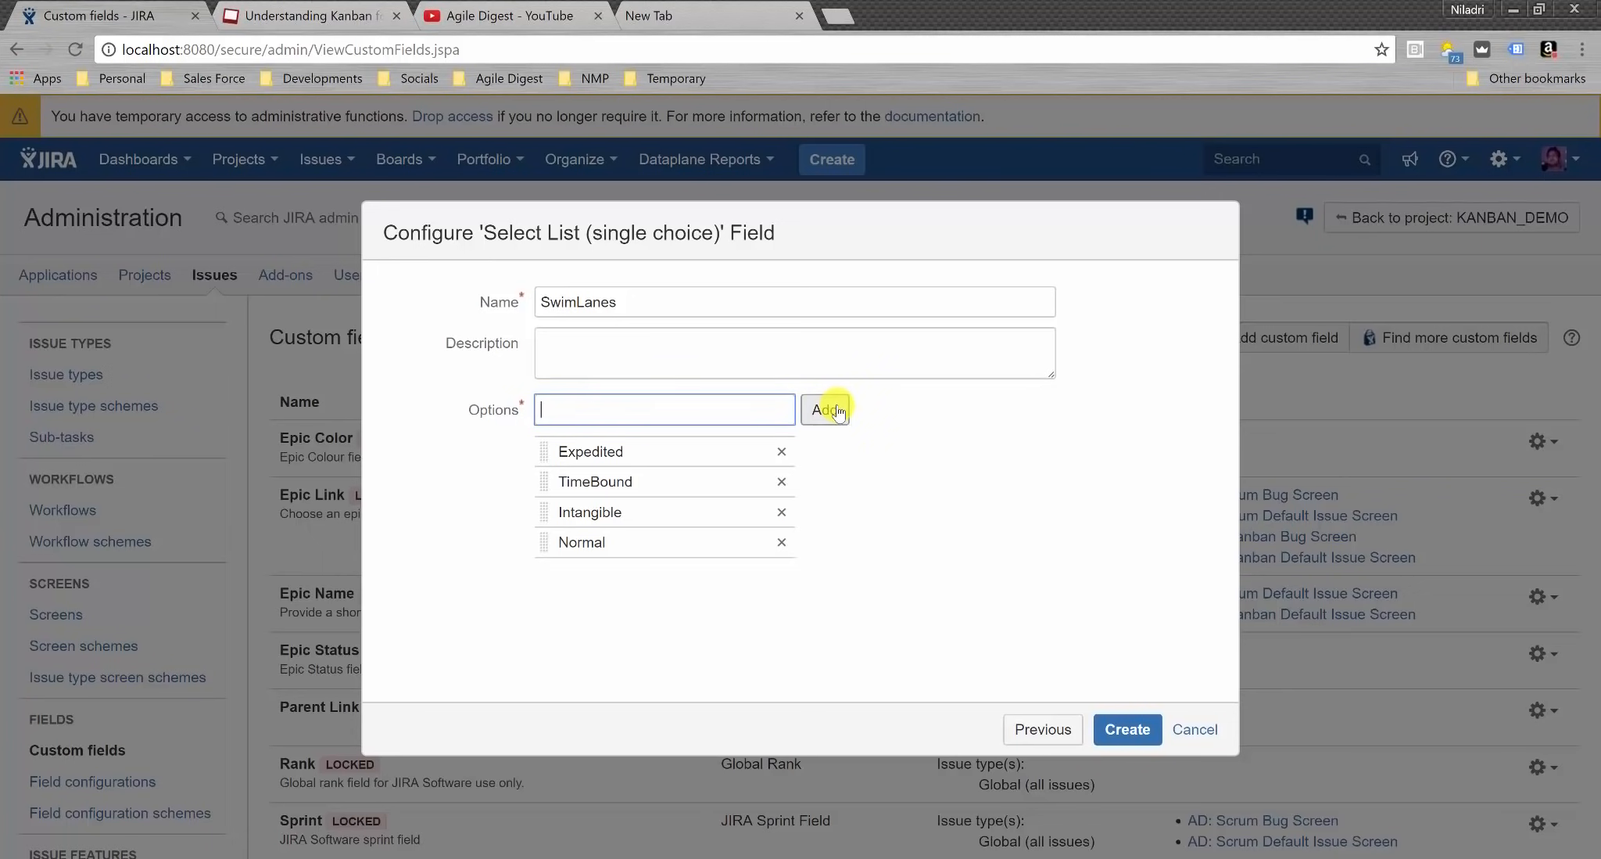
left_click(1127, 731)
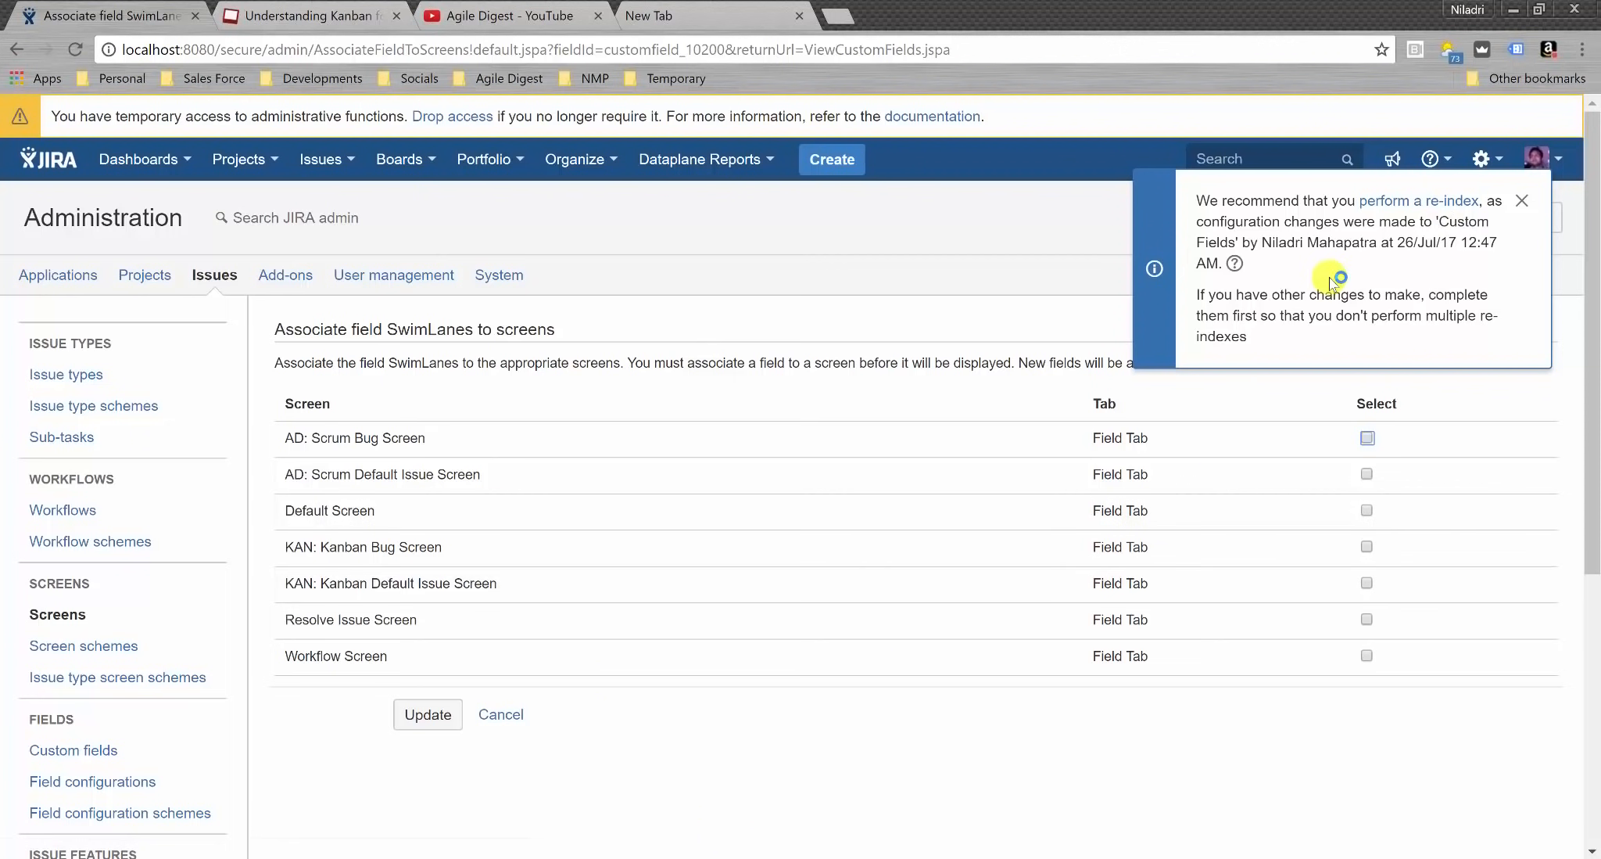
- Dismiss the re-index notice and associate the SwimLanes field with all listed Scrum, Kanban, Default, Resolve Issue and Workflow screens
left_click(1523, 203)
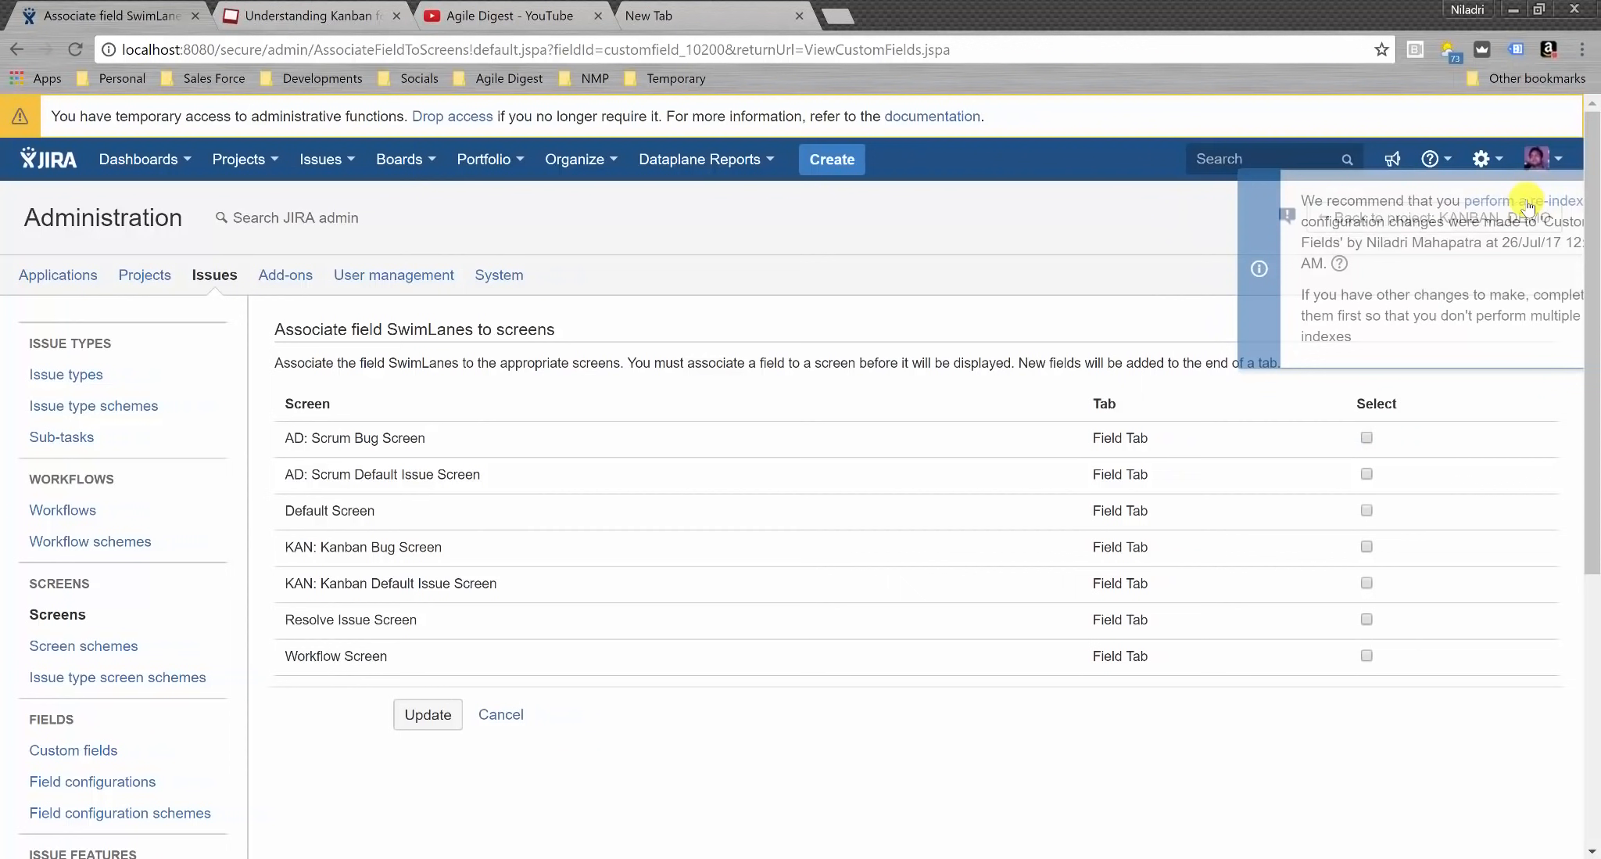
left_click(1366, 438)
left_click(1367, 475)
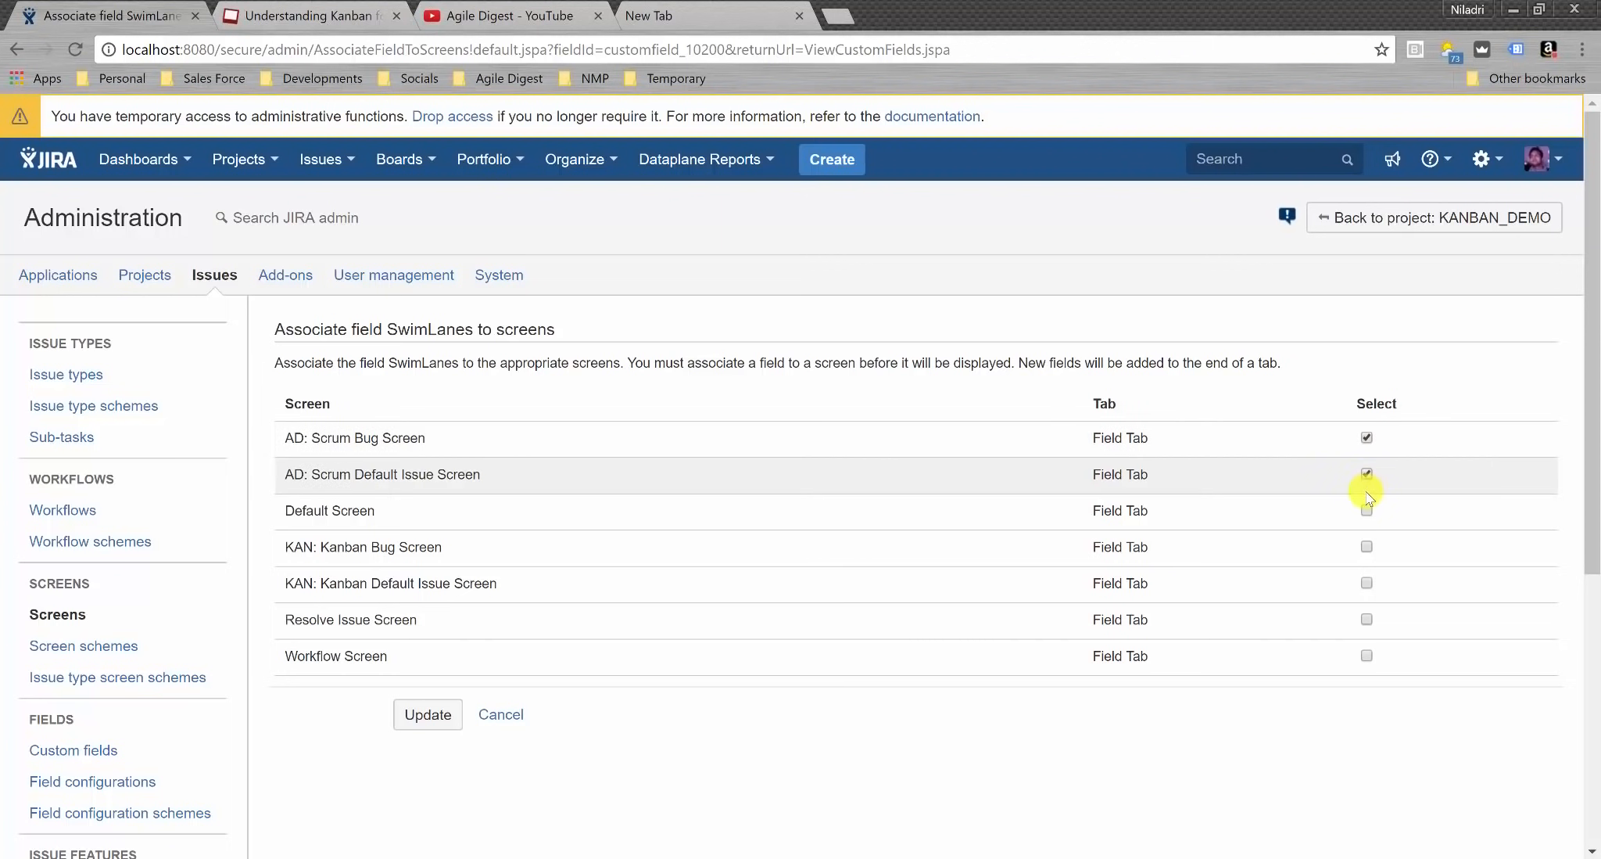
left_click(1367, 511)
left_click(1366, 547)
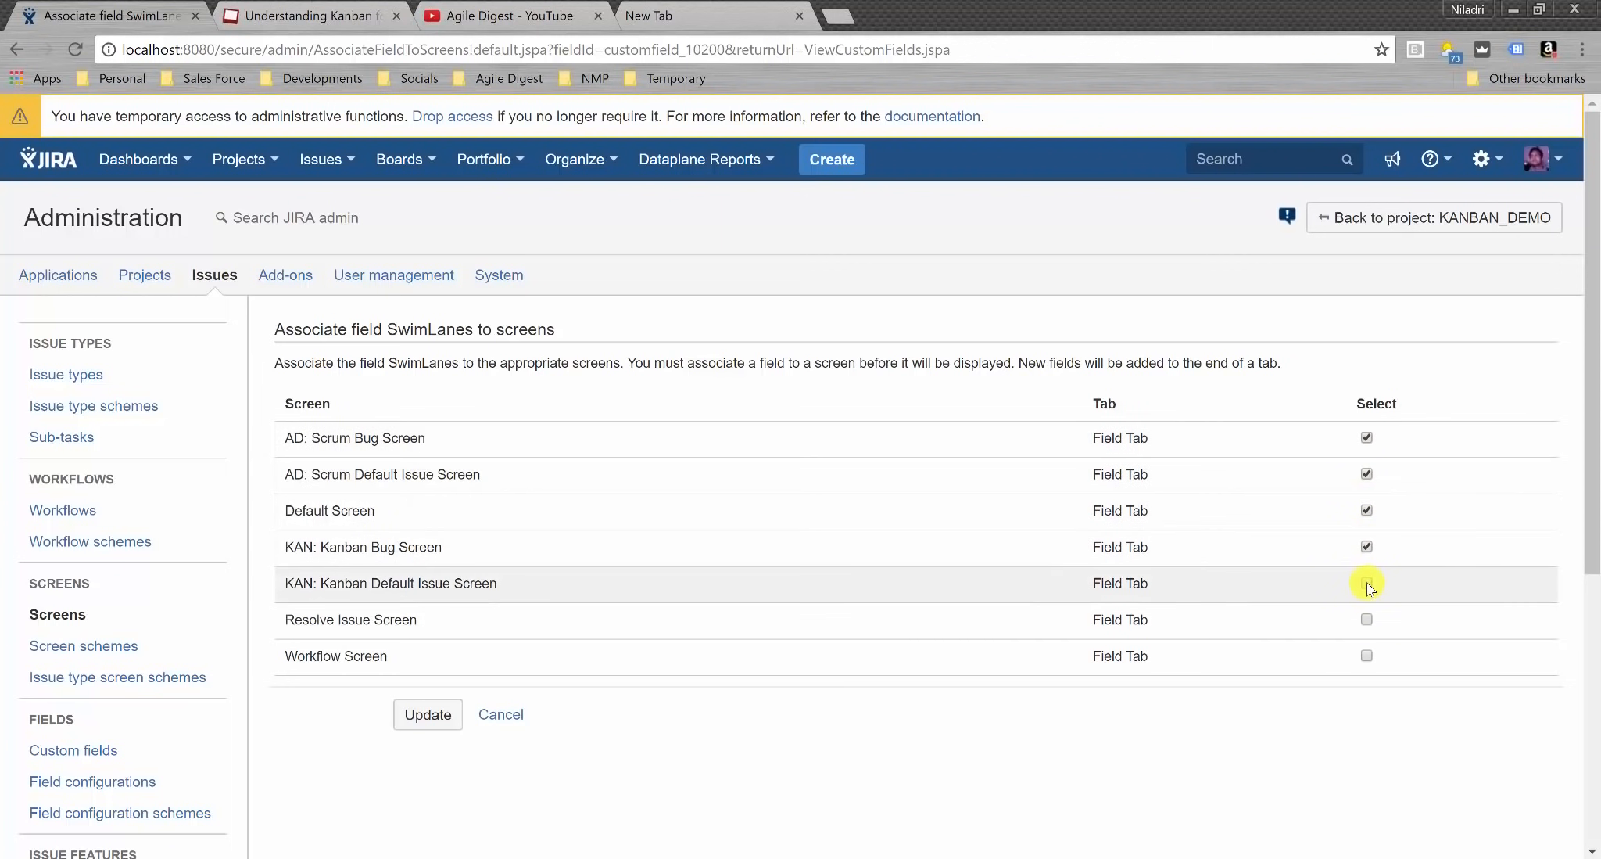
left_click(1367, 620)
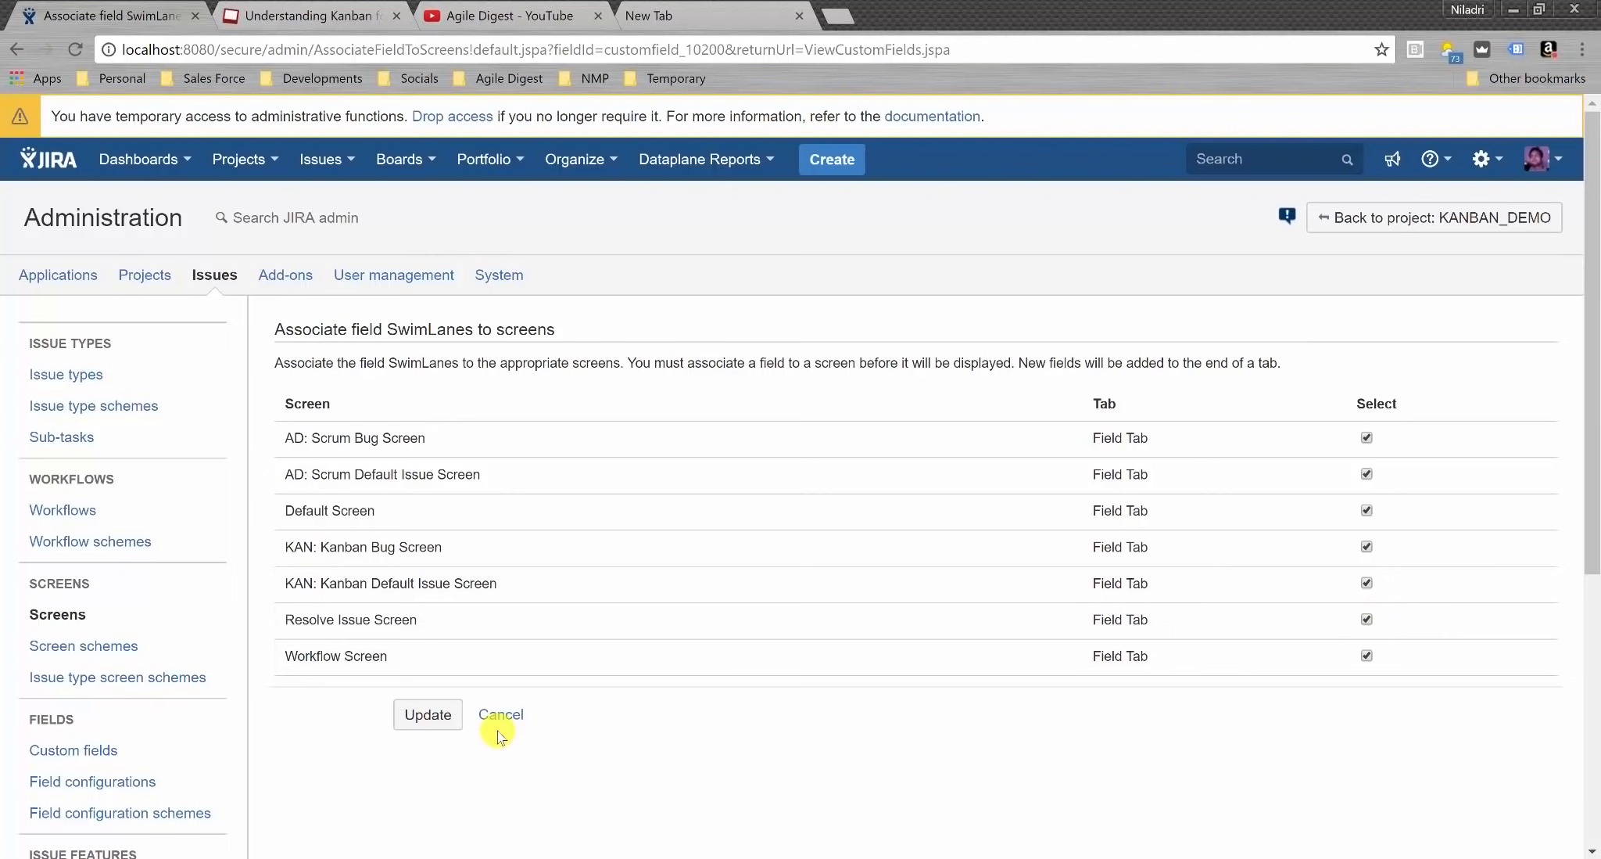
left_click(420, 716)
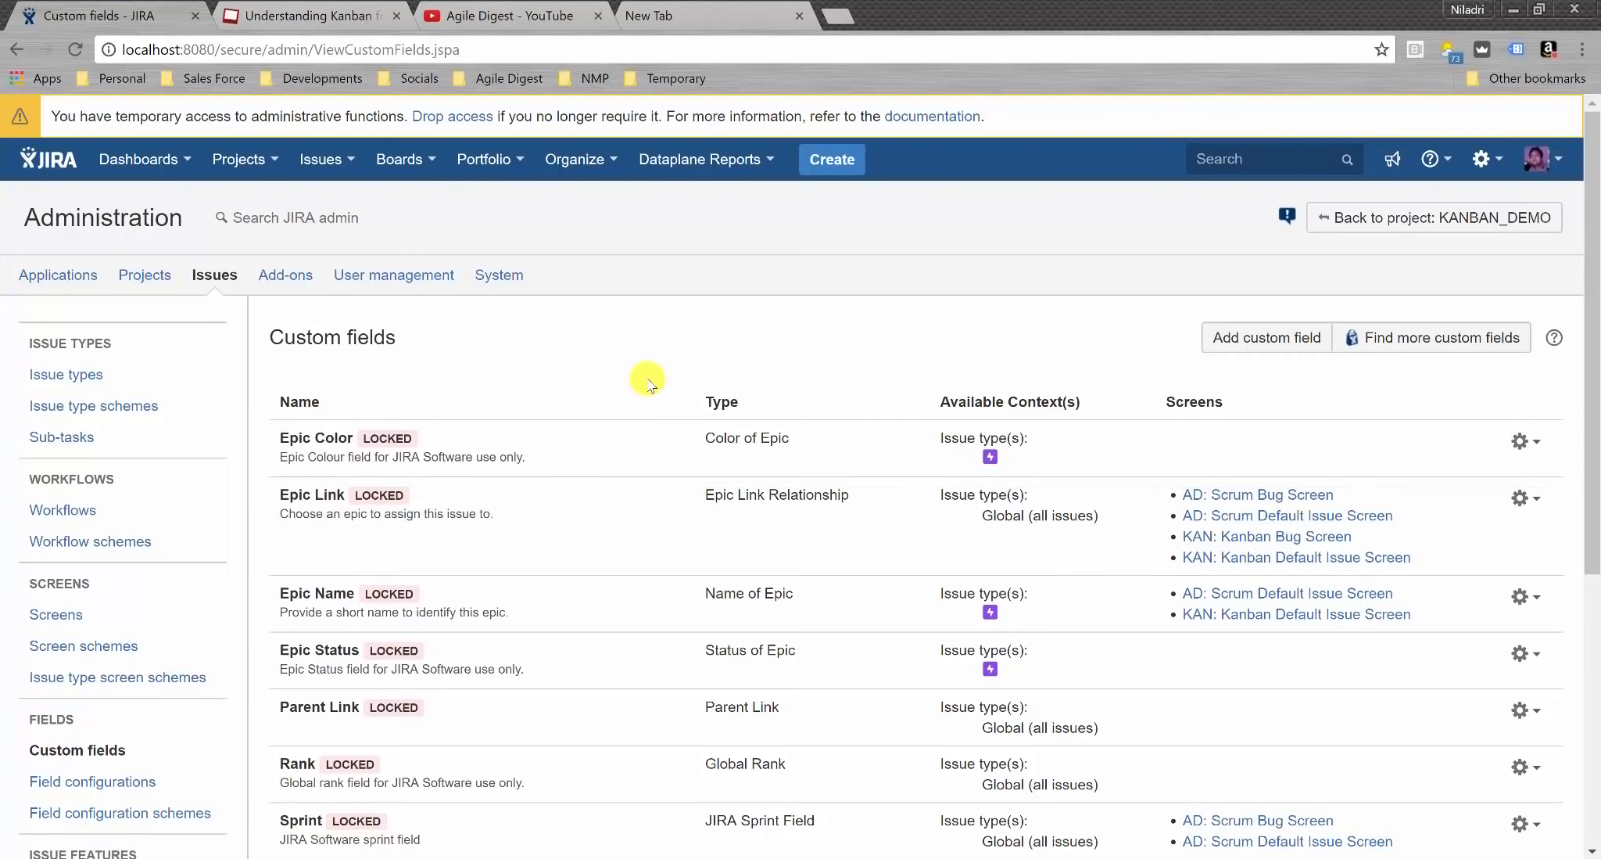
- Configure the SwimLanes custom field to use Normal as its default value
scroll(647, 383, "down", 5)
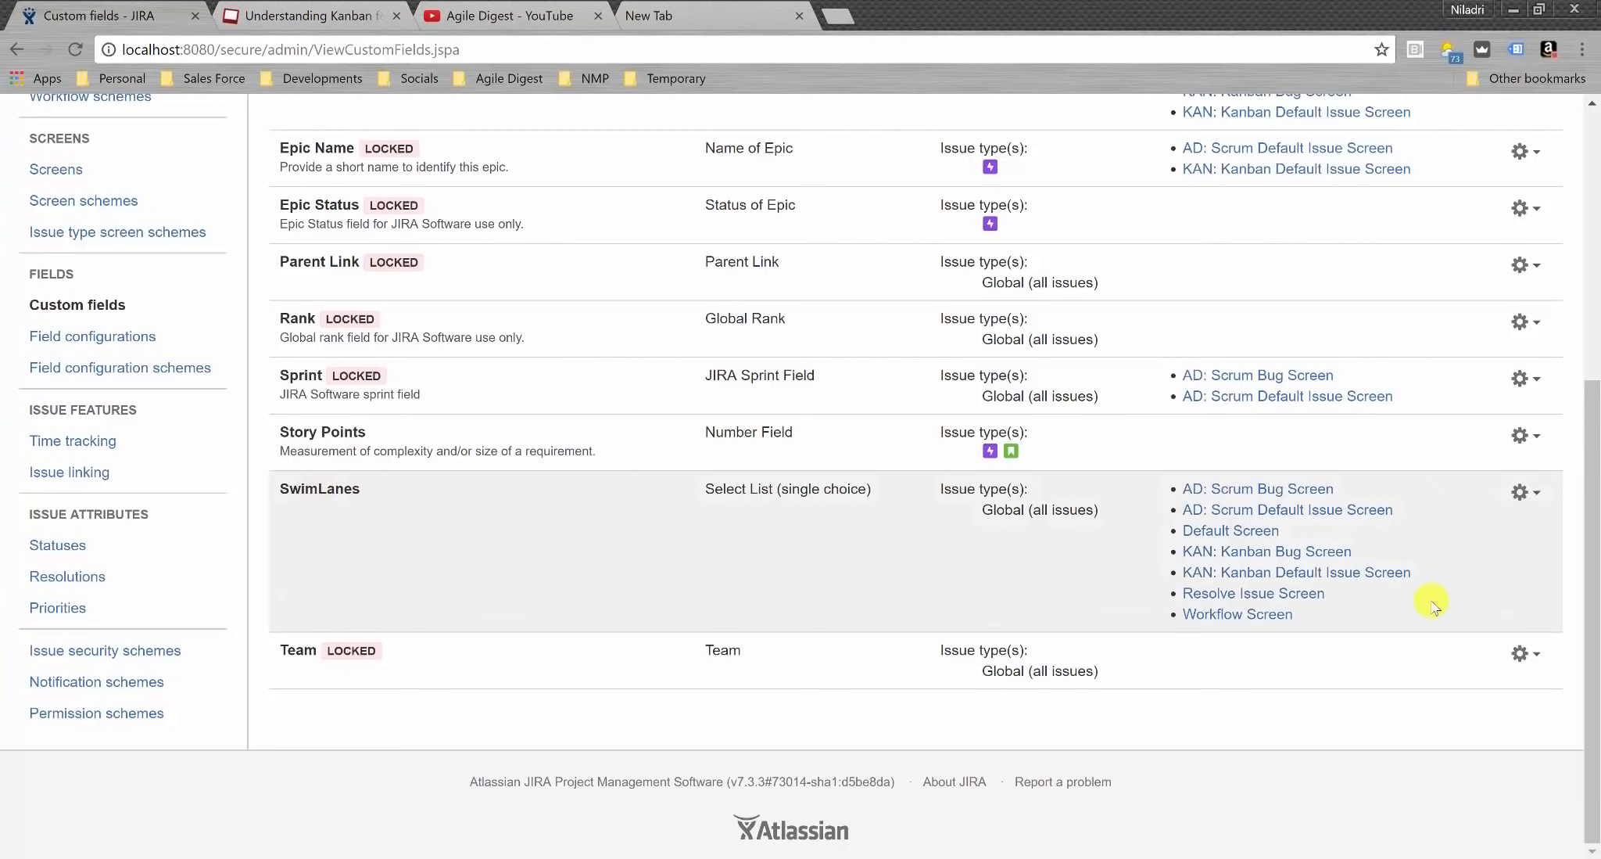
left_click(1536, 492)
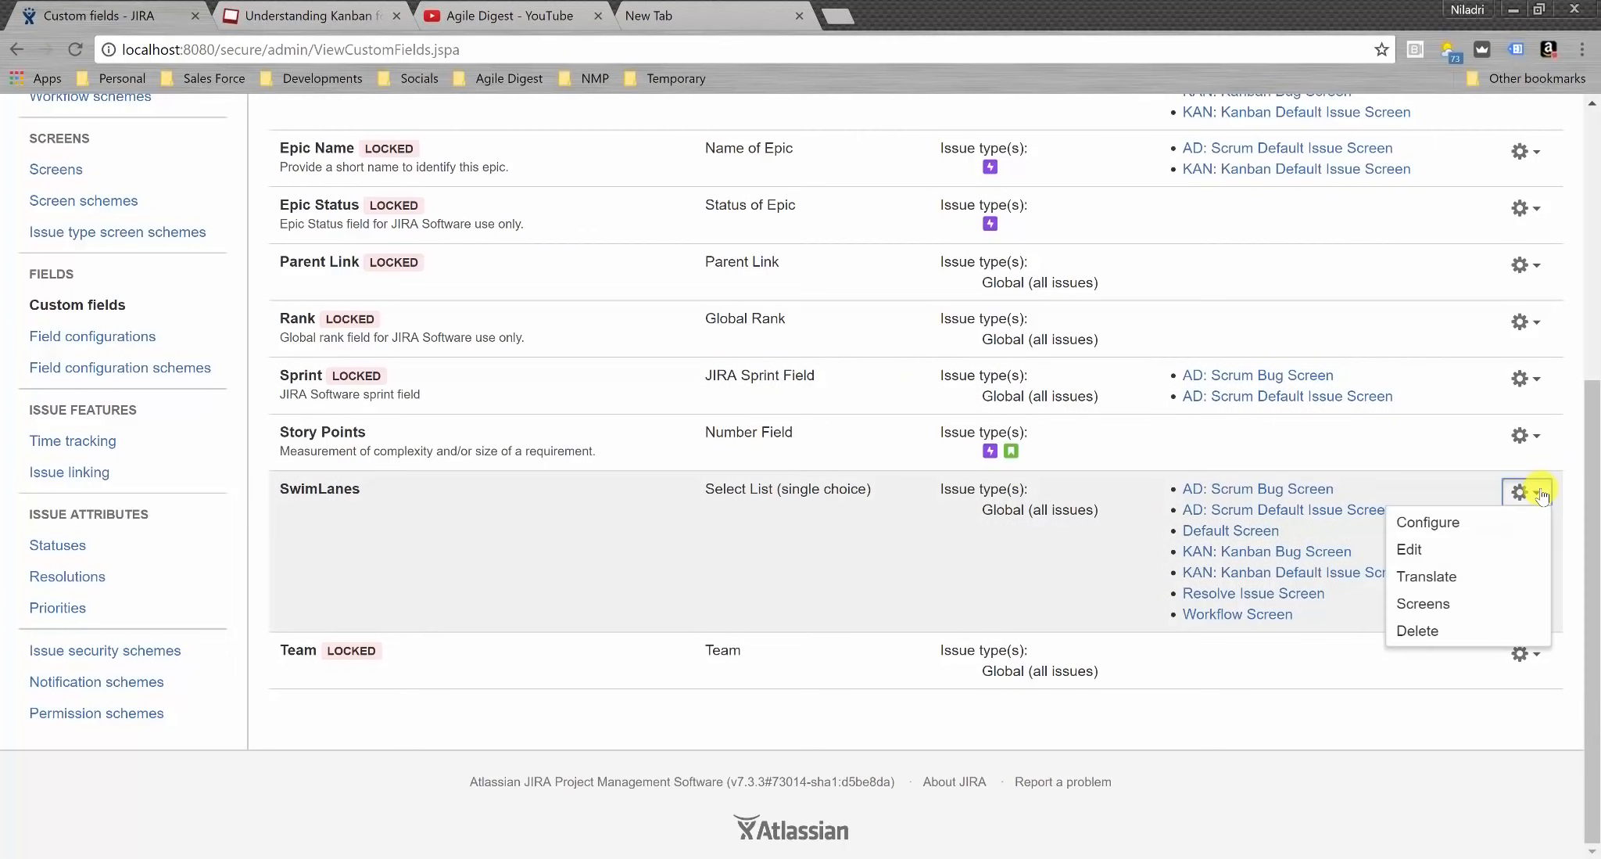
scroll(1312, 644, "up", 1)
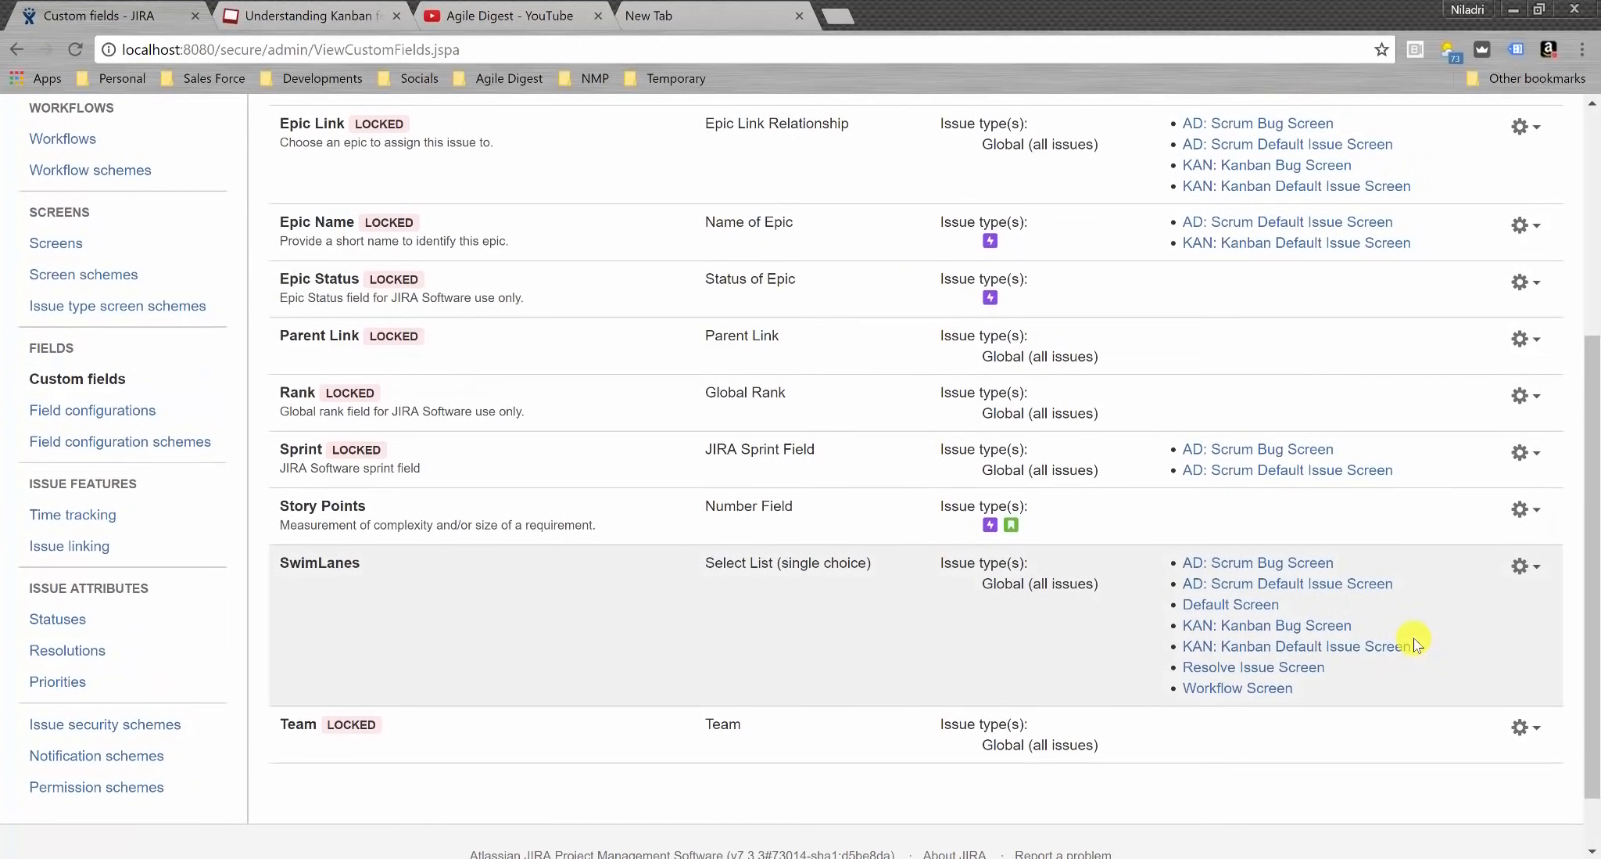
left_click(1529, 566)
left_click(1480, 606)
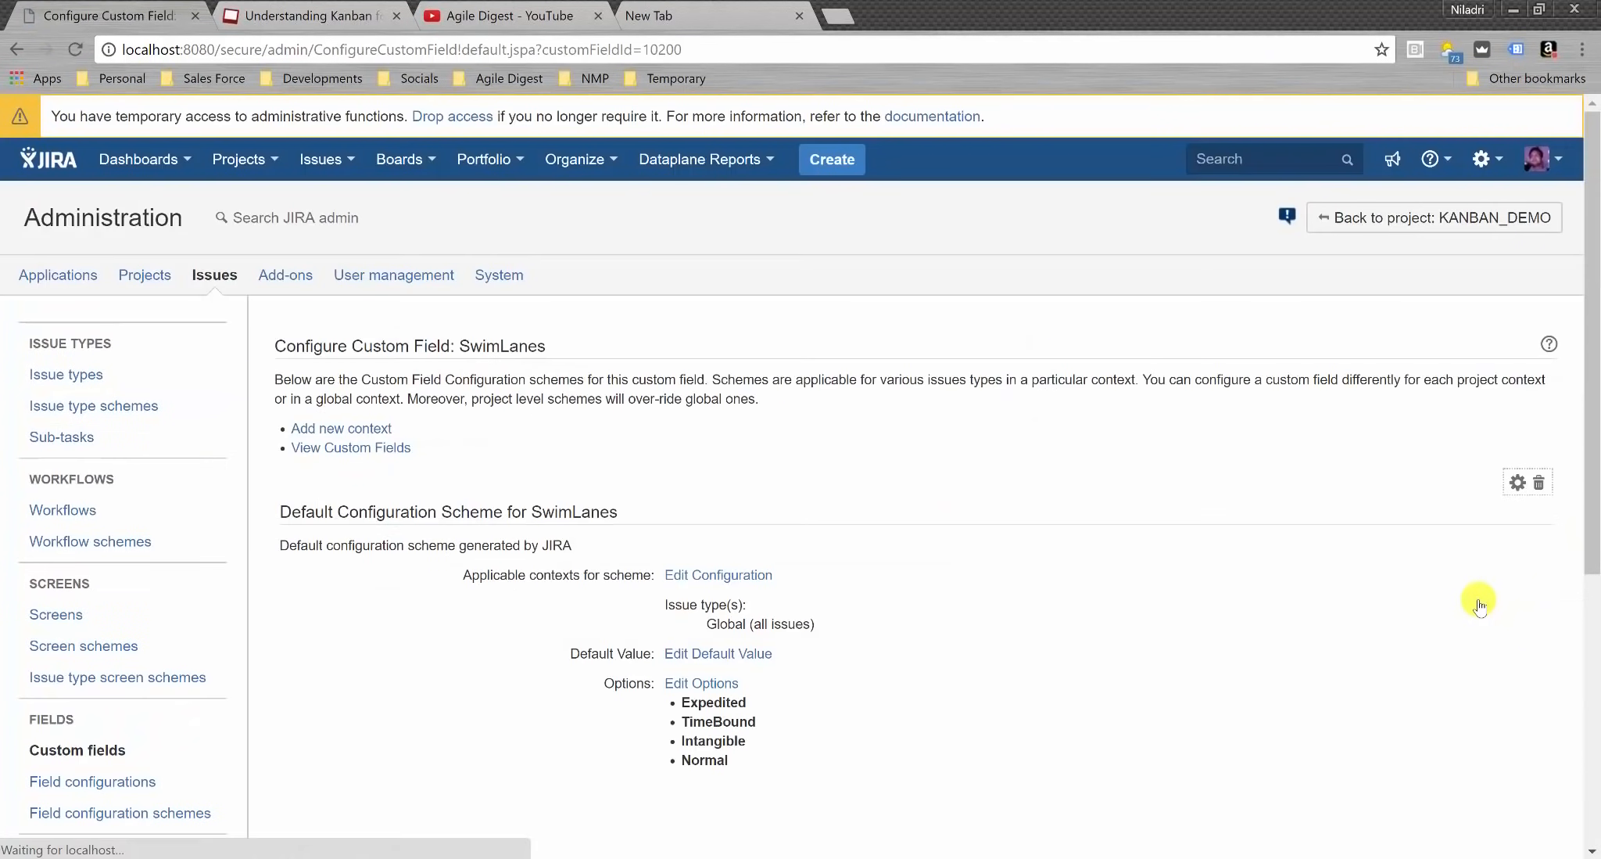
left_click(688, 653)
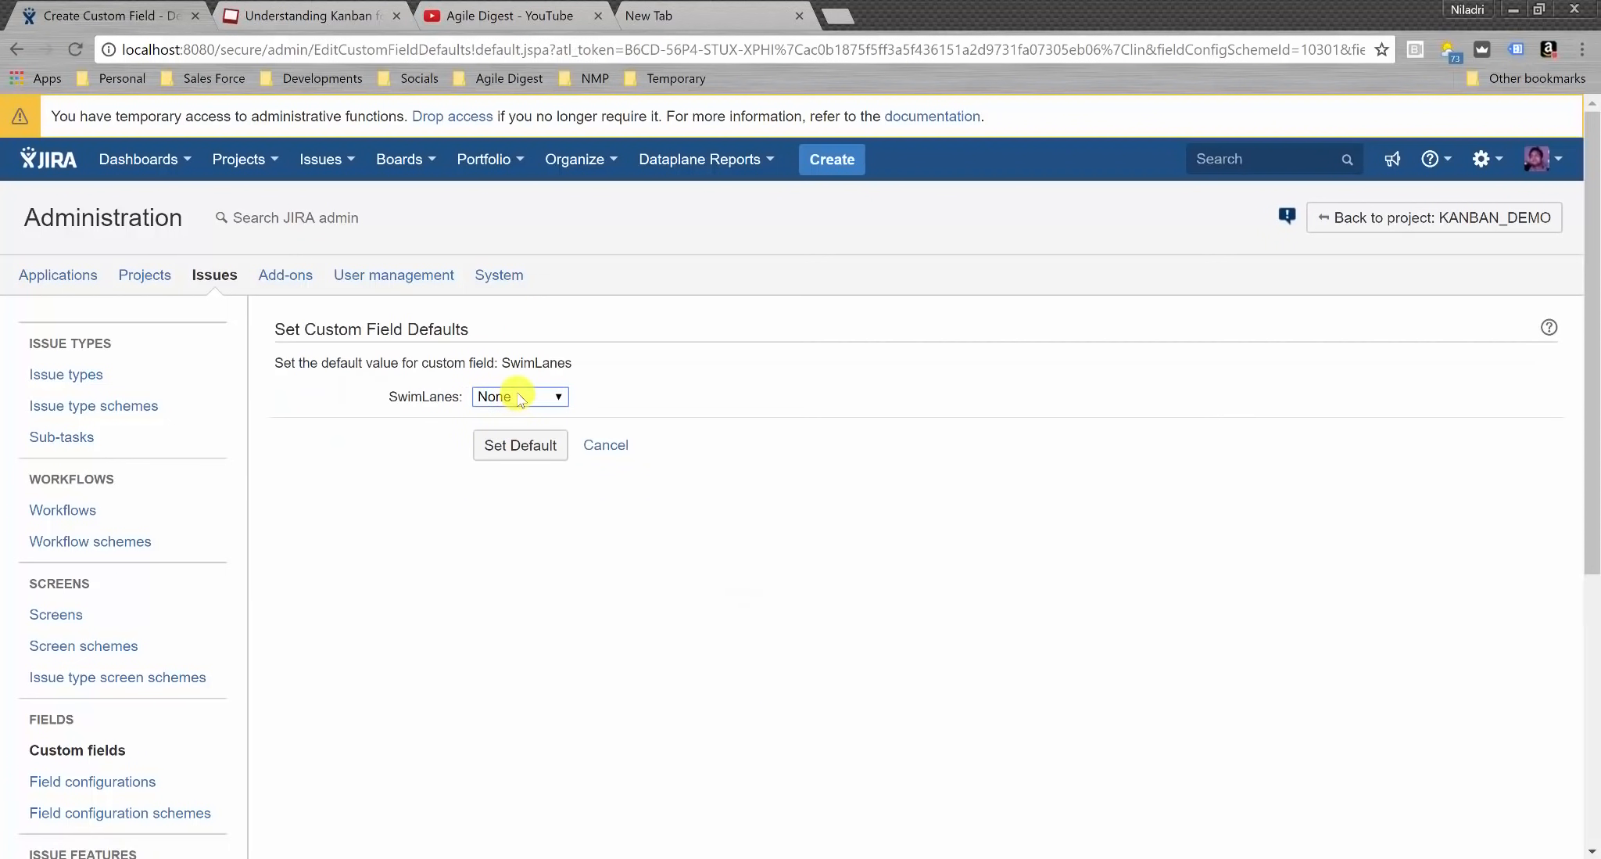
left_click(510, 401)
left_click(521, 558)
left_click(527, 443)
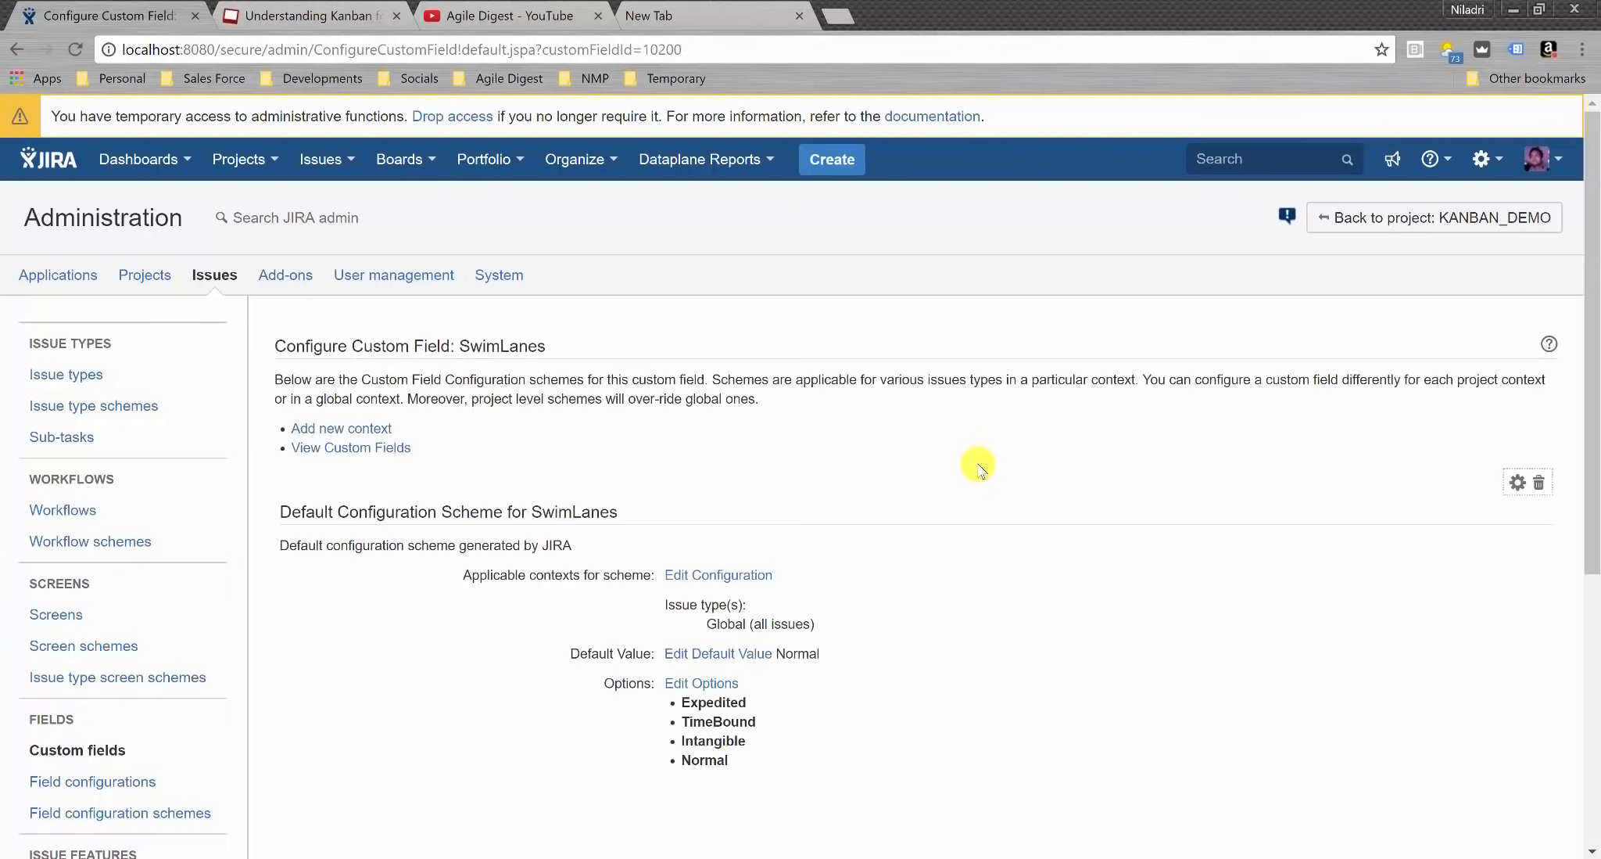
- Return to the KAN board and open the Issue Detail View settings in its configuration
scroll(979, 467, "down", 2)
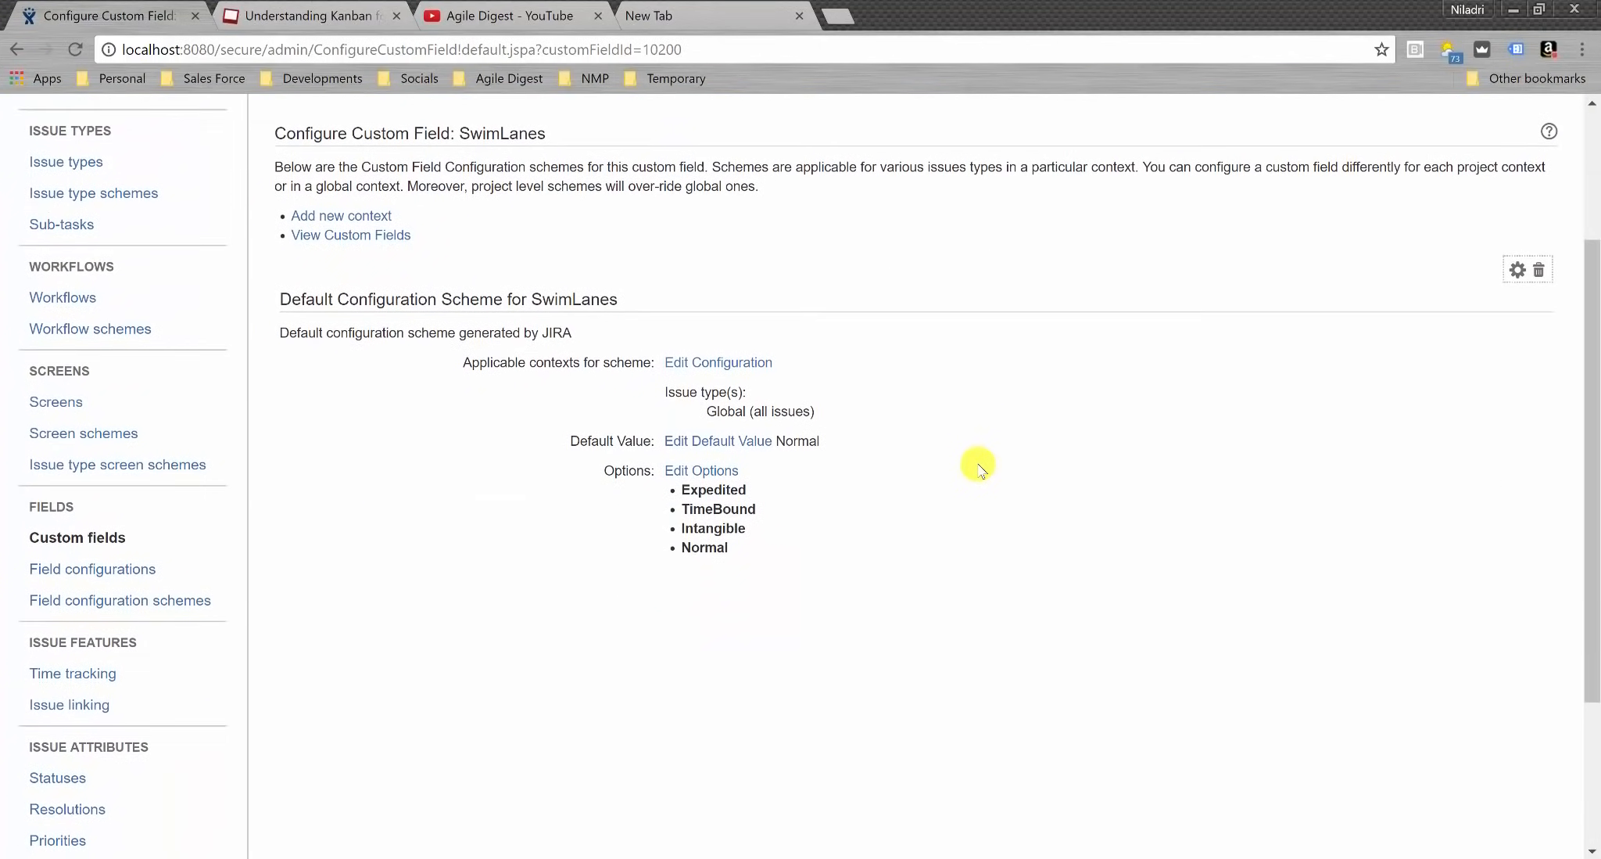
scroll(979, 466, "up", 2)
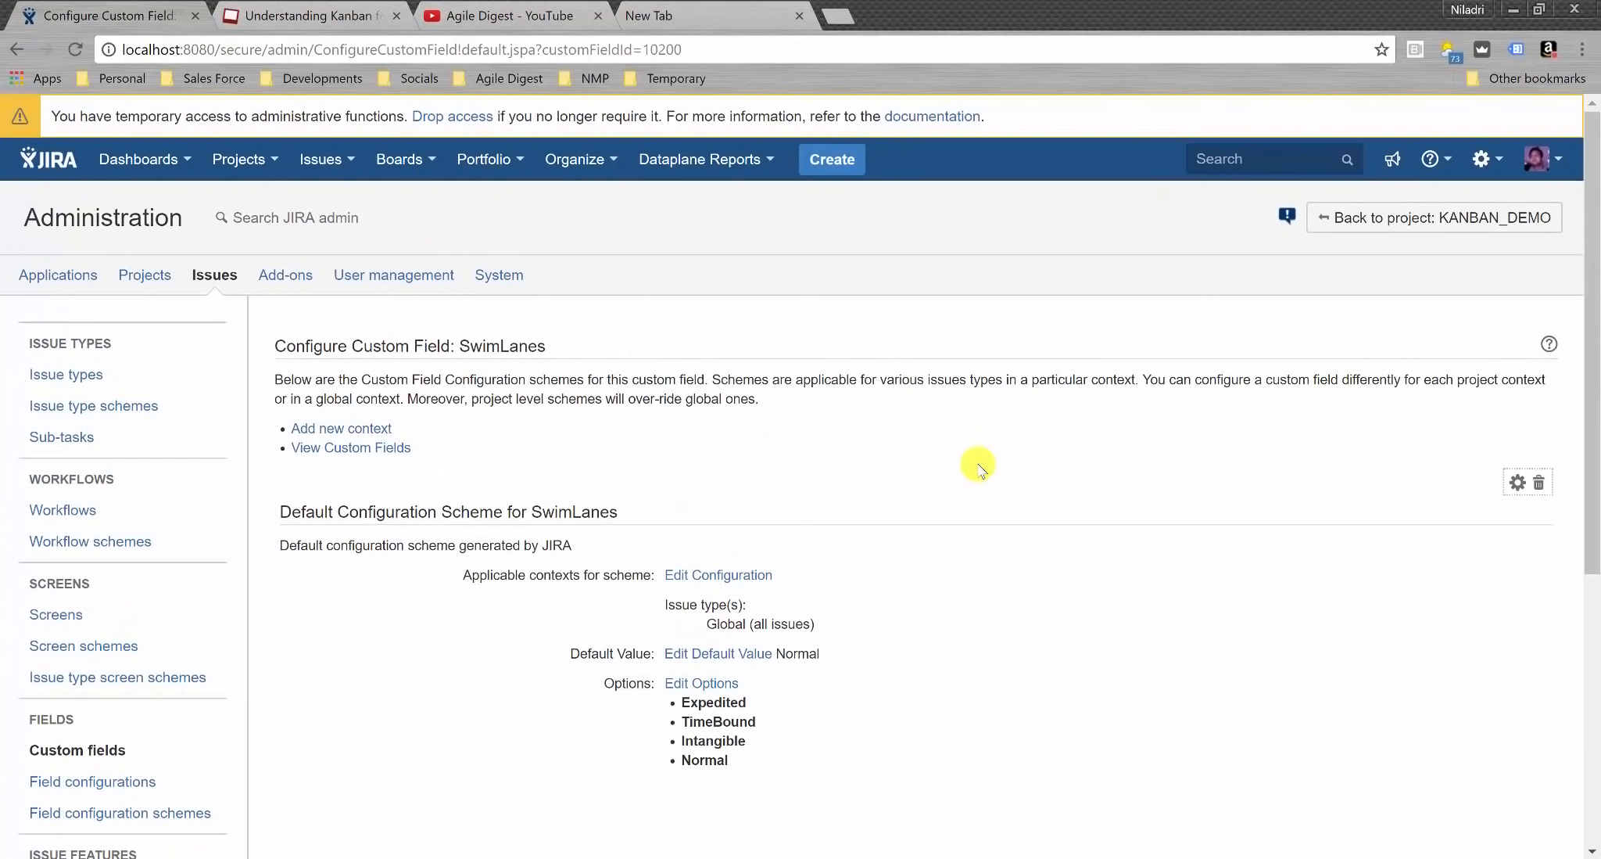
left_click(429, 160)
left_click(434, 235)
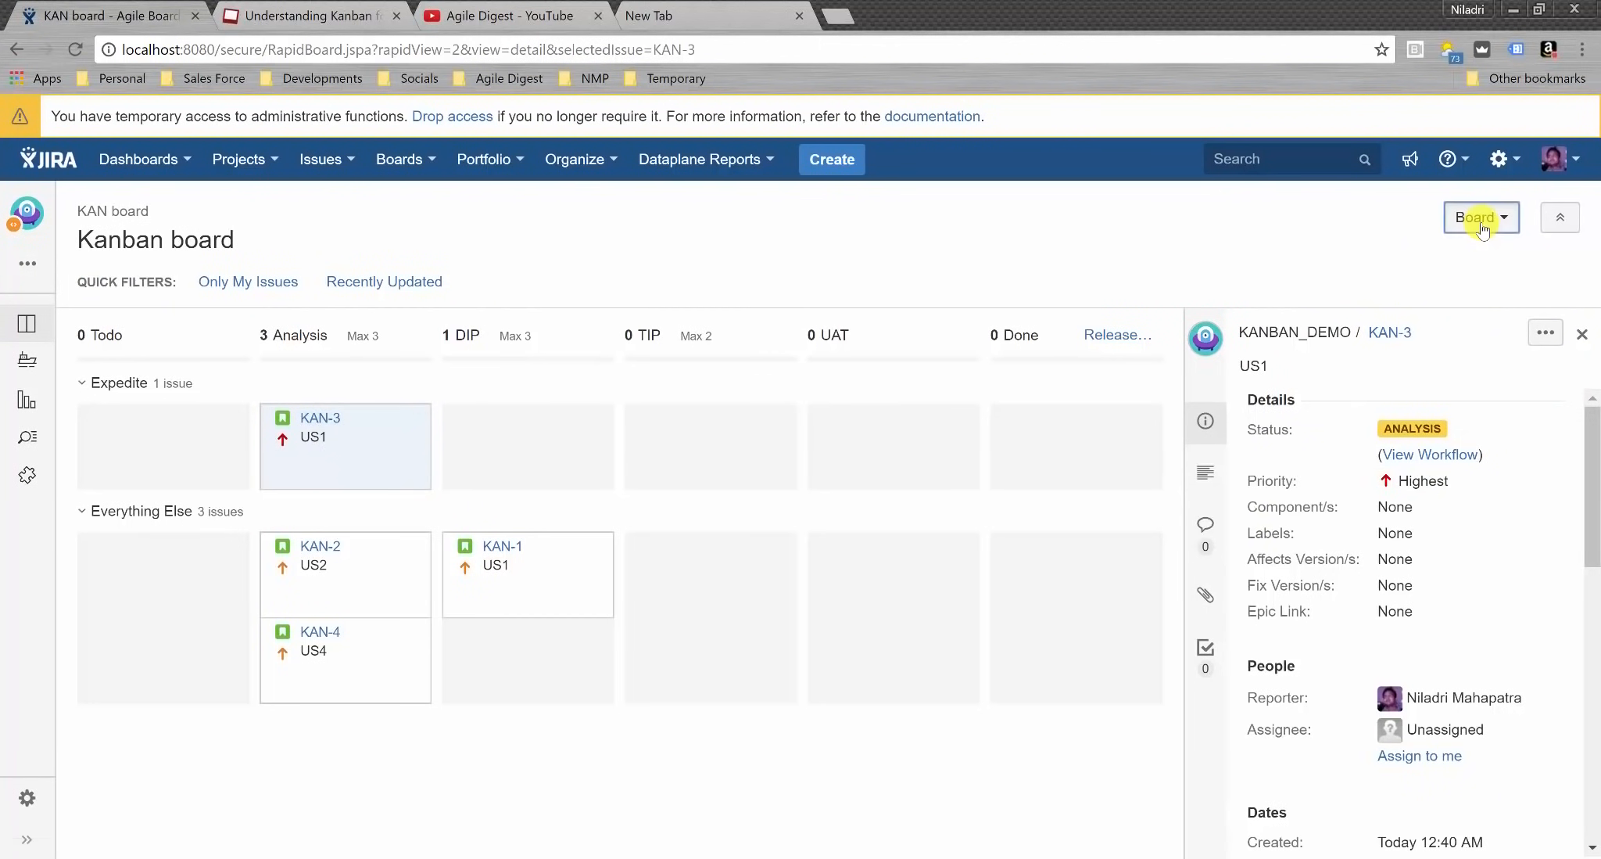
left_click(1476, 221)
left_click(1433, 250)
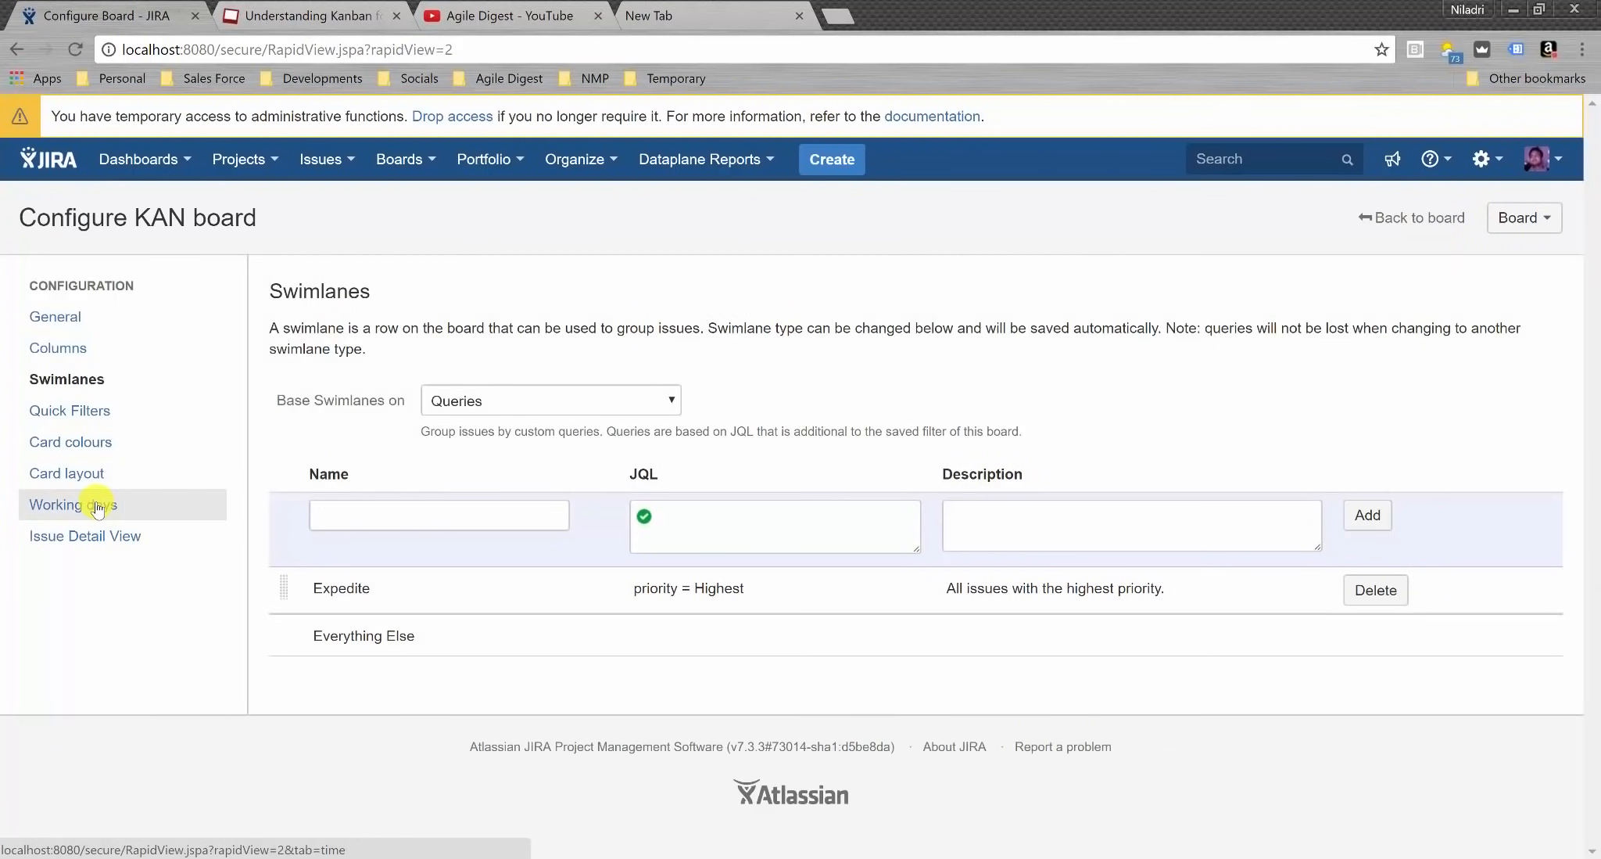
left_click(103, 534)
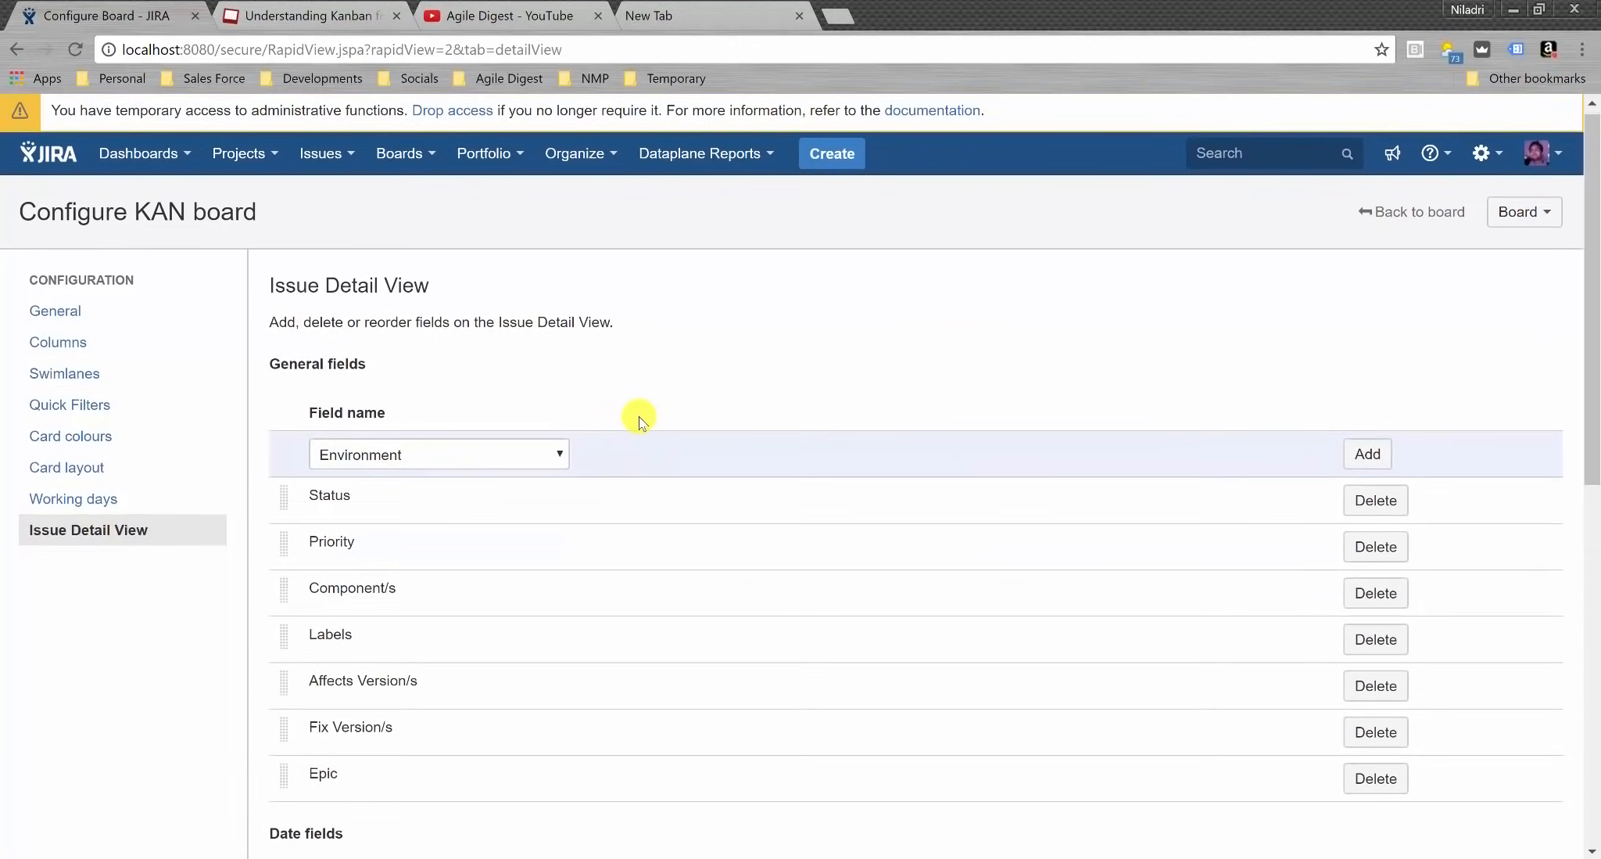
- Add the SwimLanes field to the general fields of the board's Issue Detail View
scroll(639, 422, "down", 2)
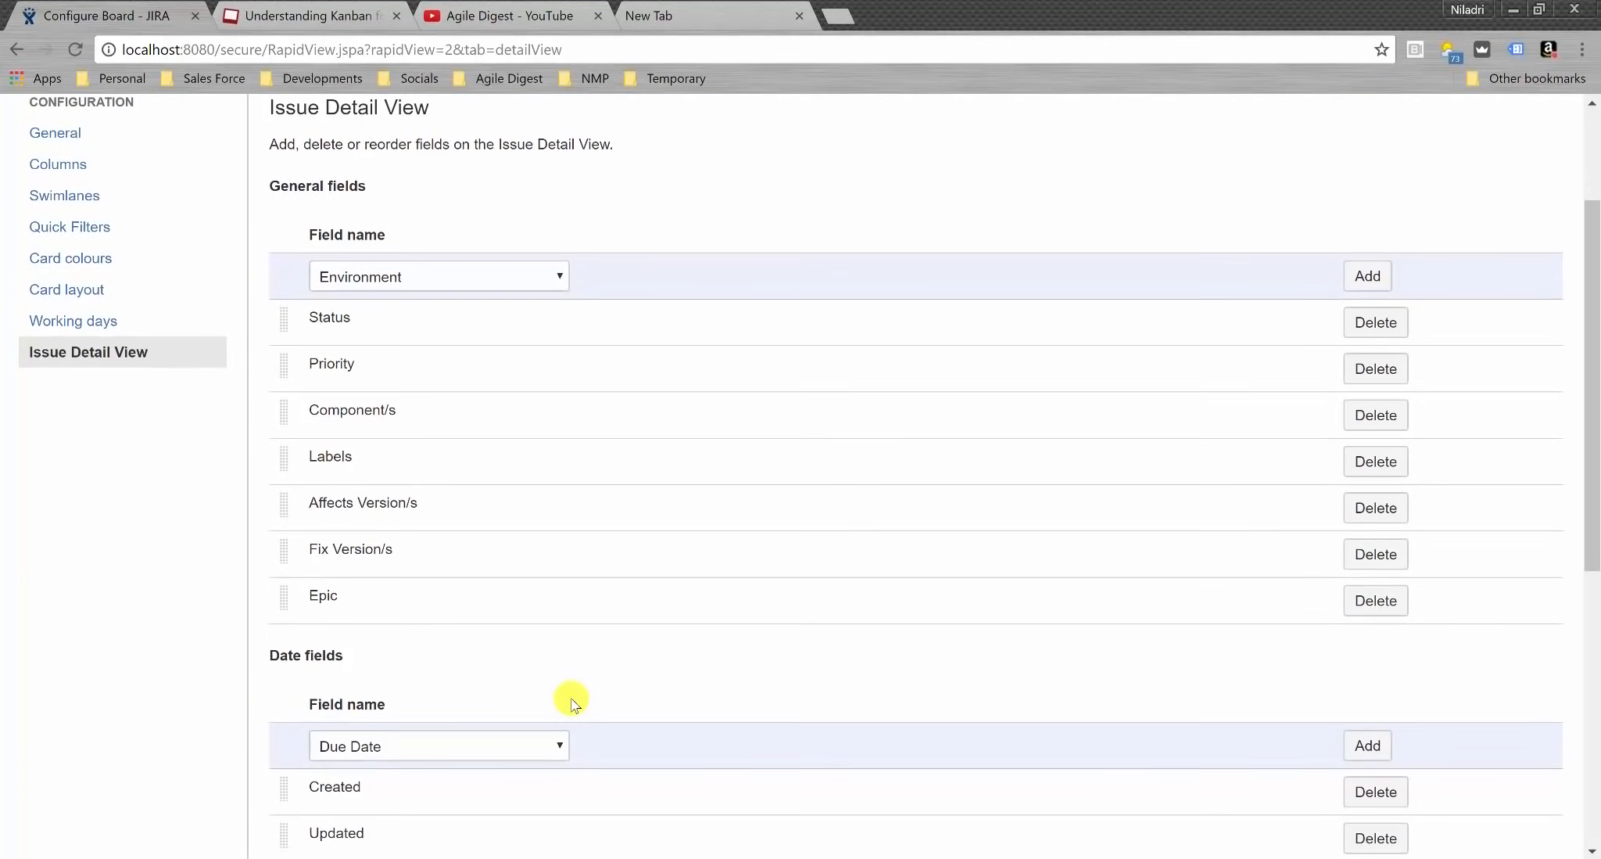
scroll(571, 702, "down", 1)
scroll(572, 701, "up", 1)
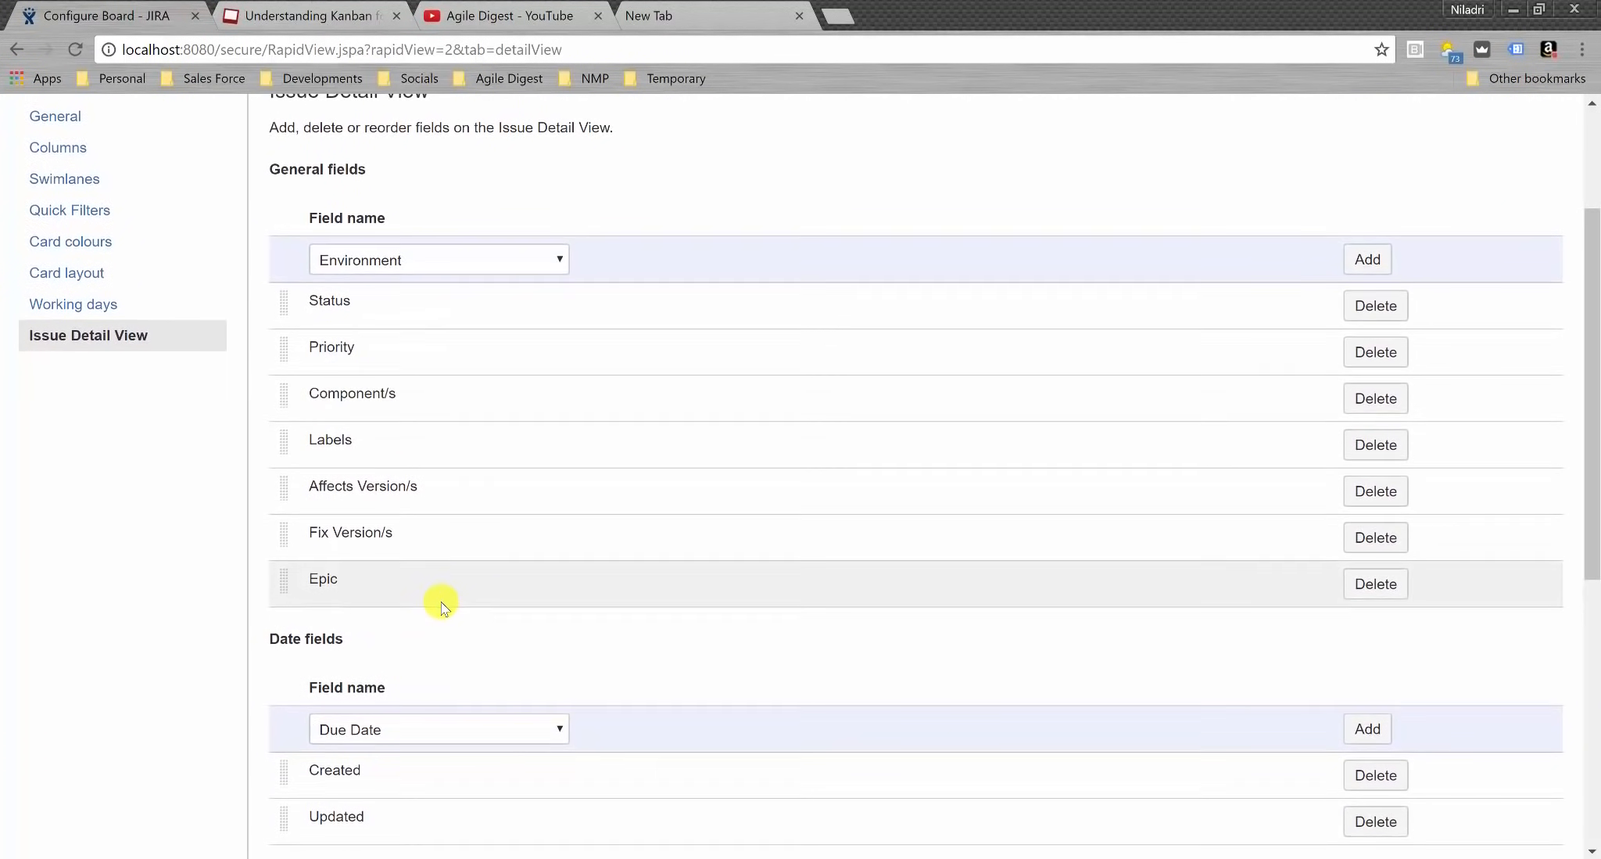
scroll(442, 607, "down", 3)
scroll(437, 607, "up", 3)
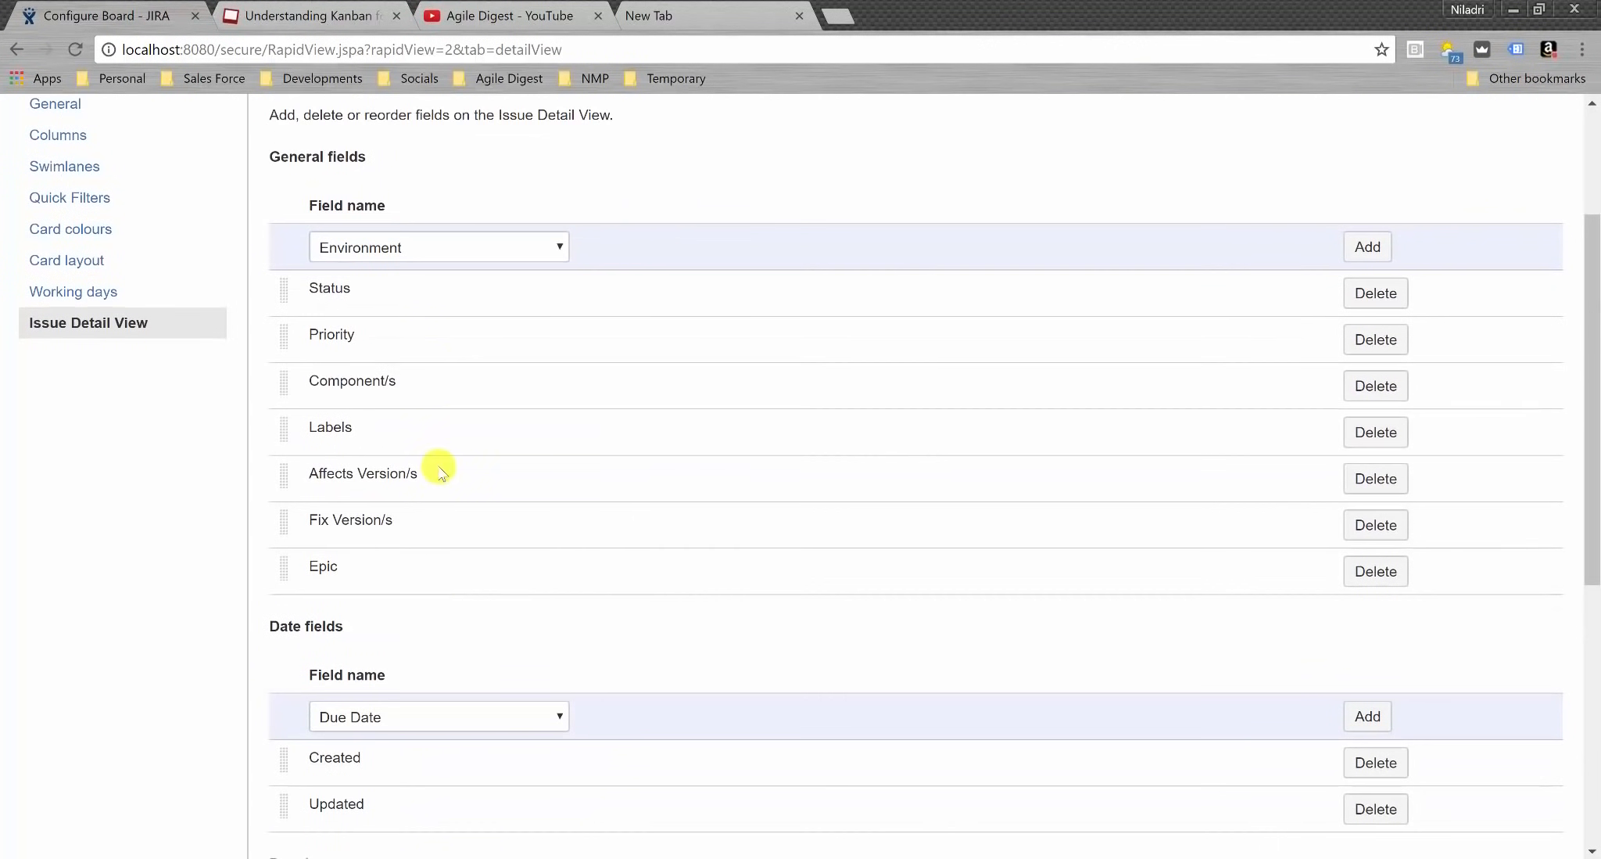
left_click(414, 252)
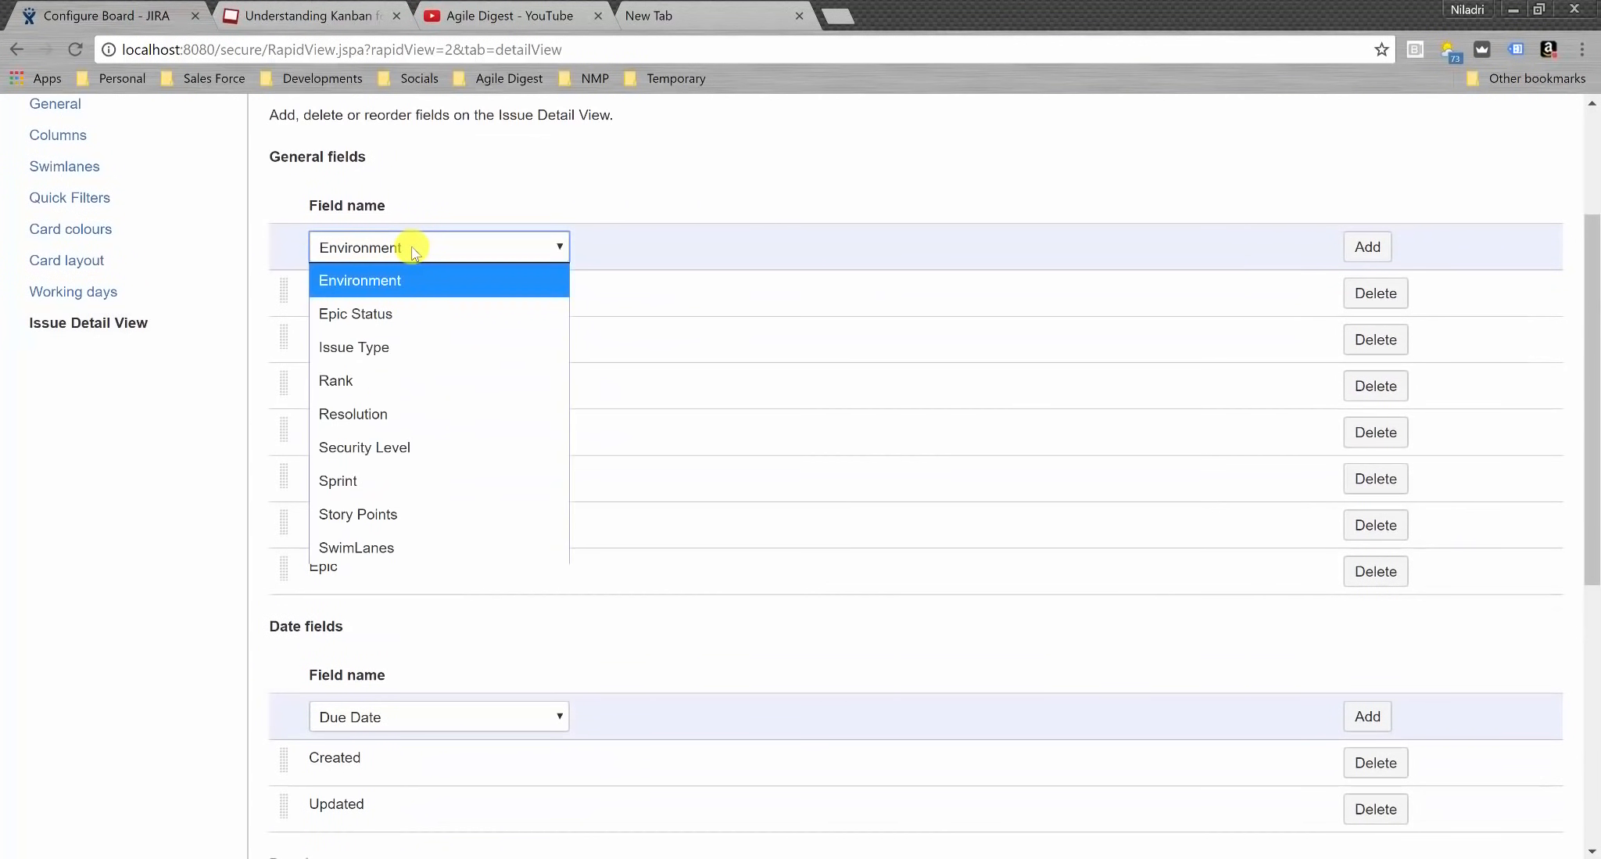
left_click(402, 548)
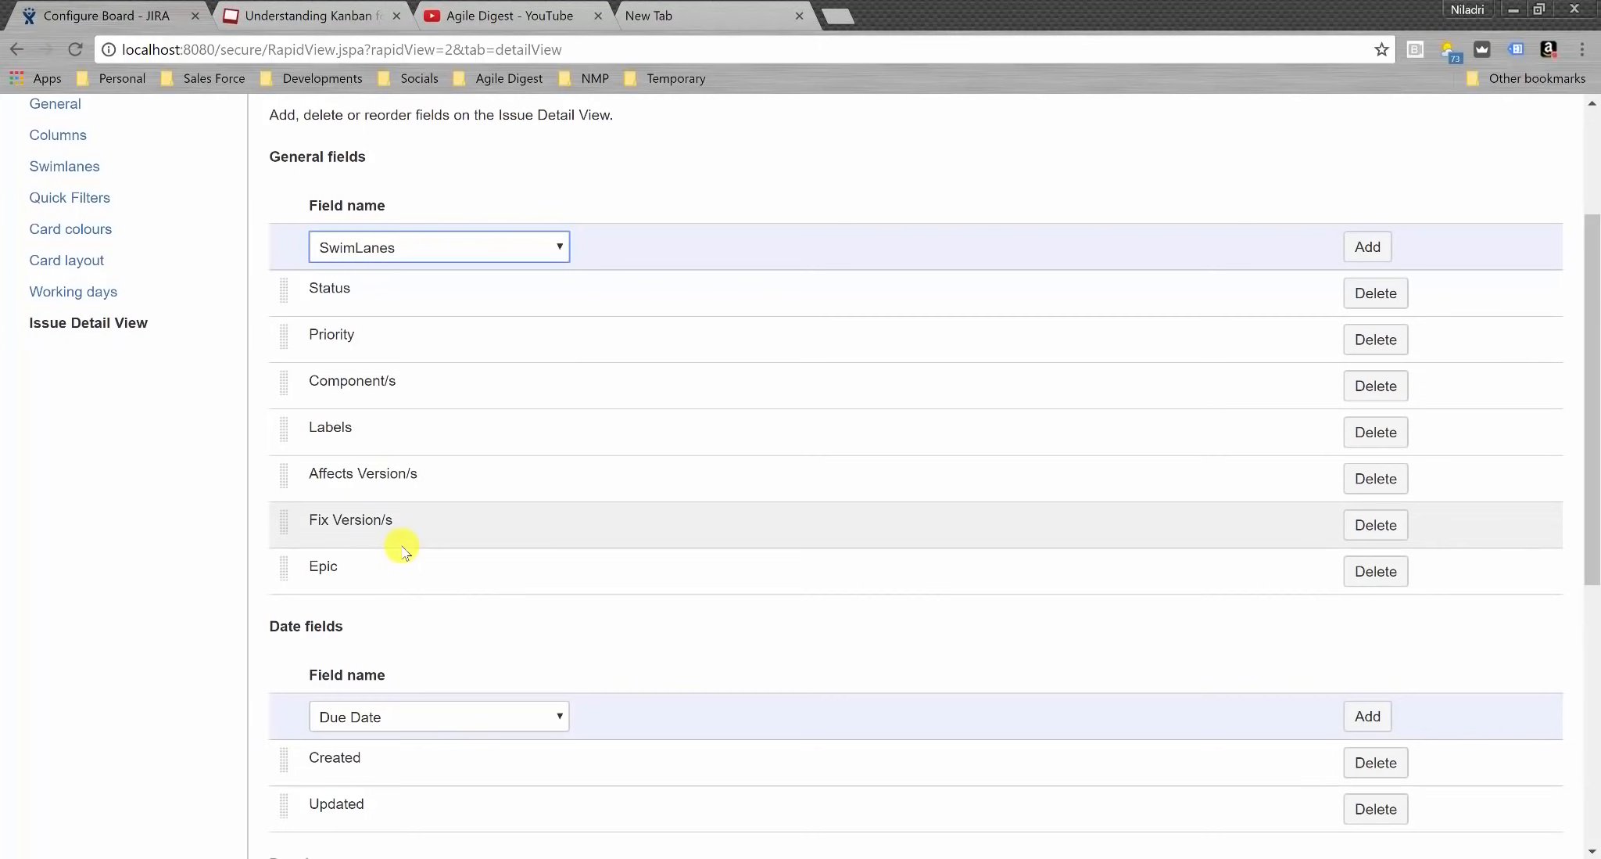
left_click(1349, 248)
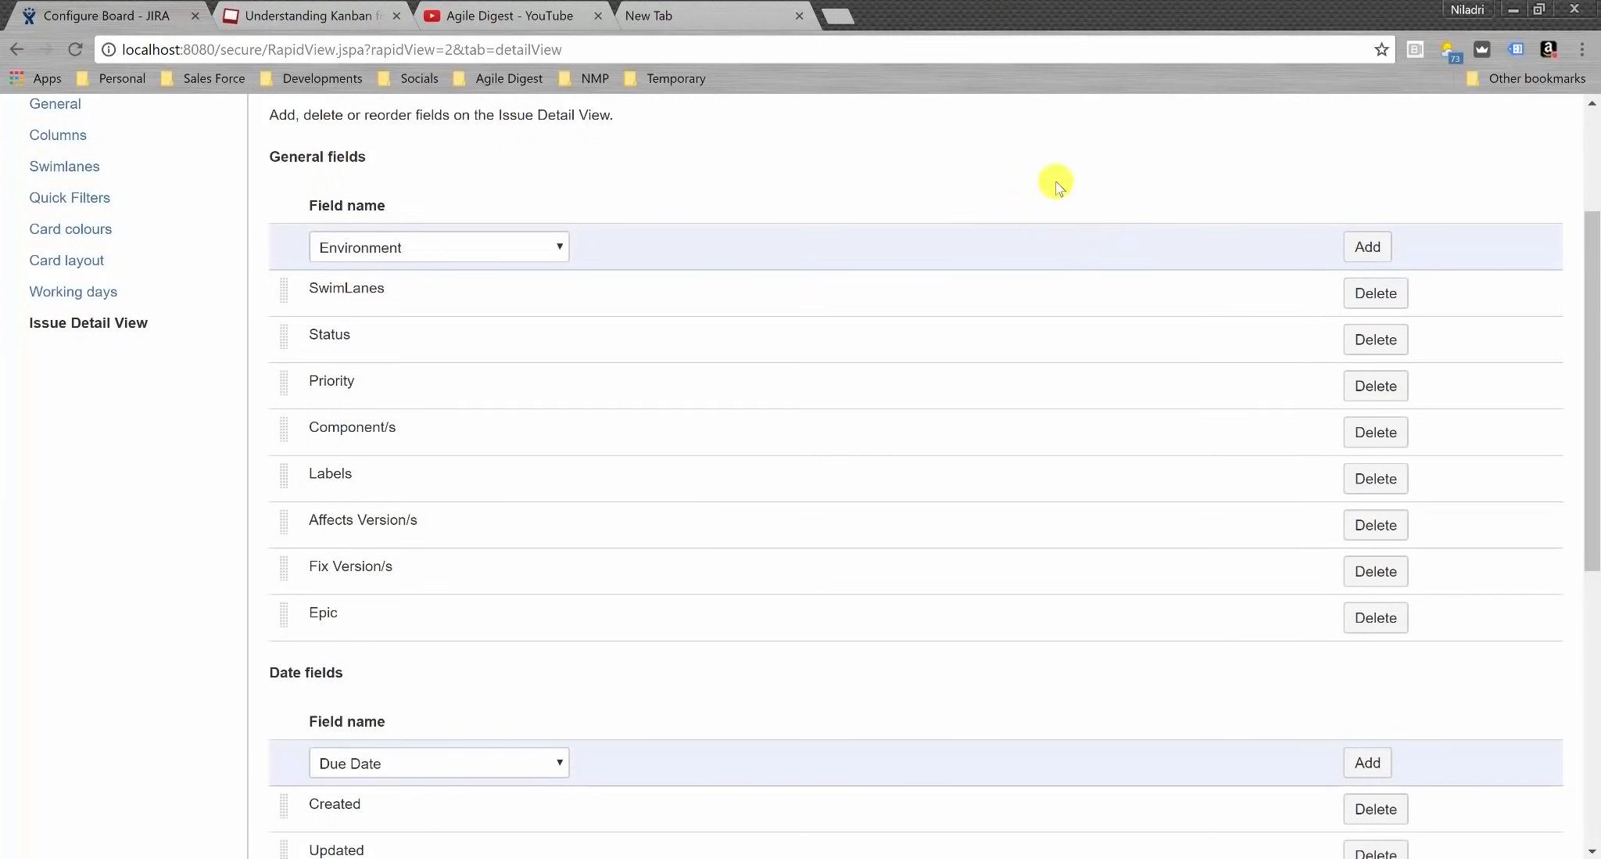
scroll(1061, 186, "up", 3)
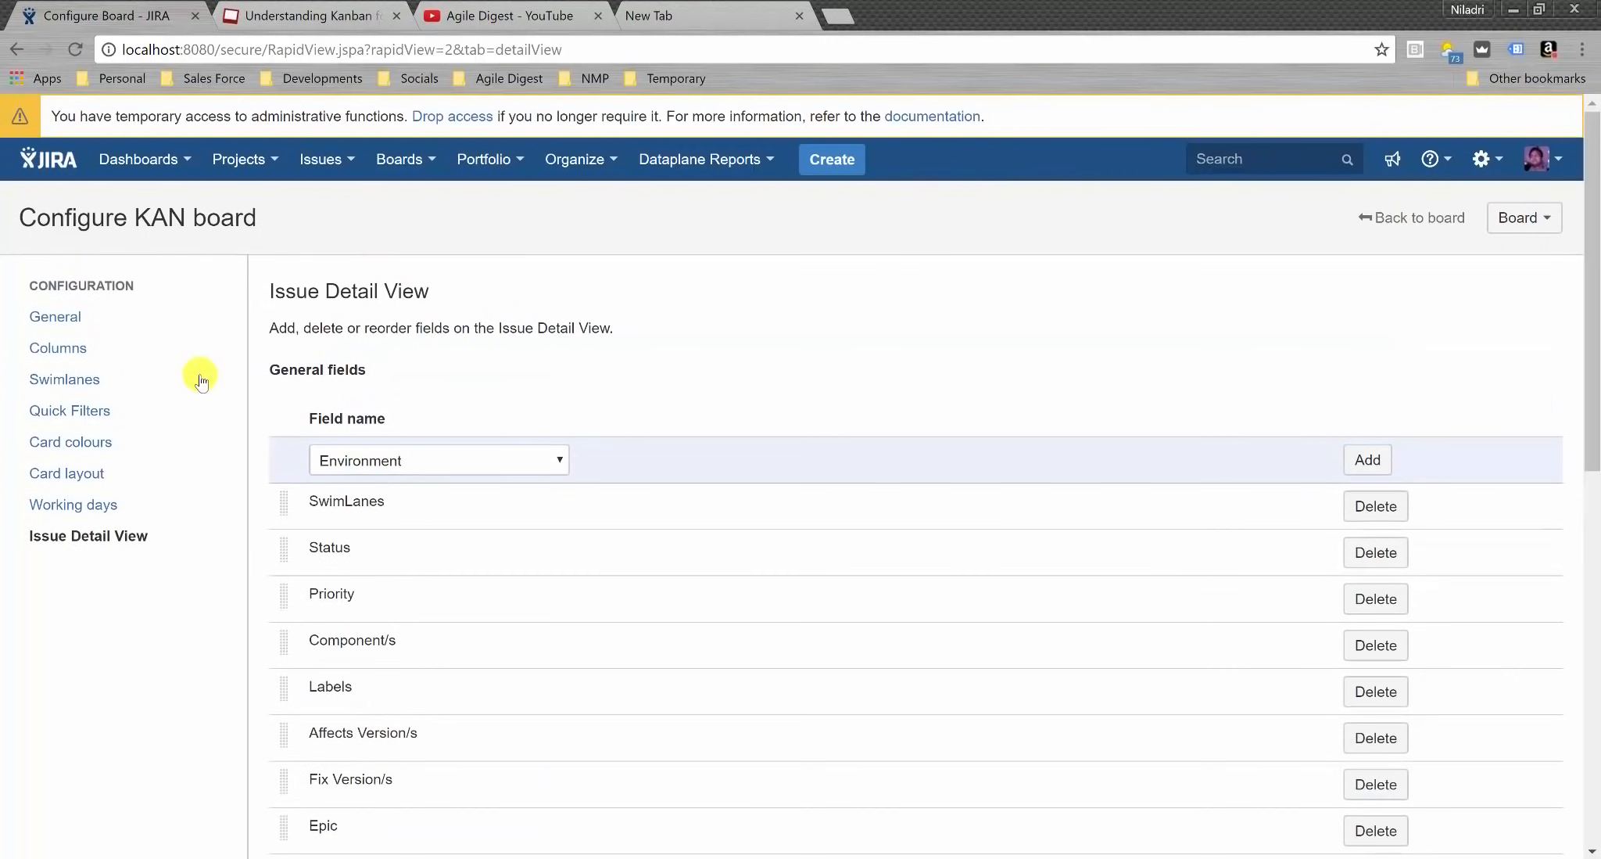
- Return to the Kanban board and set the SwimLanes field of story KAN-3 to Expedited
left_click(1393, 234)
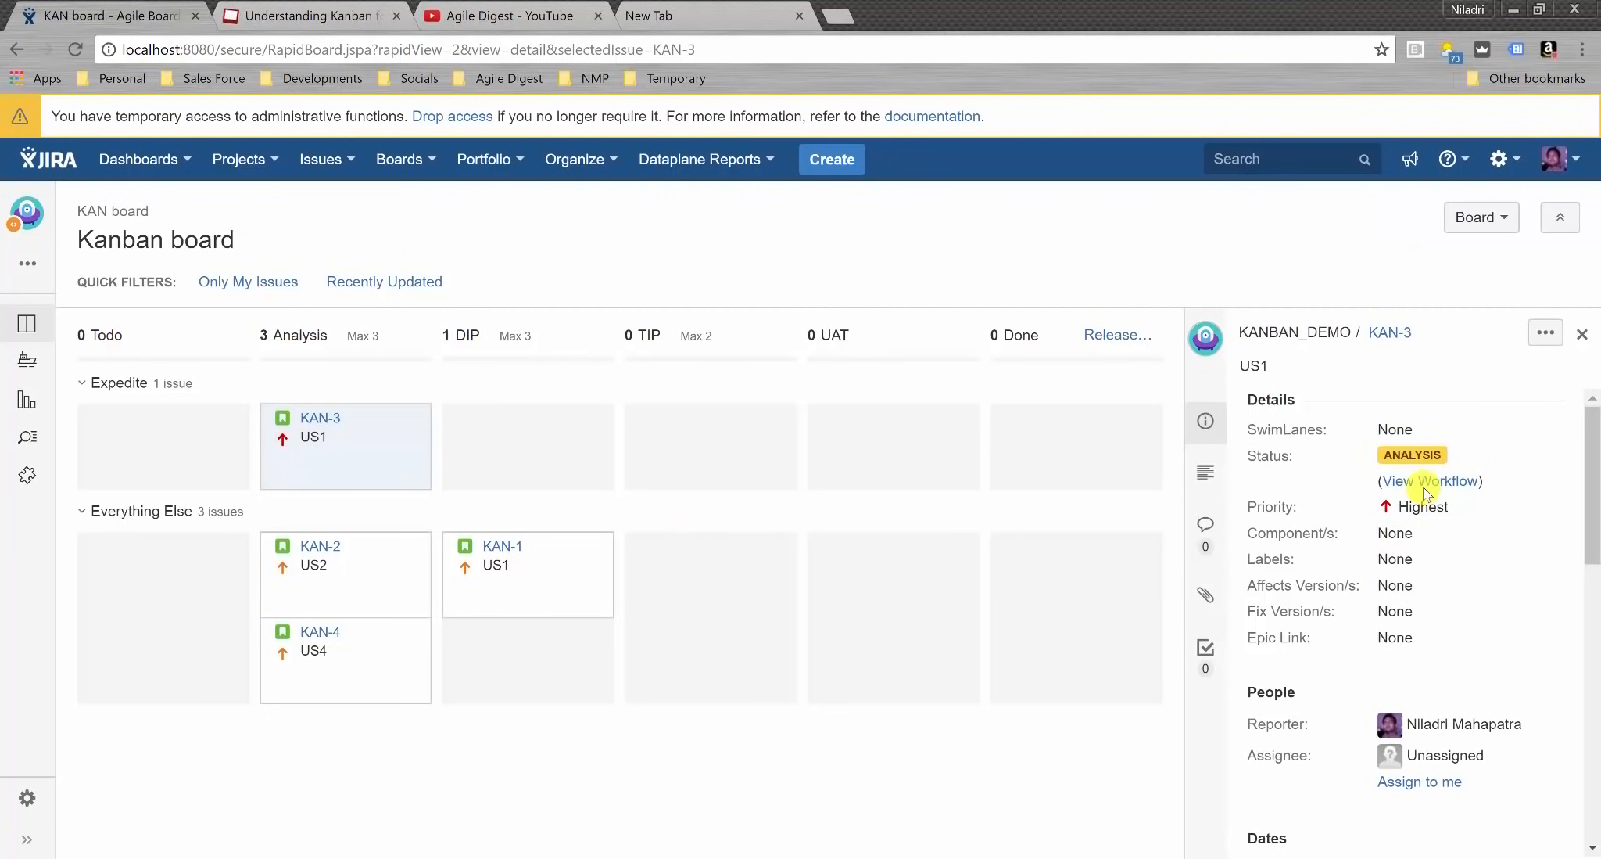
left_click(1435, 431)
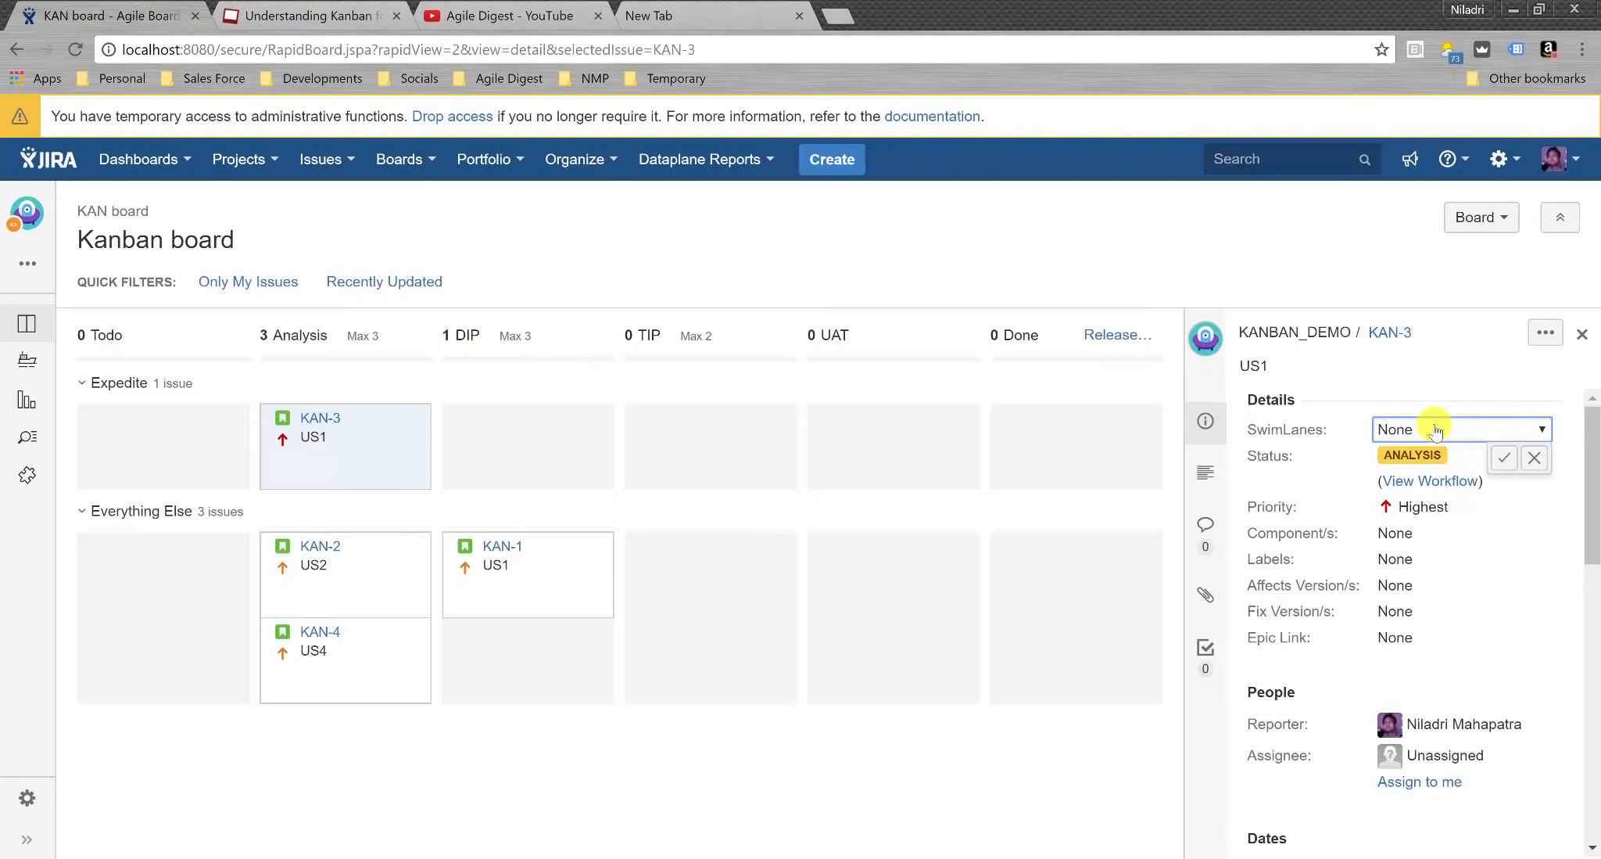
left_click(1541, 432)
left_click(1458, 492)
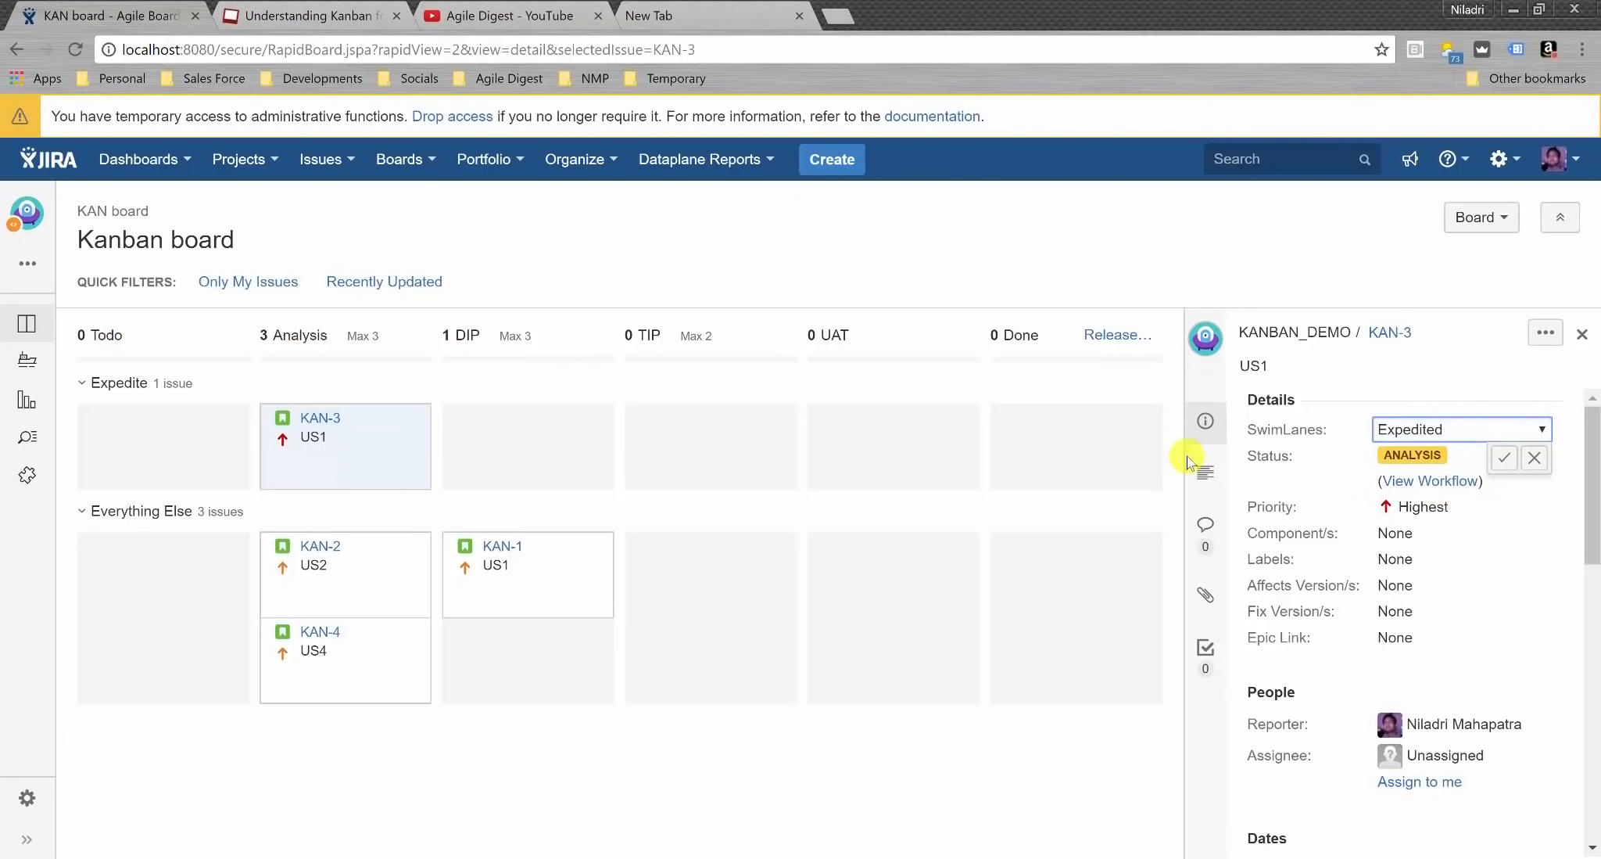
- Set the SwimLanes field of story KAN-2 to TimeBound
left_click(385, 576)
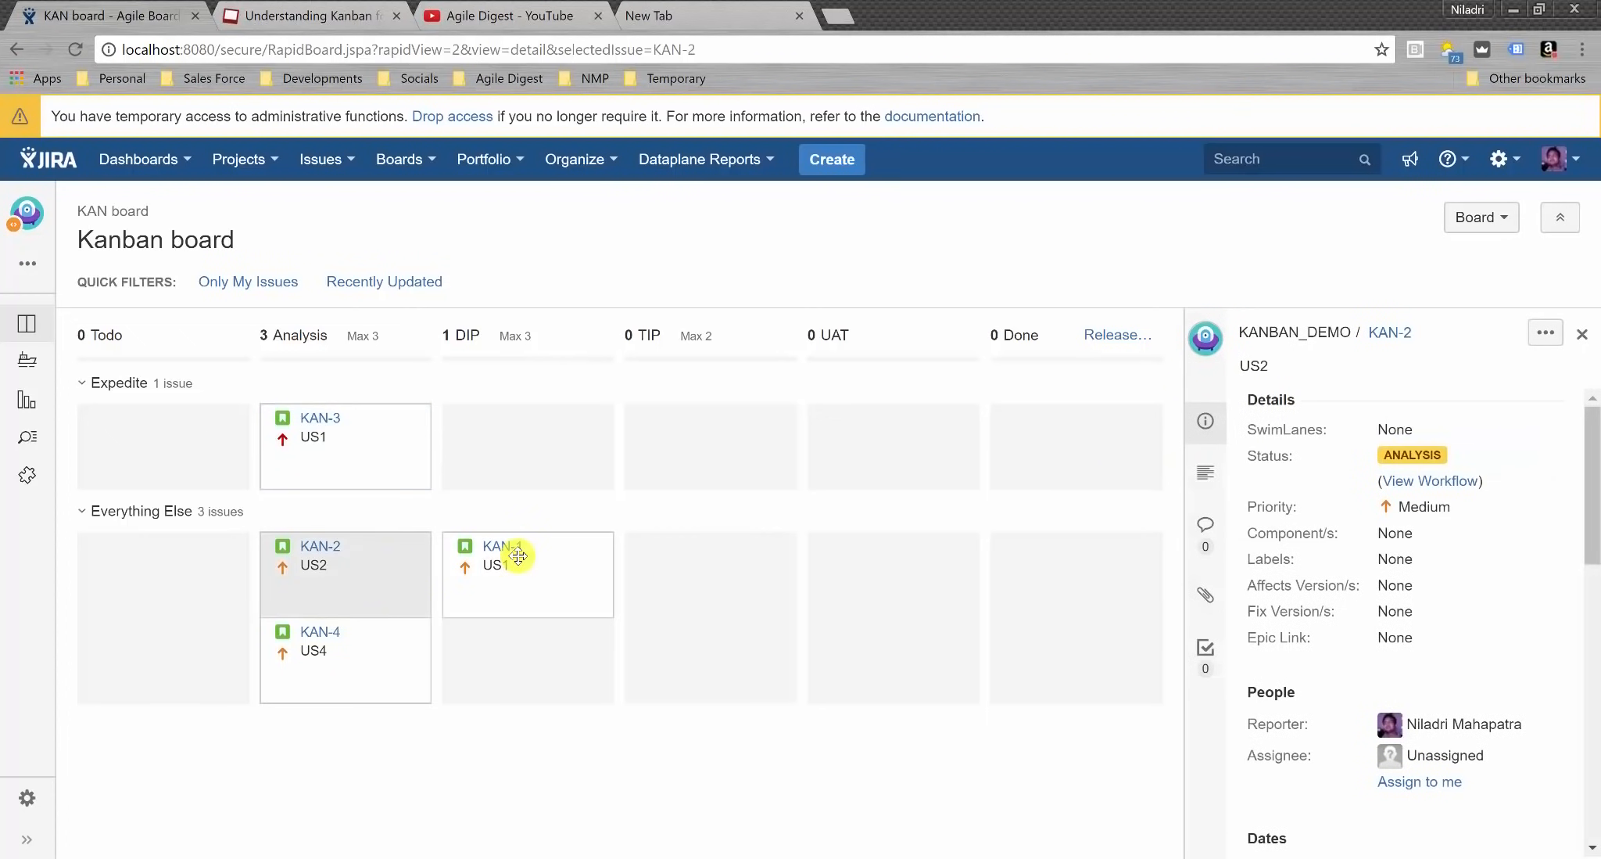
left_click(1406, 435)
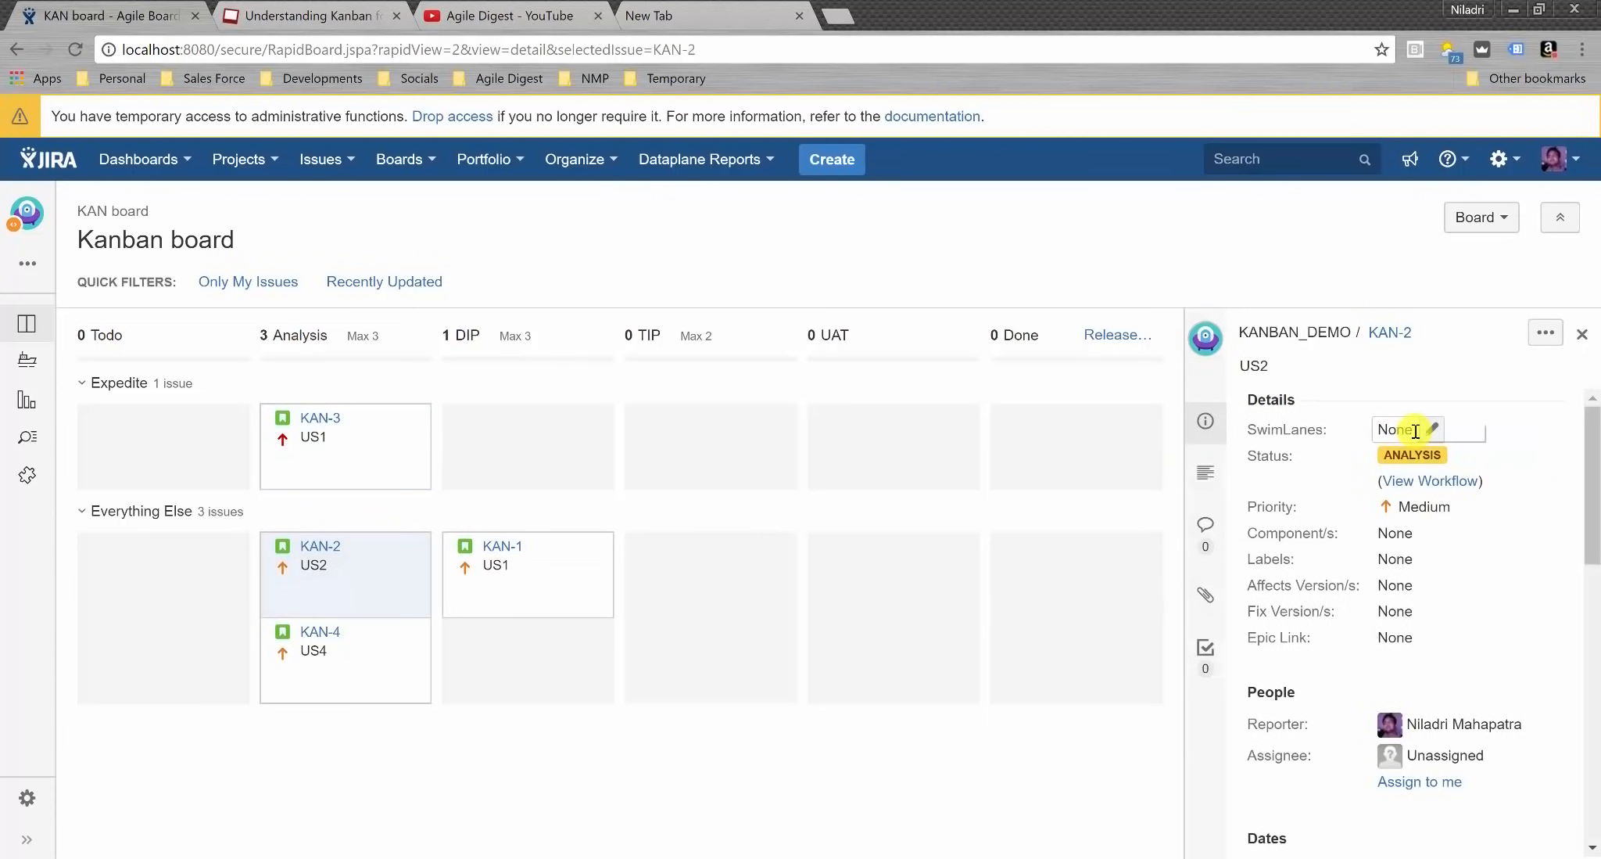
left_click(1547, 431)
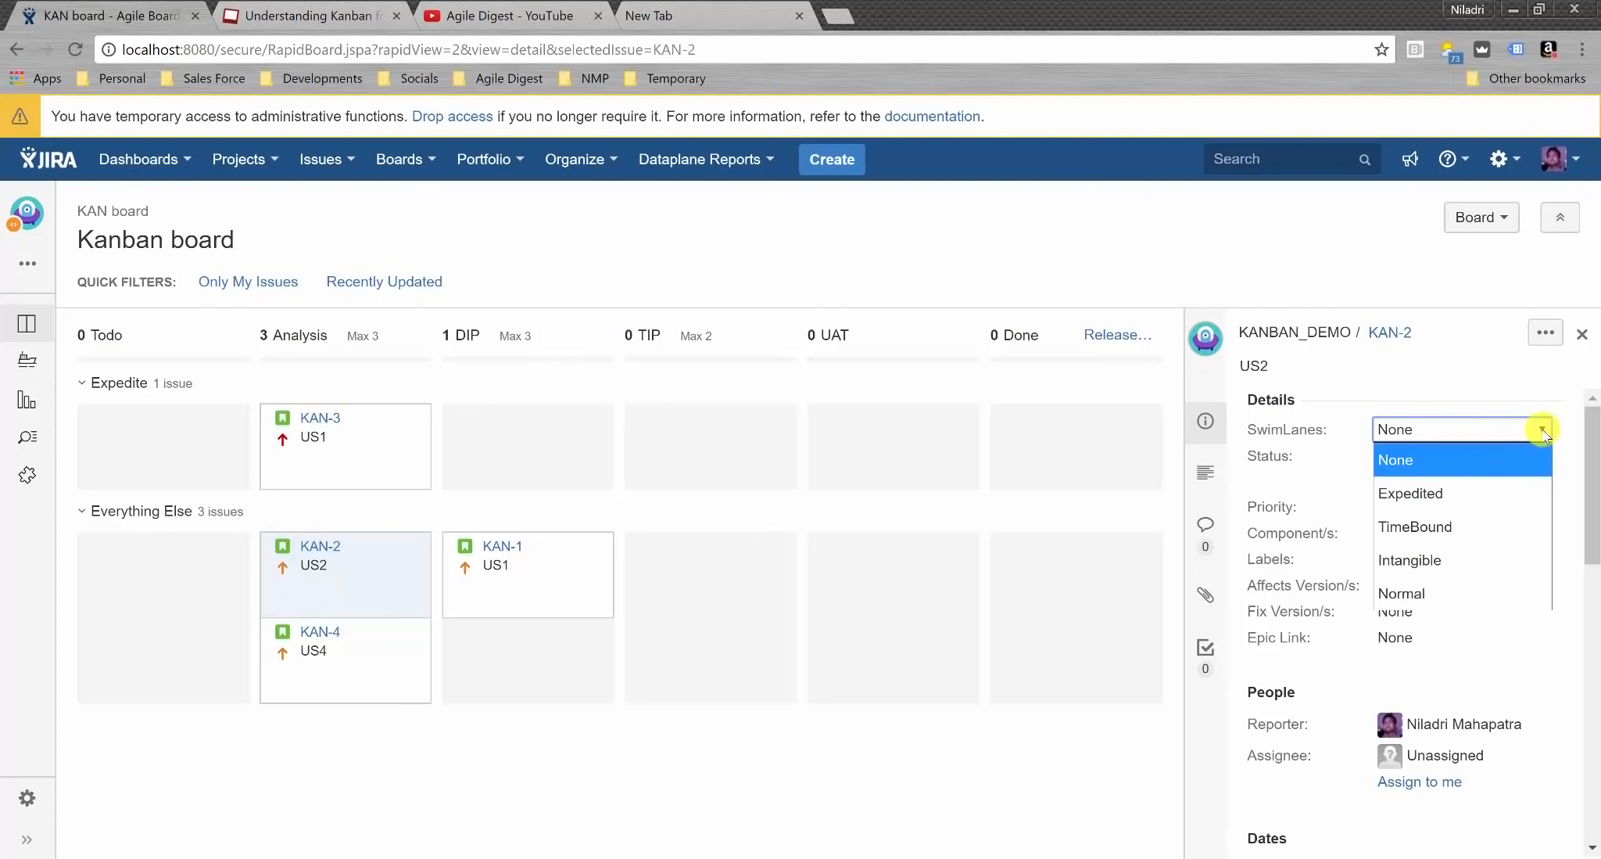
left_click(1415, 526)
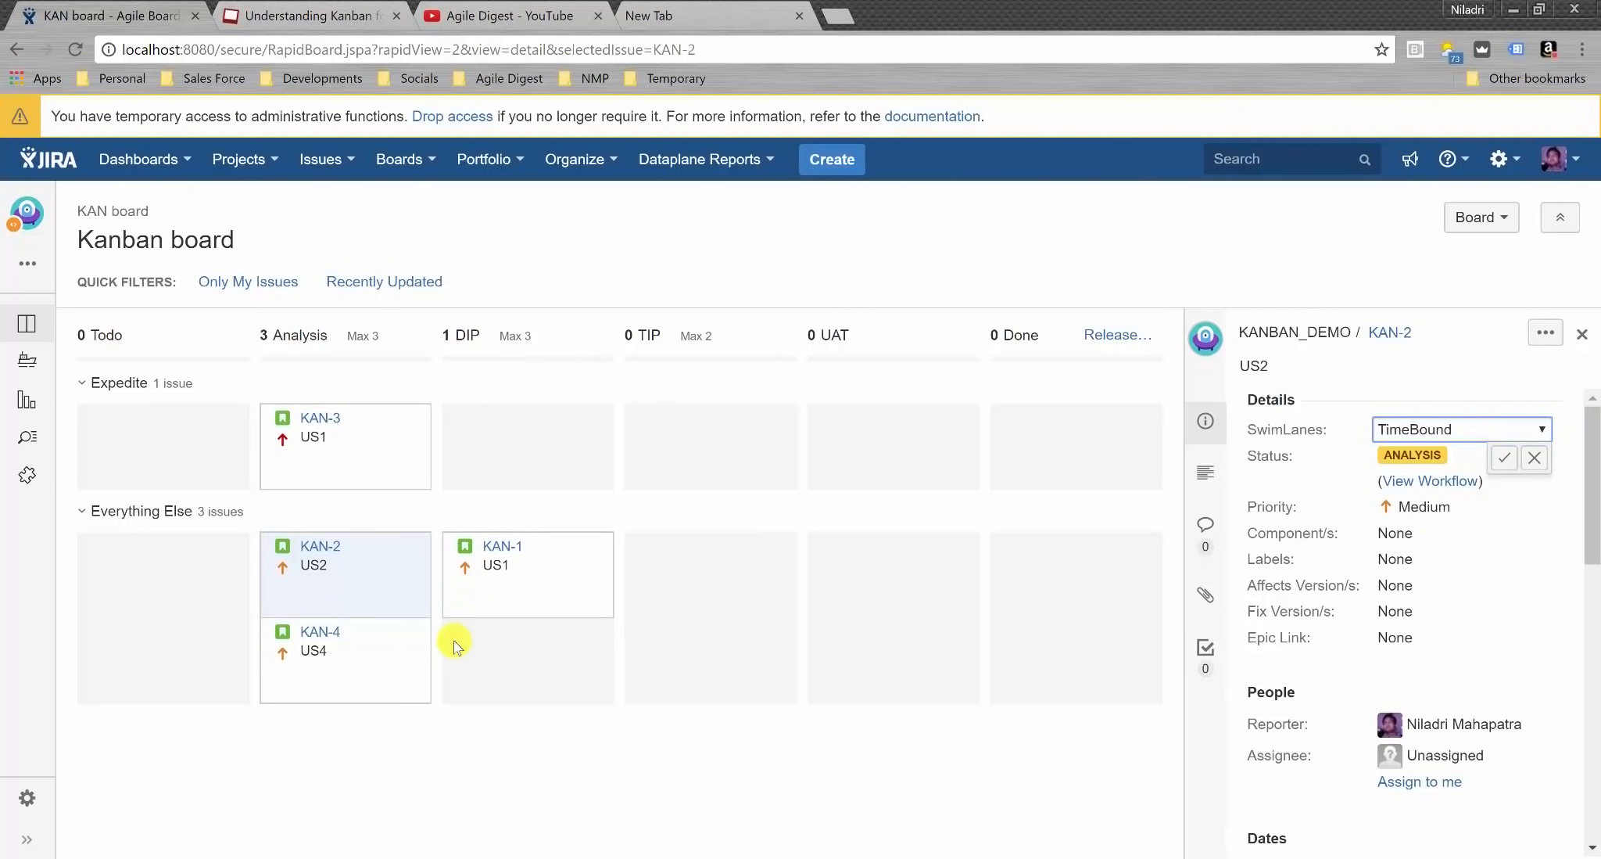
- Set the SwimLanes field of story KAN-1 in the DIP column to Normal
left_click(529, 583)
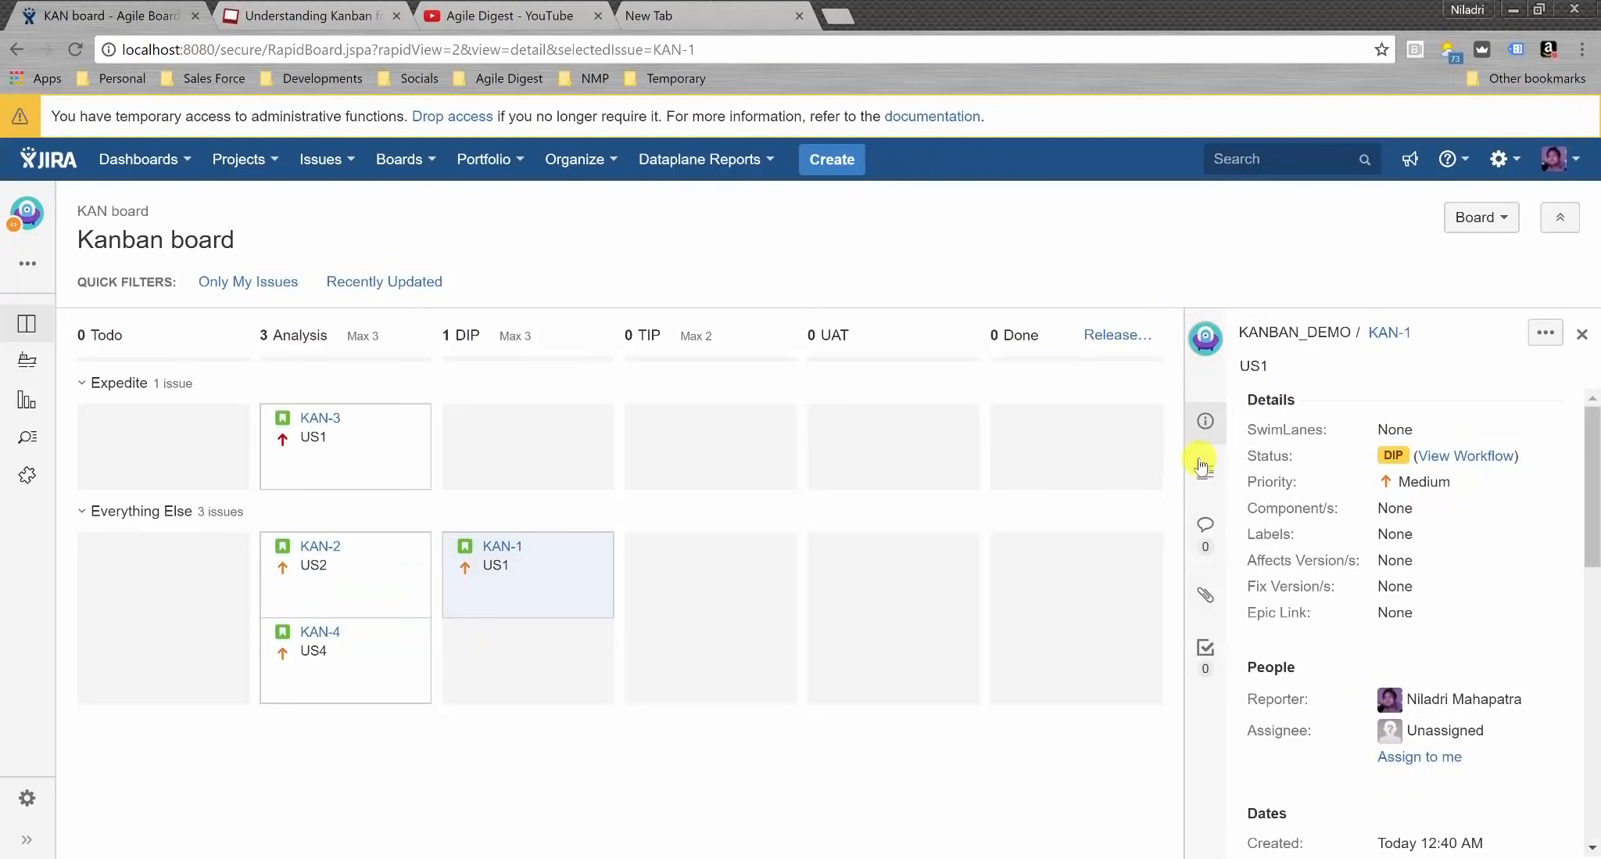
left_click(1439, 428)
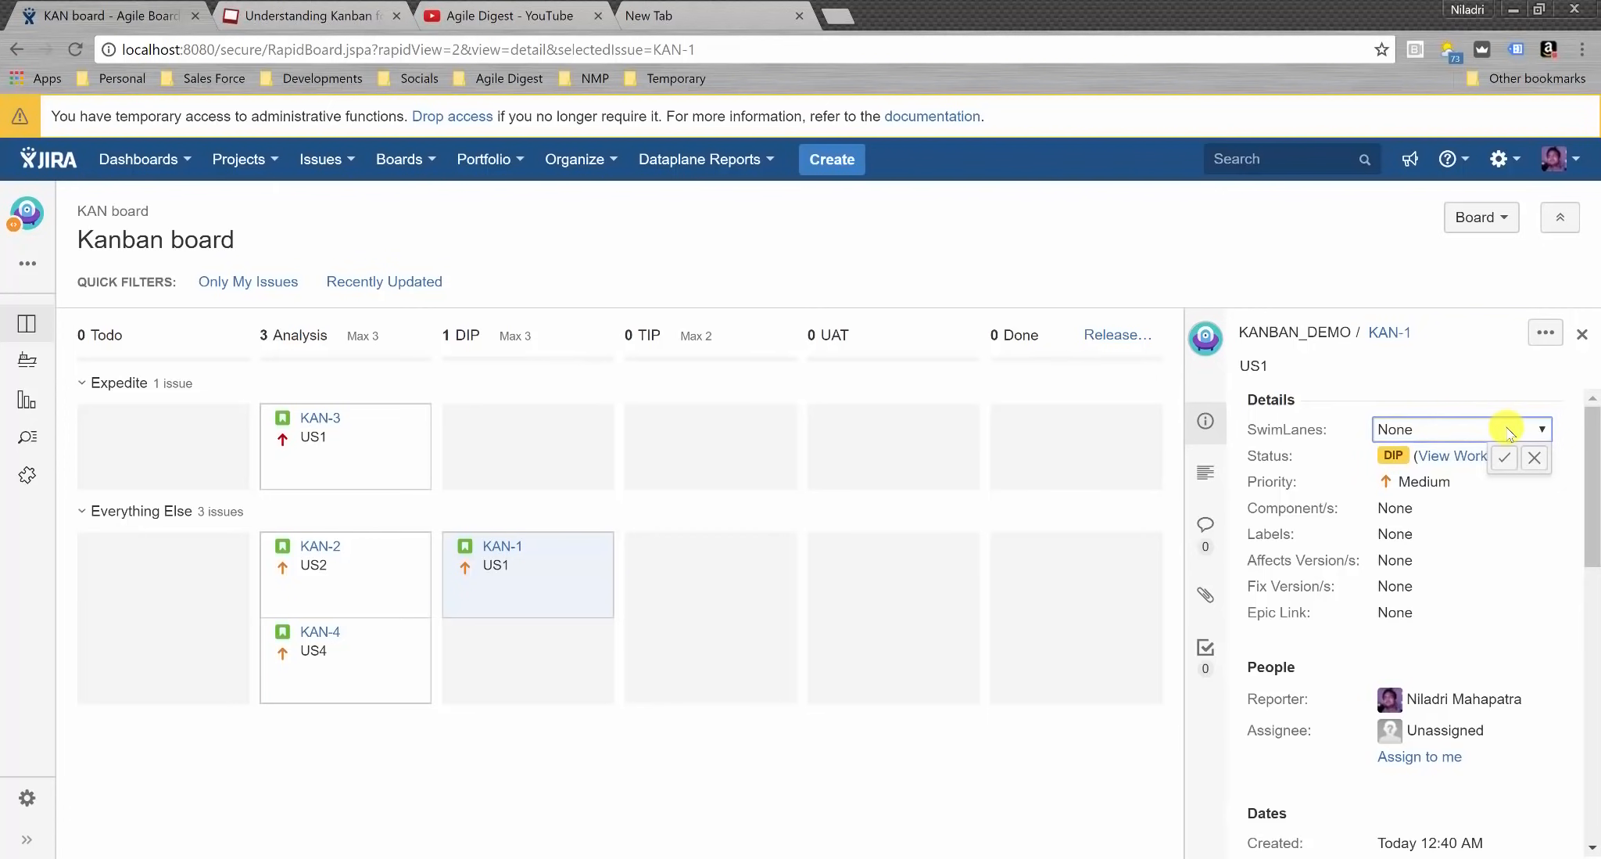
left_click(1545, 430)
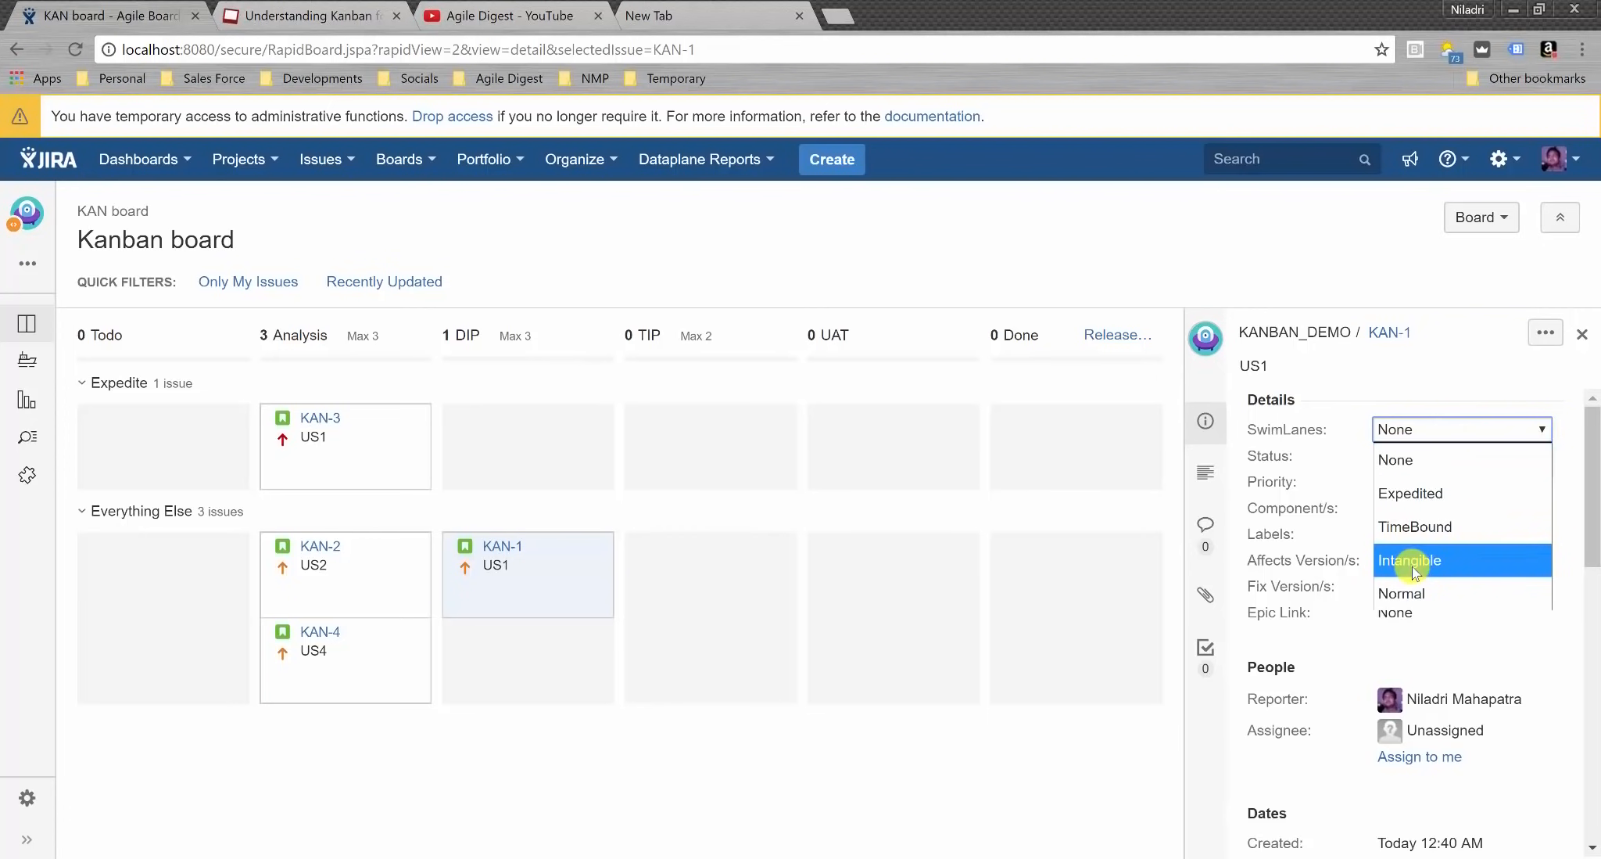
left_click(1405, 599)
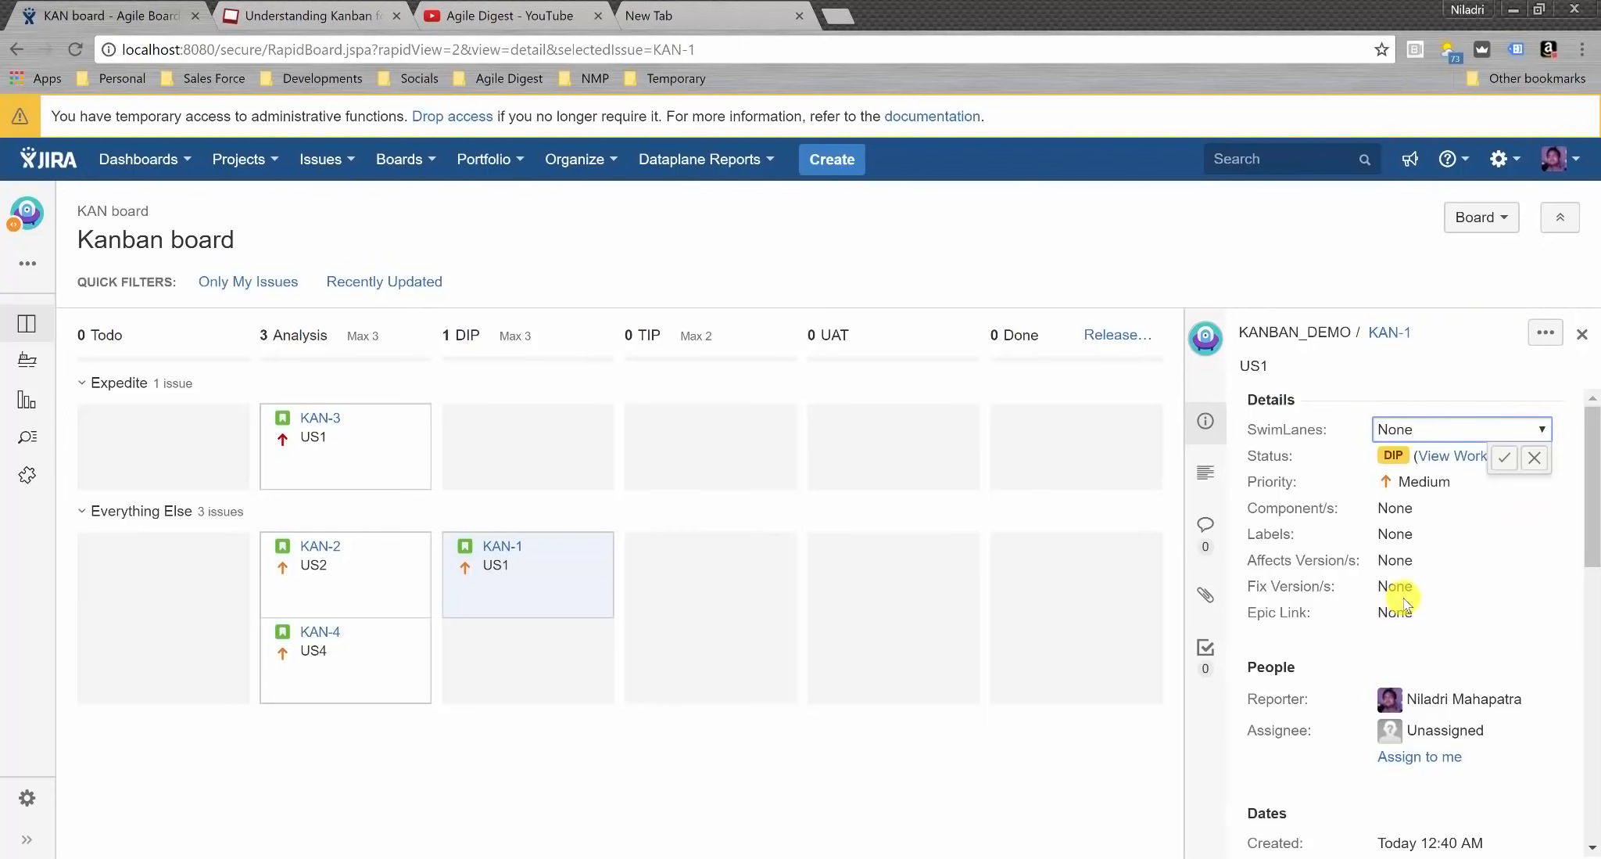
- Set the SwimLanes field of story KAN-4 to Normal and save the change
left_click(379, 664)
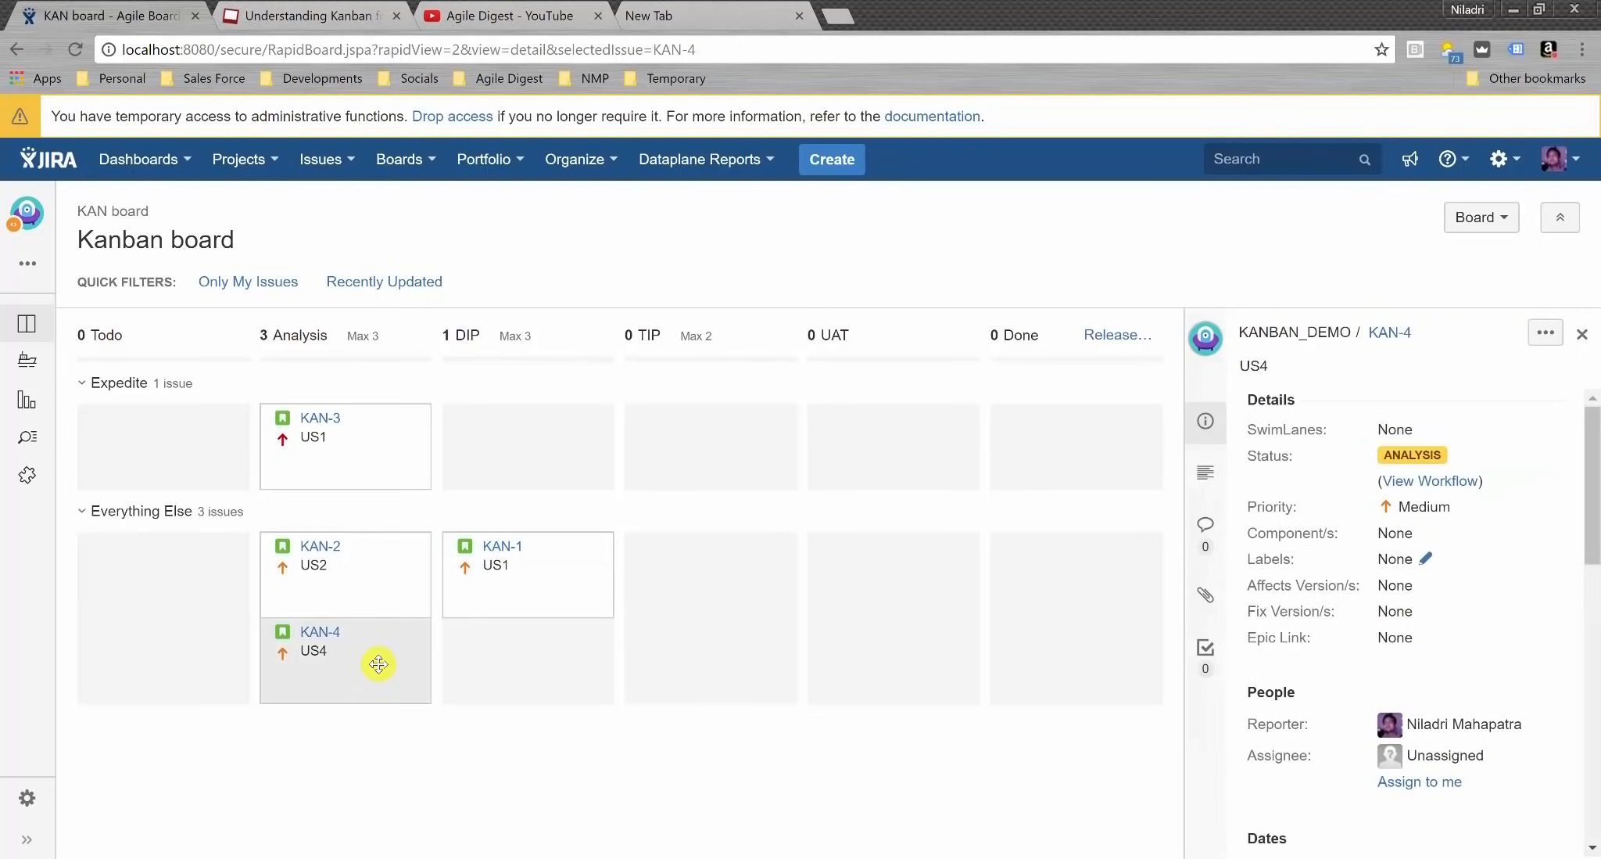
left_click(1430, 433)
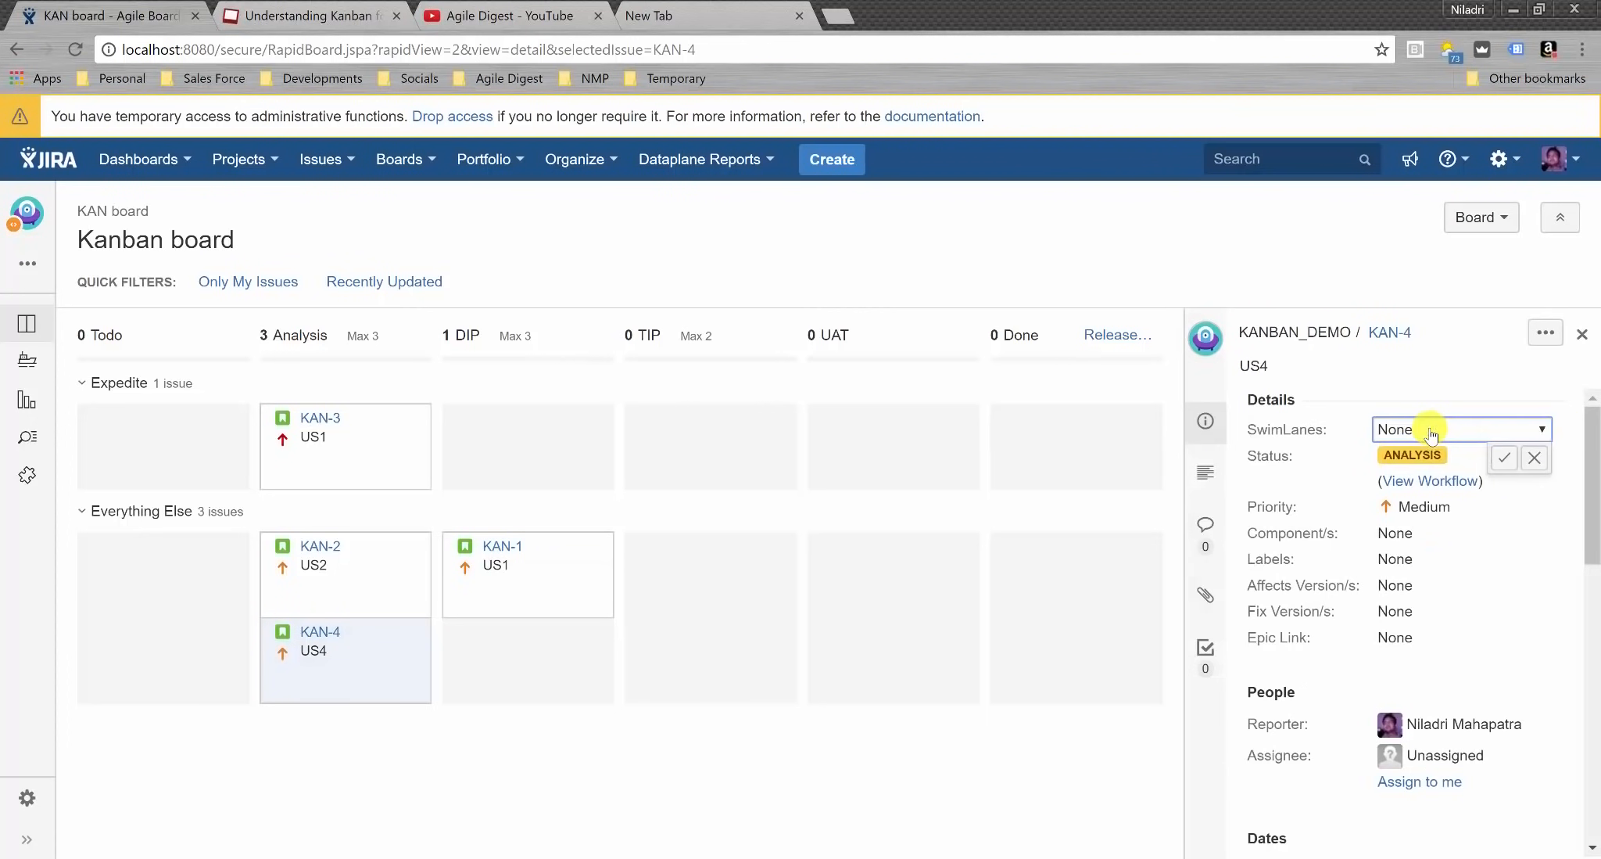
left_click(1543, 430)
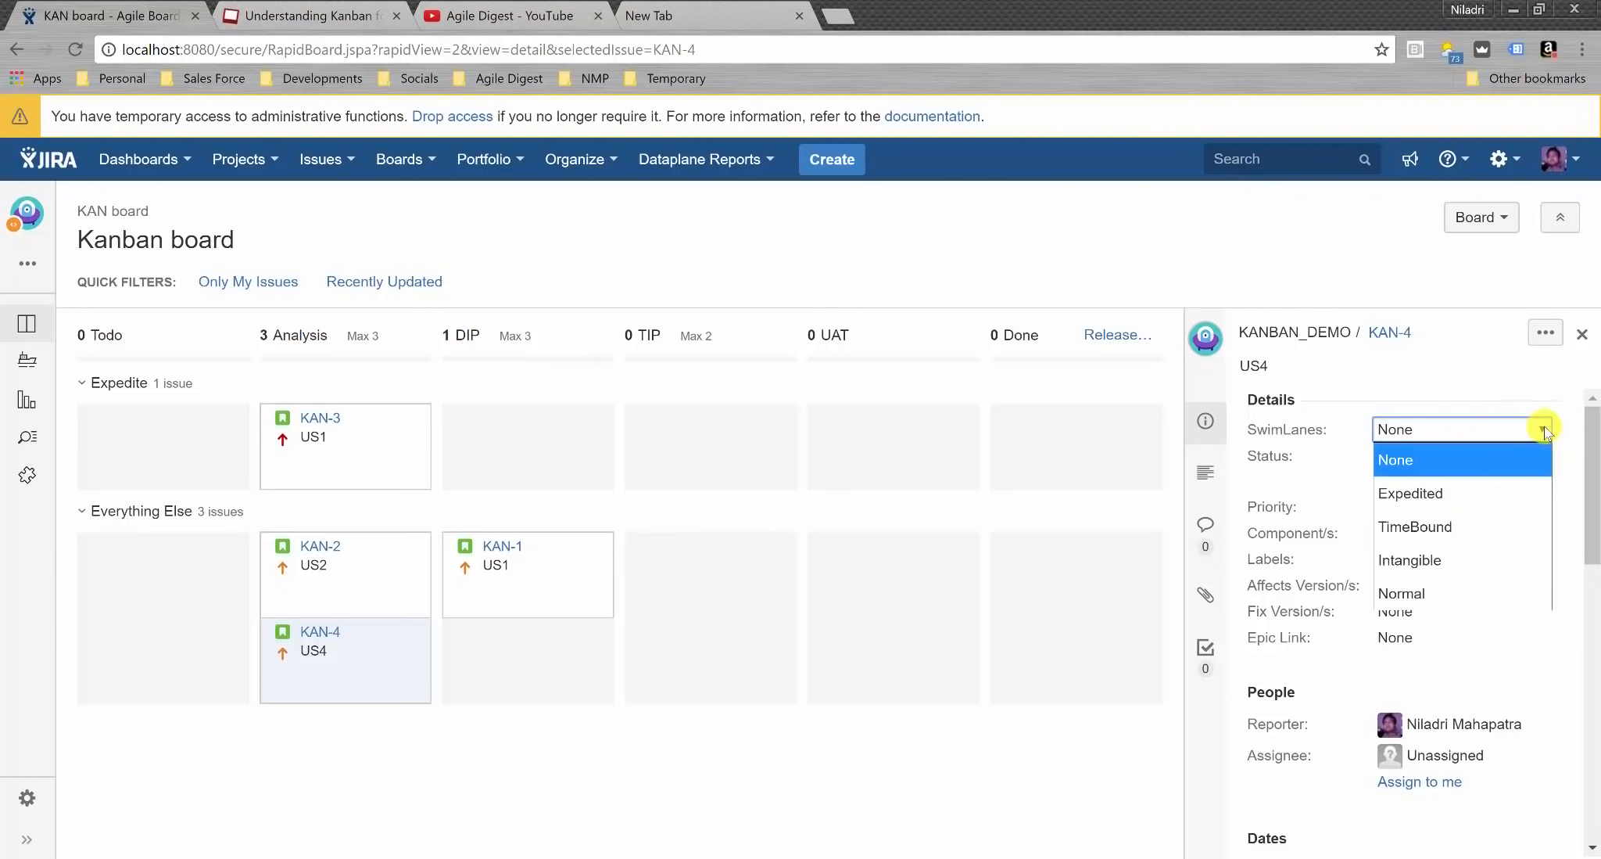
left_click(1431, 592)
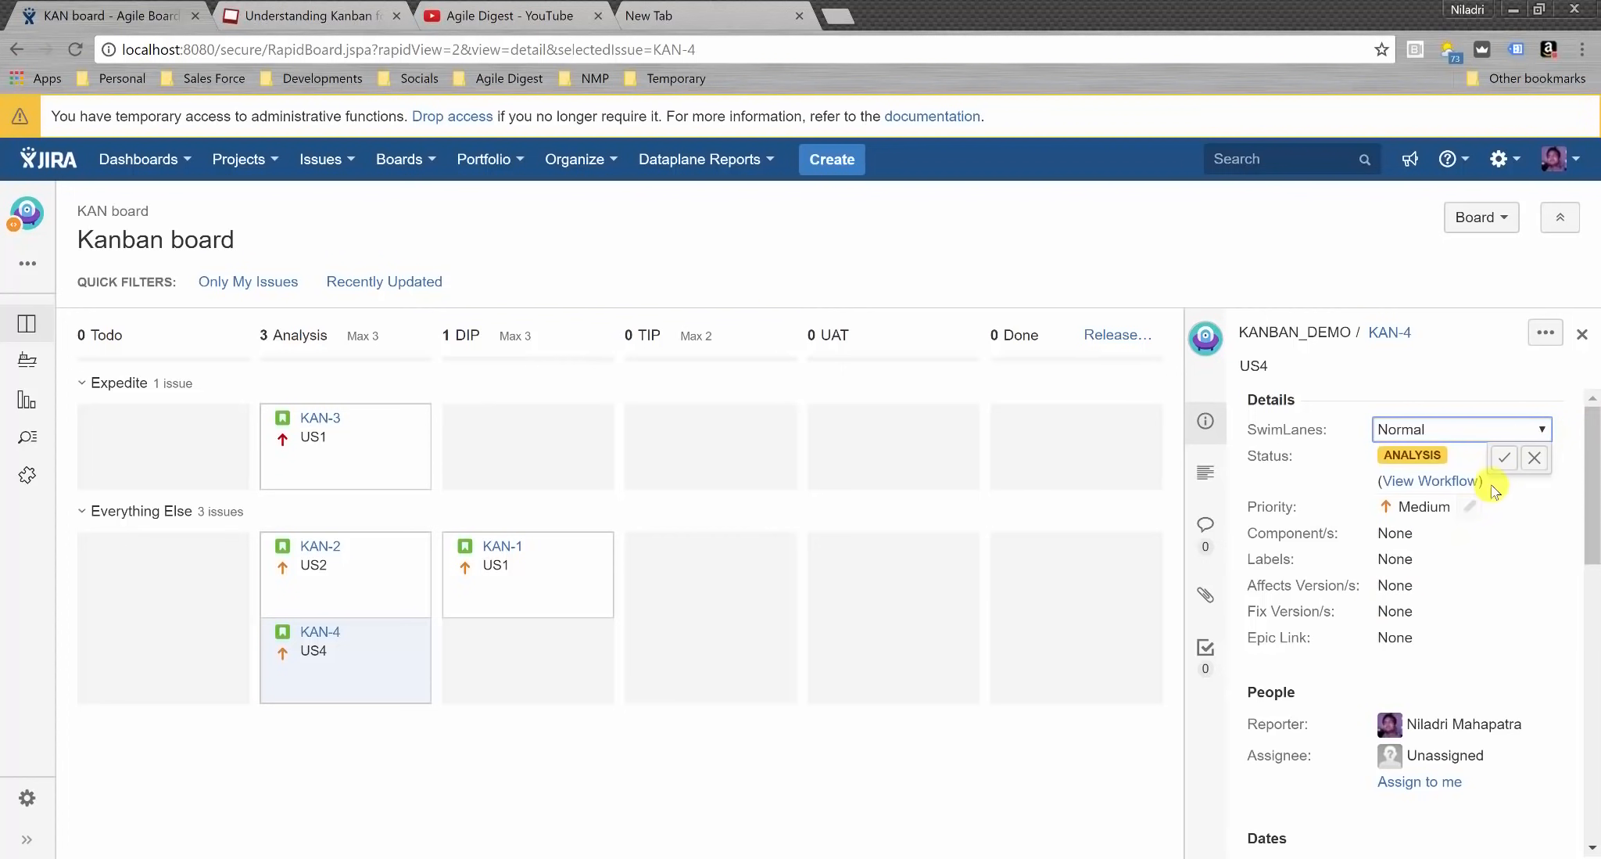
left_click(1505, 458)
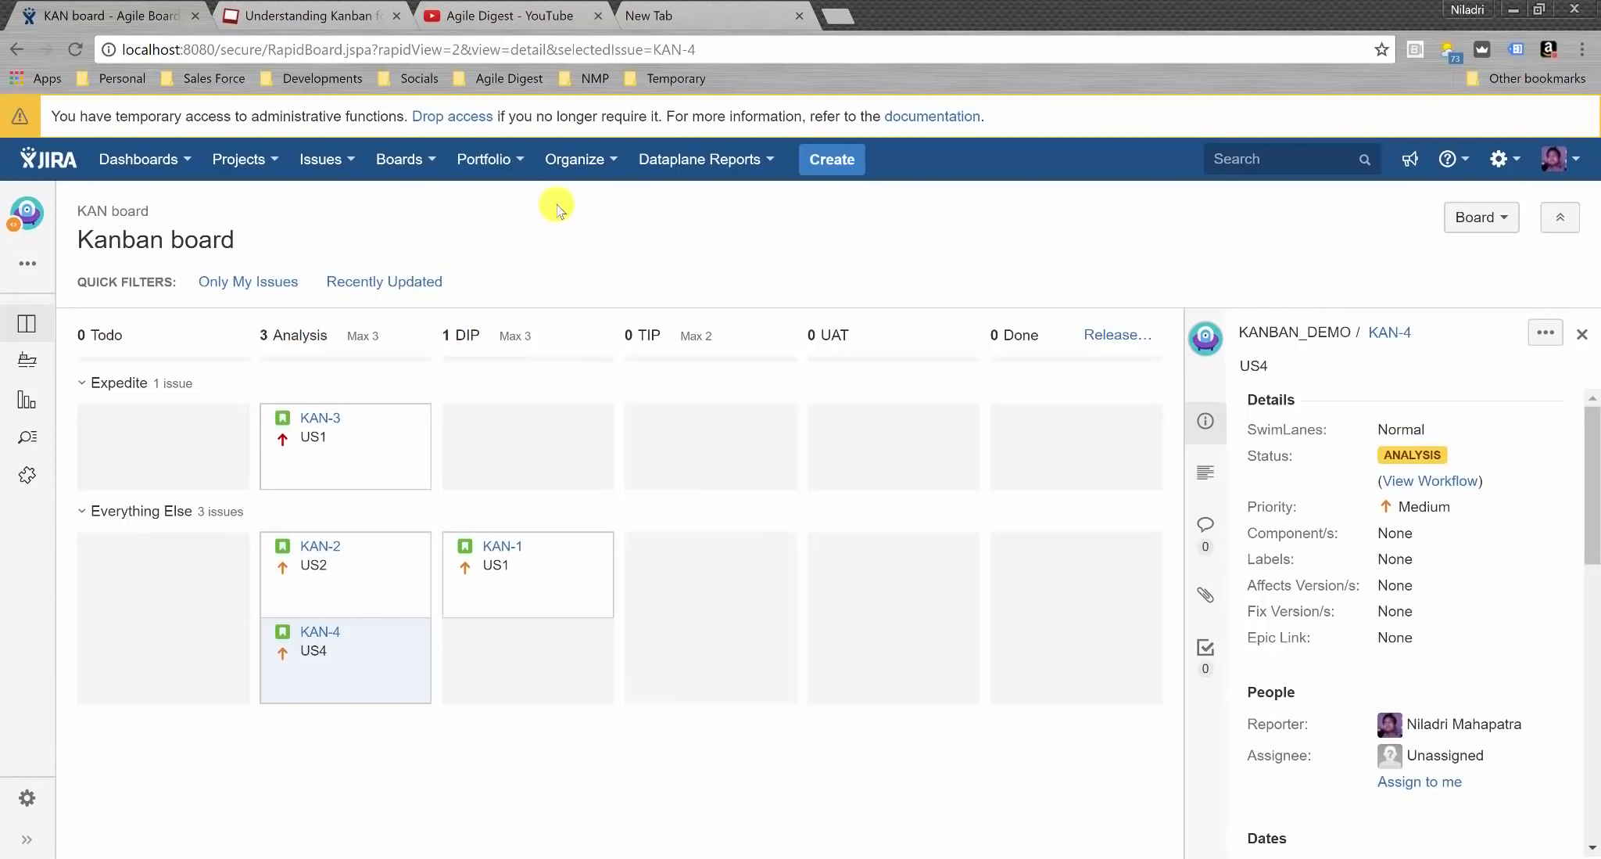
- Create a new story with the summary US5 in the KANBAN_DEMO project
left_click(834, 157)
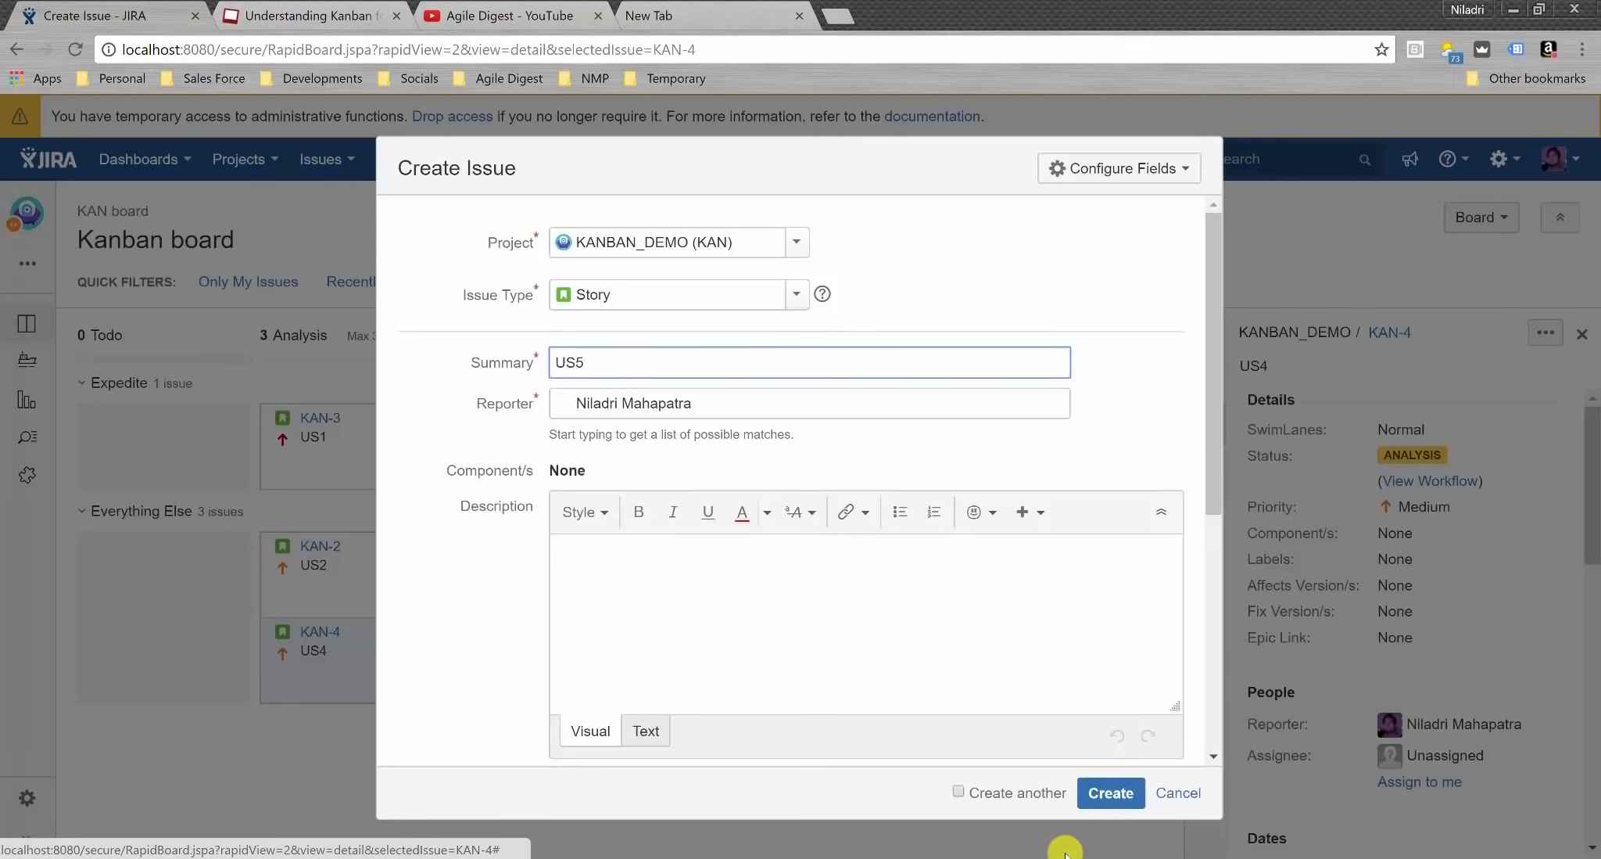
left_click(1111, 791)
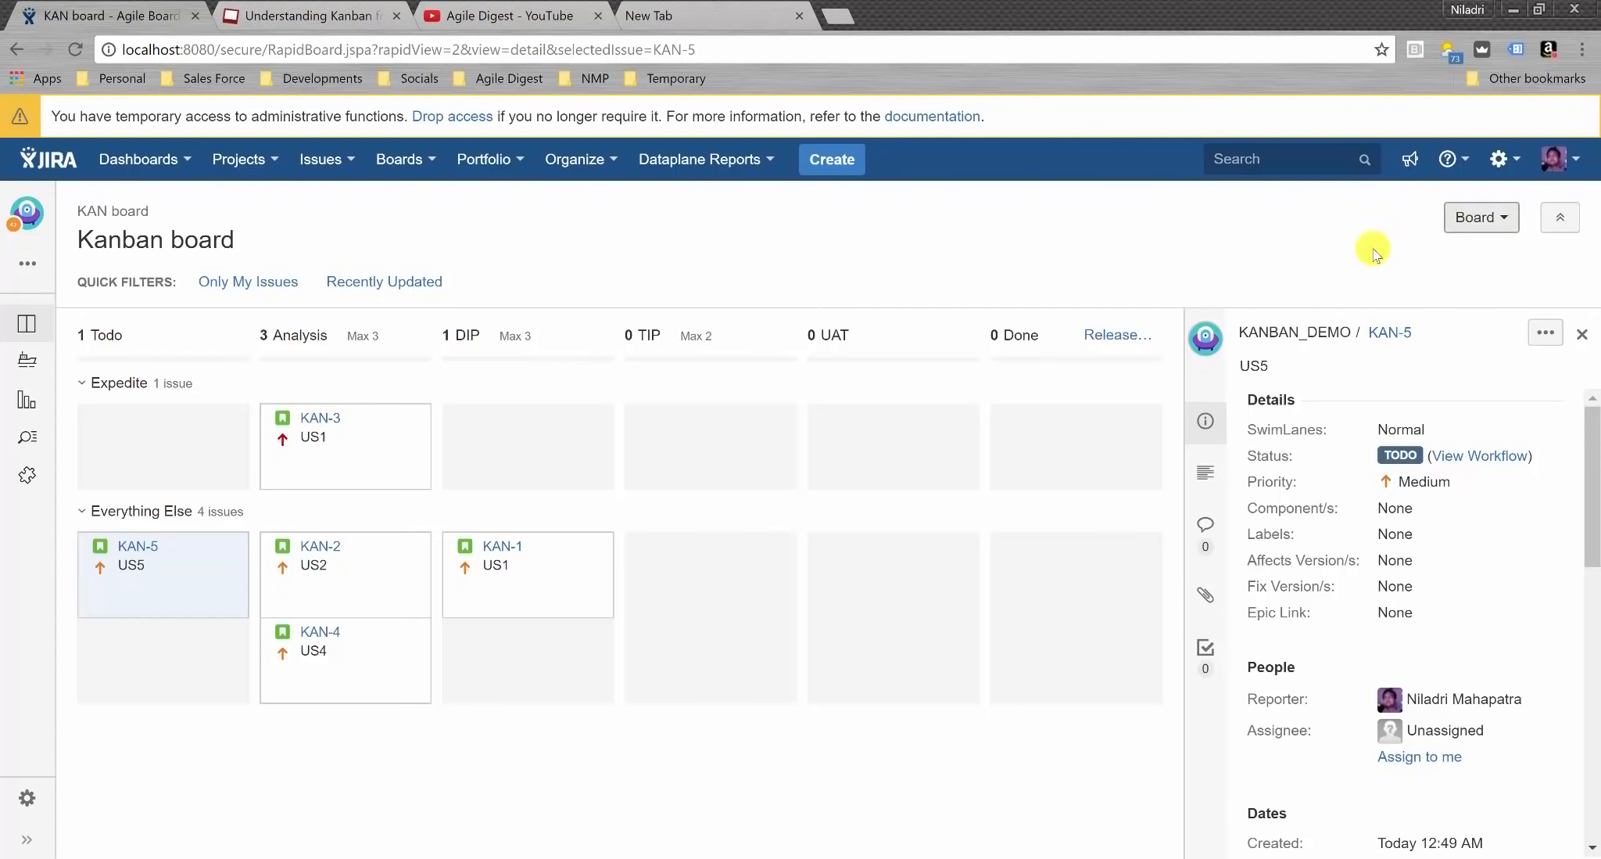
- Open the Swimlanes settings in the board's configuration and keep the swimlanes based on Queries
left_click(1478, 225)
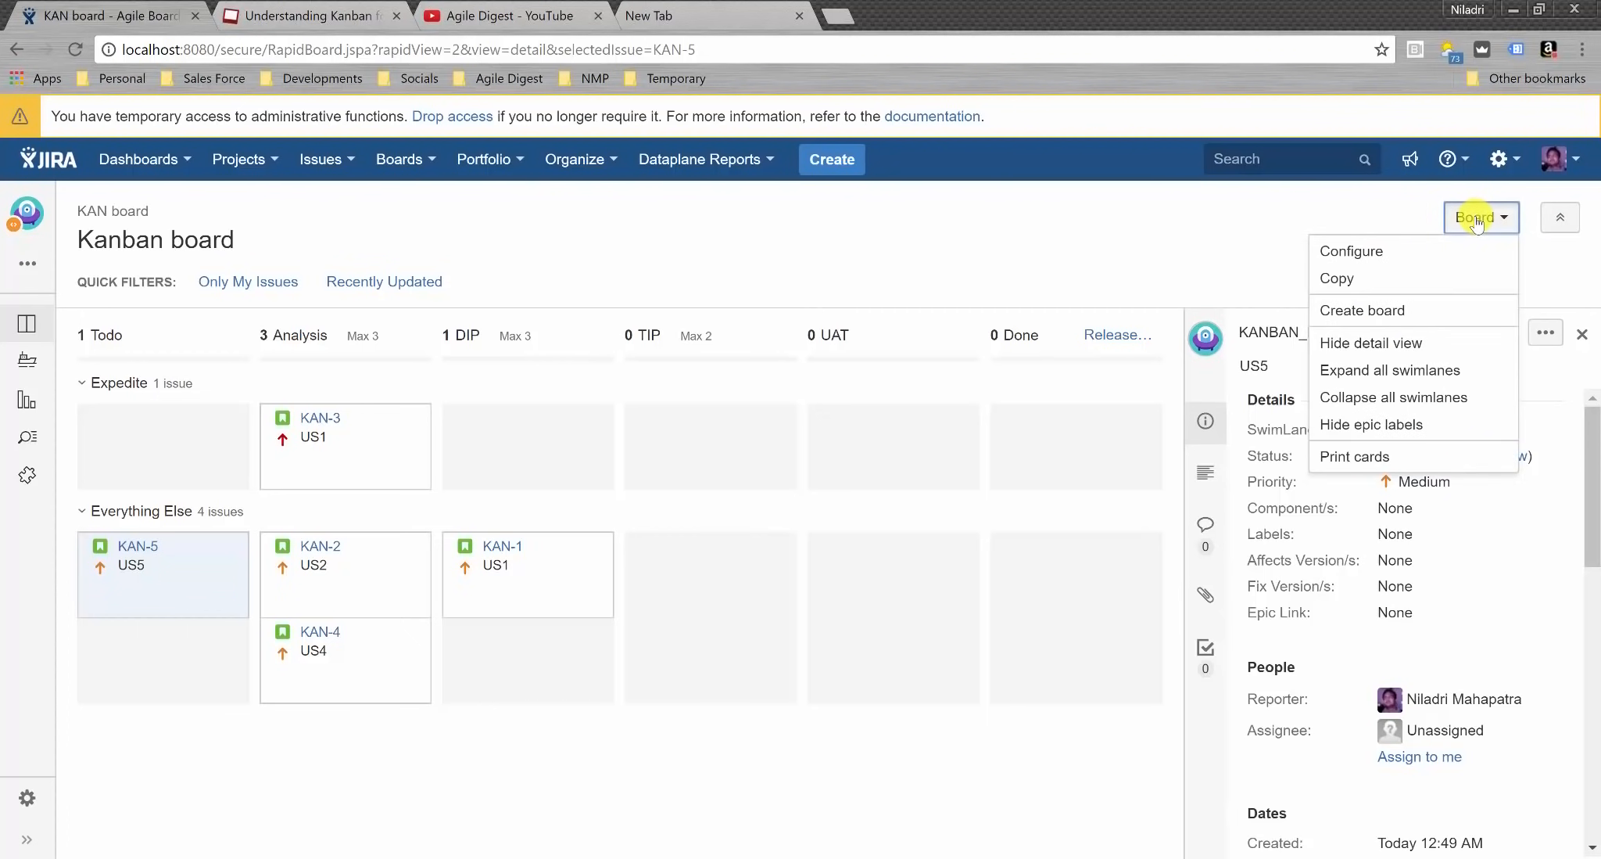
left_click(1380, 251)
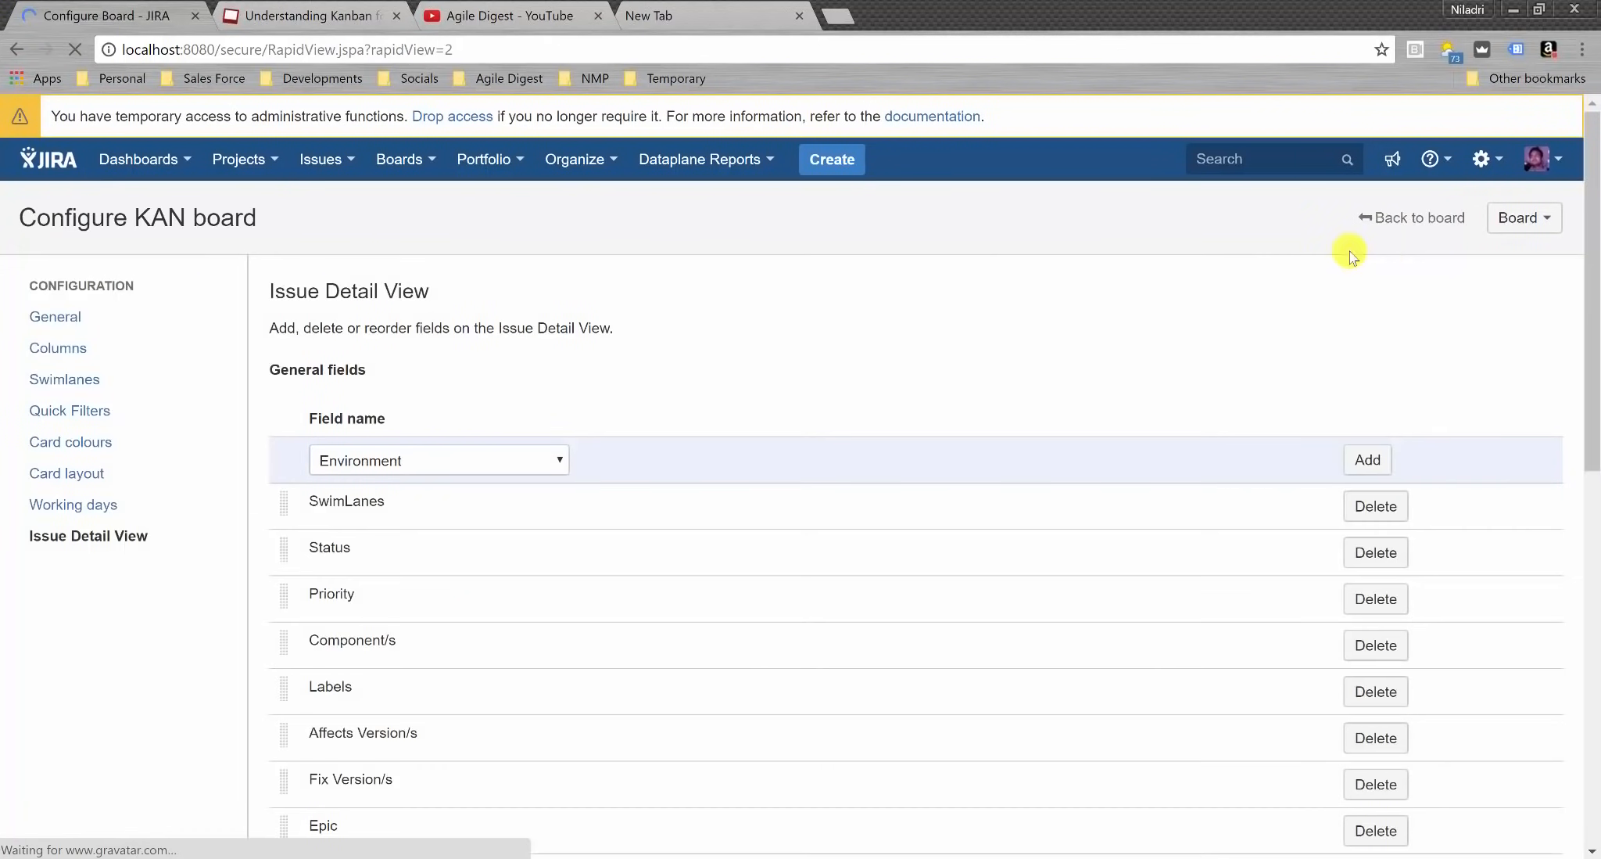
left_click(70, 377)
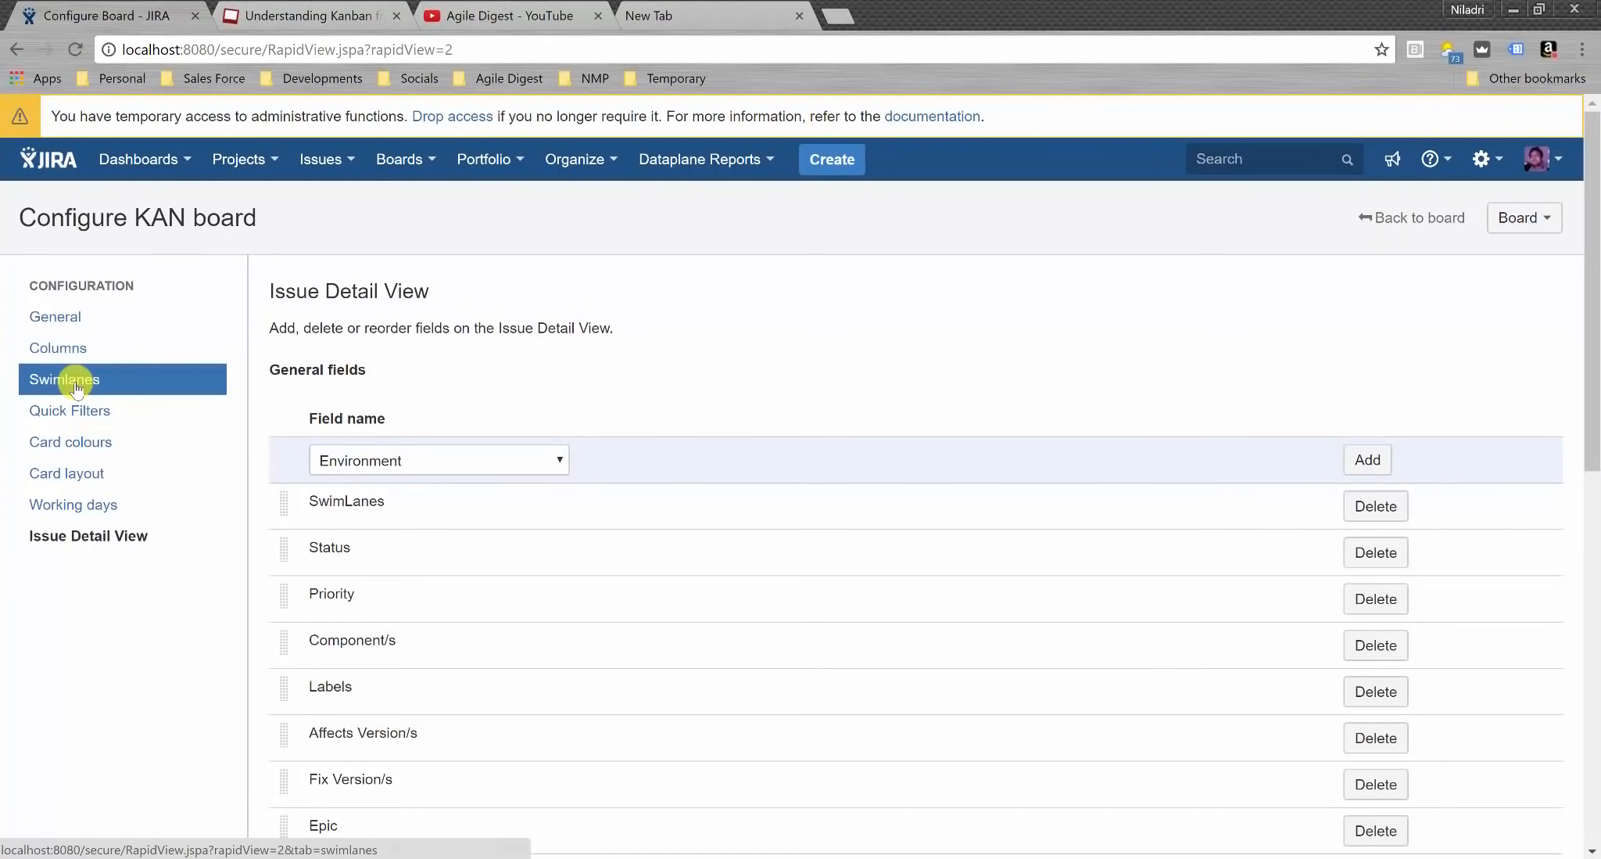
left_click(563, 406)
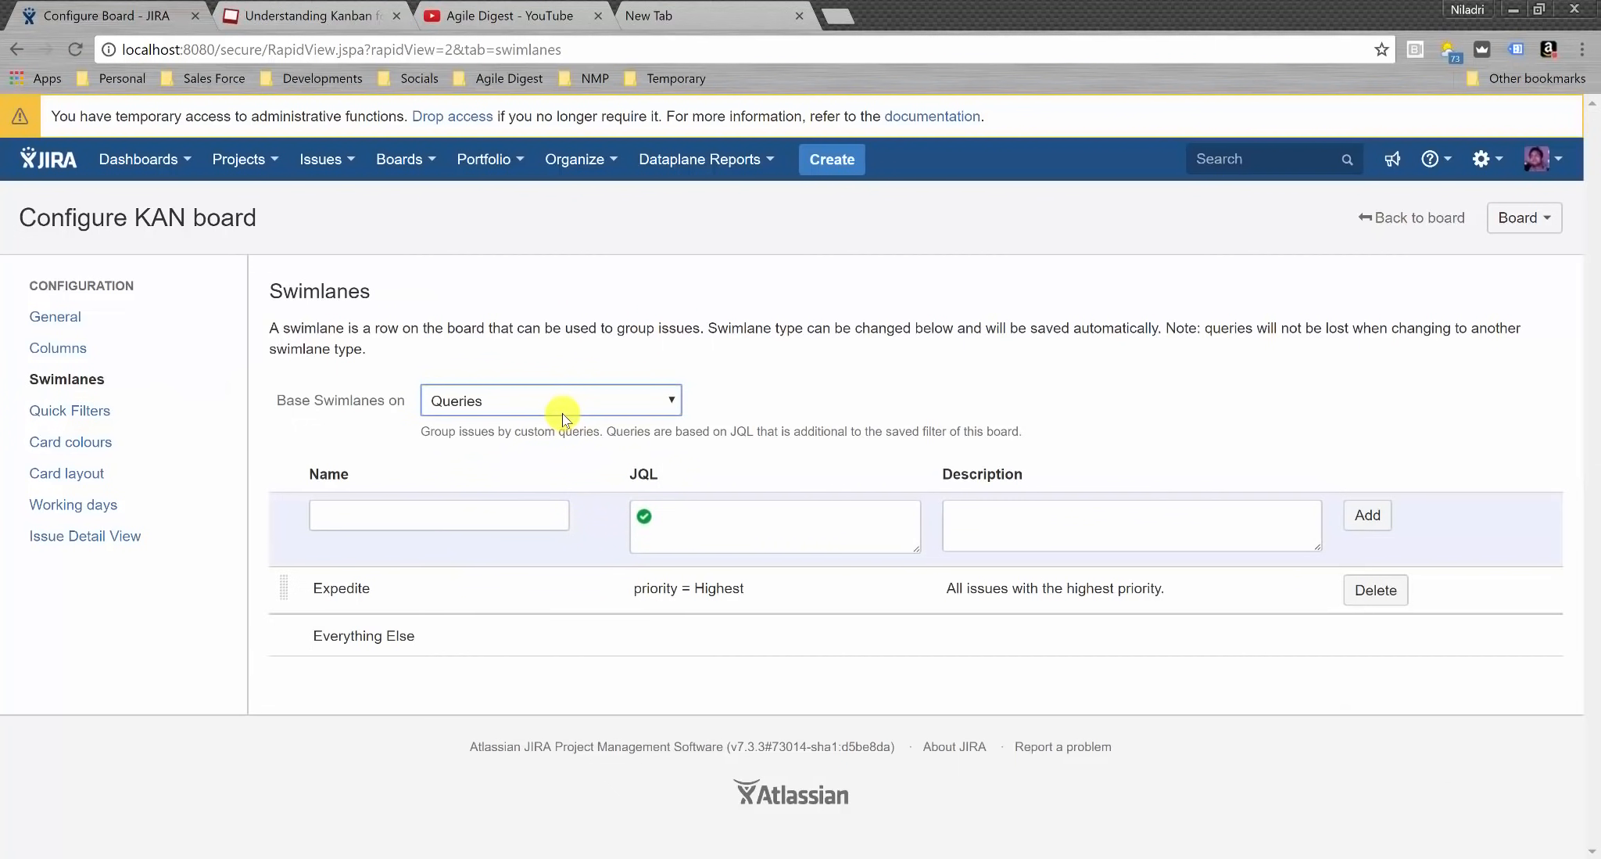
- Add an Expedited swimlane with the JQL "SwimLanes = Expedited" and delete the Expedite swimlane based on highest priority
left_click(436, 521)
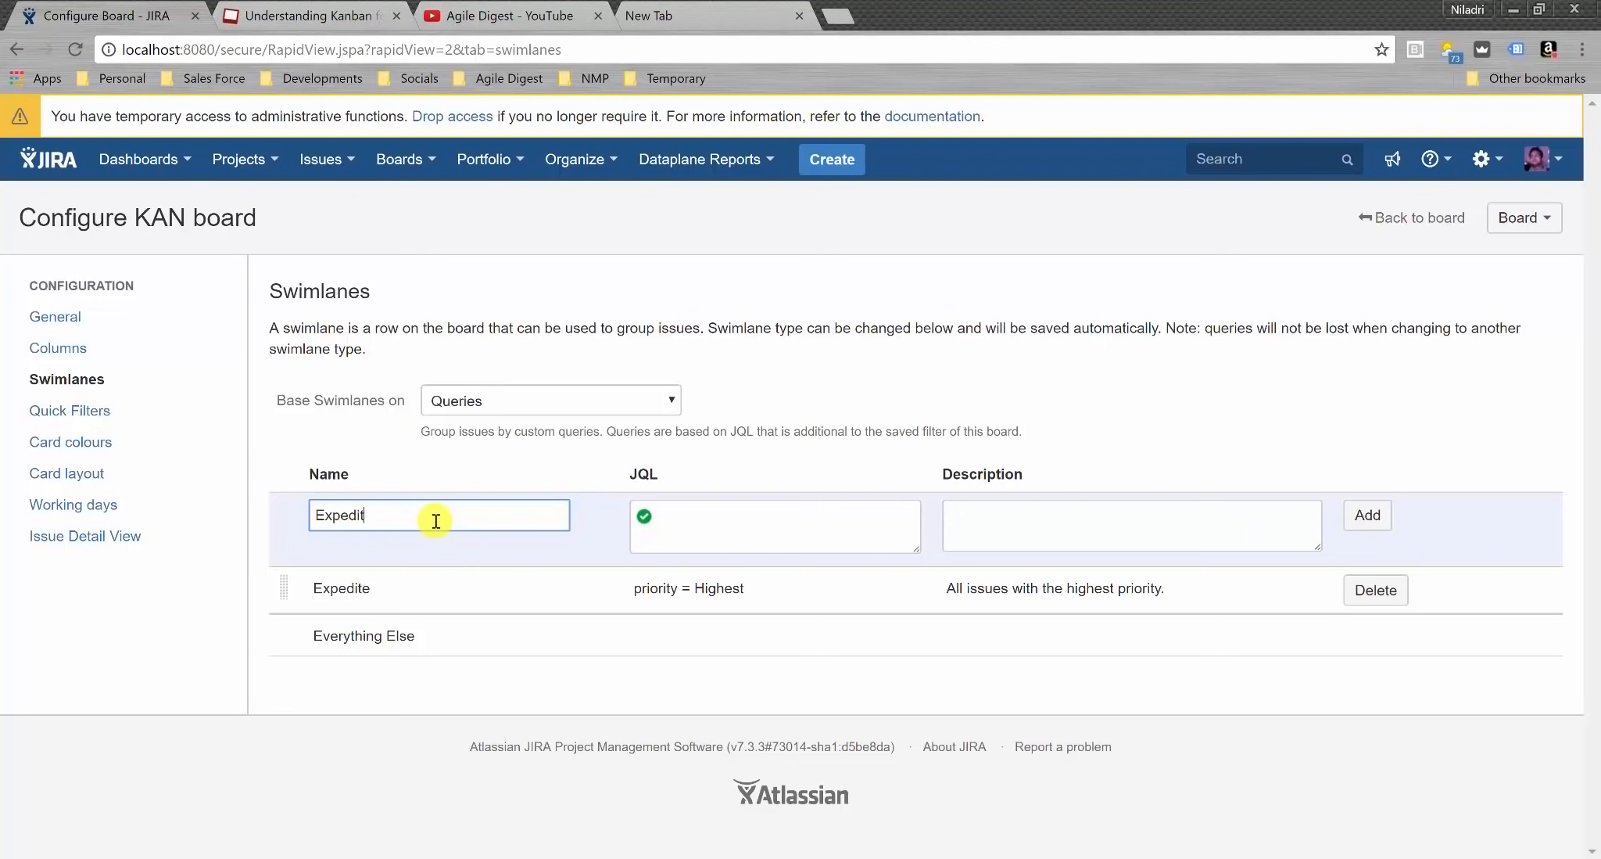
left_click(690, 529)
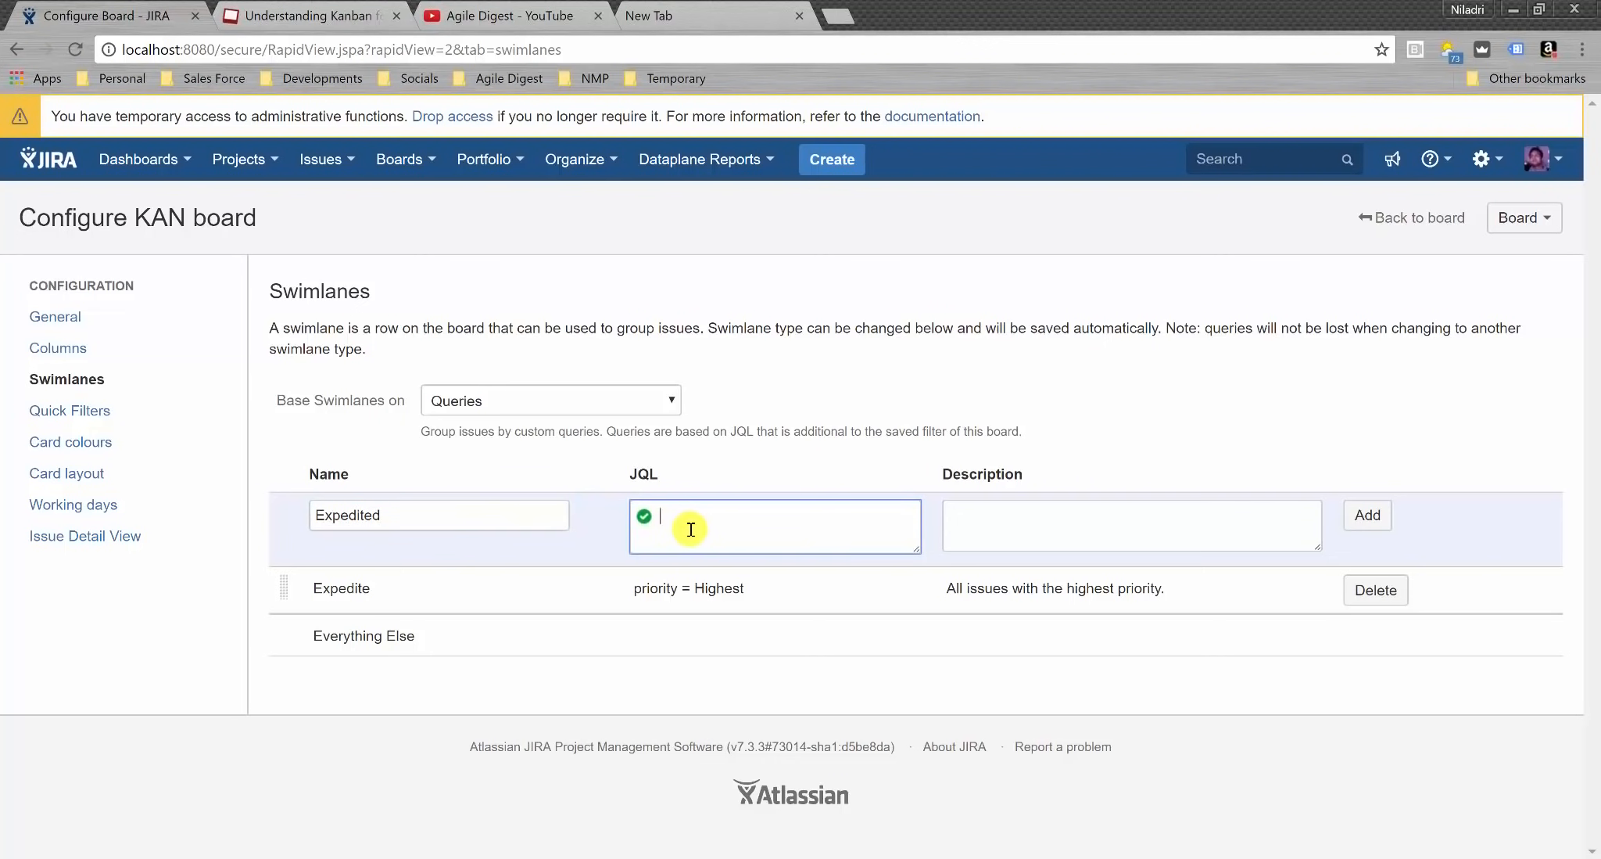
type("Swim")
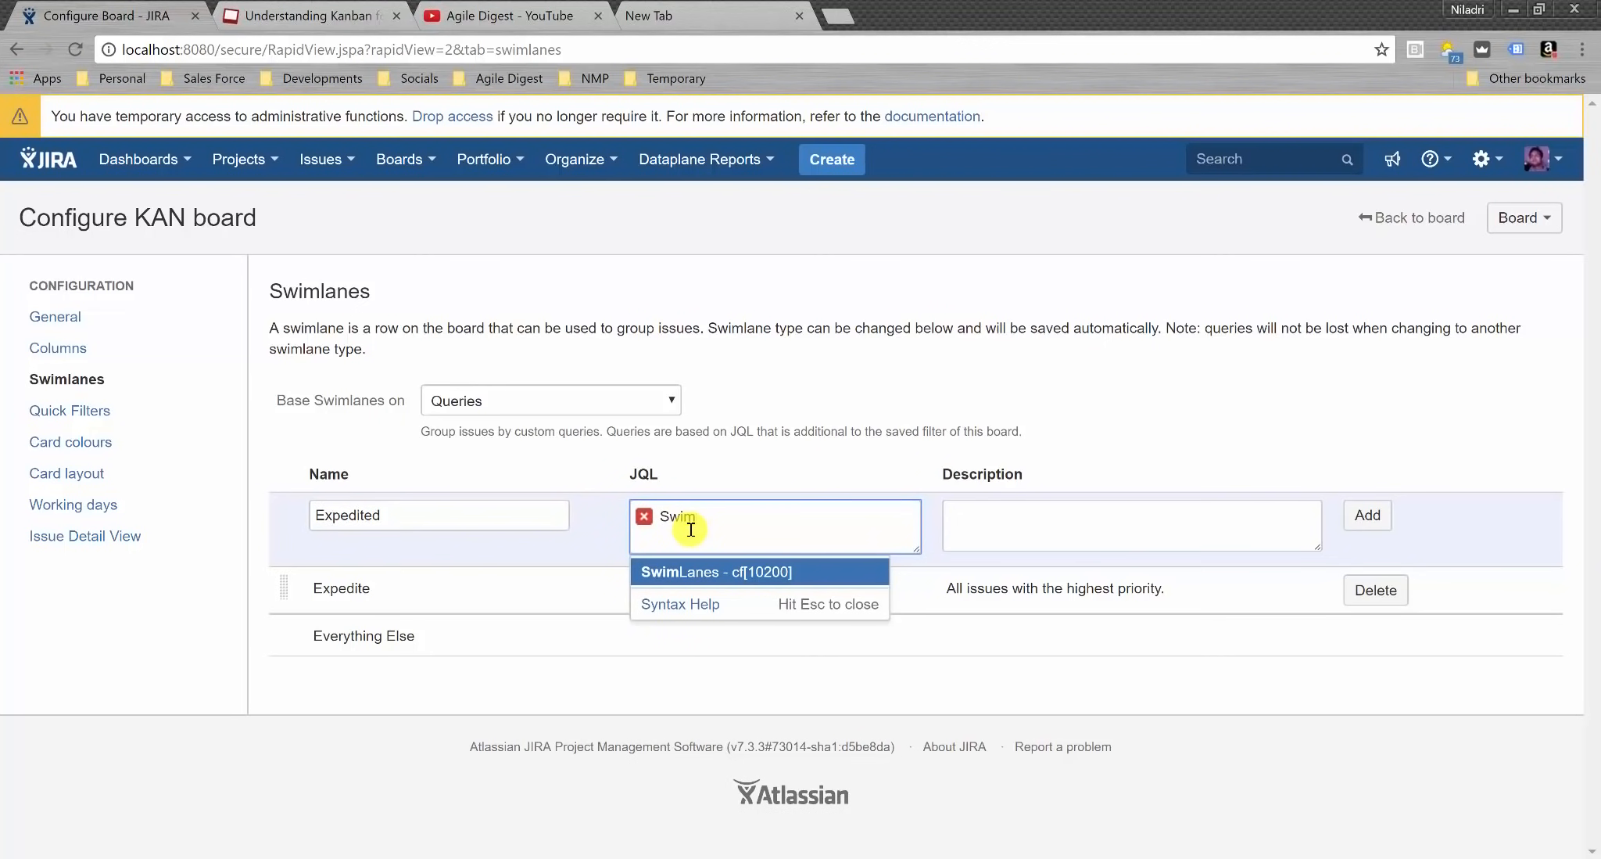
left_click(708, 573)
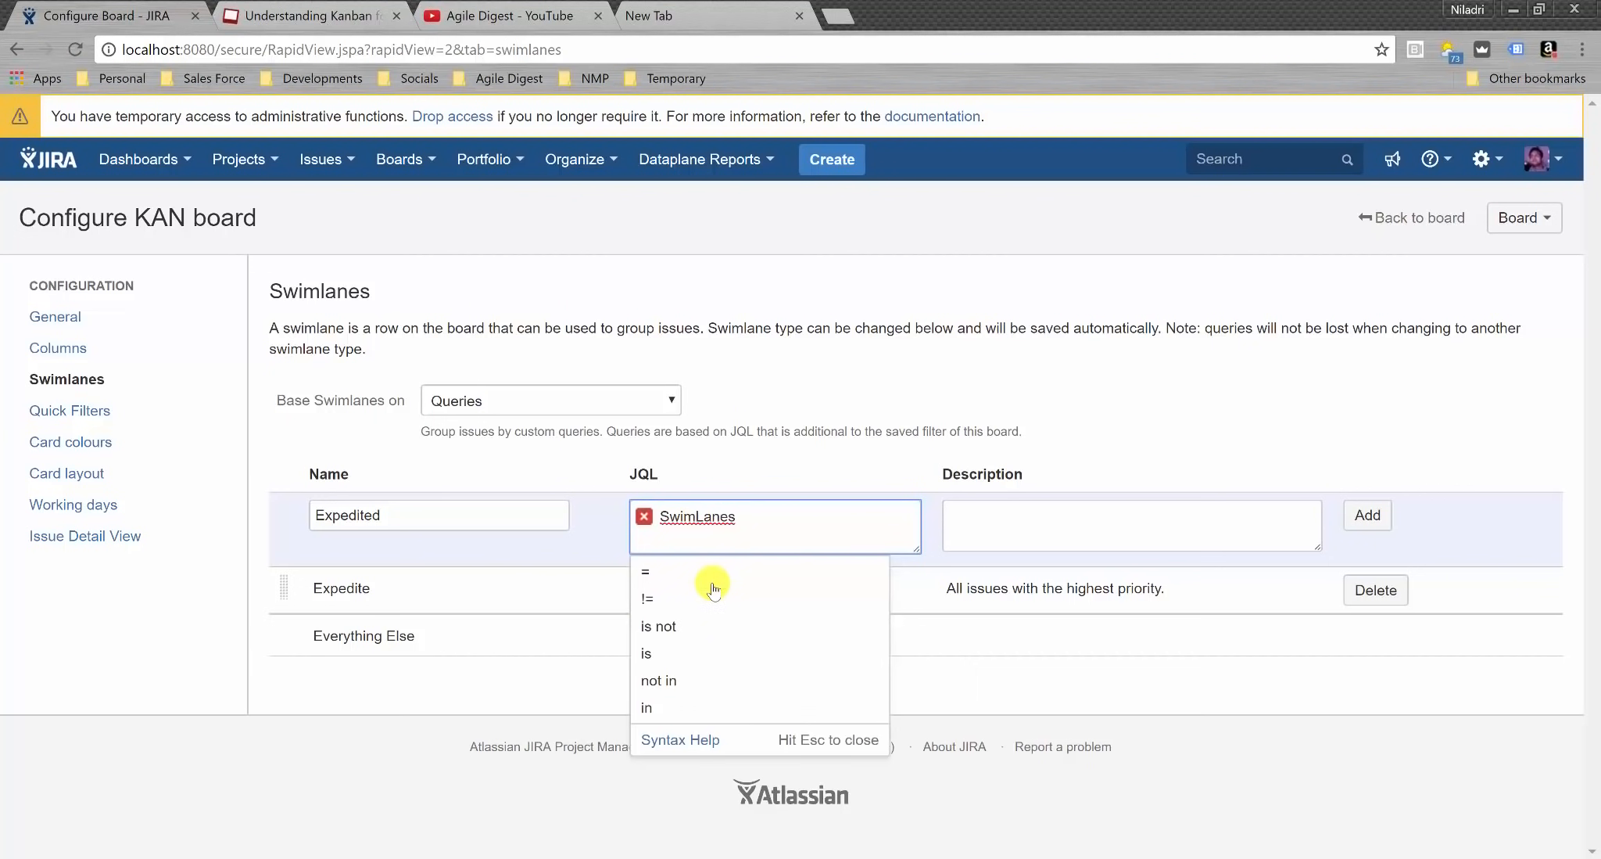
left_click(713, 583)
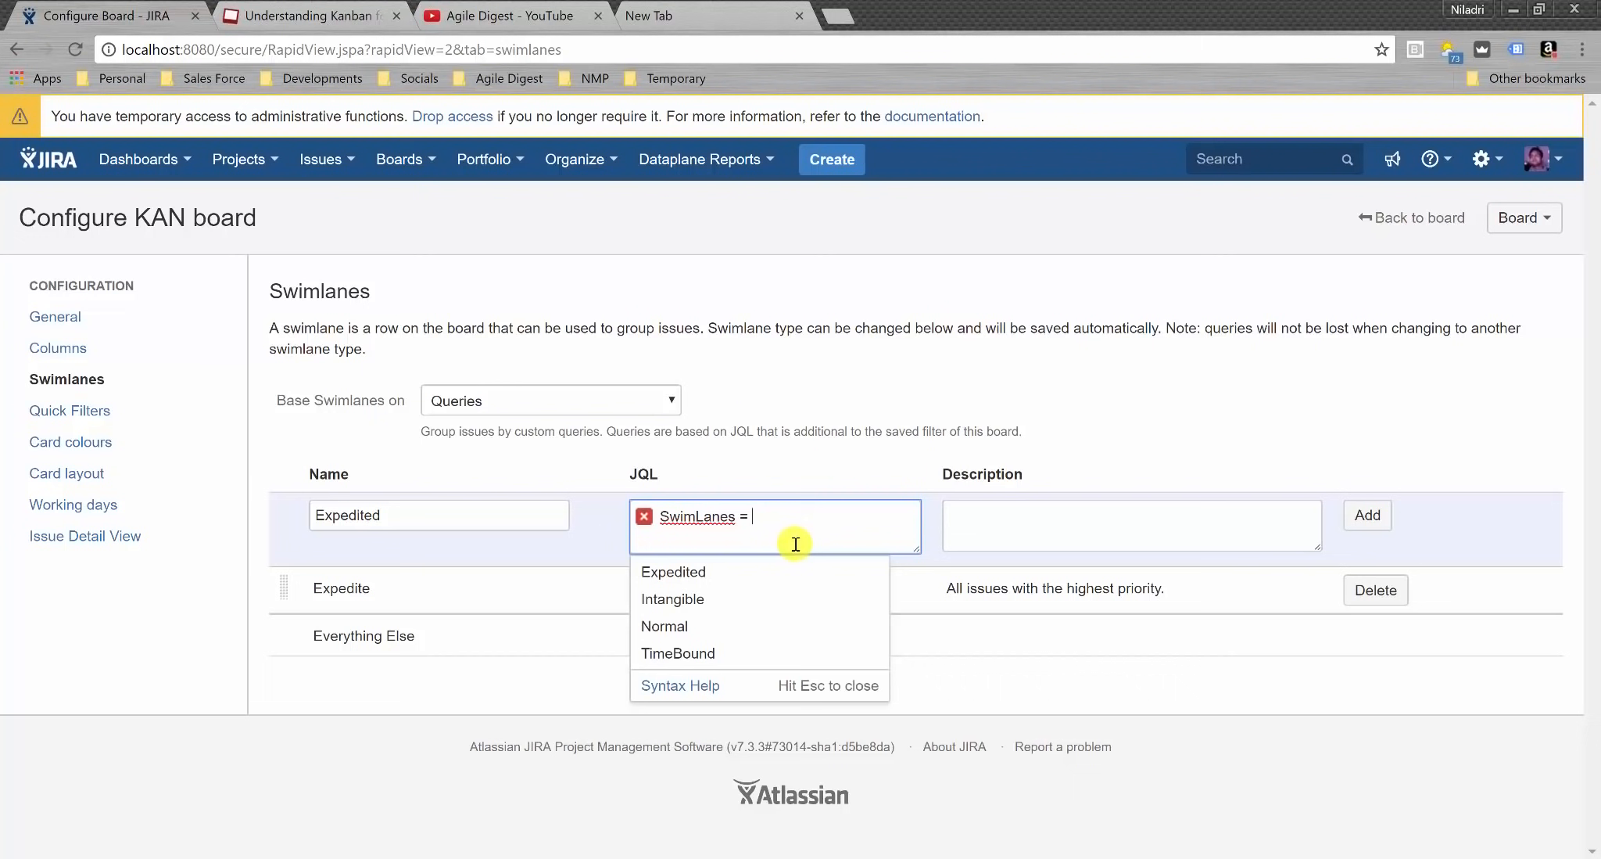
left_click(721, 571)
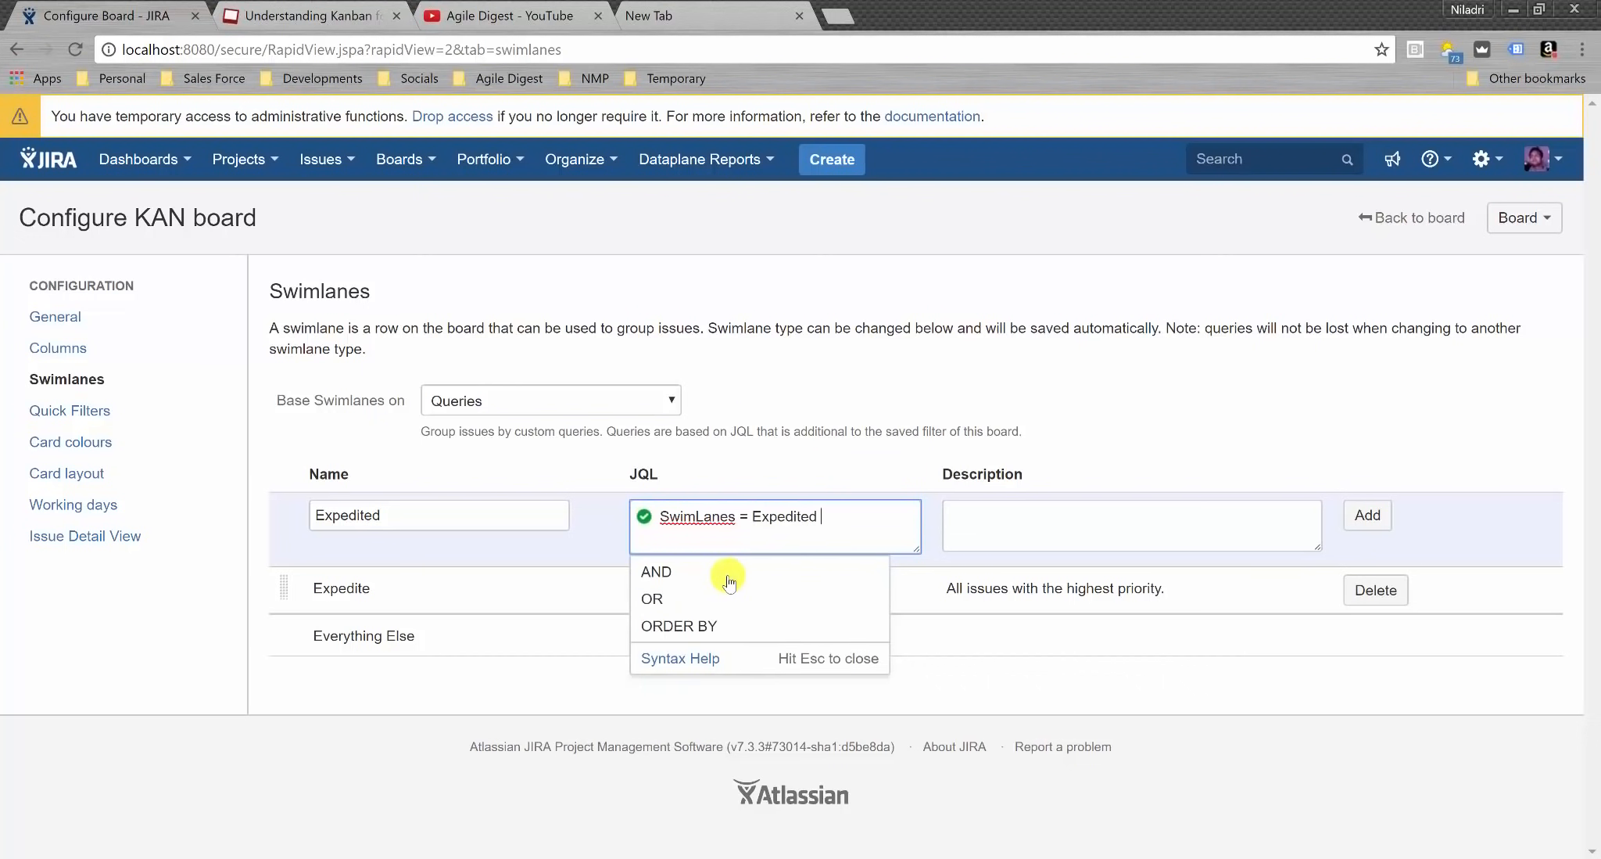
left_click(1054, 511)
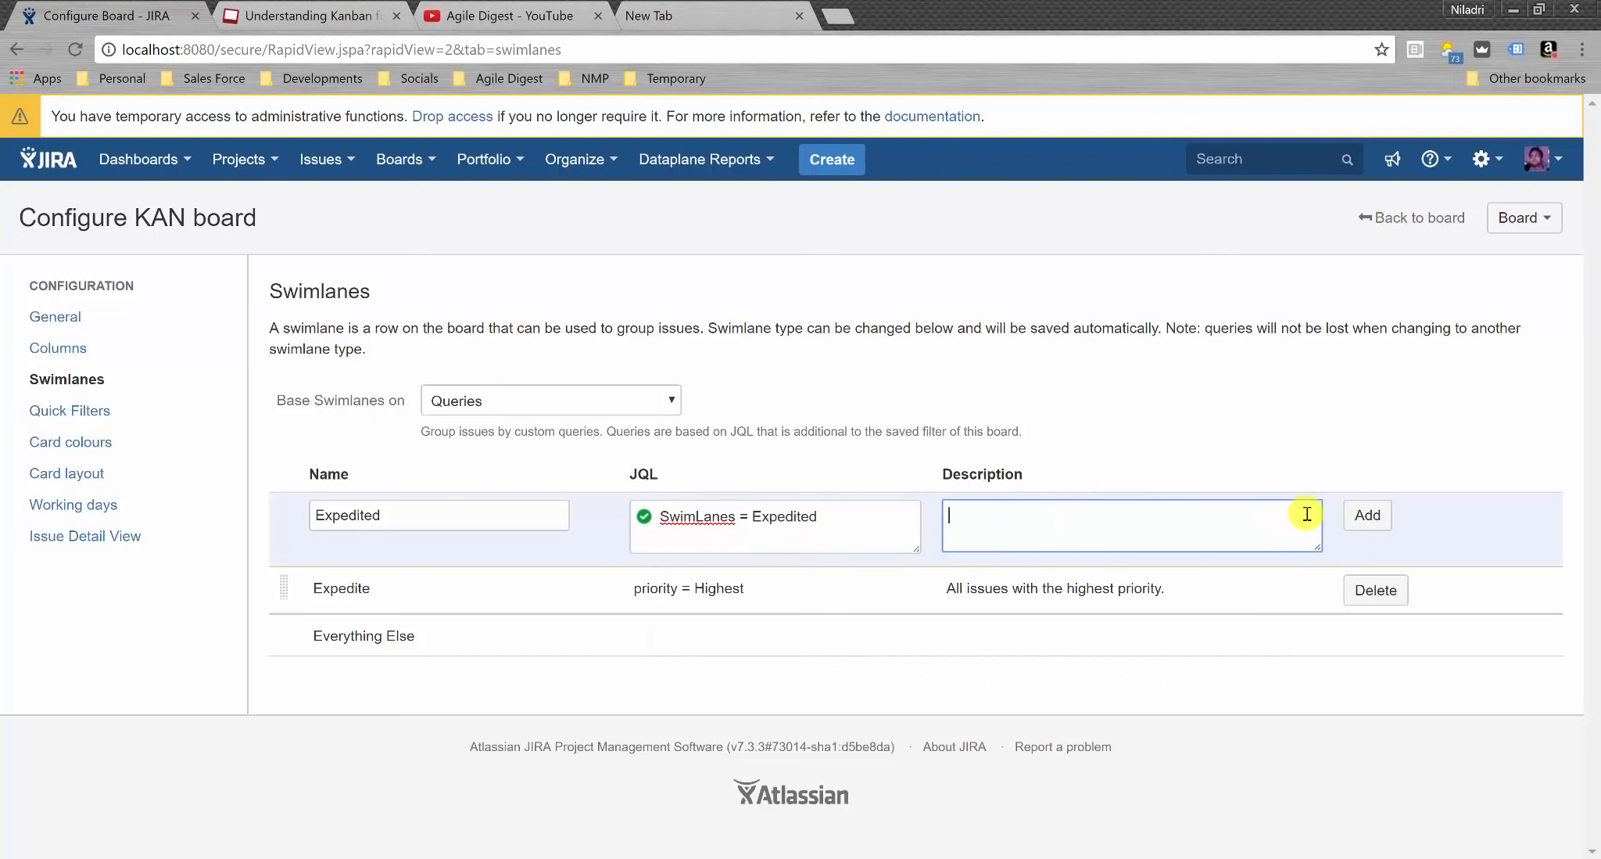
left_click(1380, 519)
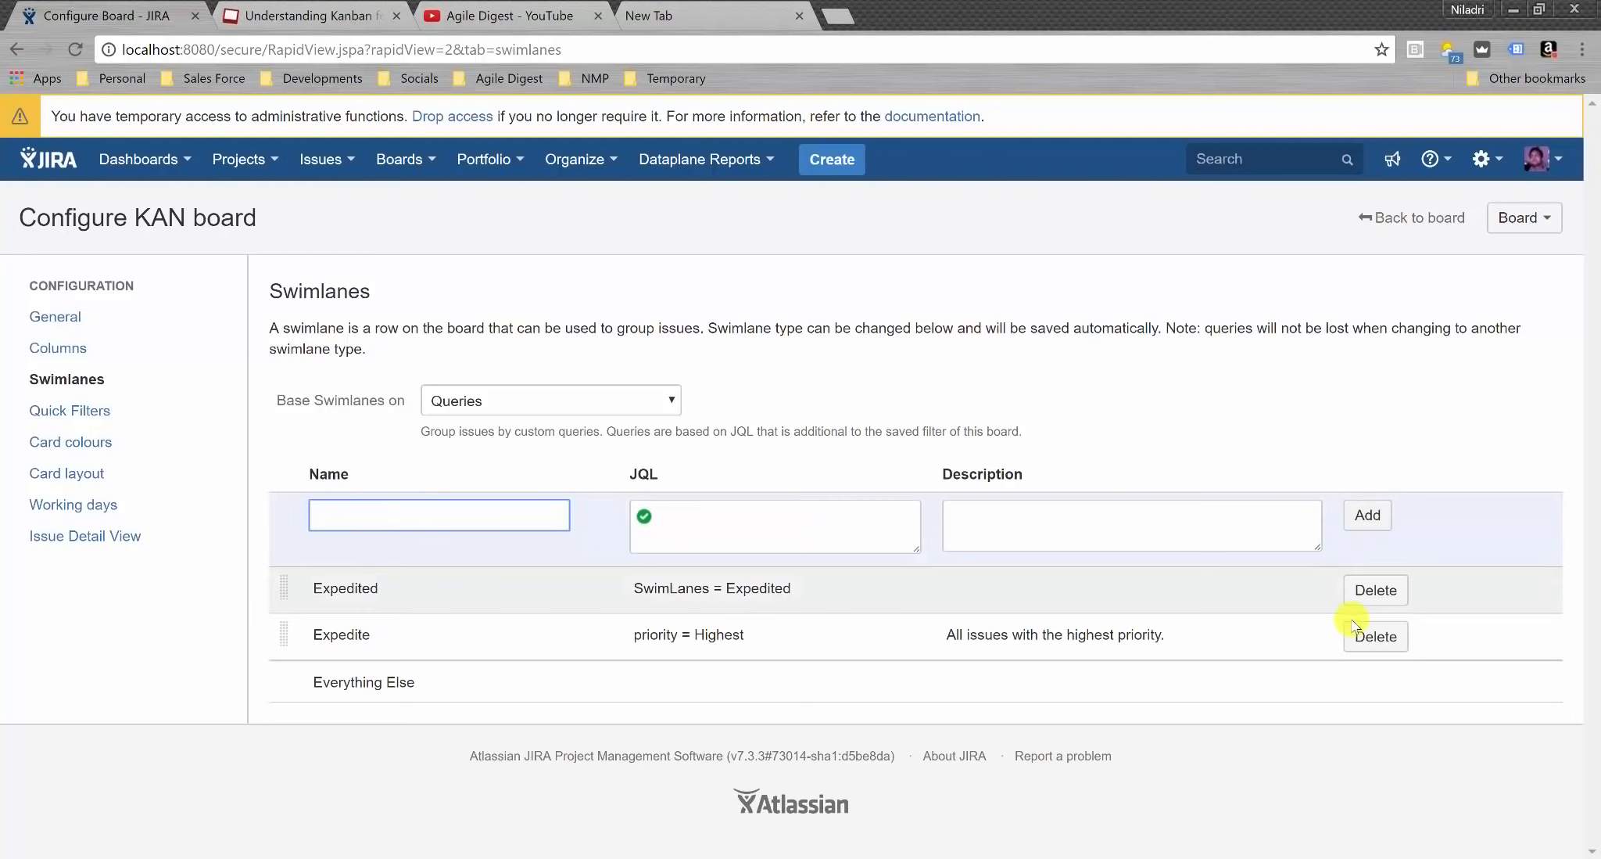
left_click(1373, 647)
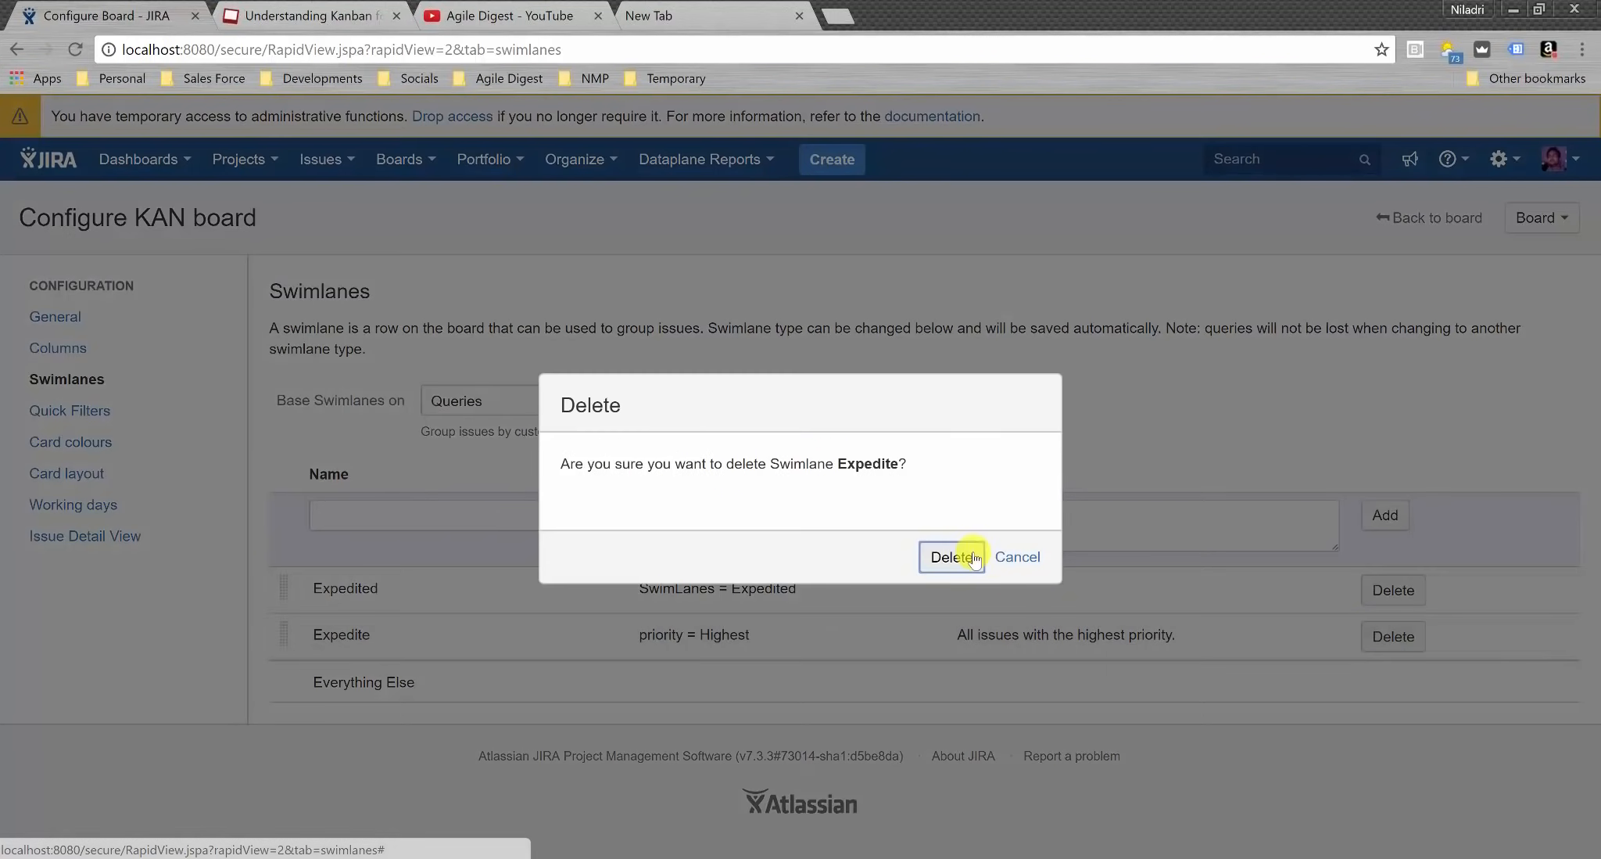
left_click(963, 555)
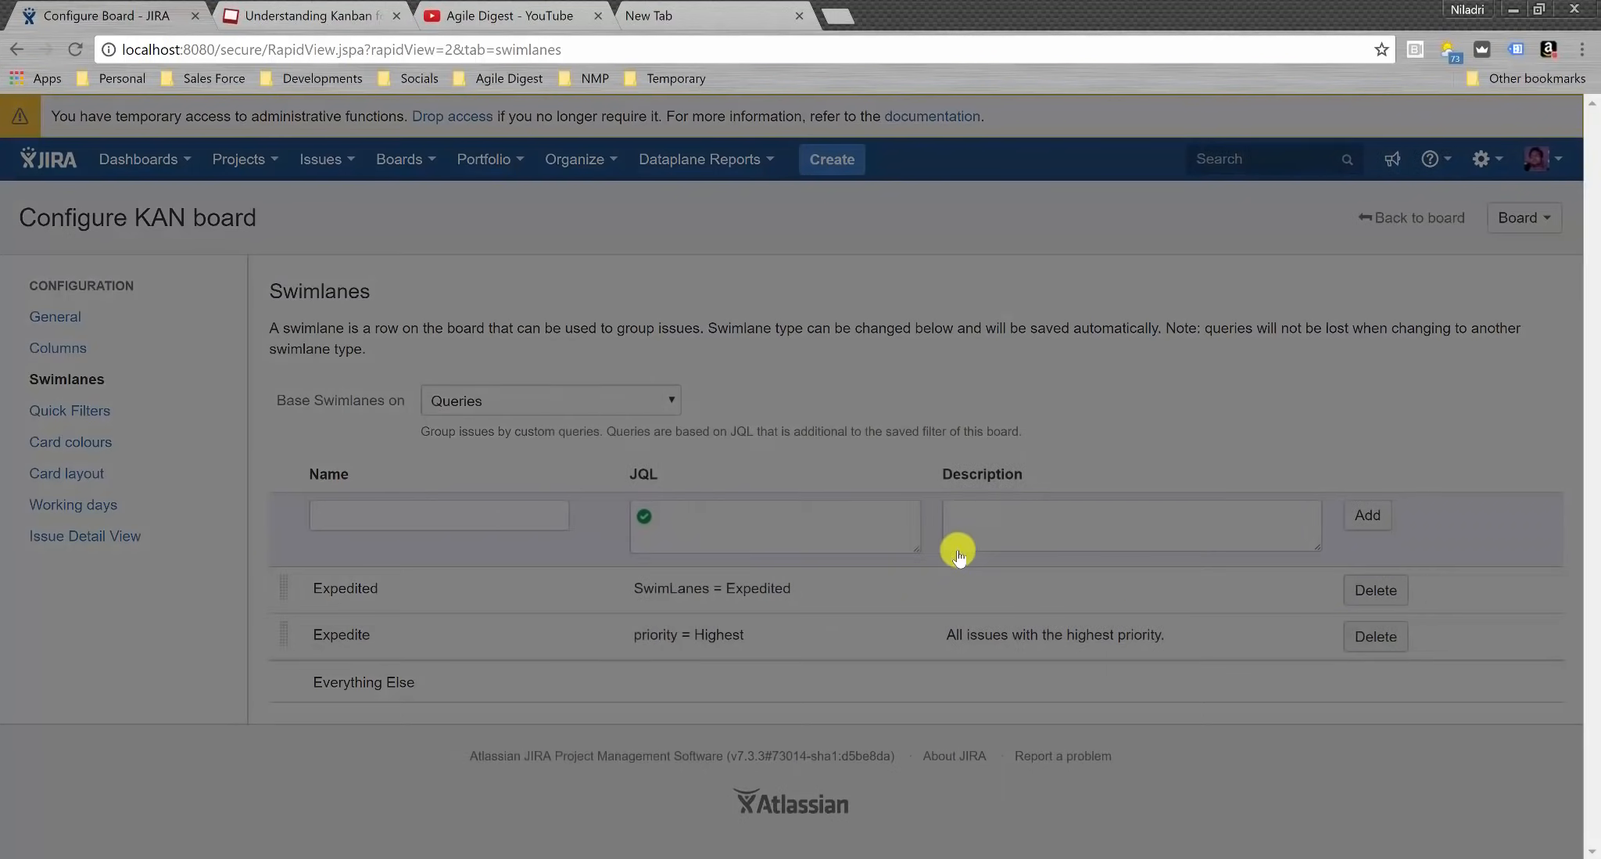
- Add a TimeBound swimlane with the JQL "SwimLanes = TimeBound"
left_click(507, 509)
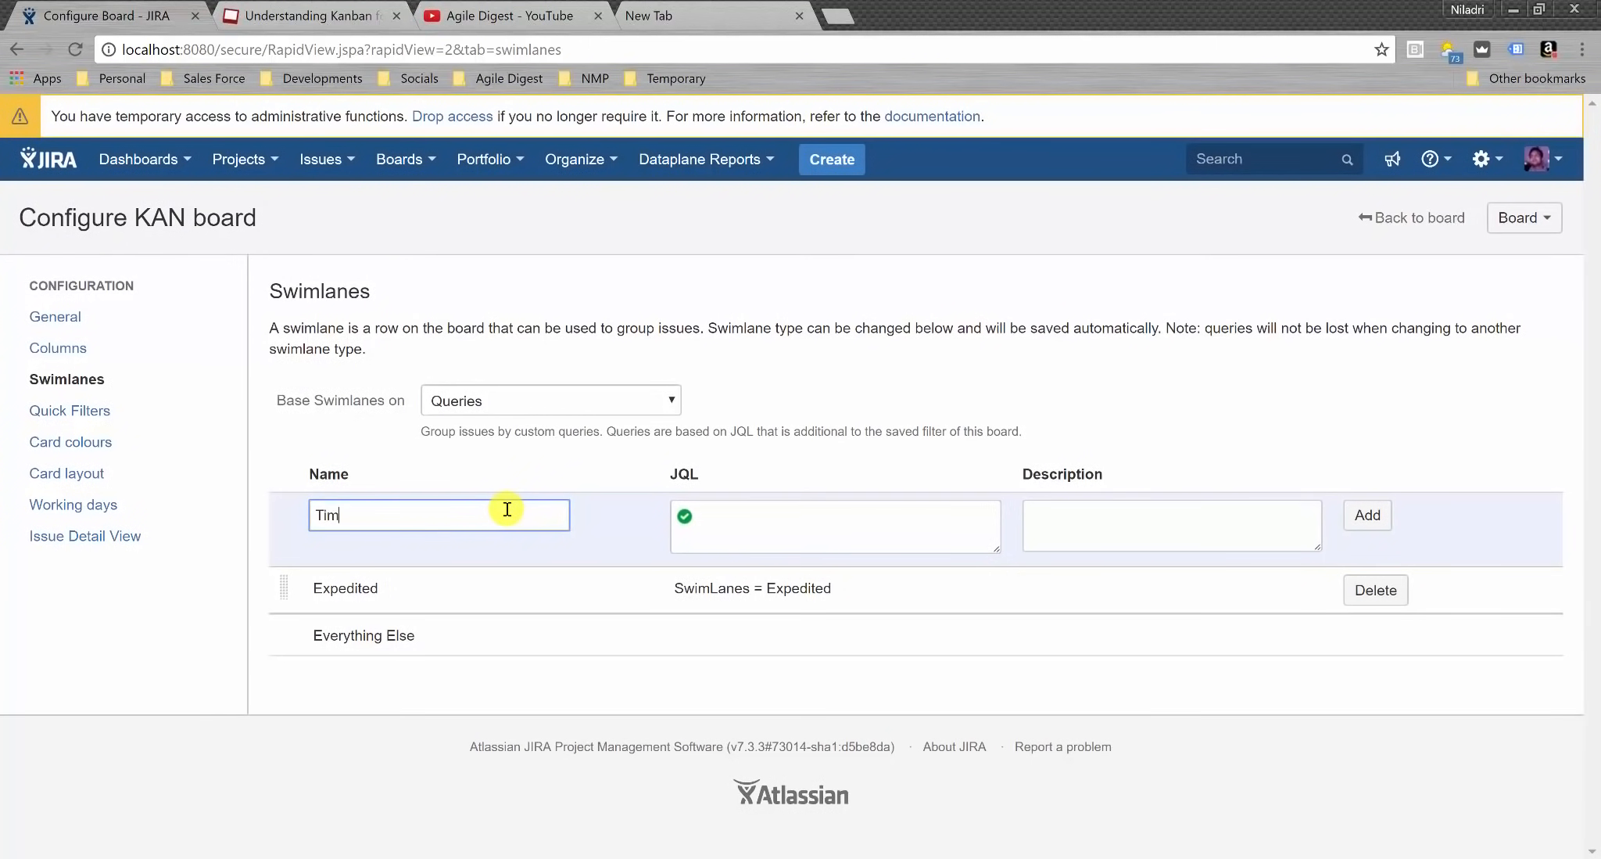
left_click(757, 520)
type("Swim")
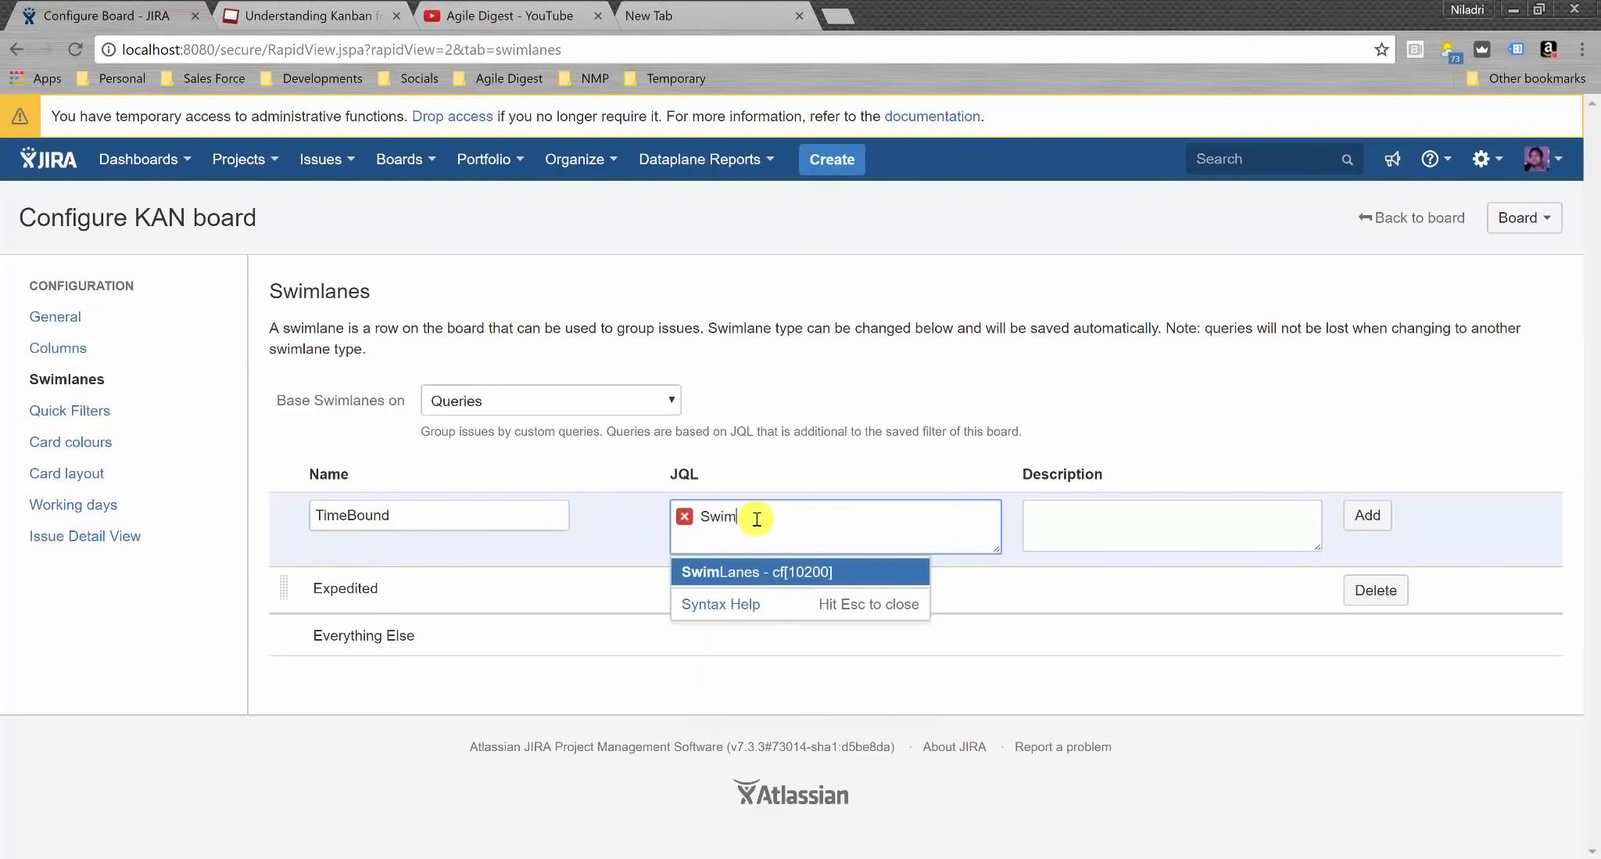
type("Lanes =")
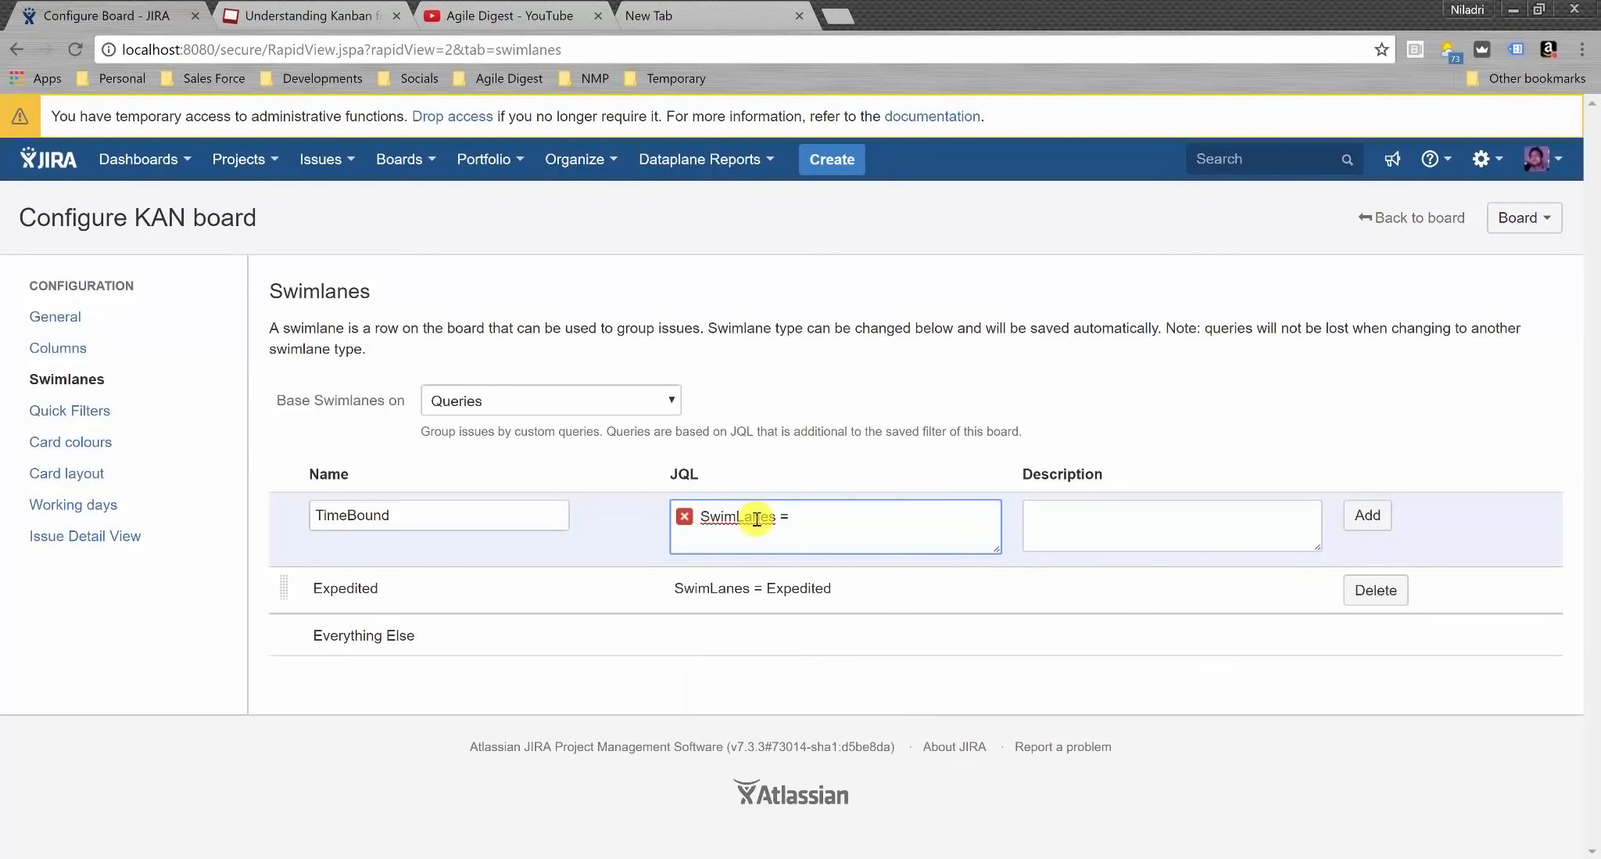
type(" ti")
left_click(774, 571)
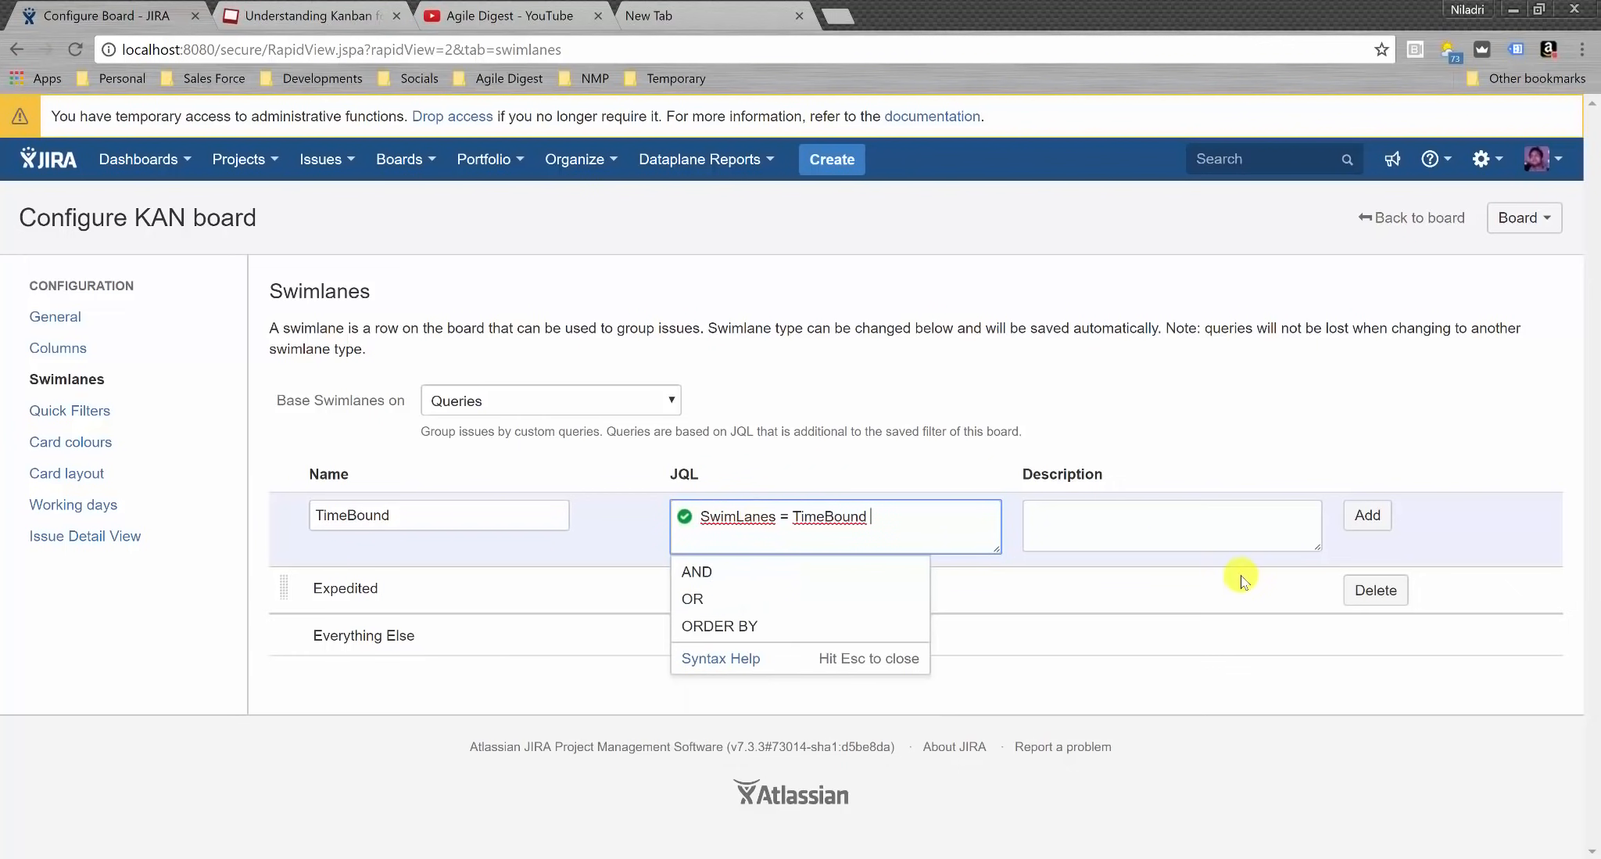
left_click(1370, 525)
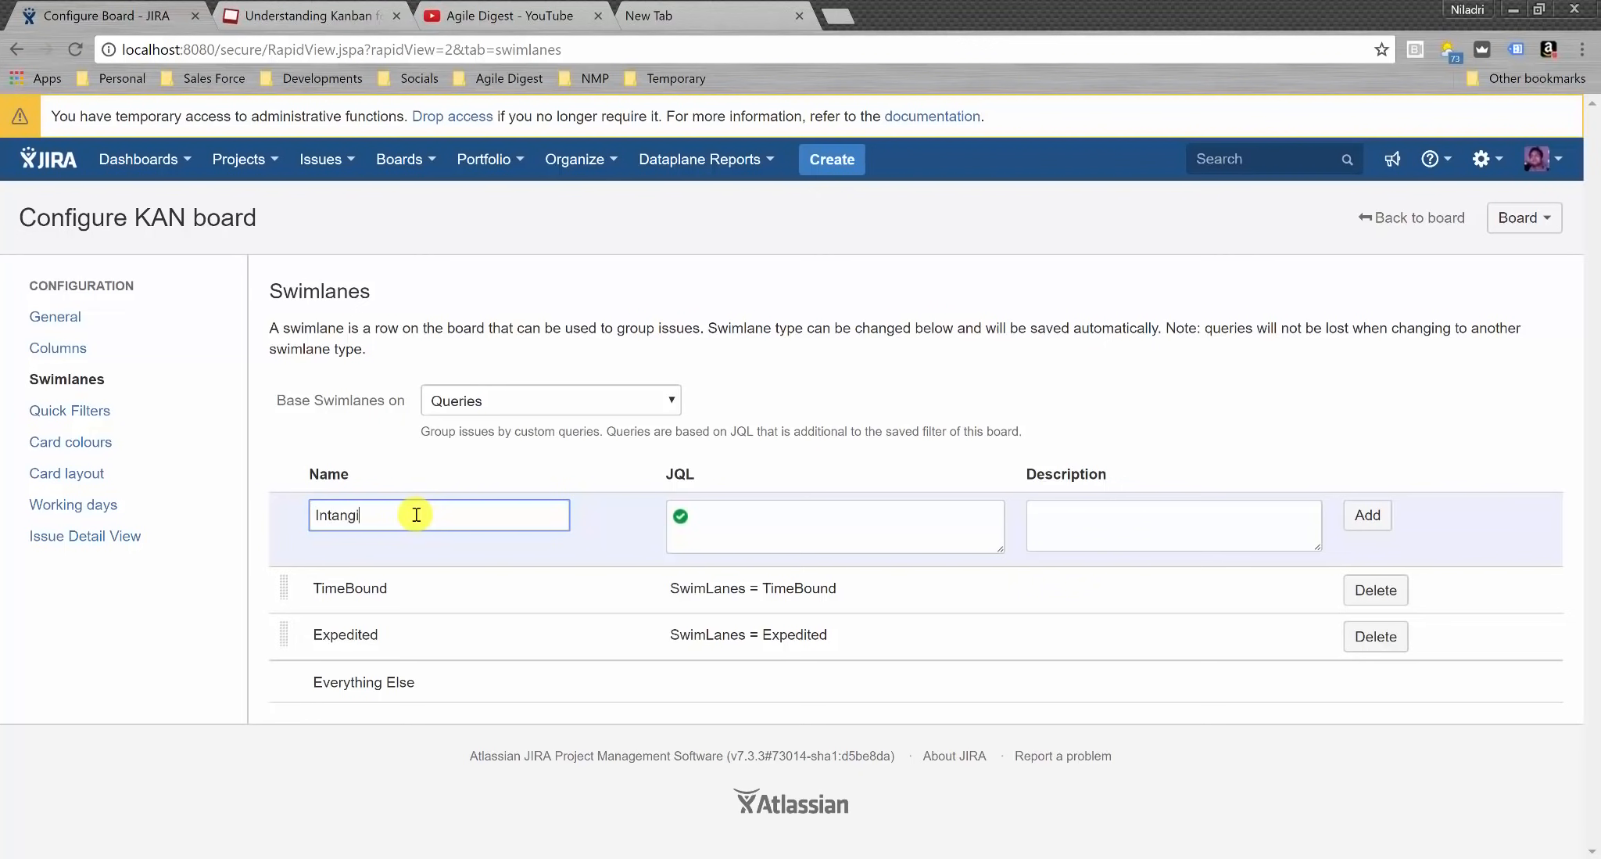
- Add an Intangible swimlane with the JQL "SwimLanes = Intangible"
left_click(780, 530)
type("SwimLanes ")
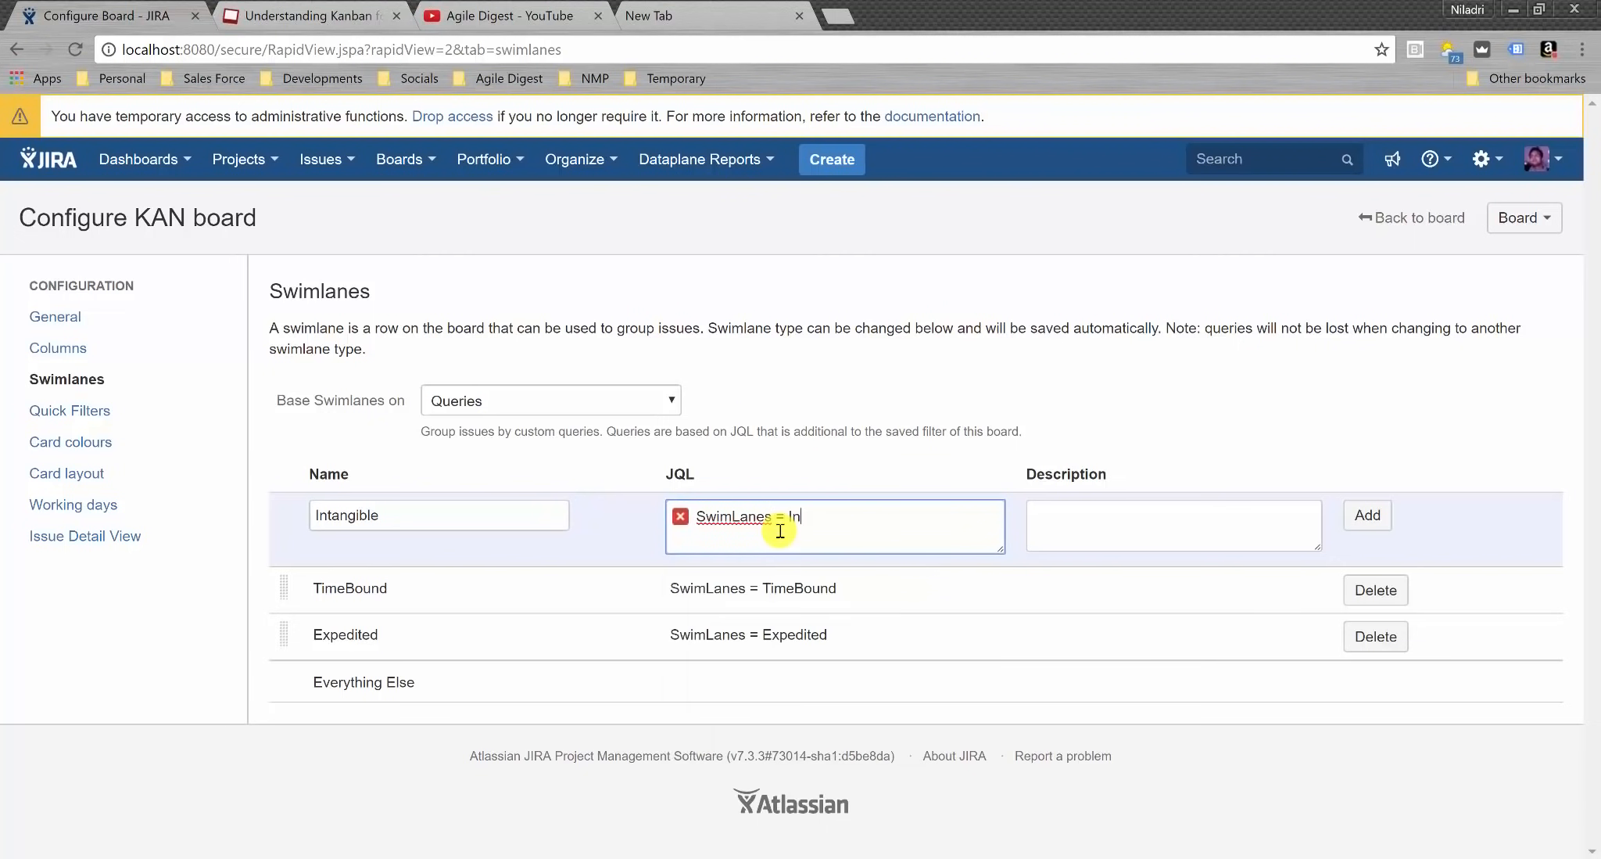
type("= In")
left_click(767, 570)
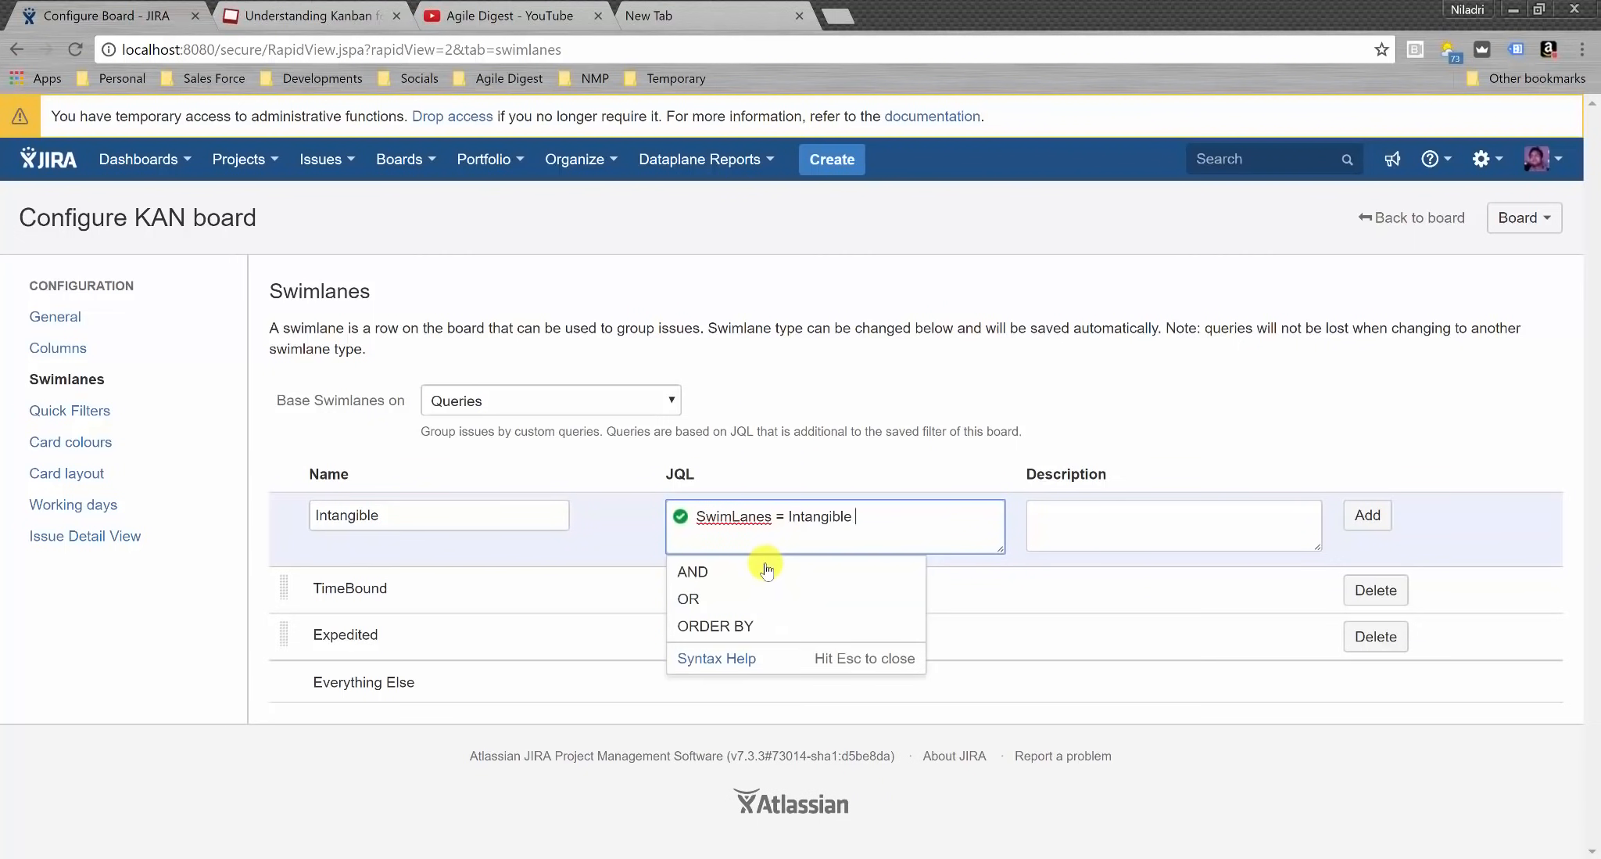
left_click(1311, 456)
left_click(1378, 514)
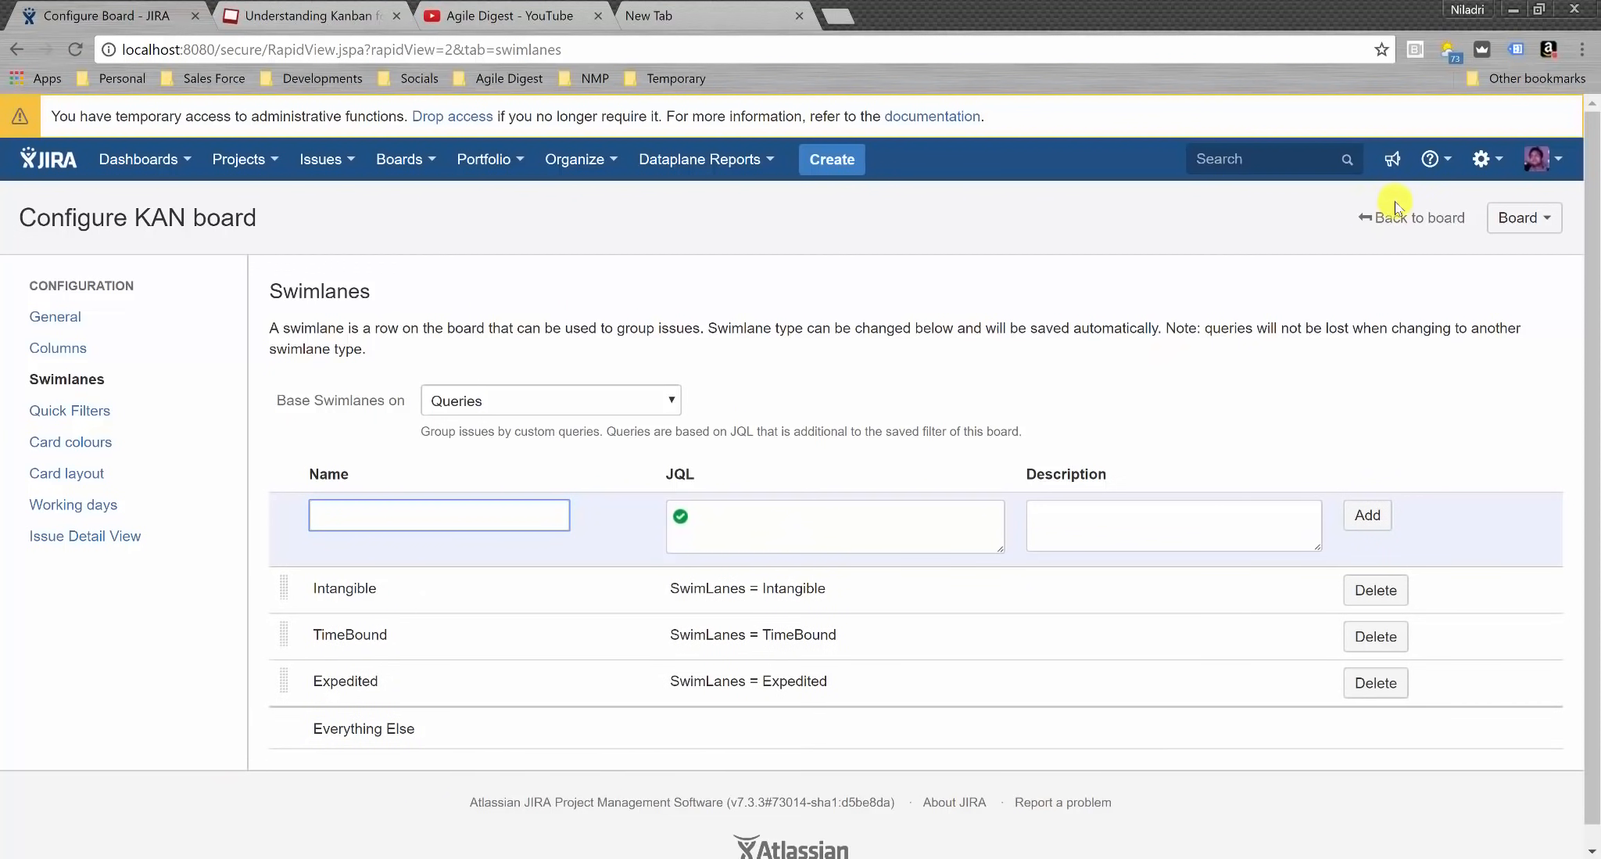
- Return to the Kanban board, reload it and look through the details of the stories in the Analysis and DIP columns
left_click(1405, 223)
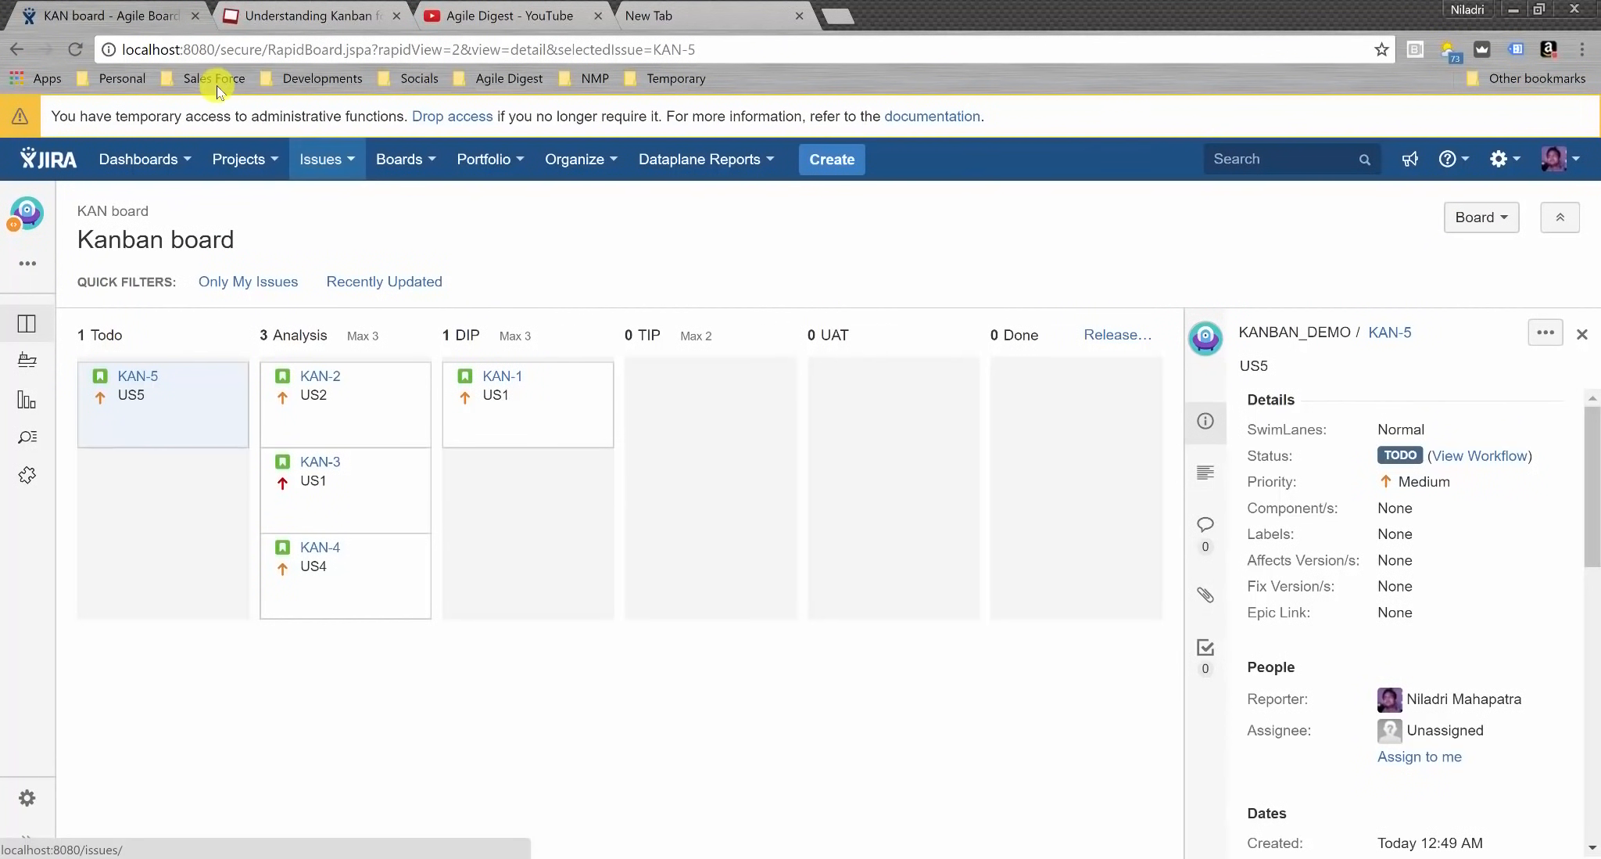
left_click(74, 51)
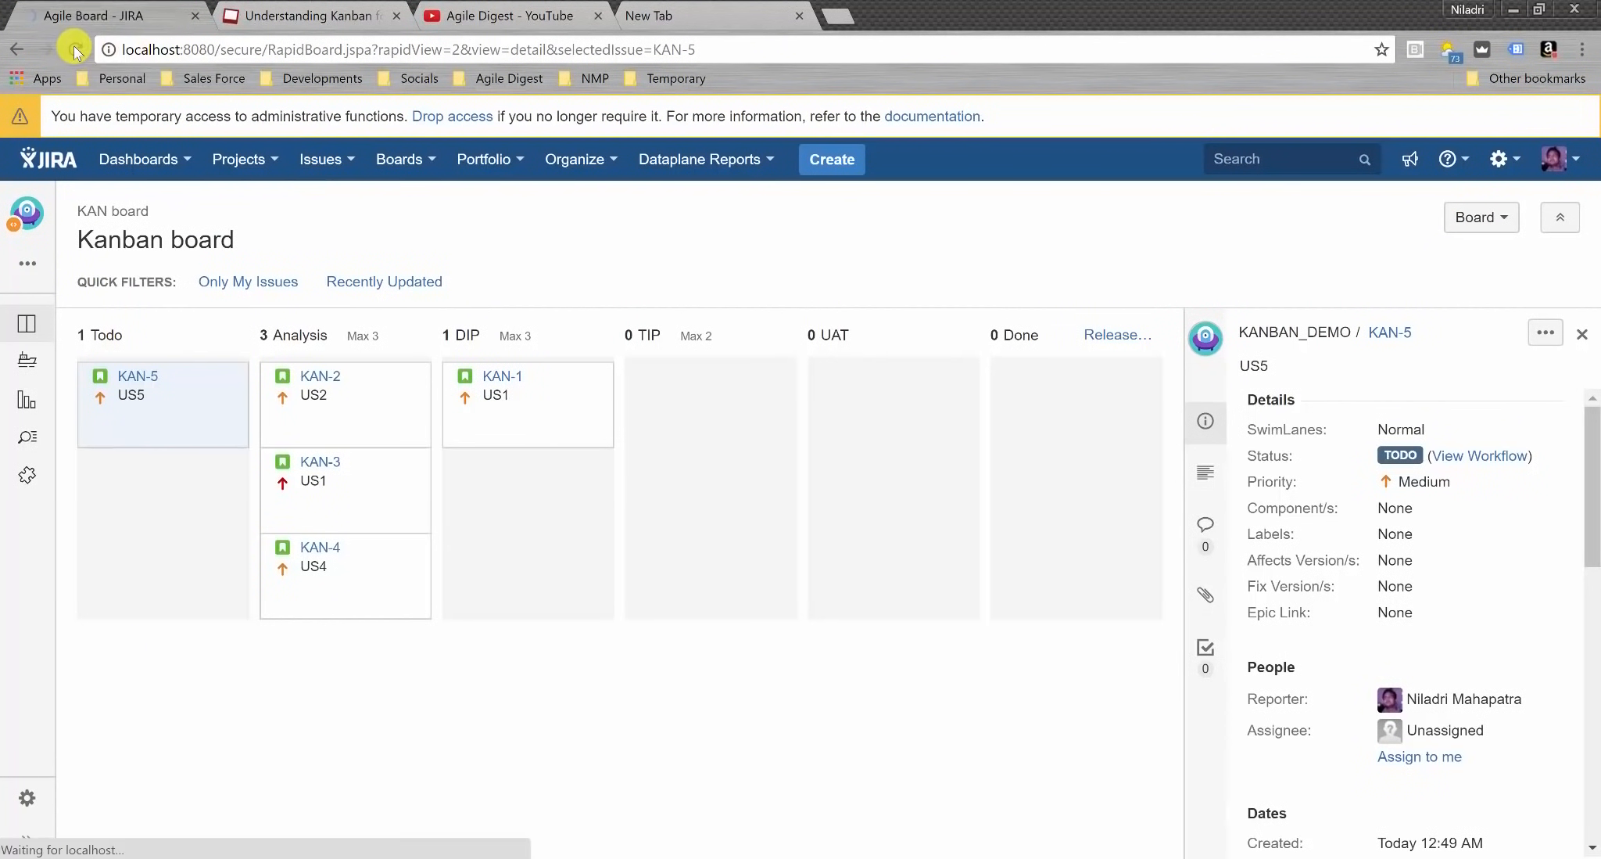
left_click(368, 489)
left_click(383, 560)
left_click(565, 397)
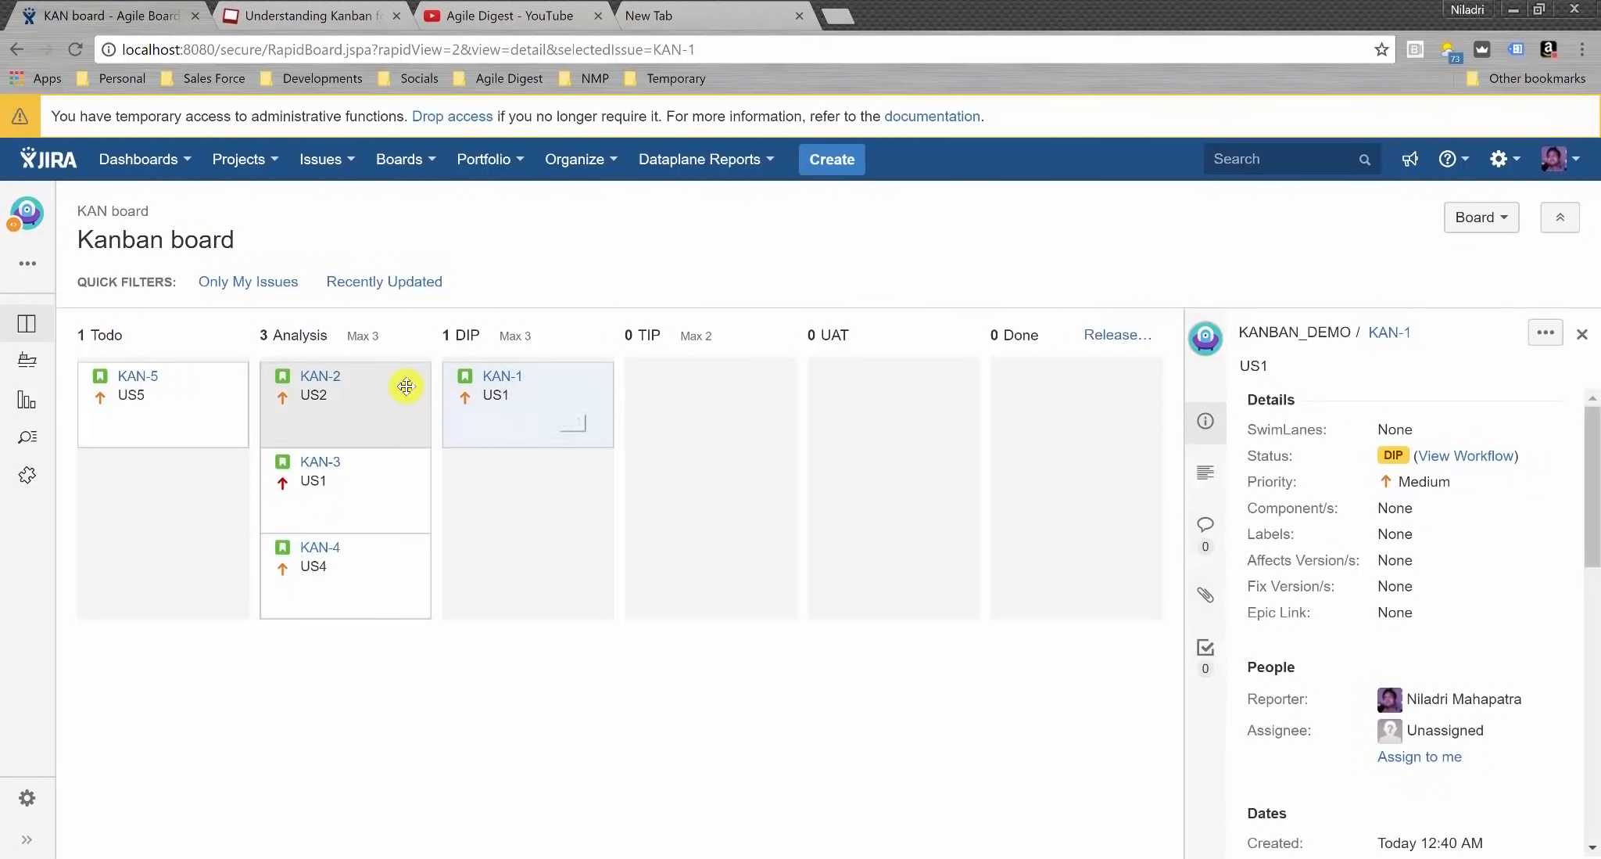
- Set the SwimLanes field of story KAN-2 to Expedited, save it and reload the board
left_click(403, 384)
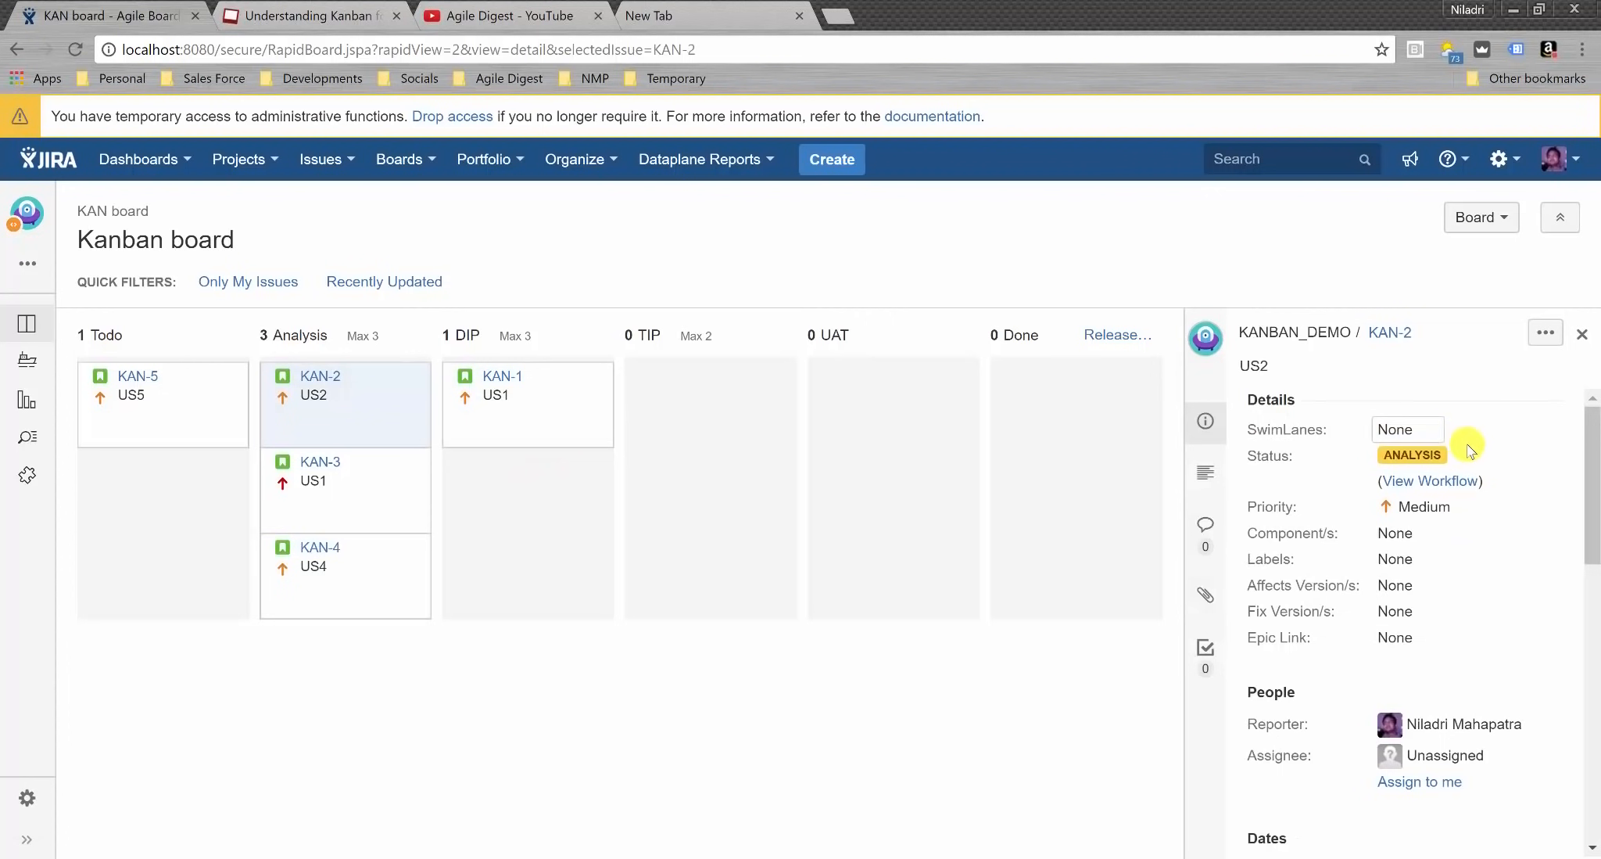
left_click(1434, 435)
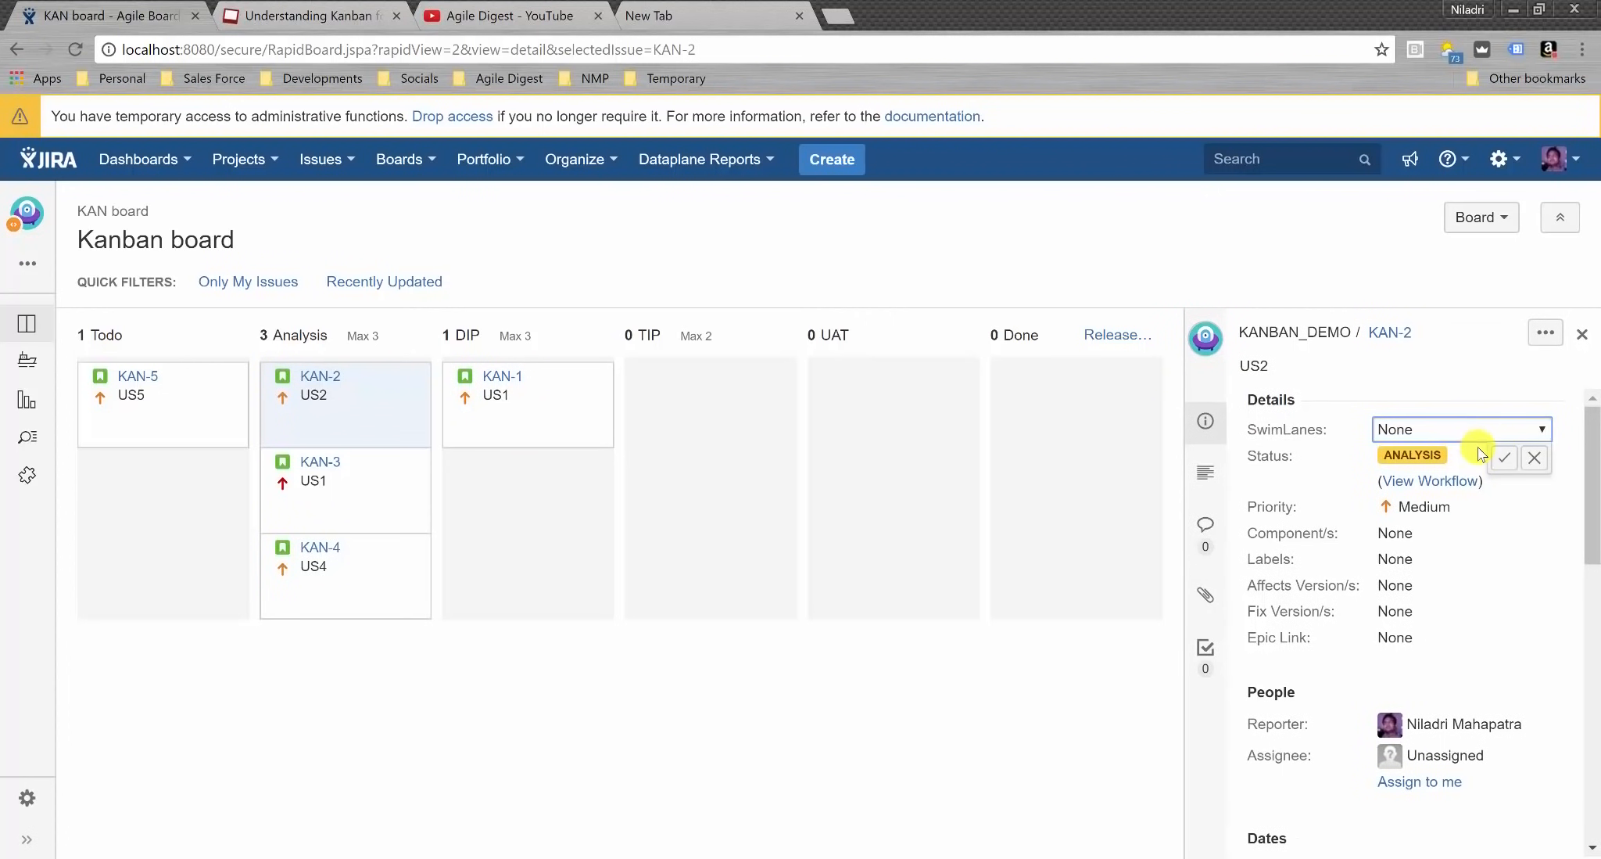
left_click(1539, 429)
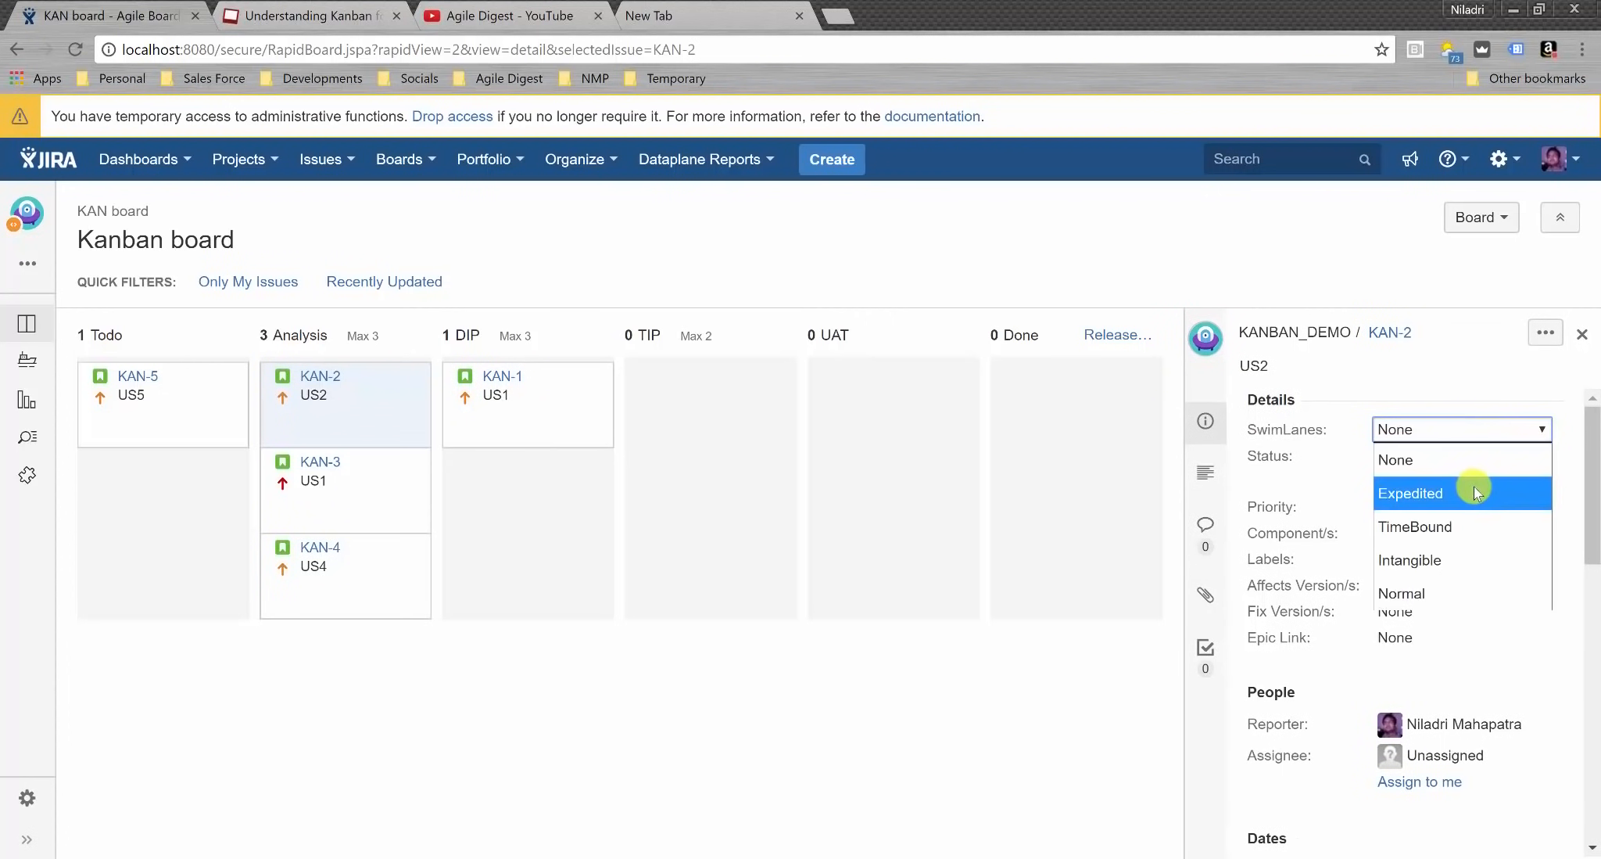
left_click(1474, 491)
left_click(1499, 466)
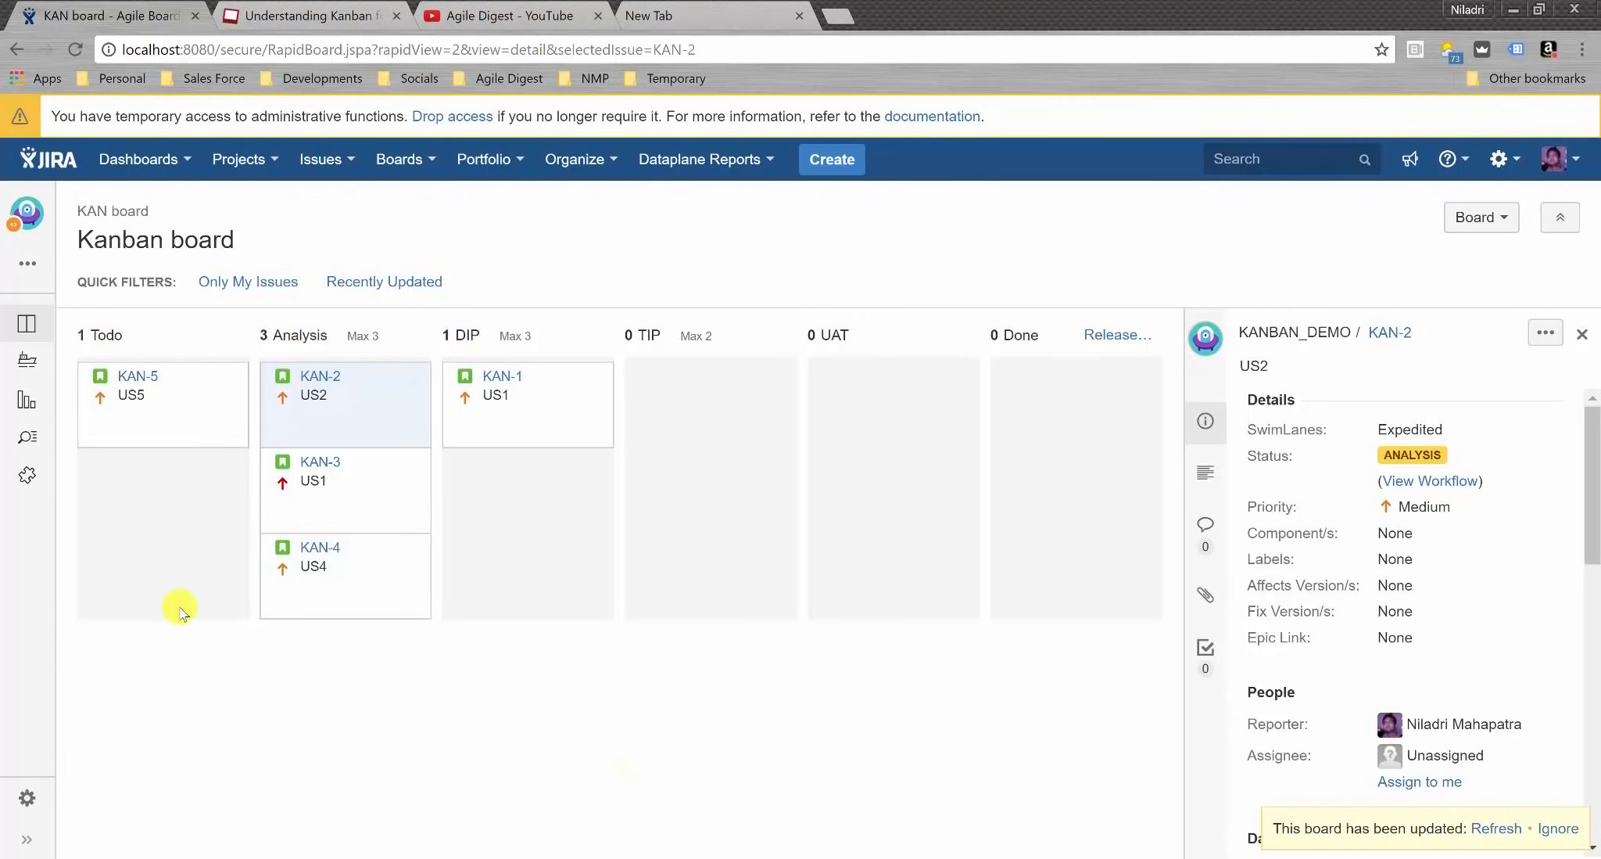
left_click(28, 263)
left_click(76, 50)
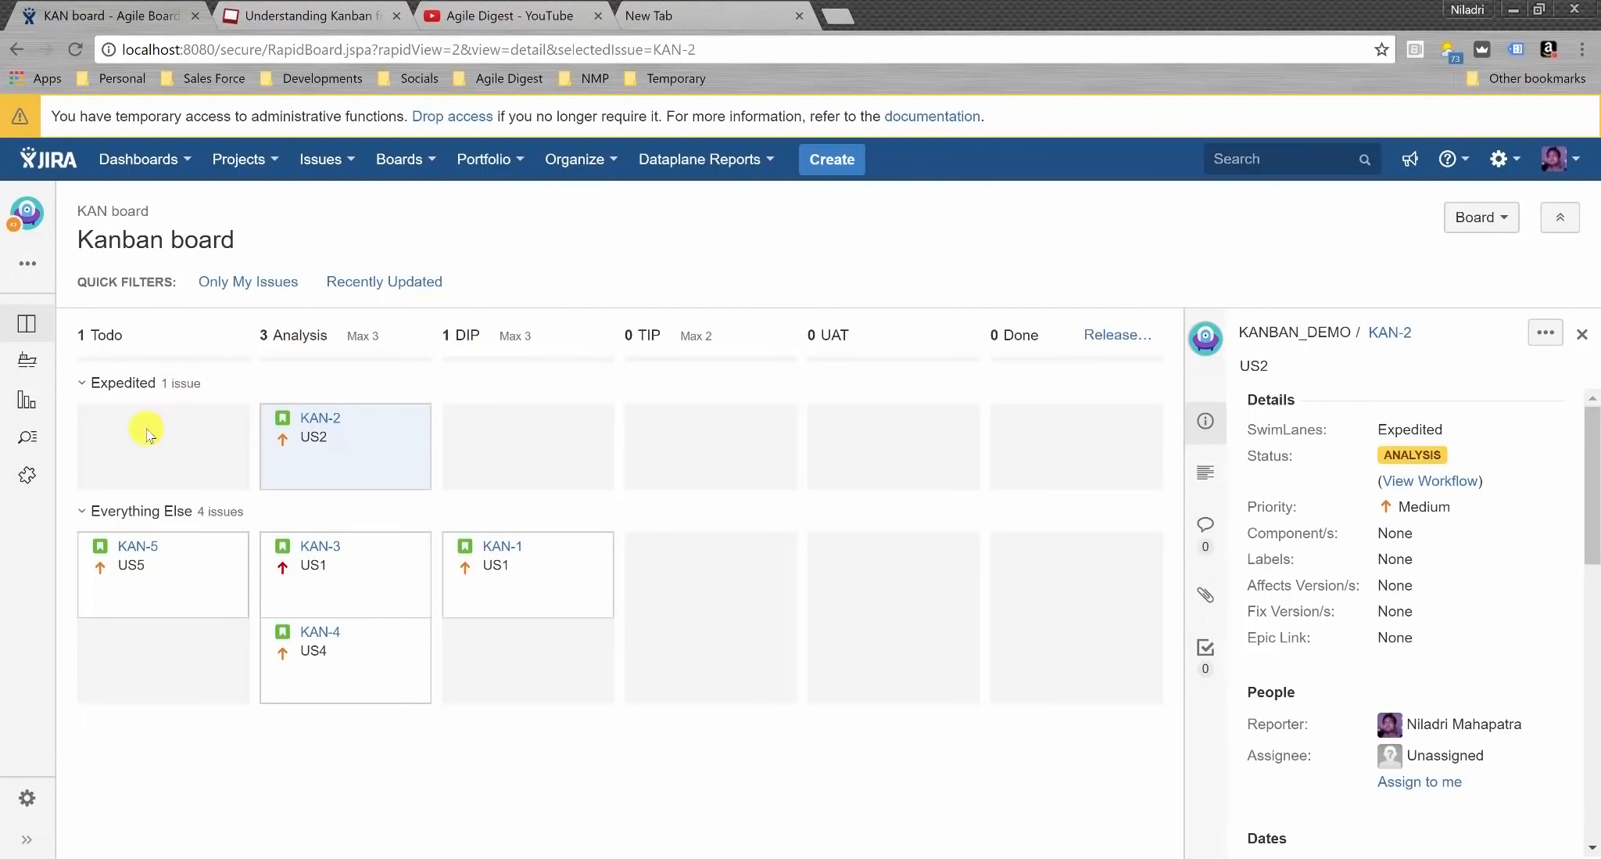
- Set the SwimLanes field of story KAN-3 to TimeBound and save the change
left_click(363, 558)
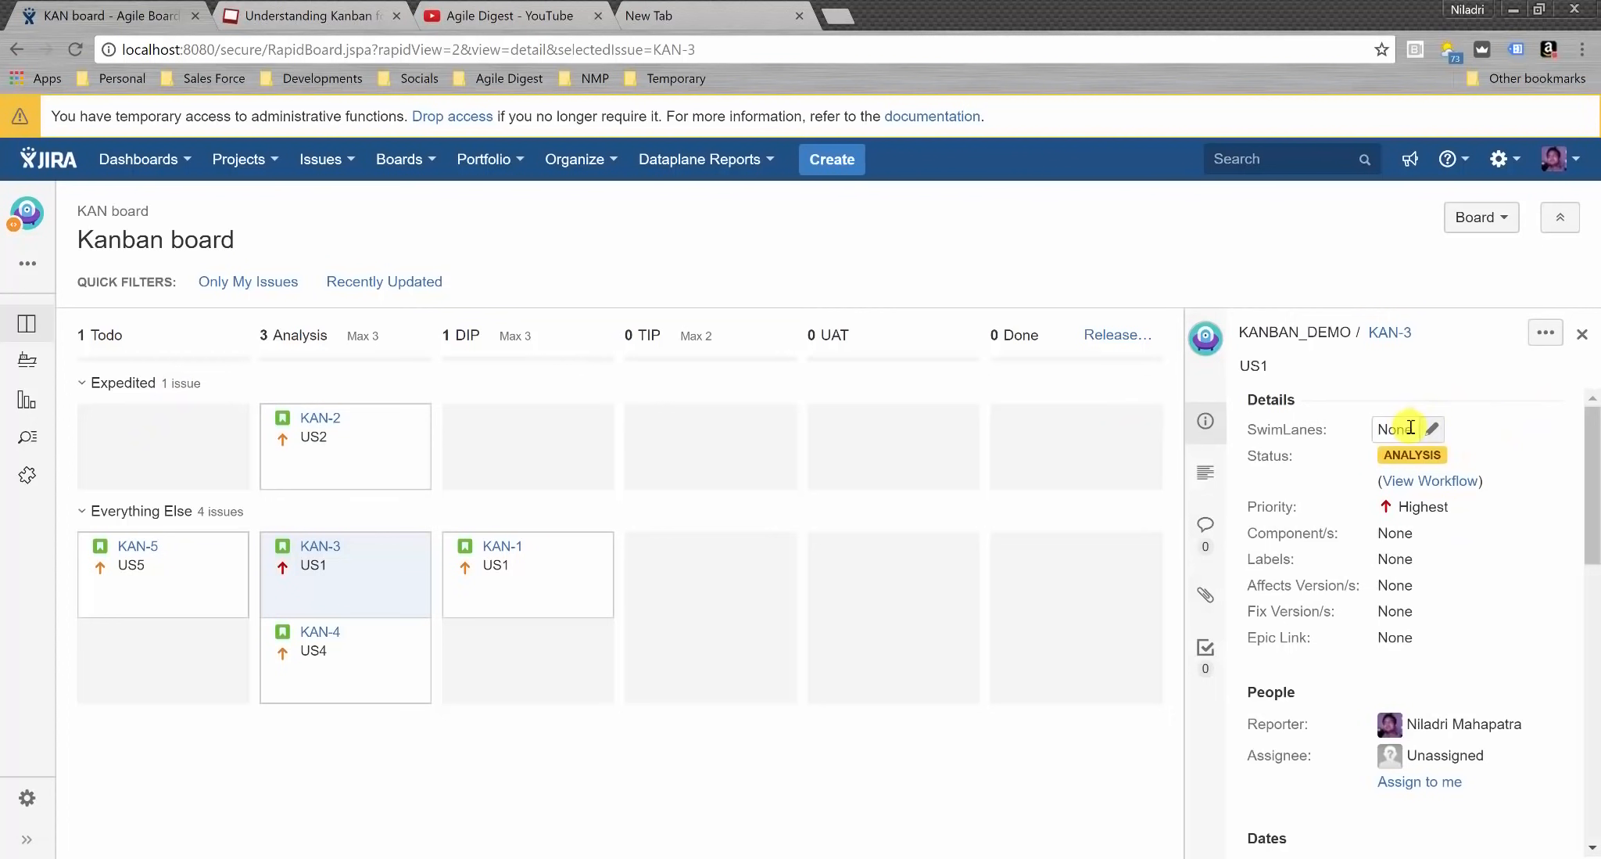
left_click(1410, 427)
left_click(1539, 430)
left_click(1465, 524)
left_click(1501, 460)
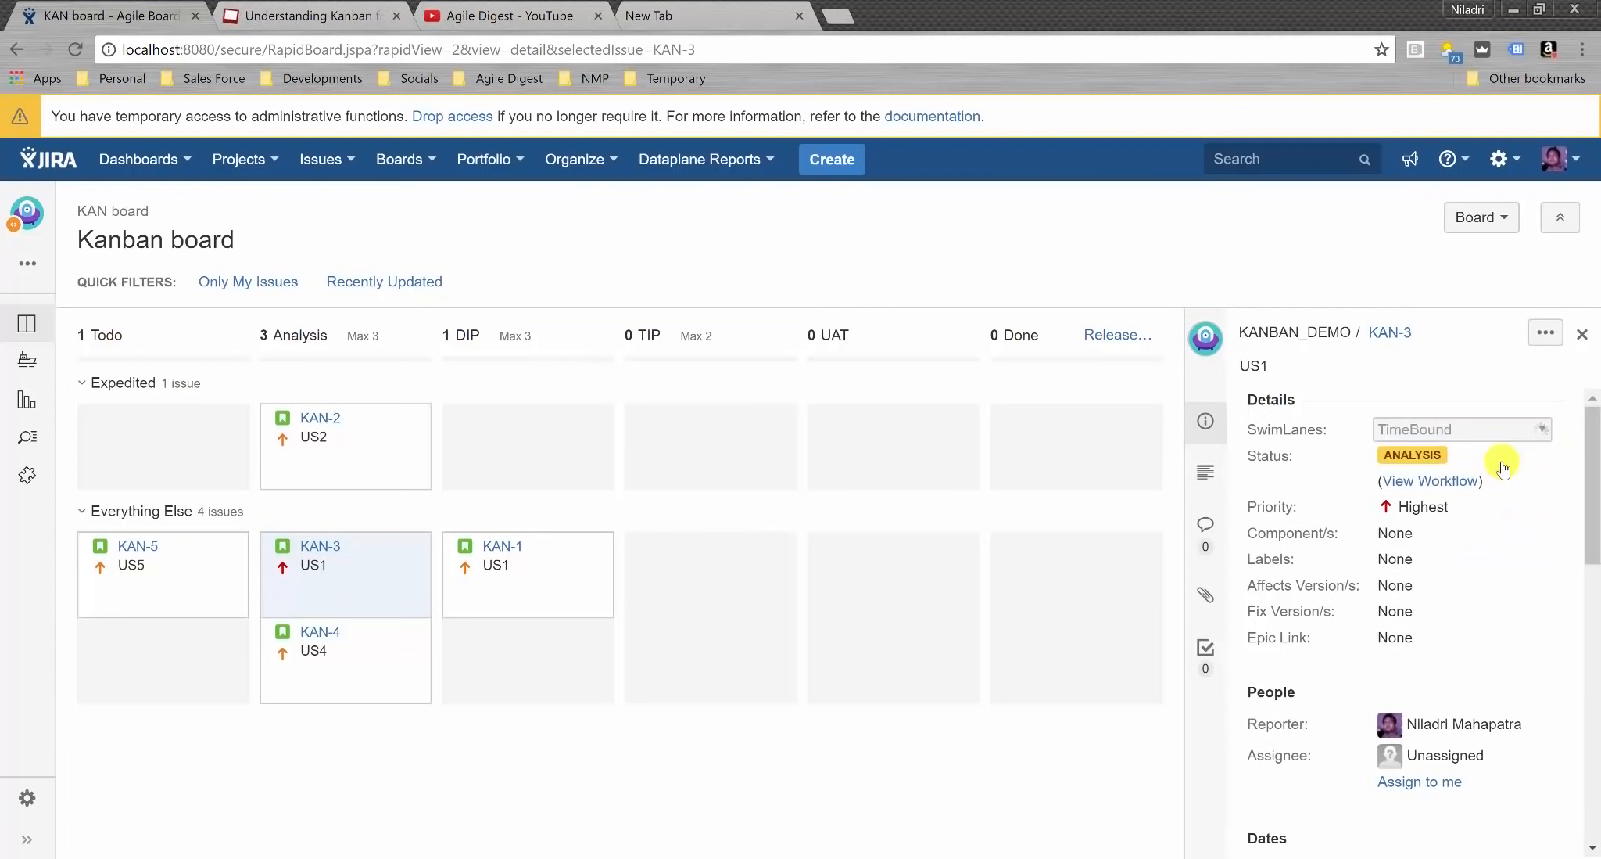
- Set the SwimLanes field of story KAN-1 to TimeBound, save it and reload the board
left_click(493, 600)
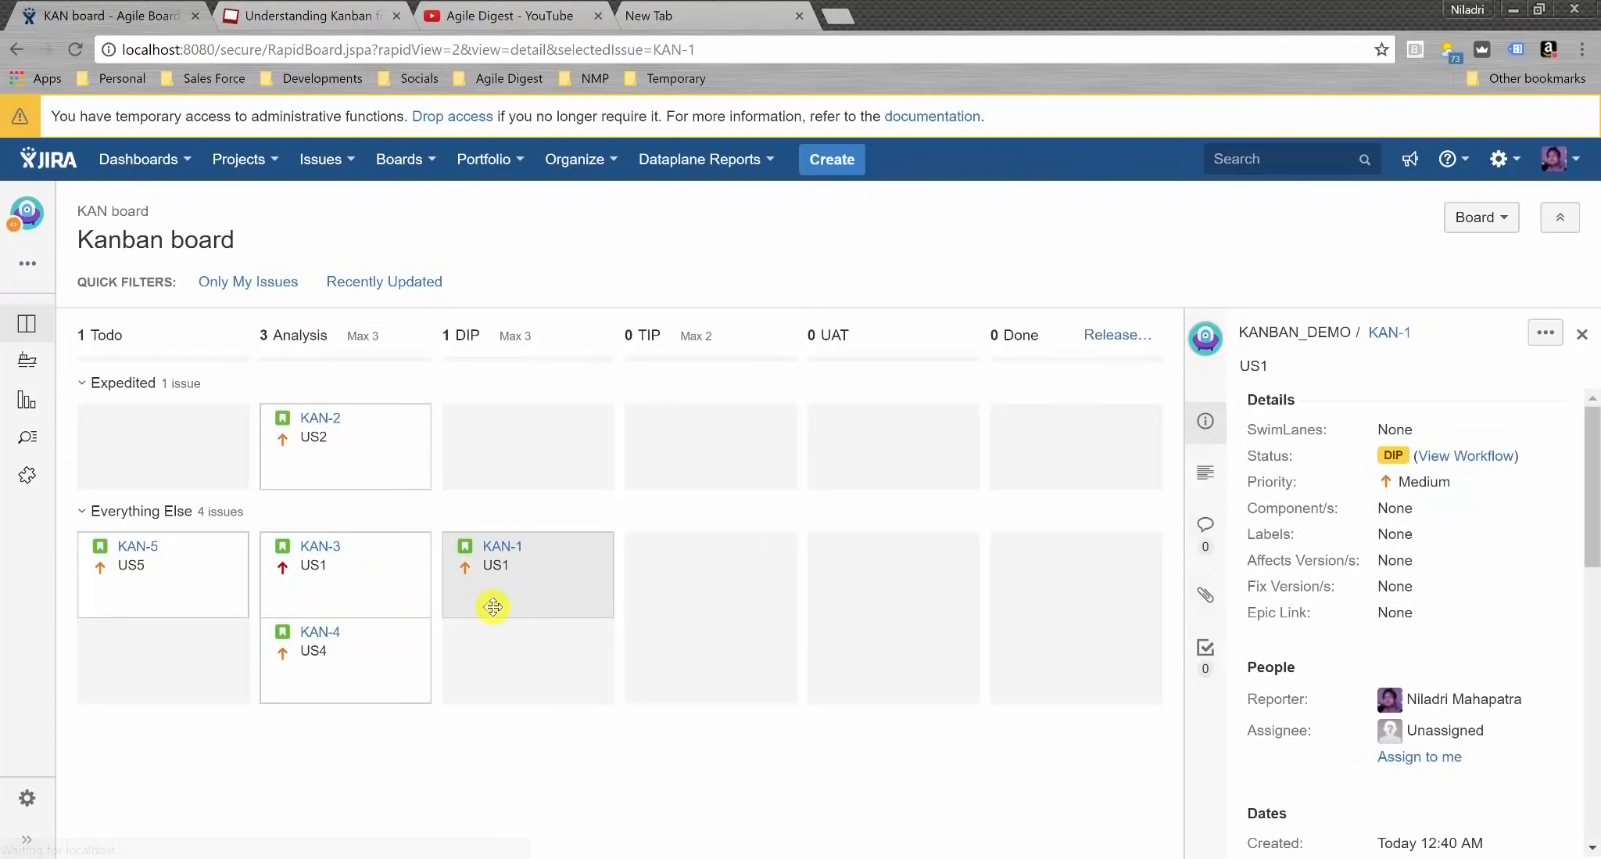
left_click(1434, 432)
left_click(1541, 429)
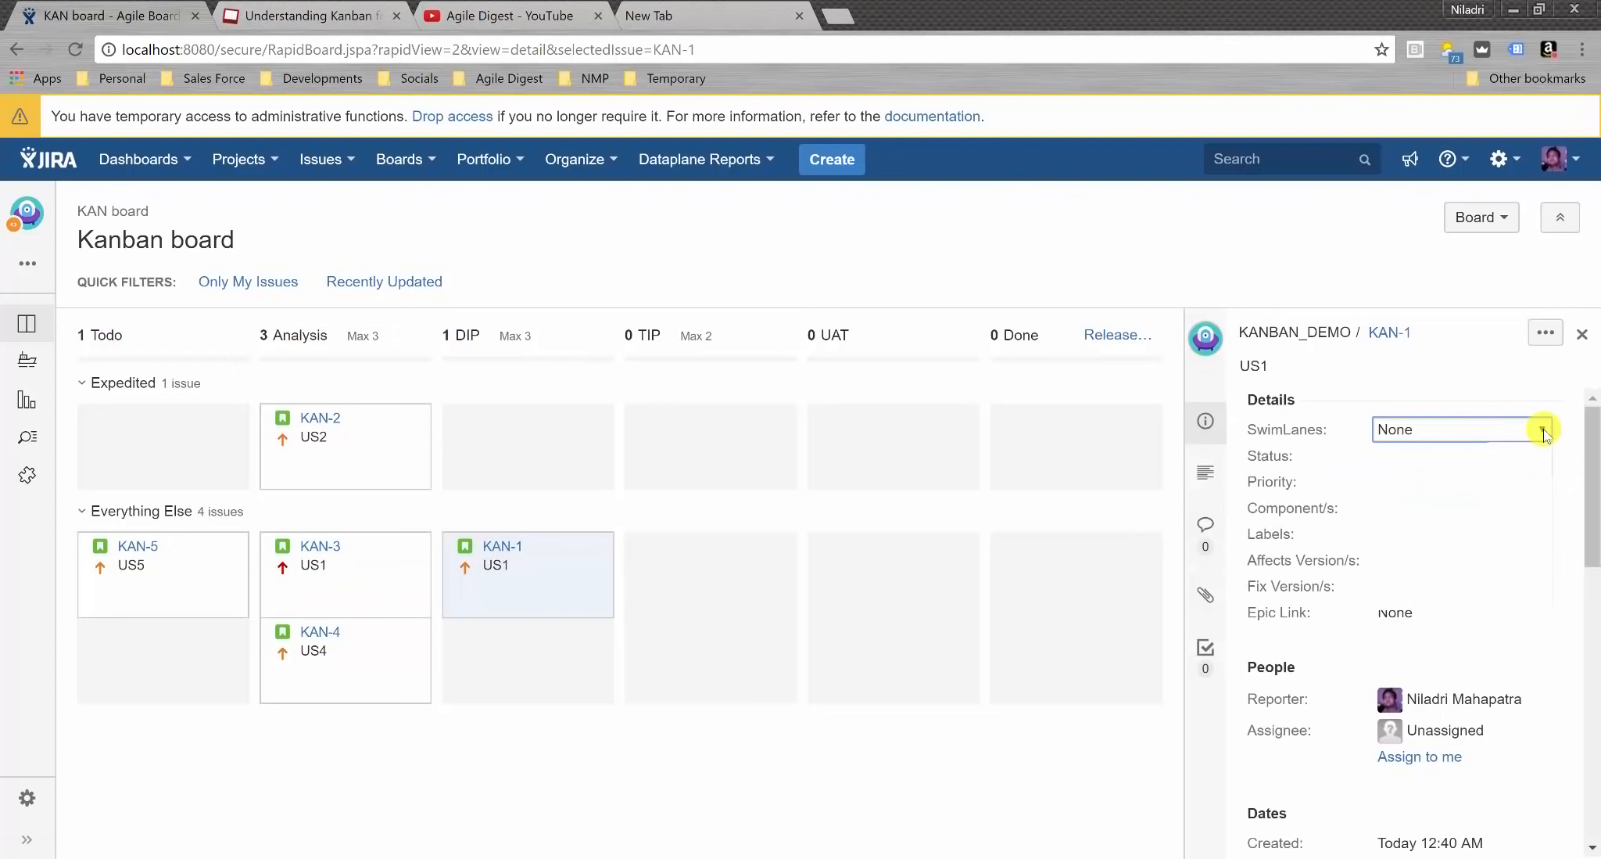
left_click(1454, 523)
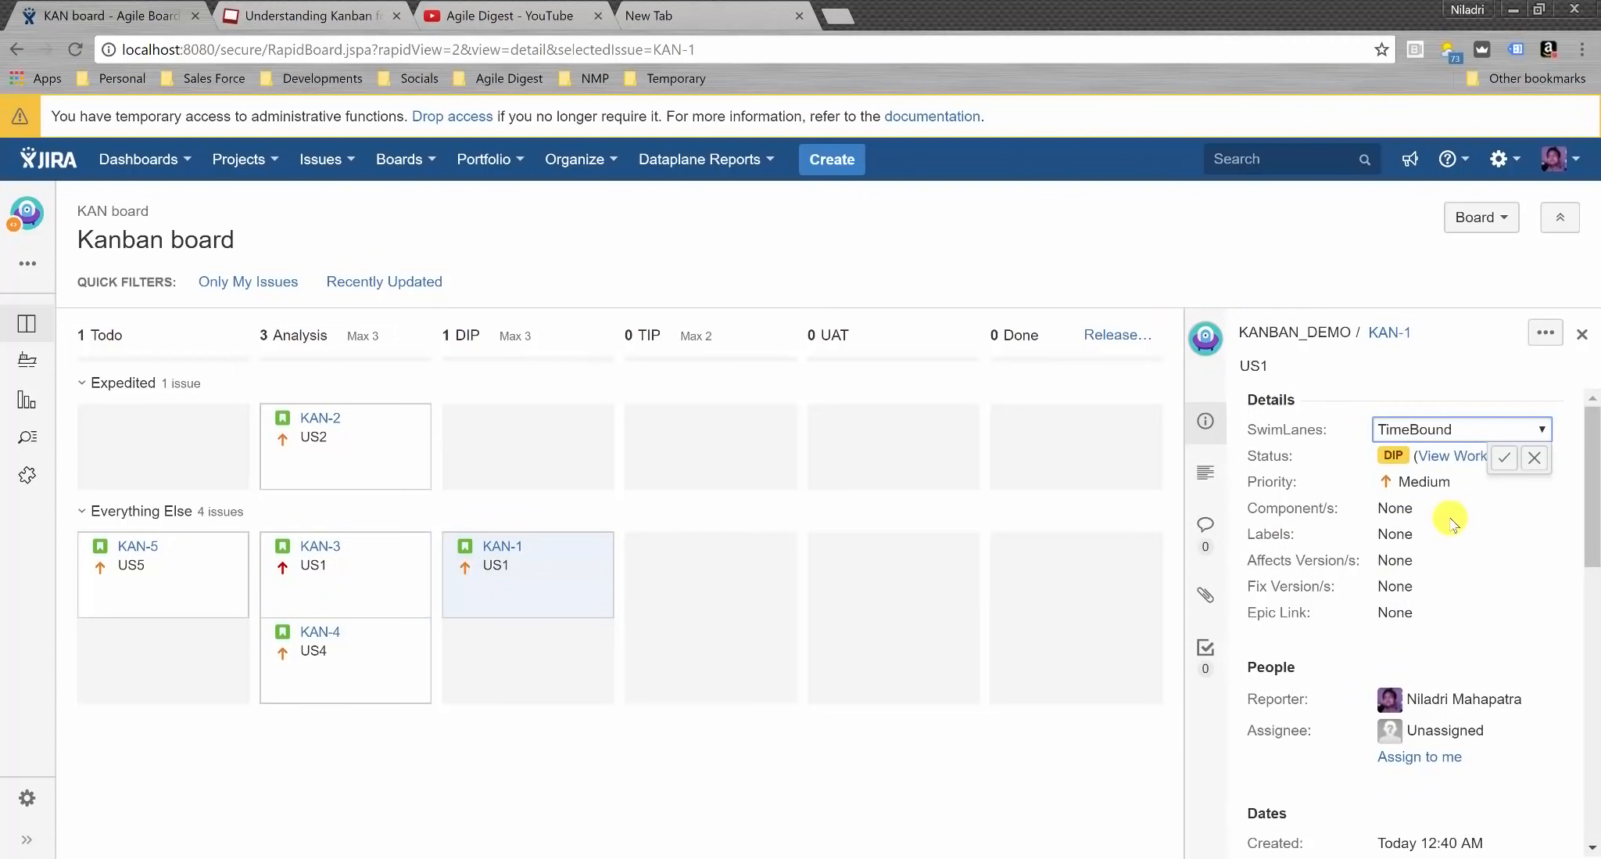
left_click(1504, 457)
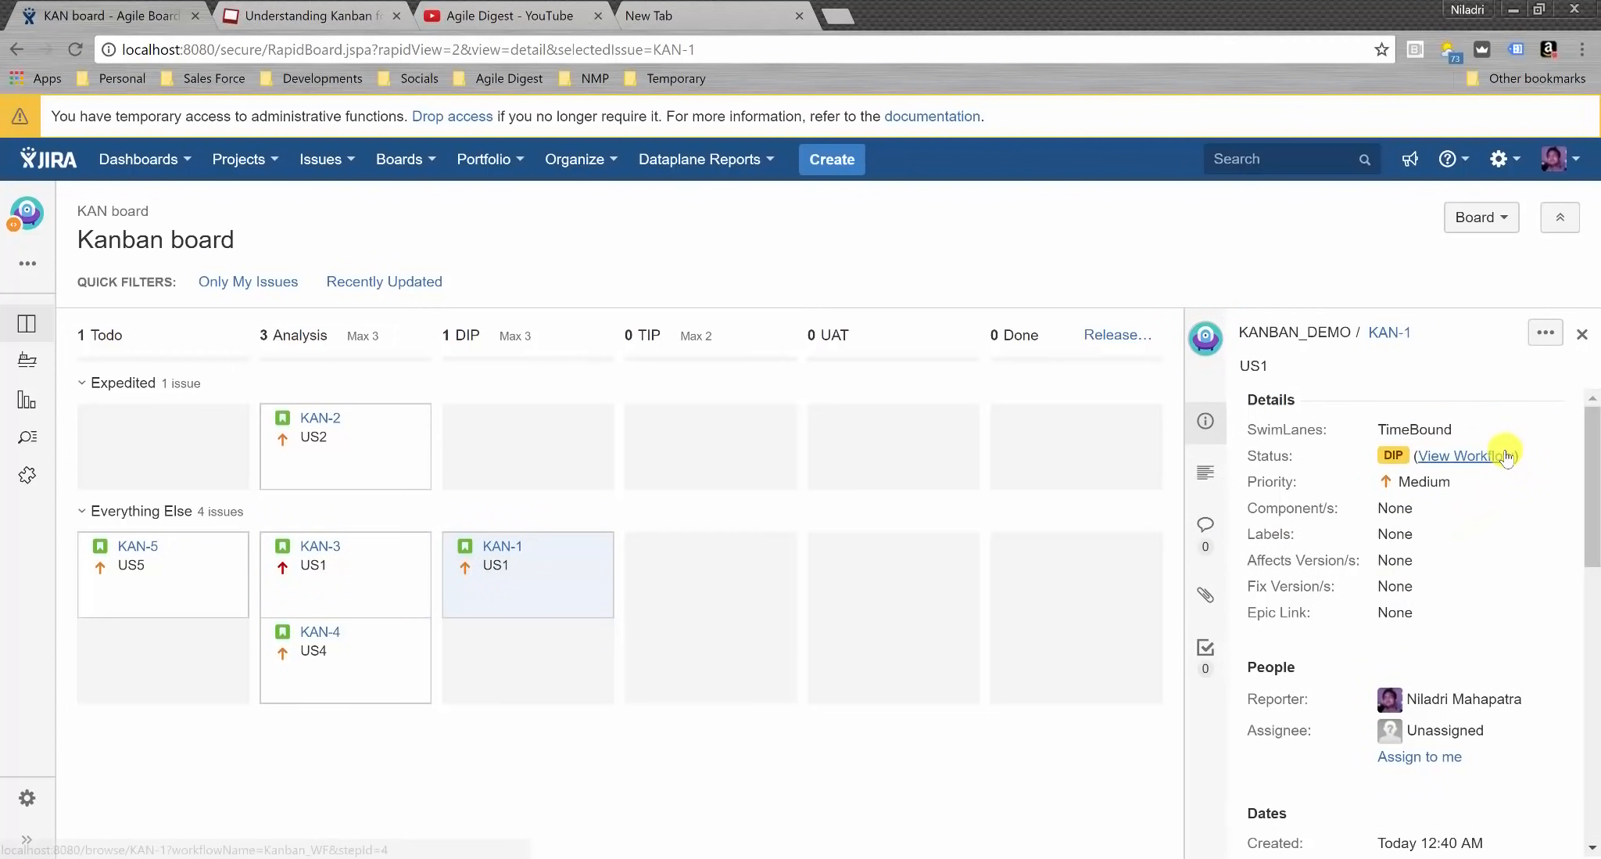
left_click(75, 49)
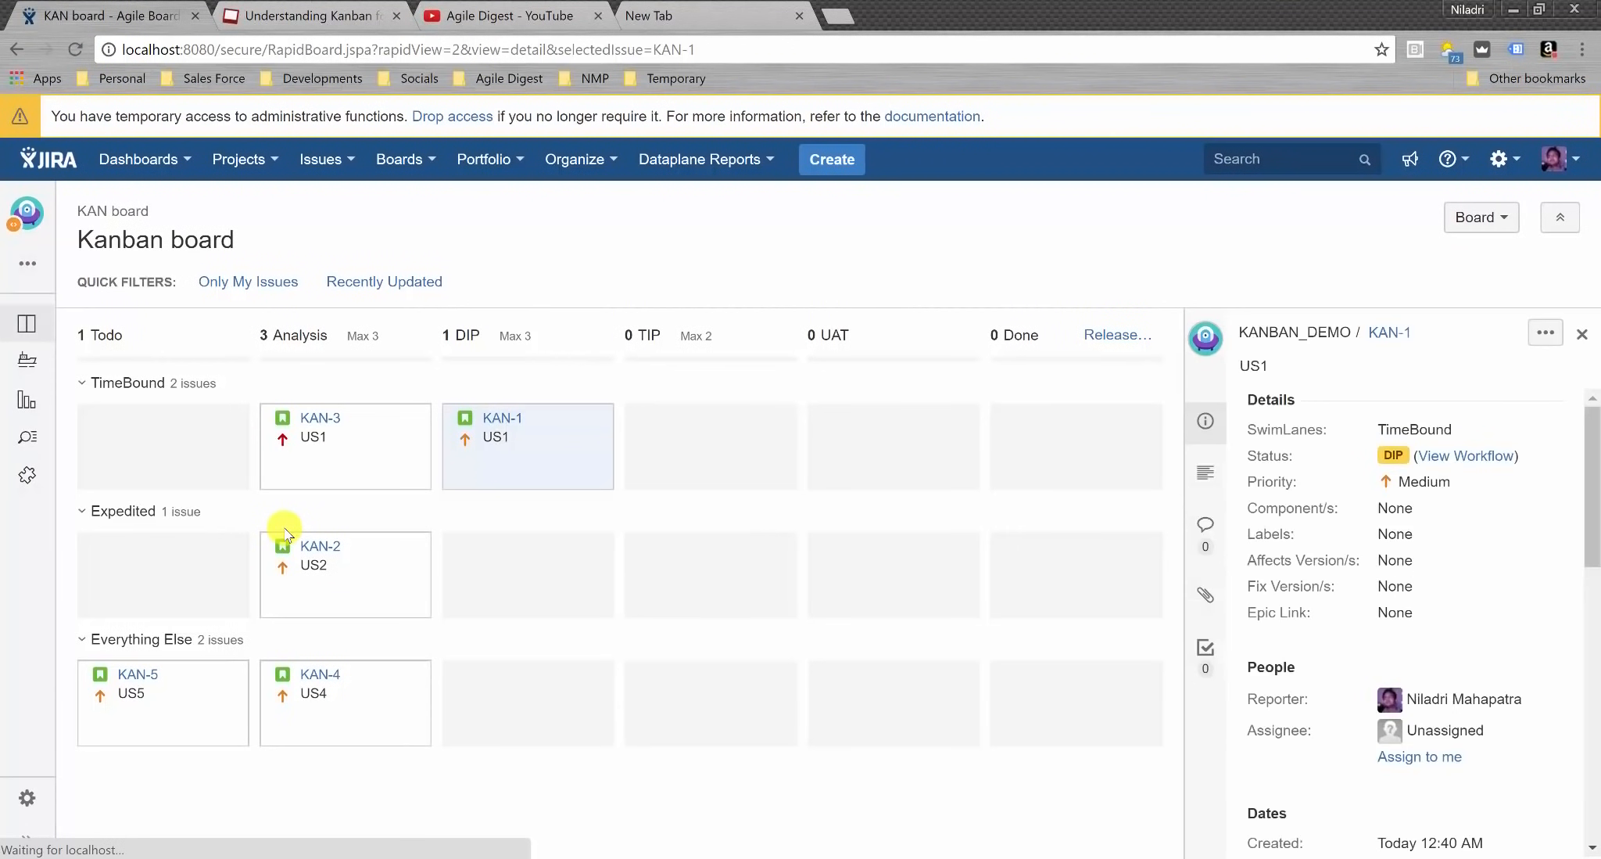
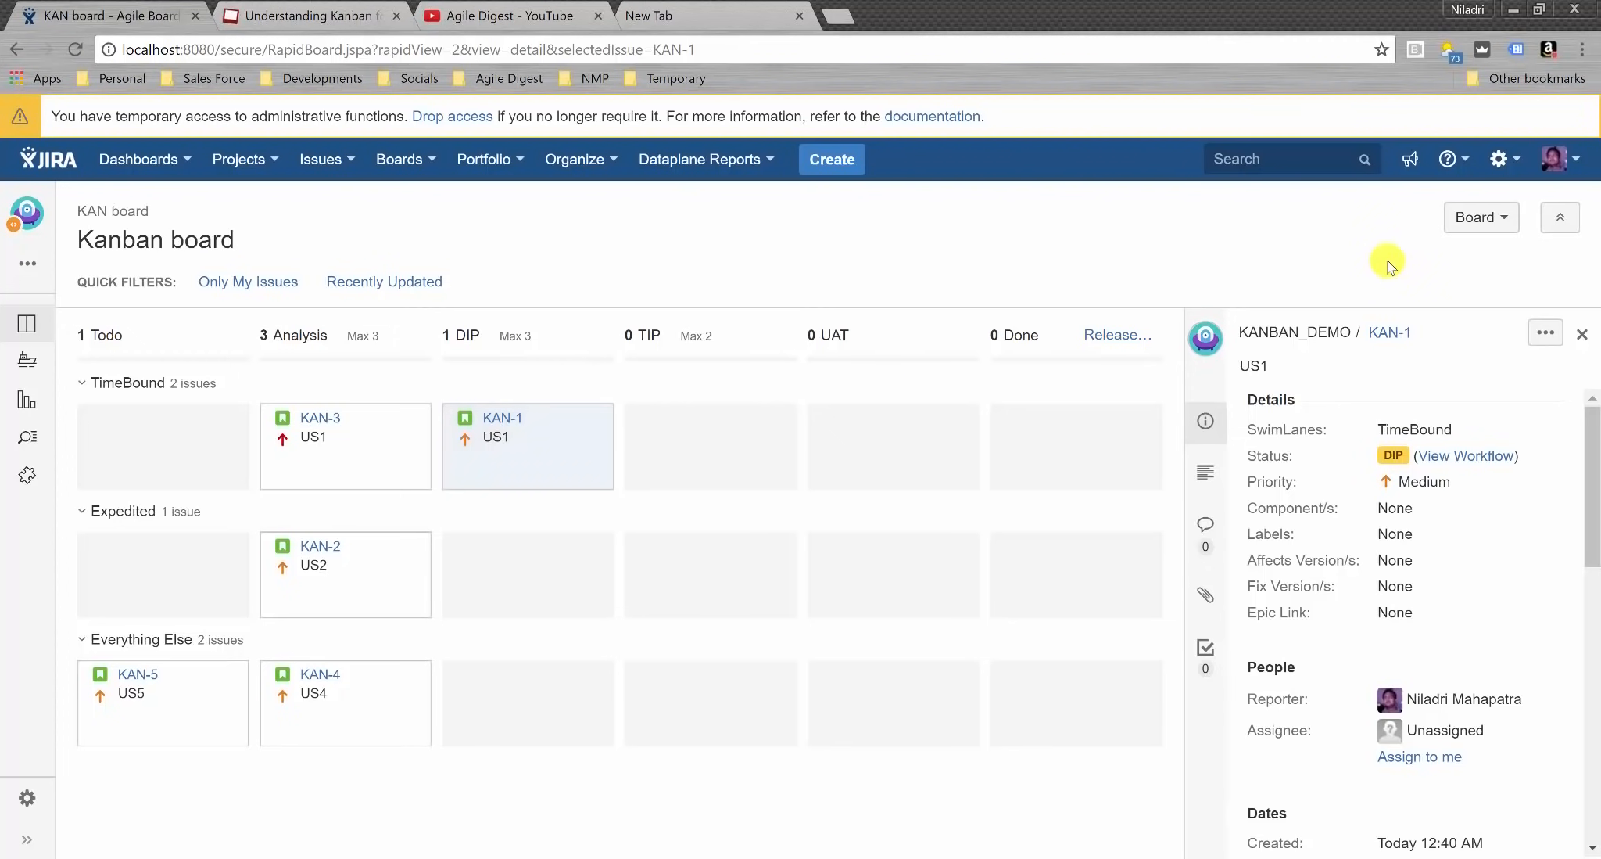
- Open the board's configuration and review its Columns and Swimlanes settings
left_click(1482, 219)
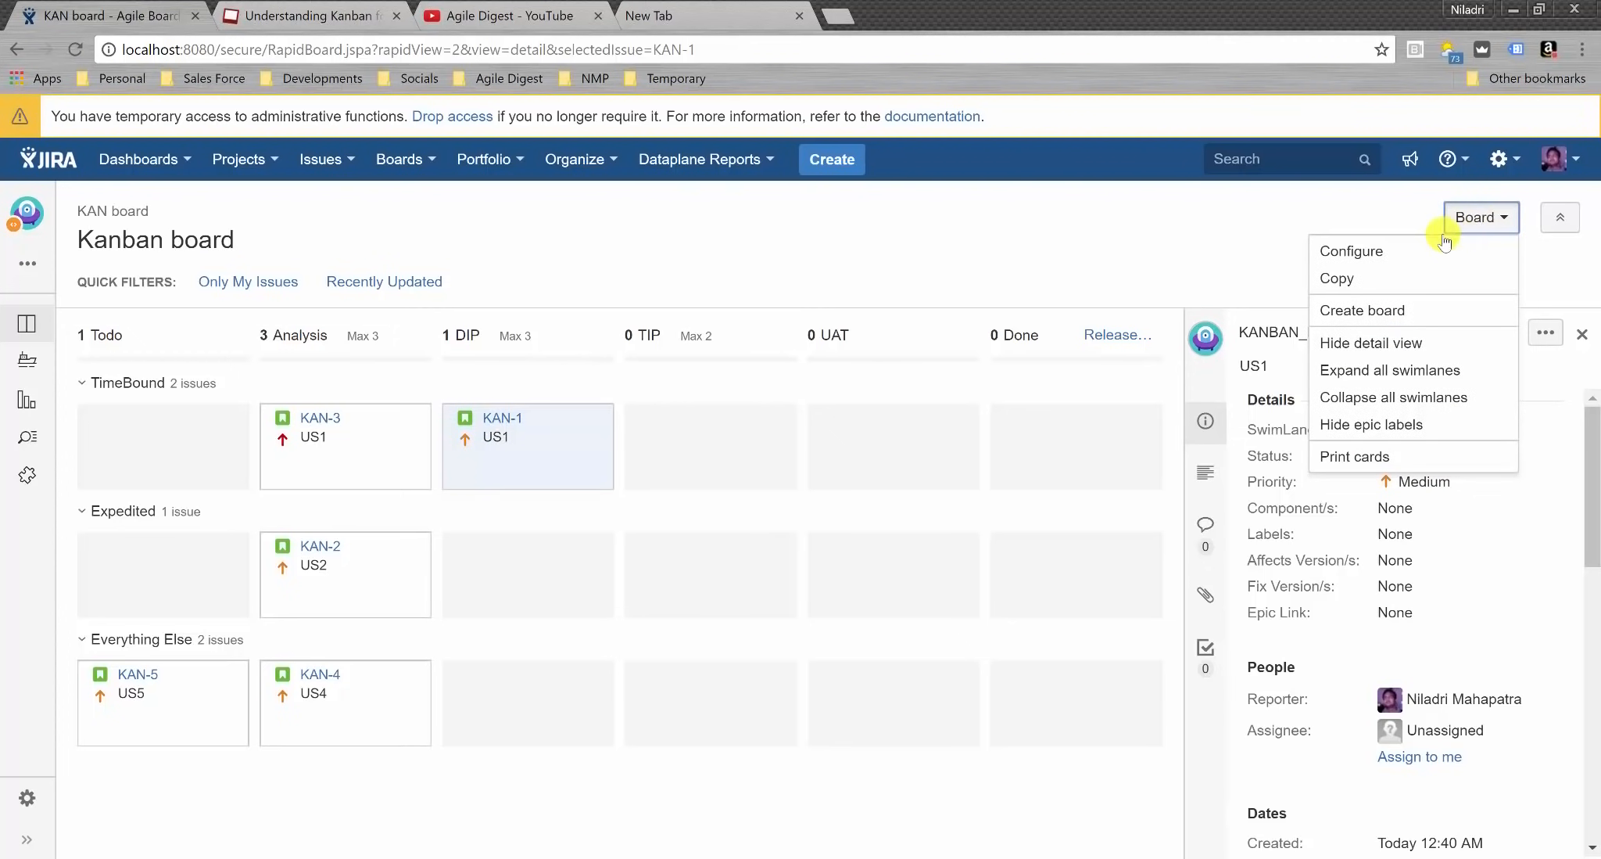
left_click(1416, 251)
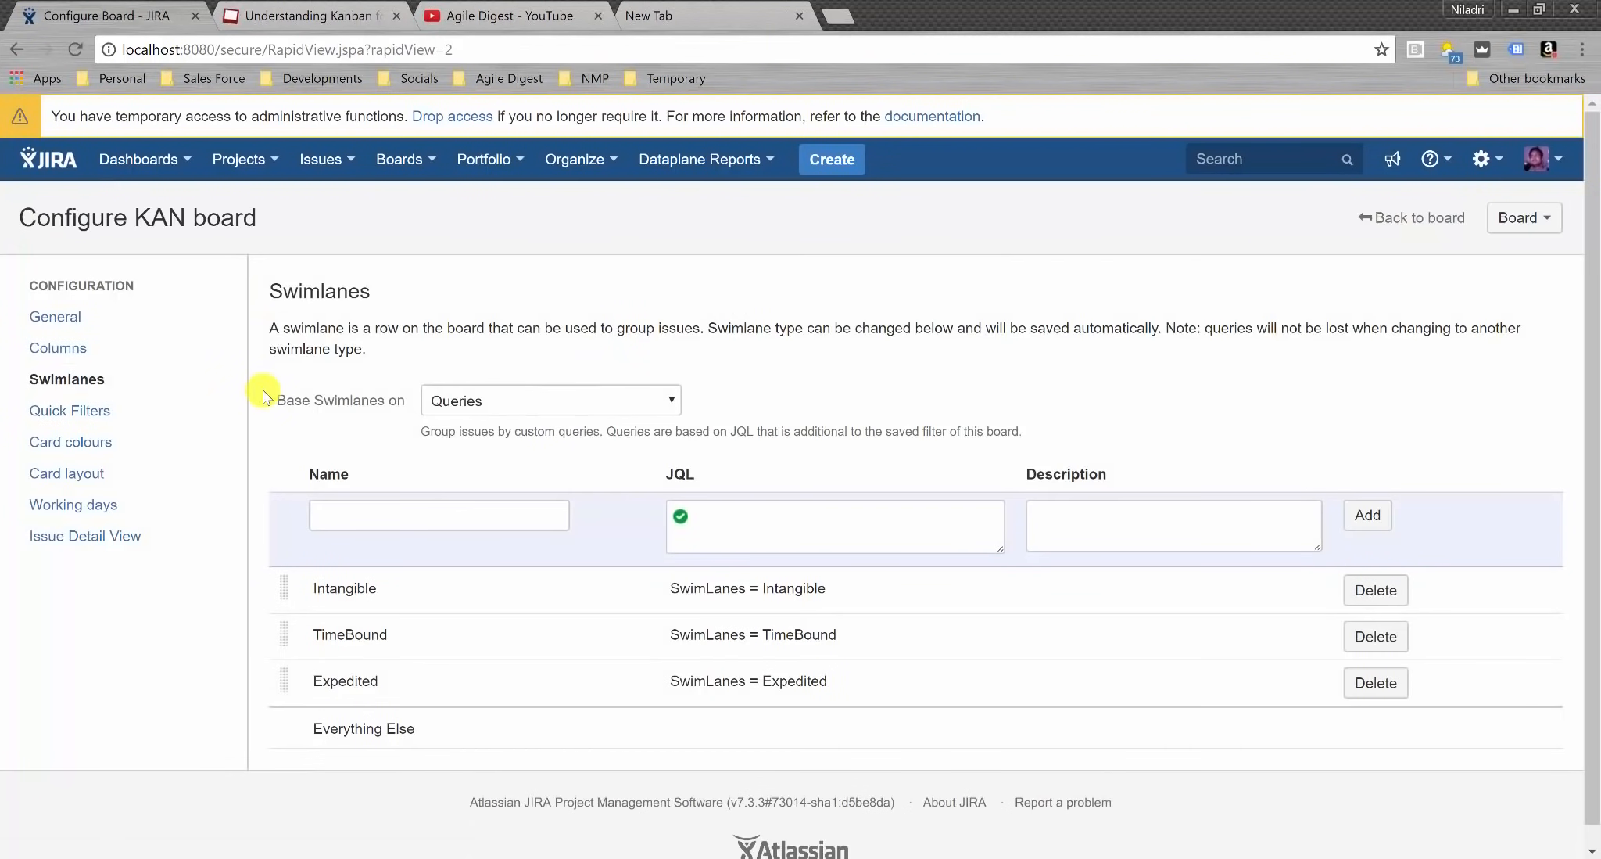
left_click(63, 347)
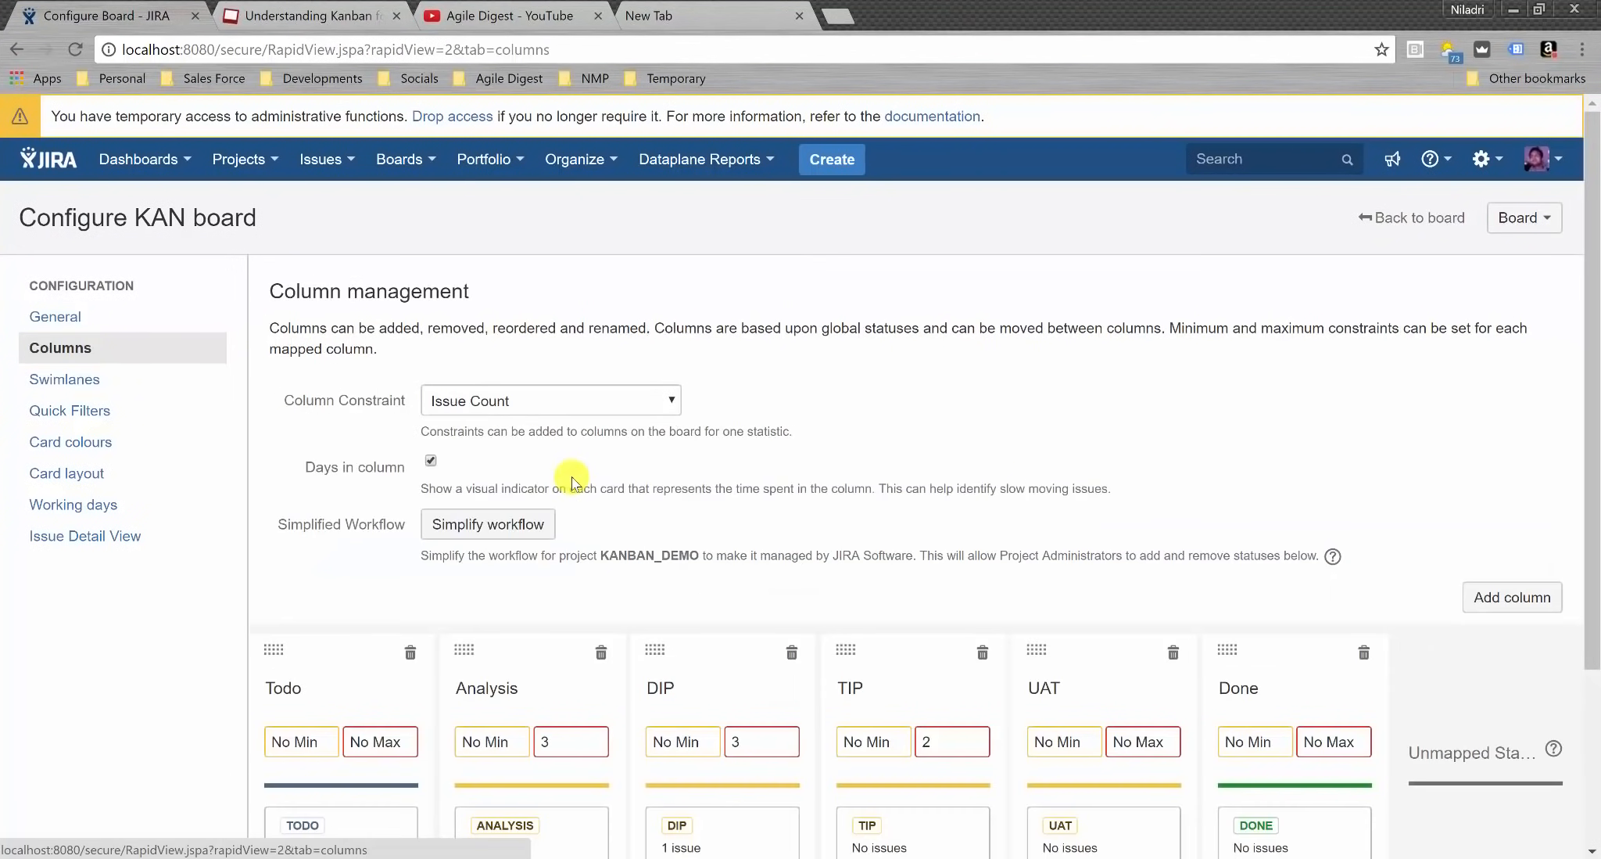
scroll(1109, 479, "down", 2)
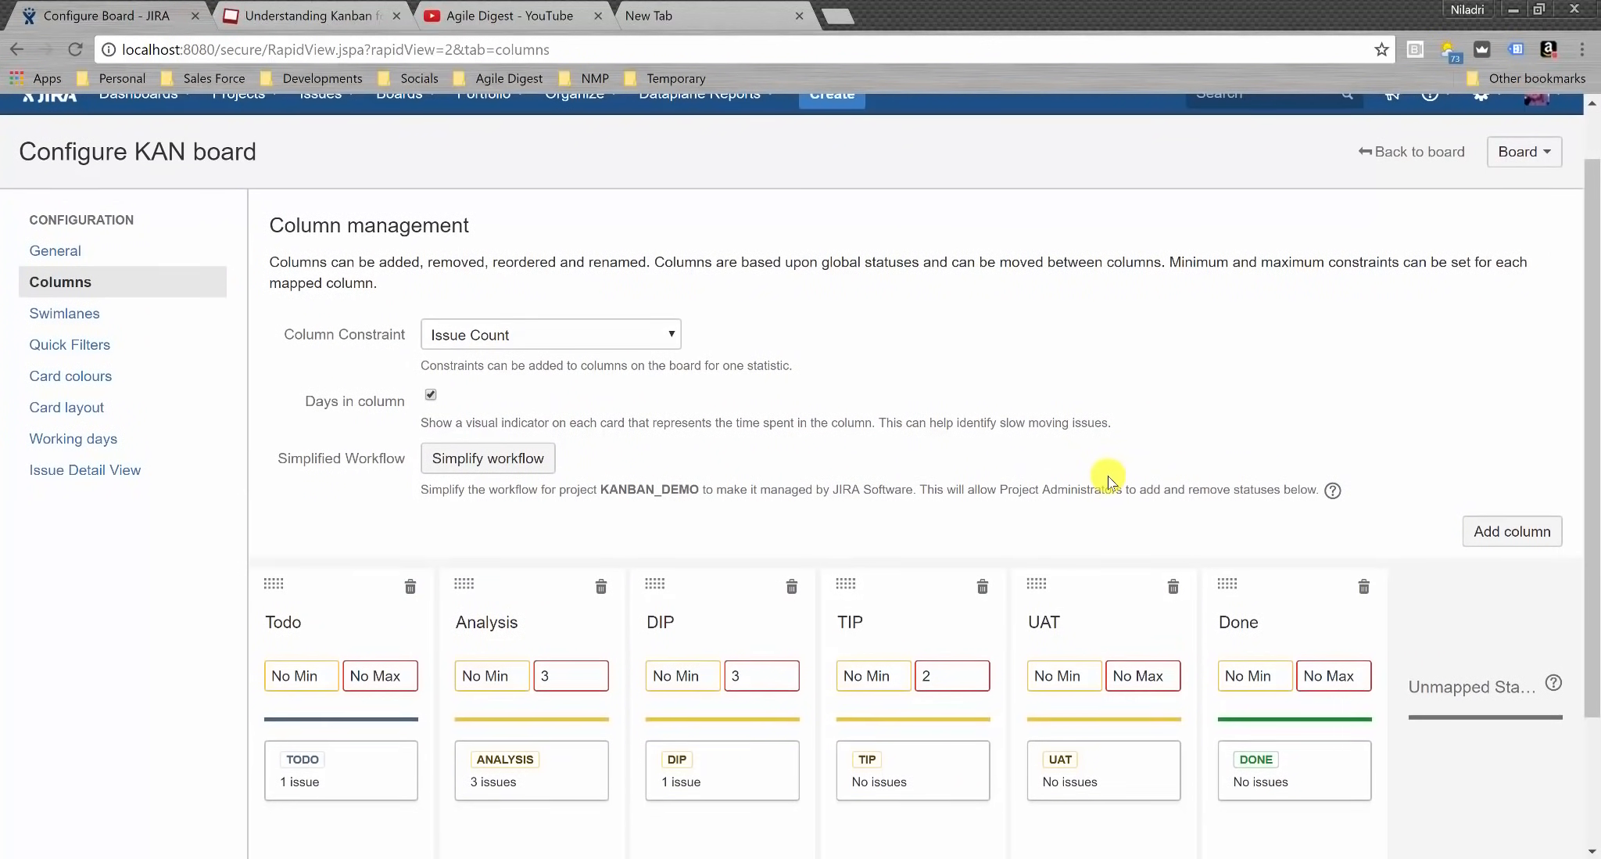
scroll(1109, 476, "down", 2)
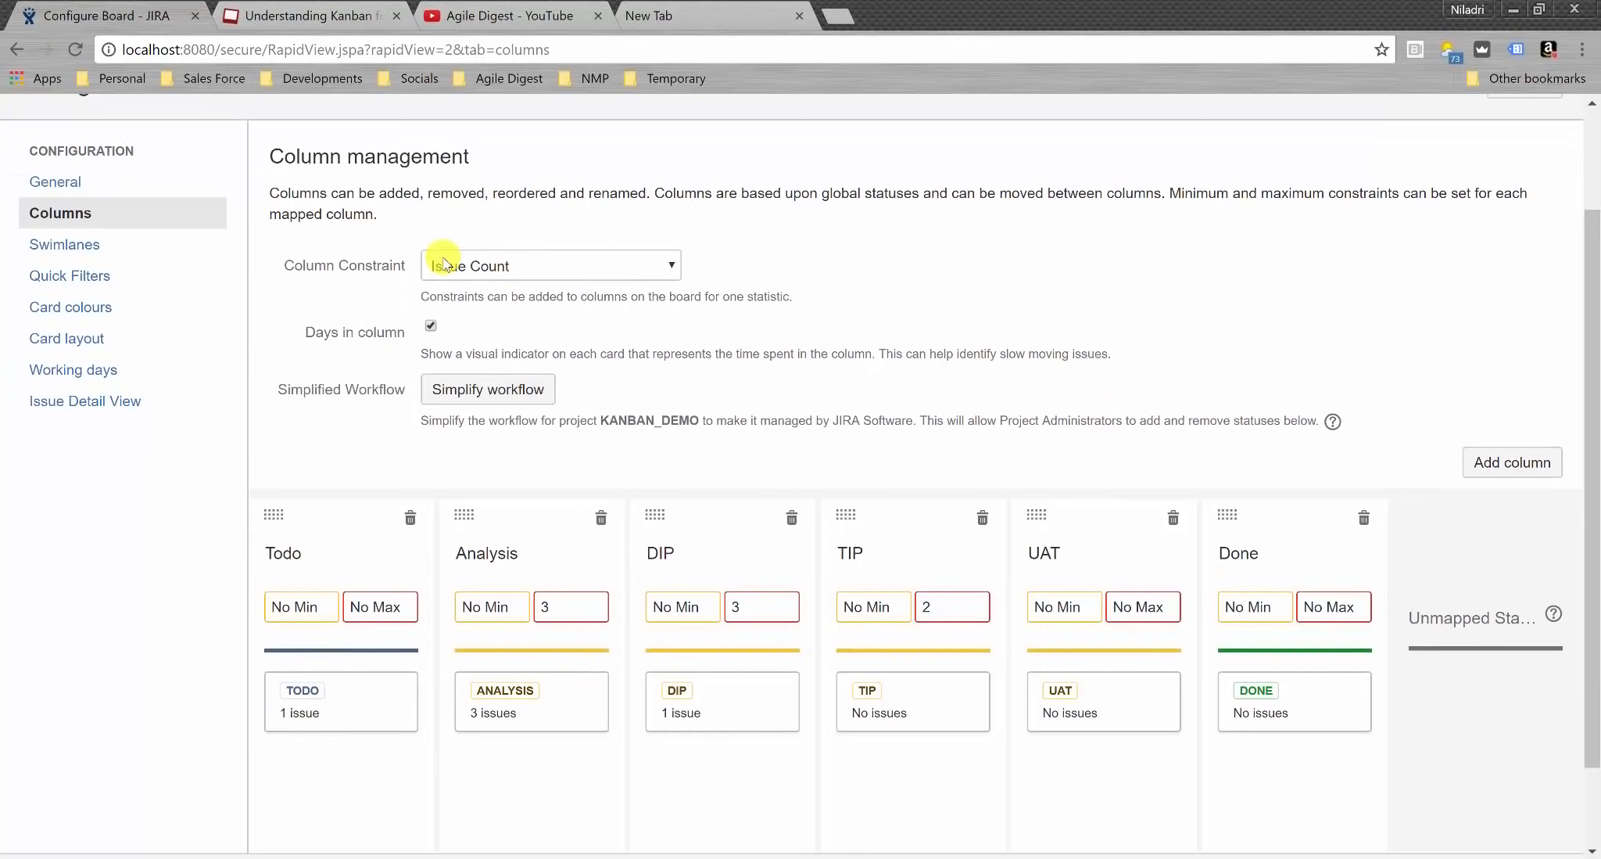
left_click(121, 244)
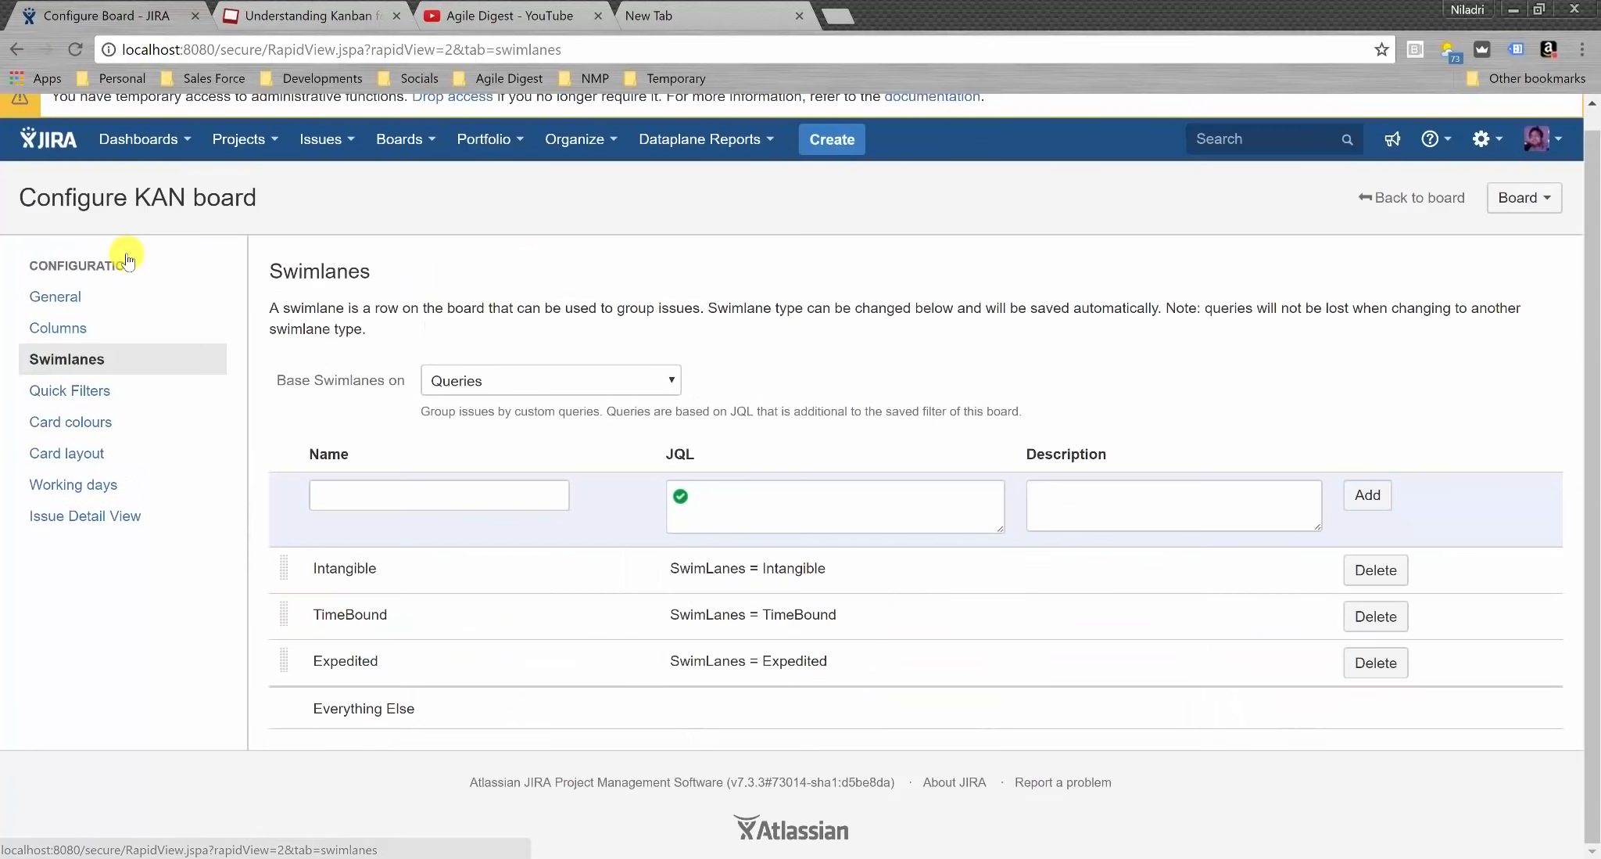
- Examine the methods available for basing card colours on, leaving the selection at None
left_click(86, 420)
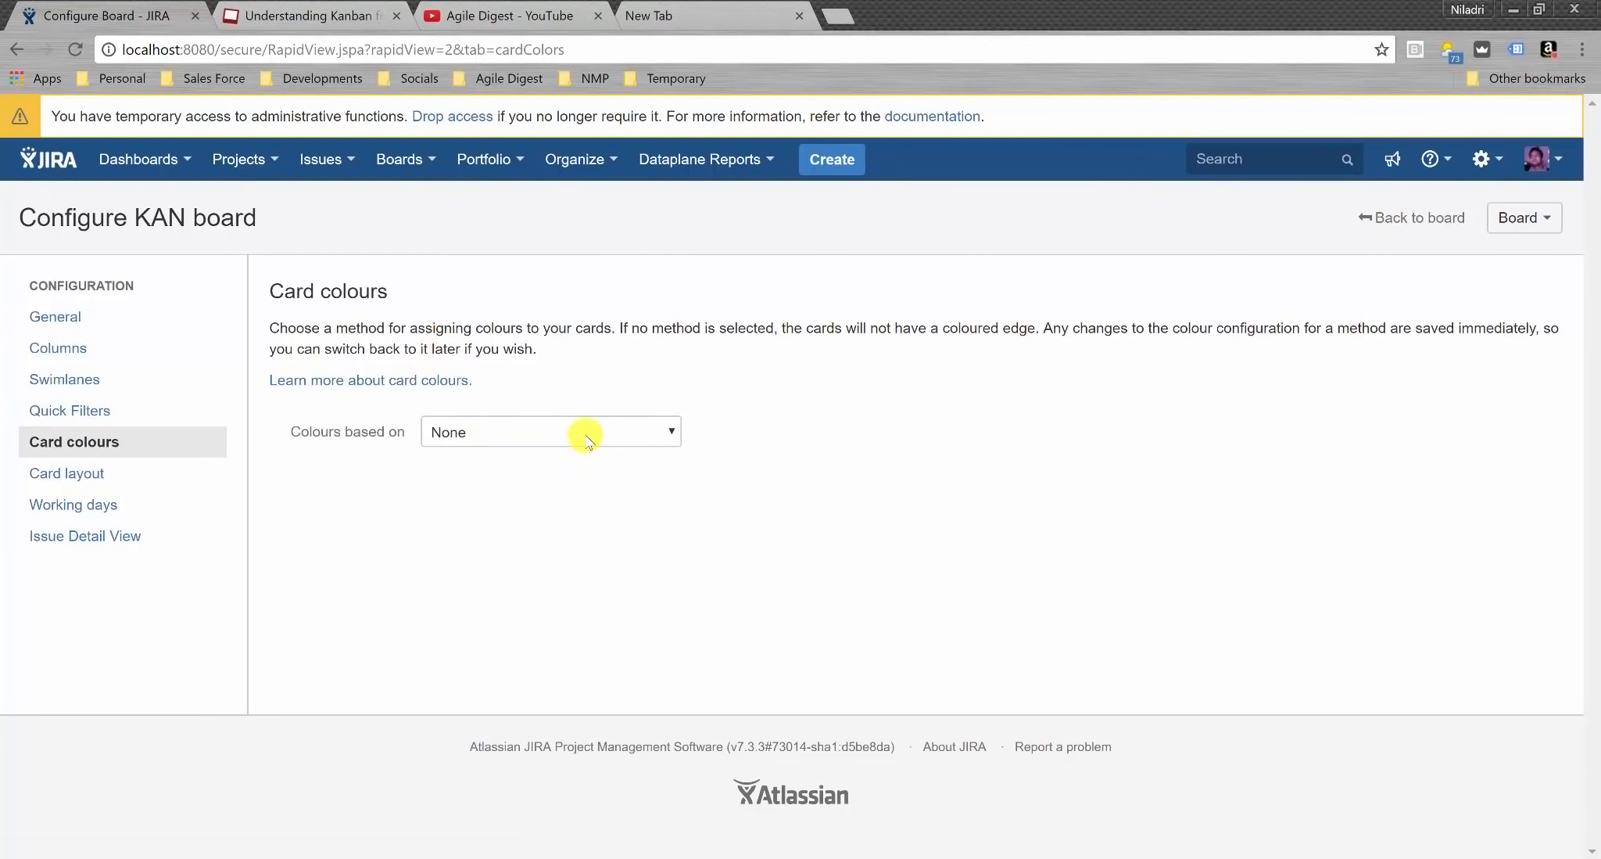
left_click(567, 432)
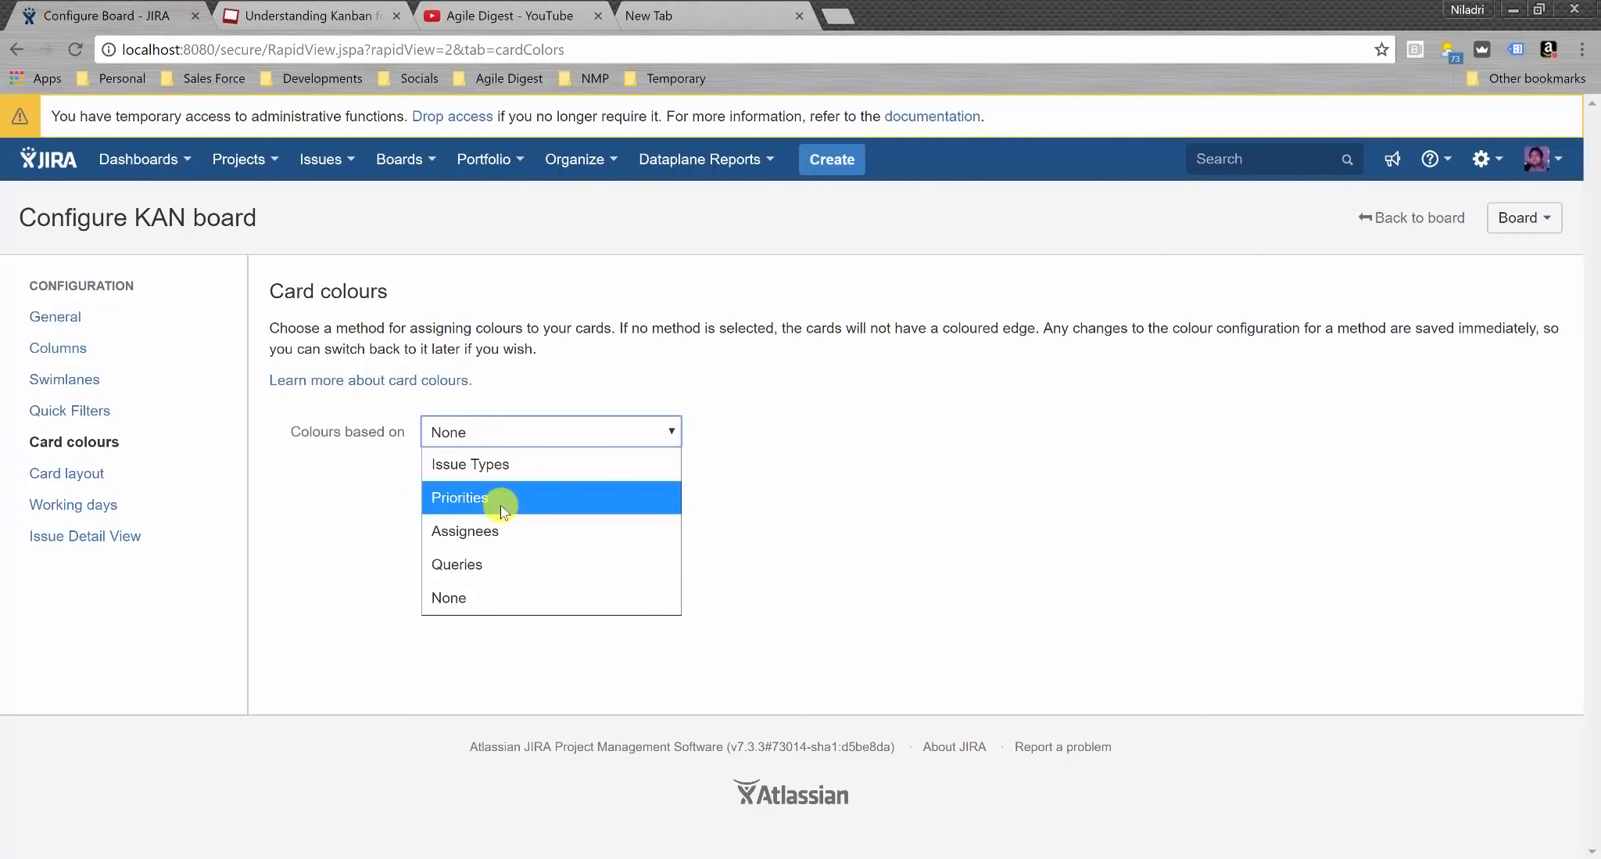
left_click(336, 481)
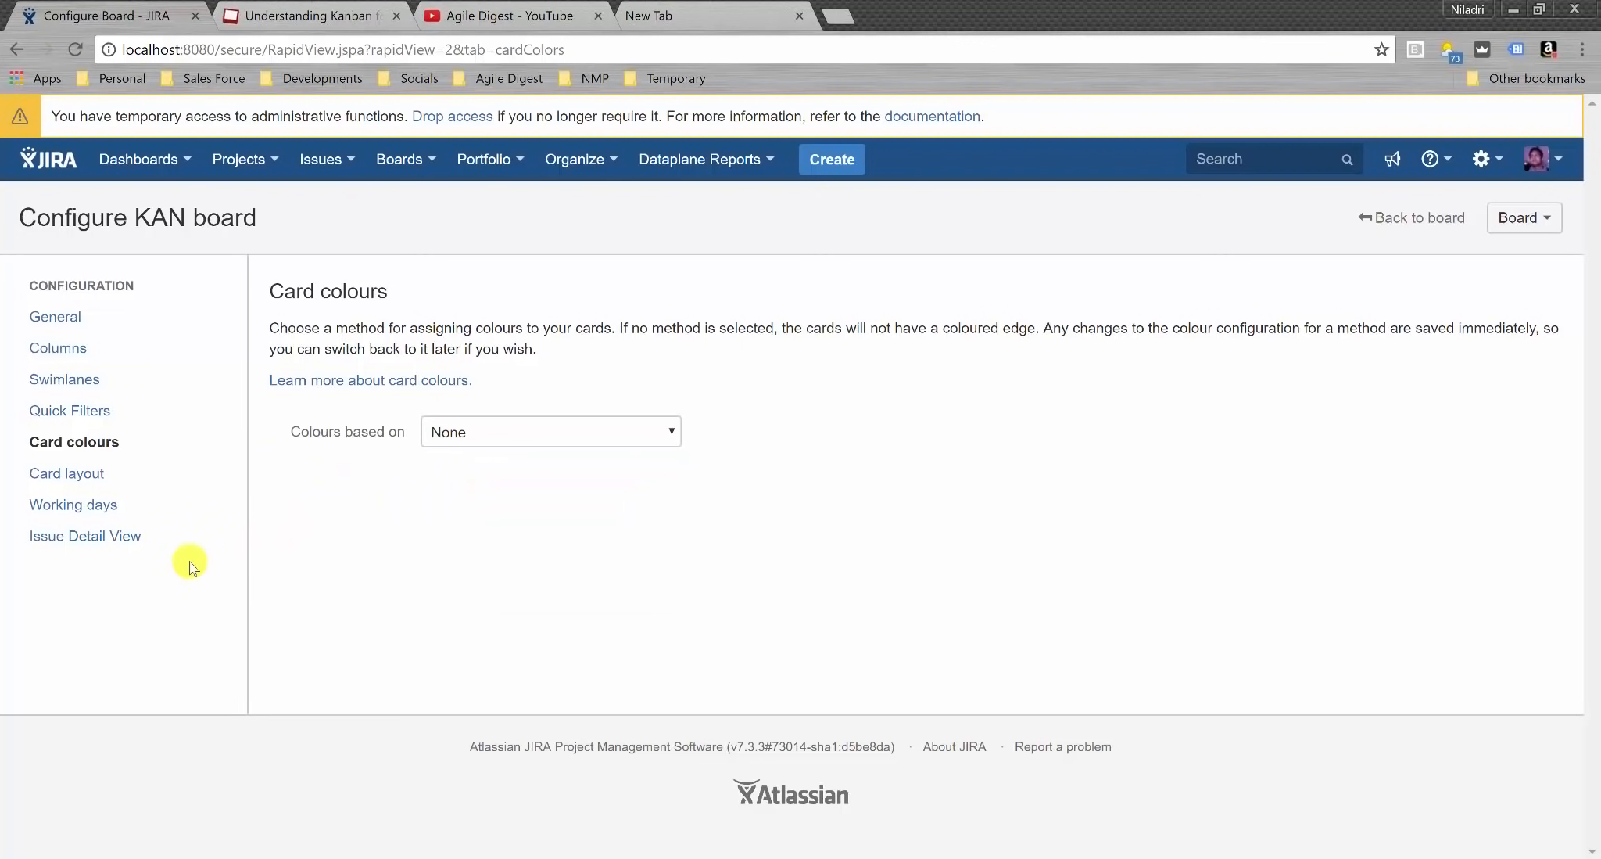
- Examine the extra fields available for the board's card layout, leaving the selection at Affects Version/s
left_click(92, 476)
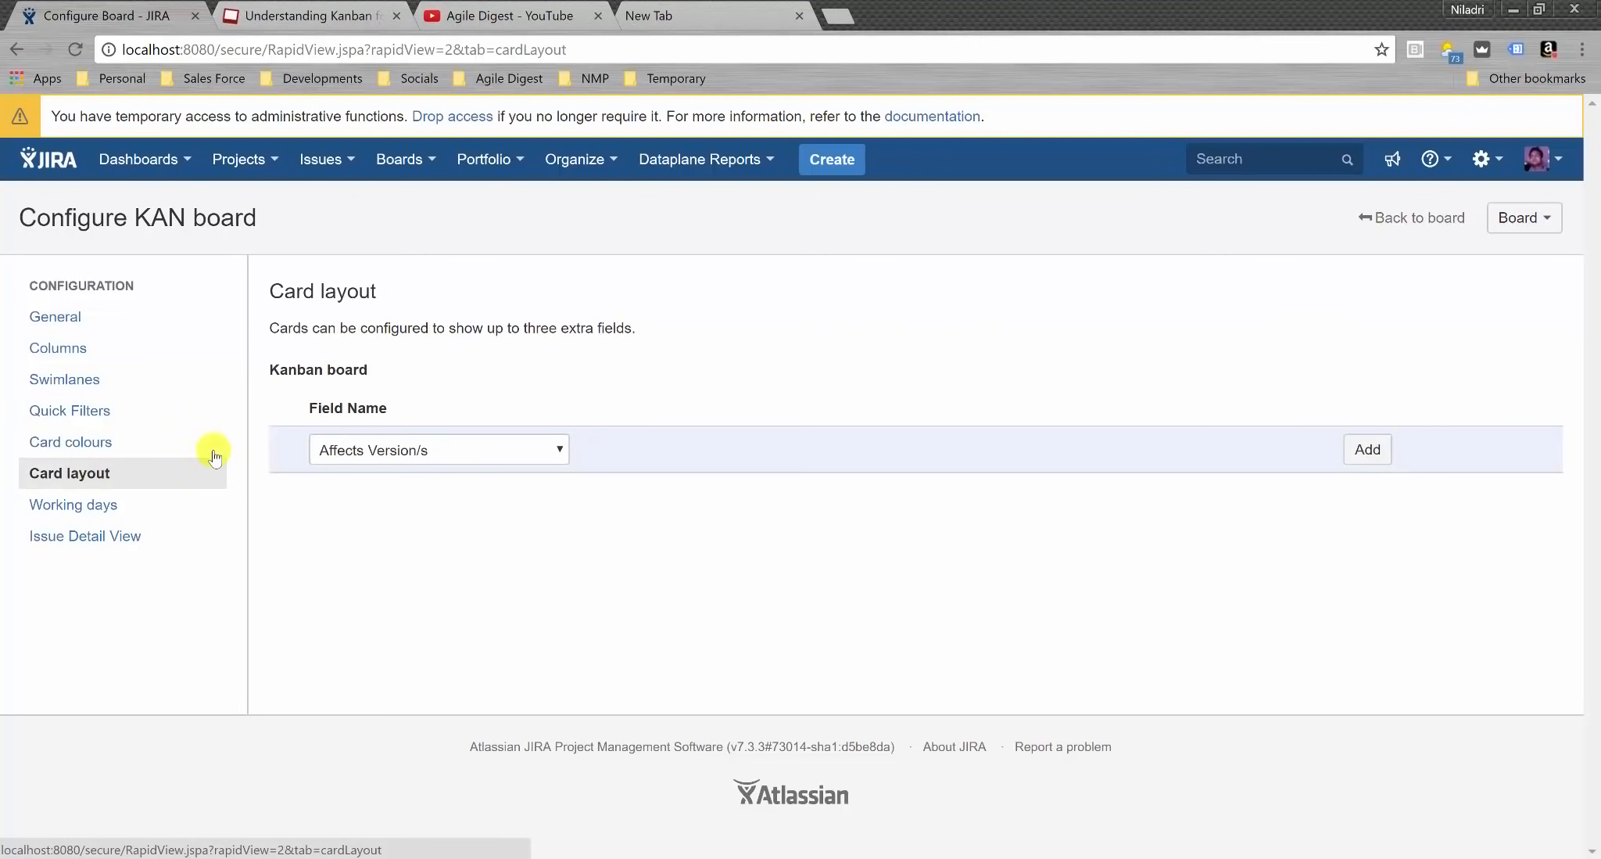
left_click(530, 455)
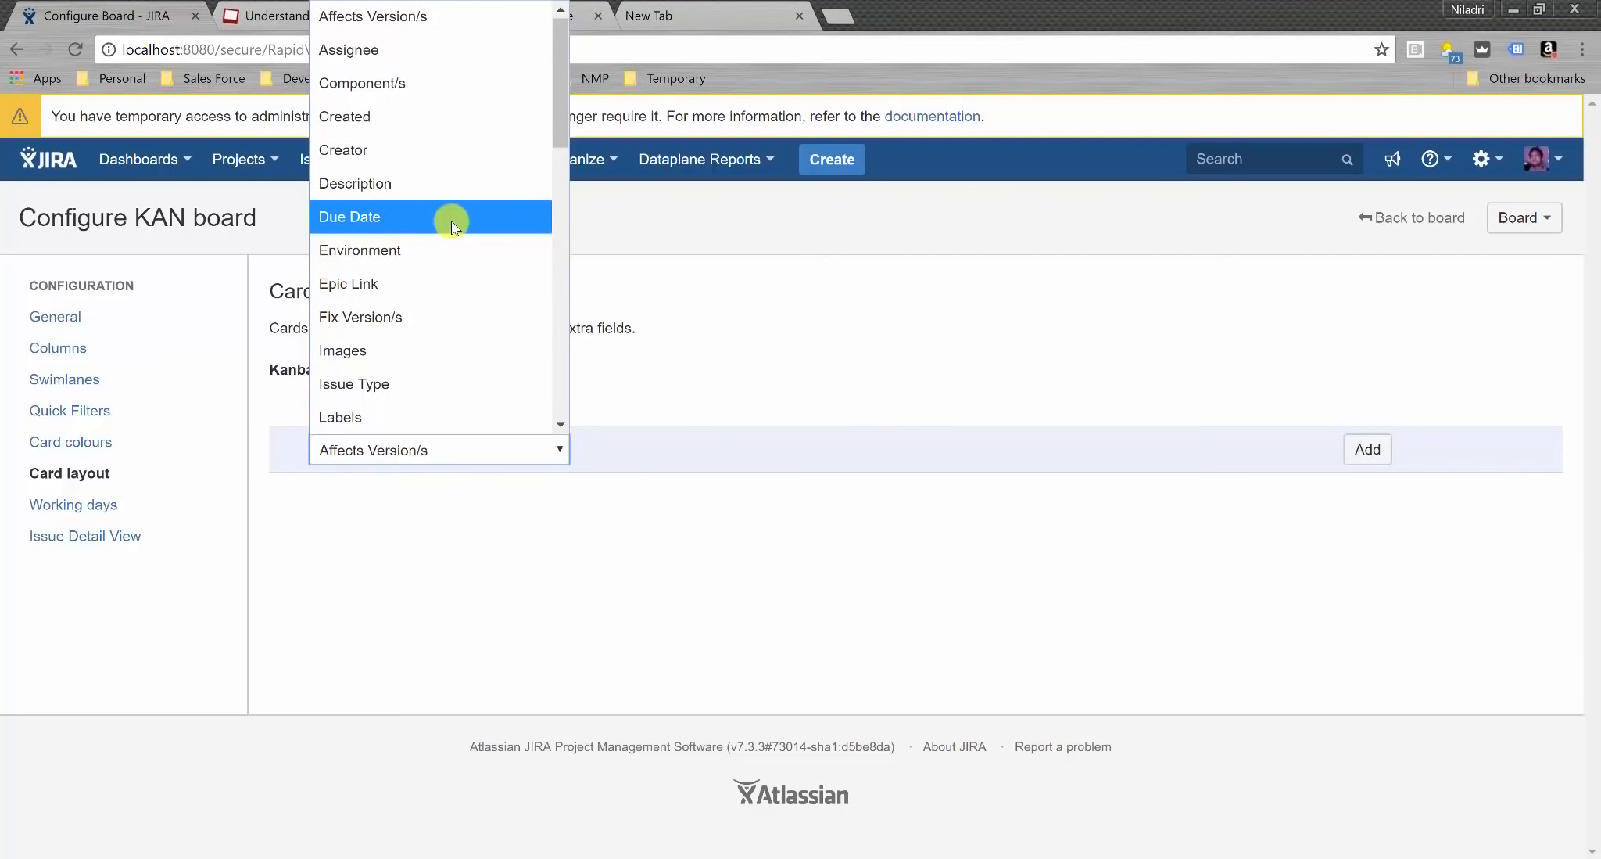
left_click(469, 564)
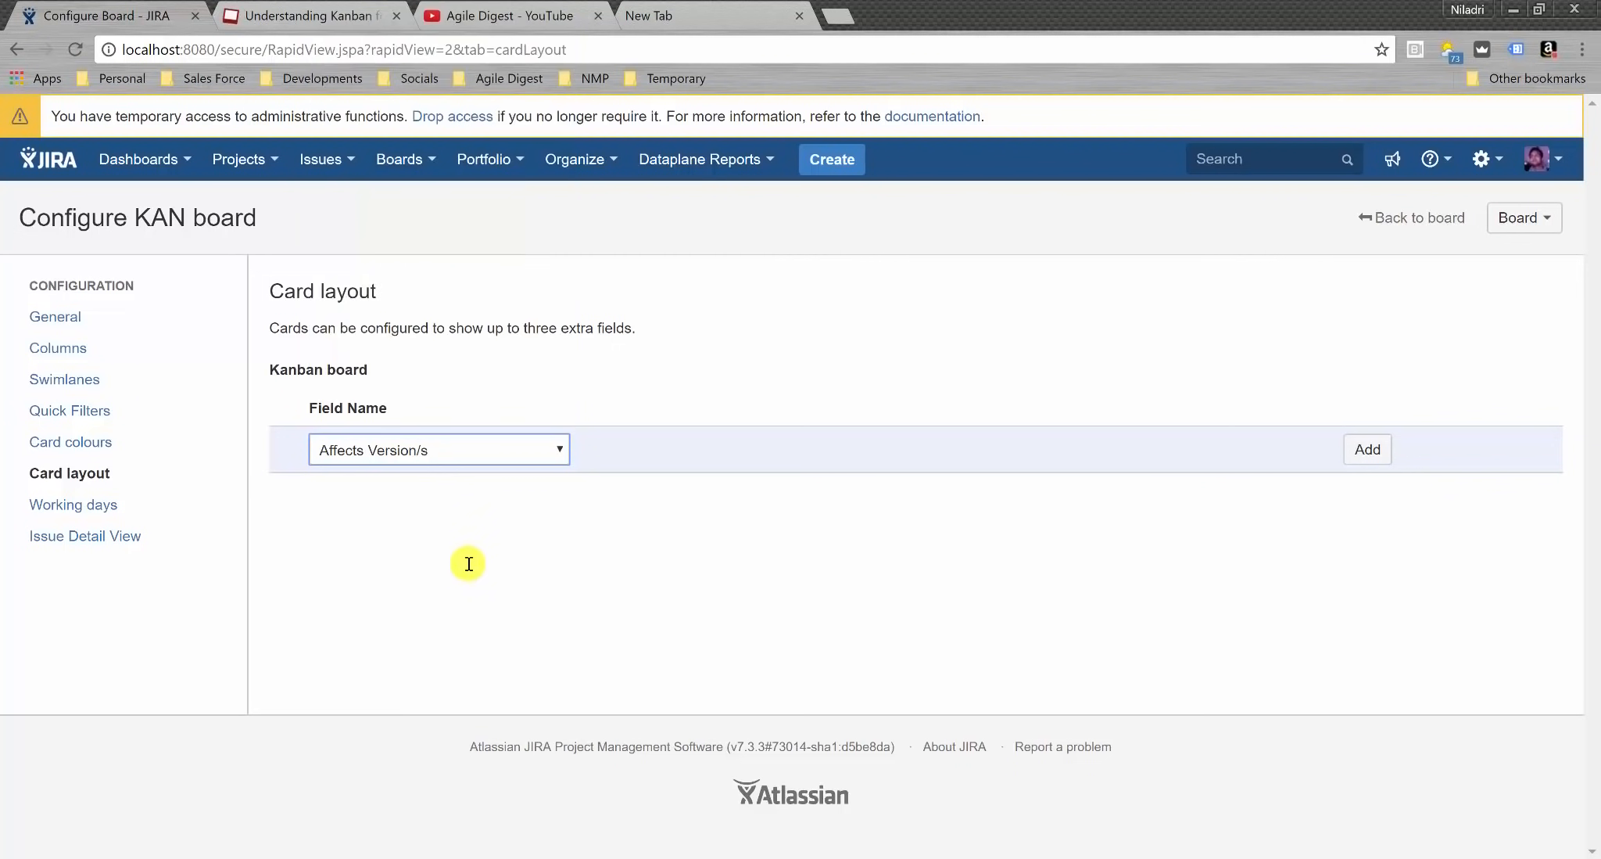
- Review the board's Working days settings and the fields configured for its Issue Detail View
left_click(129, 505)
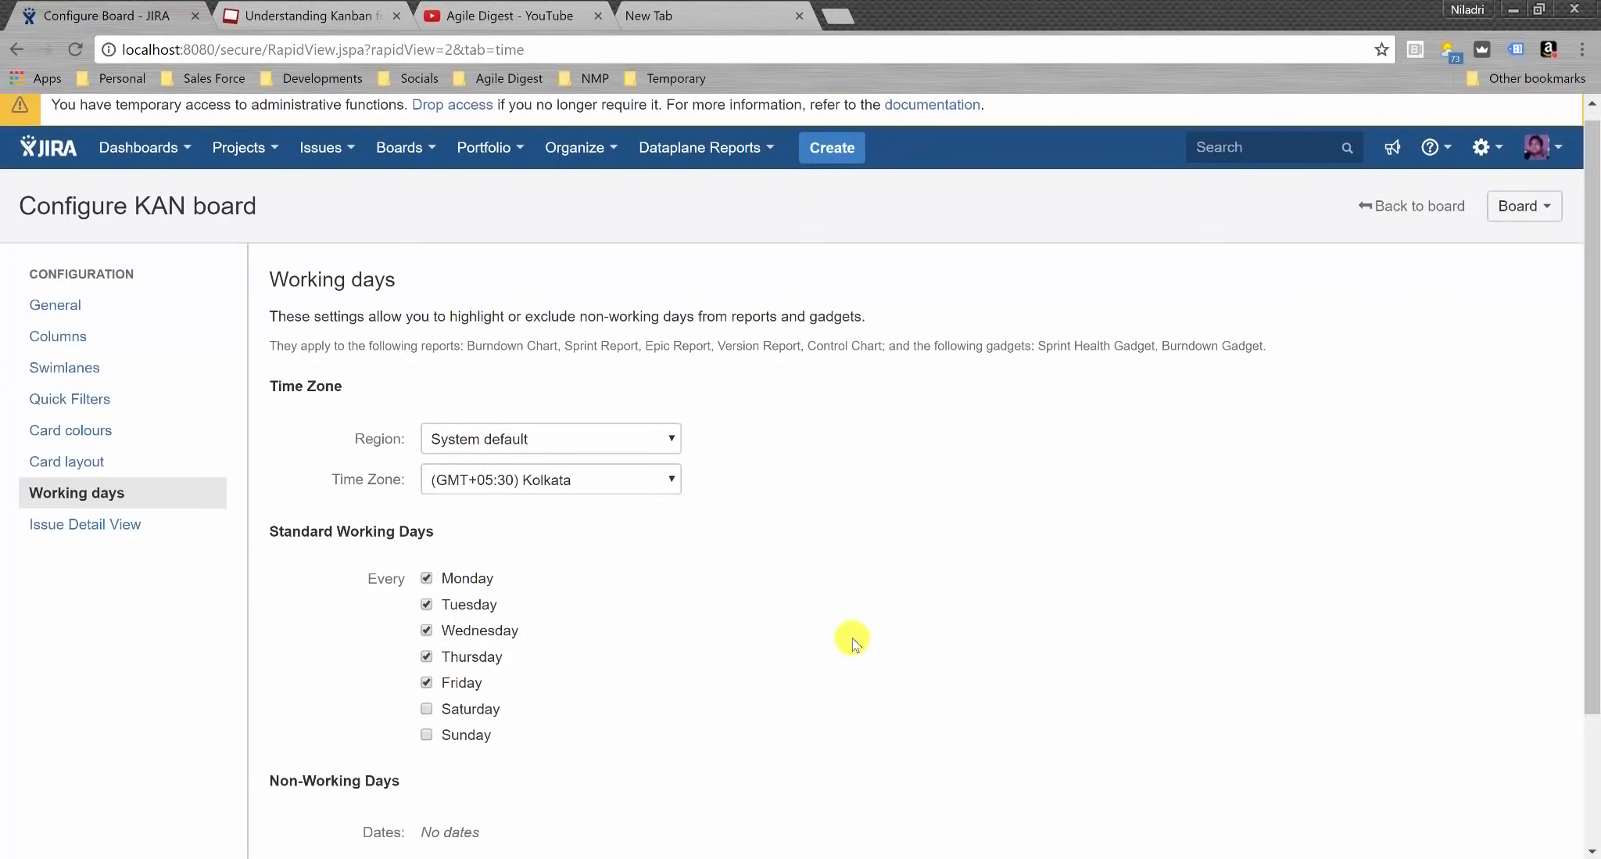
scroll(853, 640, "down", 3)
scroll(851, 637, "up", 2)
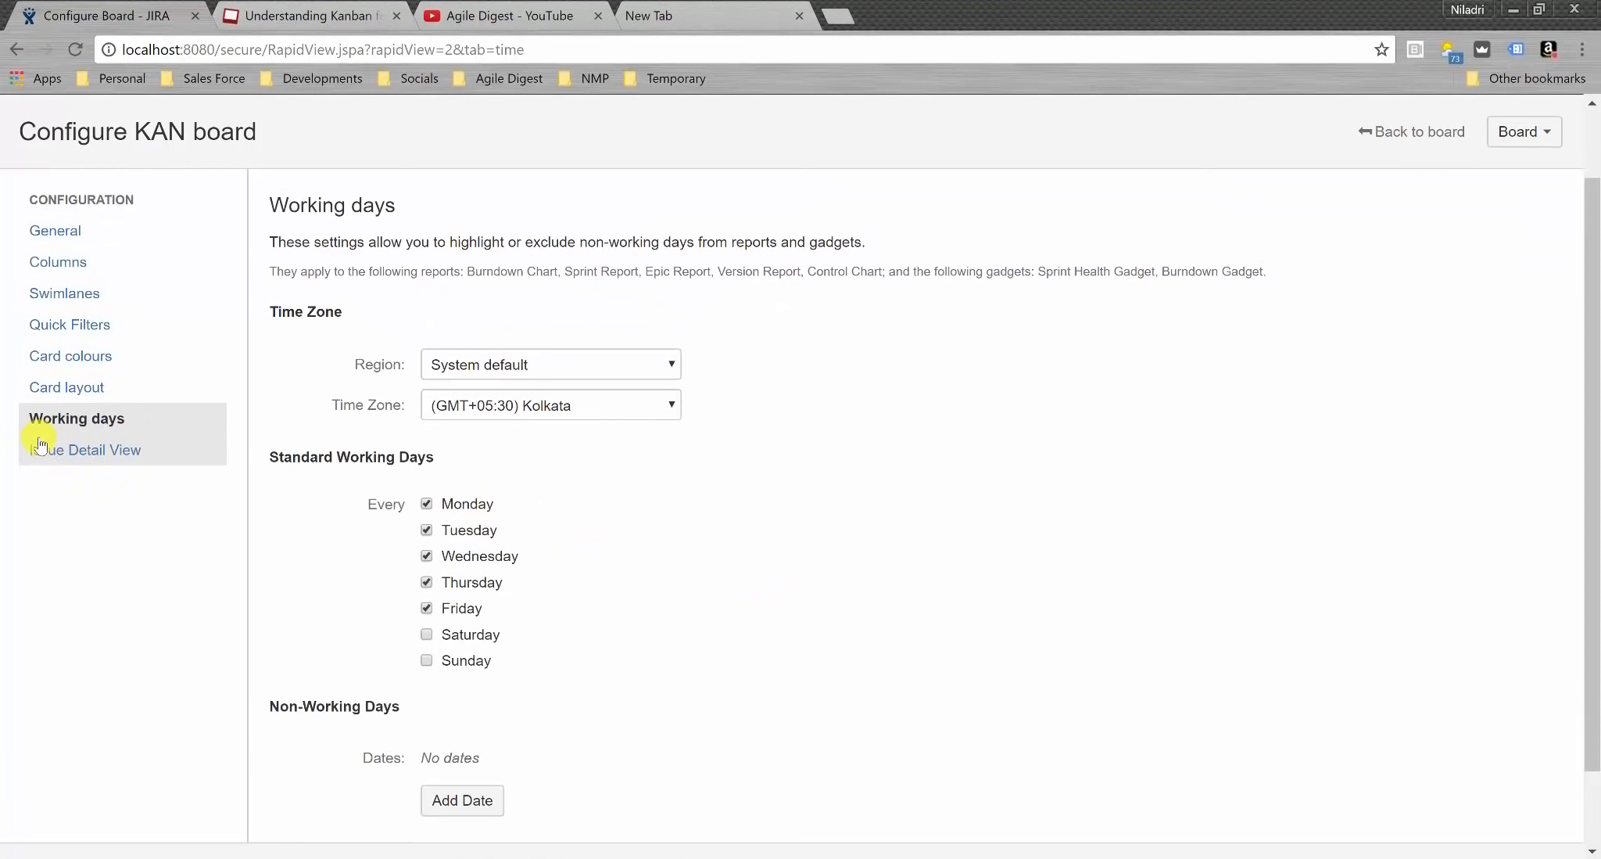
left_click(89, 454)
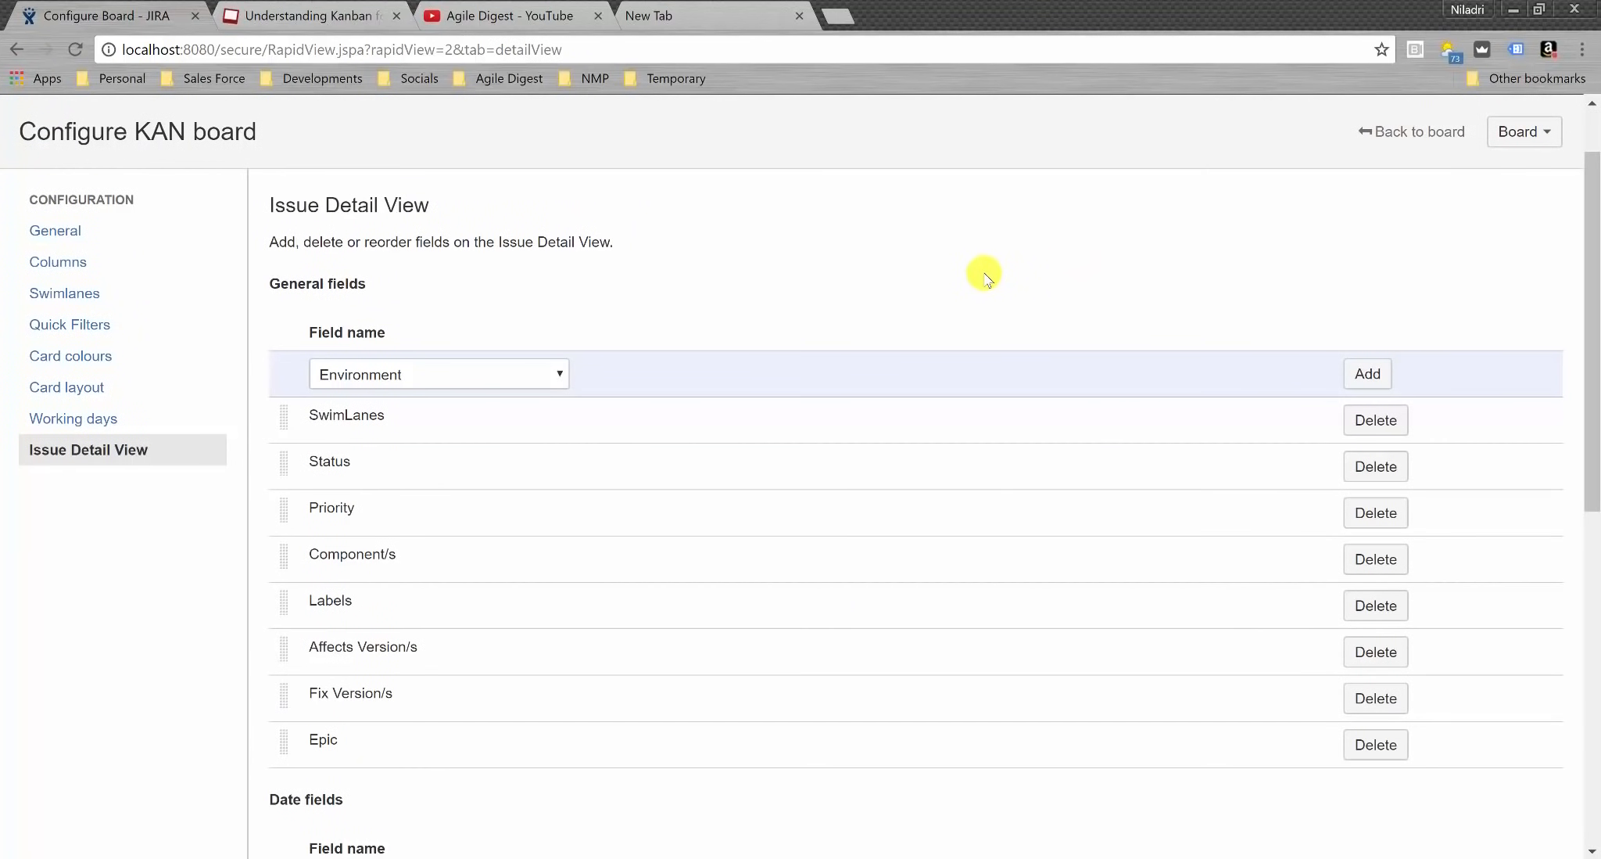
- Review the board's general and filter settings, including its filter query and sub-filter, and return to the Kanban board
left_click(67, 233)
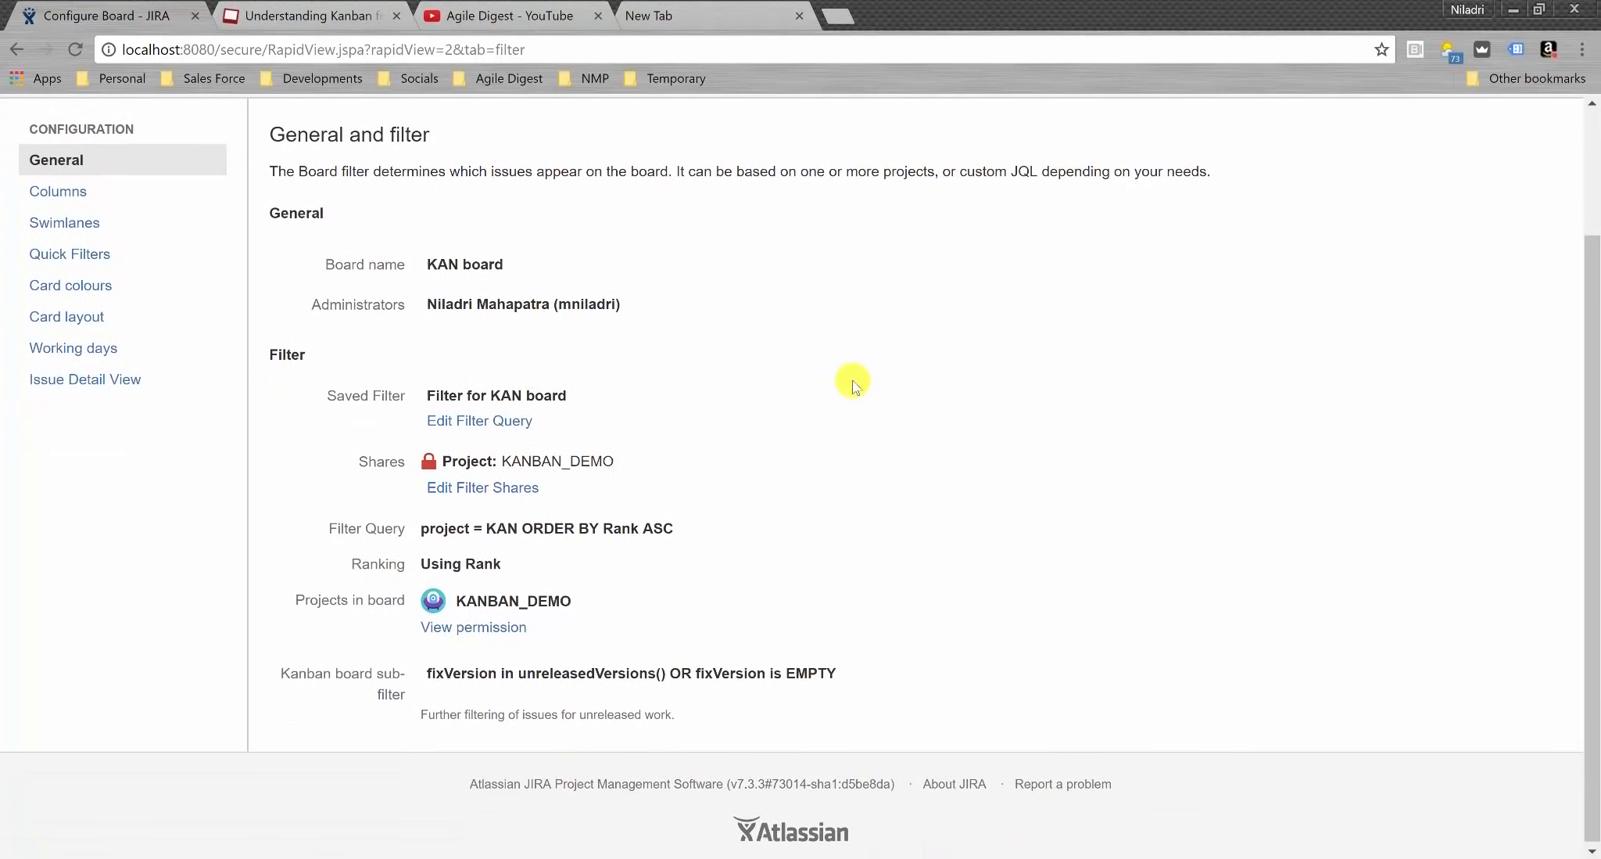
scroll(854, 385, "up", 2)
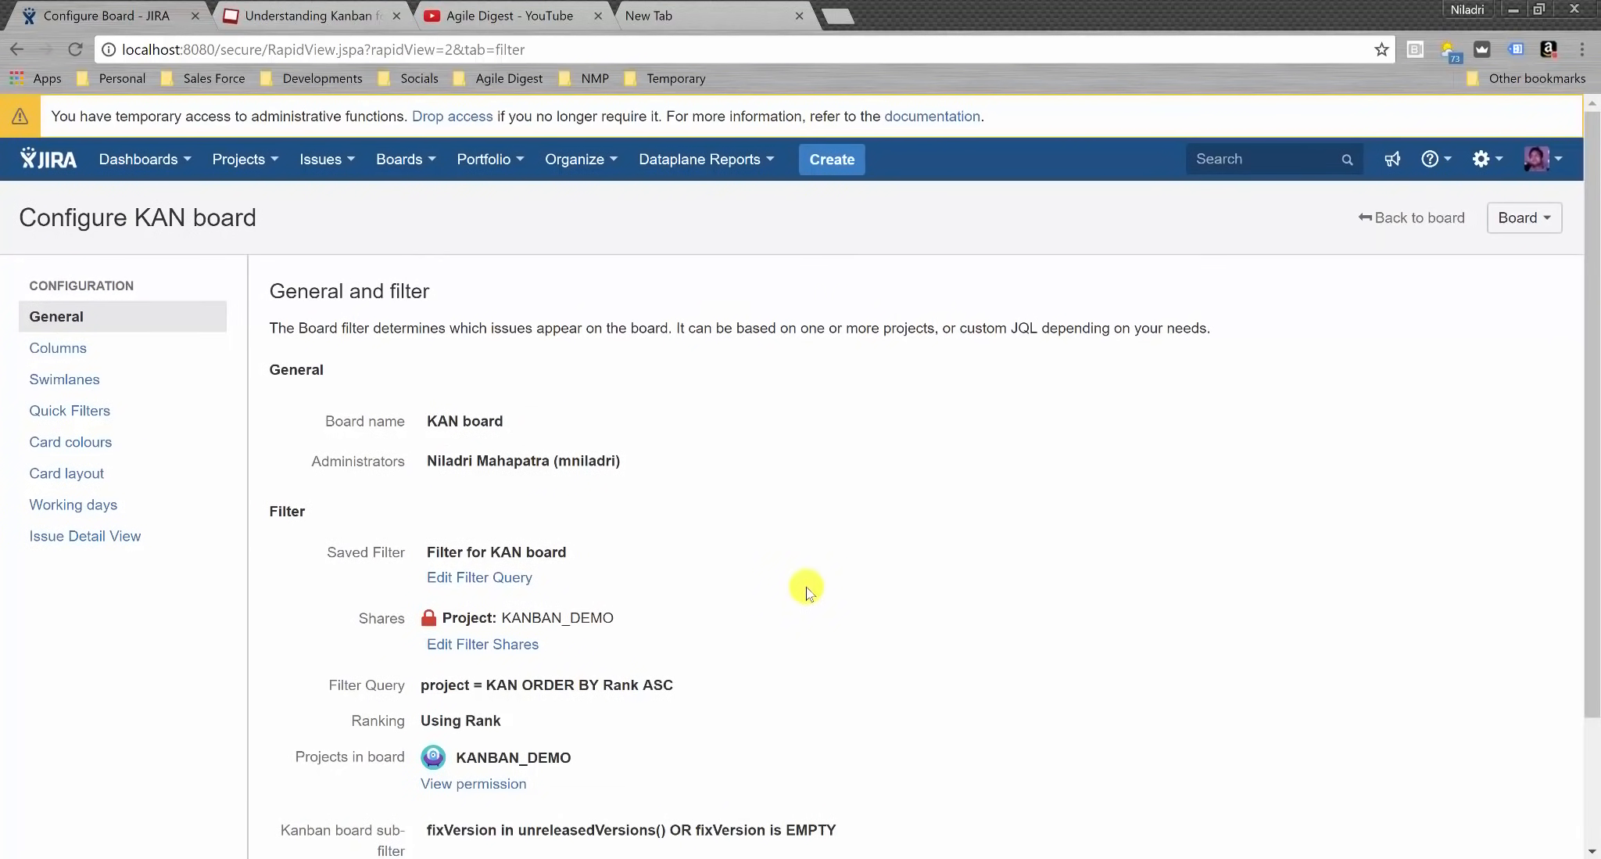
scroll(886, 446, "down", 1)
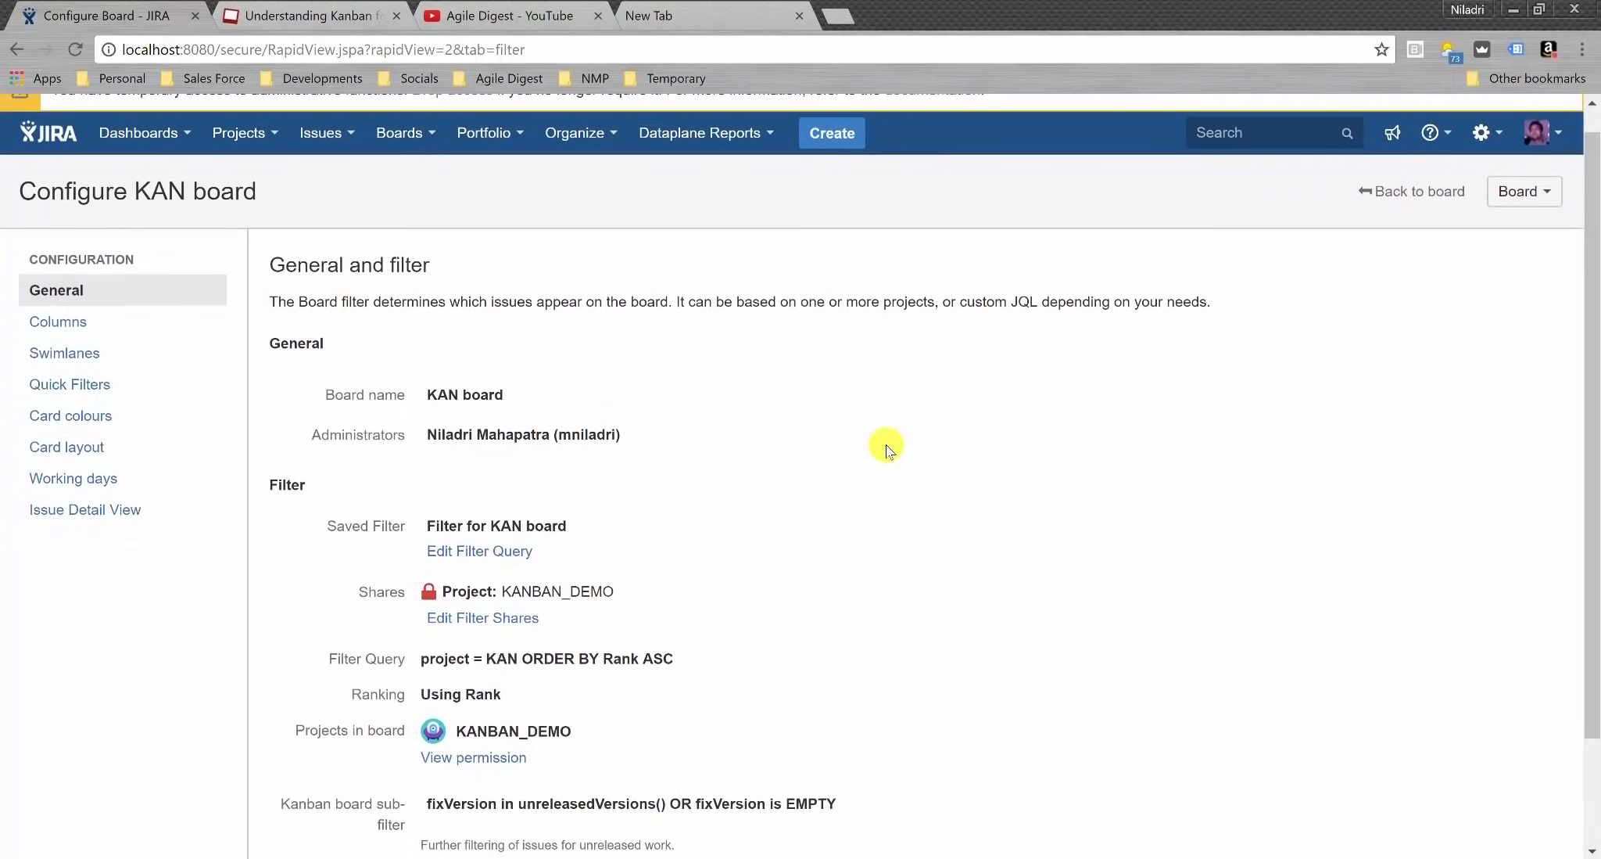
scroll(883, 448, "up", 1)
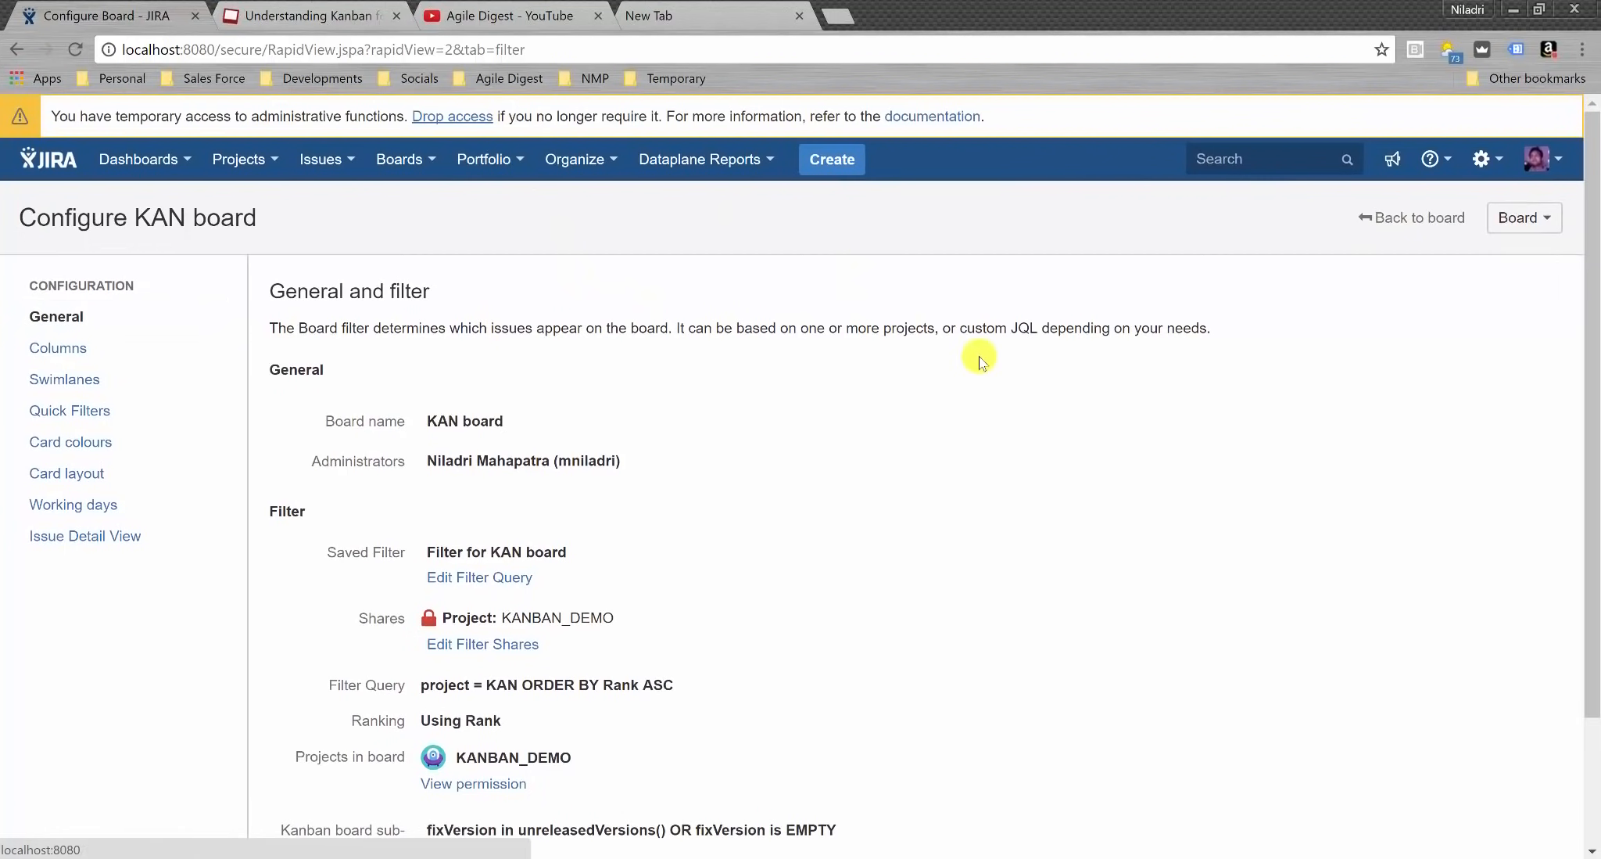
scroll(1009, 383, "down", 1)
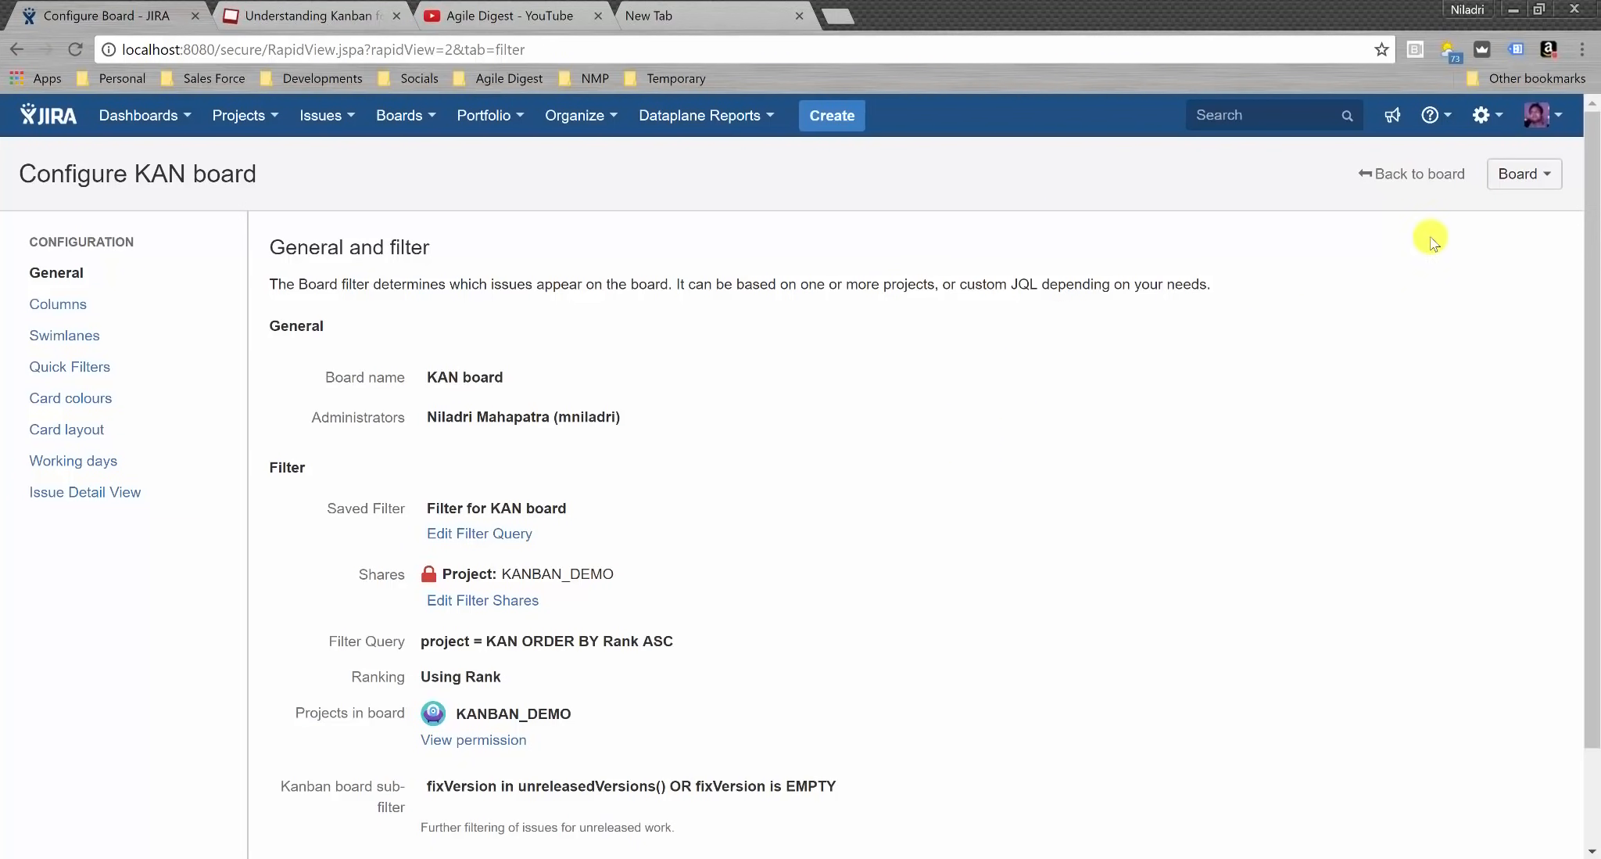
left_click(1499, 170)
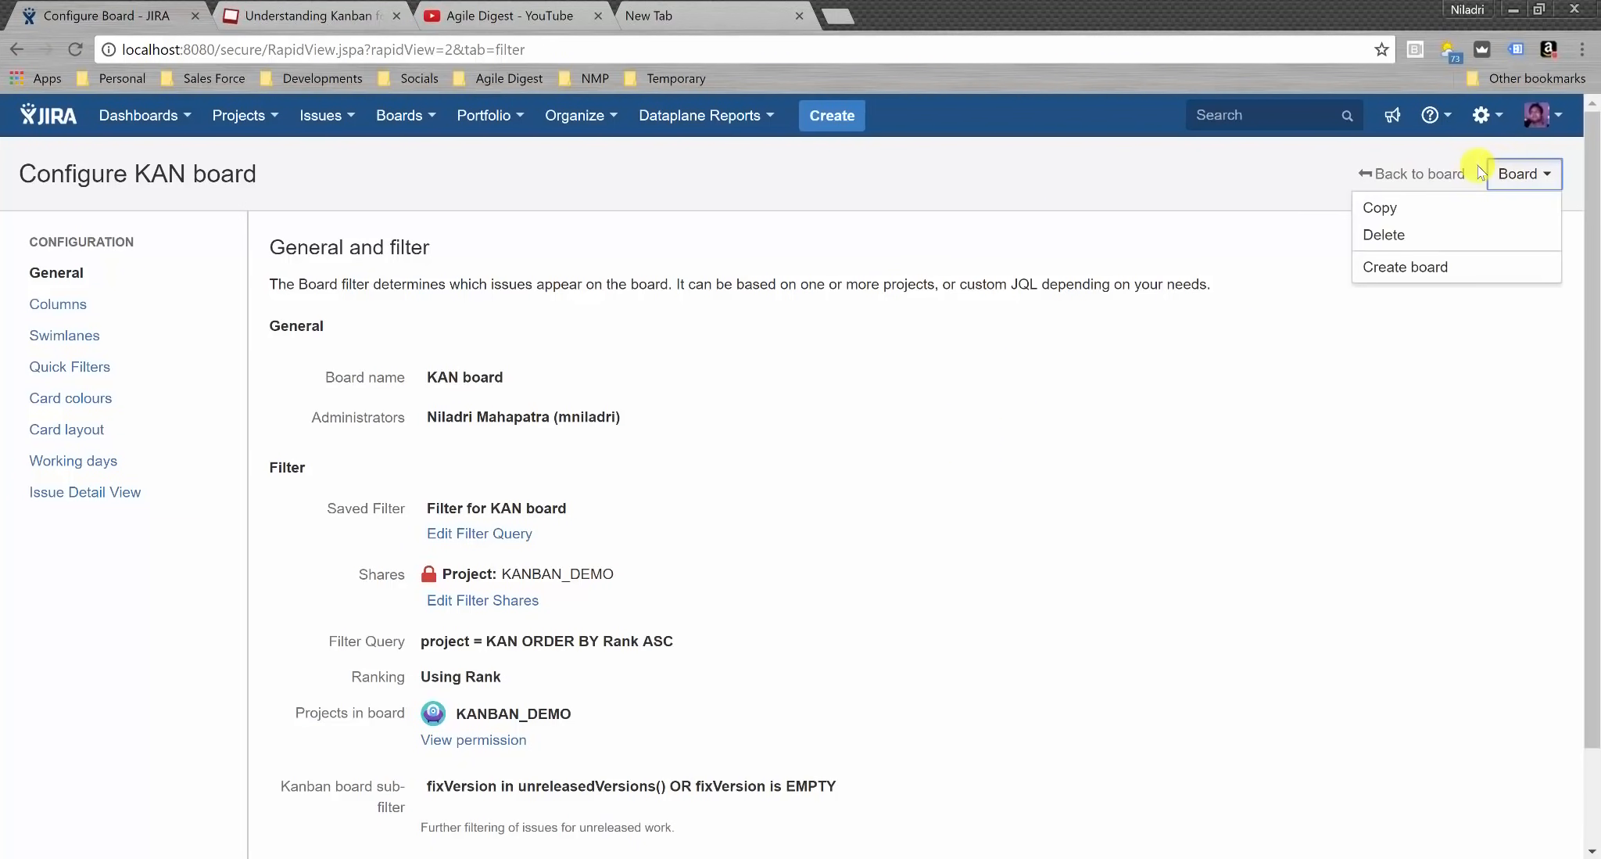
left_click(1405, 174)
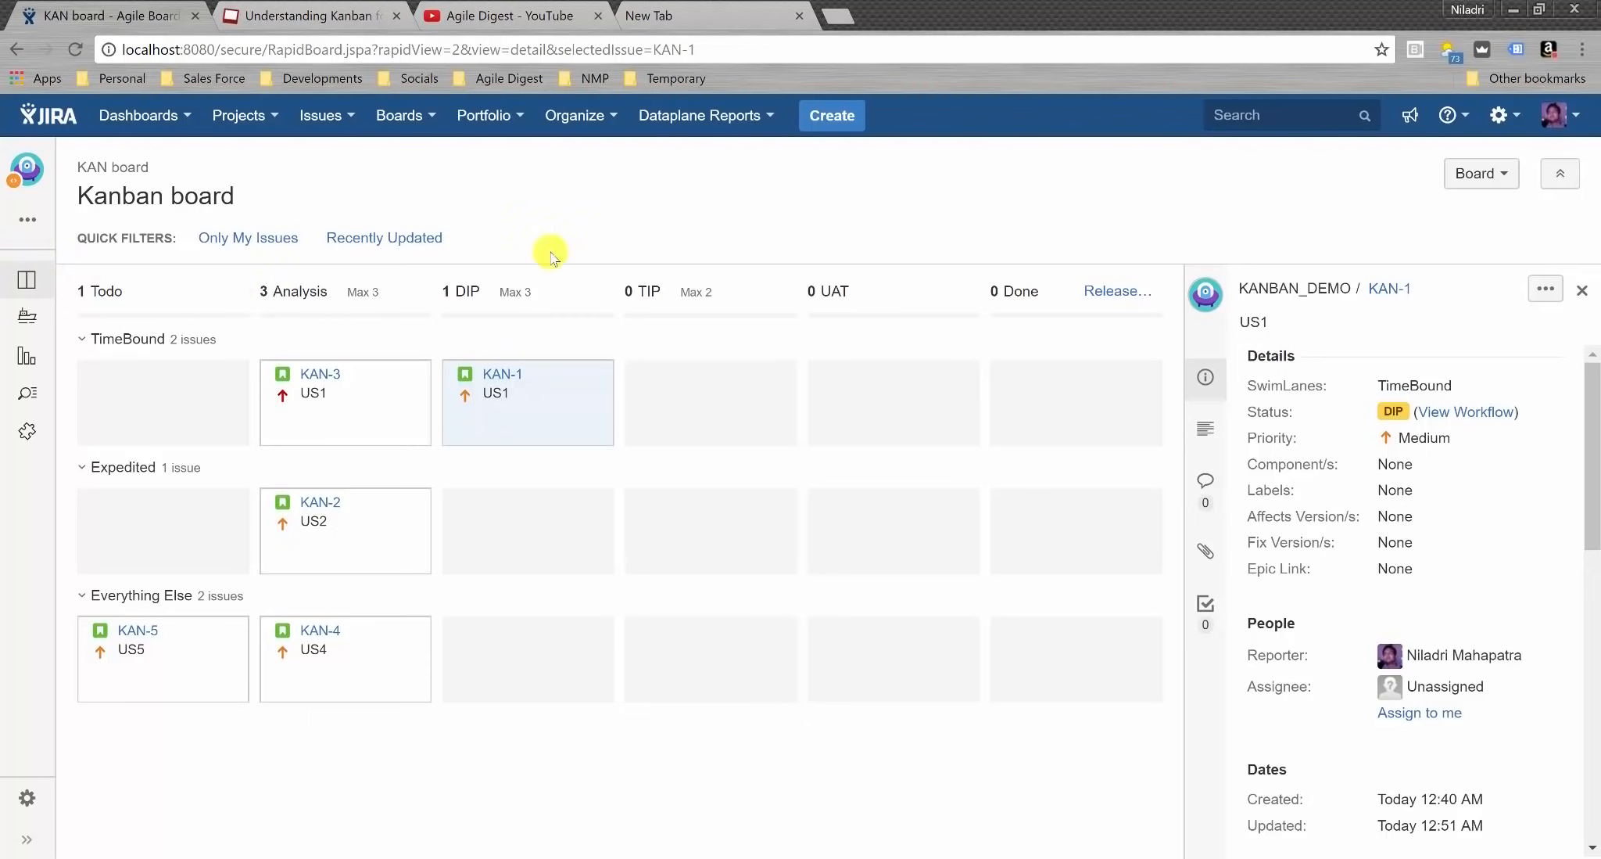
- Reopen the KAN board's configuration to review its column management settings, and return to the board
left_click(1459, 176)
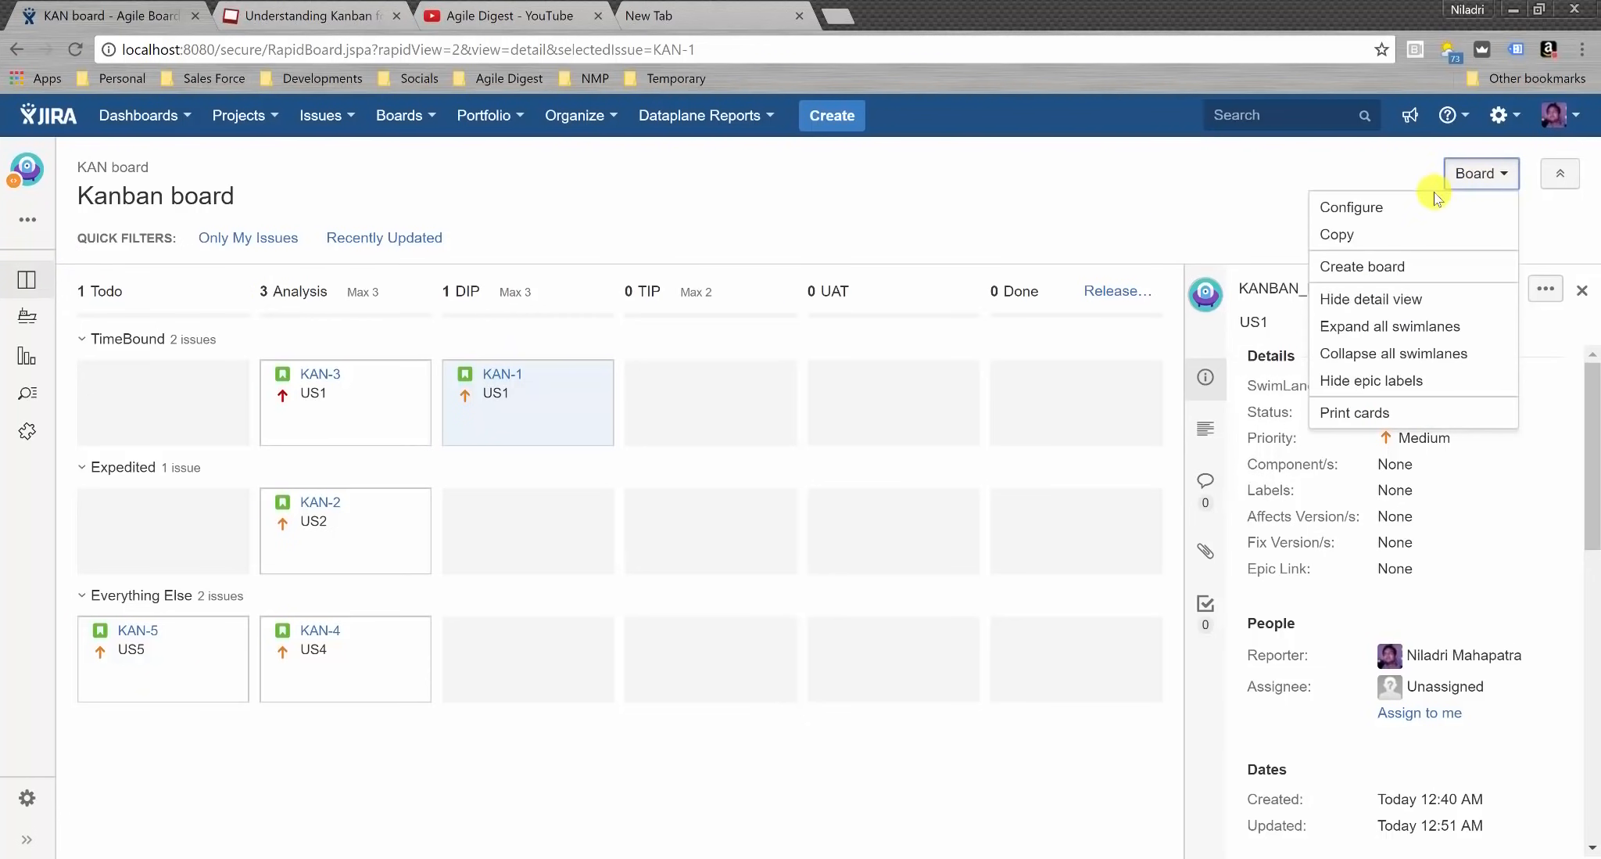
left_click(1400, 207)
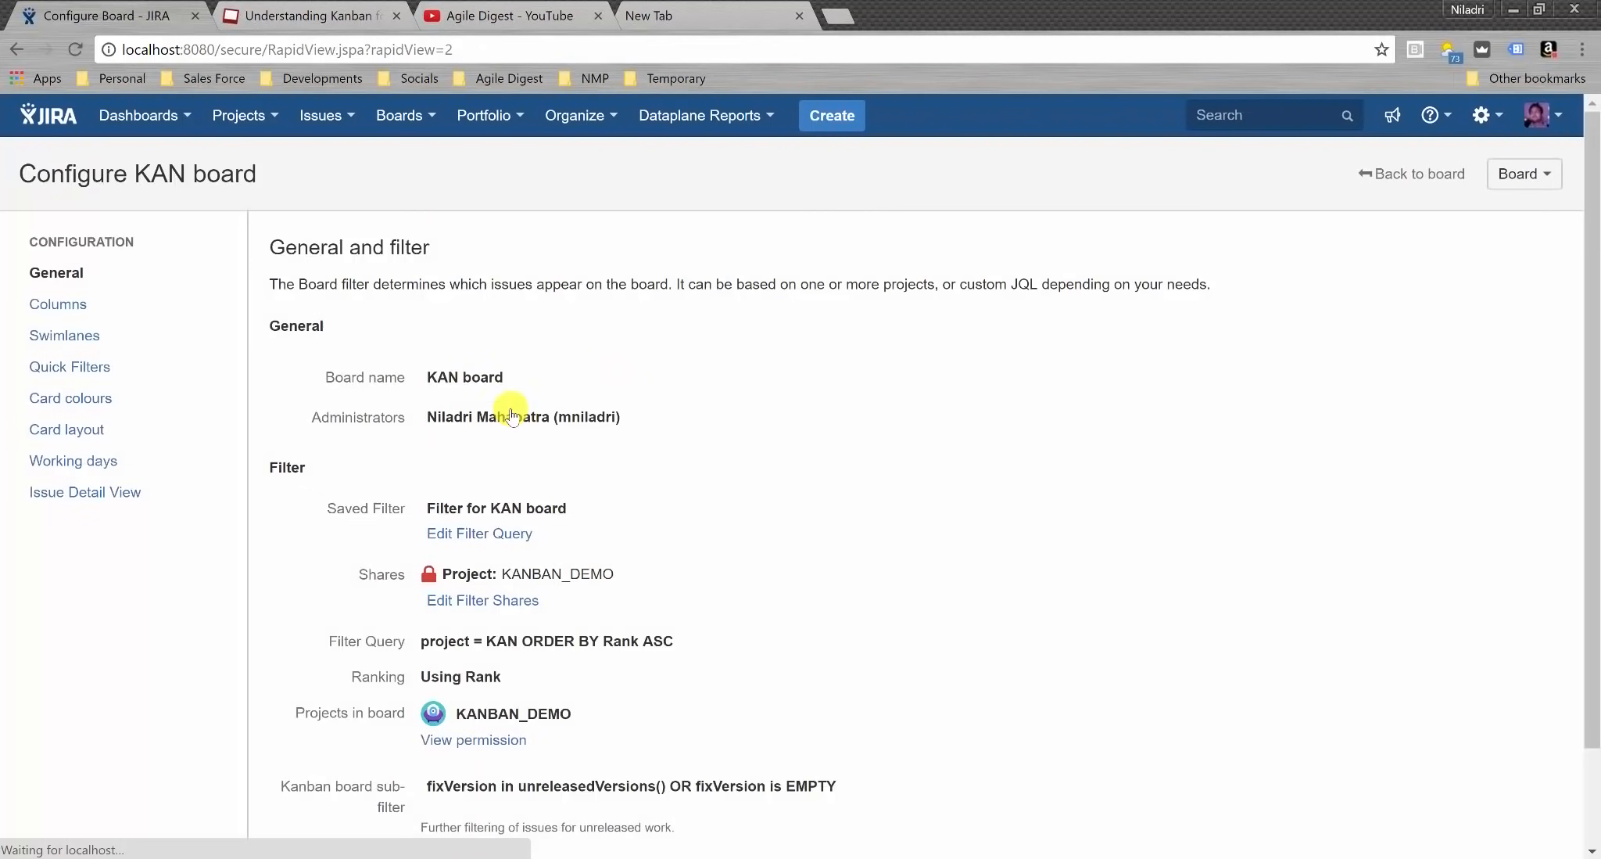
left_click(62, 304)
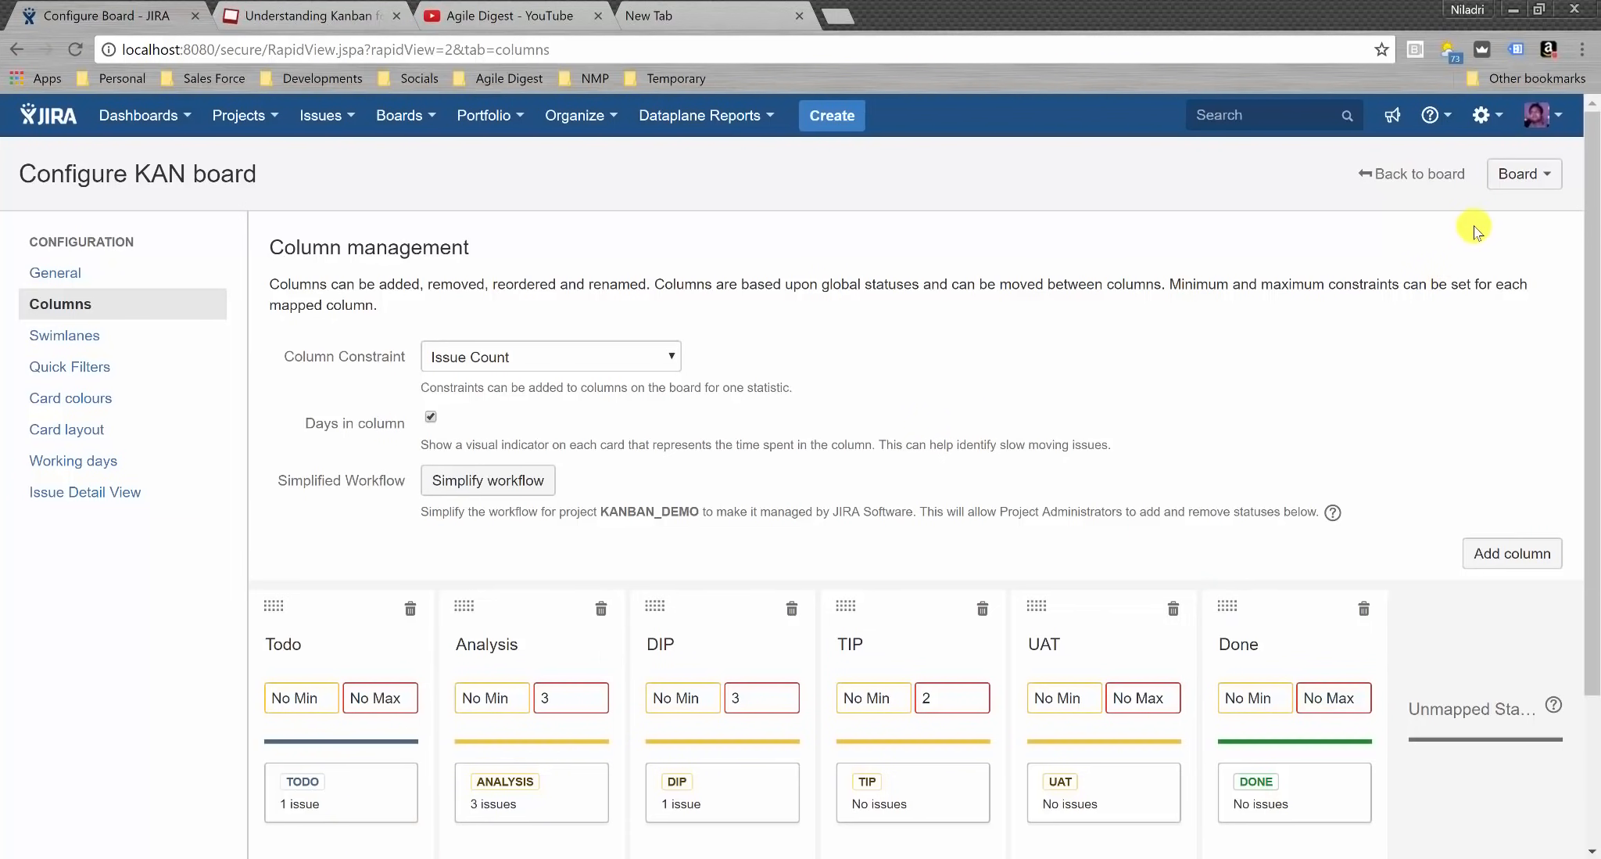
left_click(1451, 192)
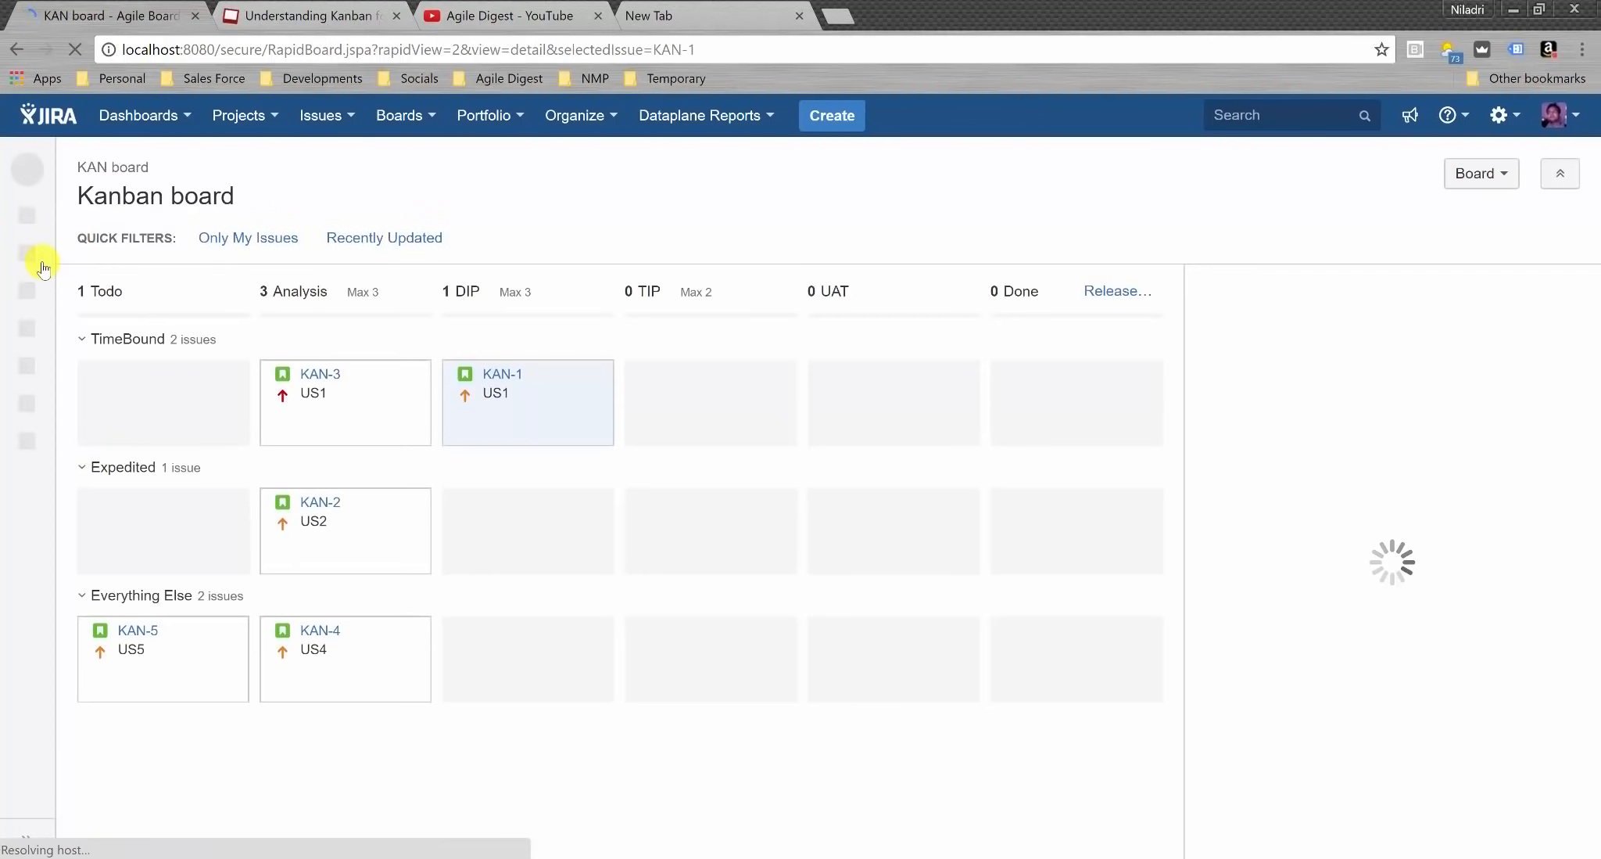